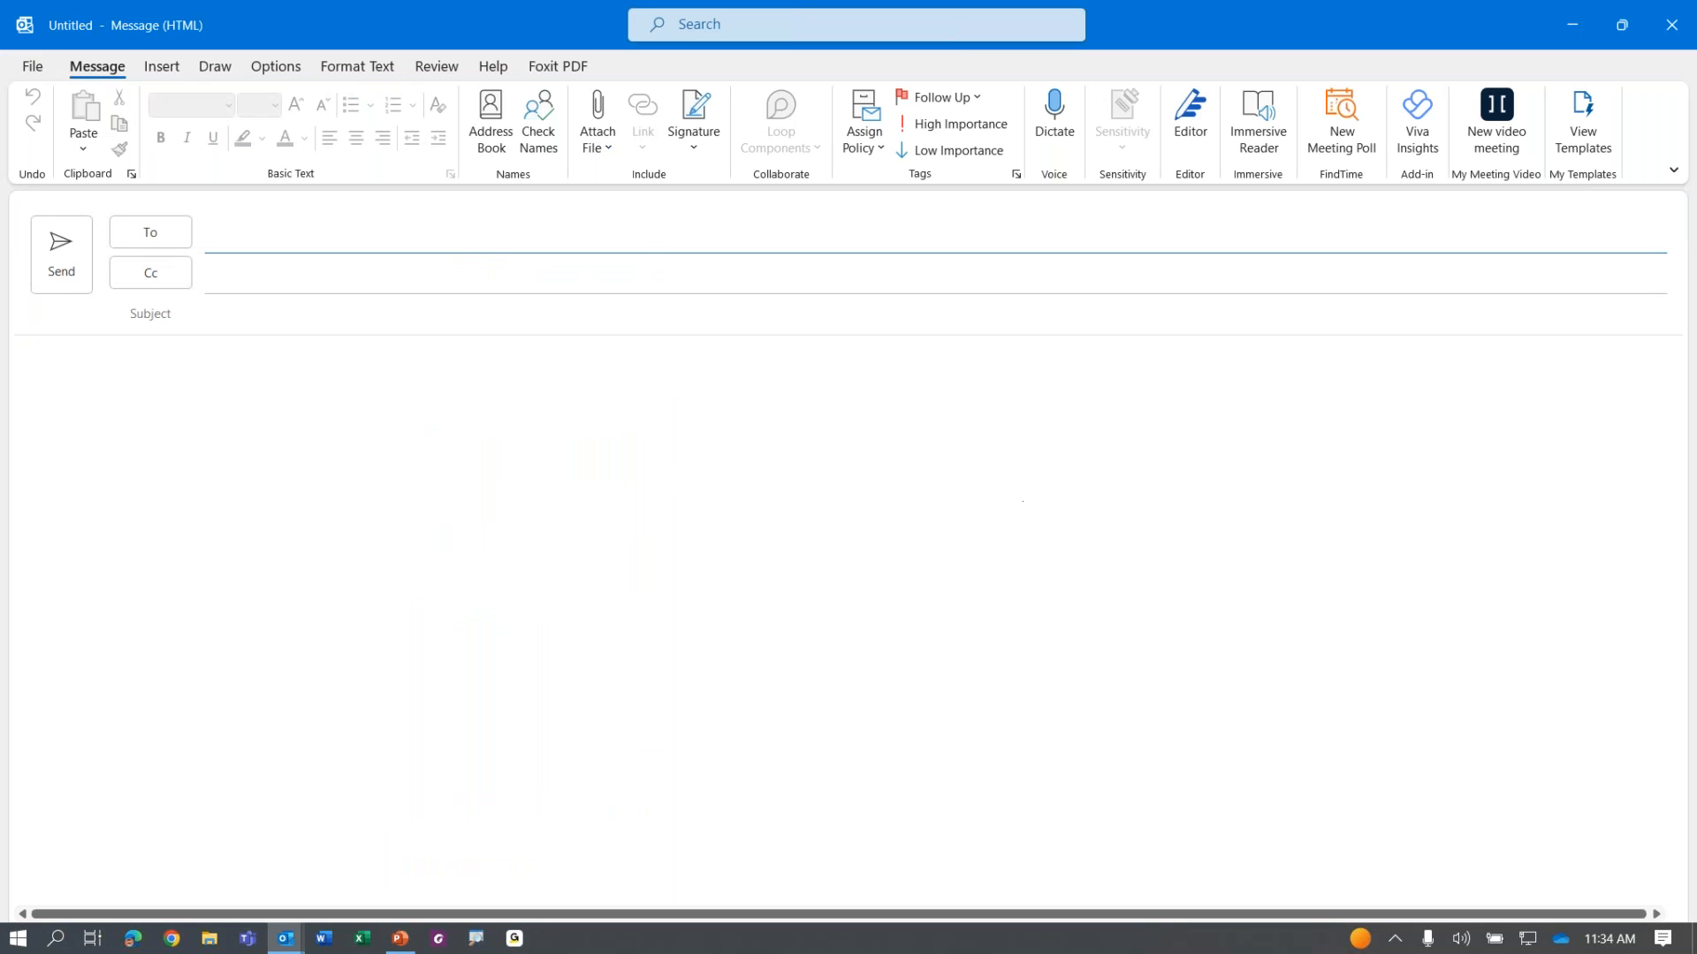
Step: Address the new message to the instructor's account and set its subject to "Budget Review"
type("sho")
type("e")
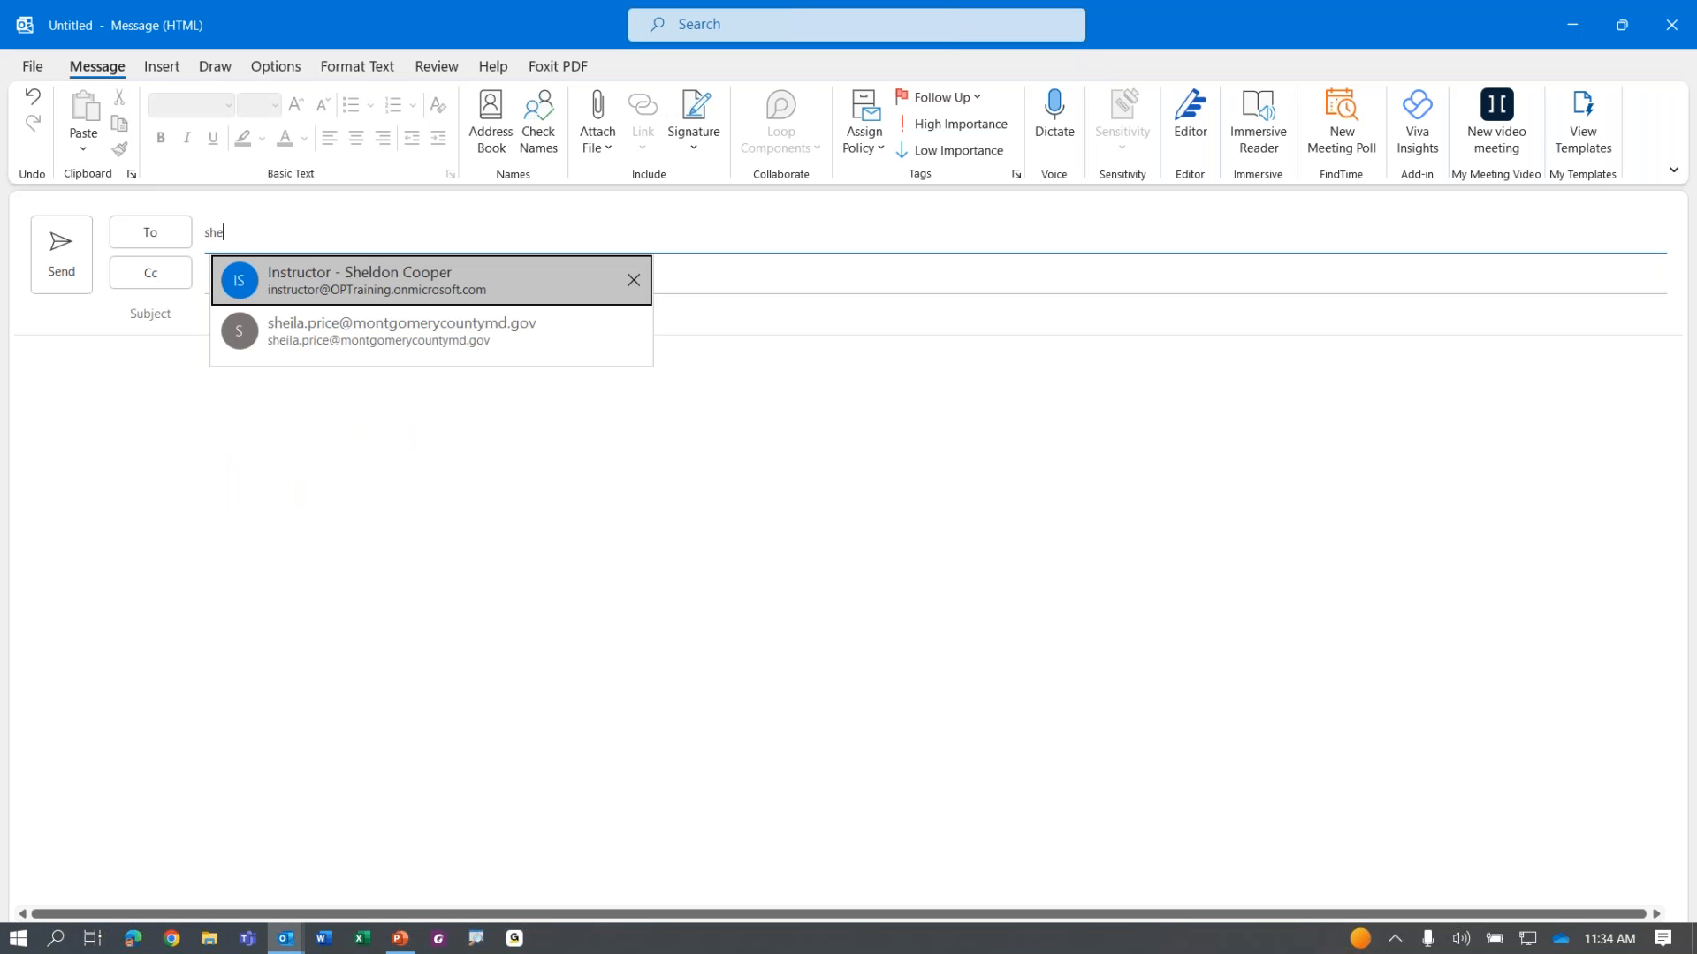
left_click(436, 281)
left_click(466, 317)
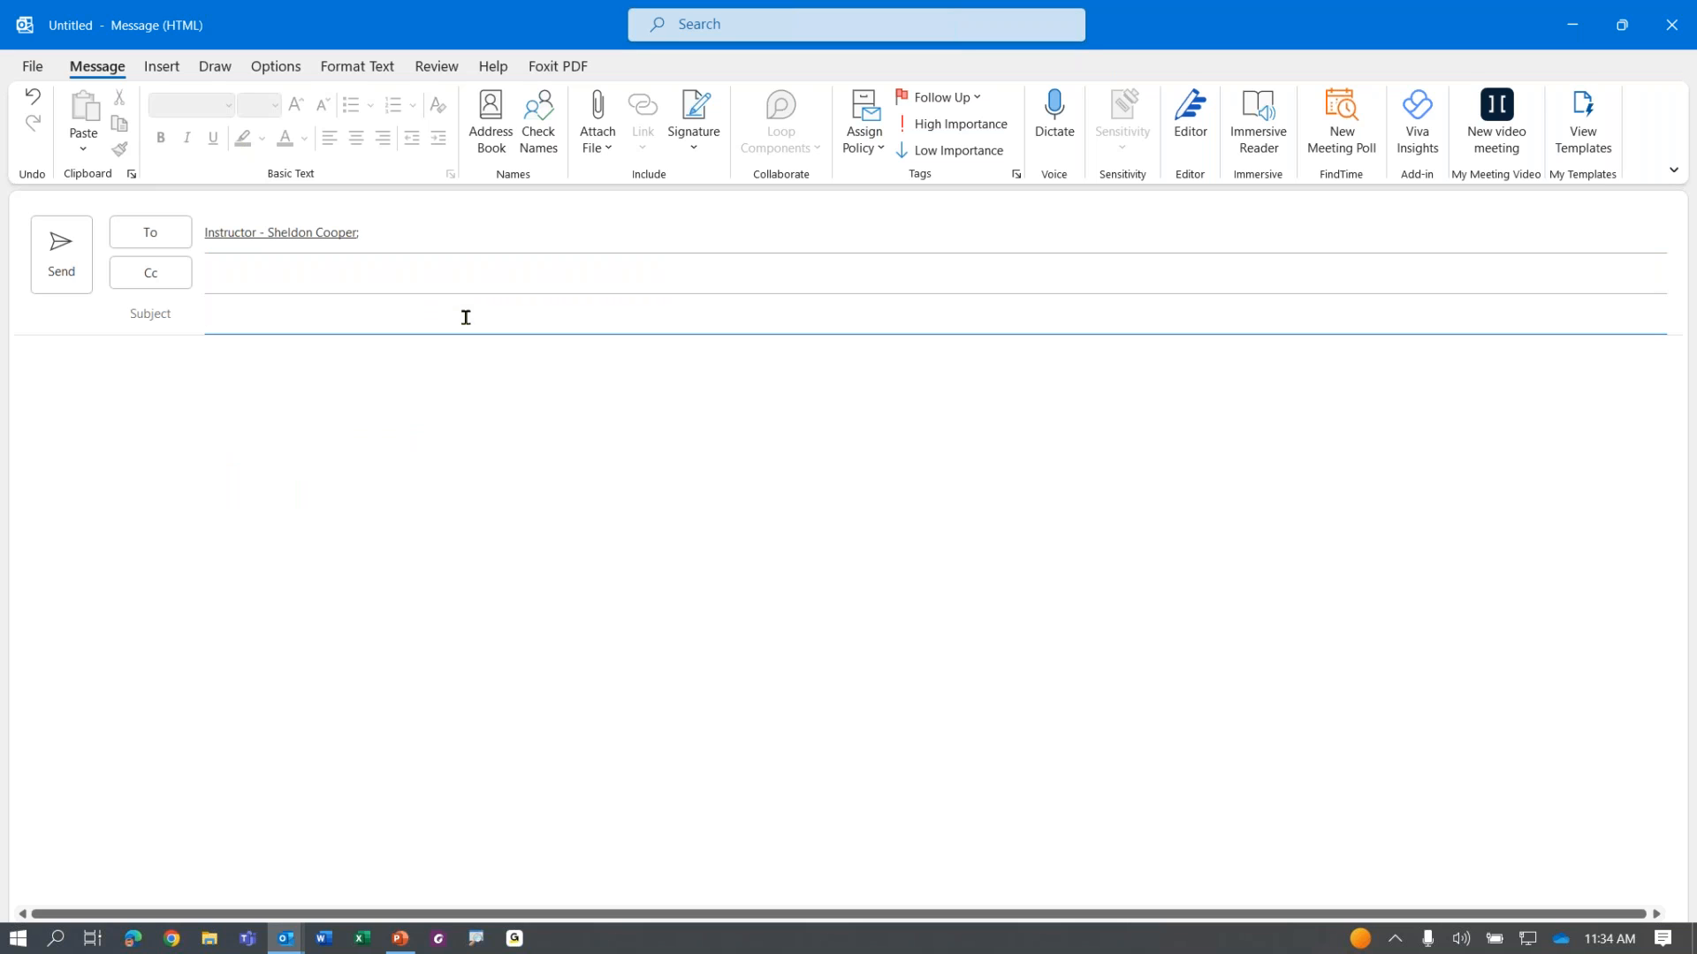
type("Budget Review")
key("Tab")
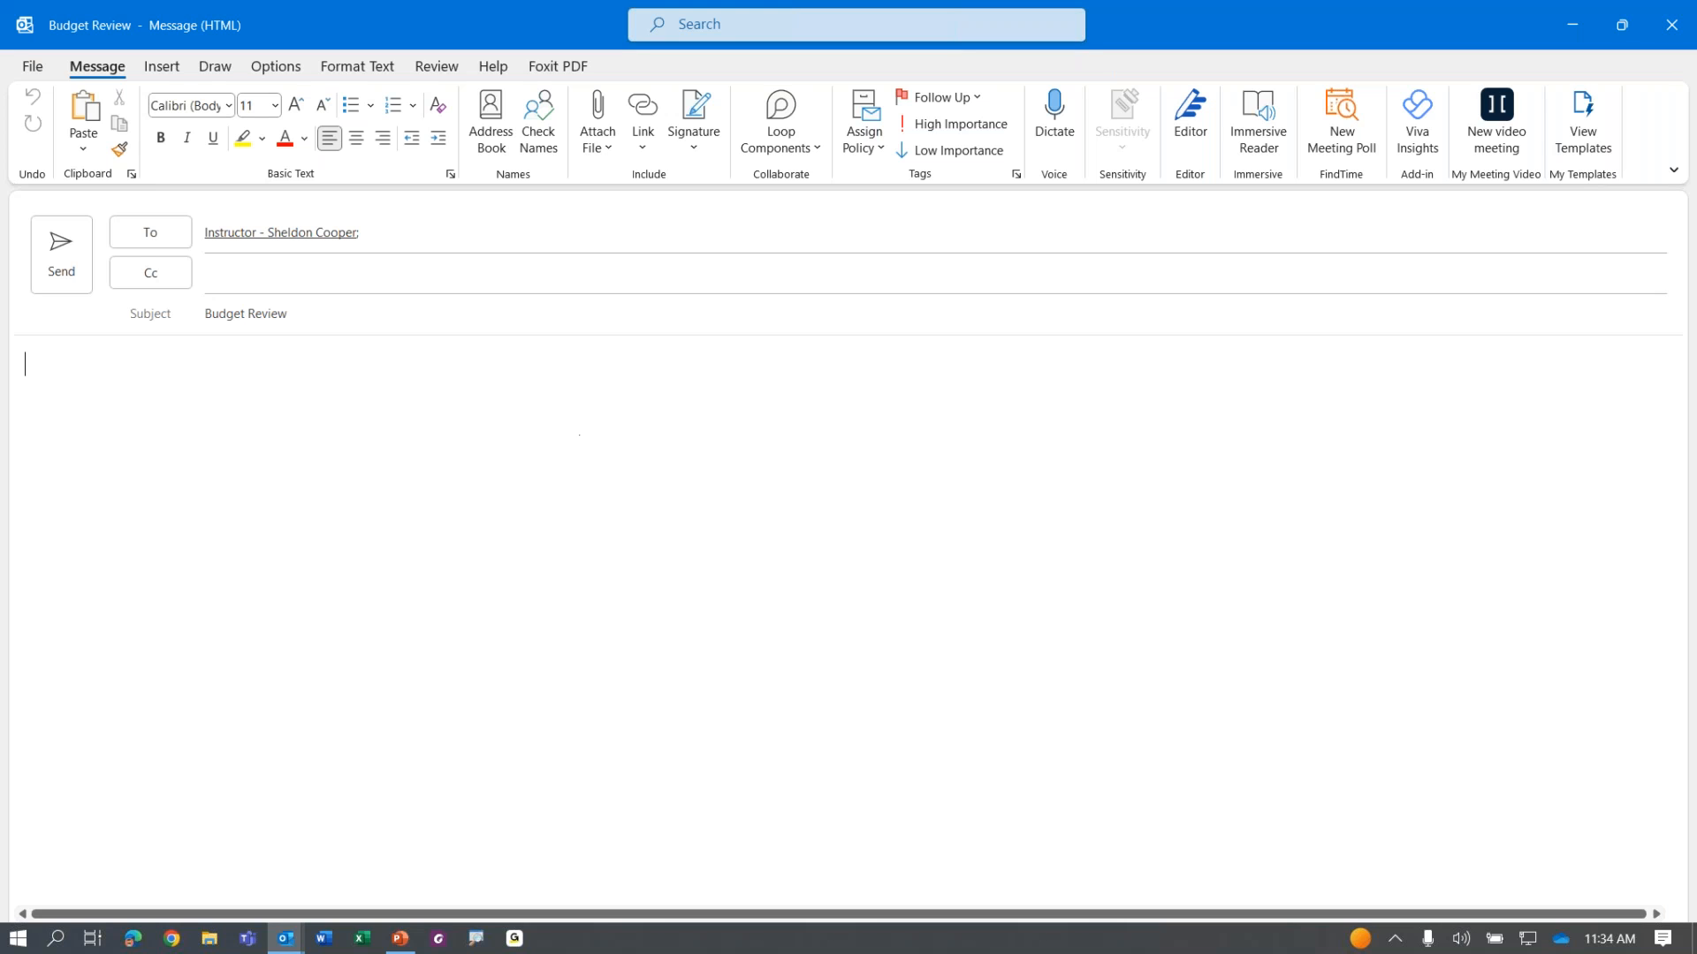
Step: Write the message body "Are you available on Friday afternoon to review the budget"
type("Are you avai")
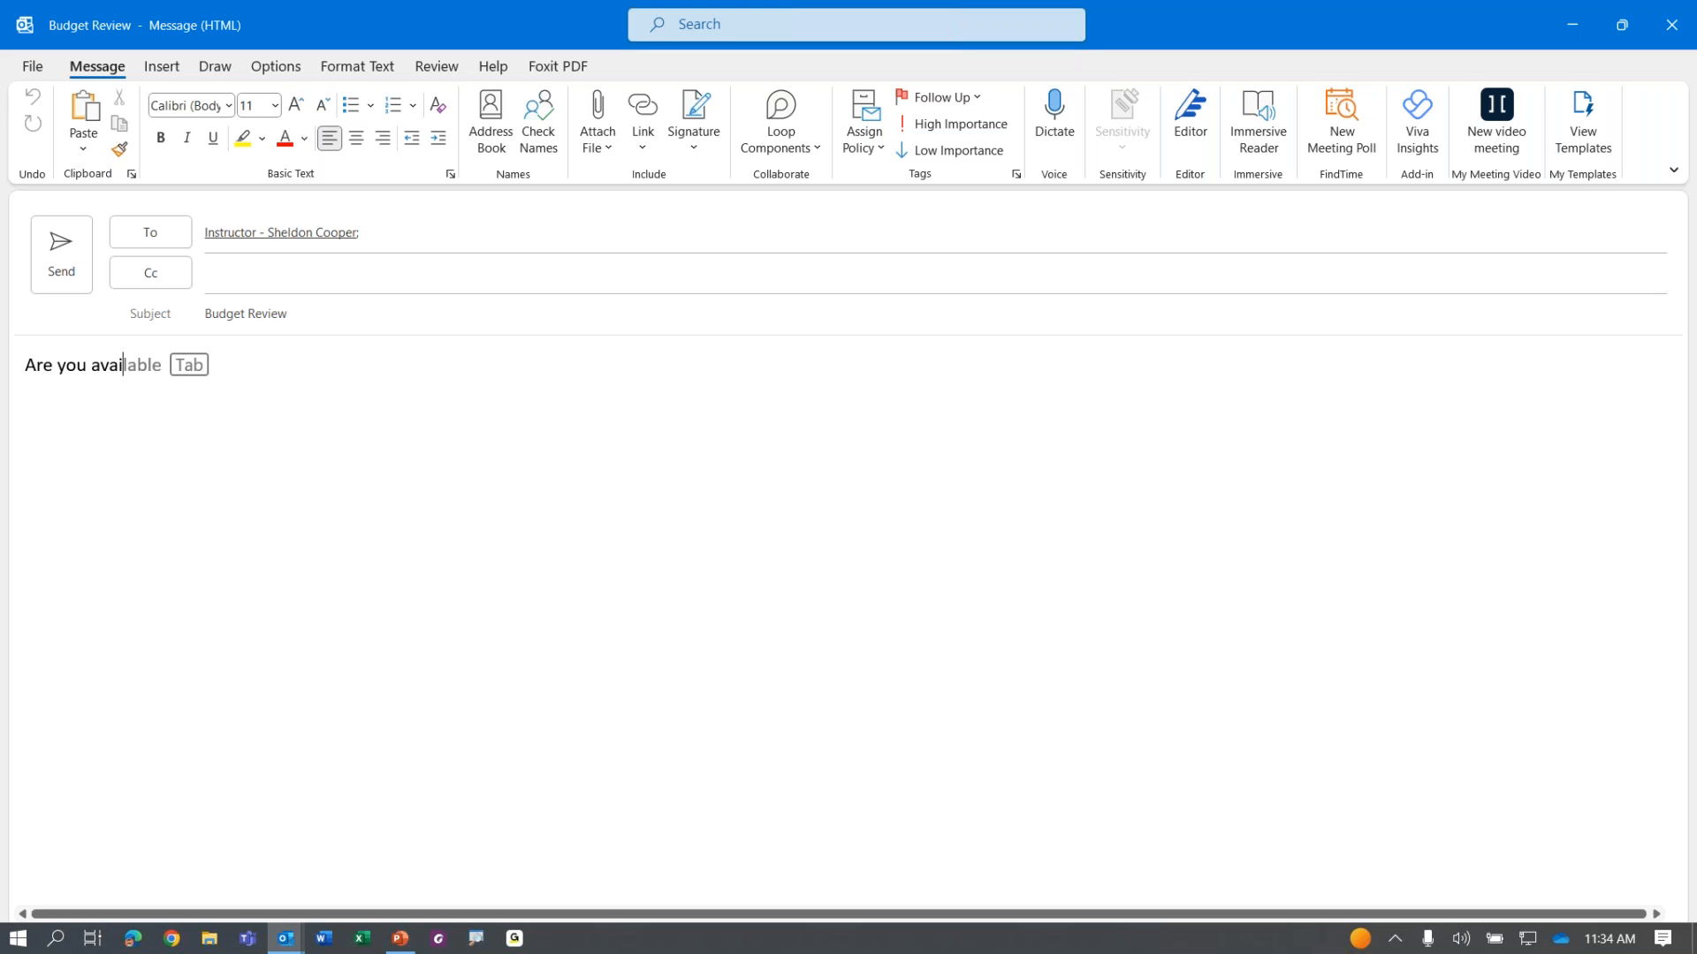
key("Tab")
type("on ")
type("Fr")
type("iday ")
type("afte")
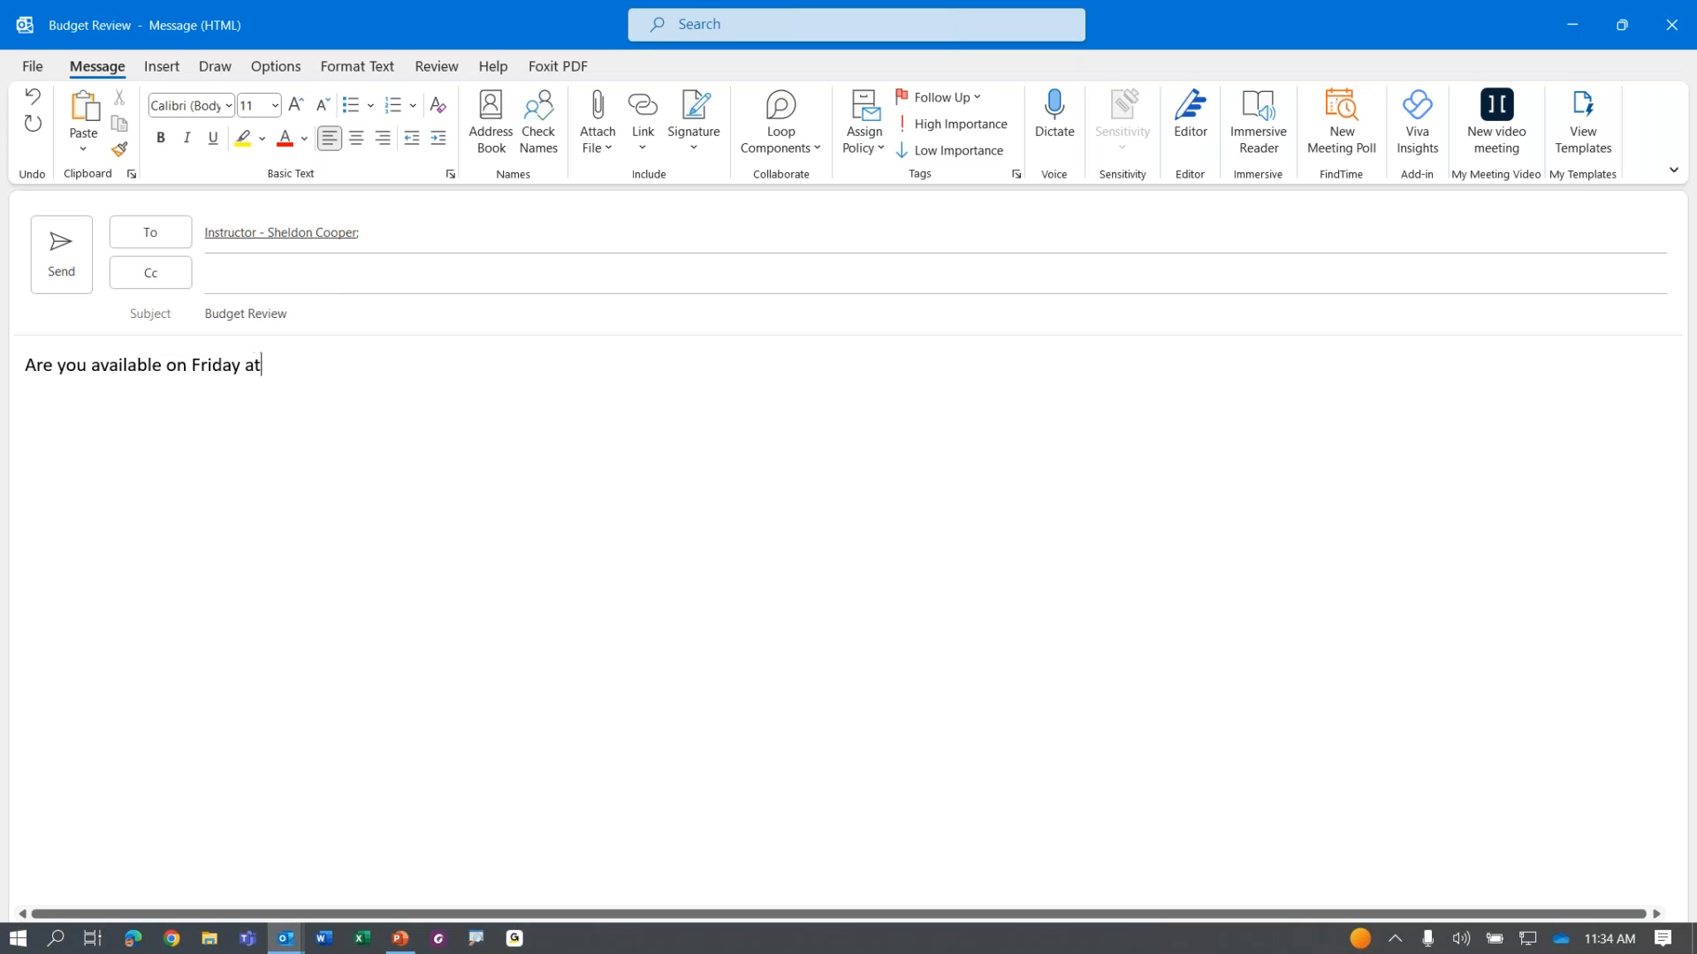
key("BackSpace")
type("ter")
key("BackSpace")
type("rnoon to review the budger")
key("BackSpace")
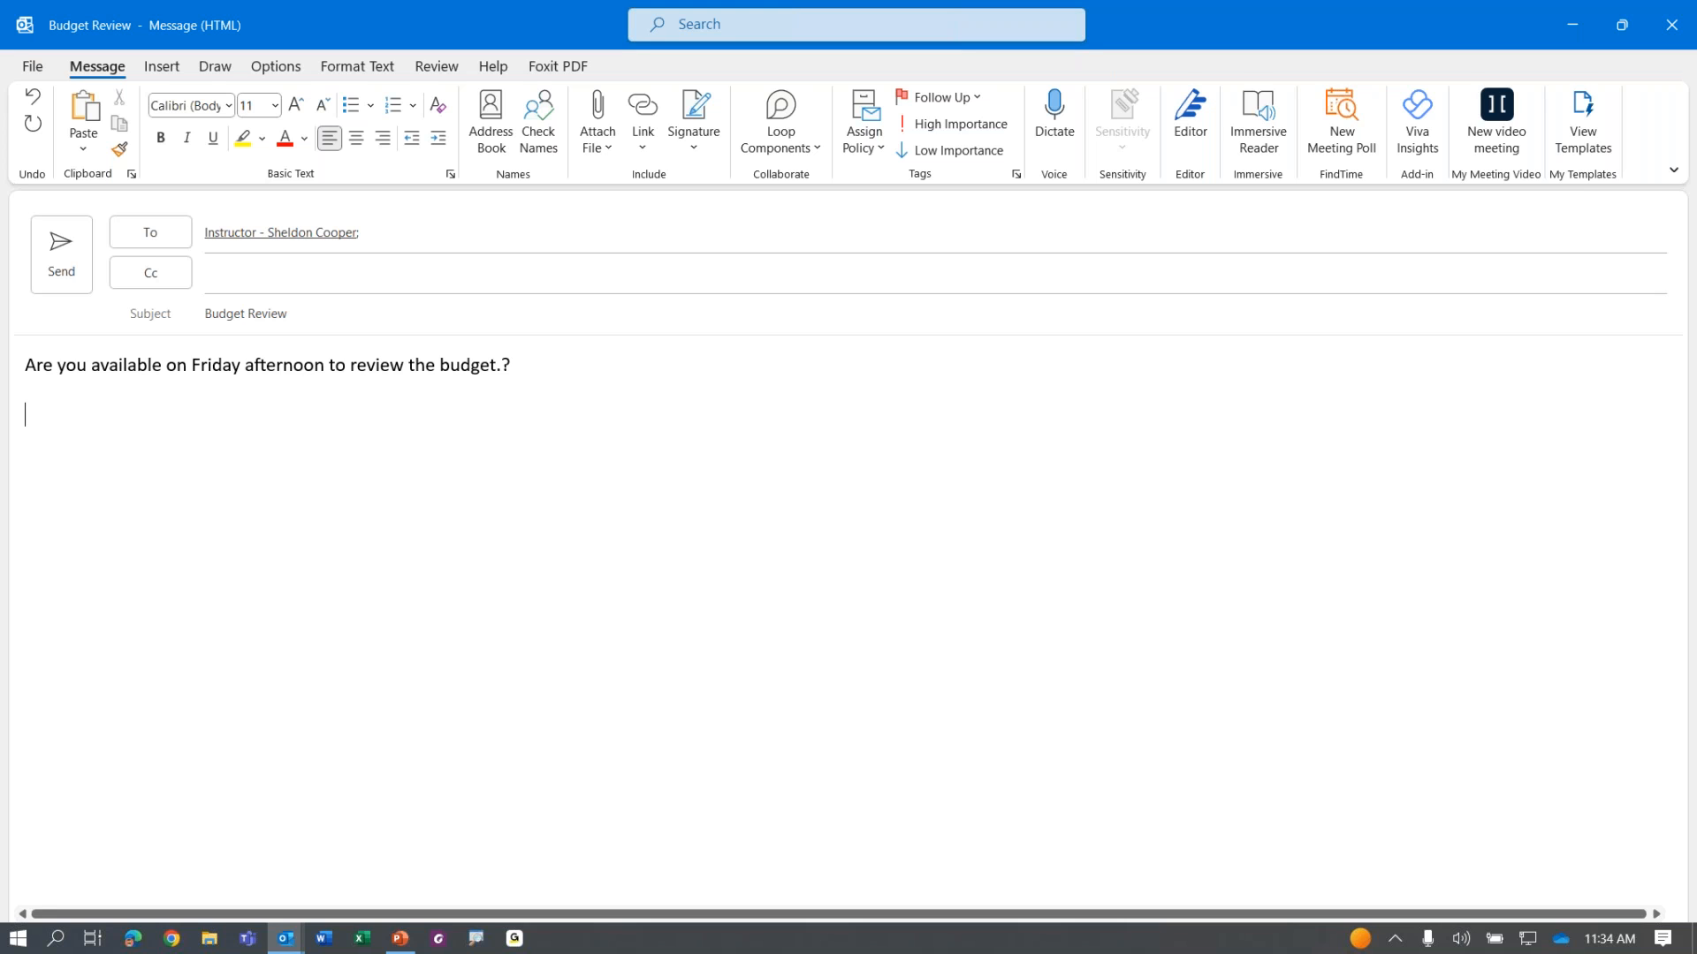
Step: Sign the message with the sender's full name and send it with its sentence ending corrected to "budget?"
type("Andrea Contreras")
key("BackSpace")
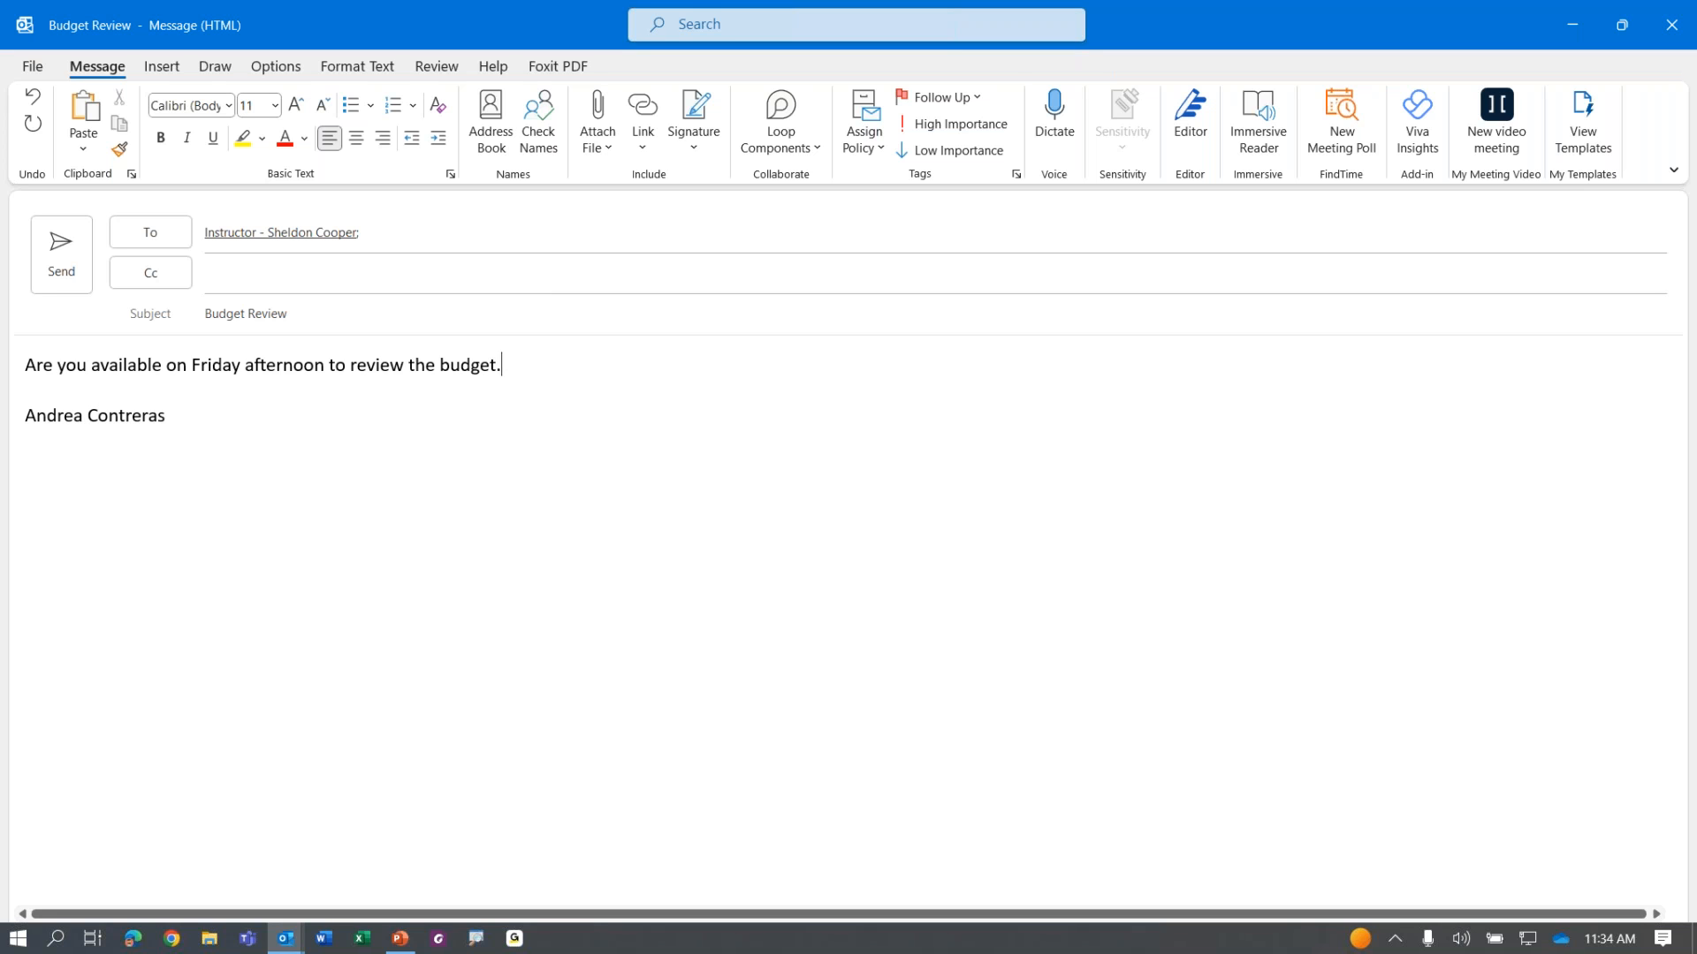
key("BackSpace")
type("?")
left_click(165, 415)
left_click(81, 260)
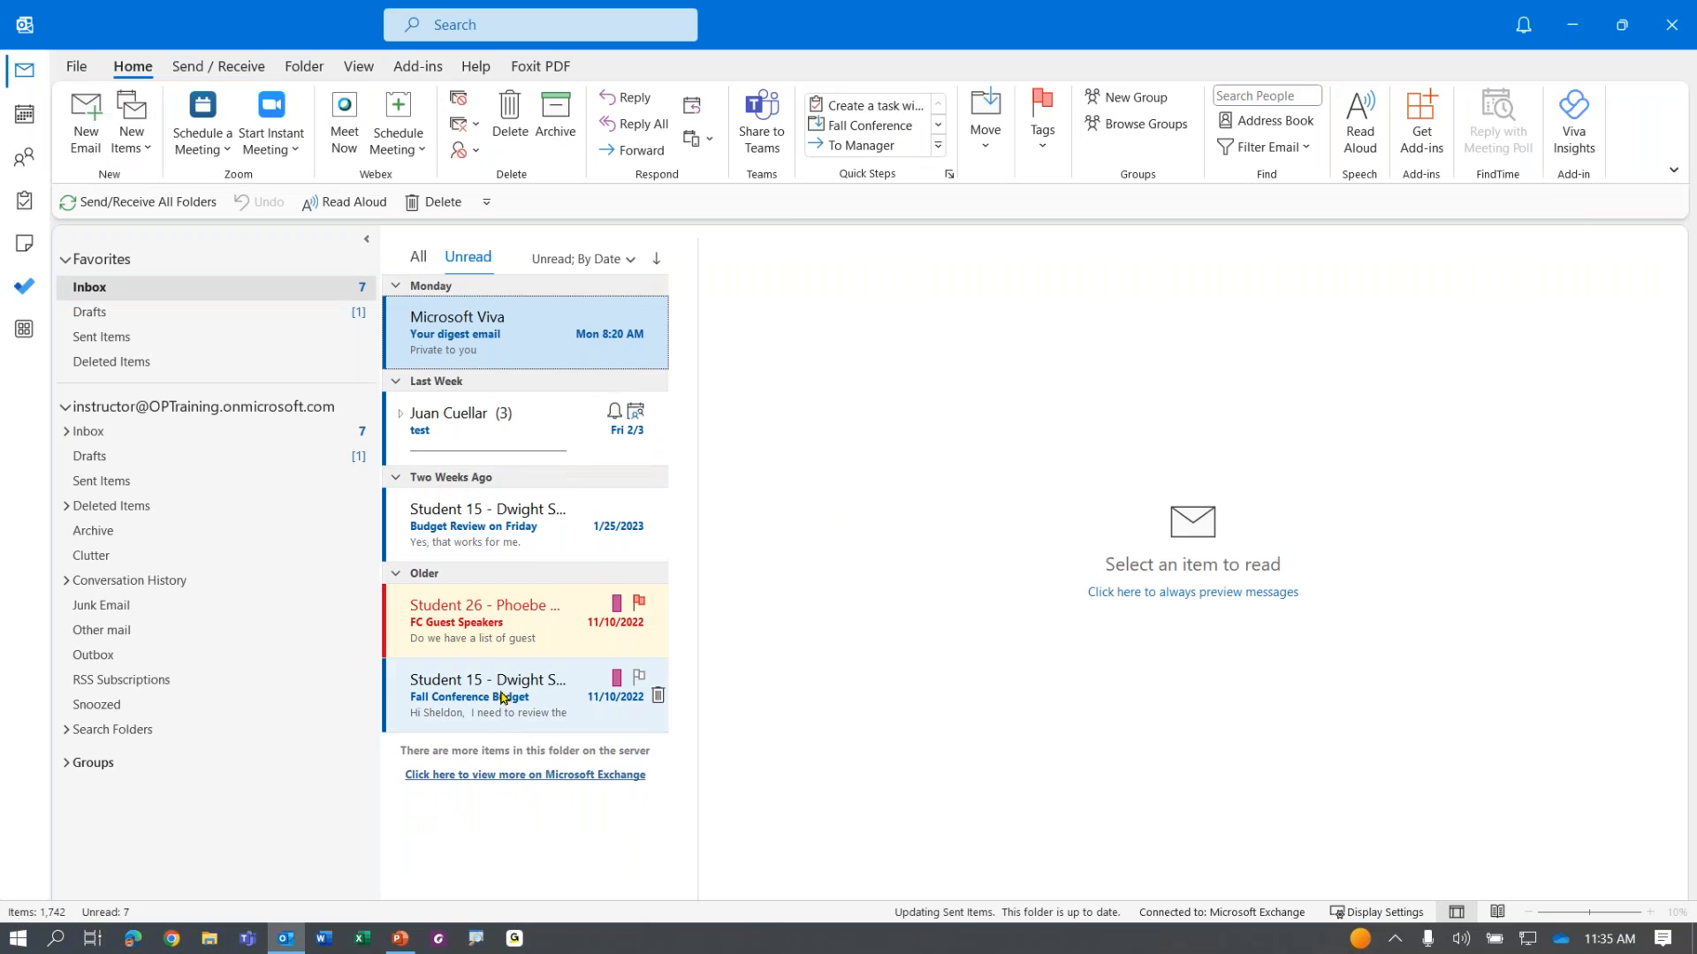
Step: Load more unread inbox messages from Microsoft Exchange and read the newly received Budget Review email
left_click(502, 698)
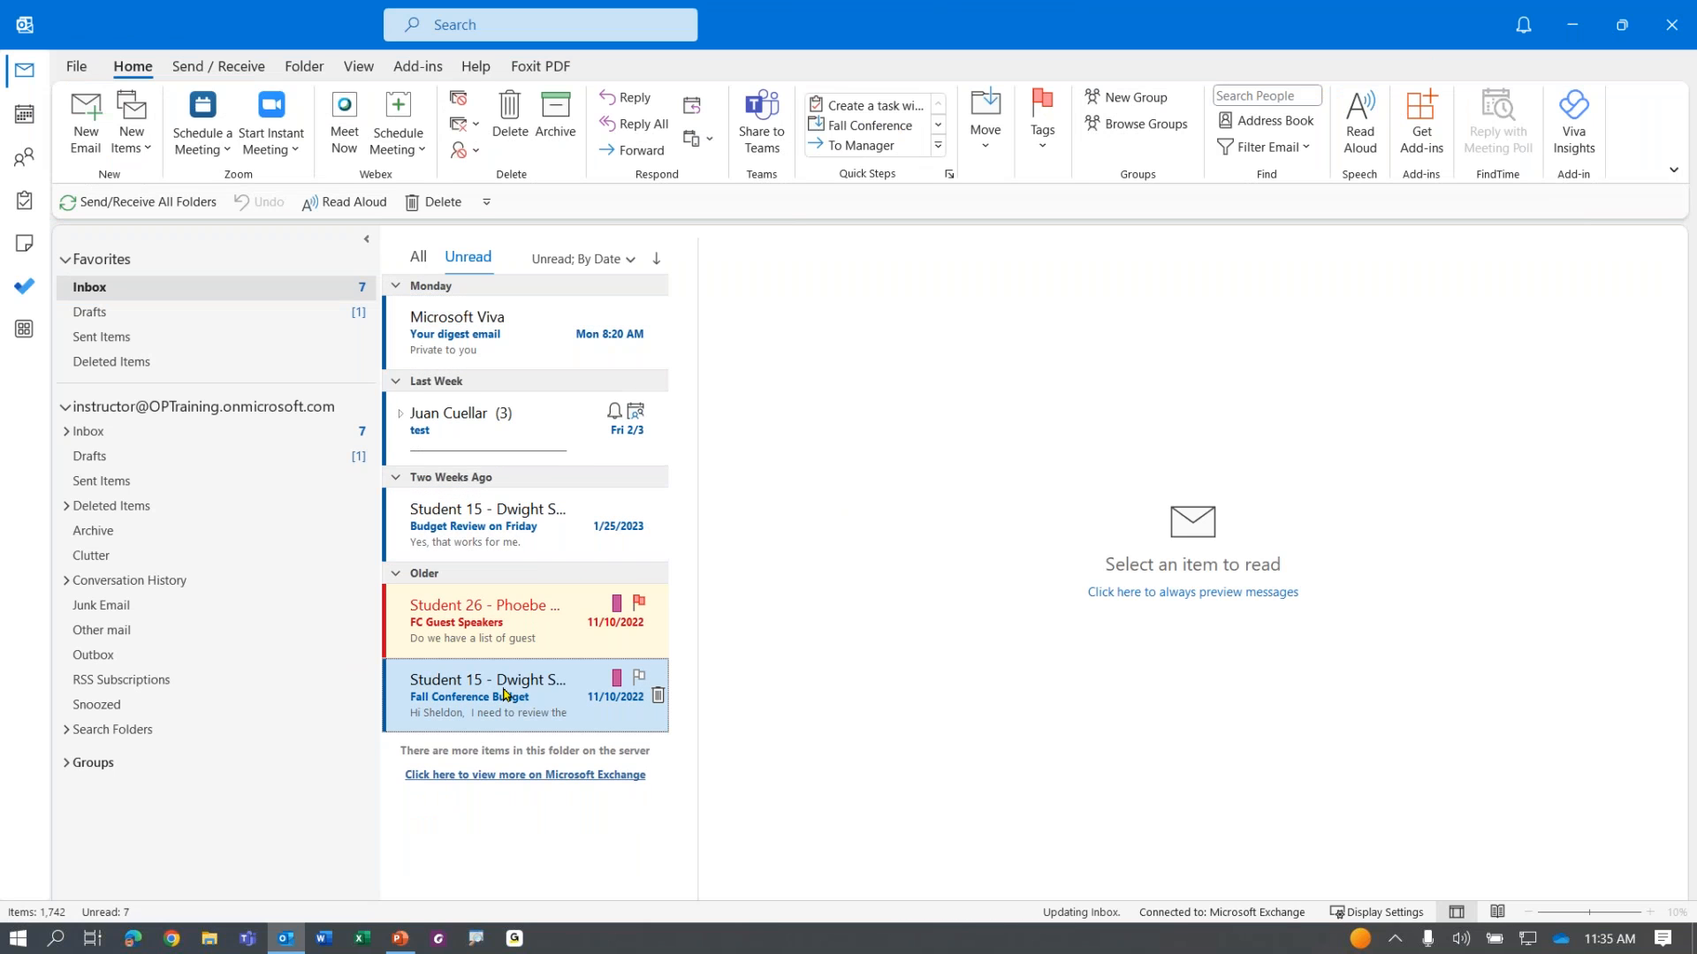
left_click(547, 774)
key("ctrl+a")
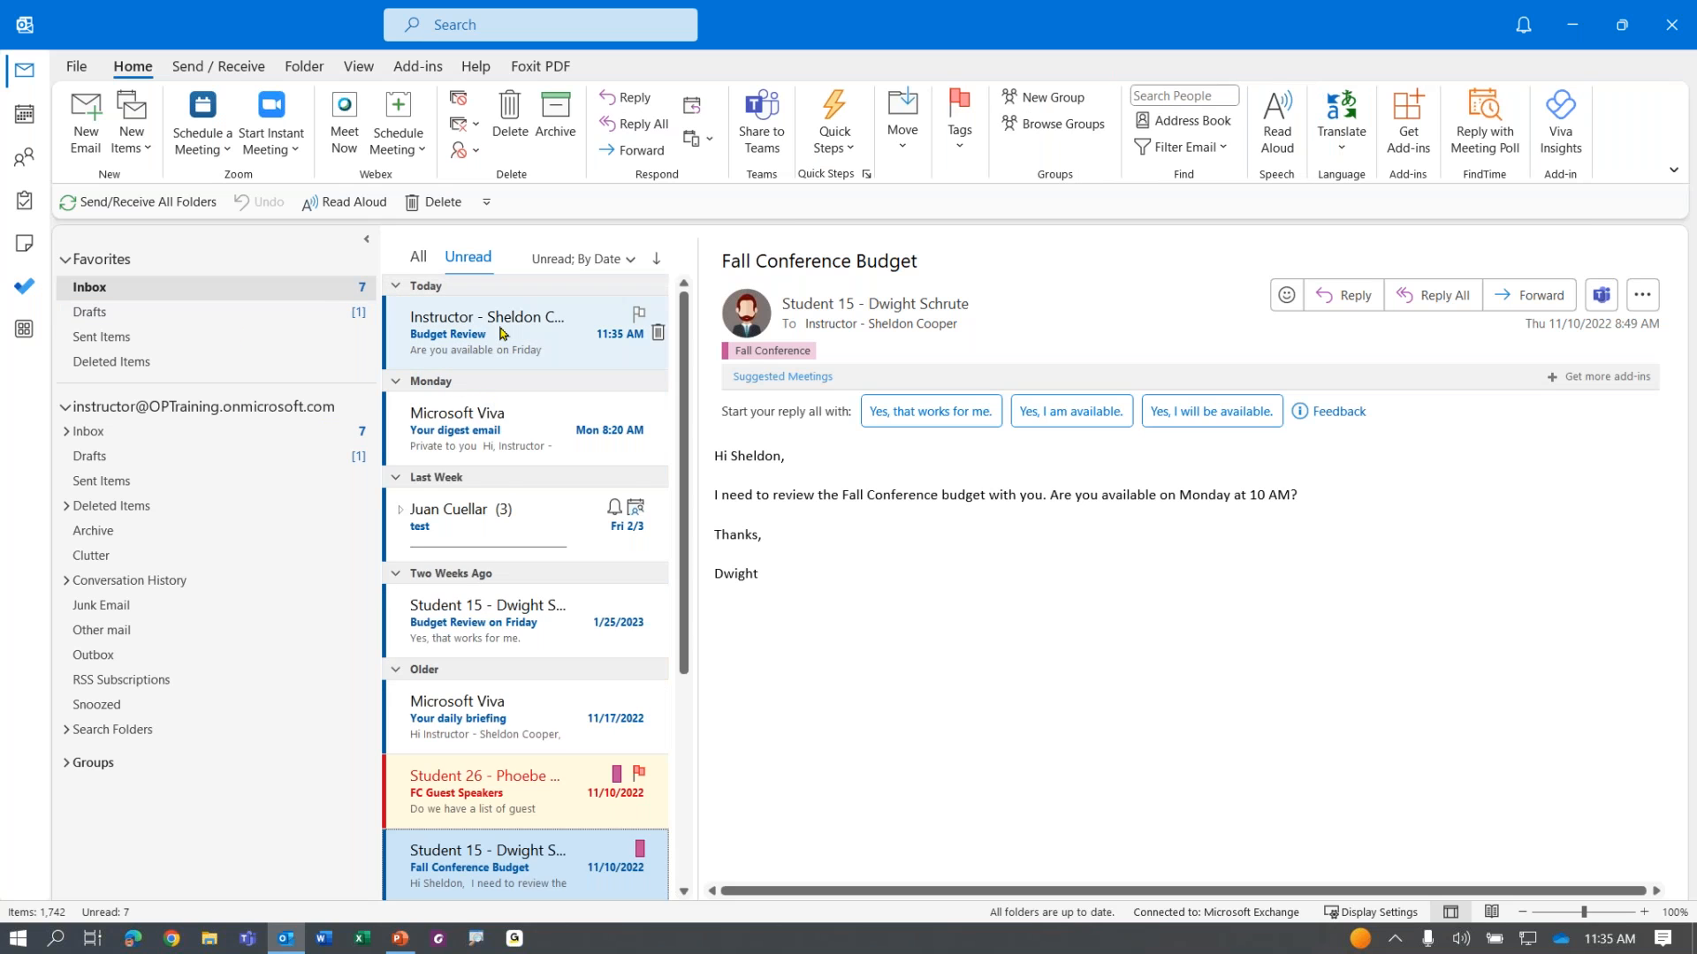
left_click(495, 424)
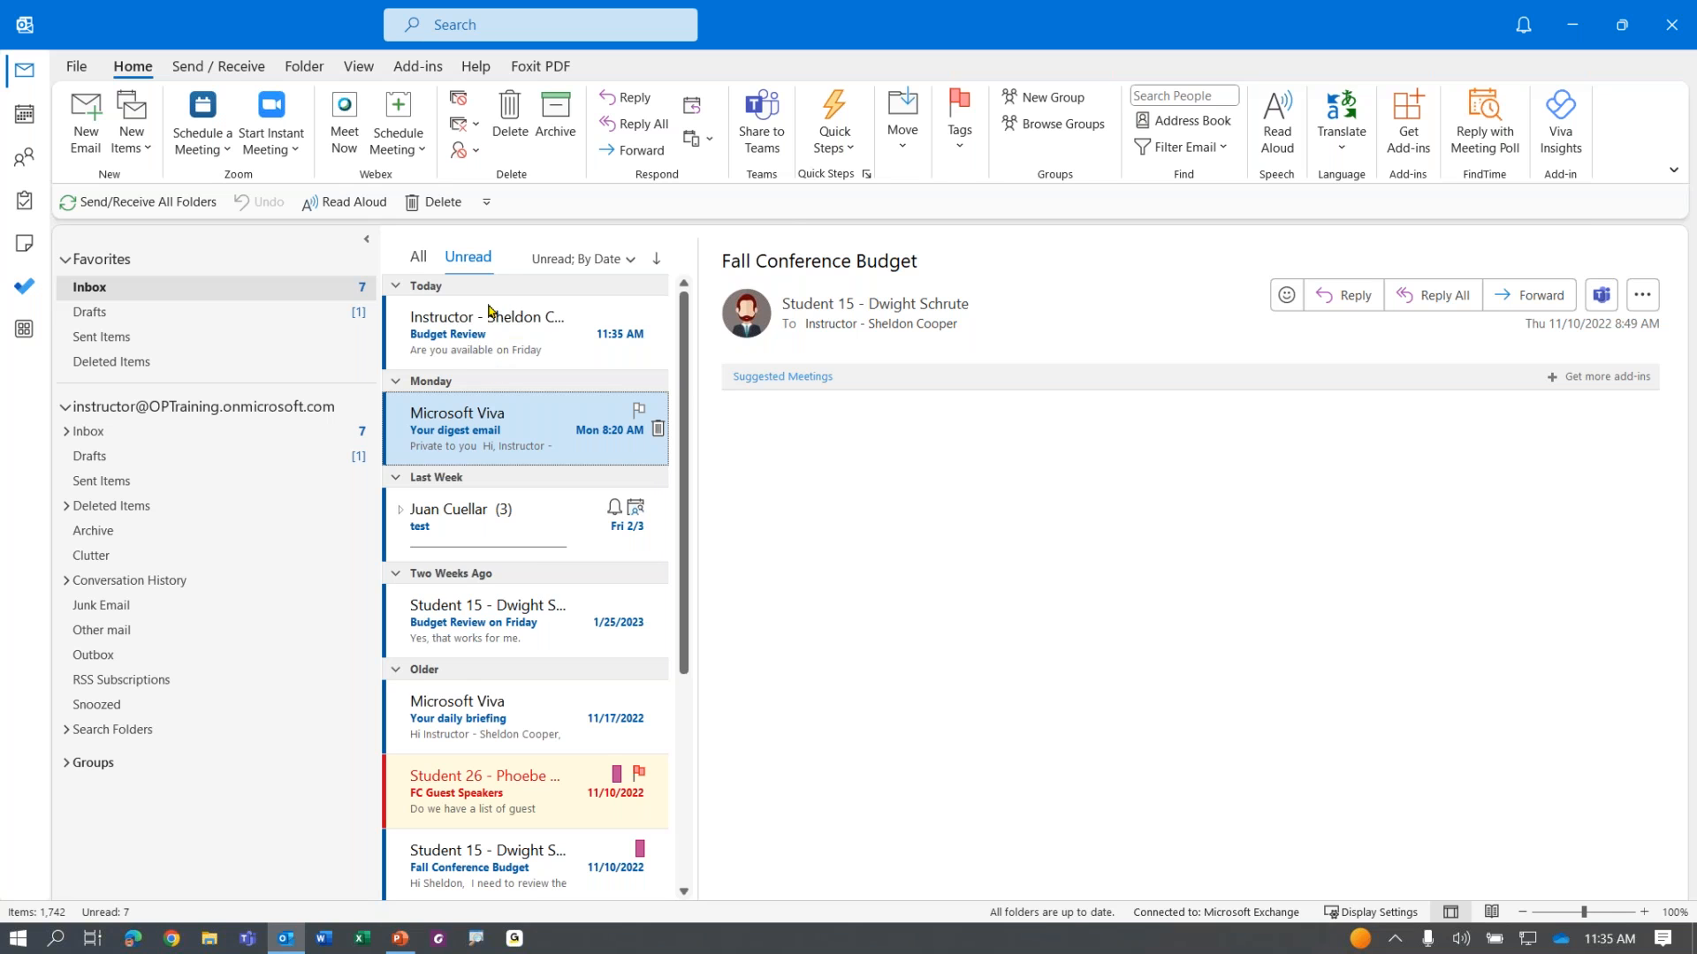
left_click(493, 320)
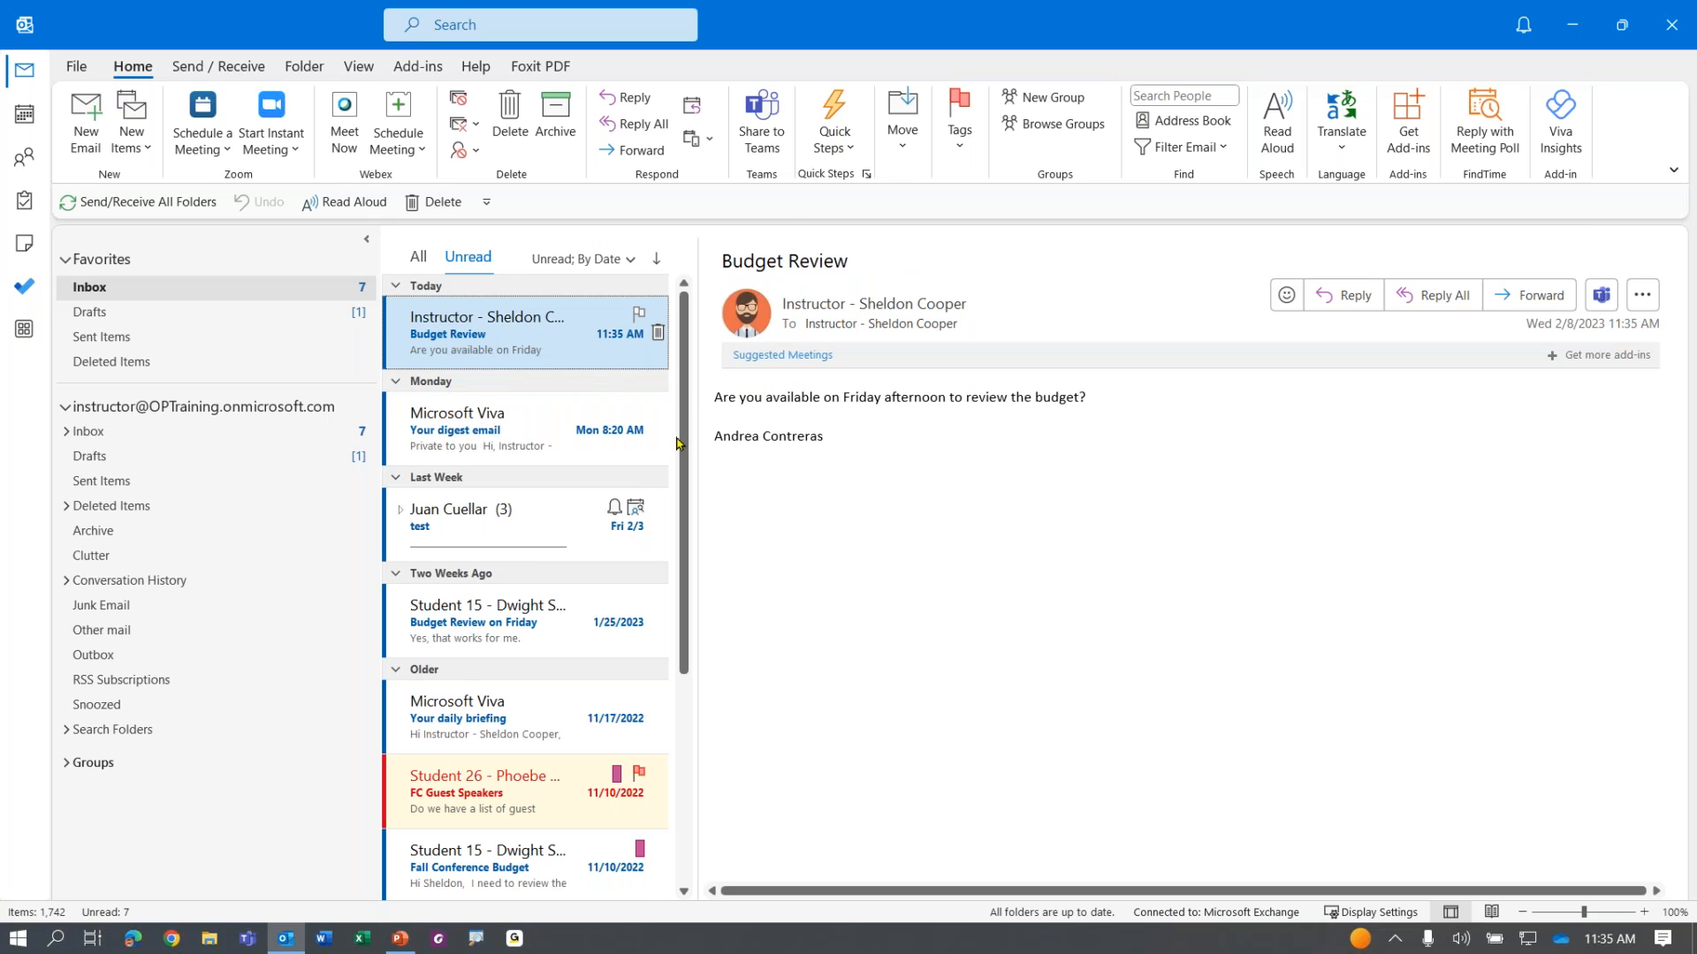
left_click_drag(714, 398, 1095, 420)
left_click(986, 511)
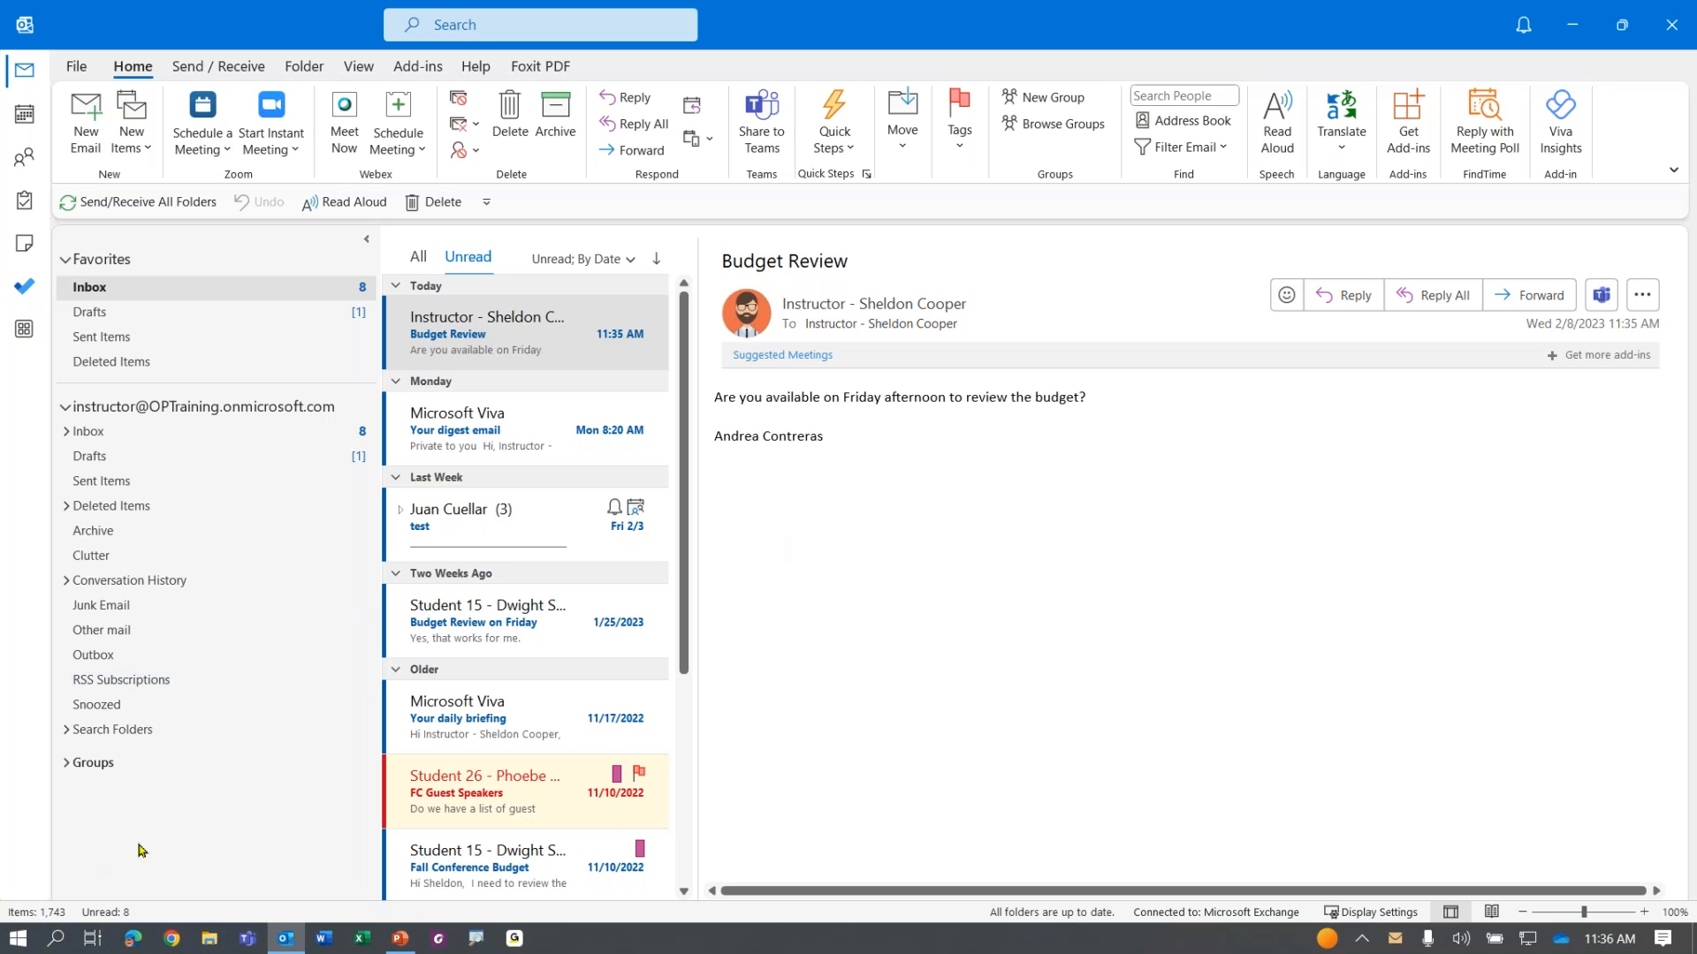
Step: Create a calendar appointment from the received Budget Review email
key("ctrl")
key("ctrl")
left_click(471, 334)
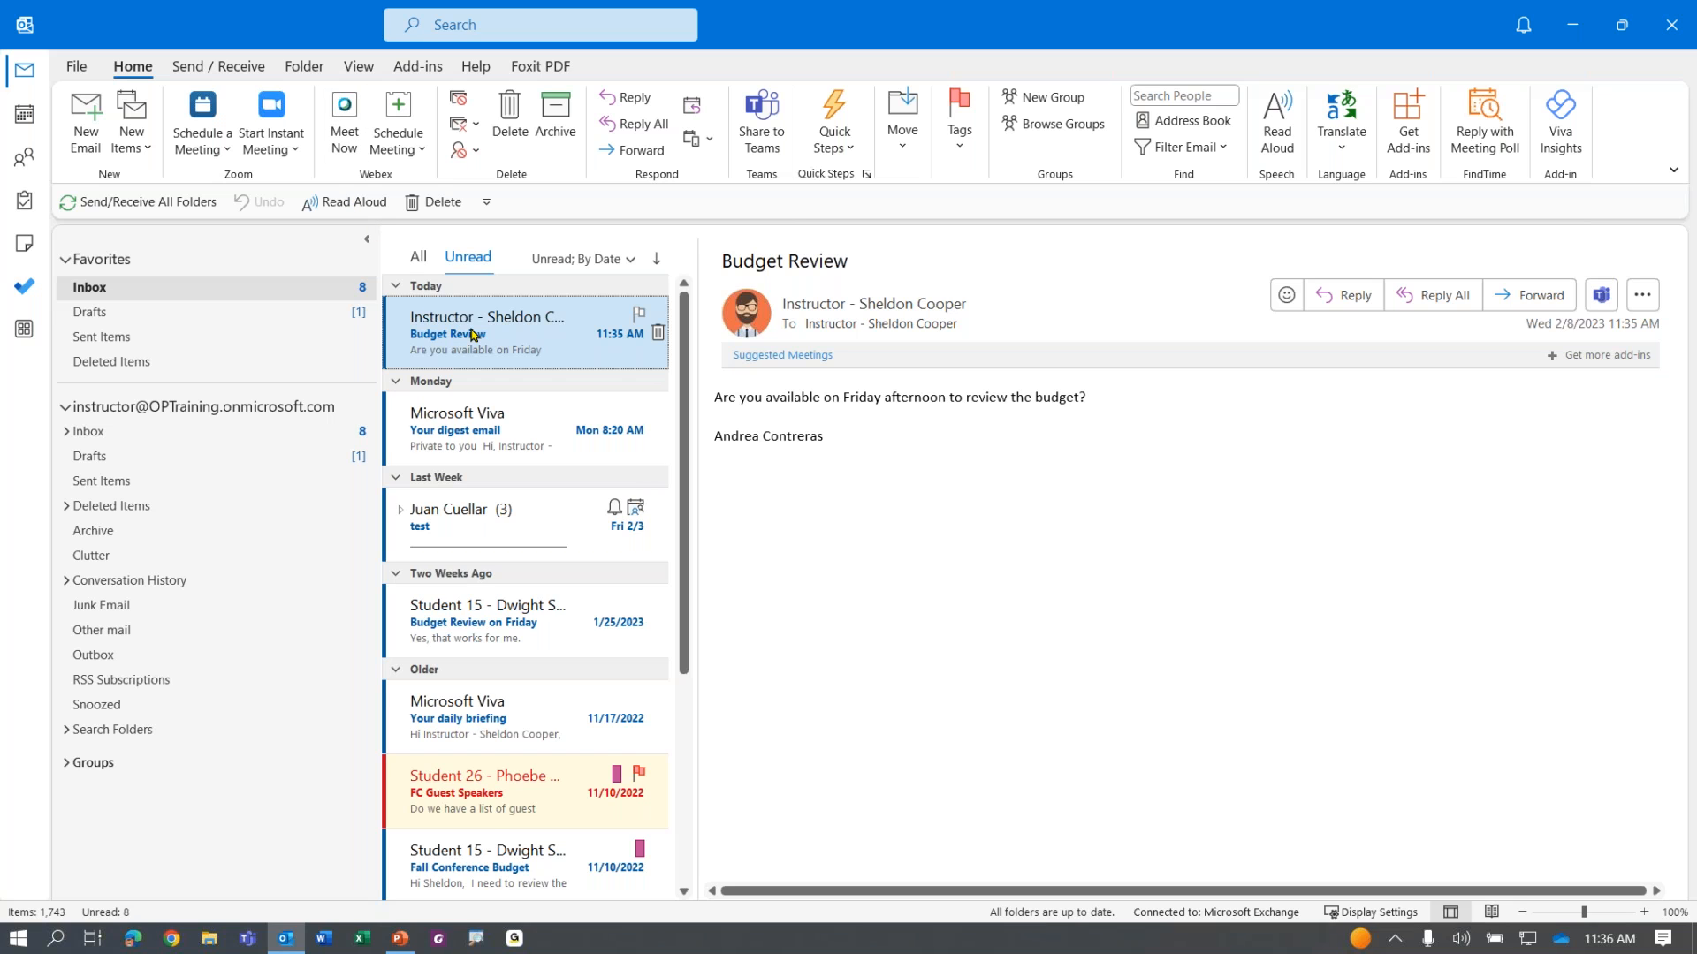
left_click_drag(471, 334, 26, 117)
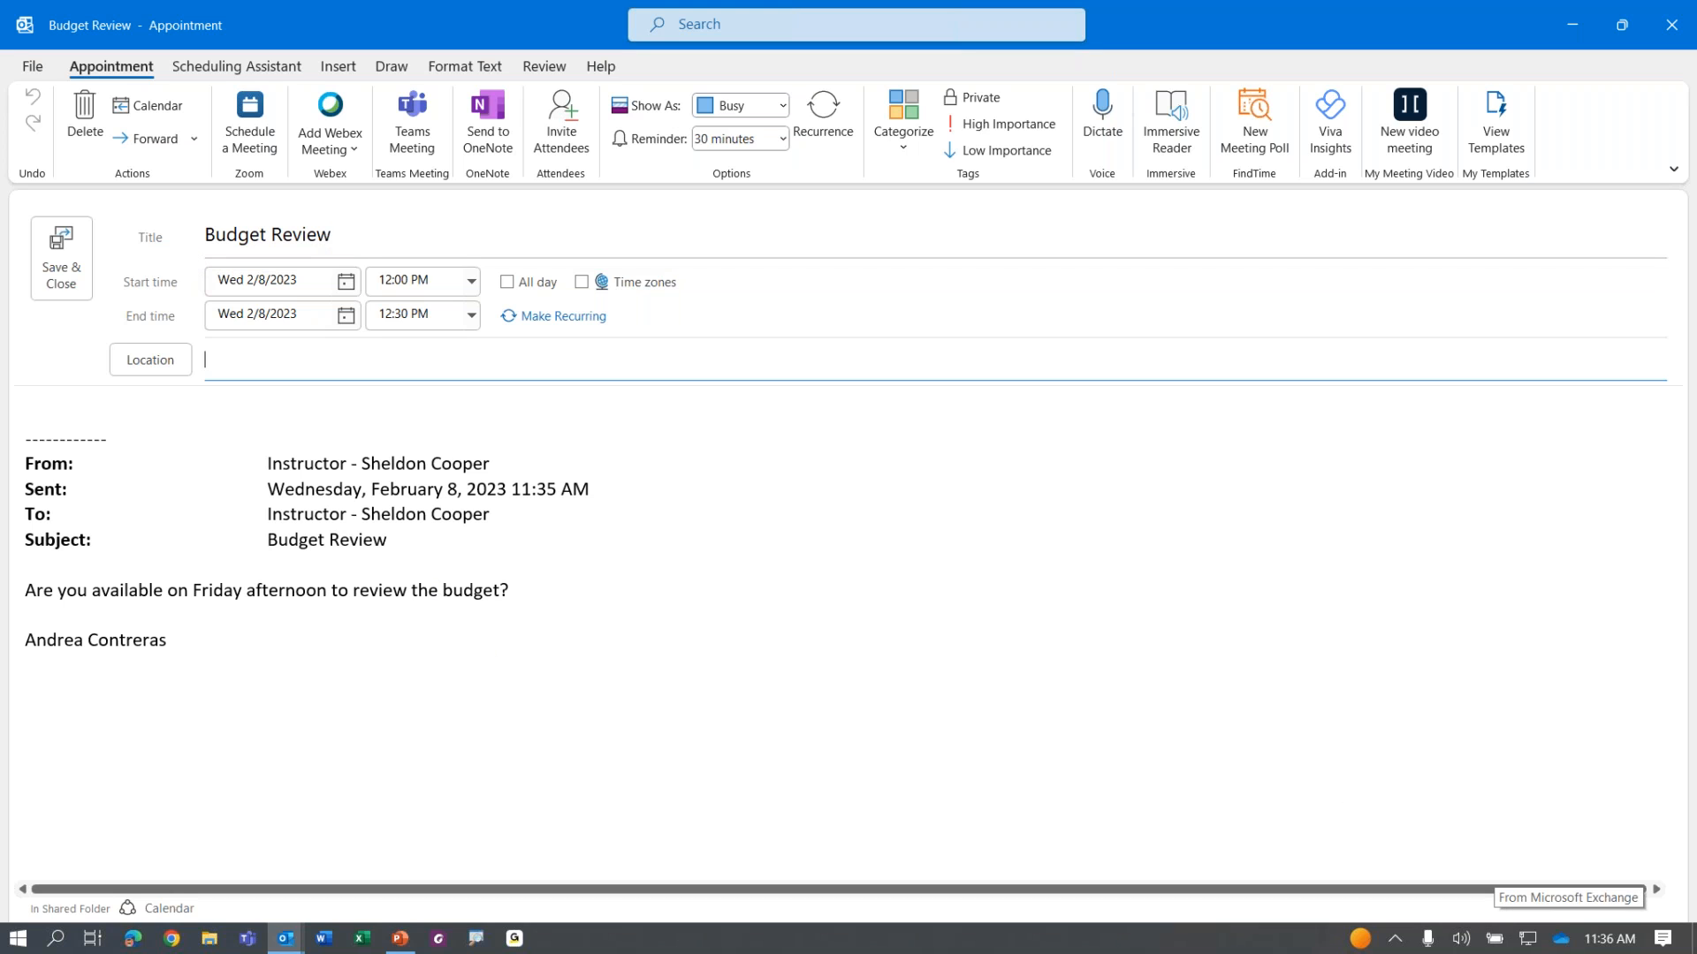
Step: Examine the appointment's title and the copied email text, including the requested "Friday afternoon" time
left_click(315, 376)
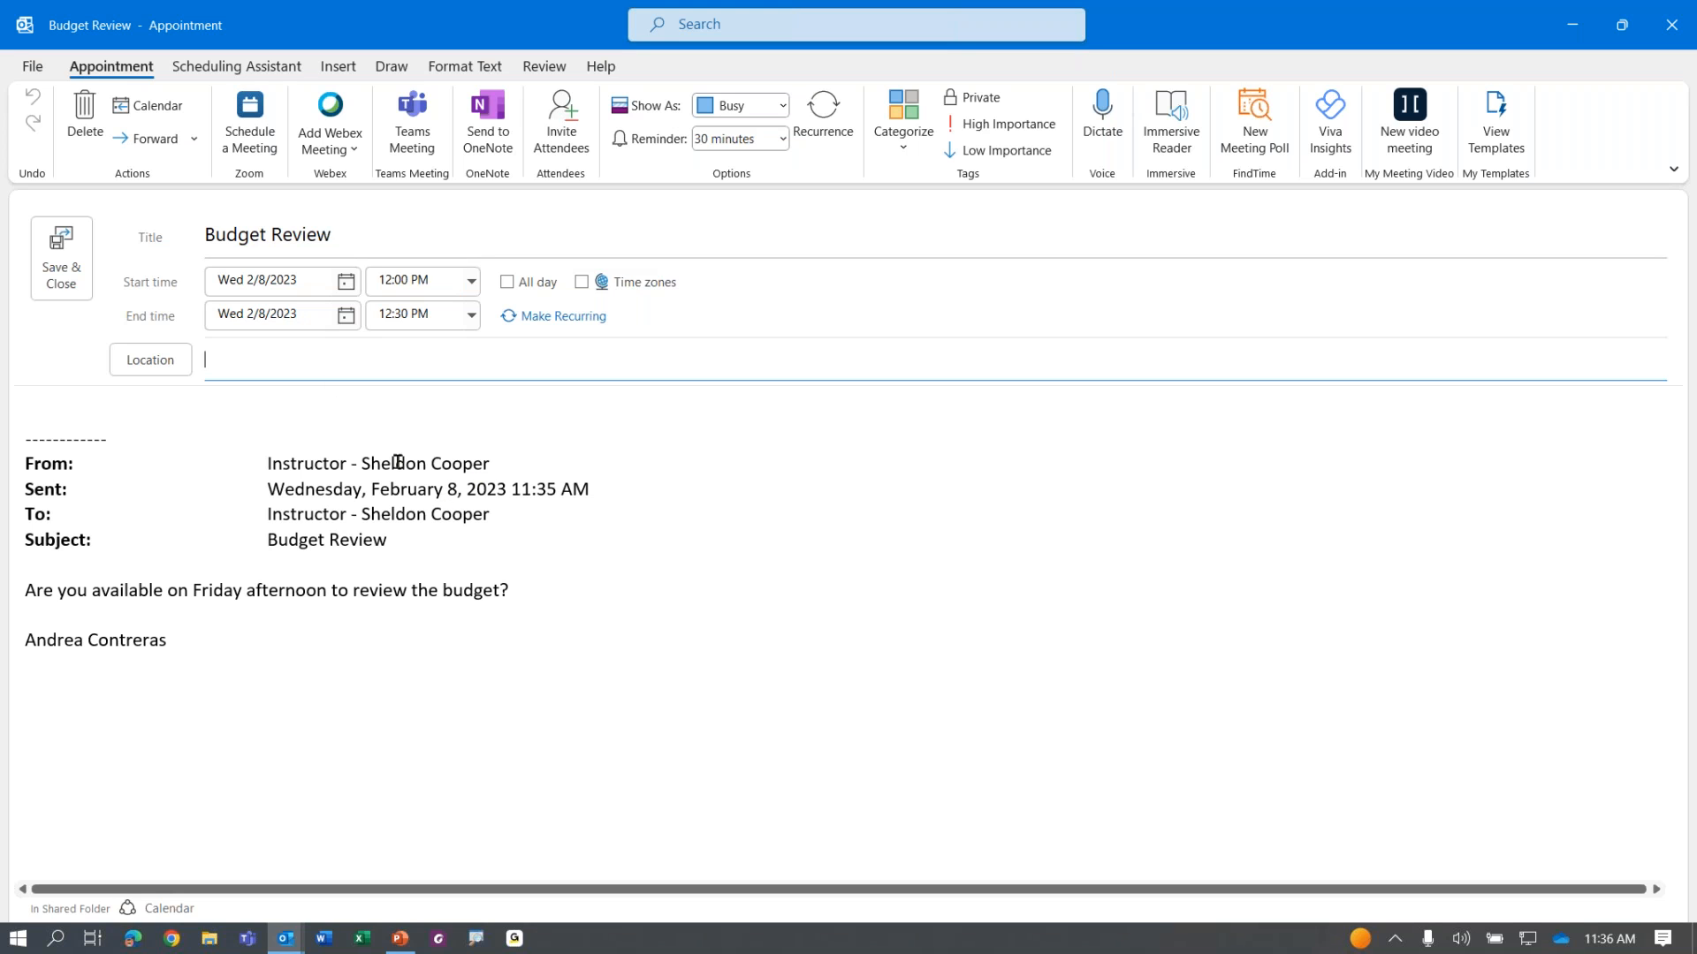
left_click_drag(346, 233, 205, 212)
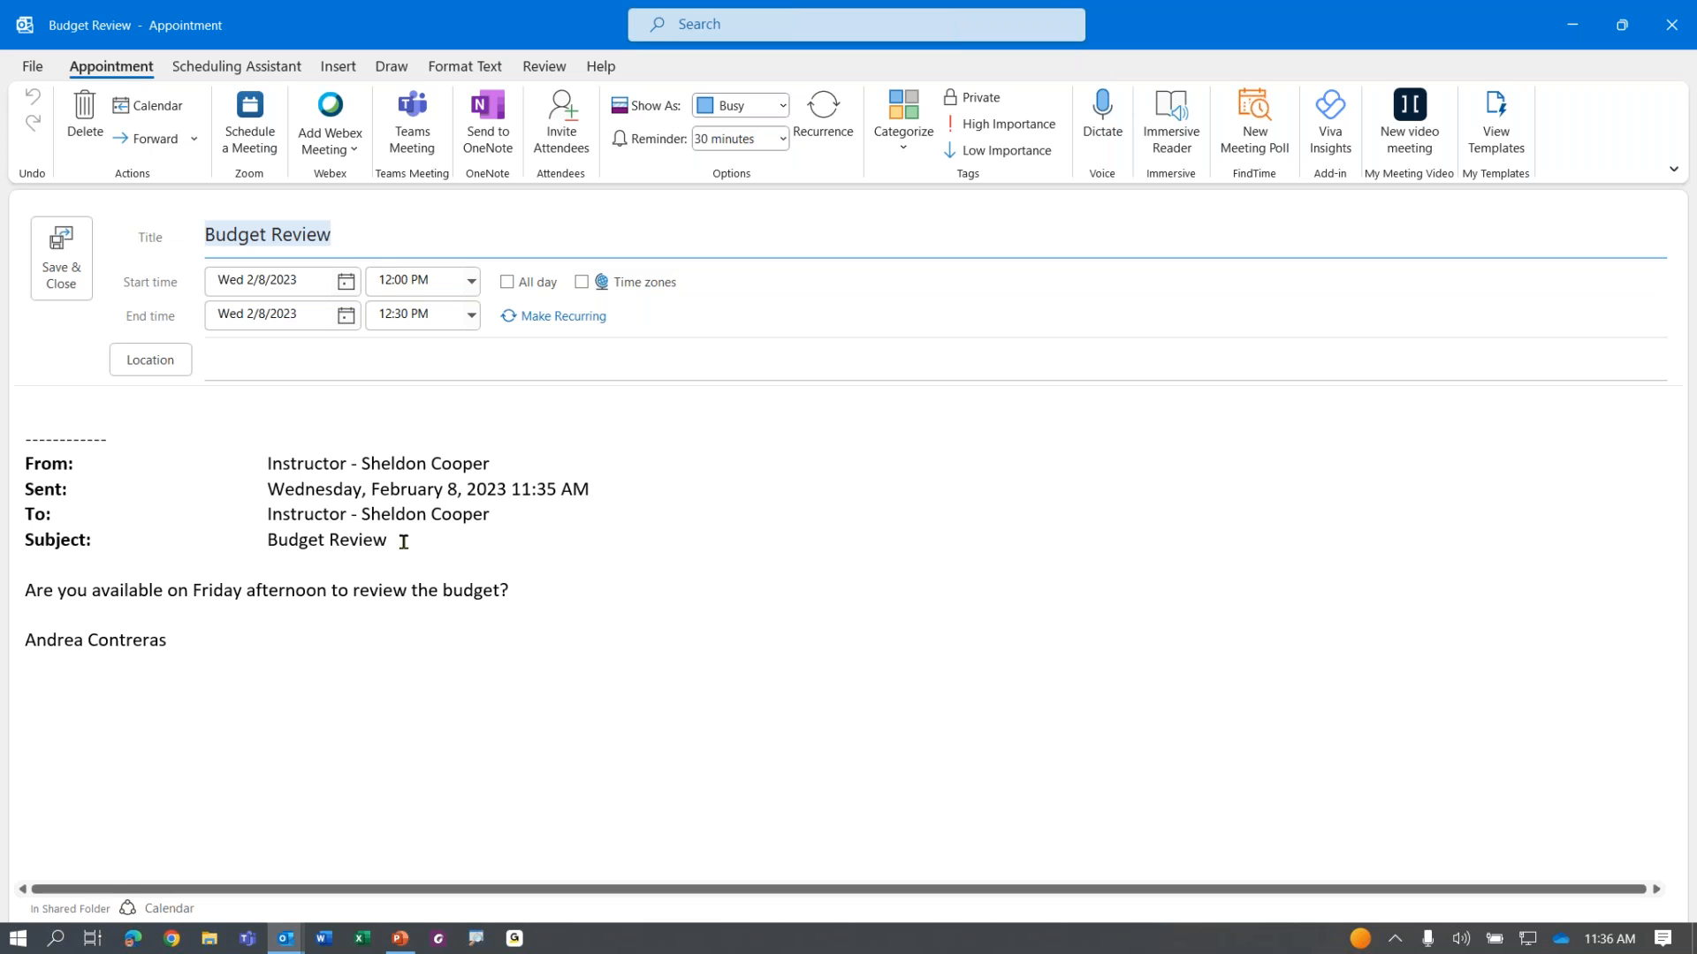
left_click_drag(84, 431, 373, 690)
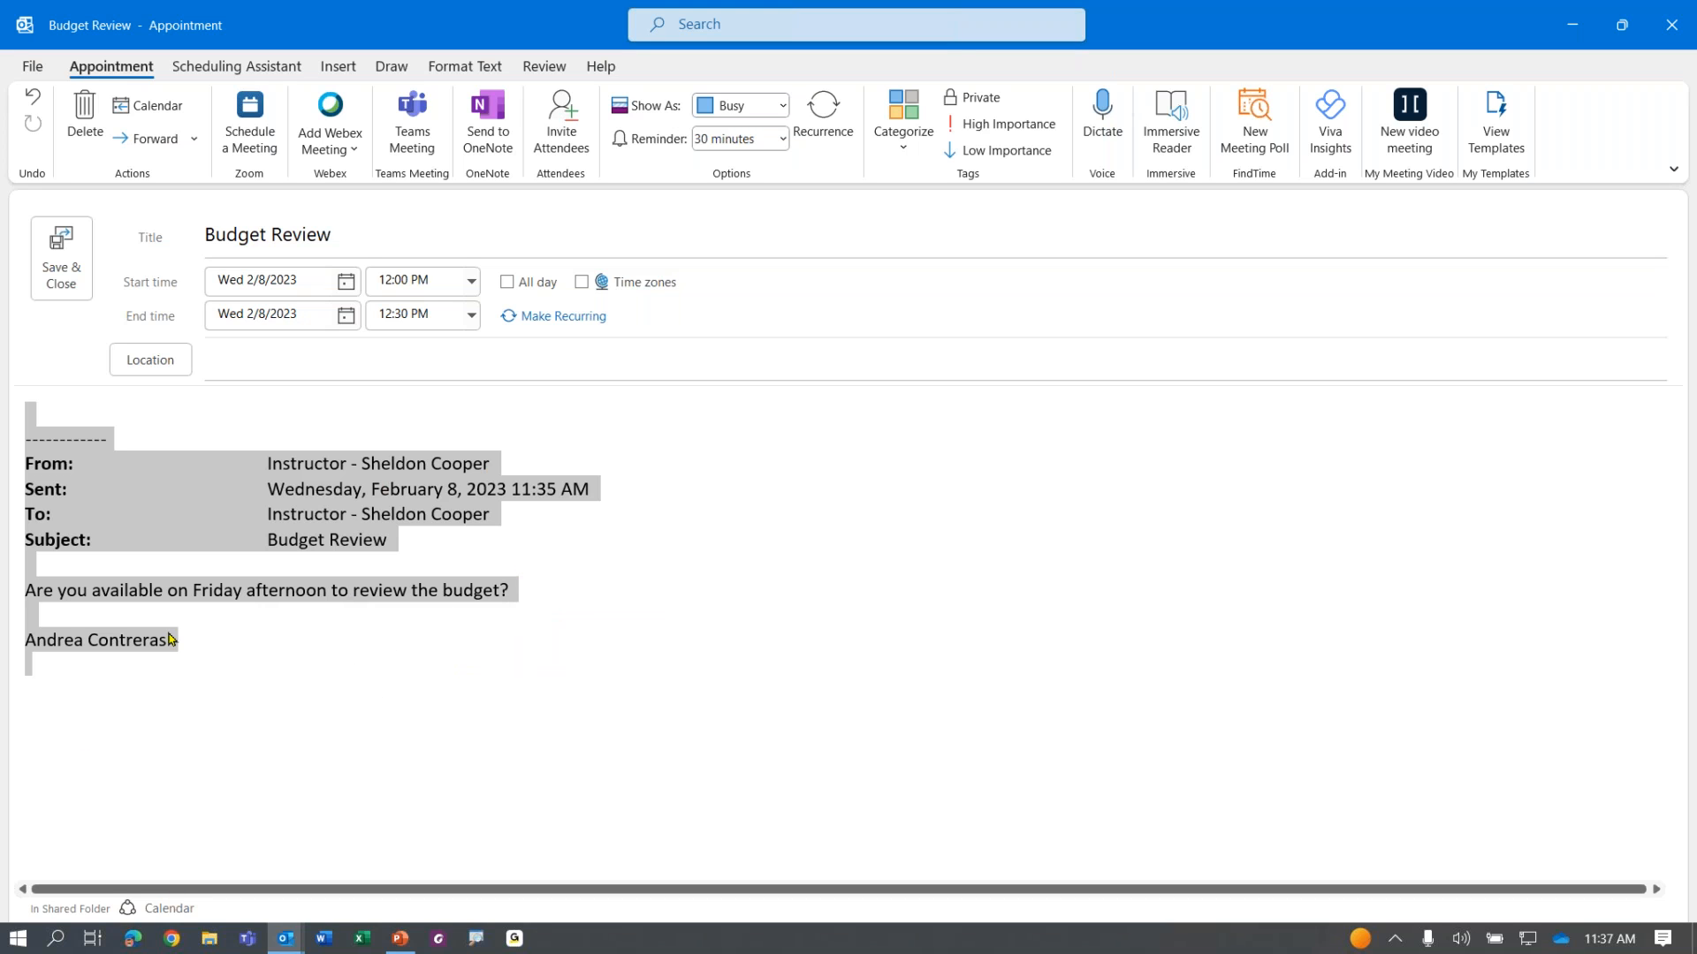
left_click(128, 597)
left_click_drag(92, 590, 501, 590)
left_click(391, 681)
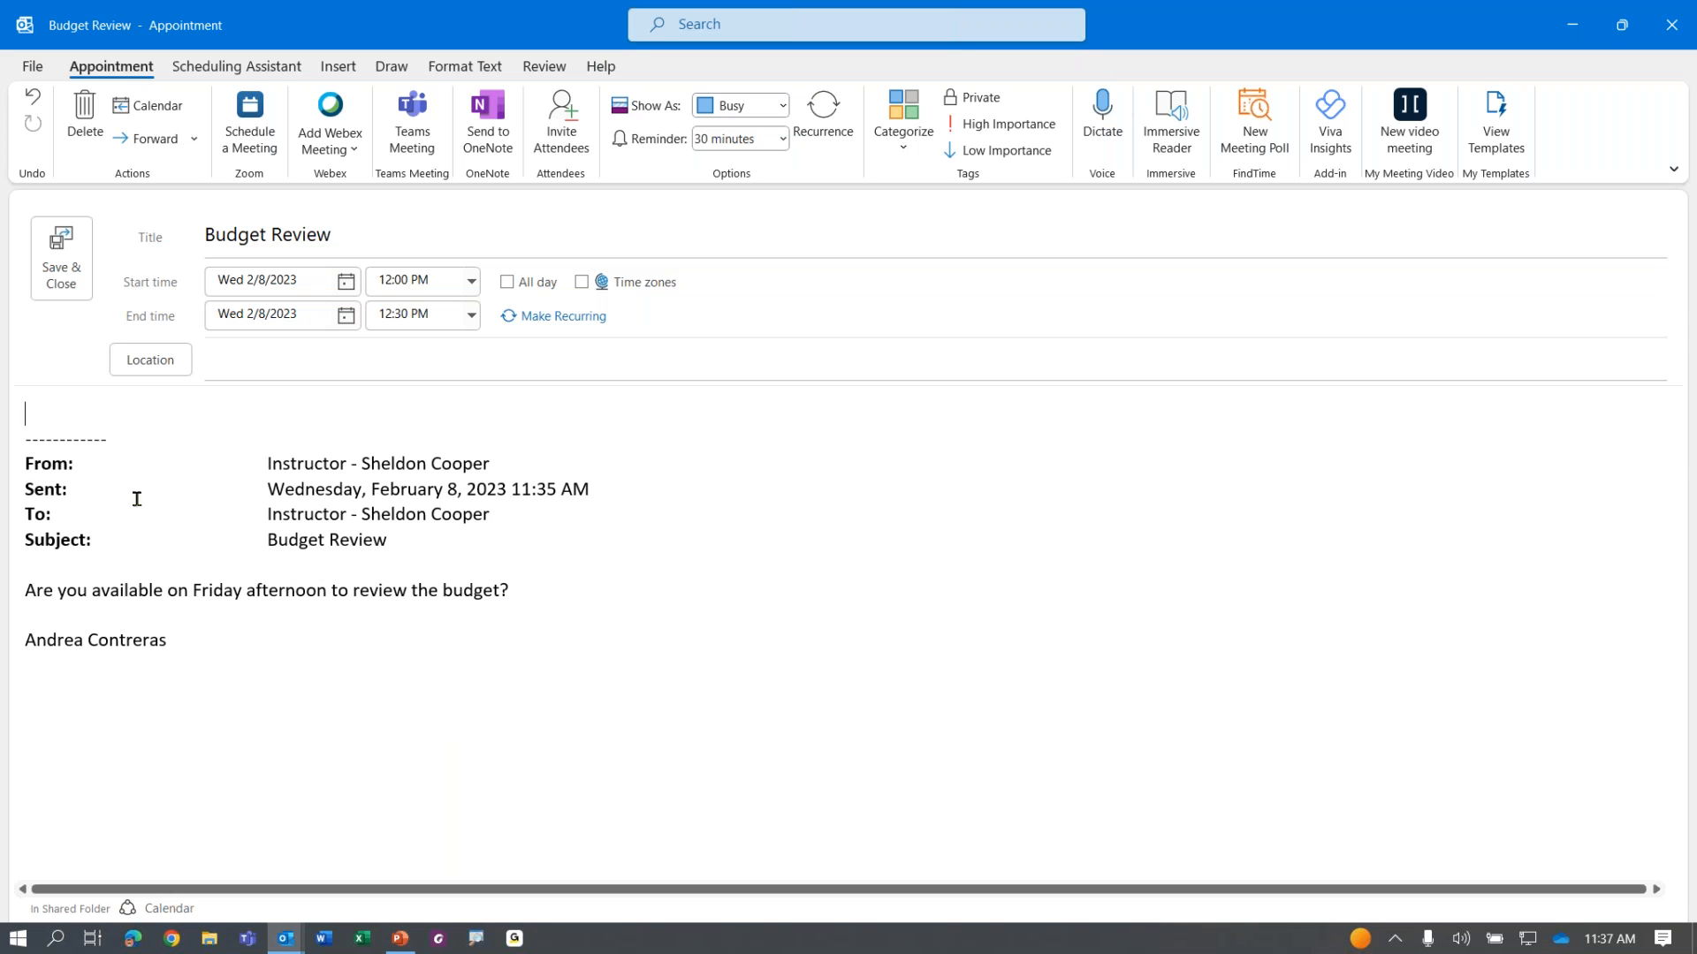
left_click_drag(98, 424, 258, 704)
left_click(882, 670)
left_click_drag(193, 589, 331, 590)
Step: Schedule the appointment for Fri 2/10/2023 from 2:00 PM to 3:00 PM
left_click(346, 282)
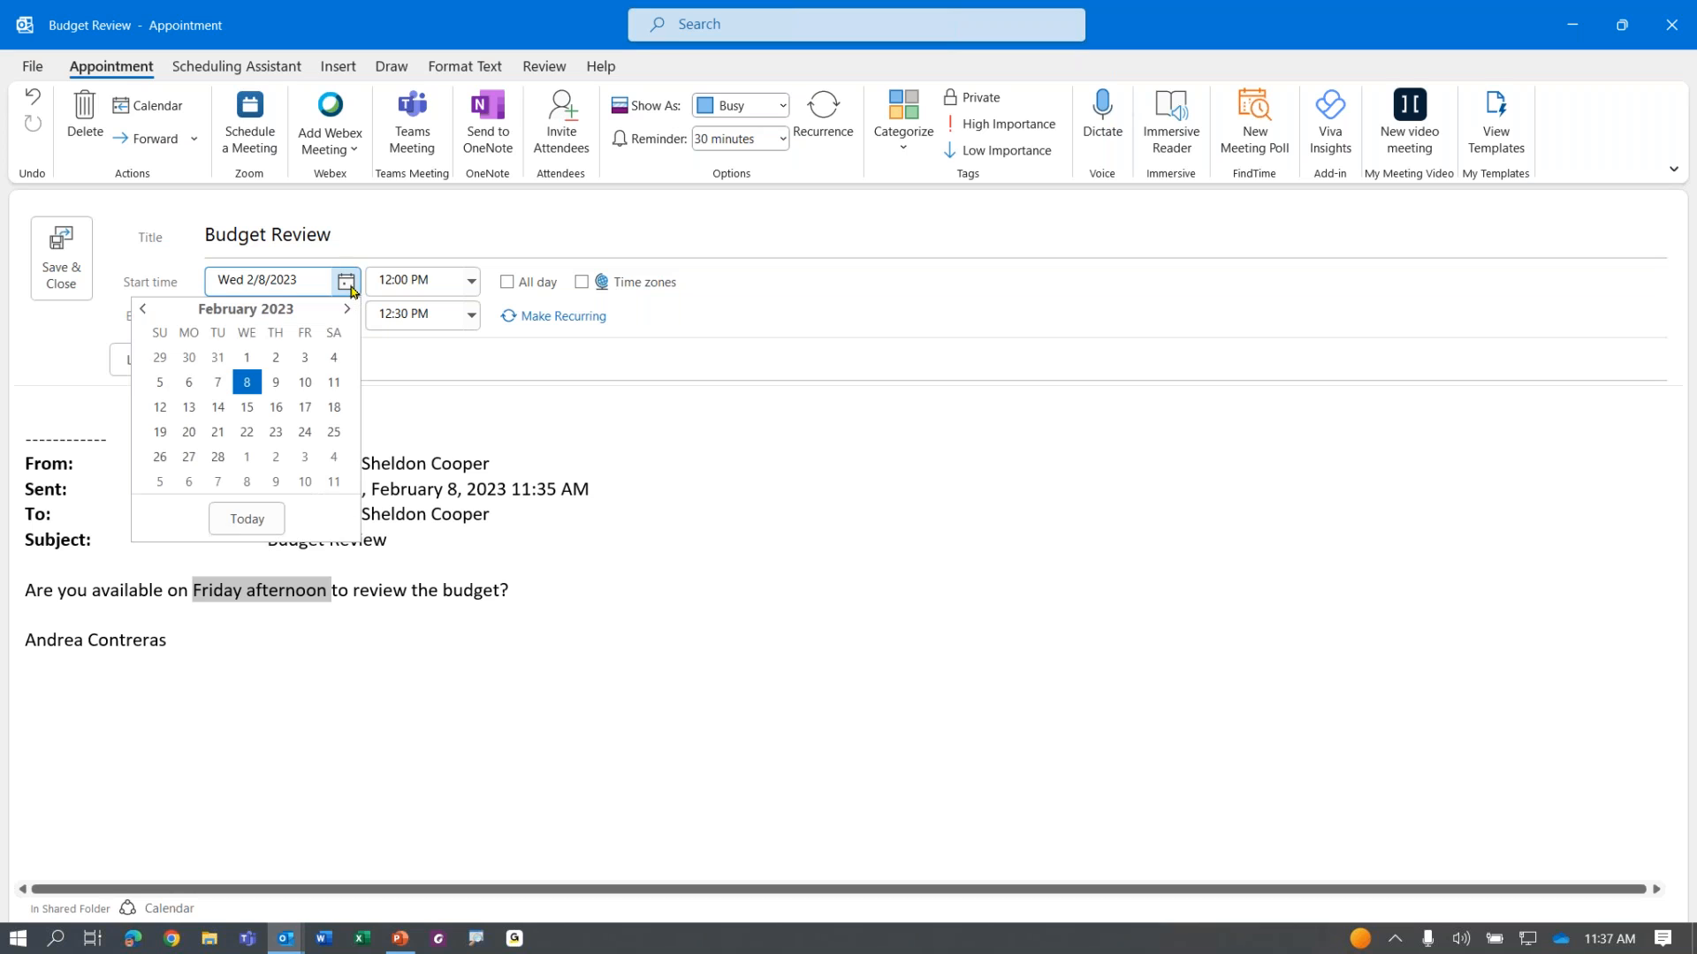
left_click(305, 384)
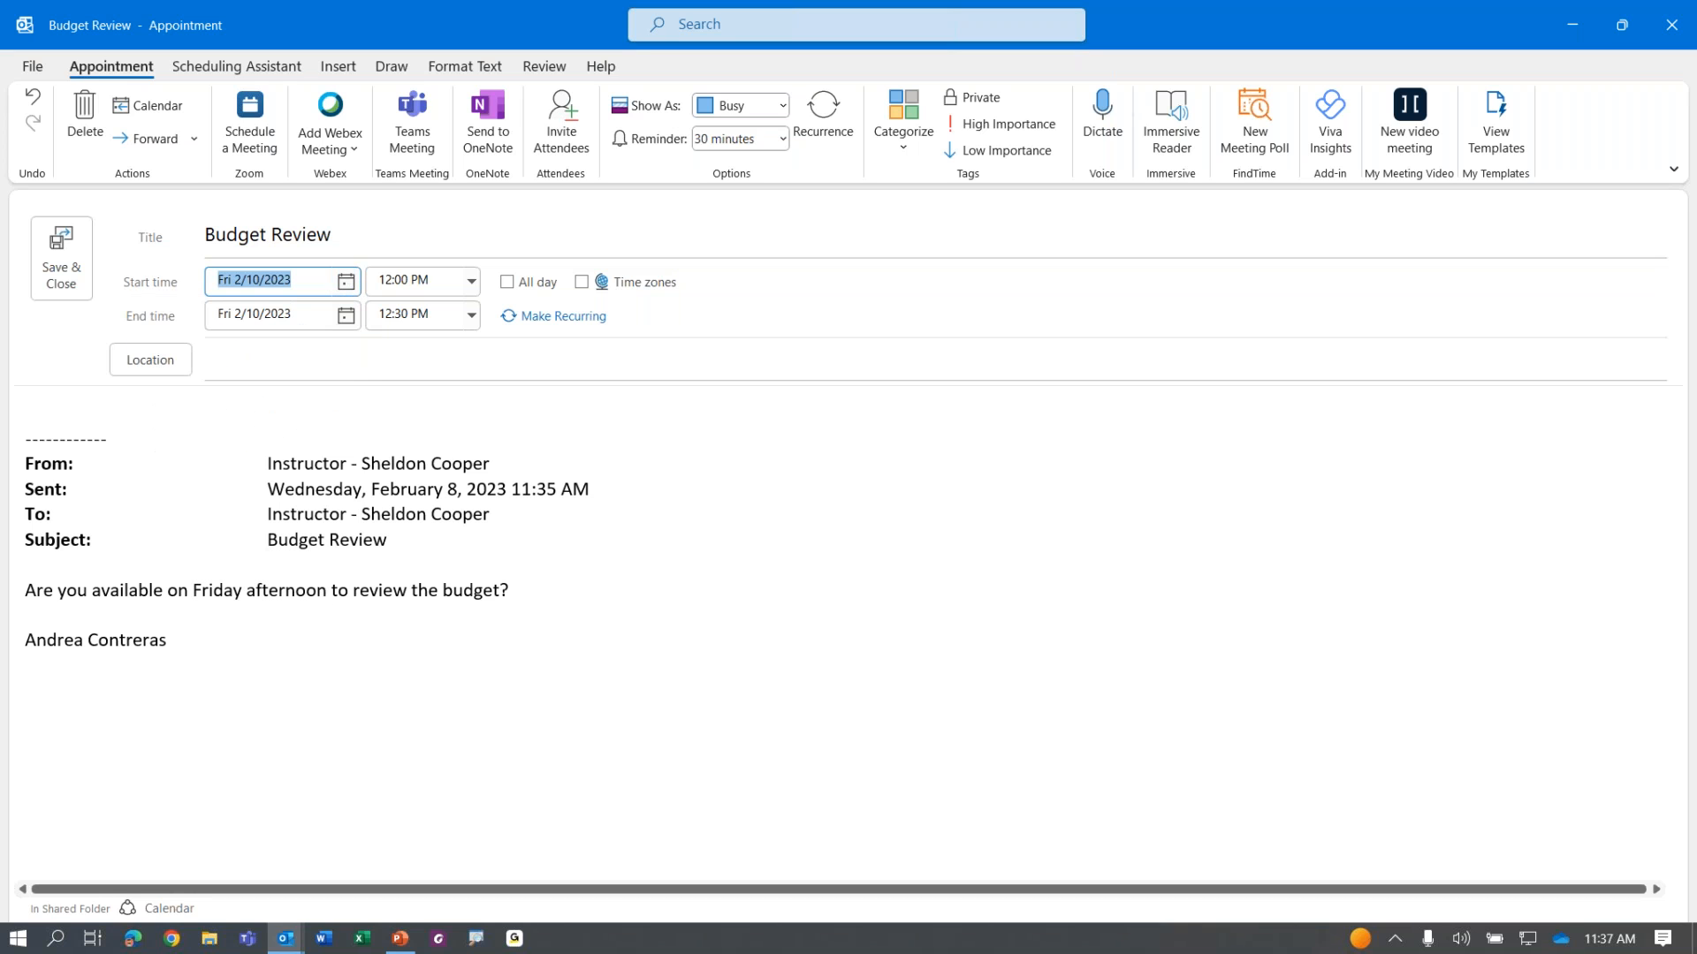
left_click(472, 282)
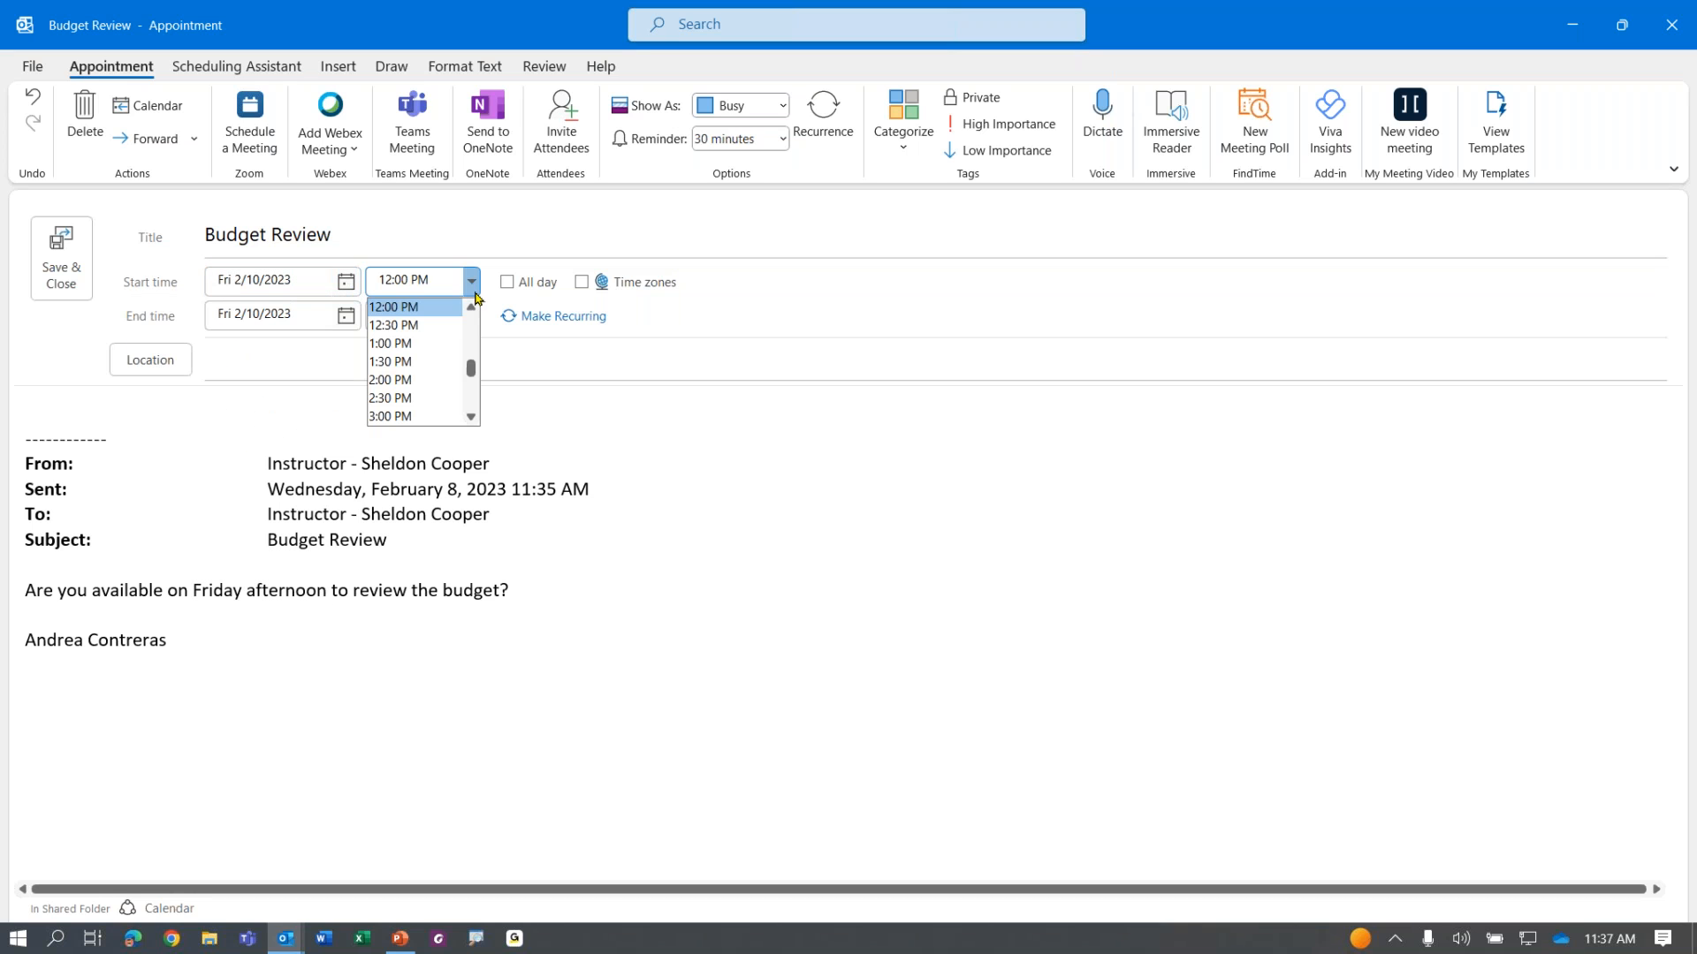
left_click(428, 380)
left_click(471, 315)
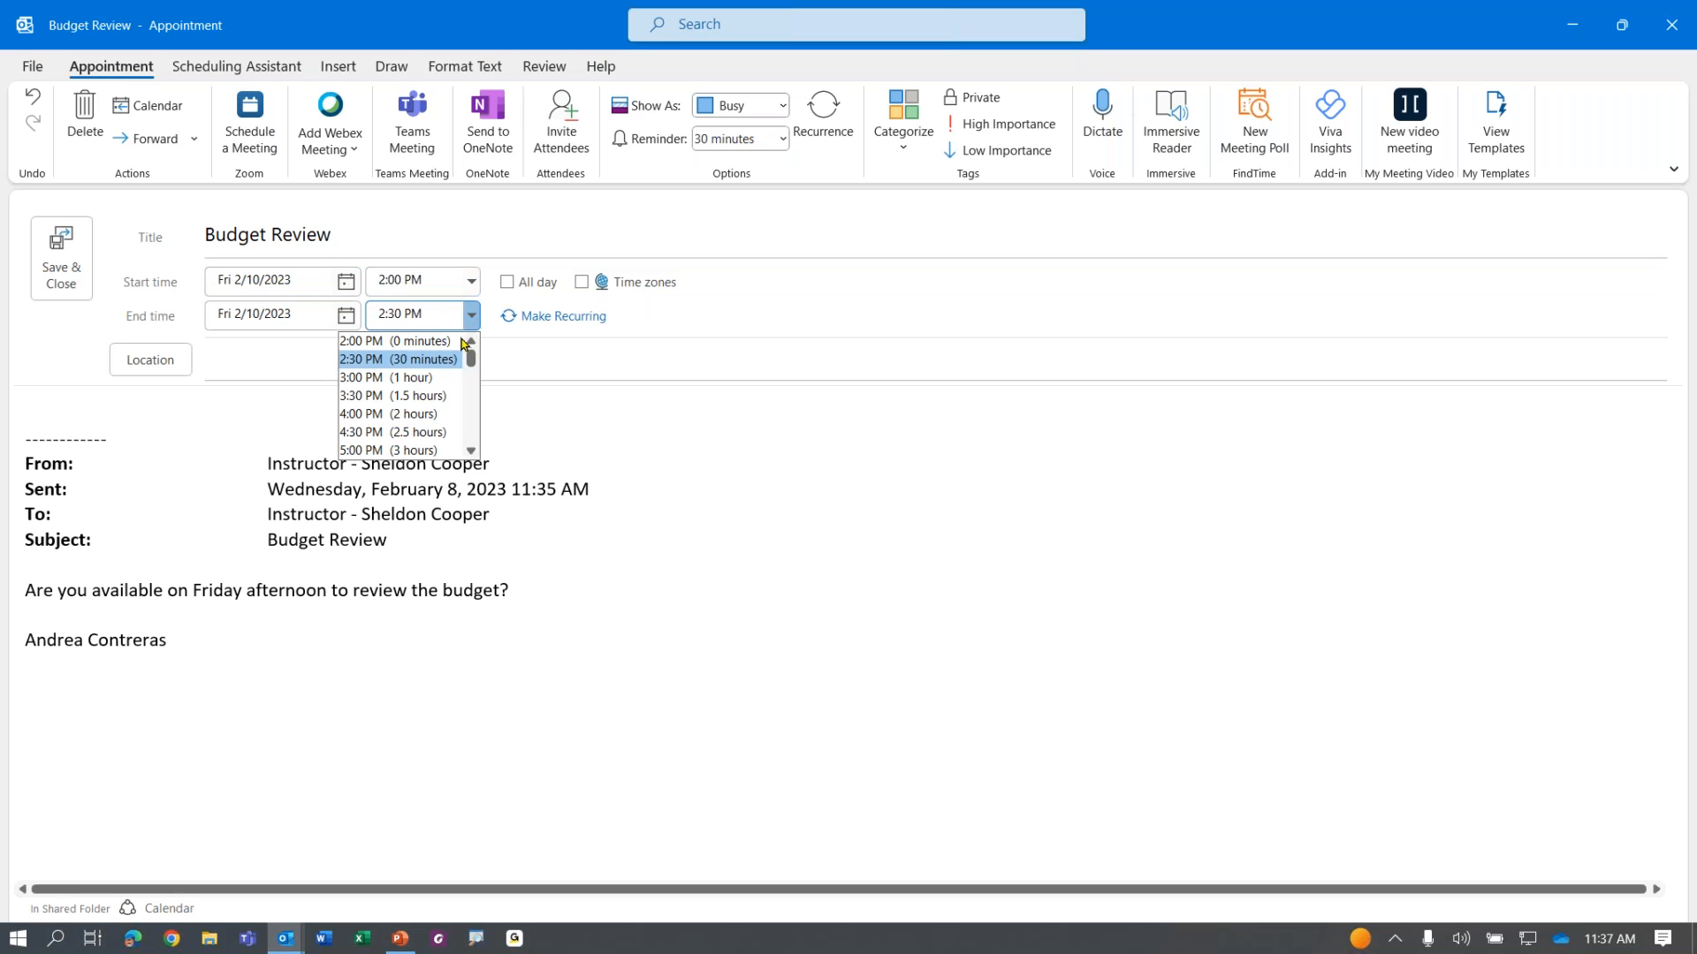
left_click(433, 380)
left_click(713, 612)
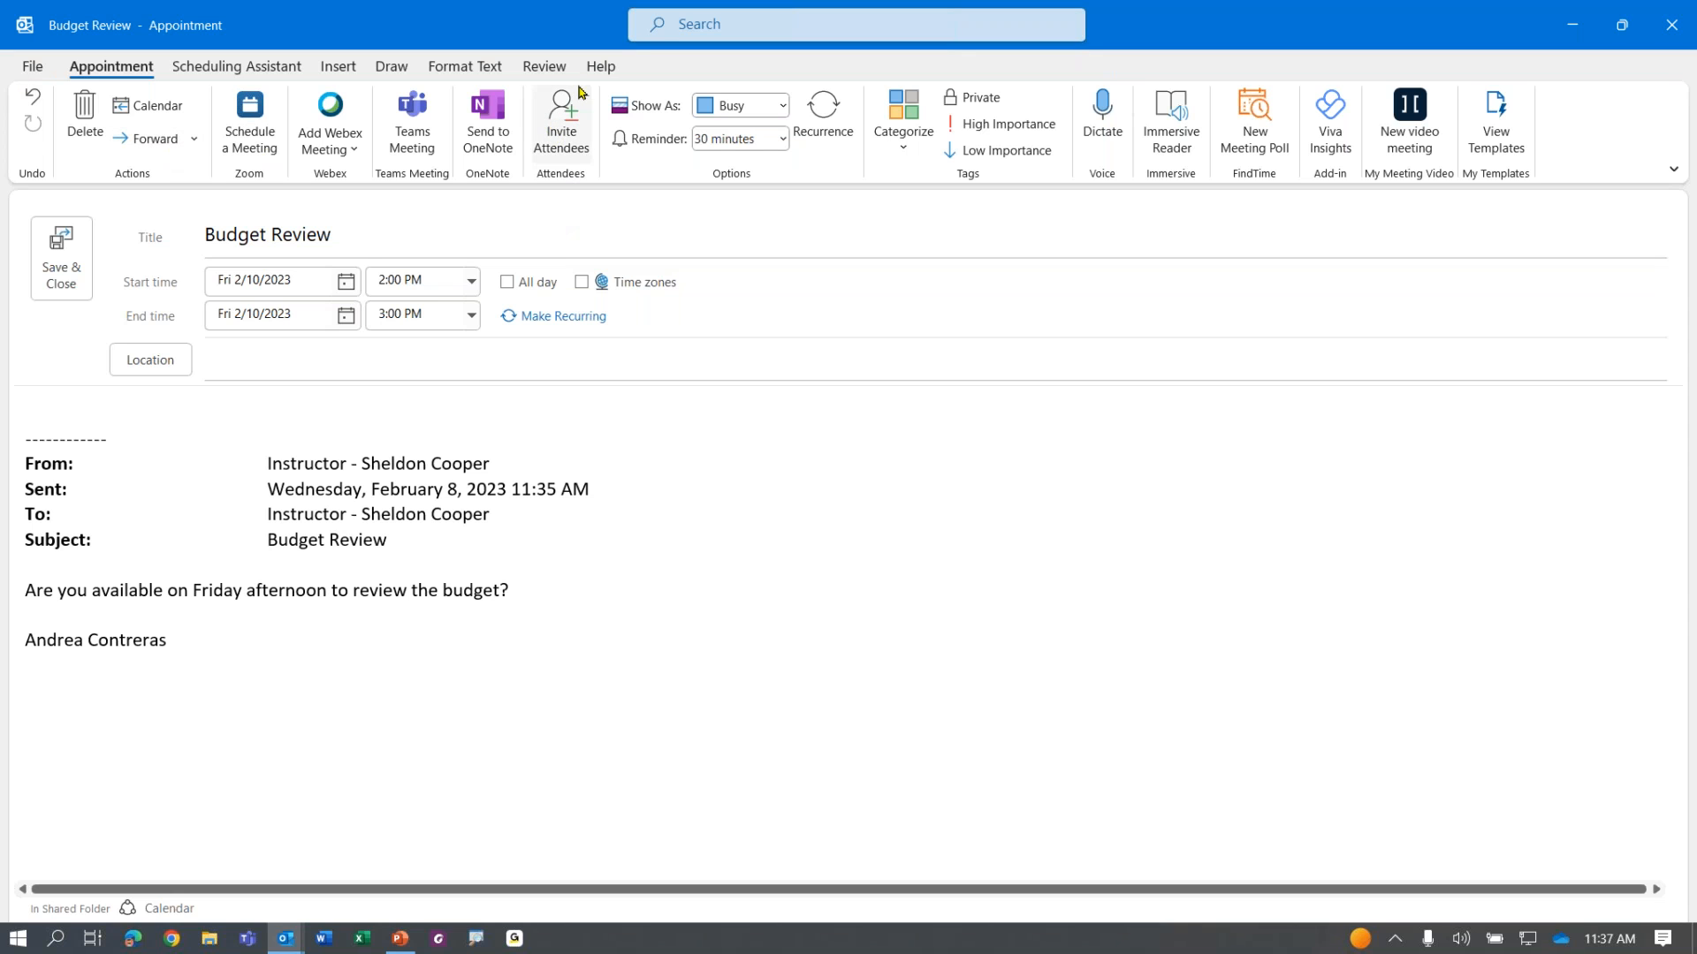
Step: Turn the appointment into a meeting with attendees and make it a Microsoft Teams meeting
left_click(570, 141)
left_click(570, 144)
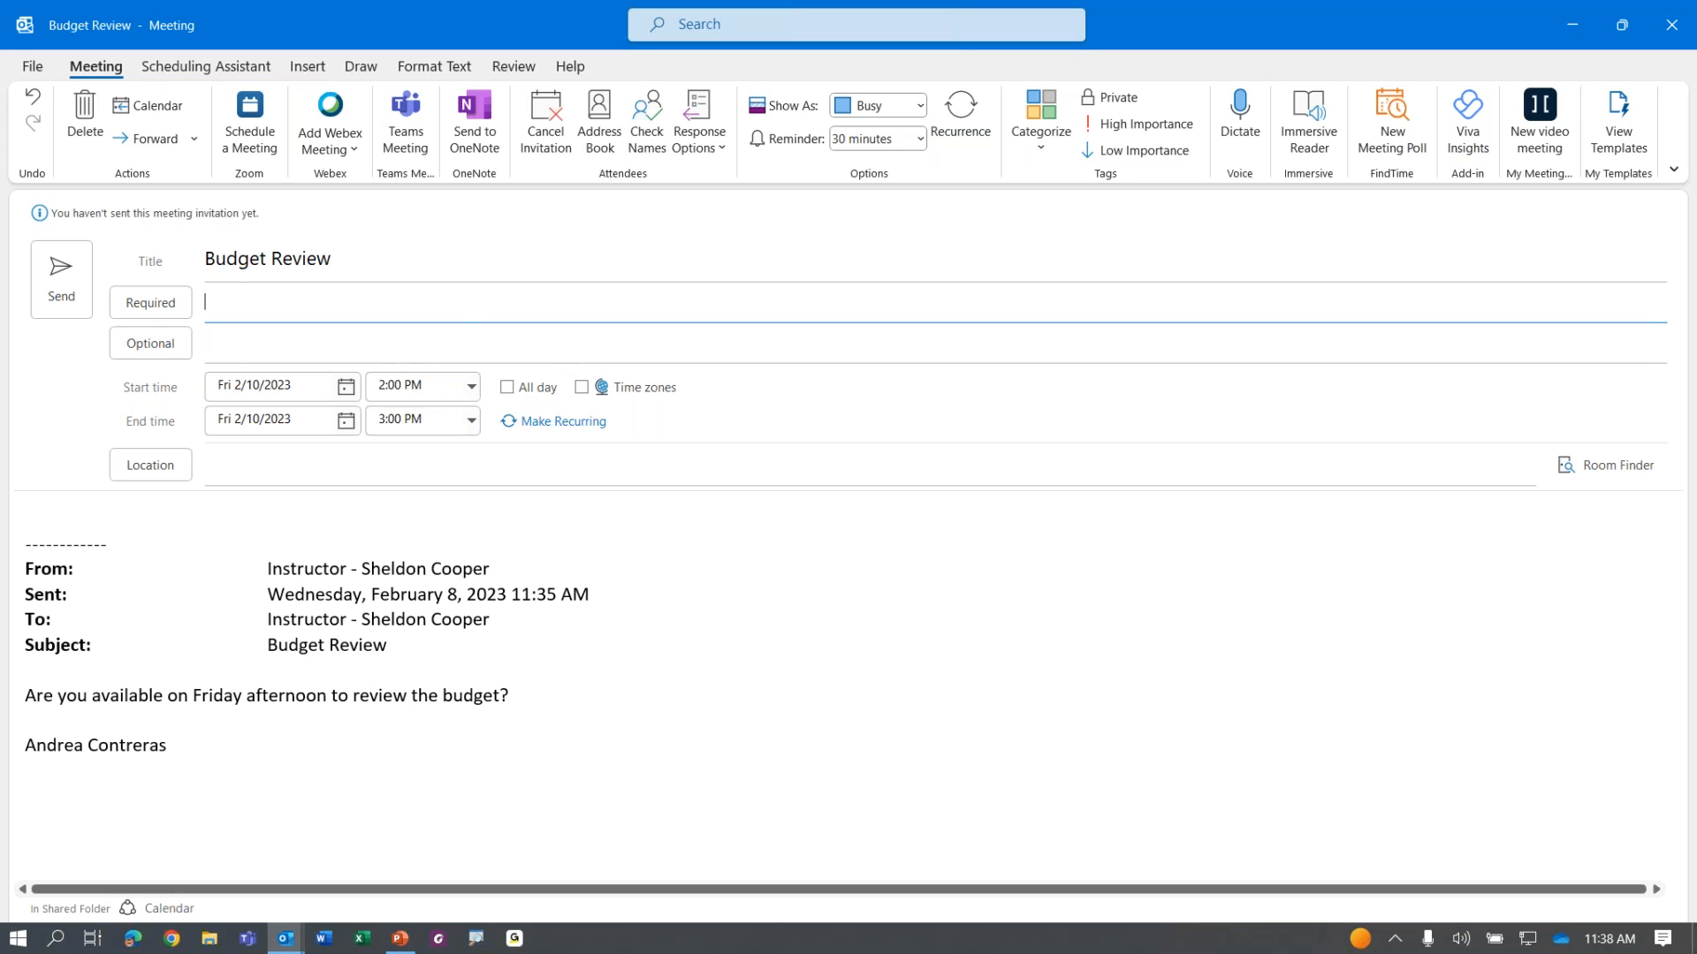
left_click(411, 146)
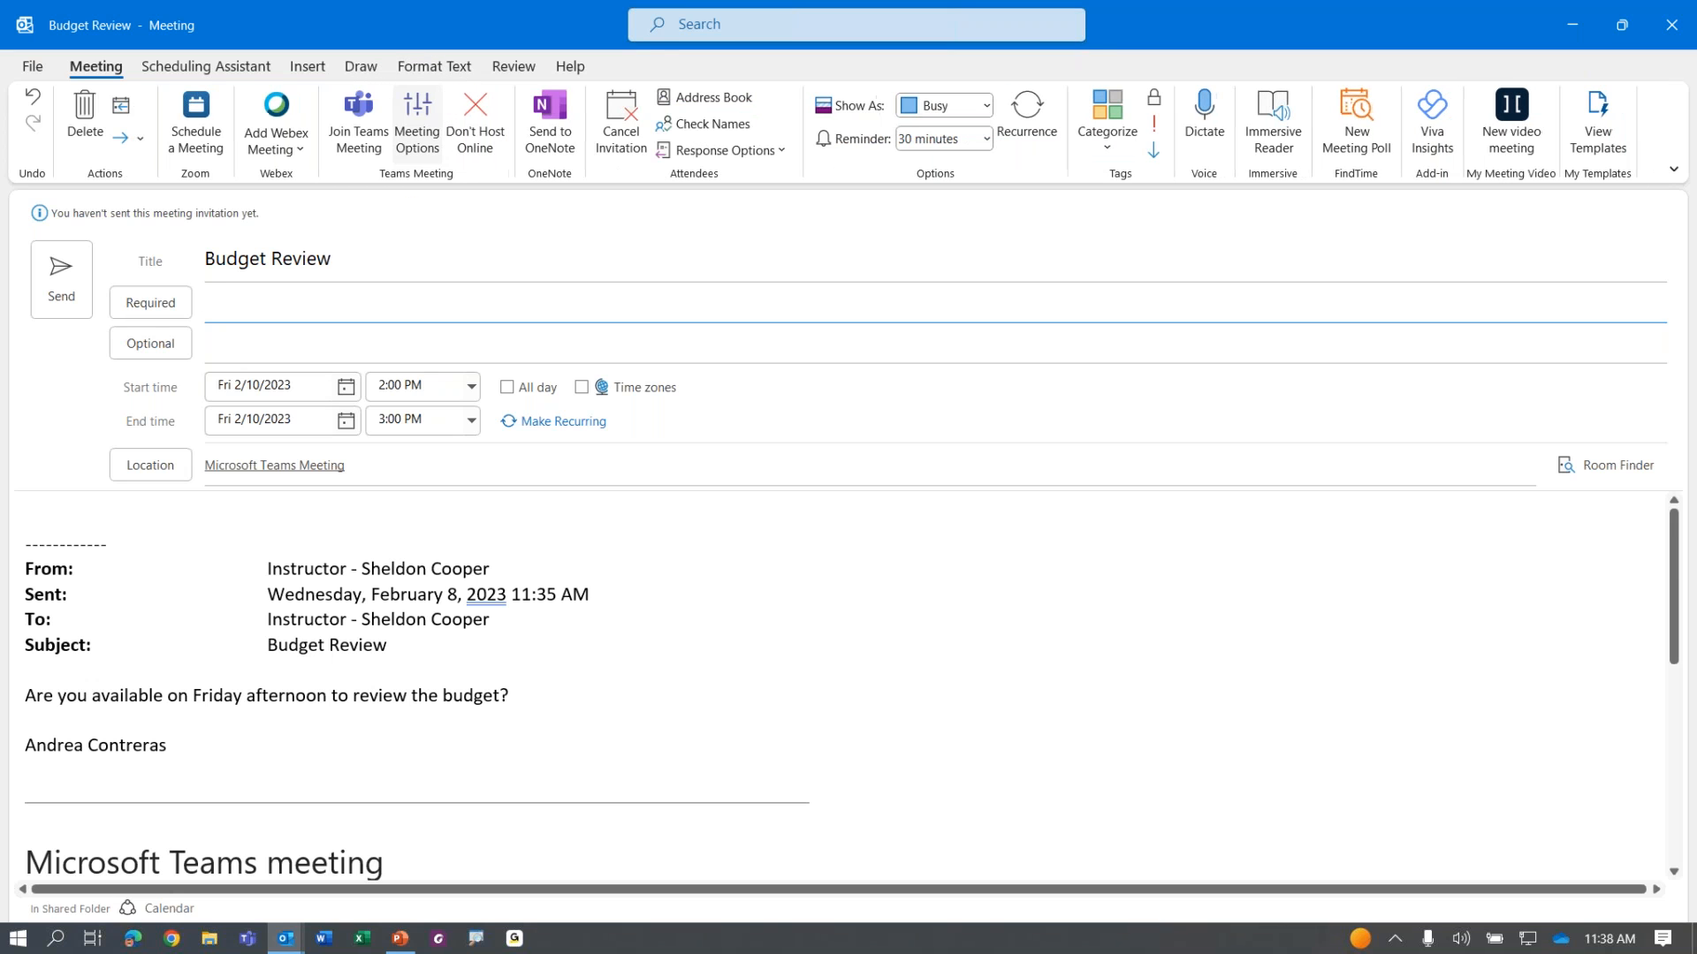
Step: Review the Microsoft Teams join details in the invitation body and the meeting's location
scroll(451, 760, "down", 4)
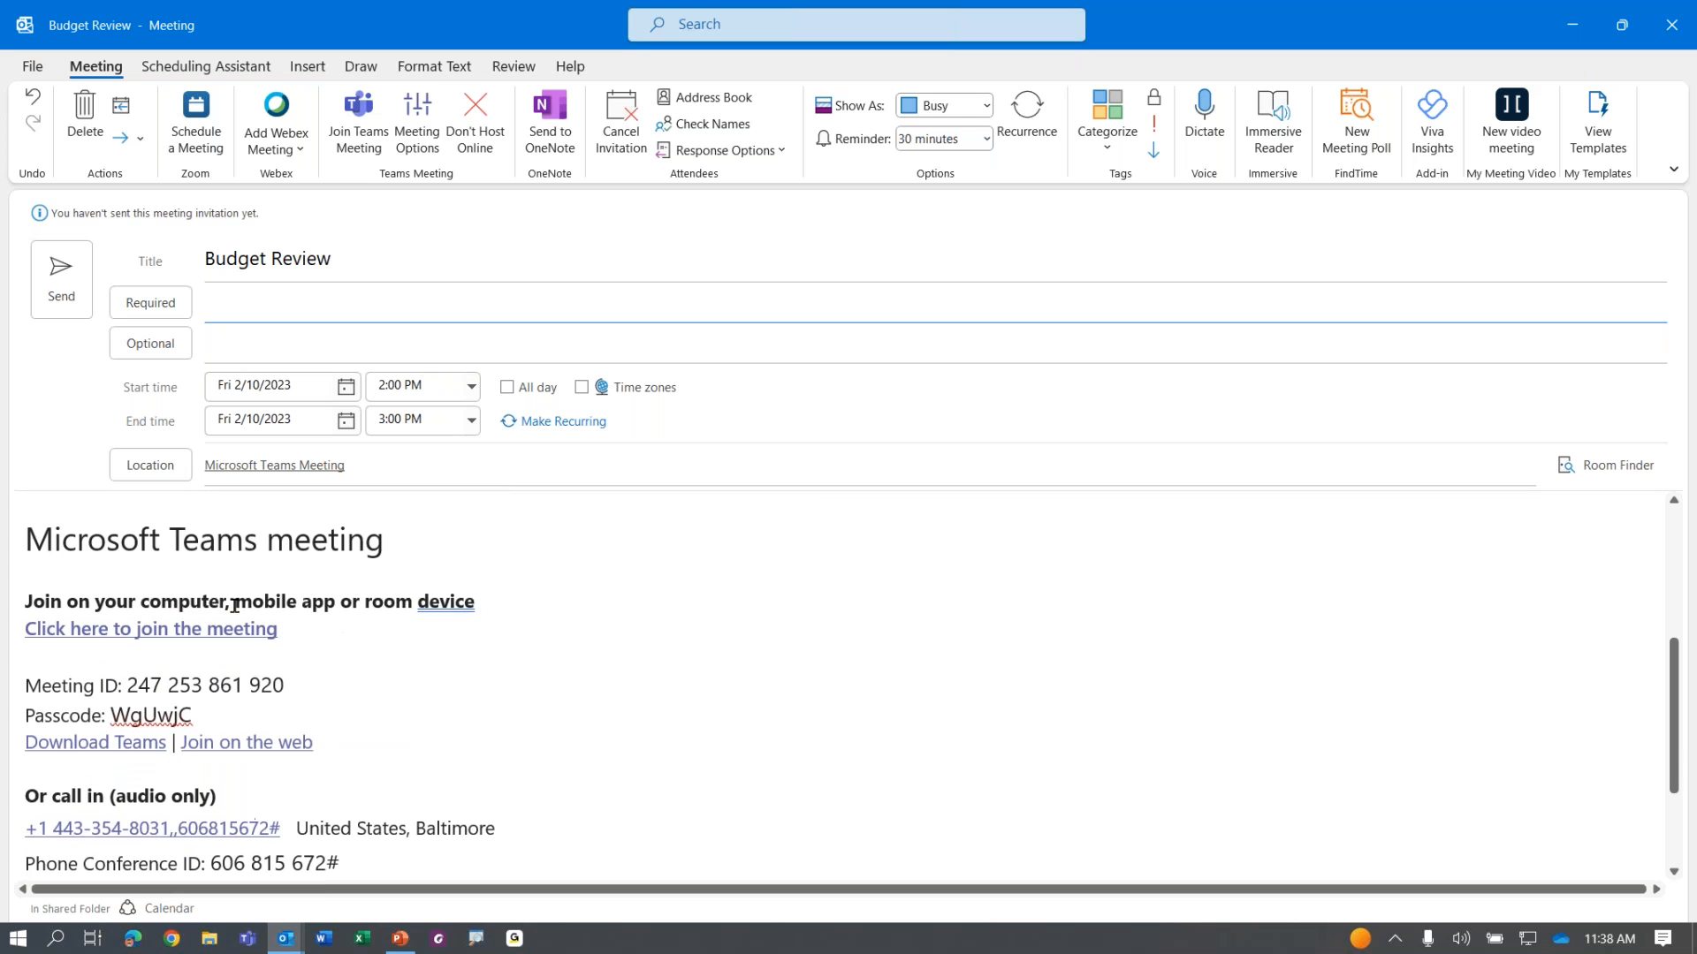
scroll(265, 555, "up", 2)
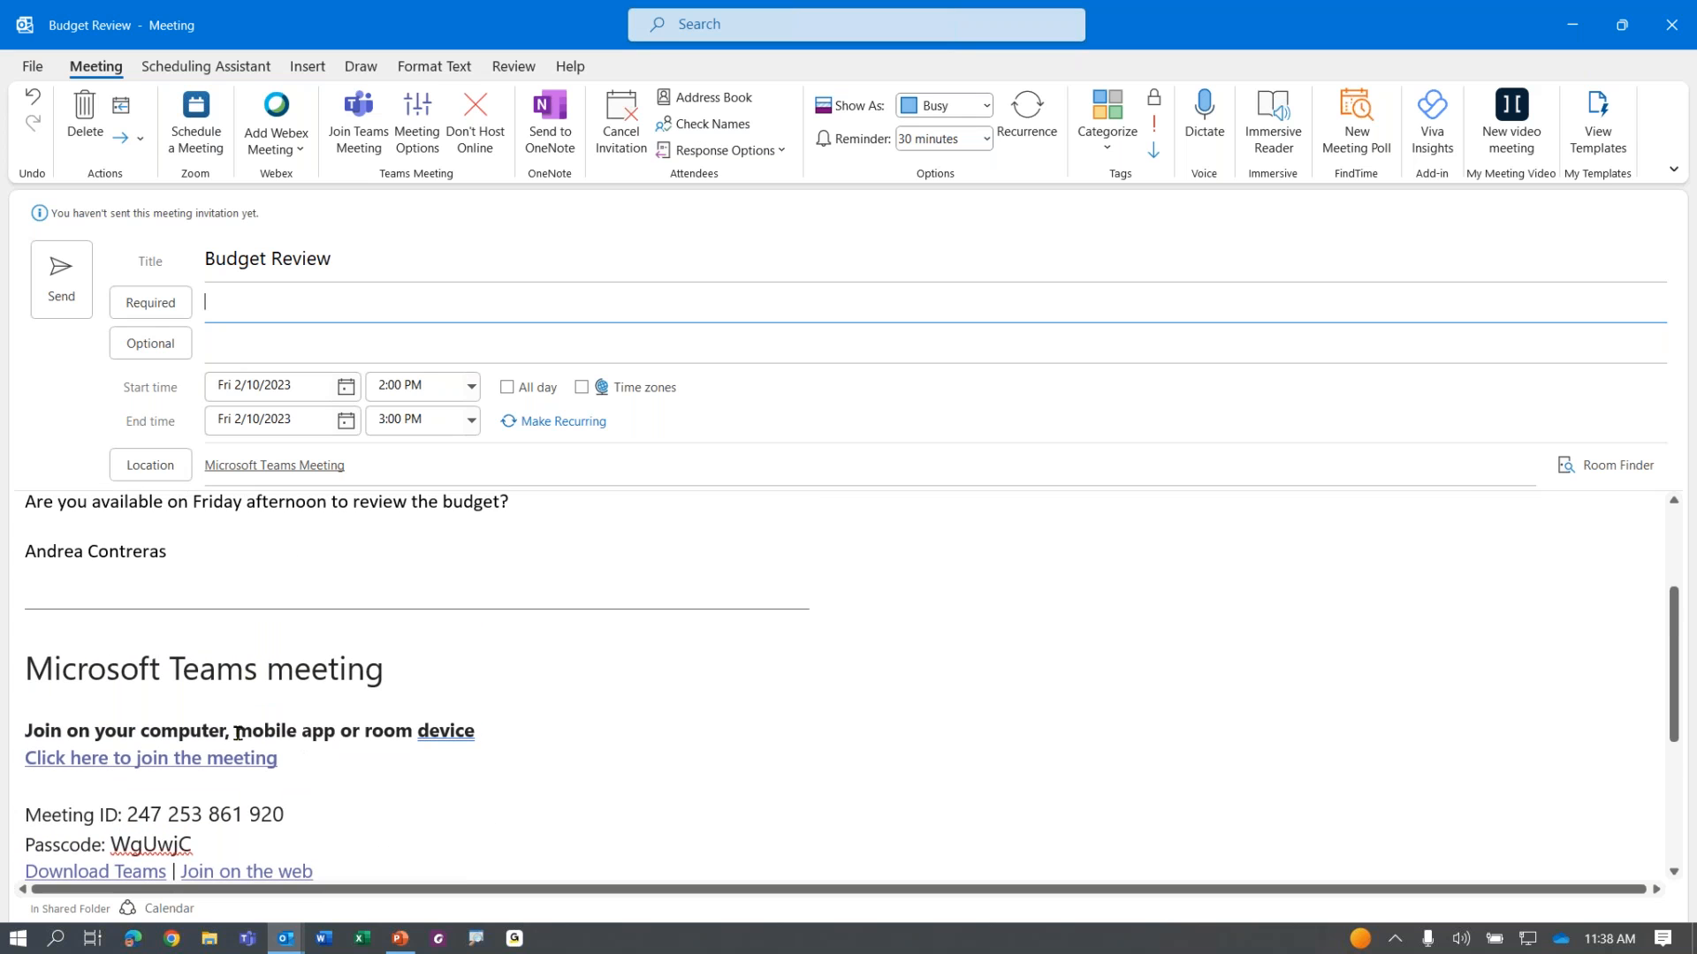
scroll(235, 723, "down", 5)
scroll(235, 732, "up", 5)
left_click(280, 473)
left_click(280, 473)
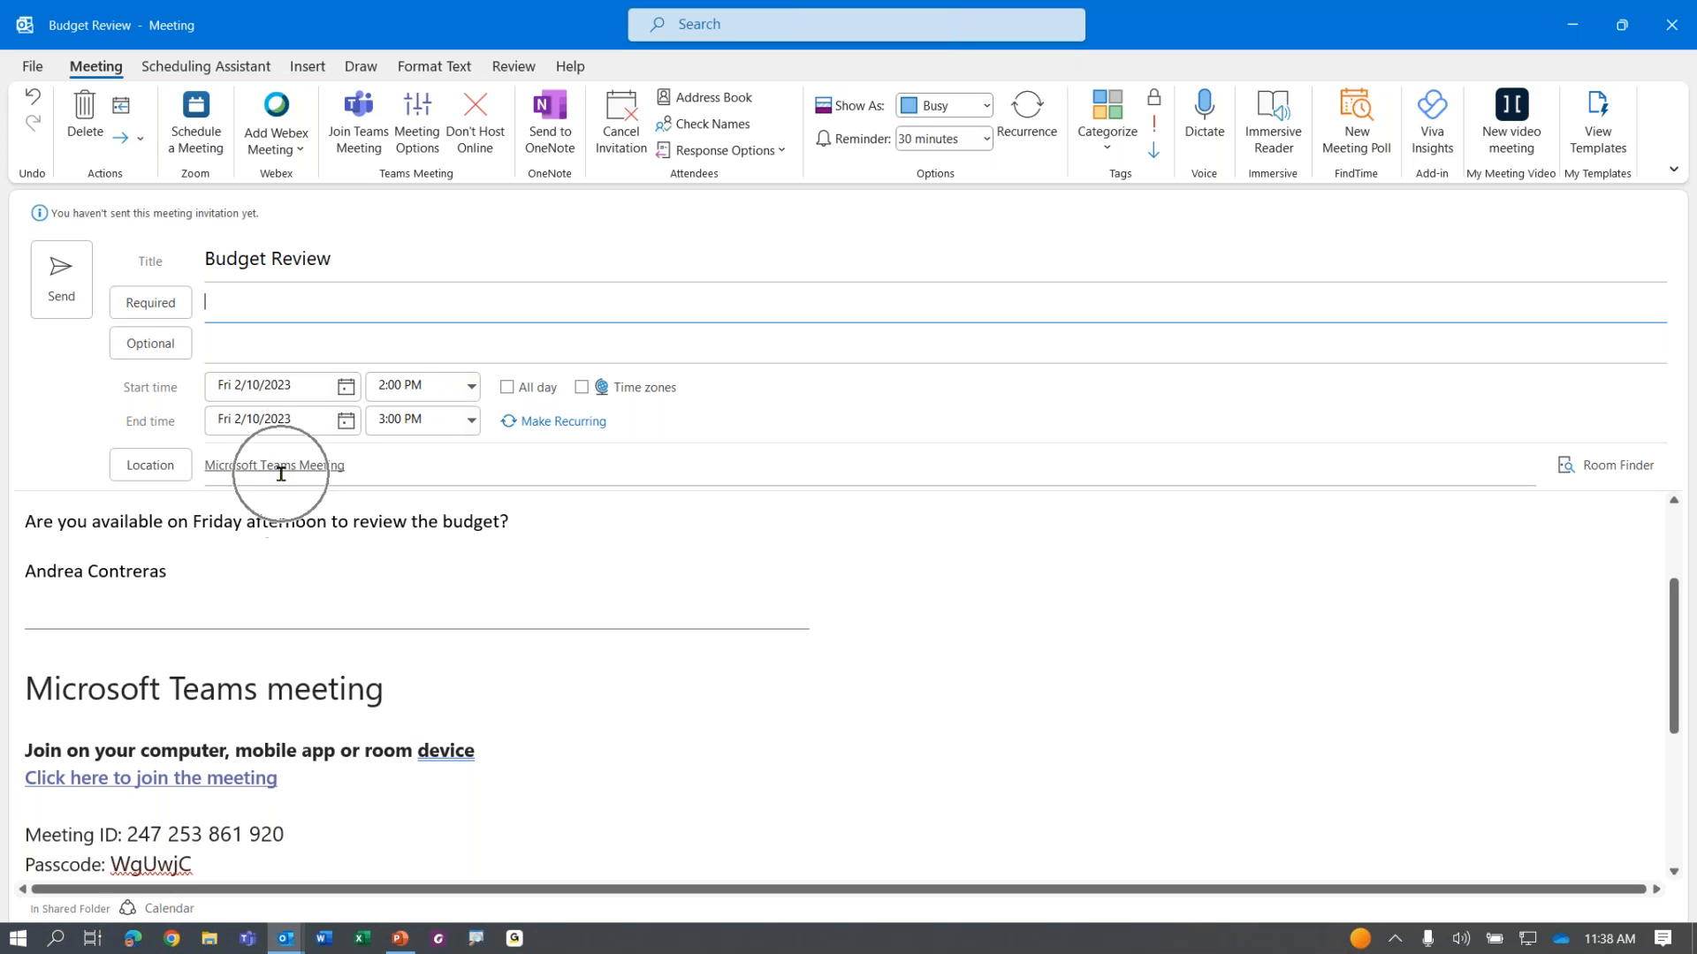
left_click(280, 473)
scroll(932, 750, "up", 3)
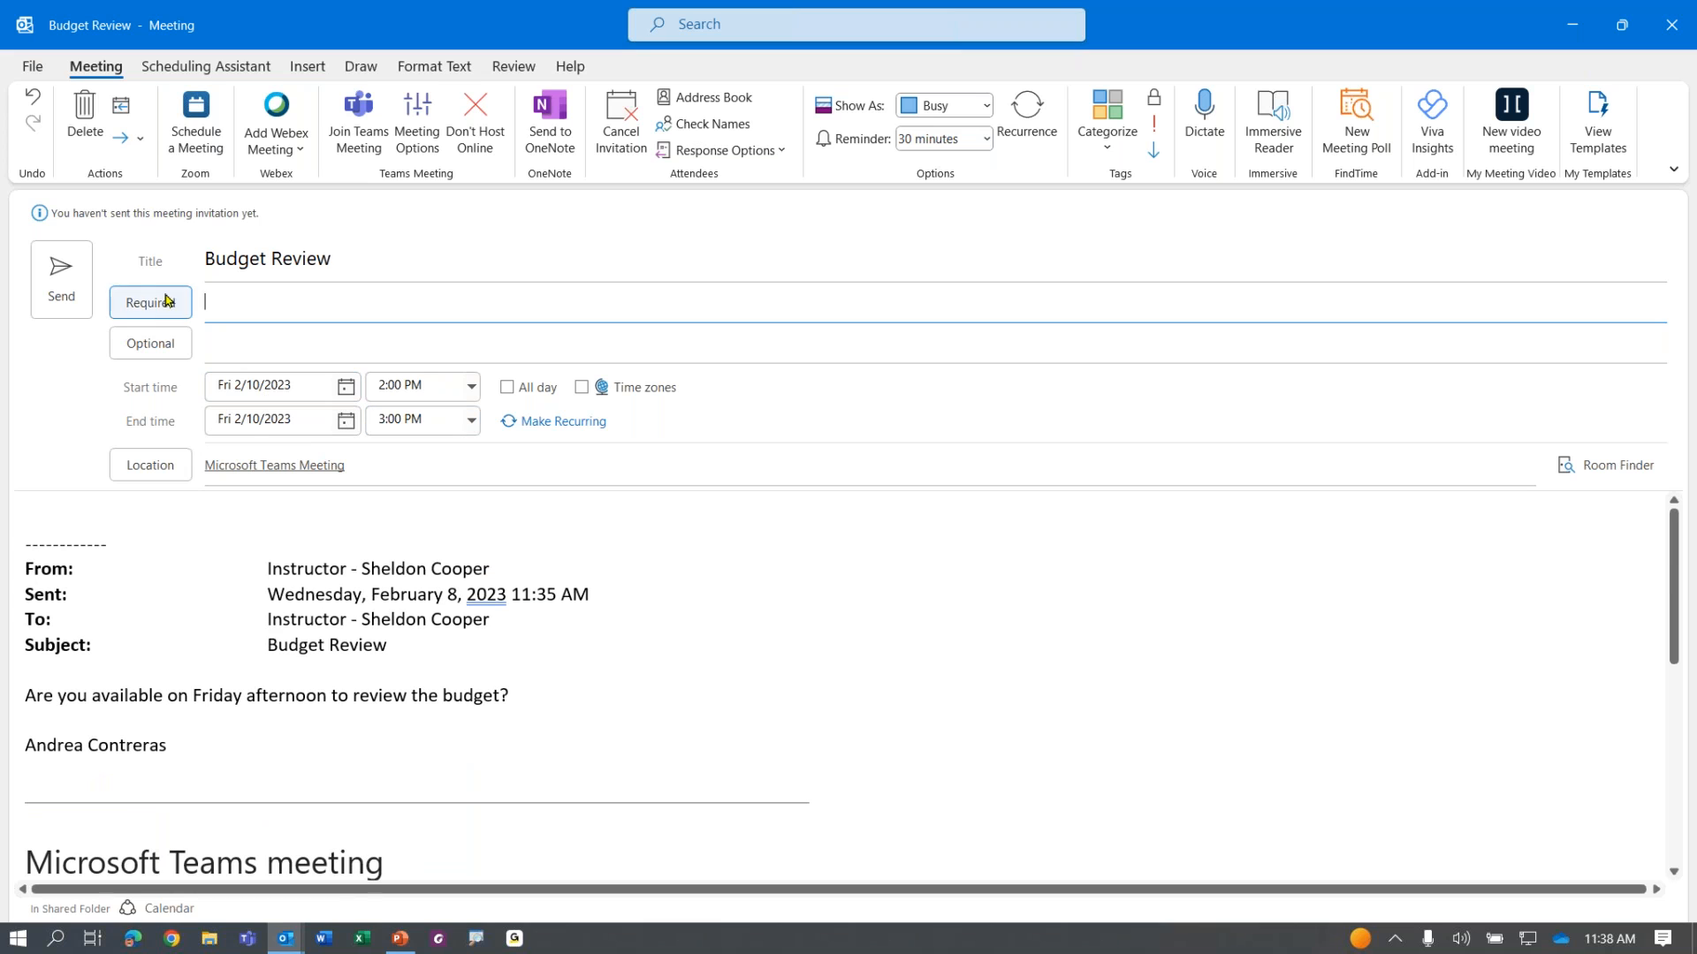
Step: Add the Student 02 contact as a required attendee and look over the invitation text
left_click(259, 299)
left_click(259, 298)
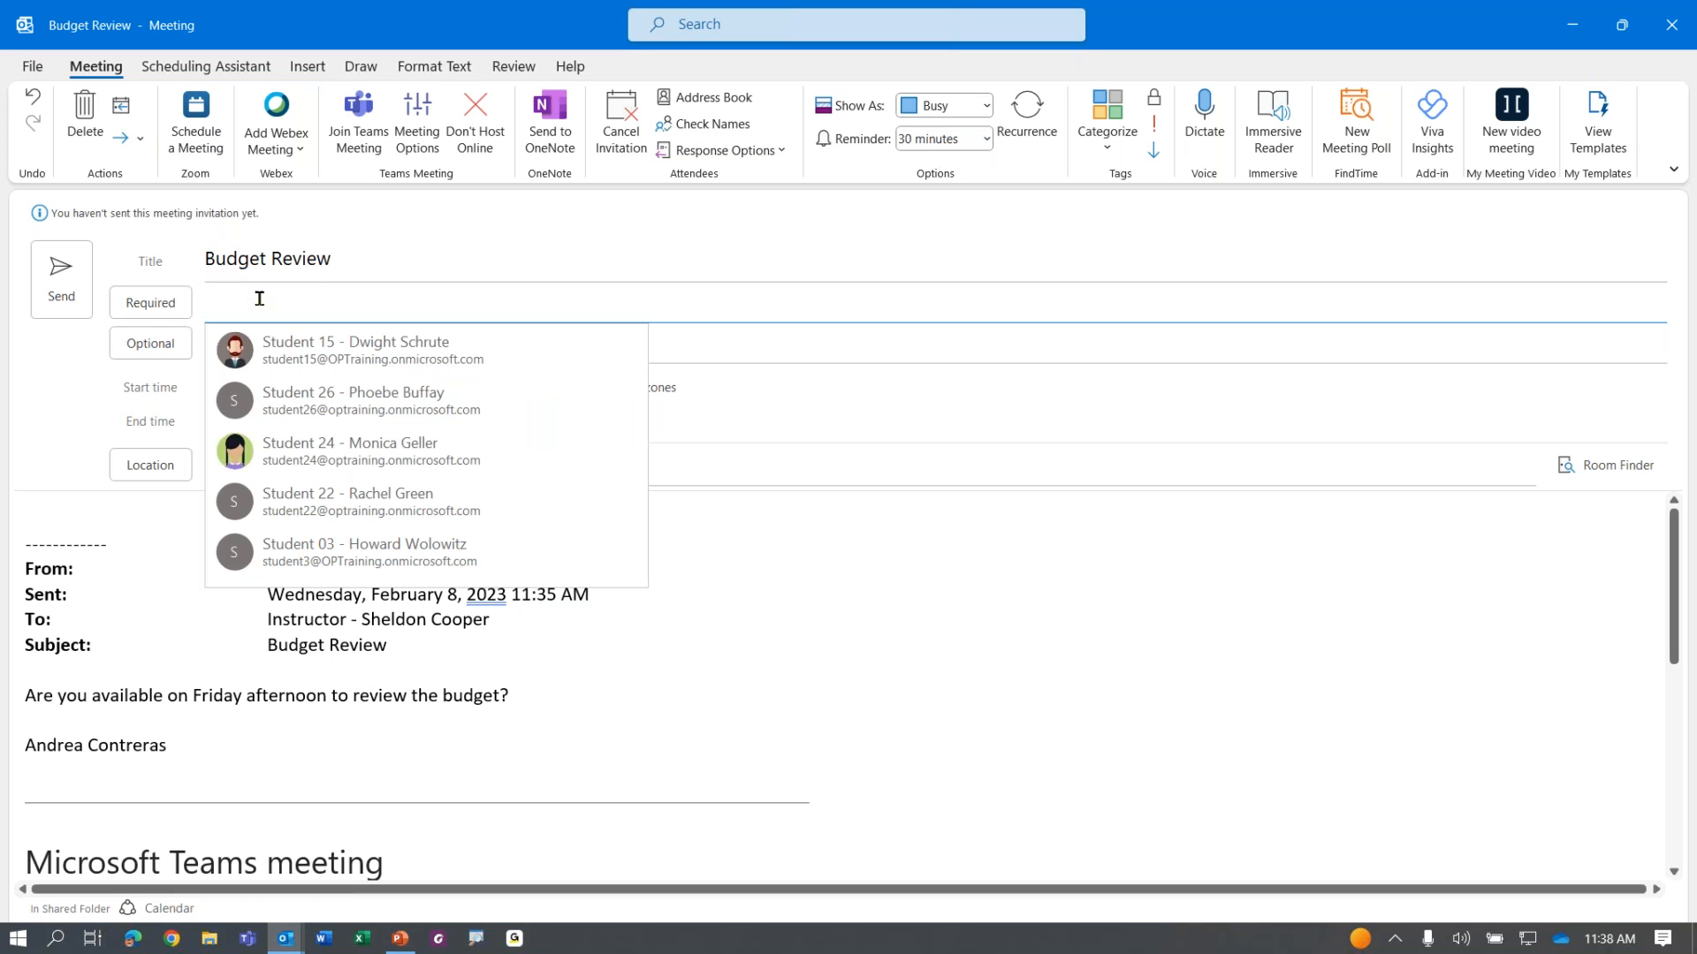
type("penn")
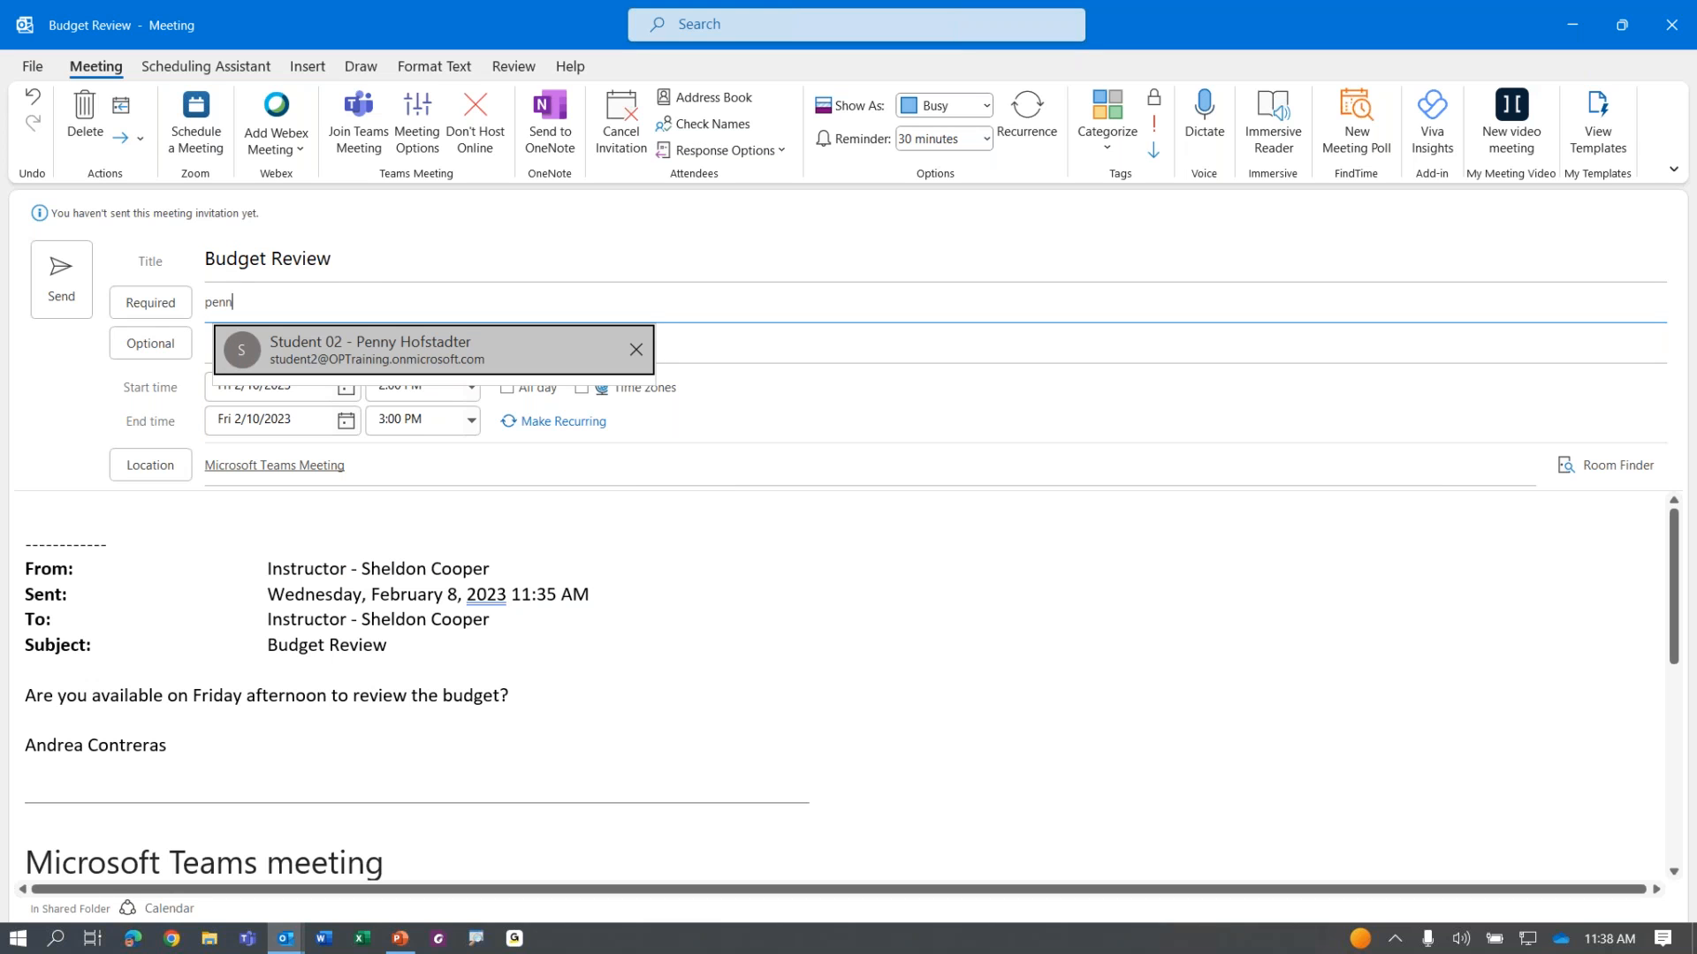
left_click(456, 347)
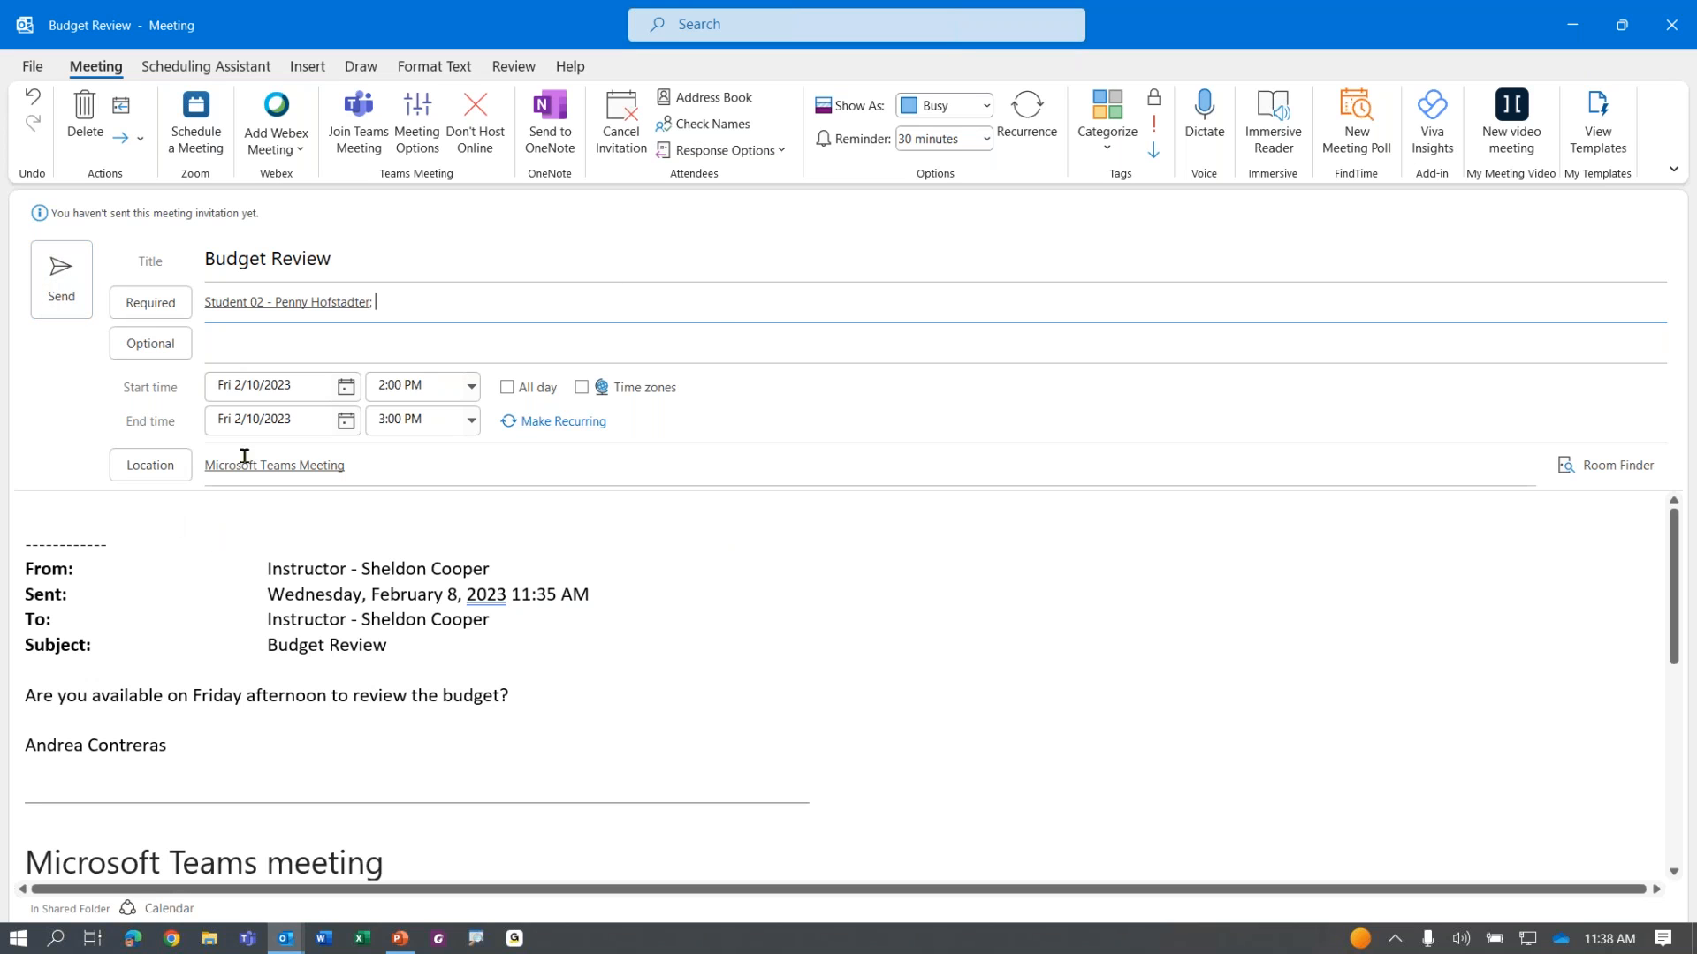
left_click(296, 305)
left_click(806, 651)
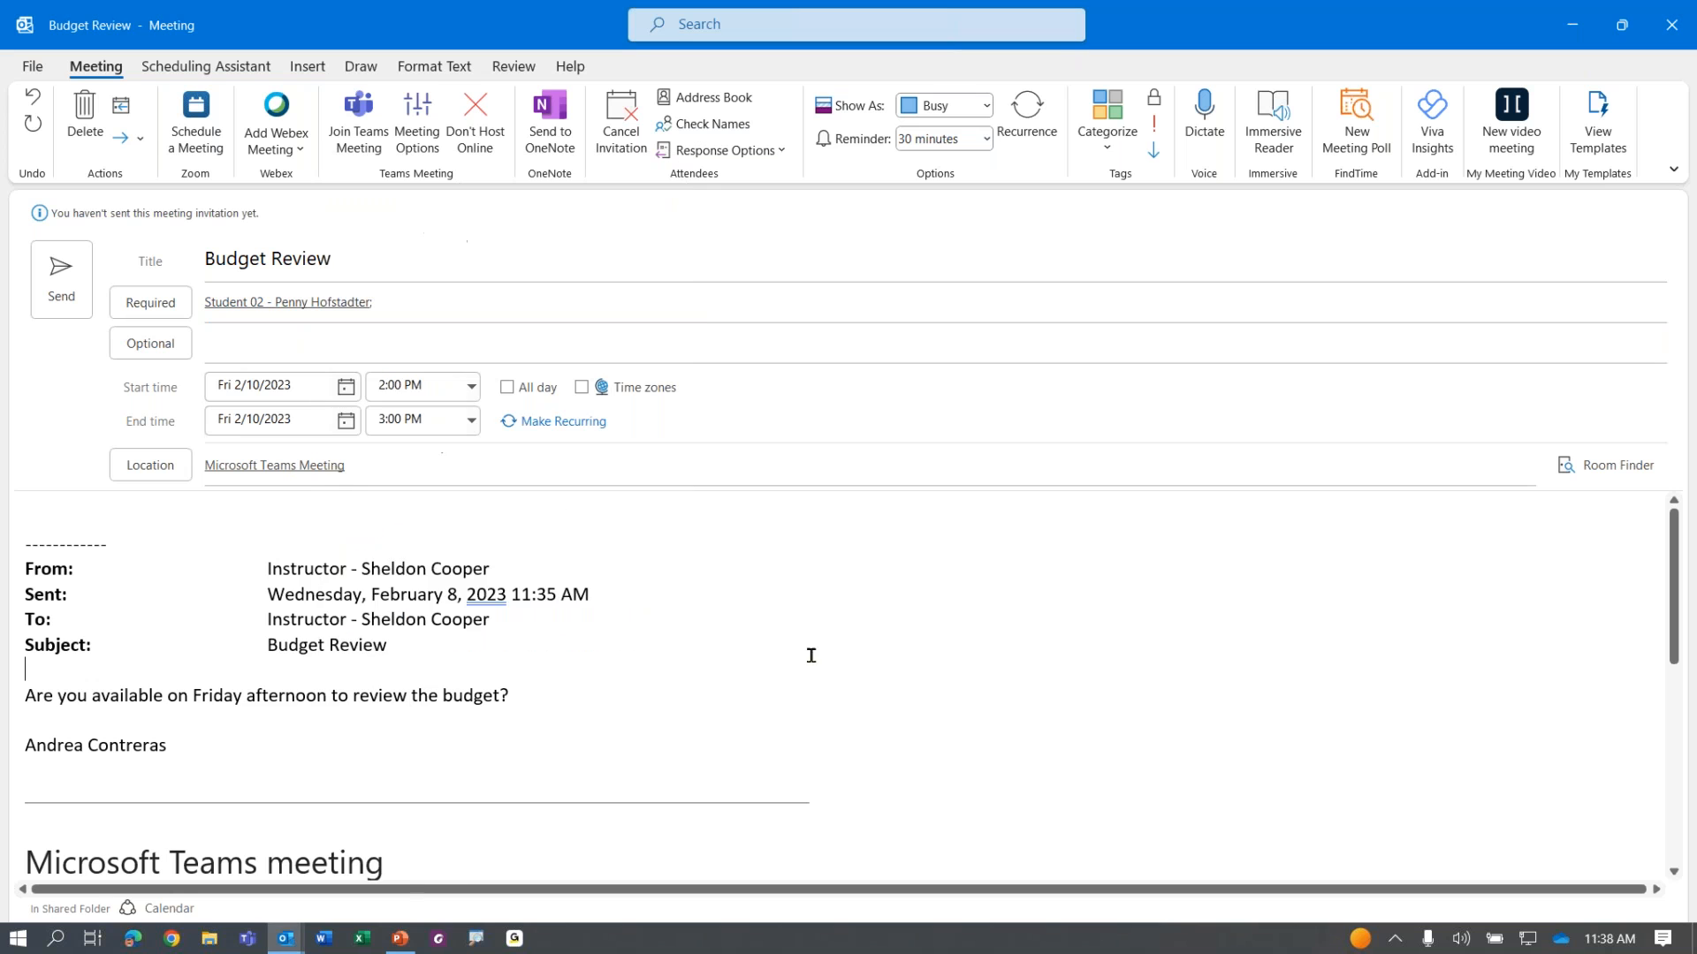
scroll(796, 655, "down", 4)
scroll(786, 676, "up", 3)
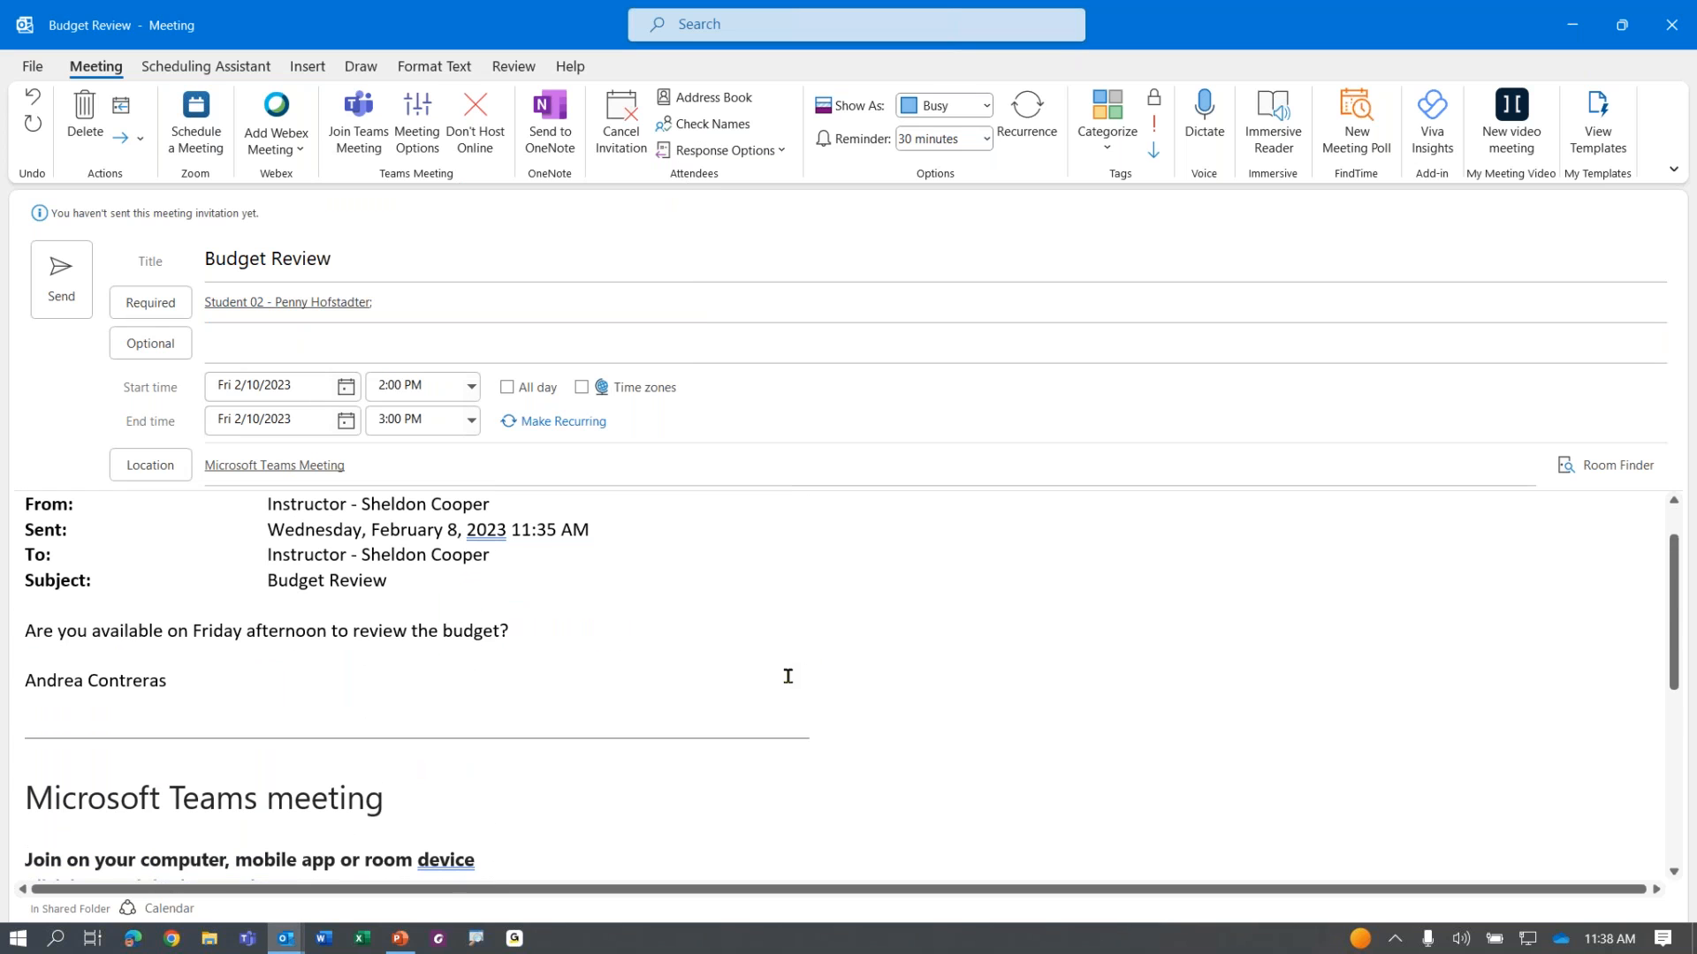
Step: Send the Budget Review meeting invitation to the required attendee
scroll(788, 676, "up", 1)
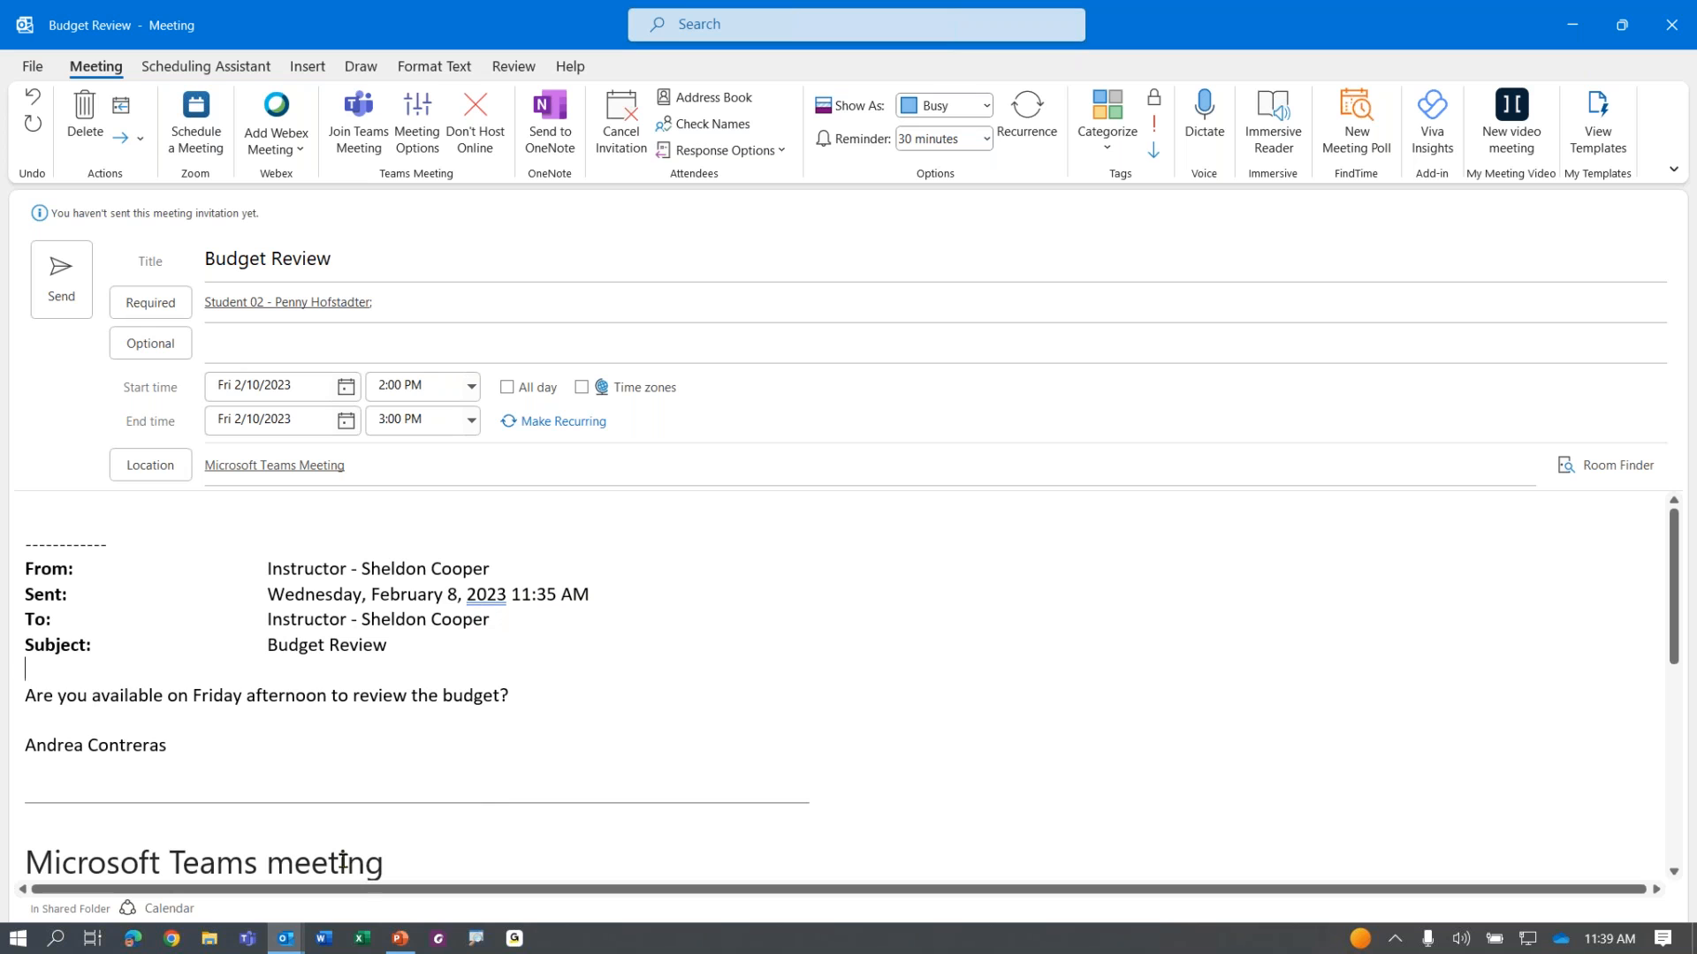
left_click(65, 299)
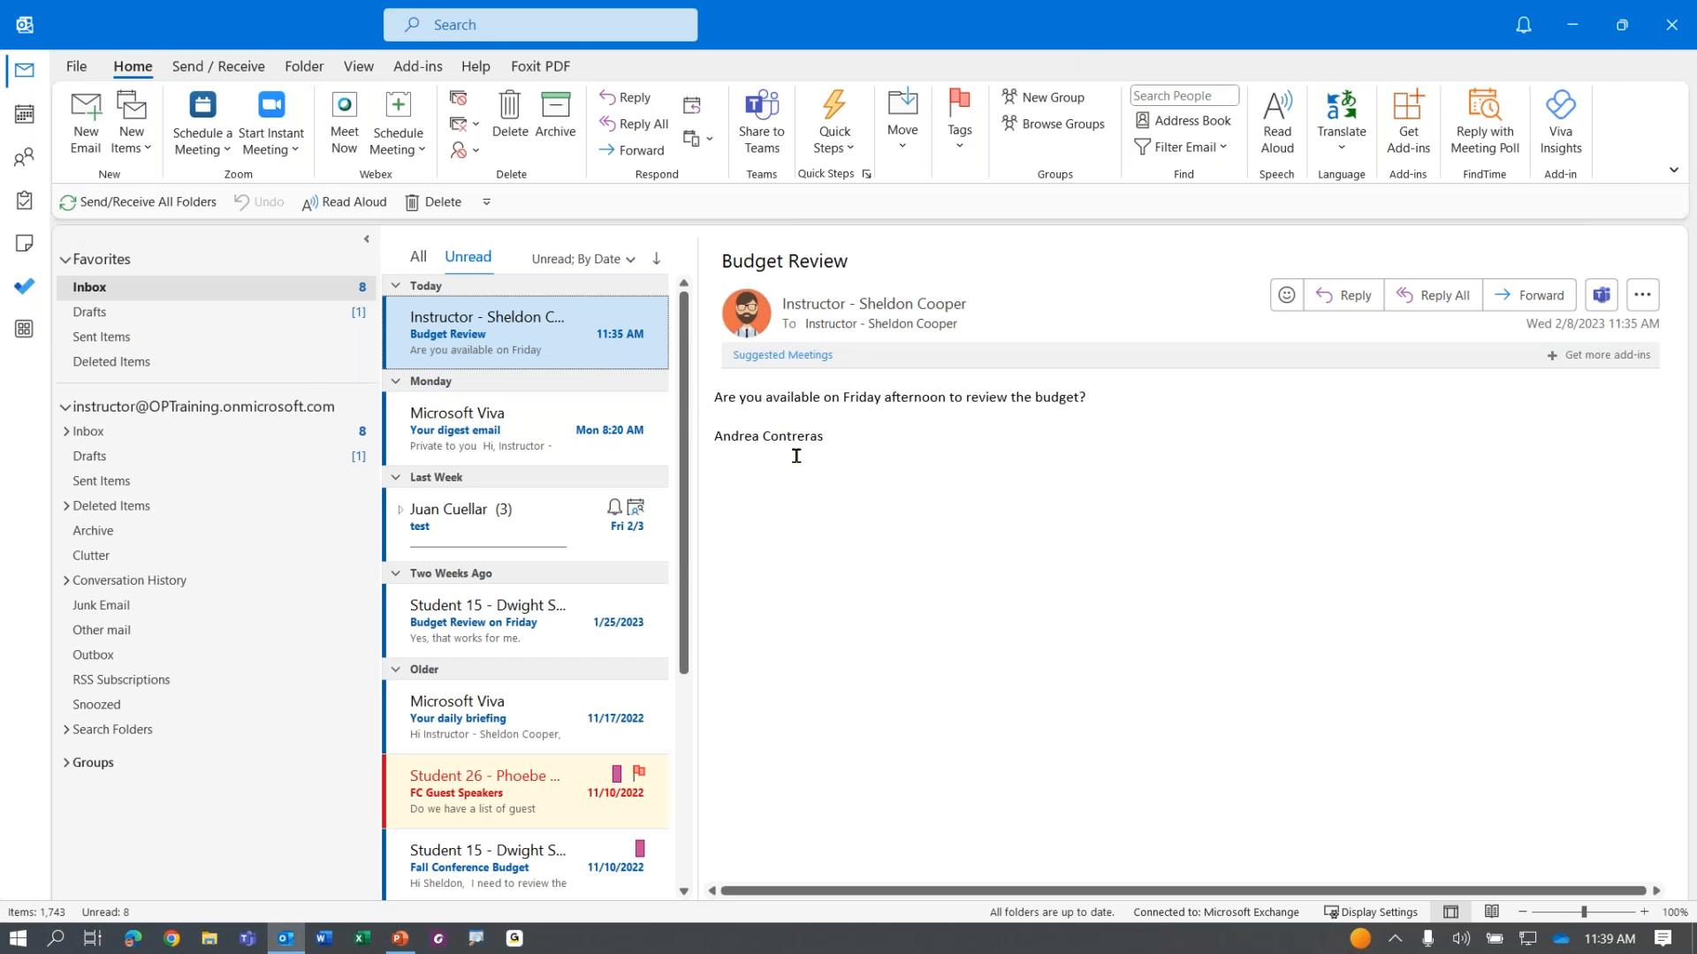
Step: Switch to the calendar and display only the personal Calendar, hiding the Training group calendar
left_click(24, 114)
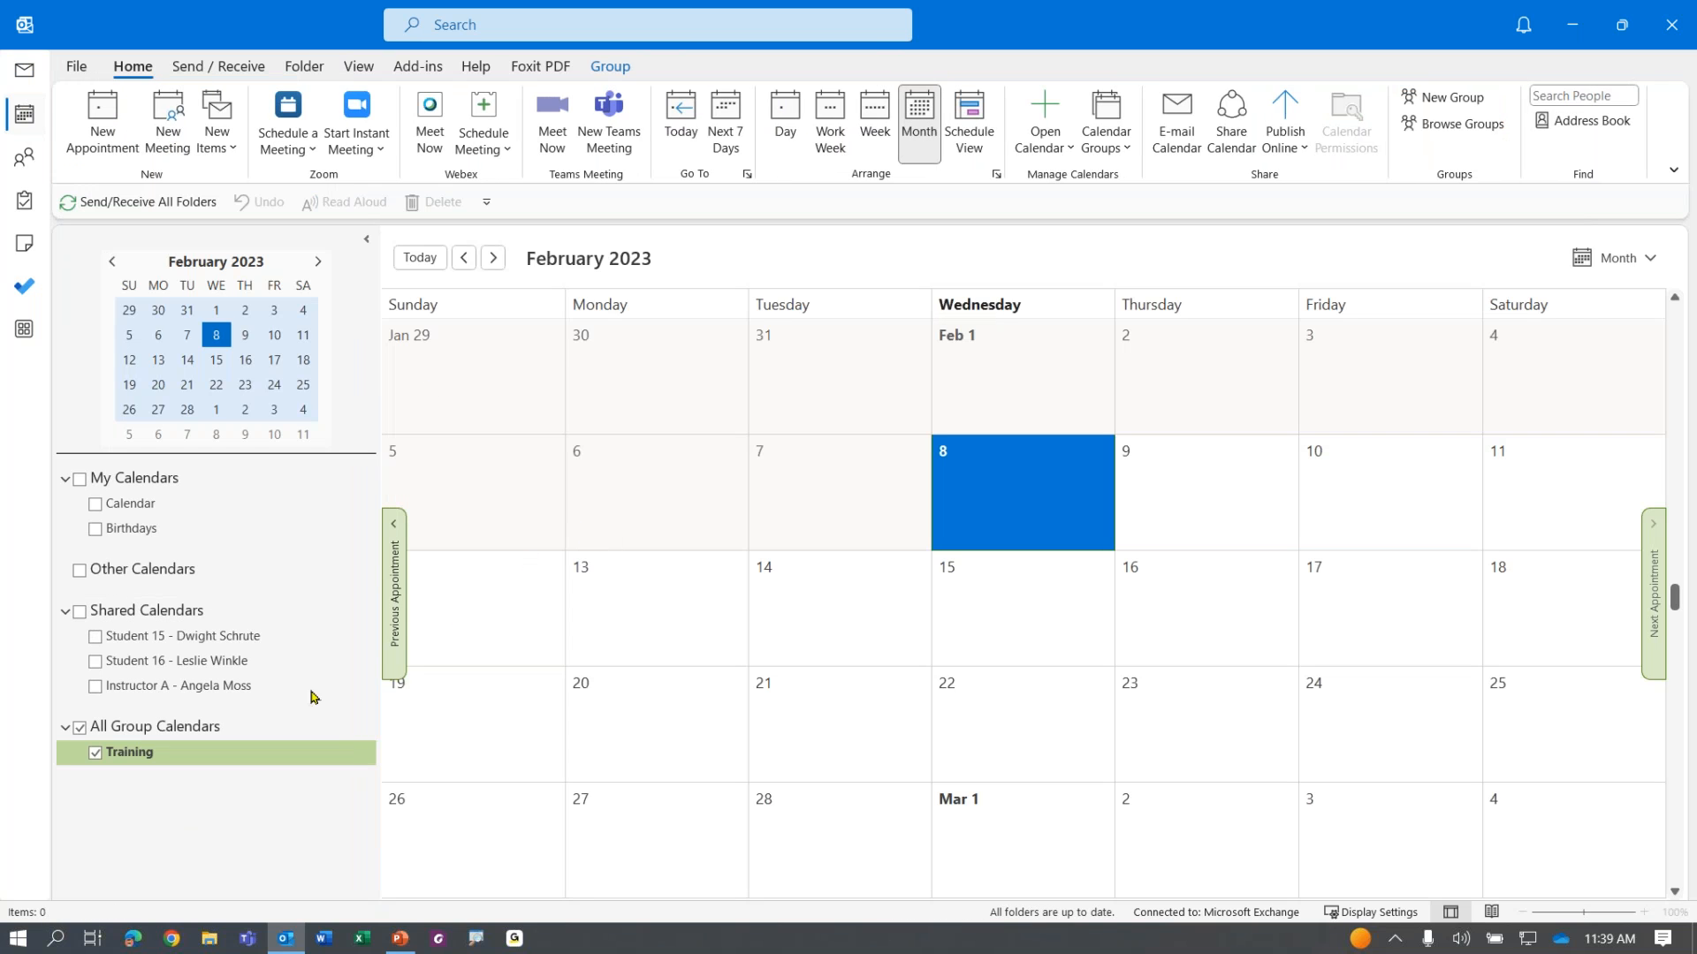
left_click(100, 504)
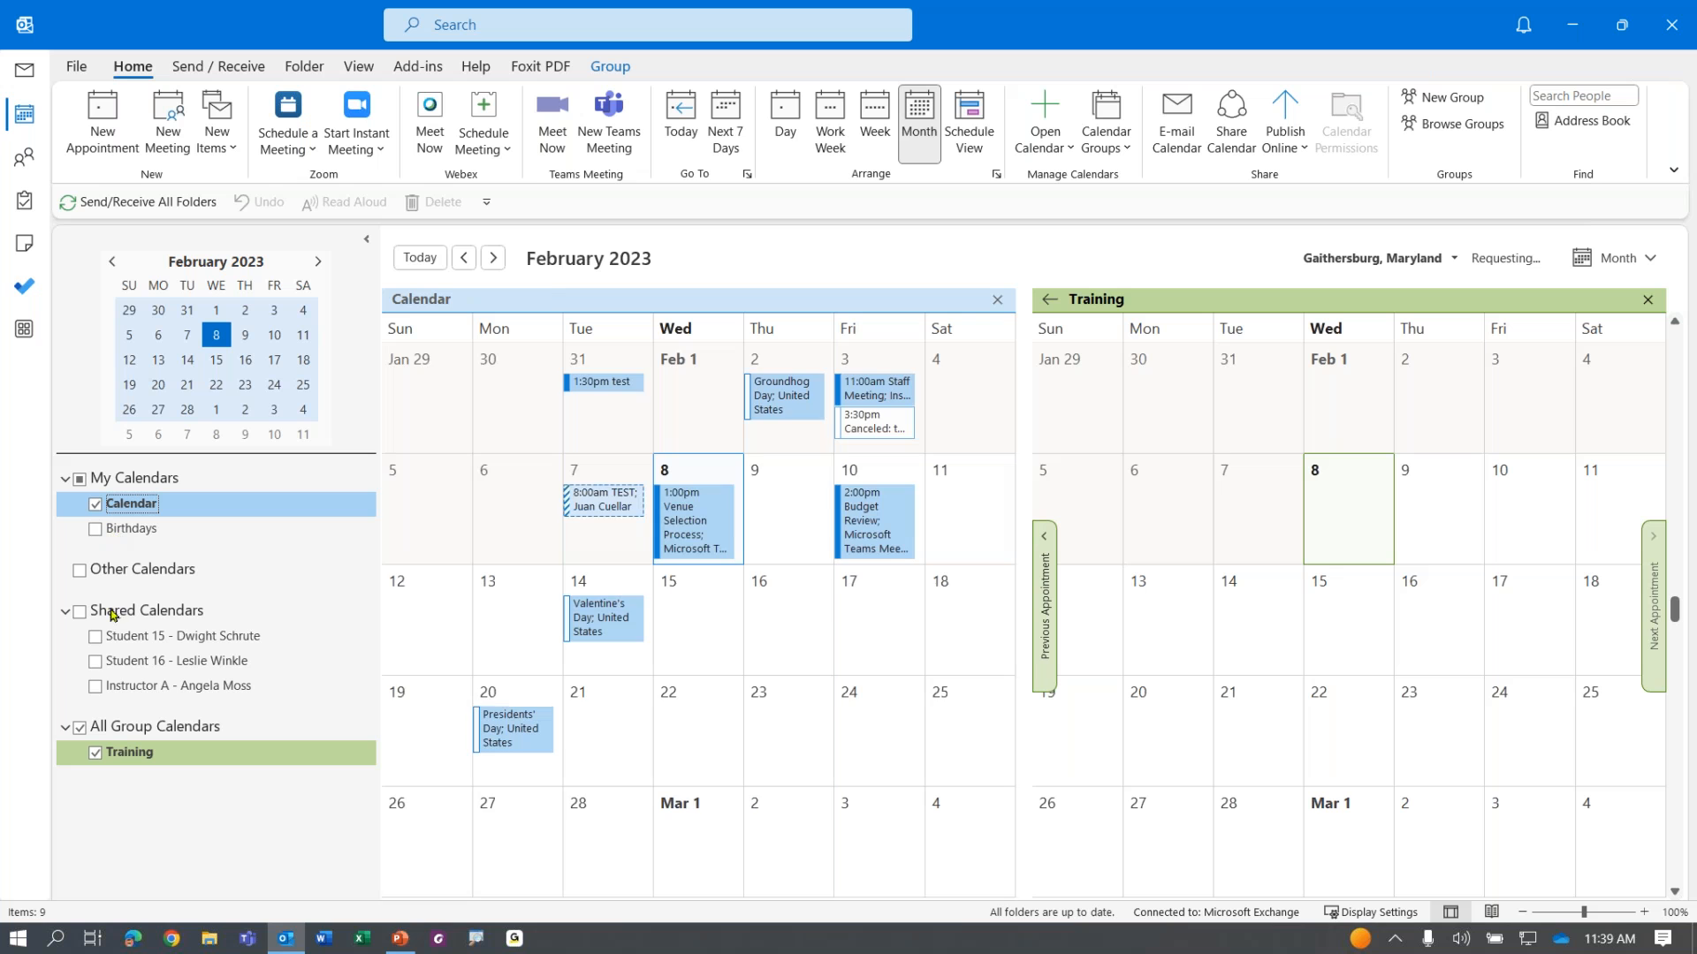
left_click(95, 753)
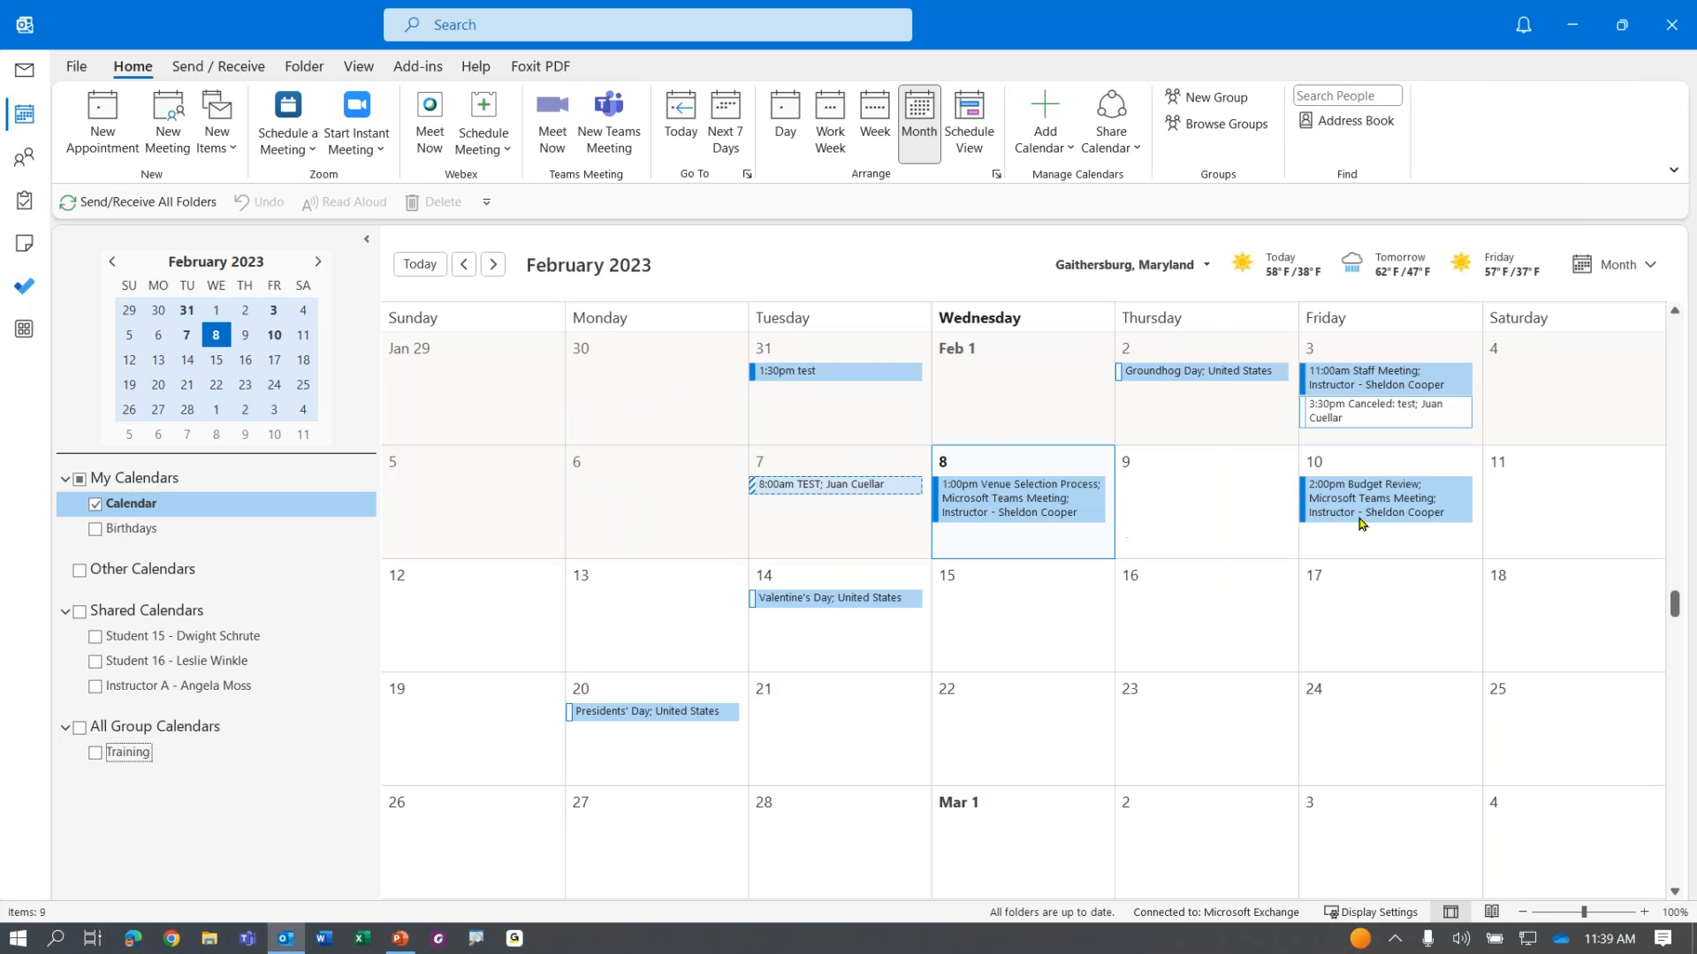
Step: Open the Budget Review meeting on Friday, February 10, review the original email text in its body, and close it
mouse_move(1400, 511)
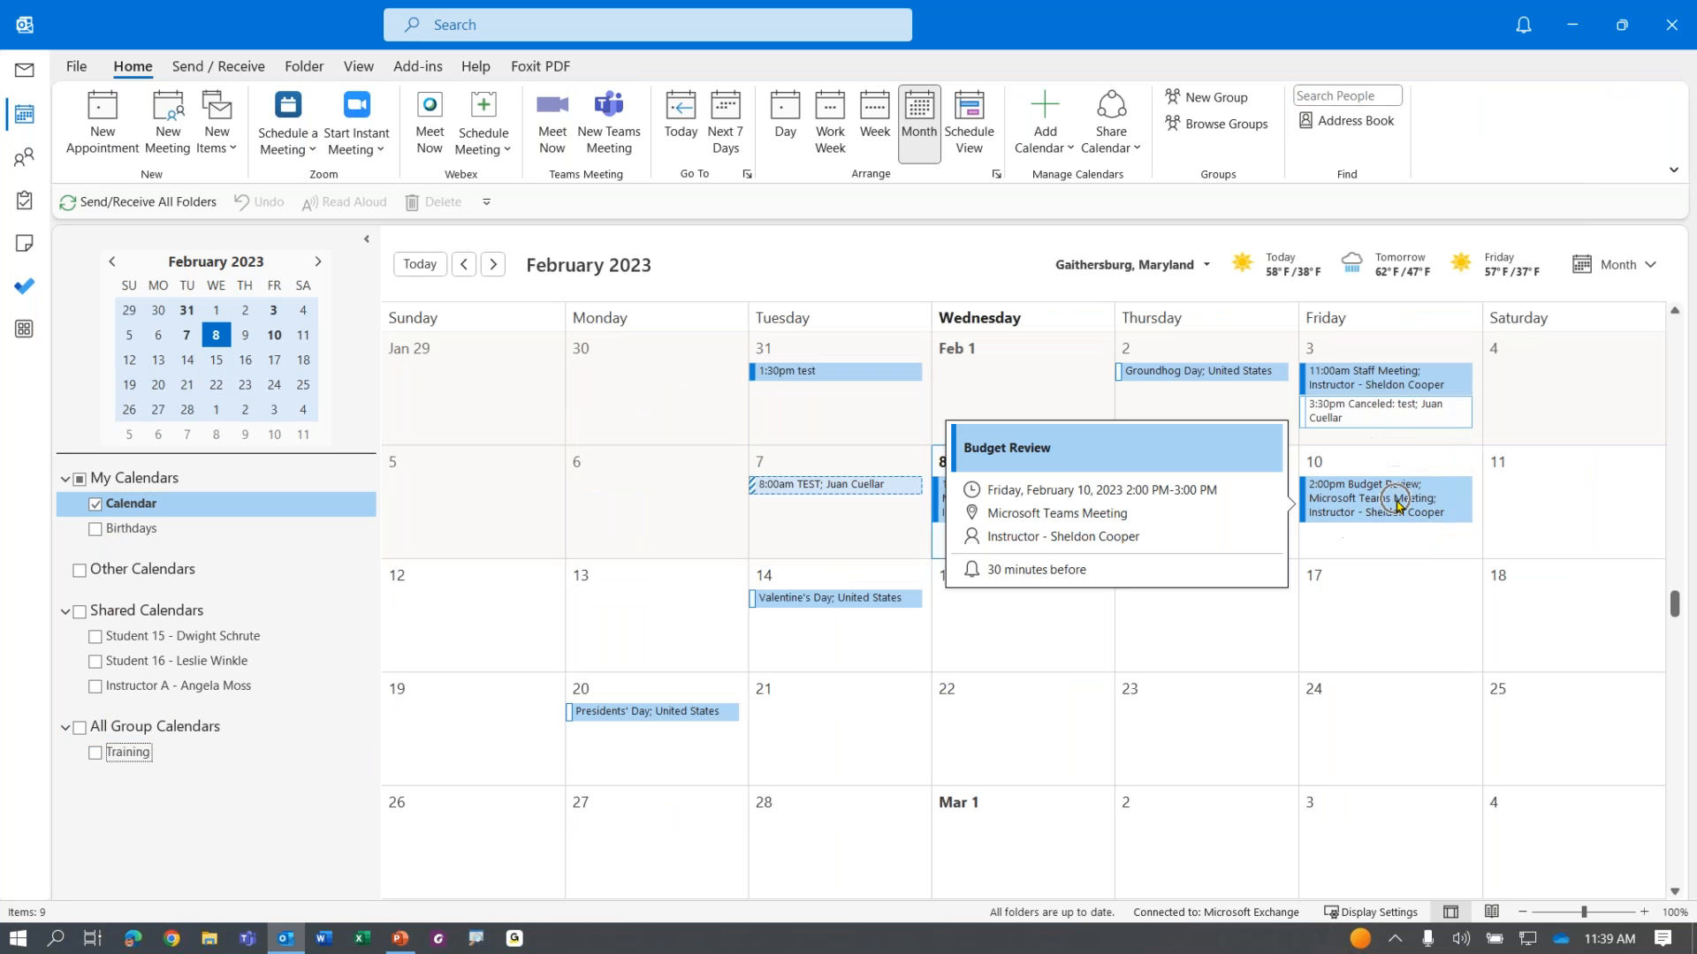
left_click(1399, 506)
double_click(1399, 506)
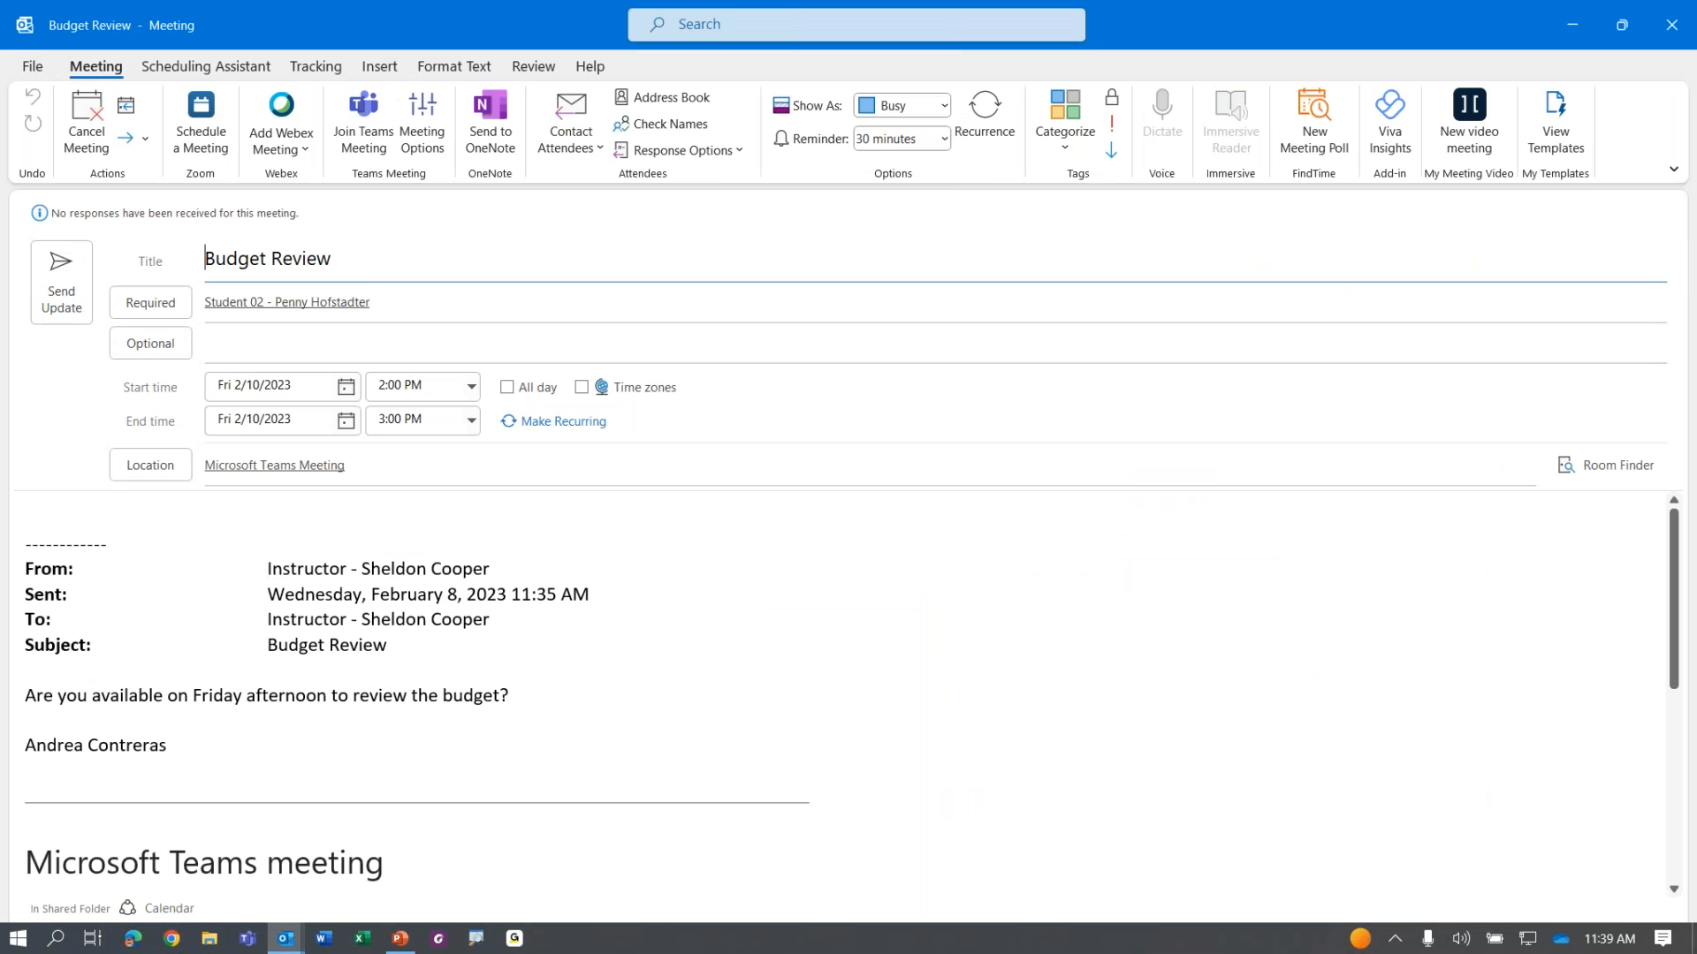
scroll(267, 696, "down", 1)
left_click_drag(27, 629, 695, 675)
scroll(928, 652, "up", 1)
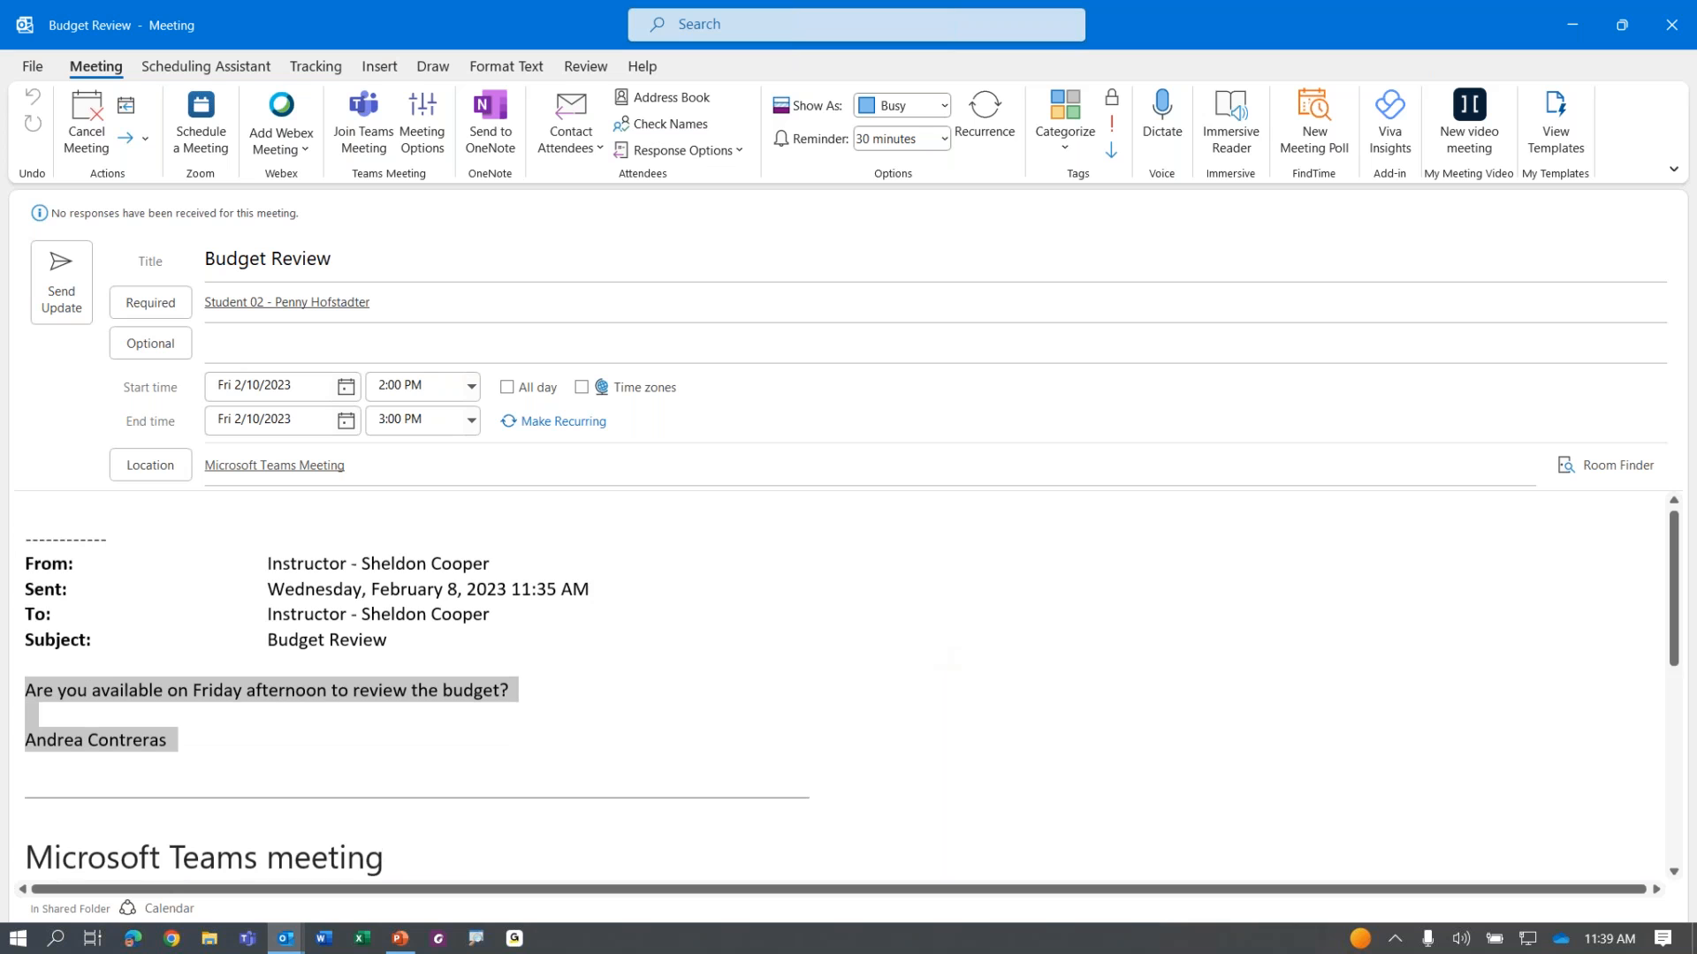
key("Escape")
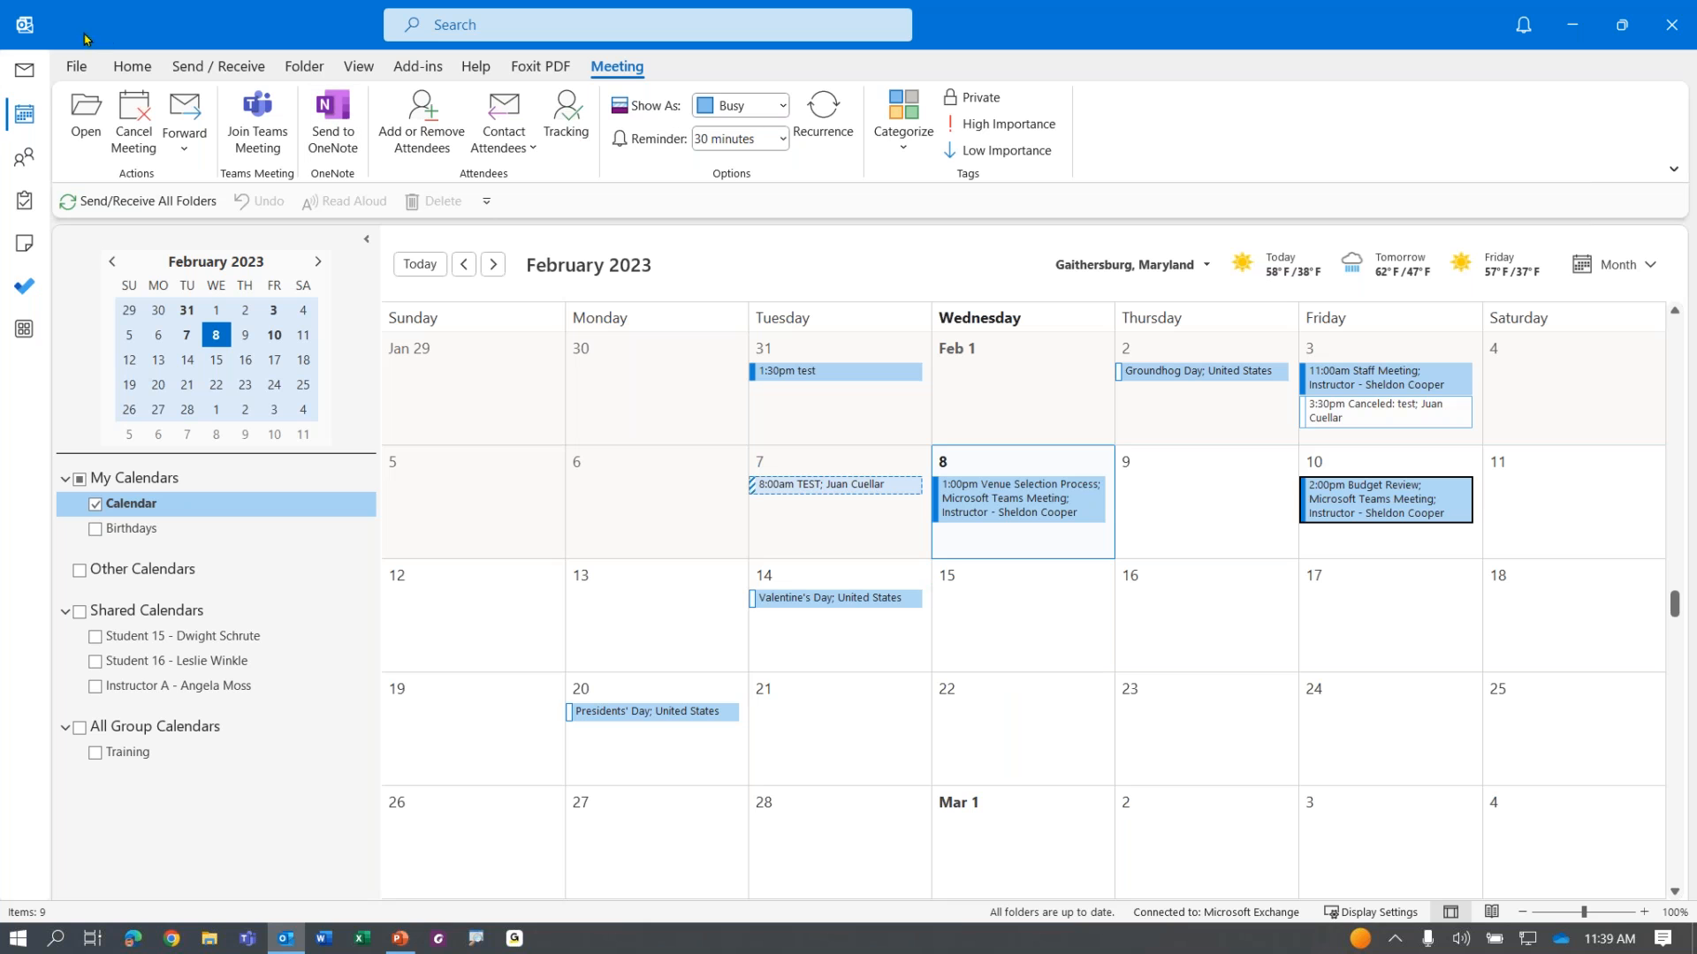
Step: Return to the inbox and reread the Budget Review email, focusing on the requested Friday afternoon time
left_click(24, 70)
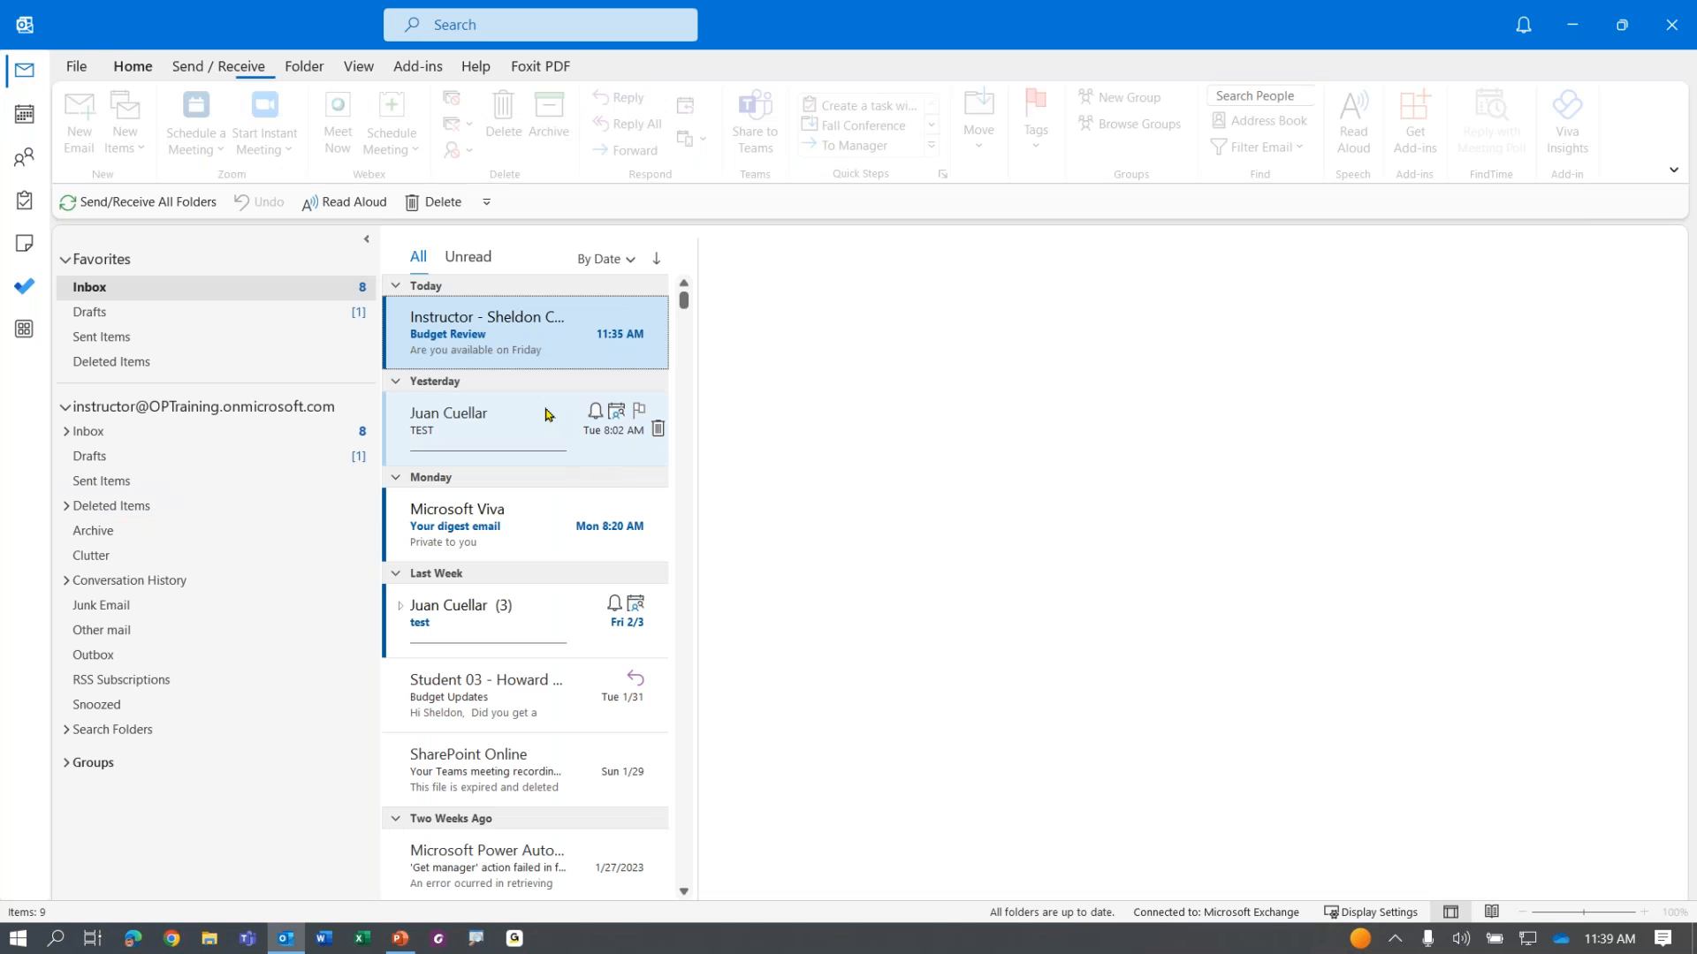
left_click_drag(717, 396, 1033, 396)
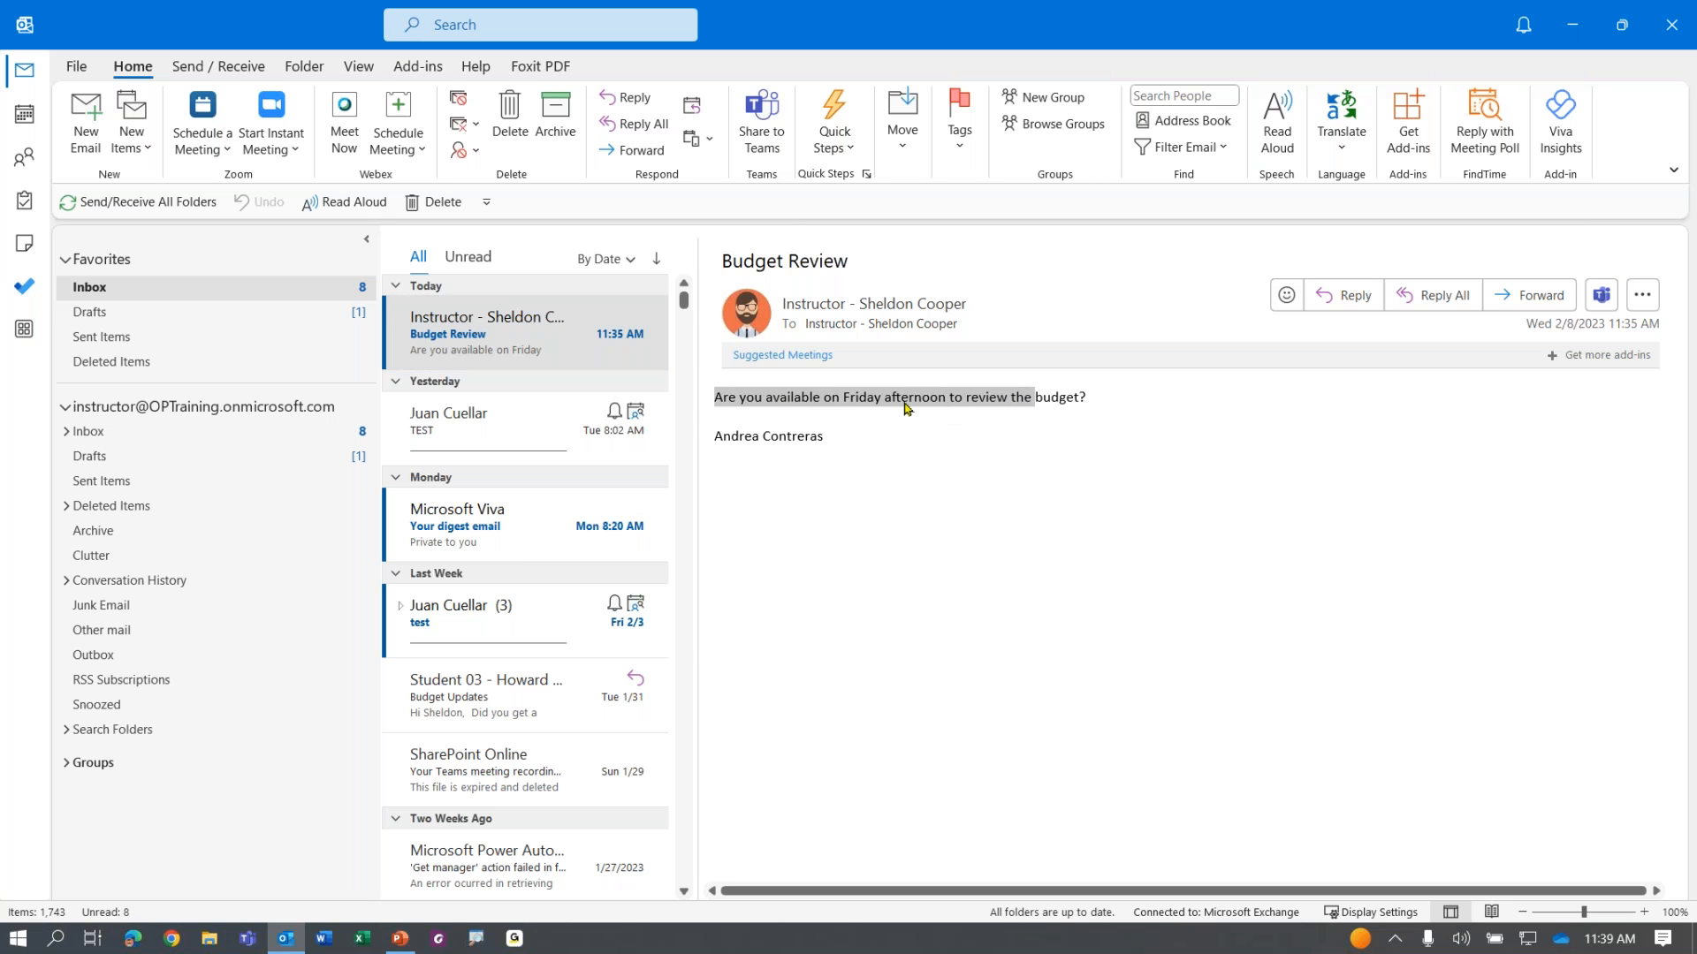
left_click(857, 405)
left_click_drag(882, 399, 1043, 407)
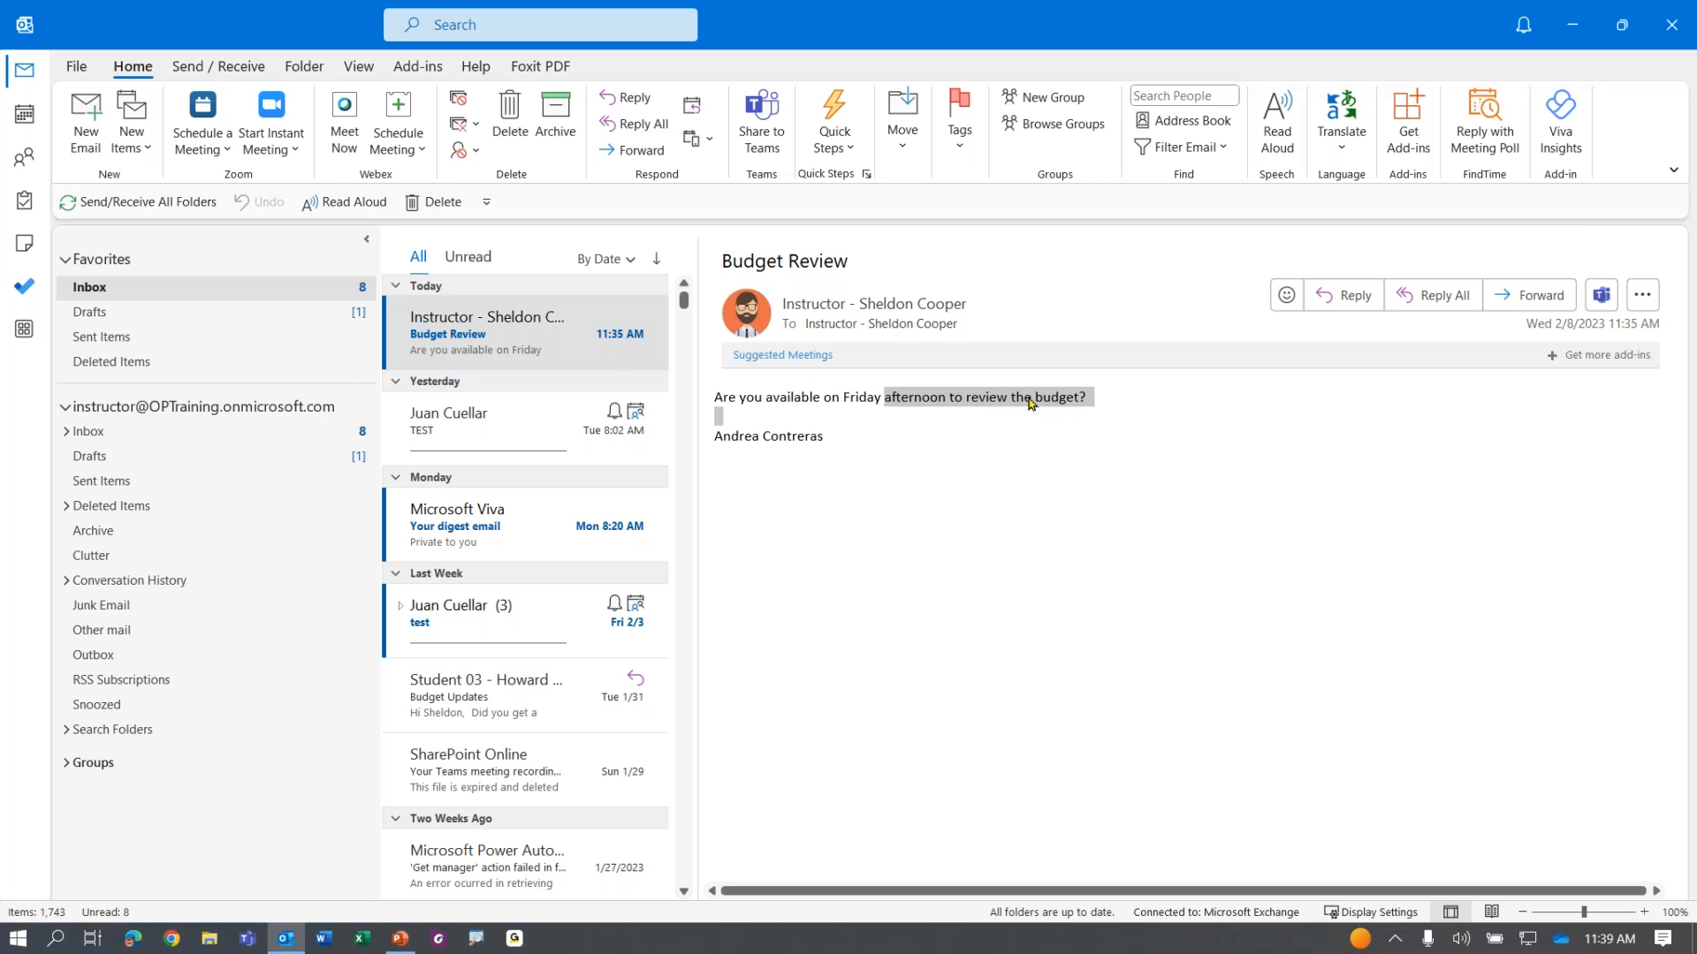
left_click(1054, 418)
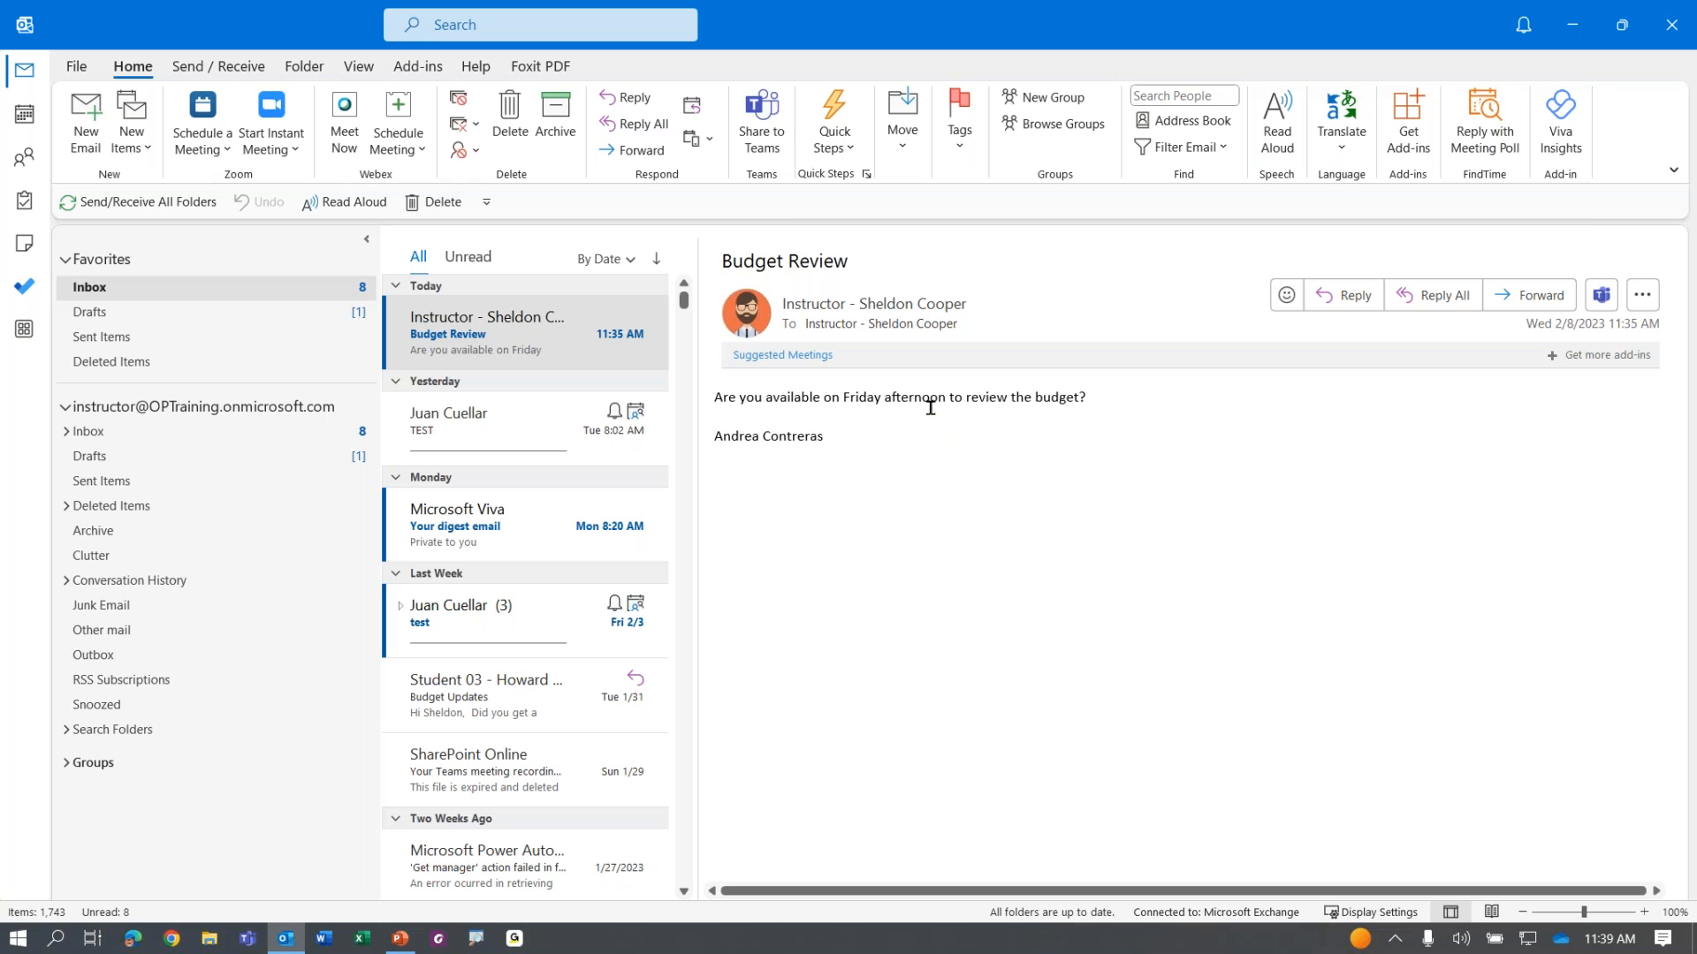
left_click_drag(874, 392, 950, 395)
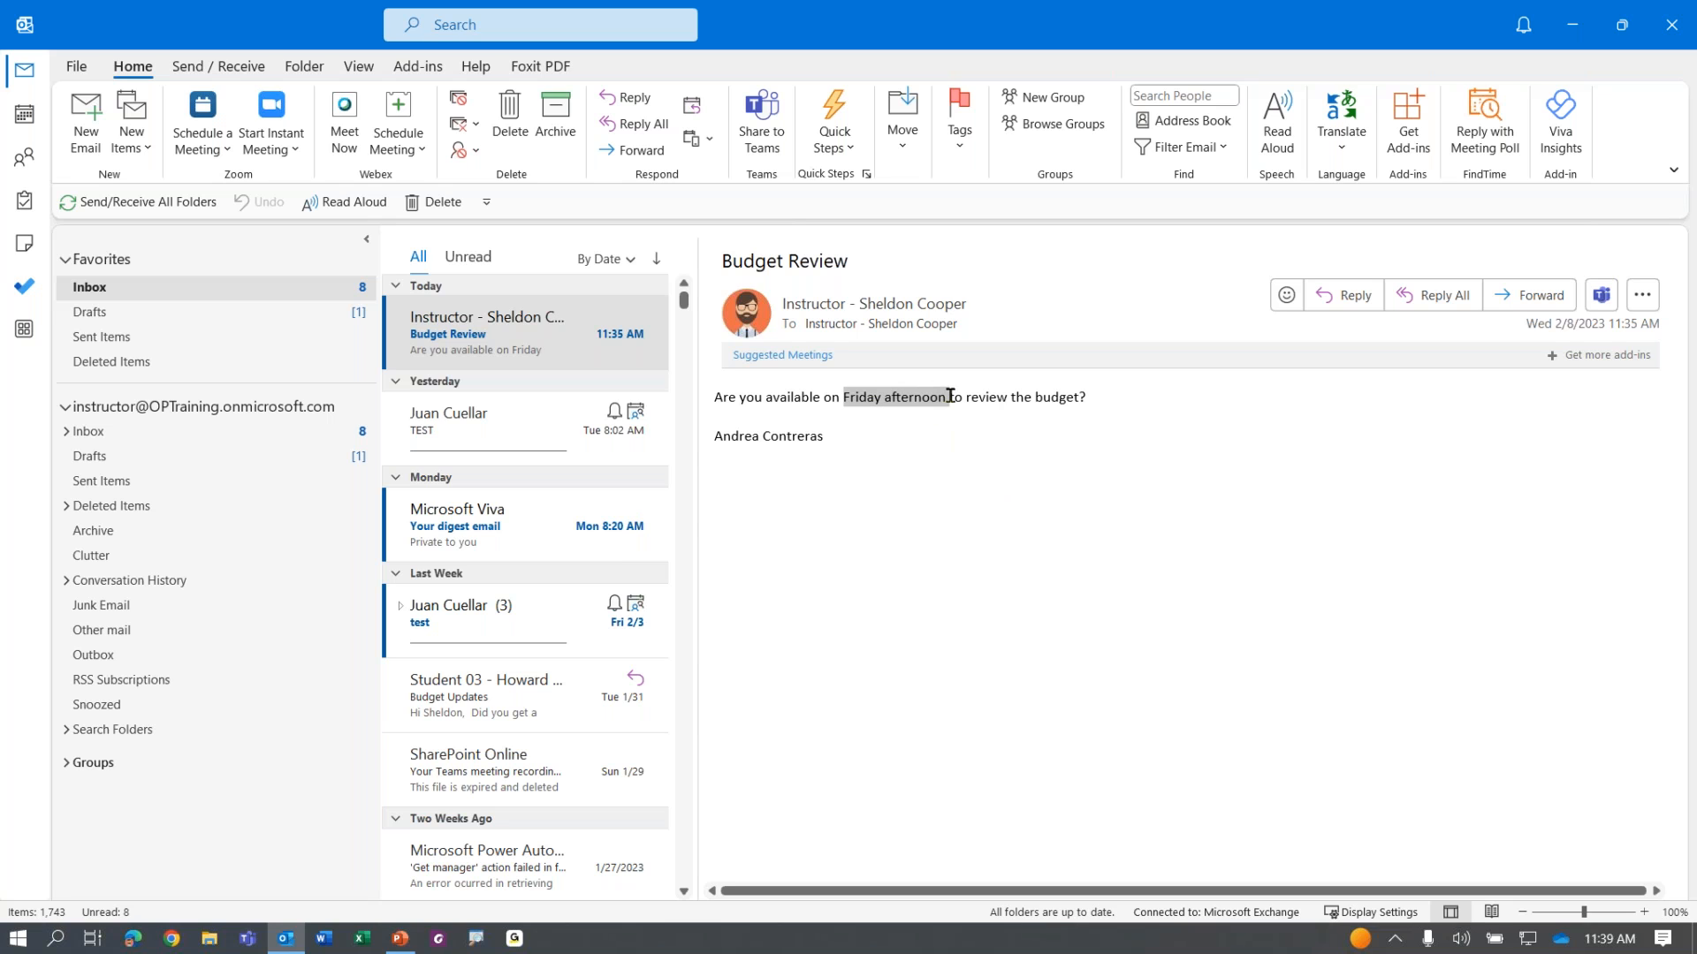
left_click(1014, 519)
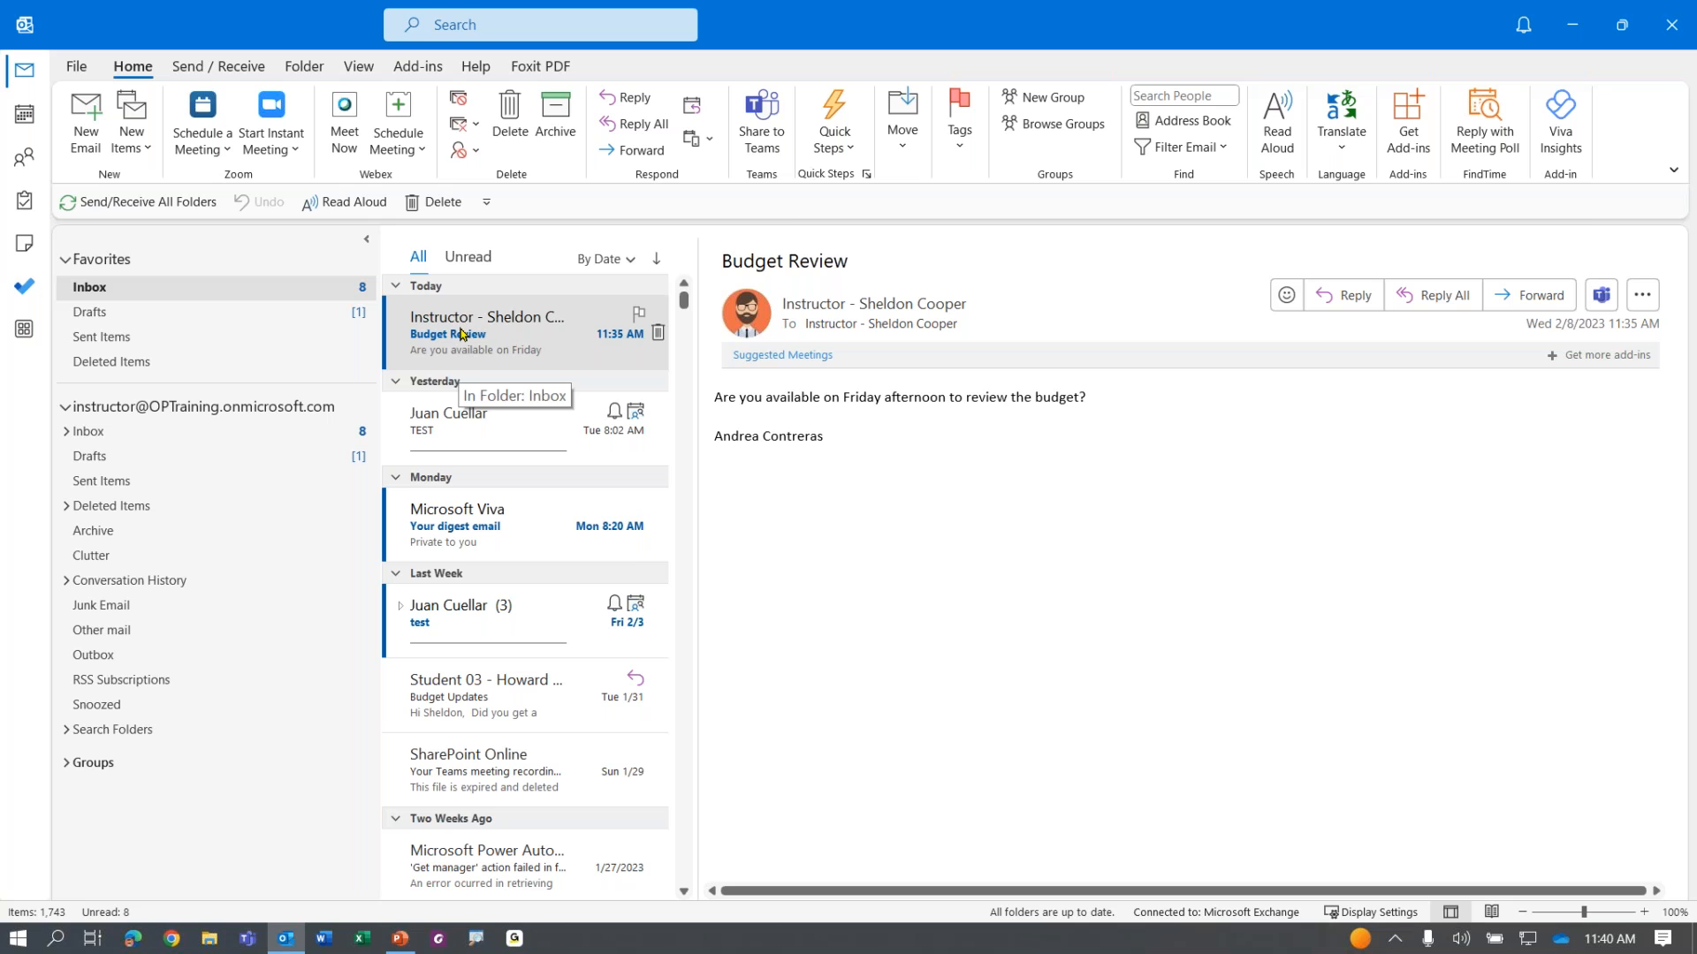
Step: Create a task from the Budget Review email and change its subject to "Update Budget"
left_click_drag(460, 334, 24, 210)
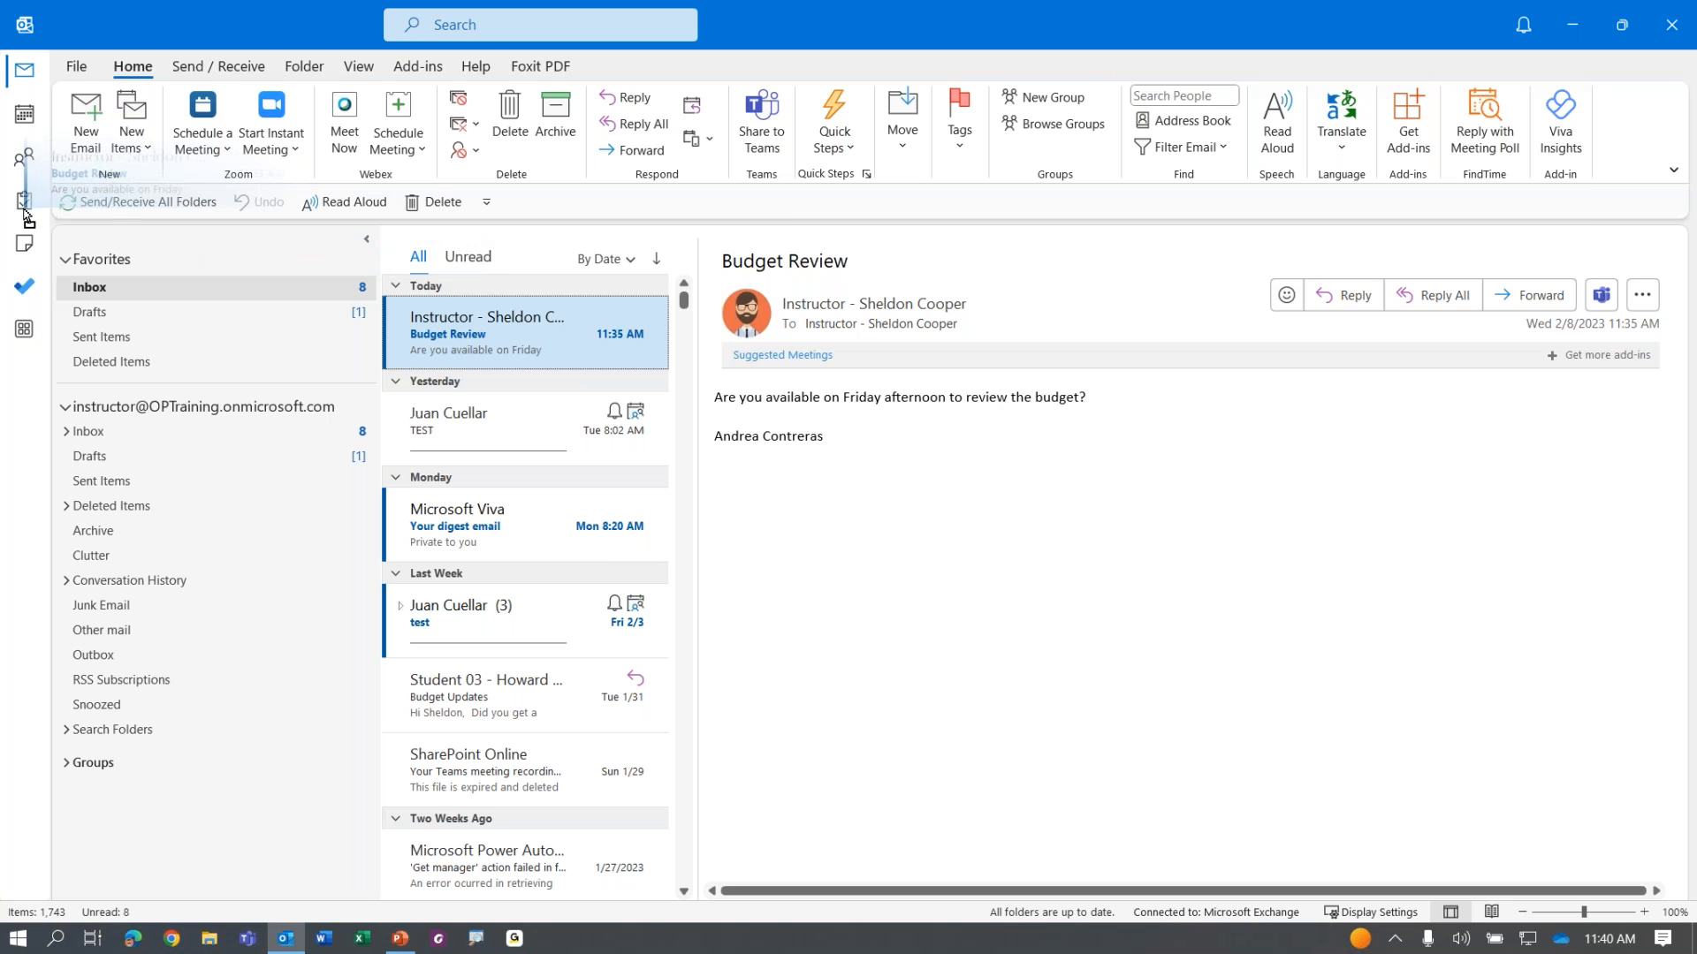
left_click_drag(25, 214, 25, 214)
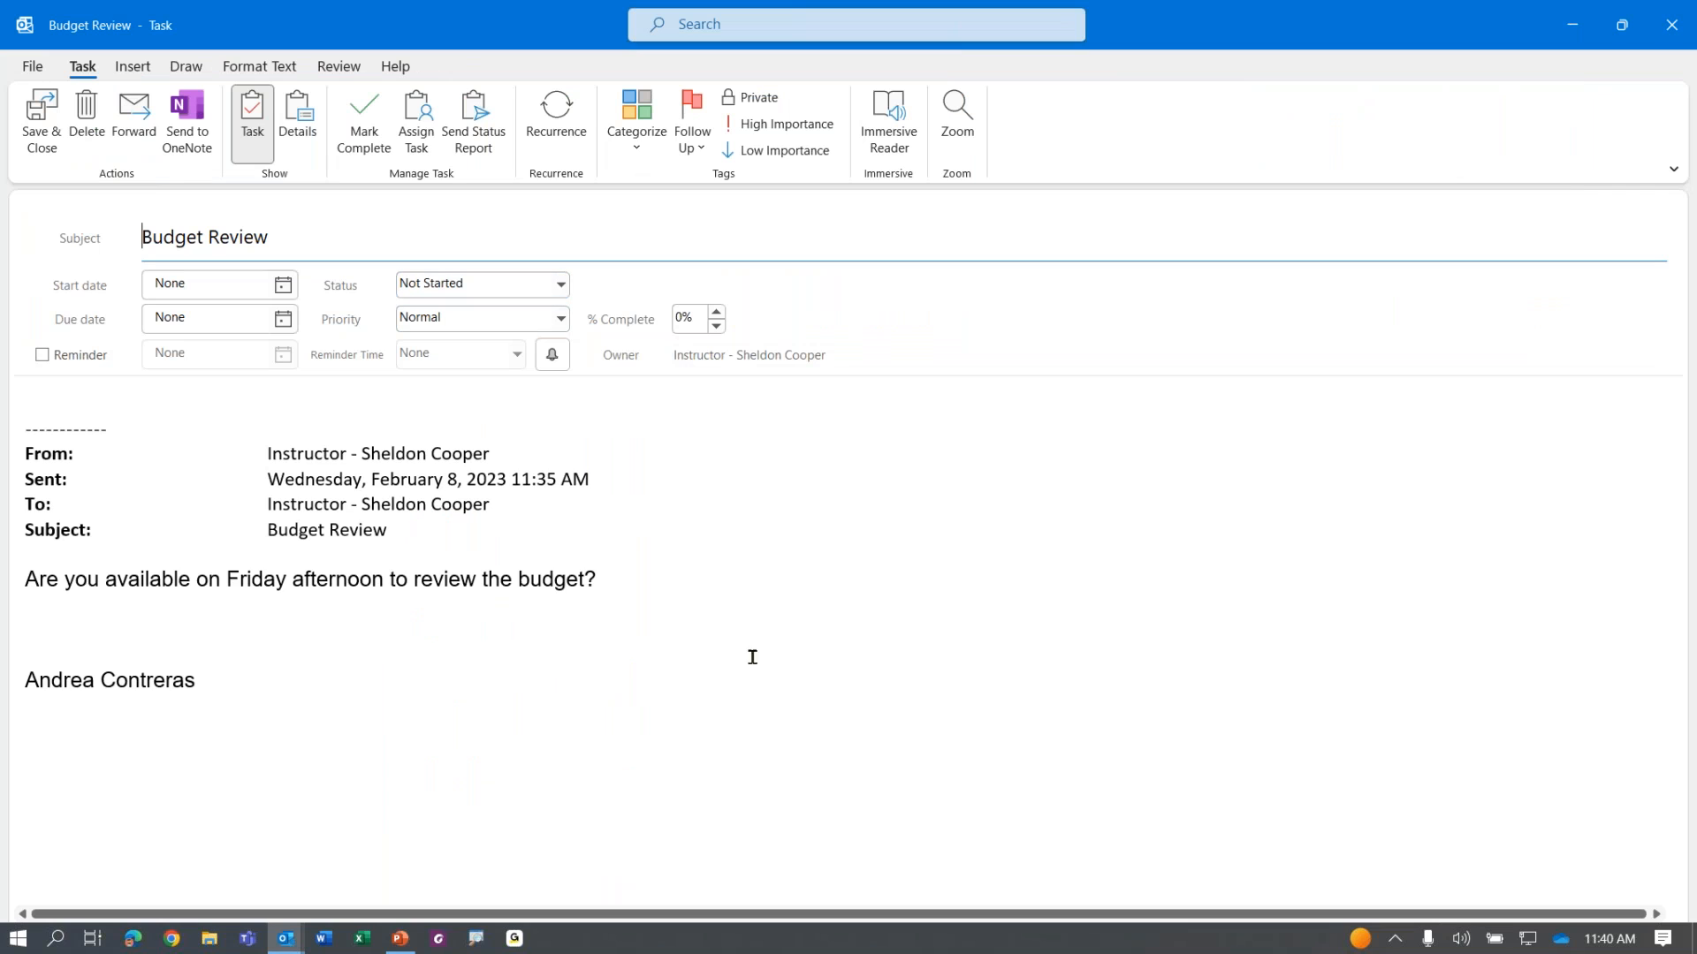
left_click(170, 33)
left_click_drag(295, 240, 96, 219)
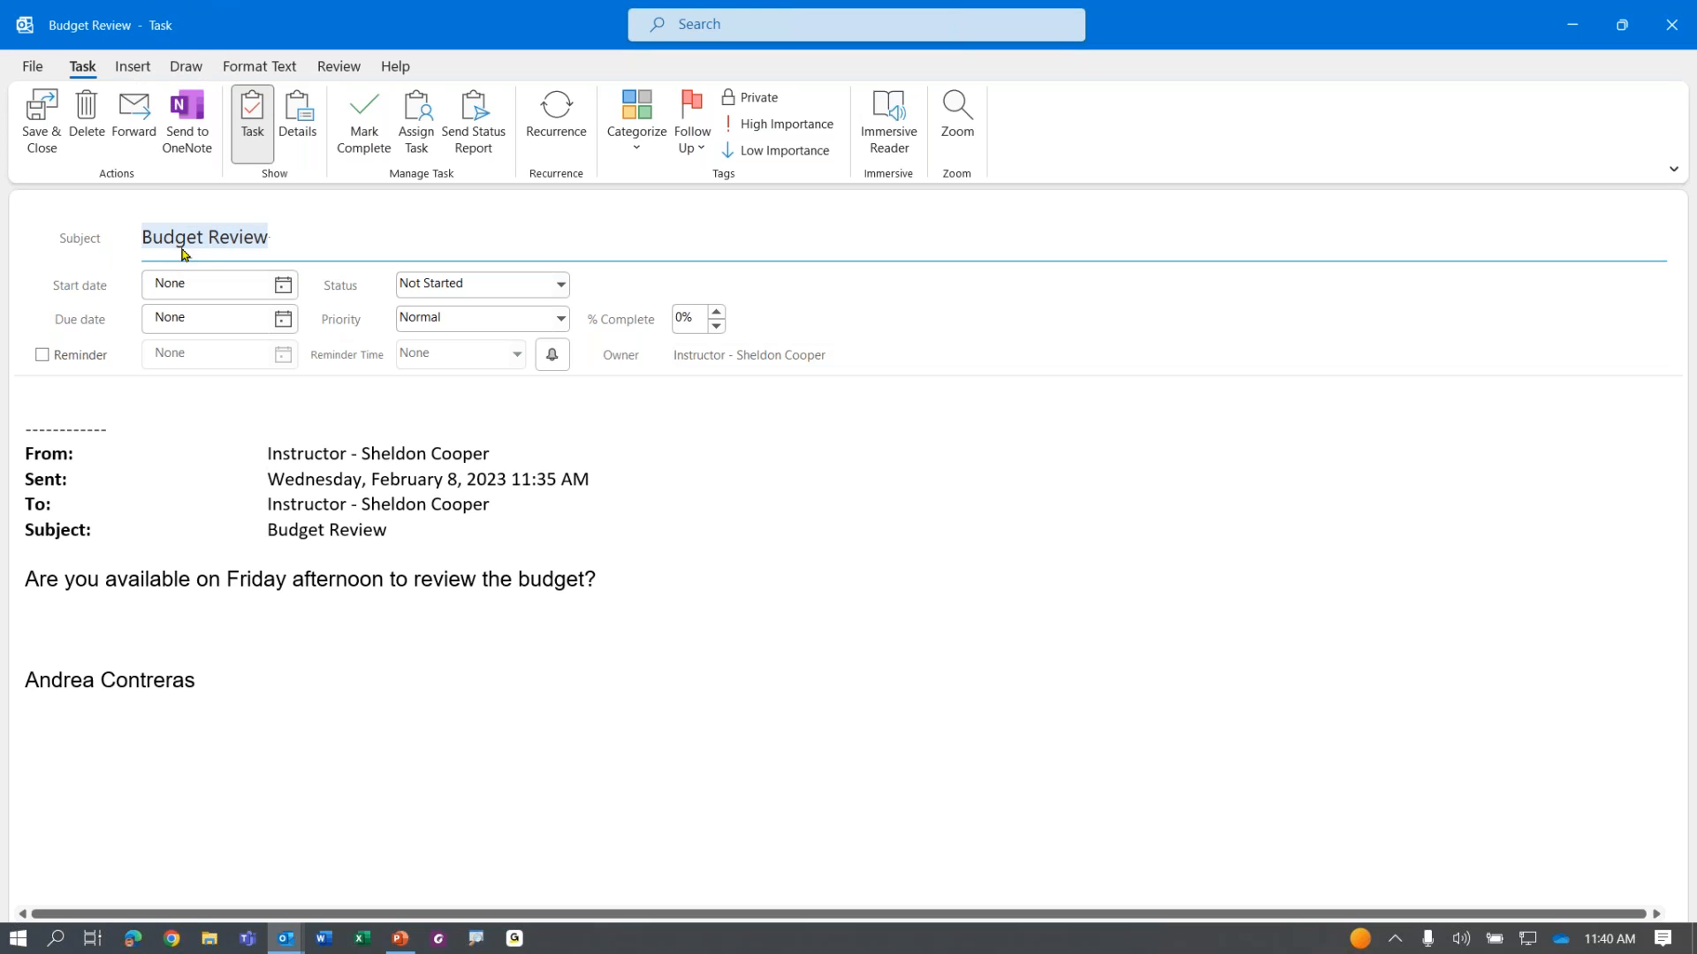
double_click(247, 240)
key("BackSpace")
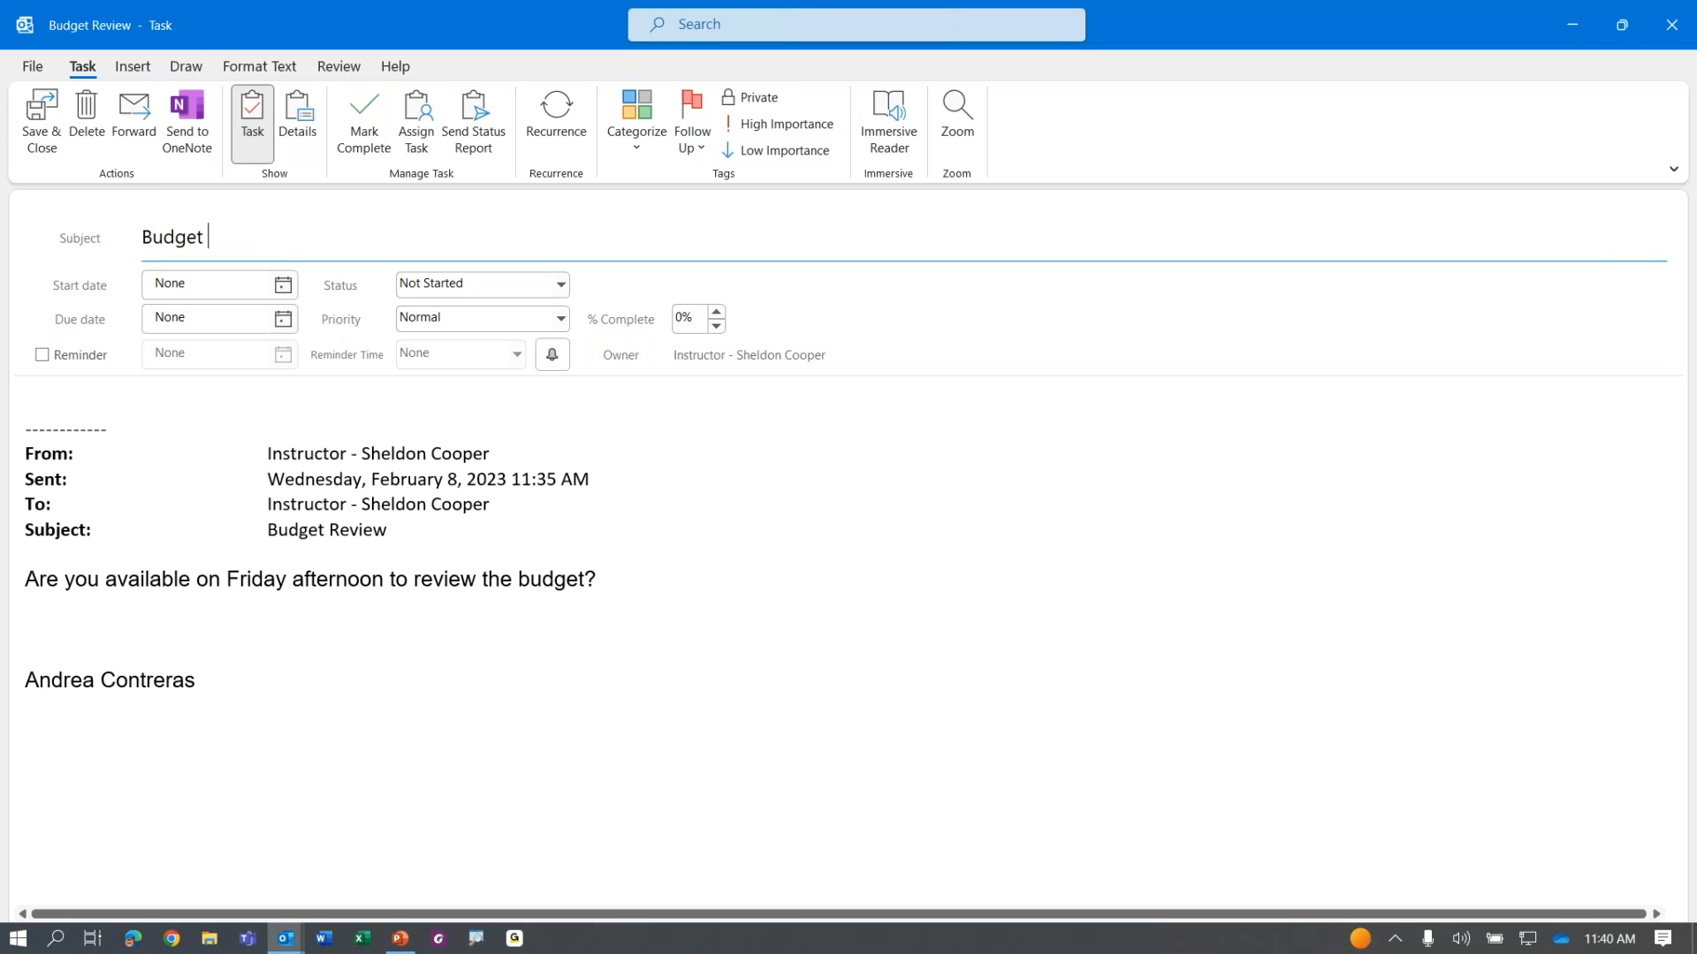
type("Update")
key("Tab")
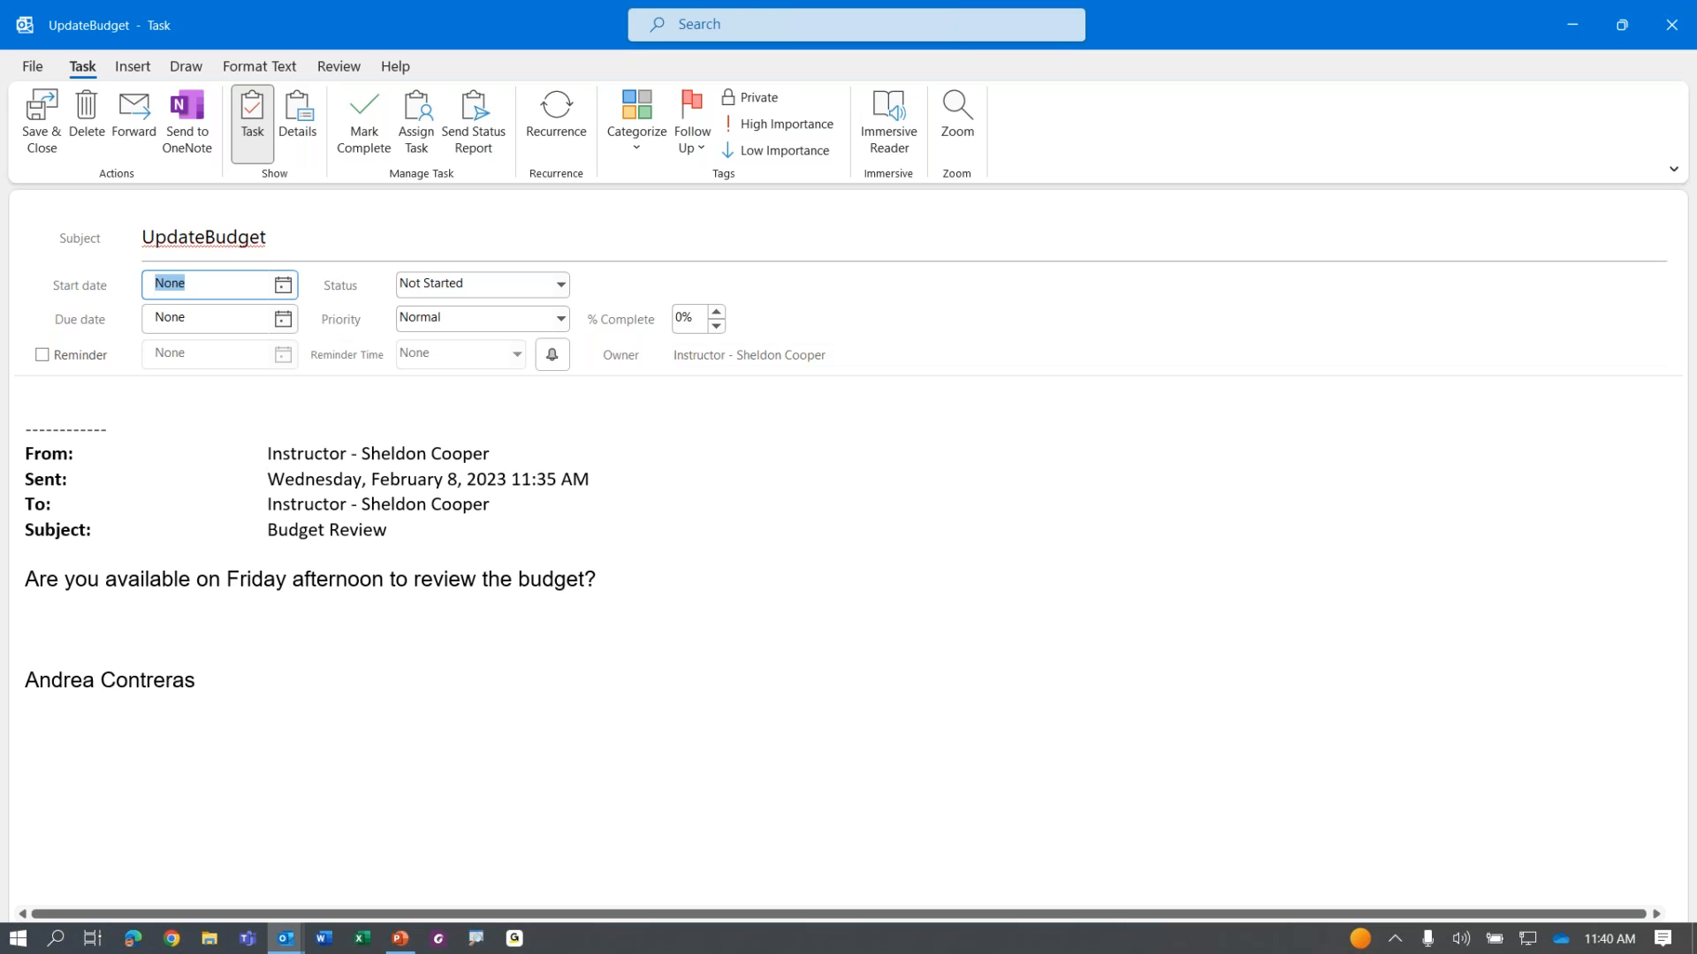
left_click(202, 239)
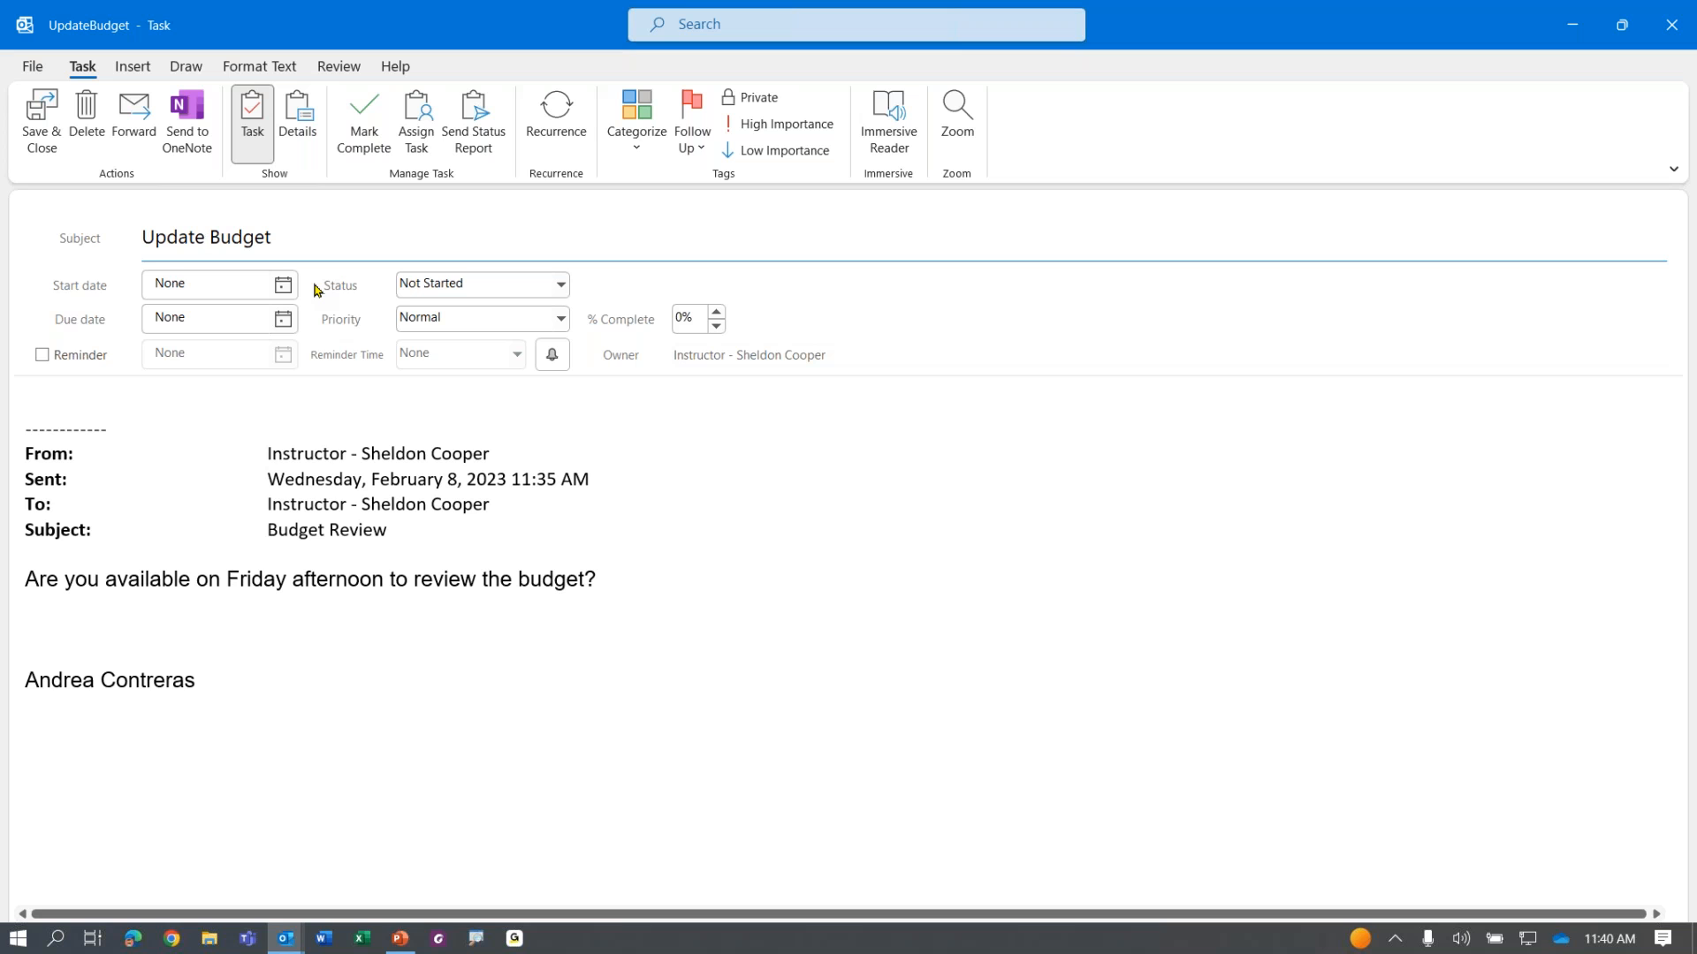
Step: Set the task's start date to Thu 2/9/2023 and its due date to Fri 2/10/2023
left_click(283, 285)
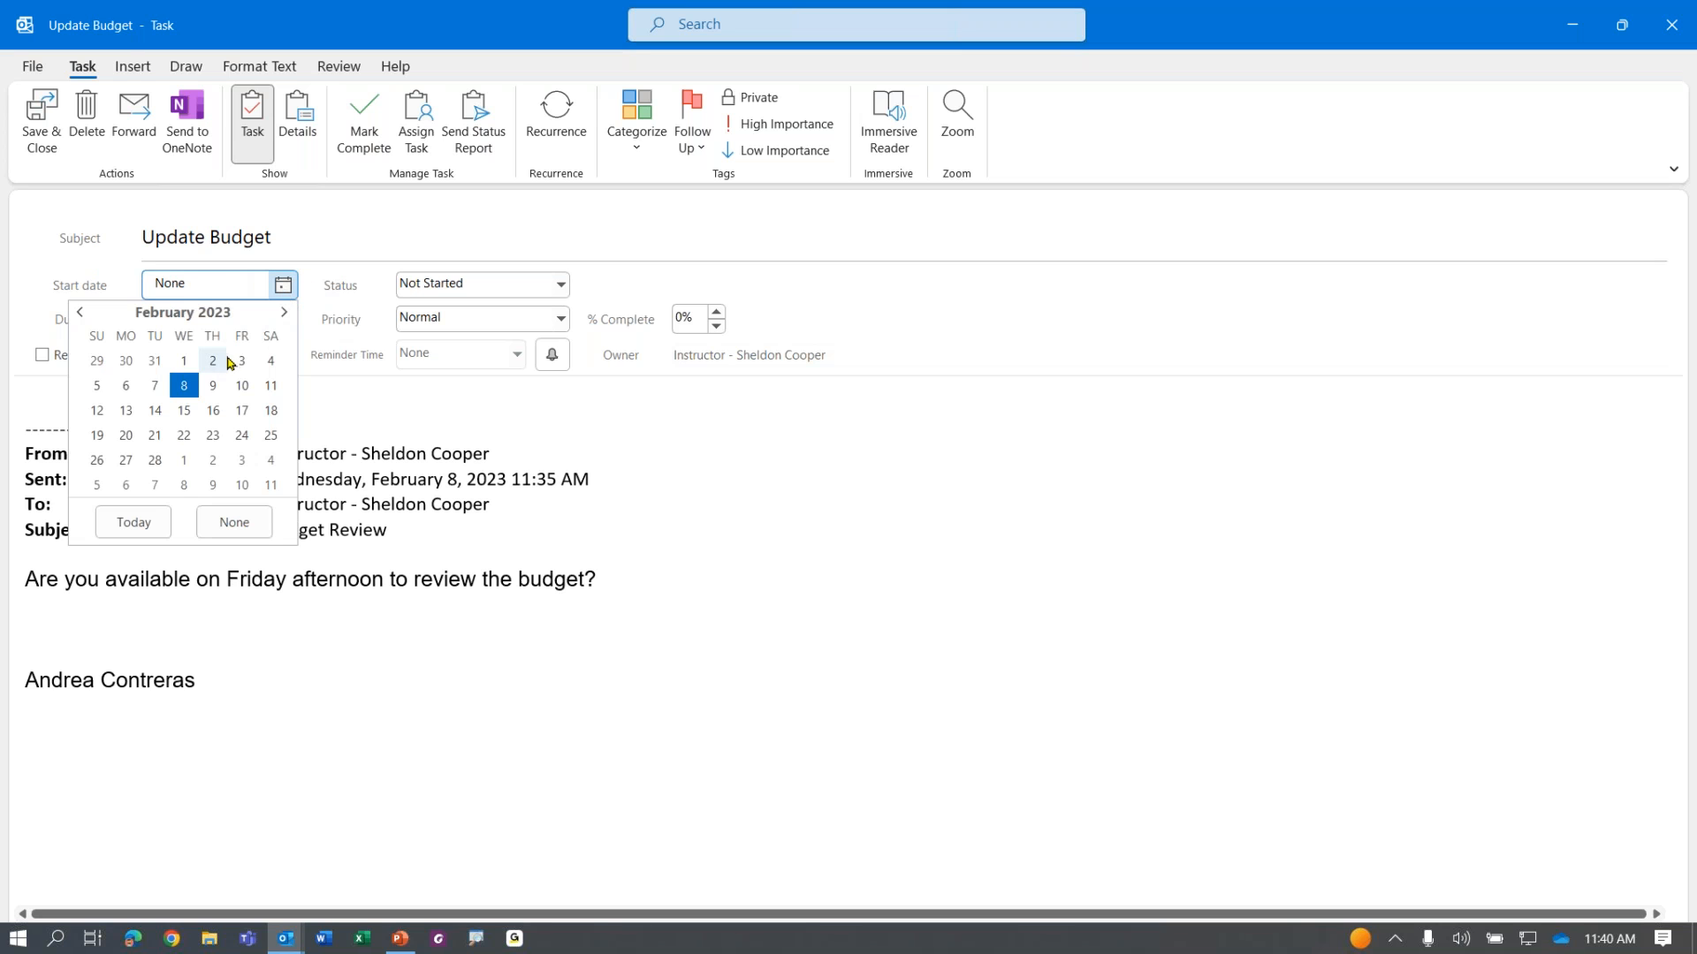
left_click(213, 385)
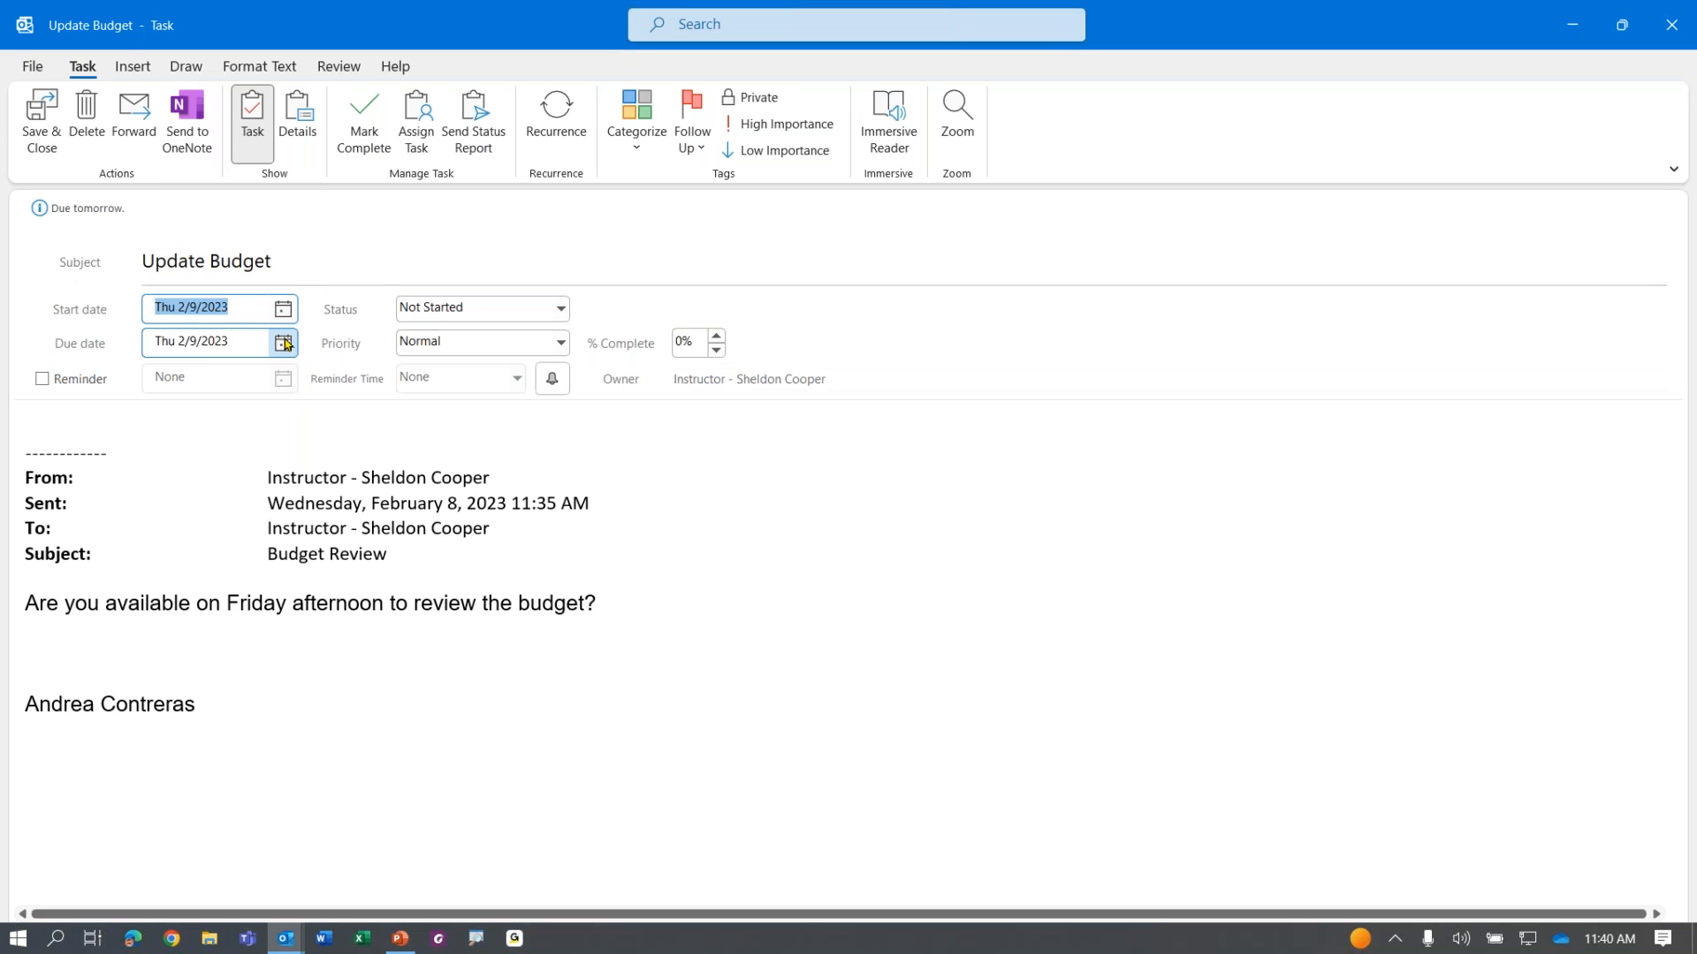
left_click(283, 343)
left_click(248, 442)
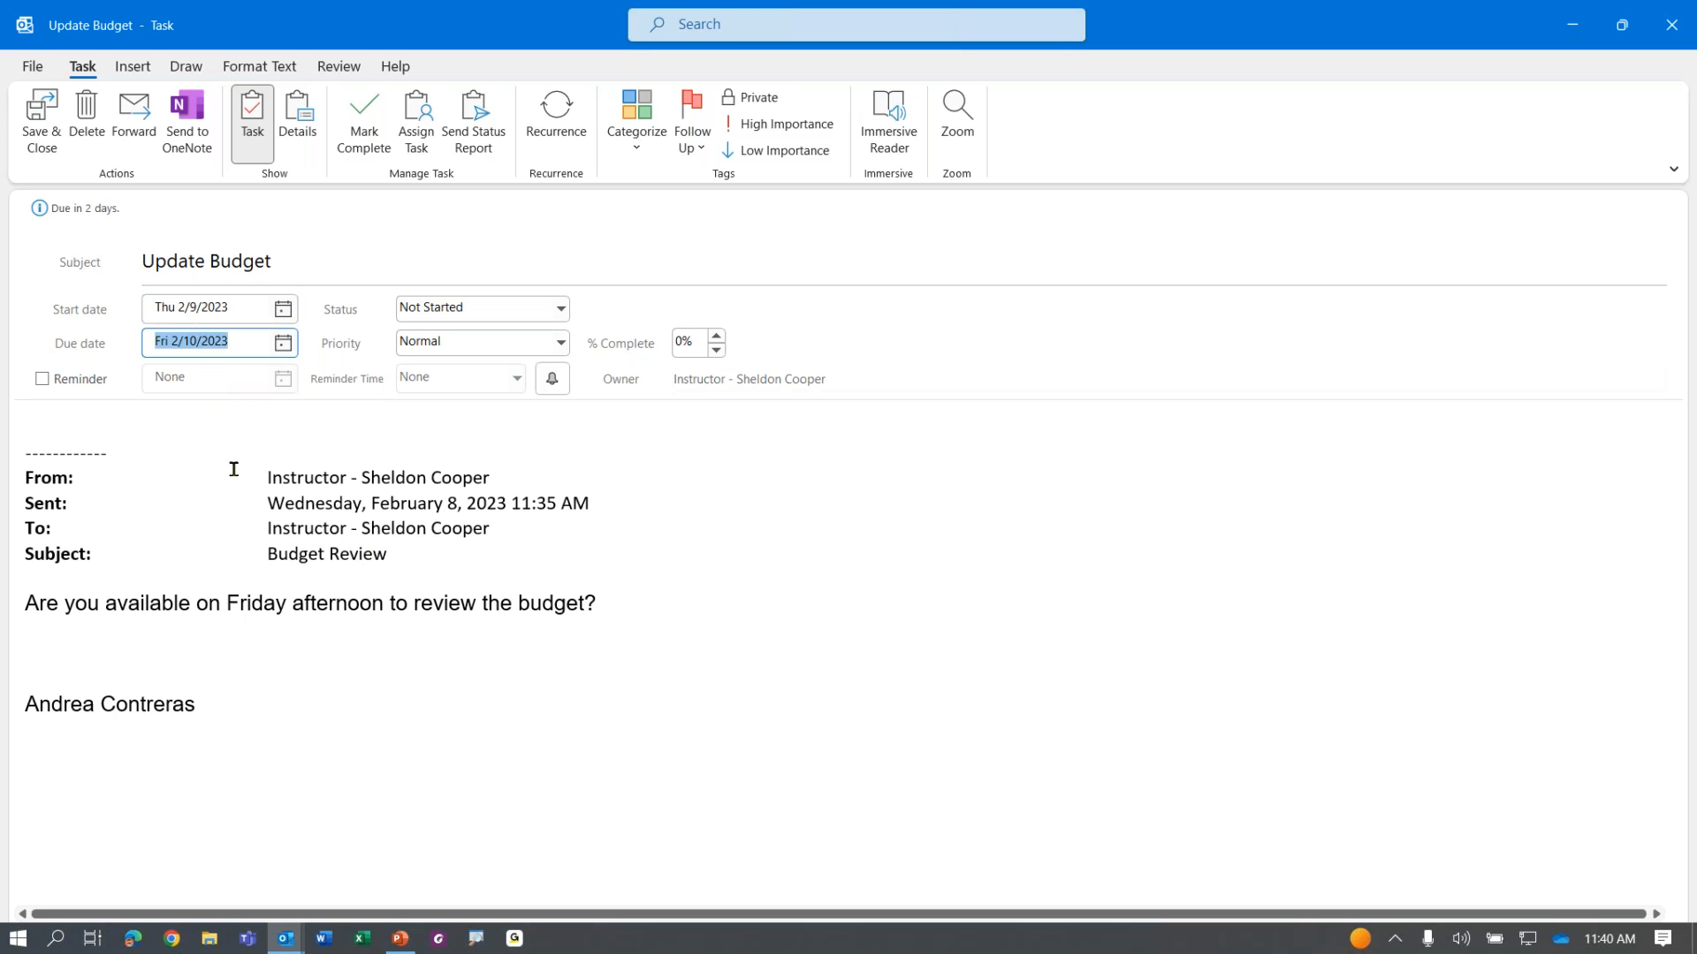
Step: Turn on the task's reminder for Fri 2/10/2023 at 9:00 AM, then save and close the task
left_click(71, 380)
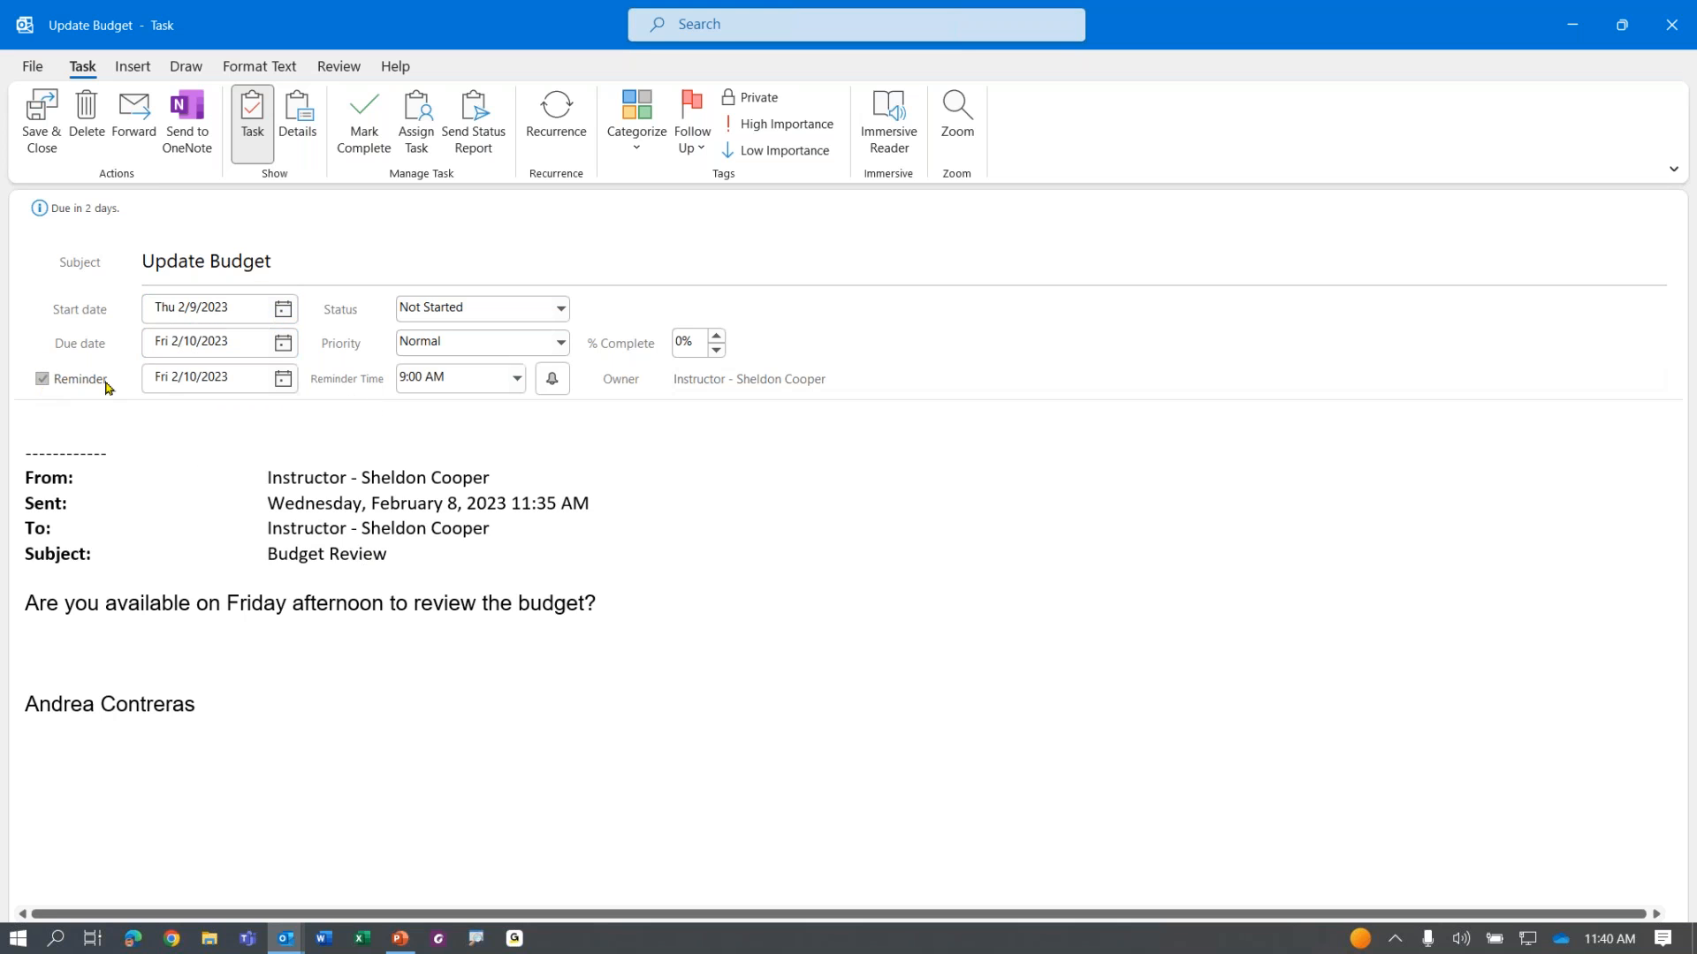
left_click(283, 379)
left_click(431, 379)
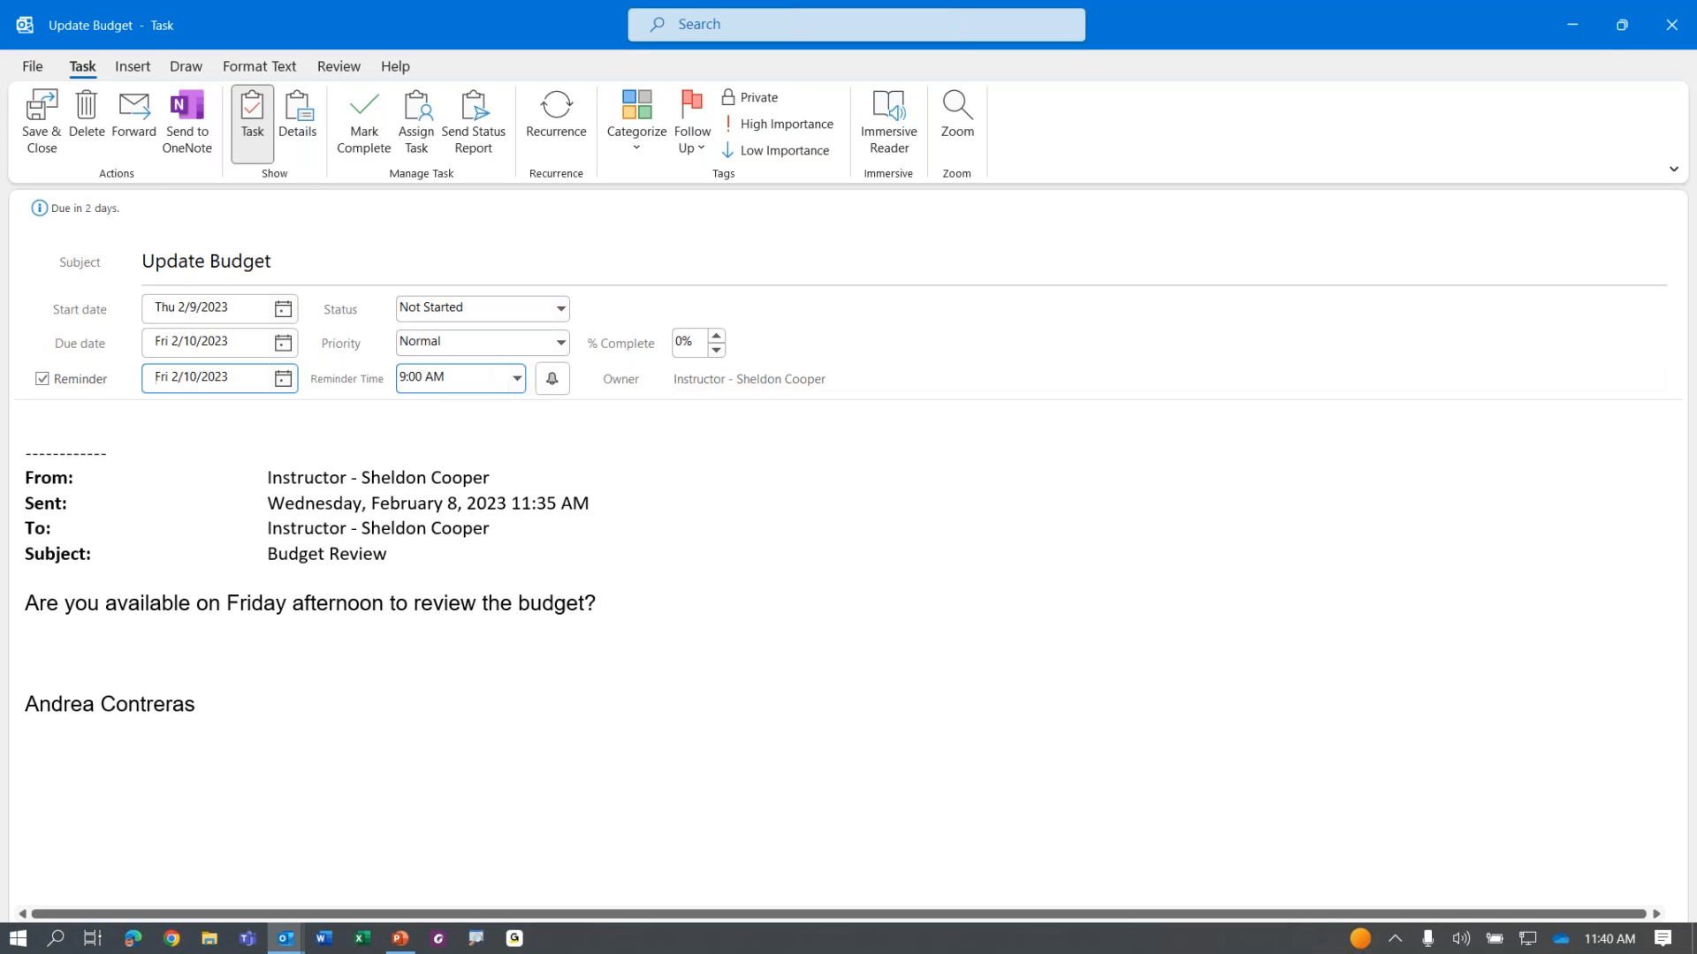
left_click(566, 652)
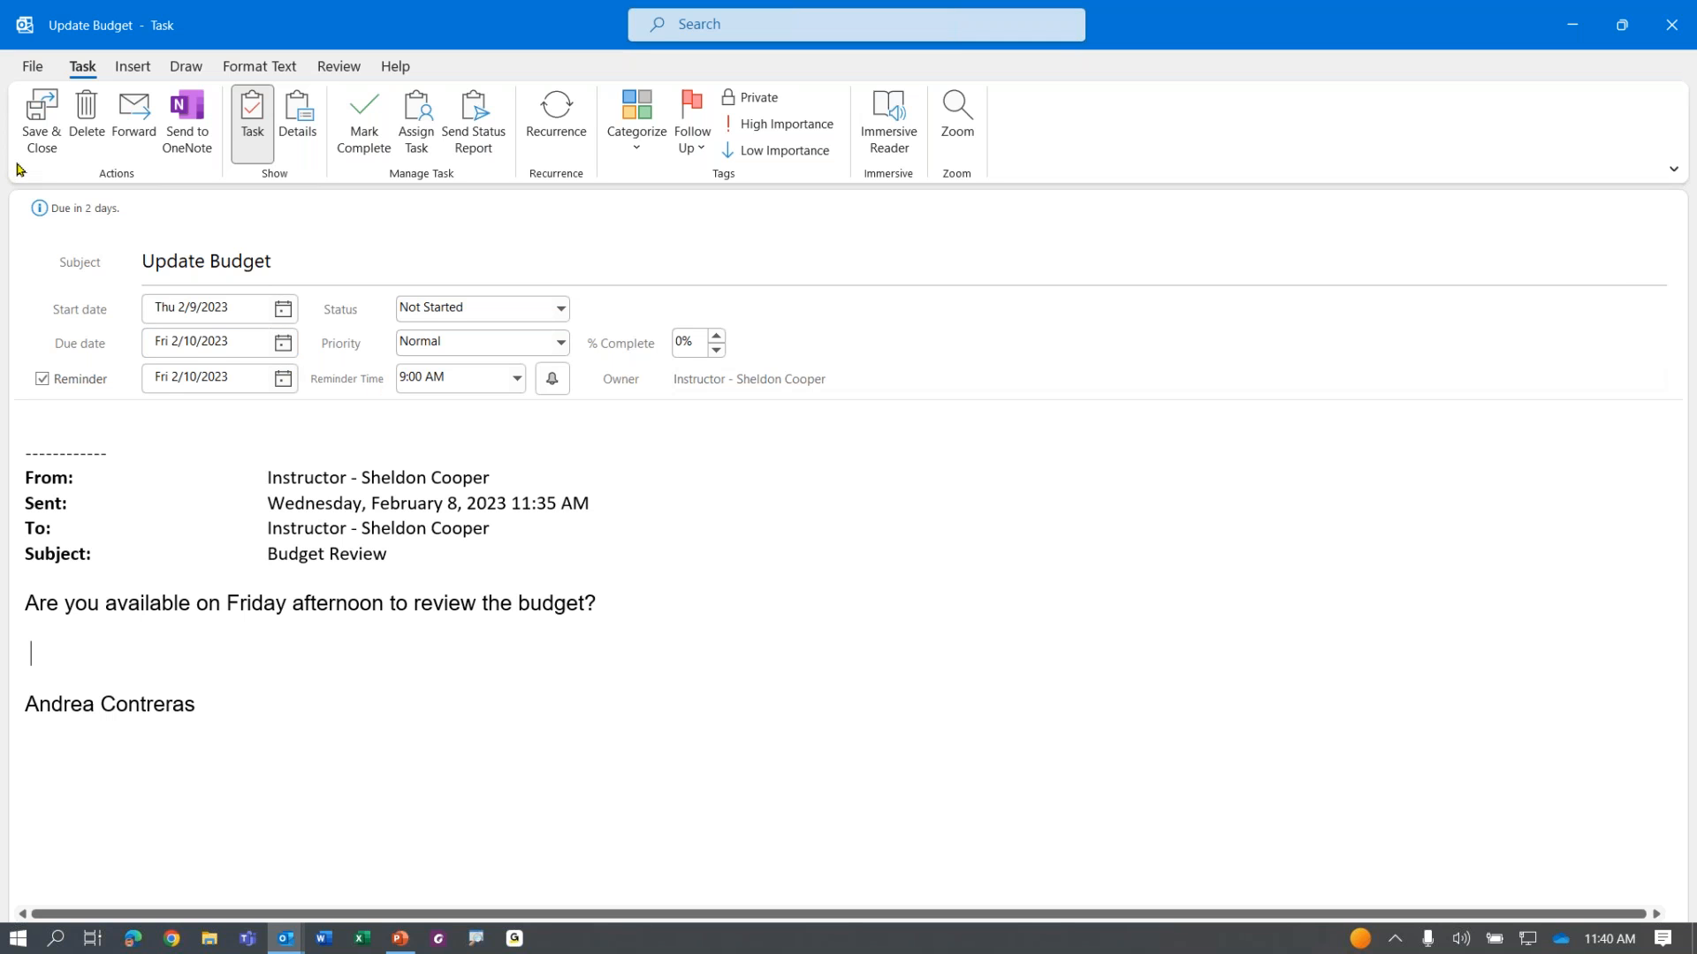
left_click(42, 124)
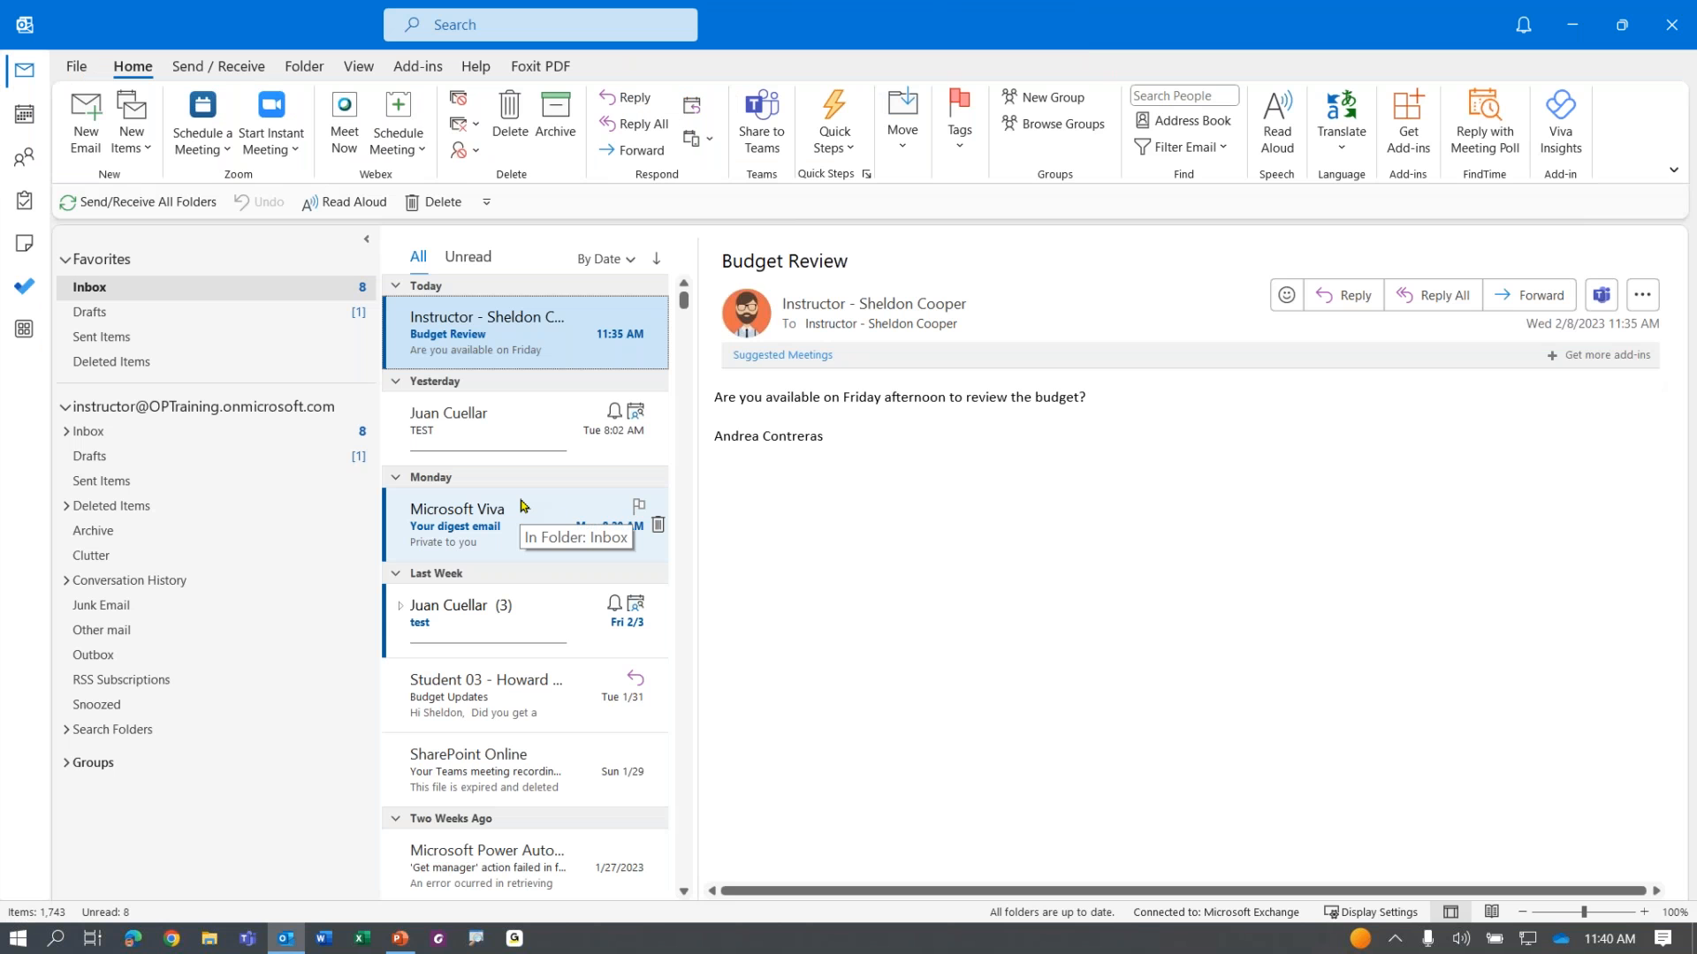
Step: Open the To-Do List and review the Update Budget task's dates and the email text kept in it
left_click(26, 202)
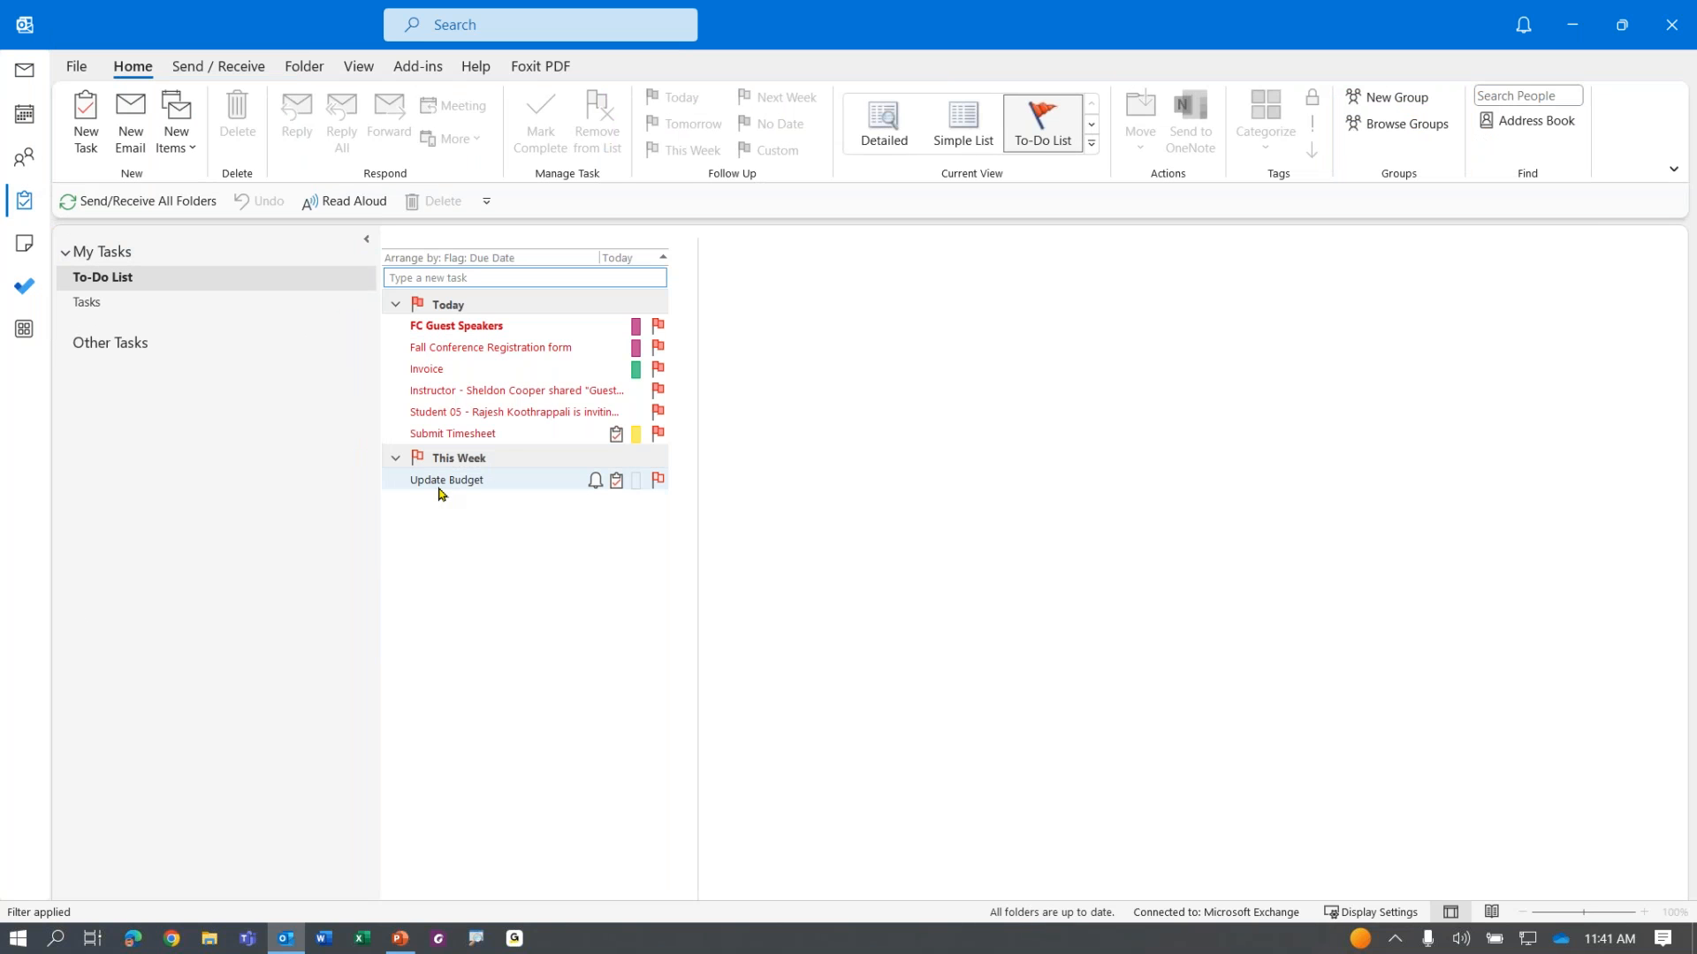
mouse_move(439, 493)
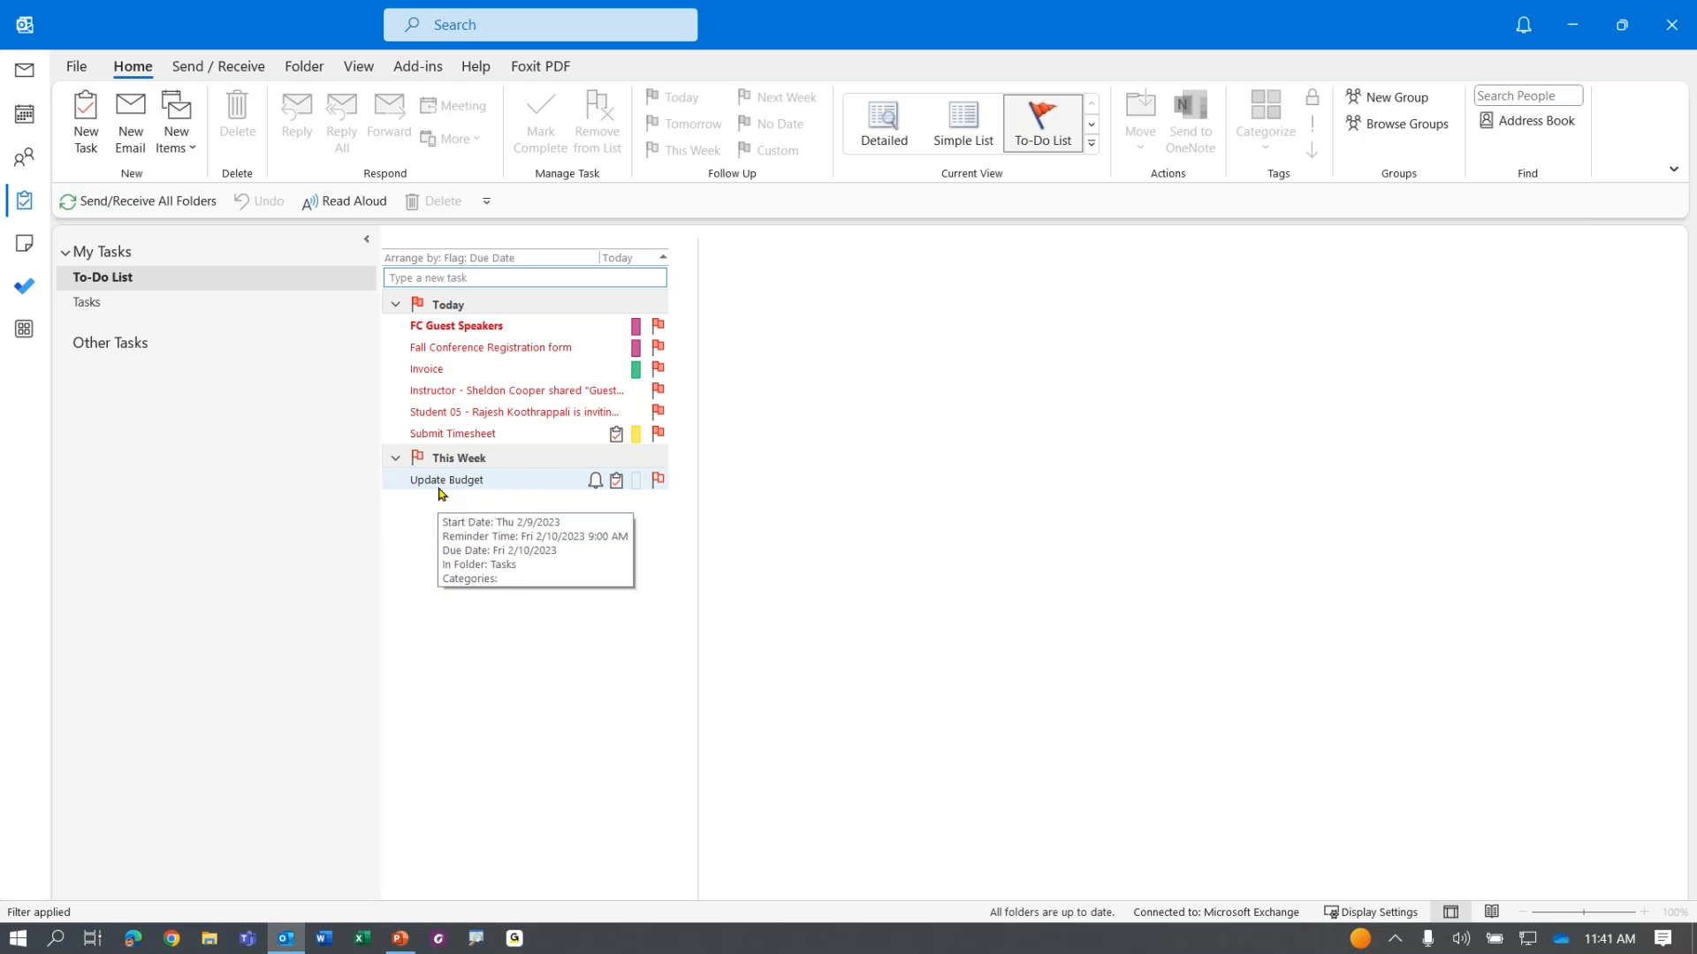
left_click(441, 487)
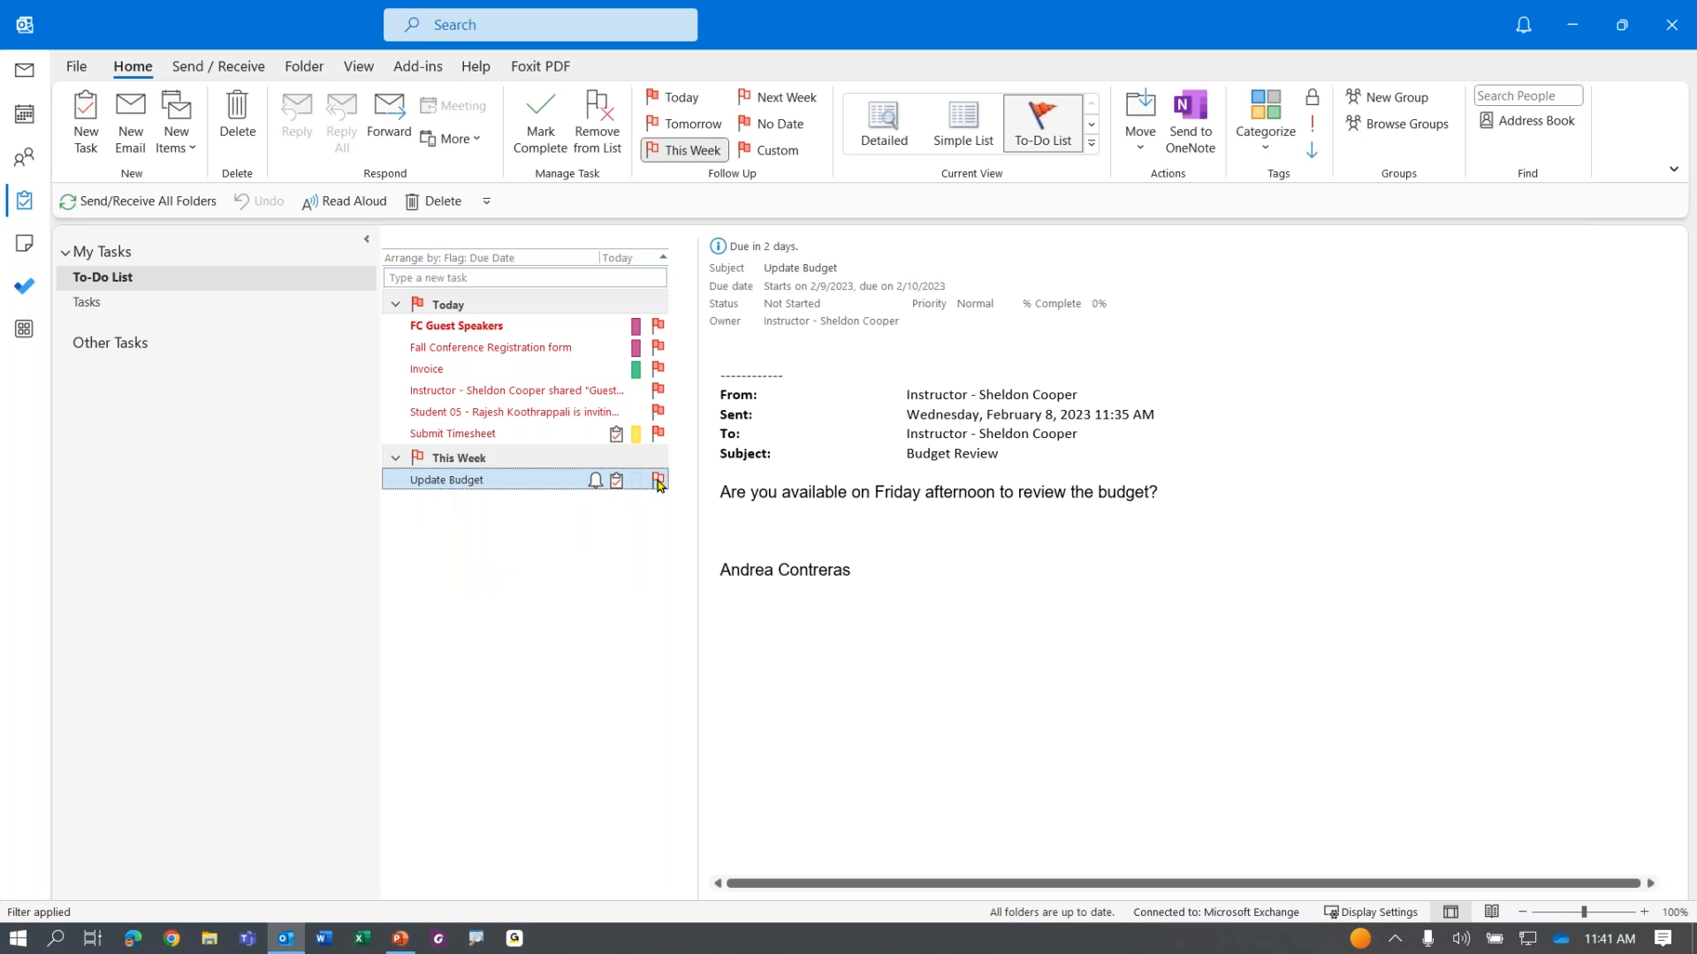
left_click_drag(735, 385, 919, 605)
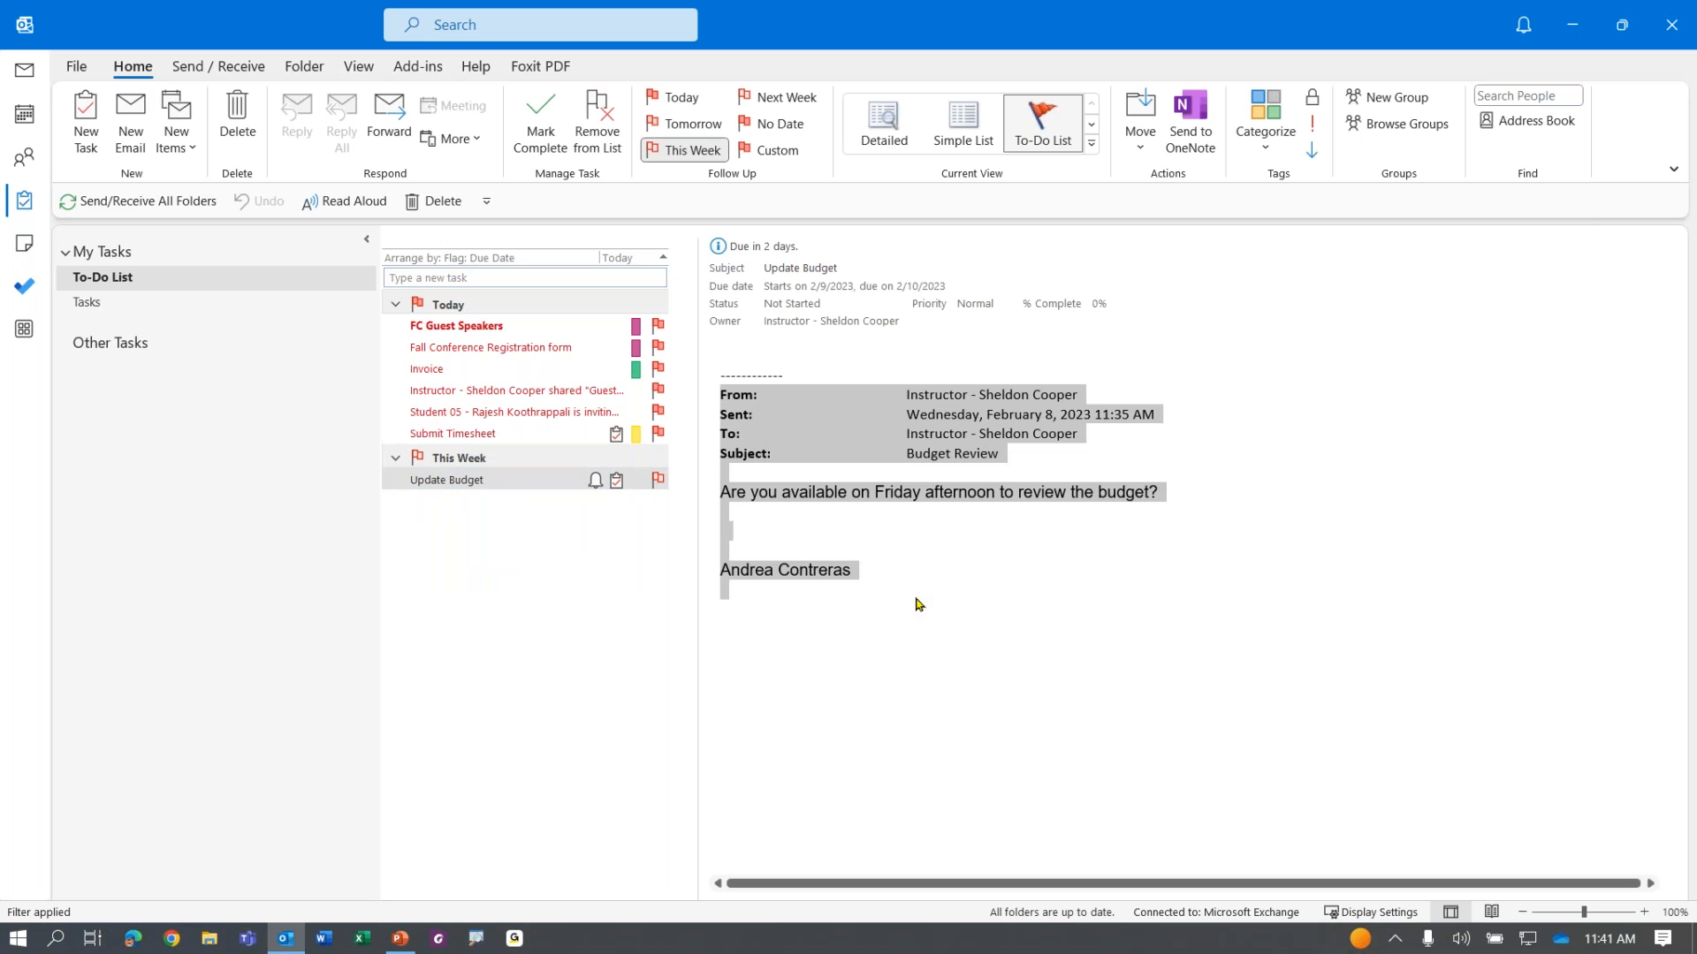
left_click(918, 604)
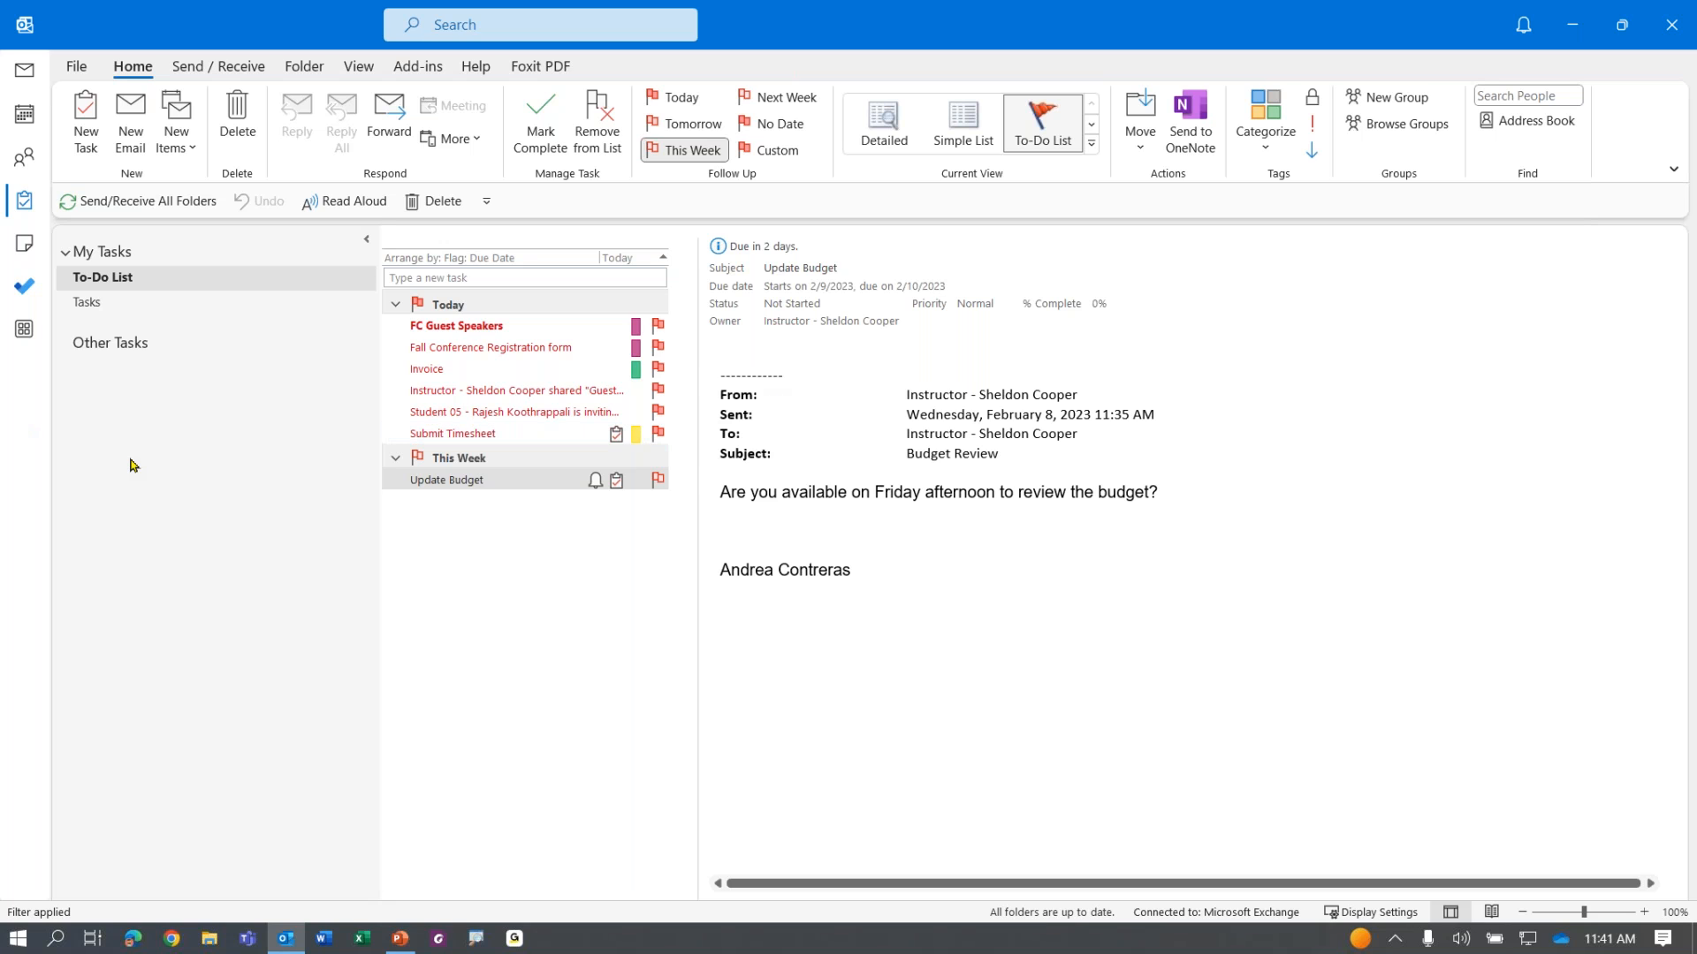
Step: Switch to the Inbox and mark the Budget Updates email with the default follow-up flag
left_click(25, 73)
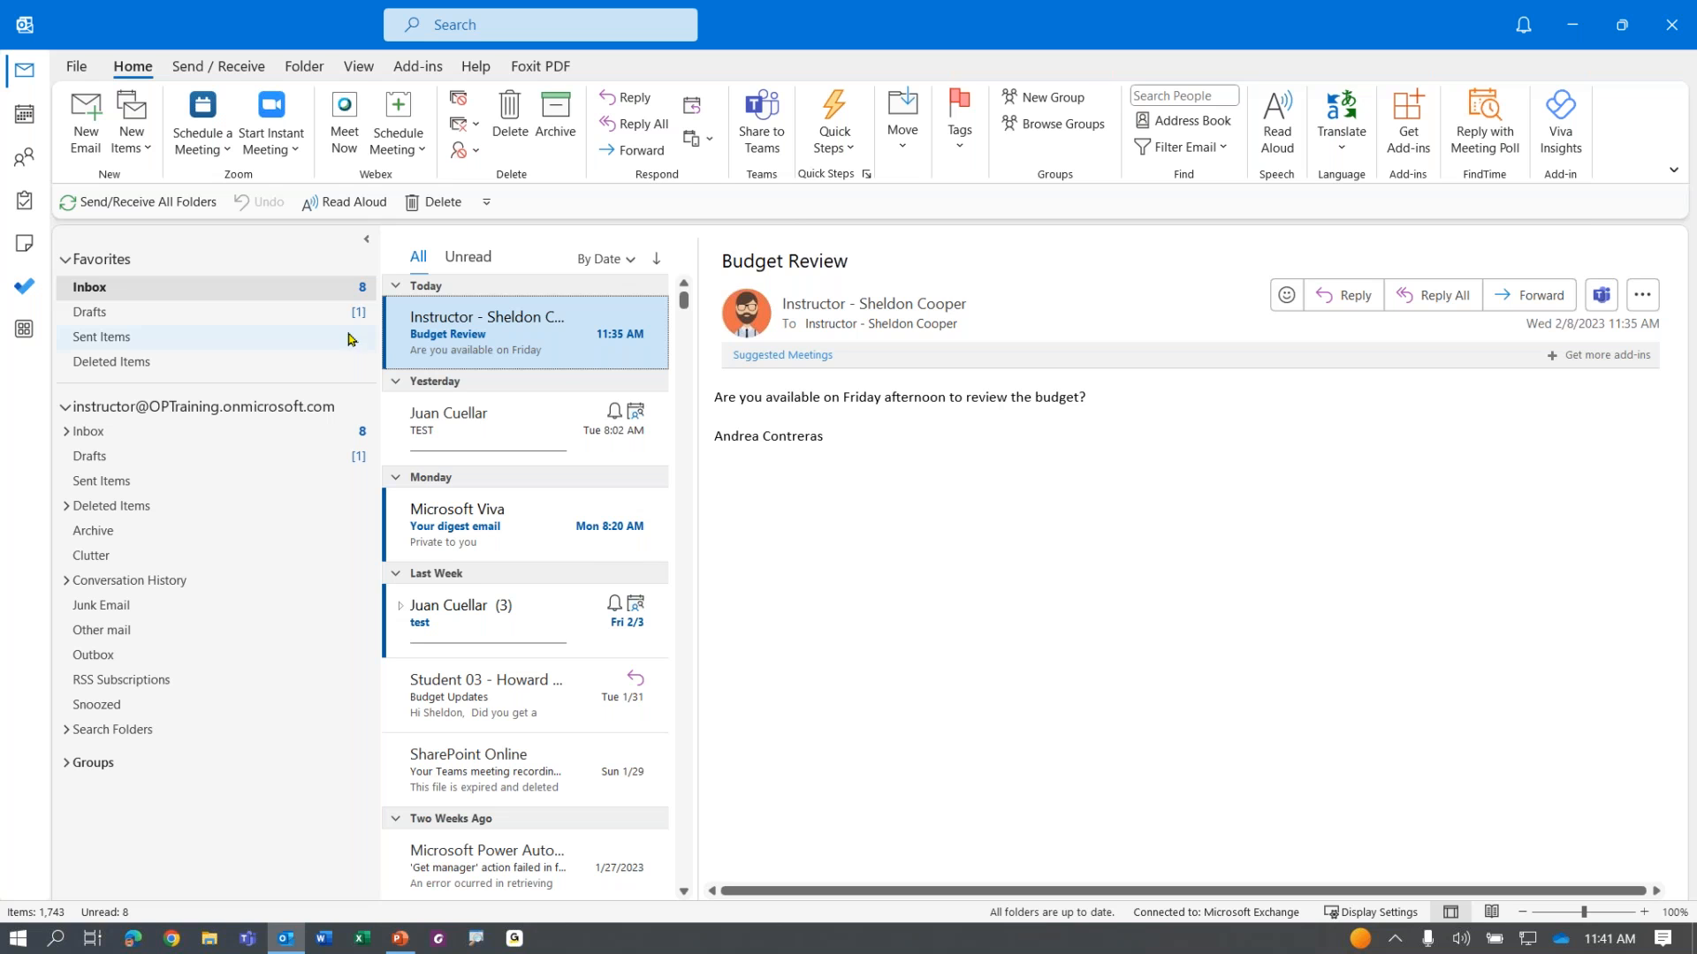
scroll(521, 442, "down", 3)
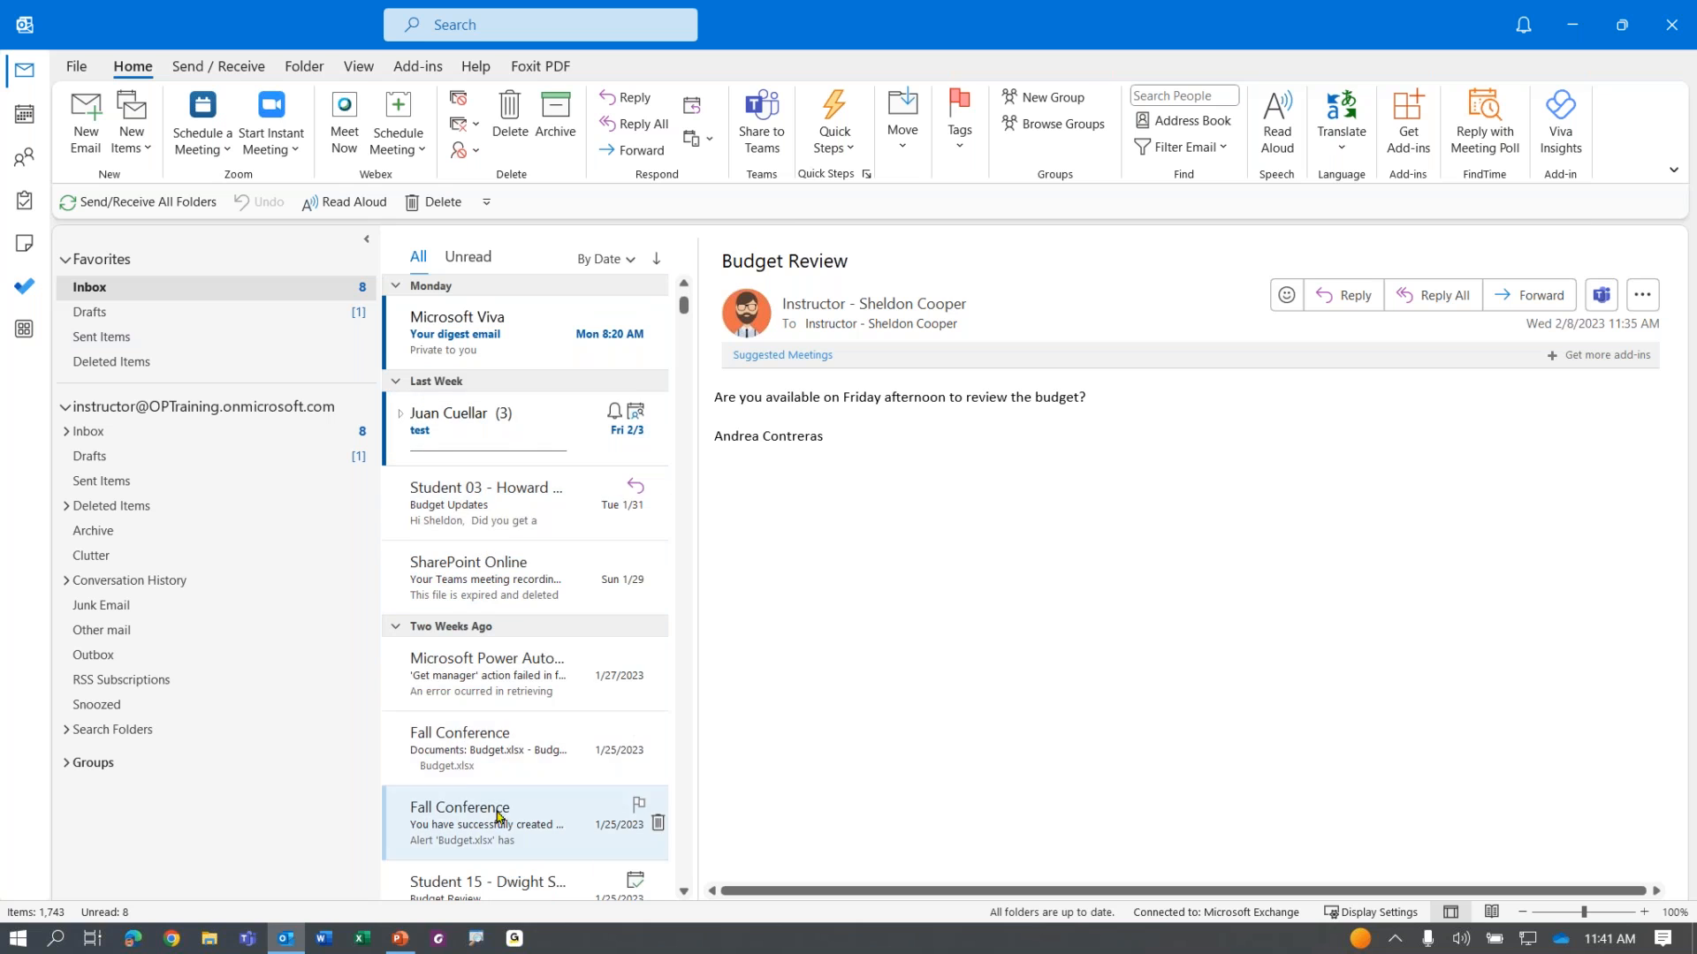
scroll(501, 556, "down", 1)
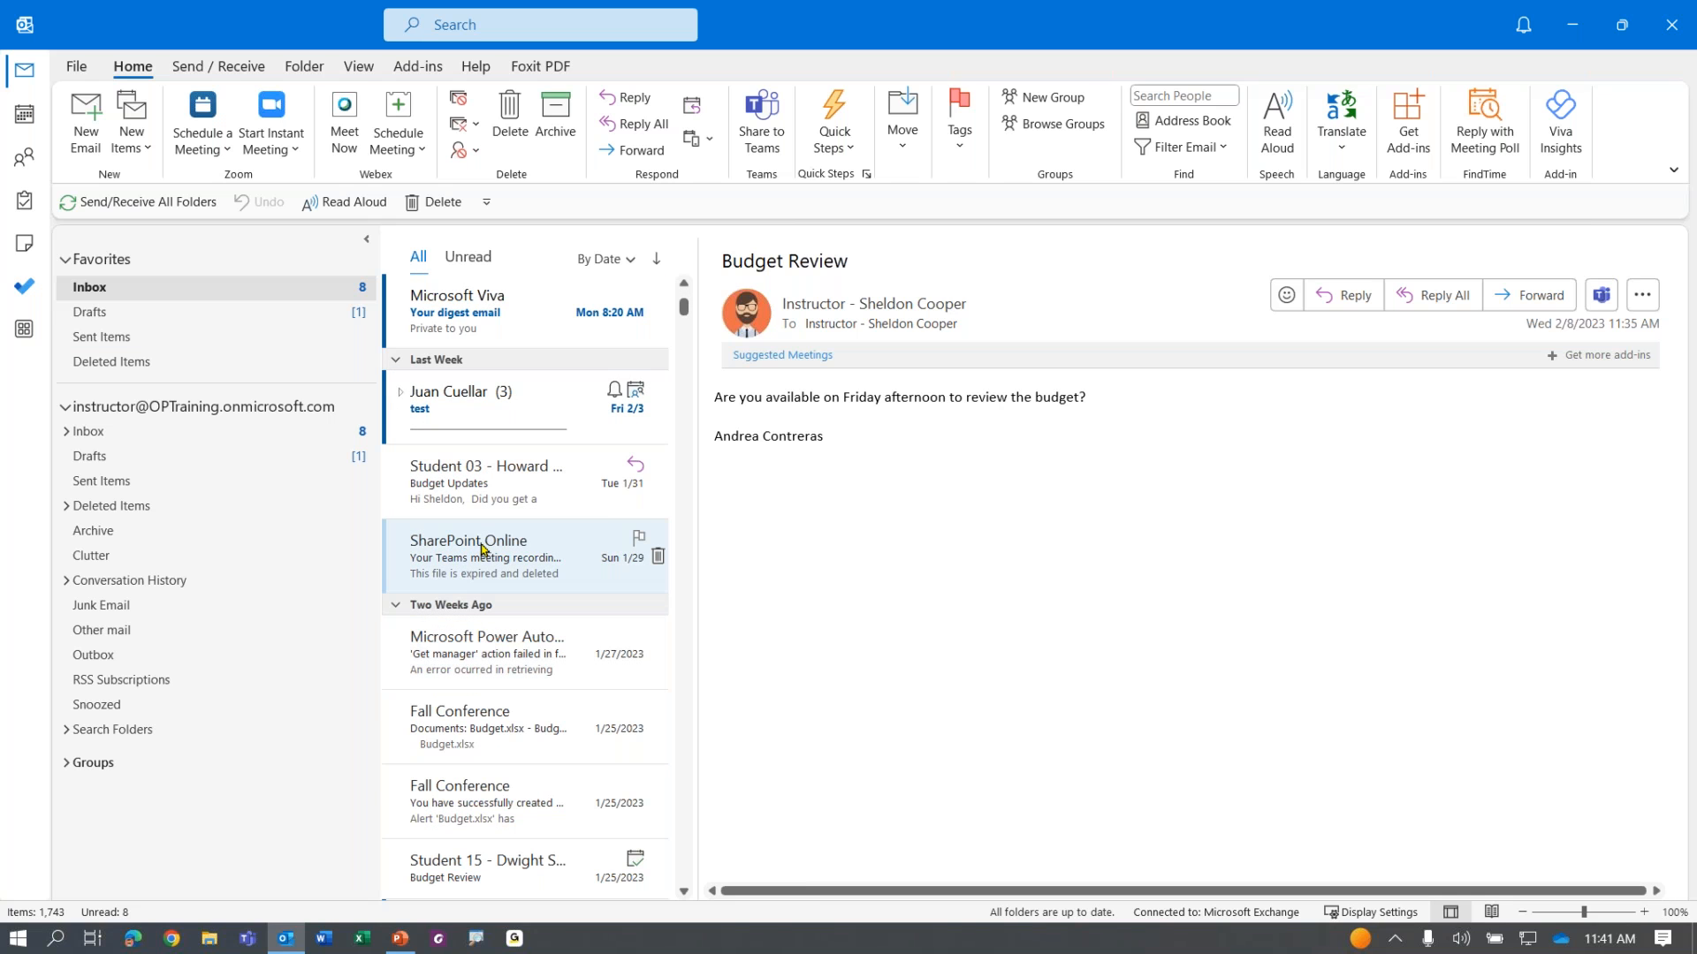
left_click(501, 487)
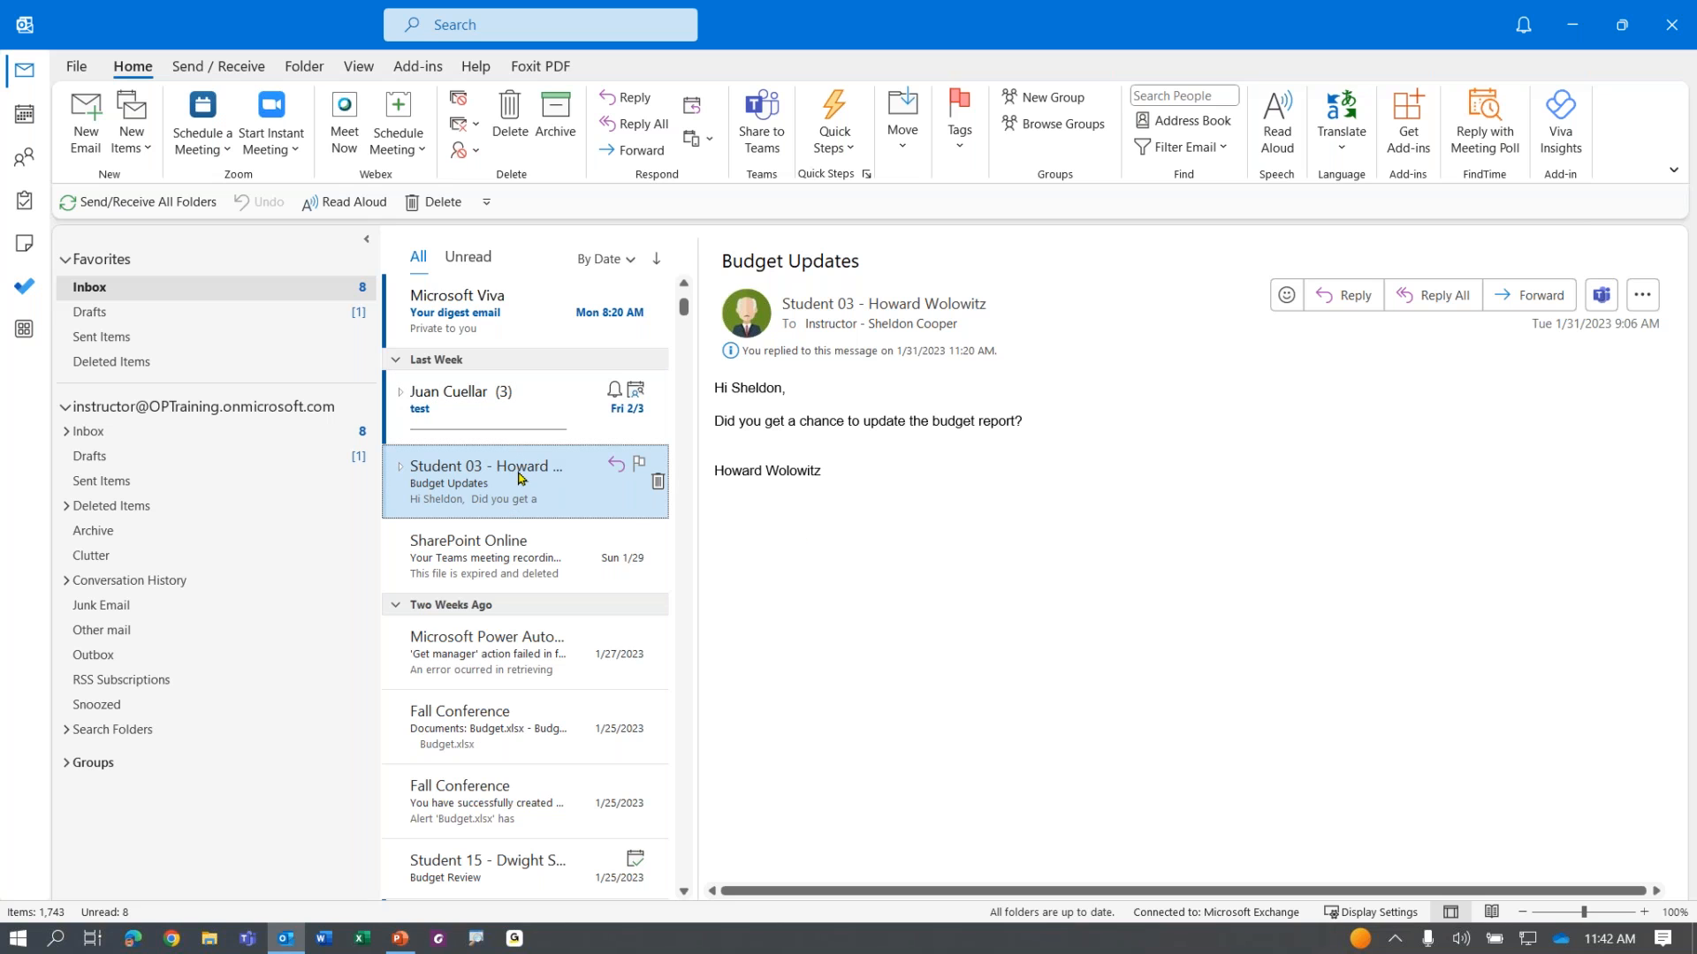
left_click(641, 464)
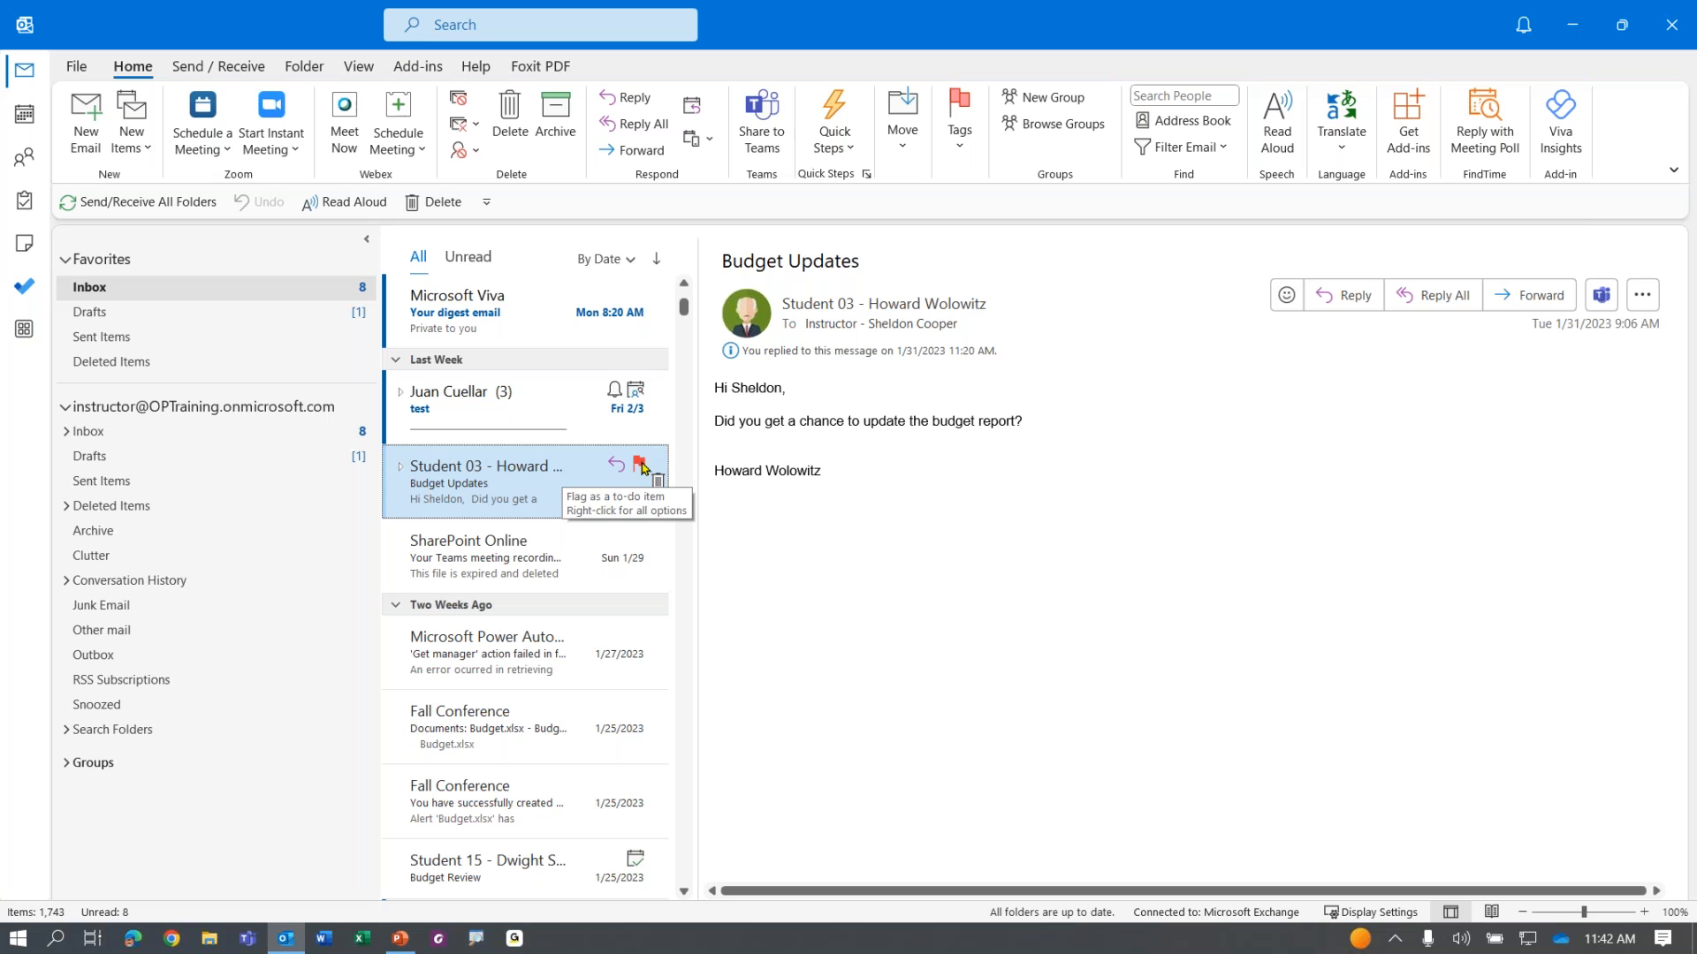
left_click(641, 464)
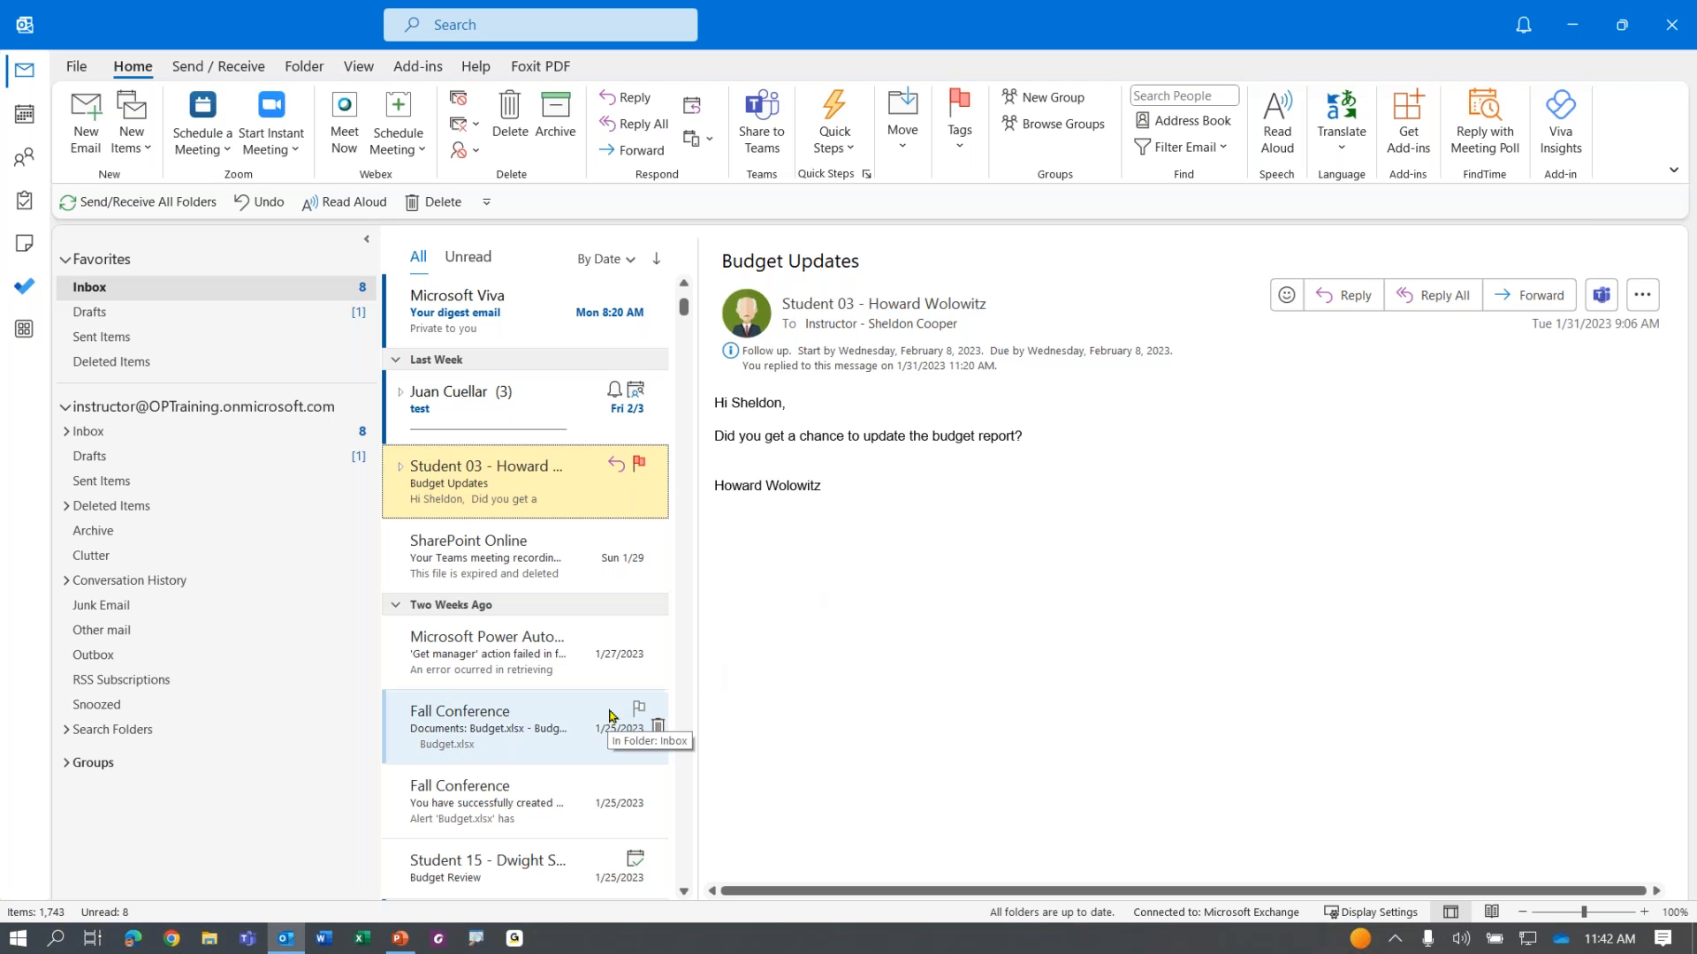
Step: Add the default follow-up flag to the 12/20/2022 Human Resource Dept group email among the older messages
scroll(561, 718, "down", 3)
scroll(561, 717, "down", 2)
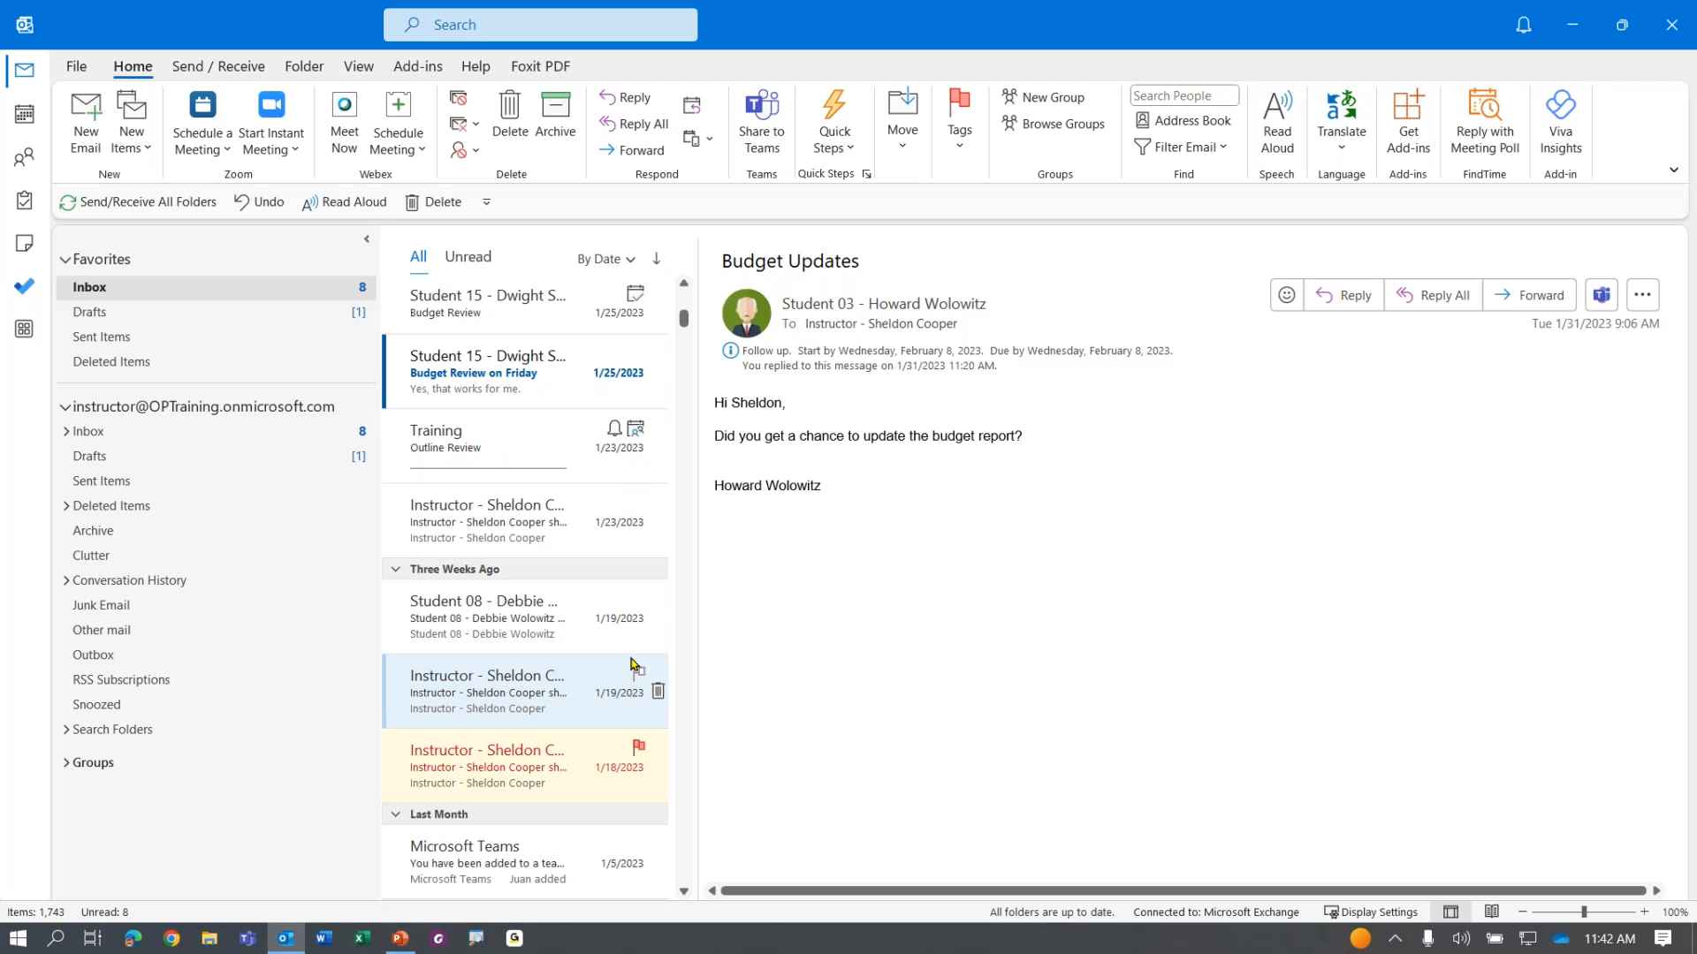
scroll(633, 665, "down", 3)
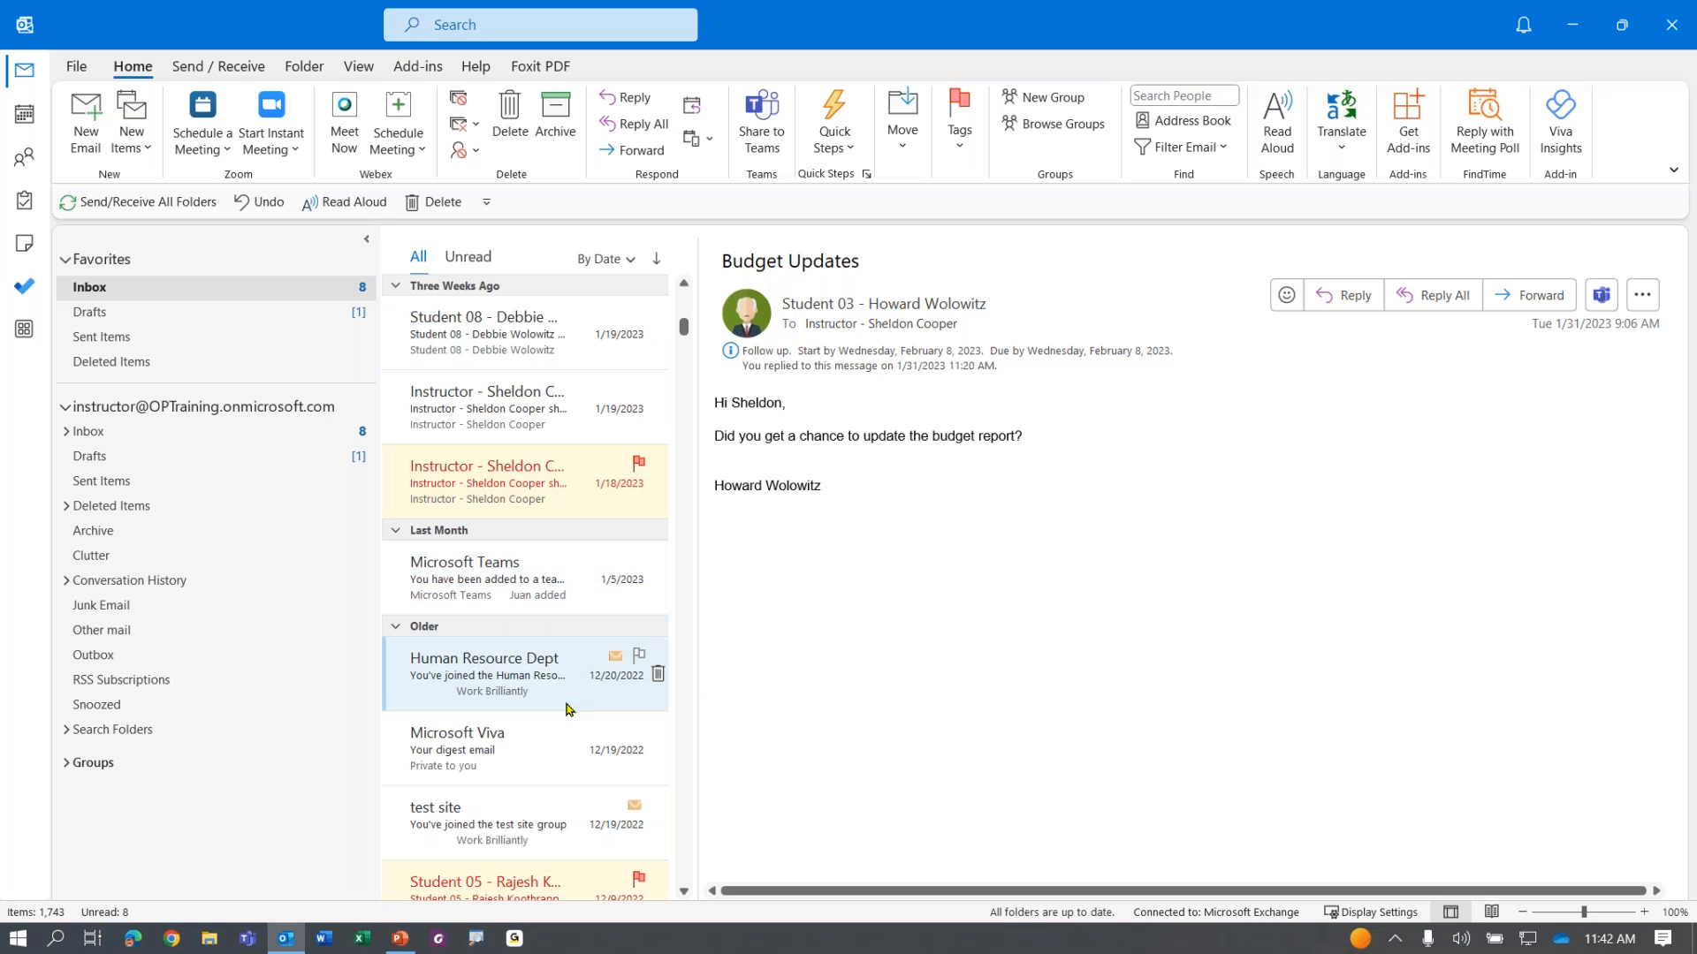
left_click(639, 655)
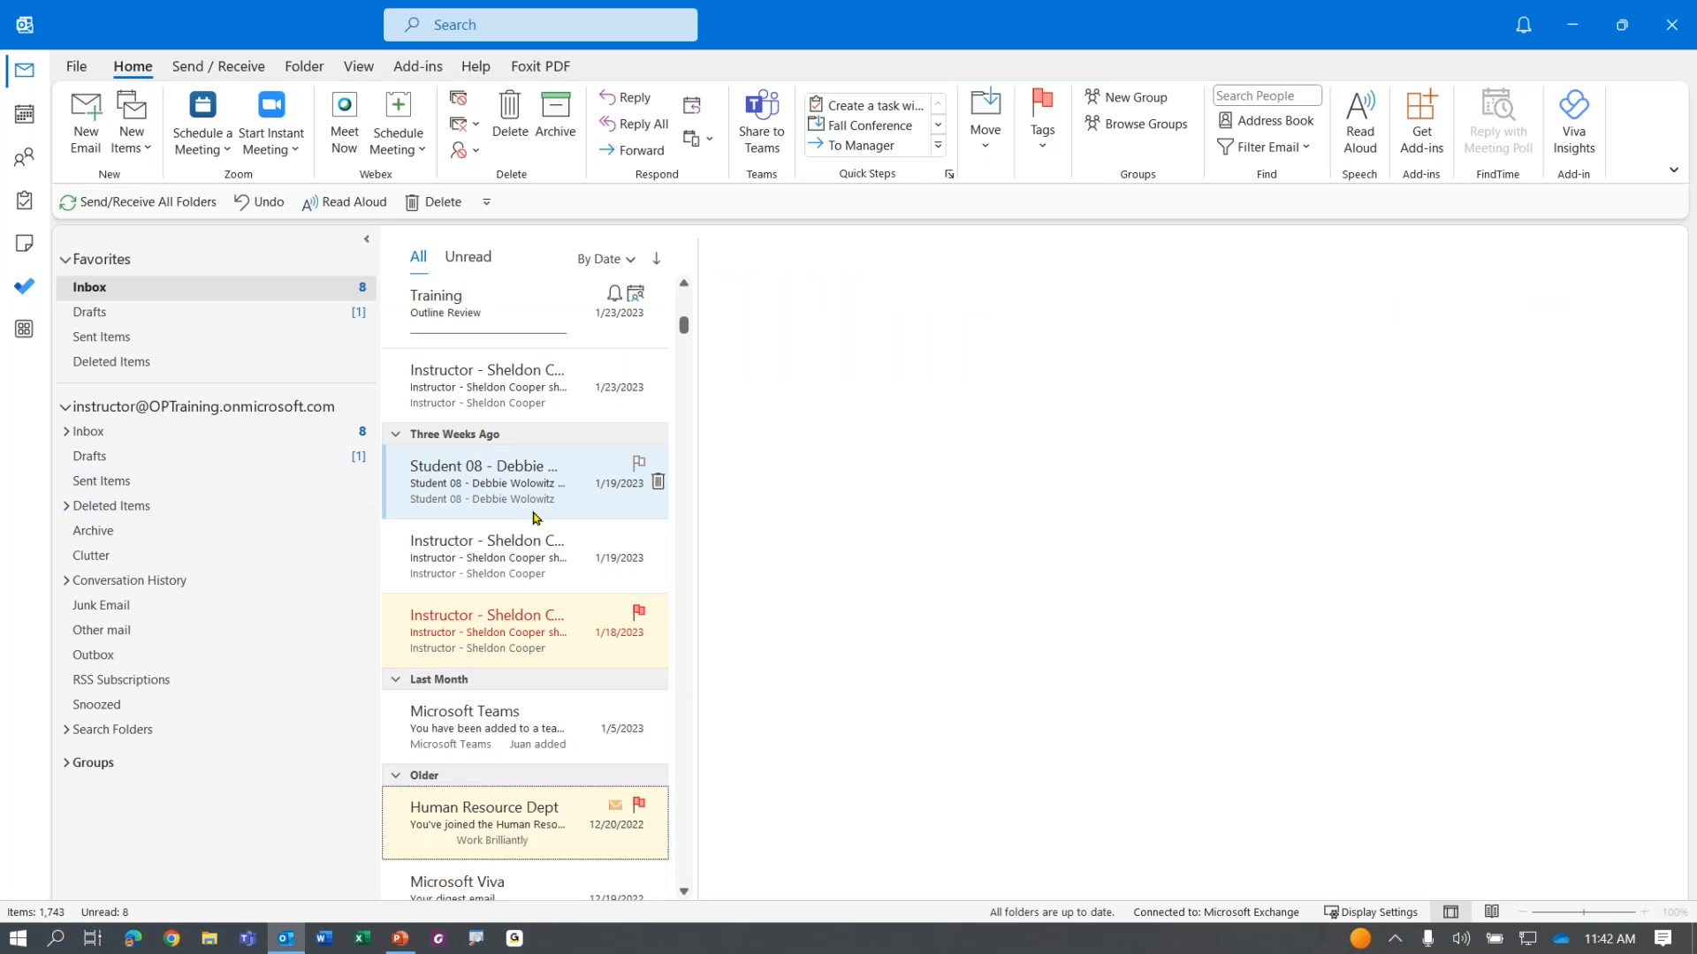
Step: Flag the 1/25/2023 Fall Conference email about the Budget.xlsx alert for follow-up Tomorrow
scroll(533, 517, "up", 4)
scroll(533, 517, "up", 5)
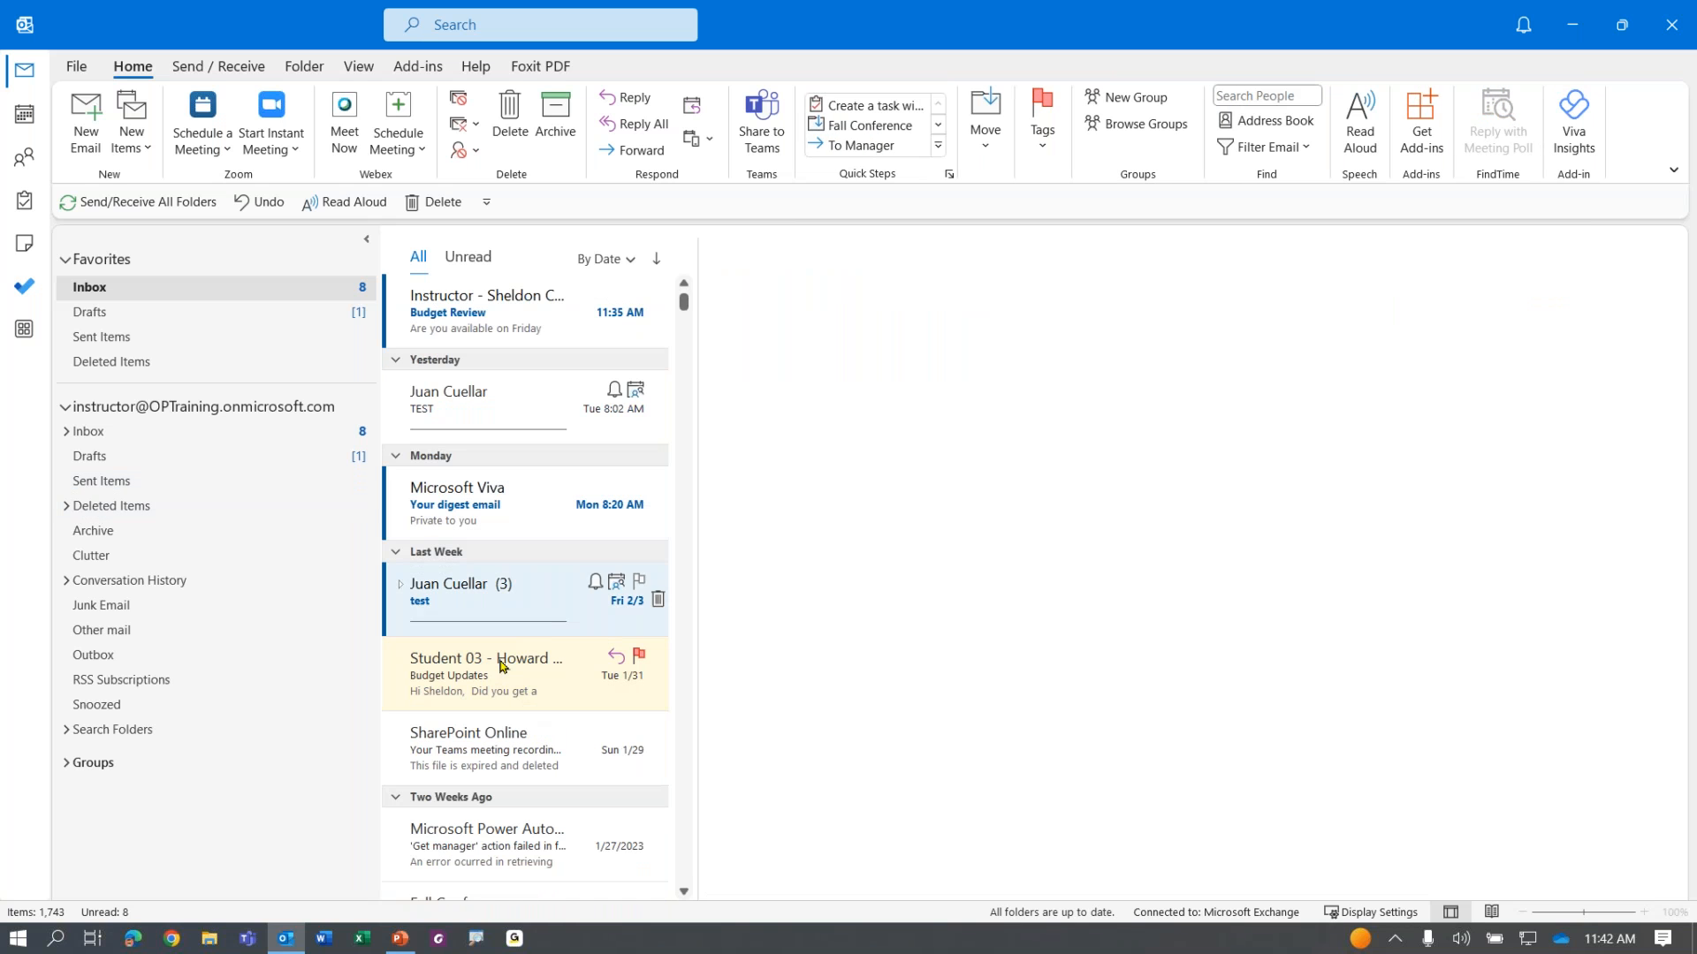
scroll(570, 654, "down", 1)
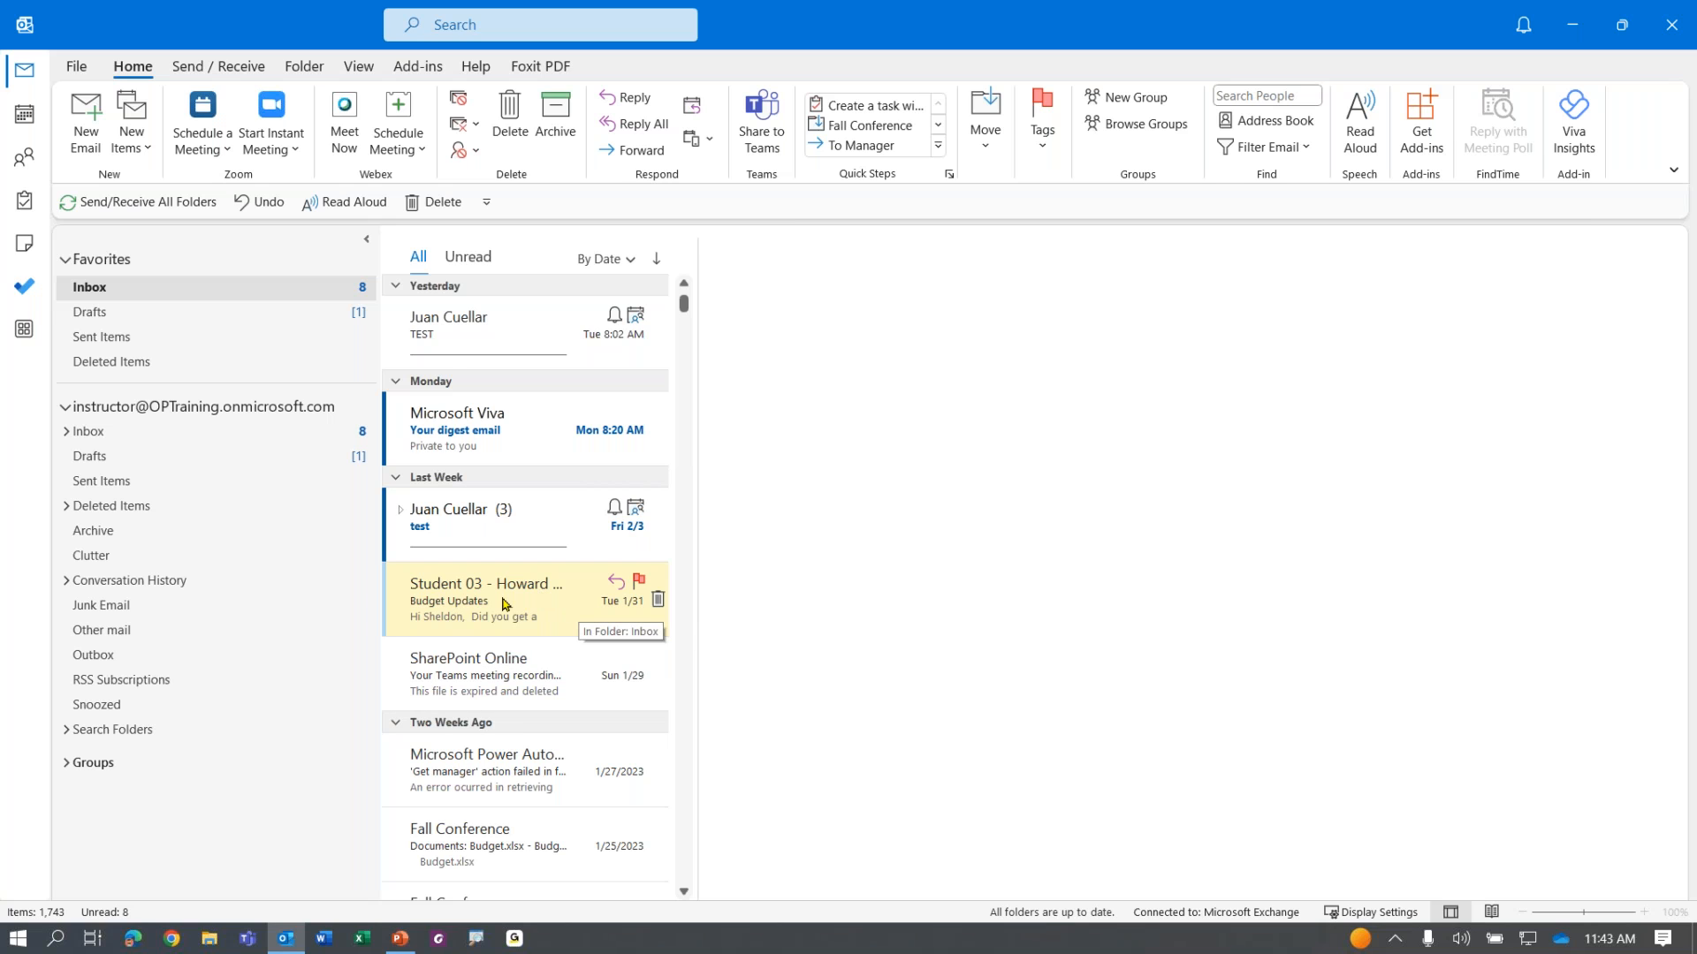
scroll(477, 705, "down", 2)
left_click(463, 823)
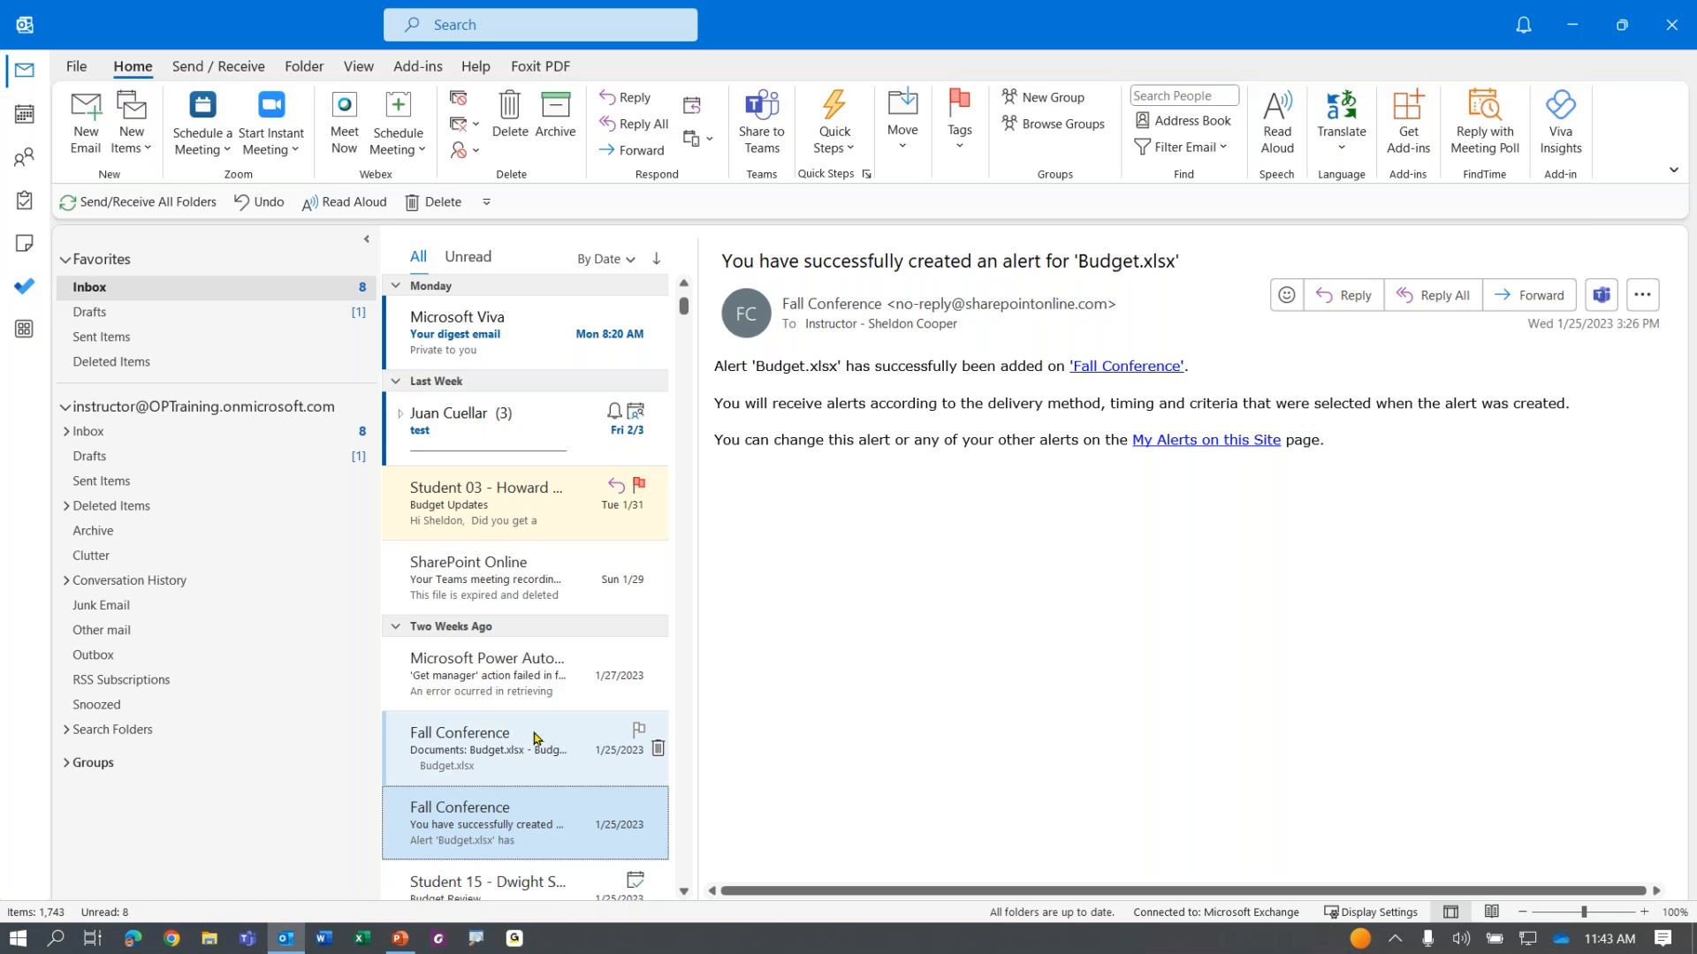
scroll(537, 738, "down", 4)
left_click(520, 690)
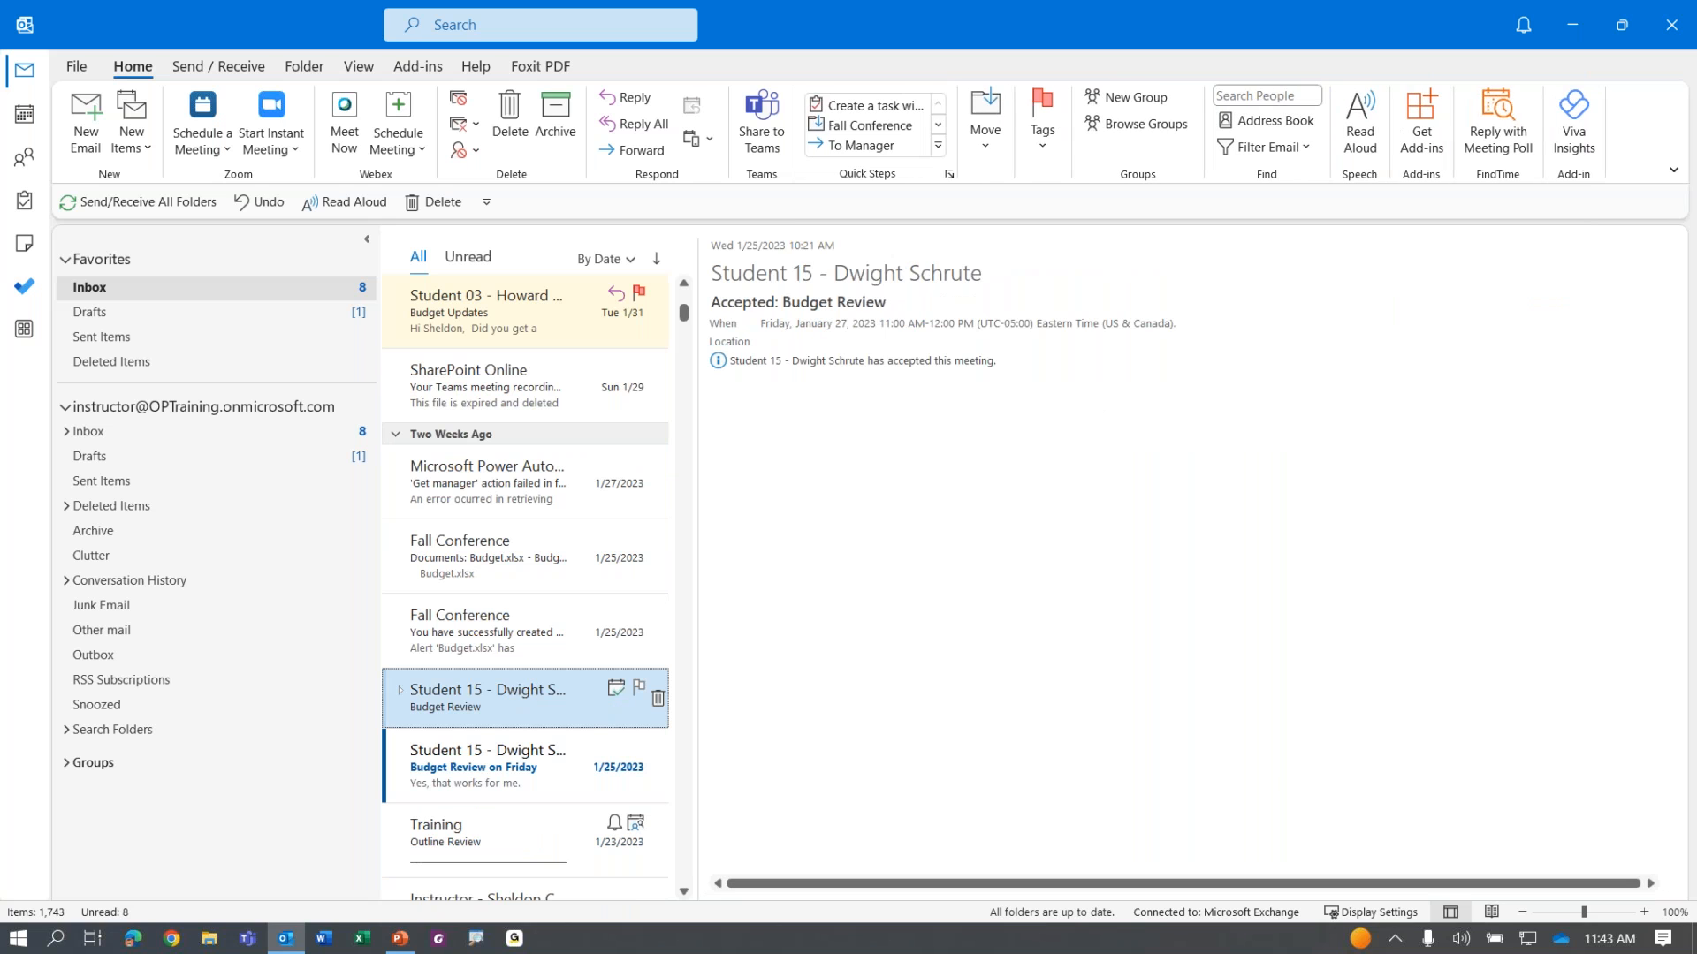
left_click(539, 624)
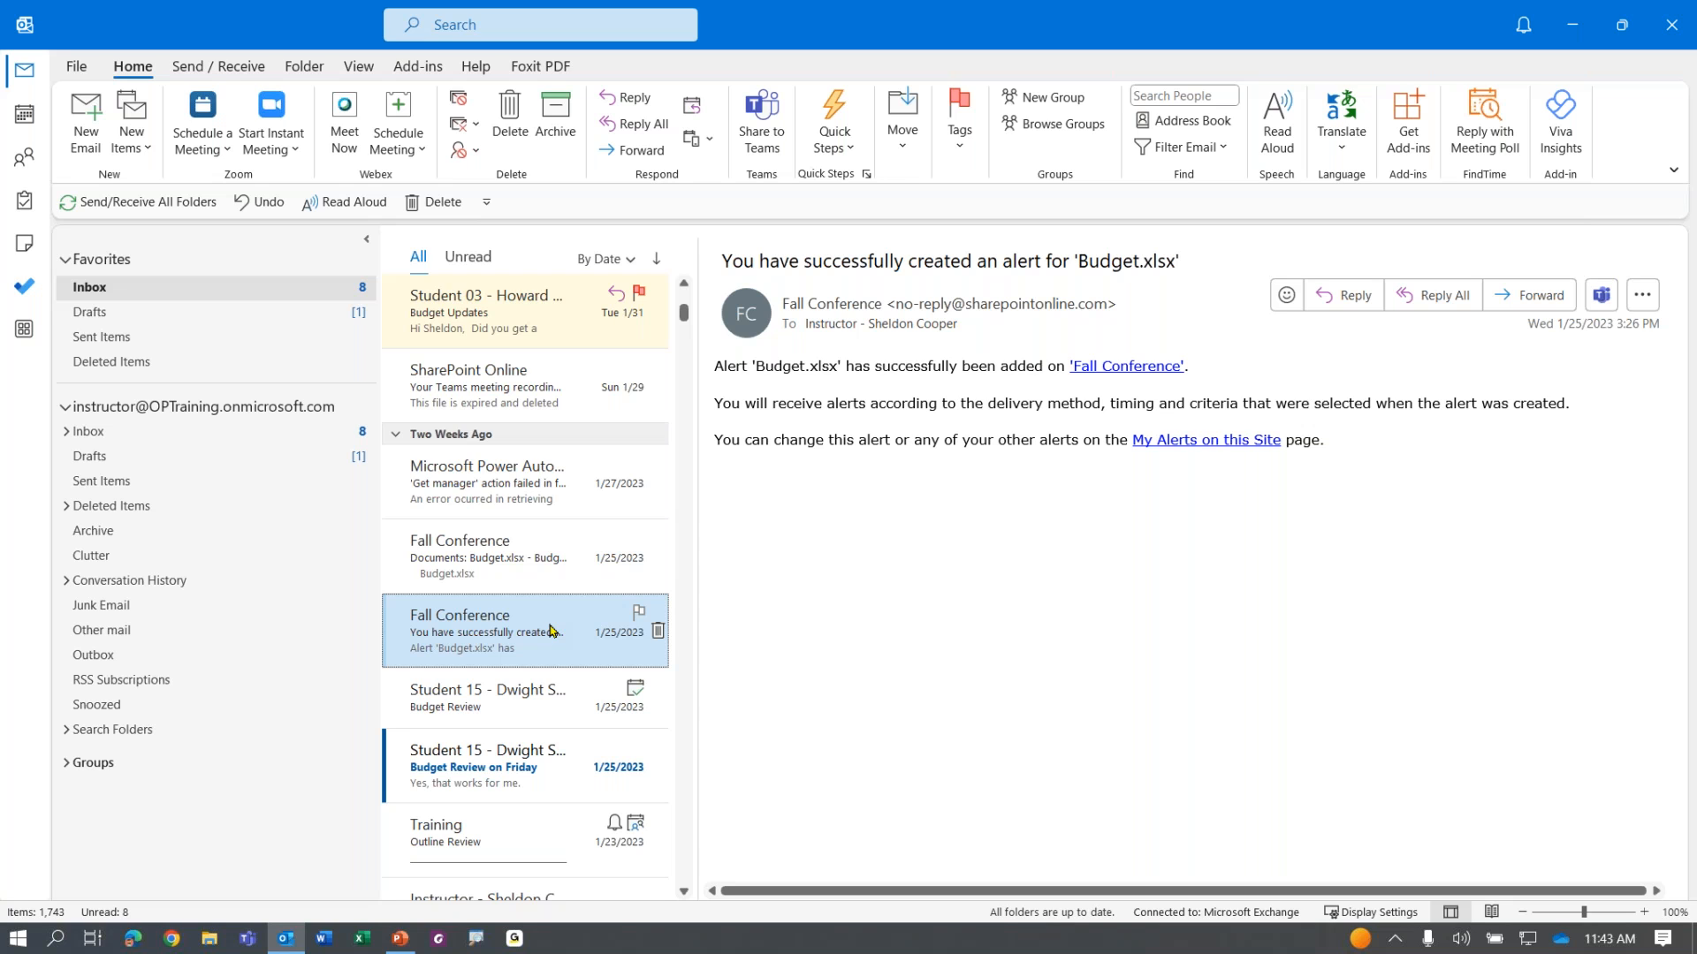
left_click(639, 613)
right_click(641, 616)
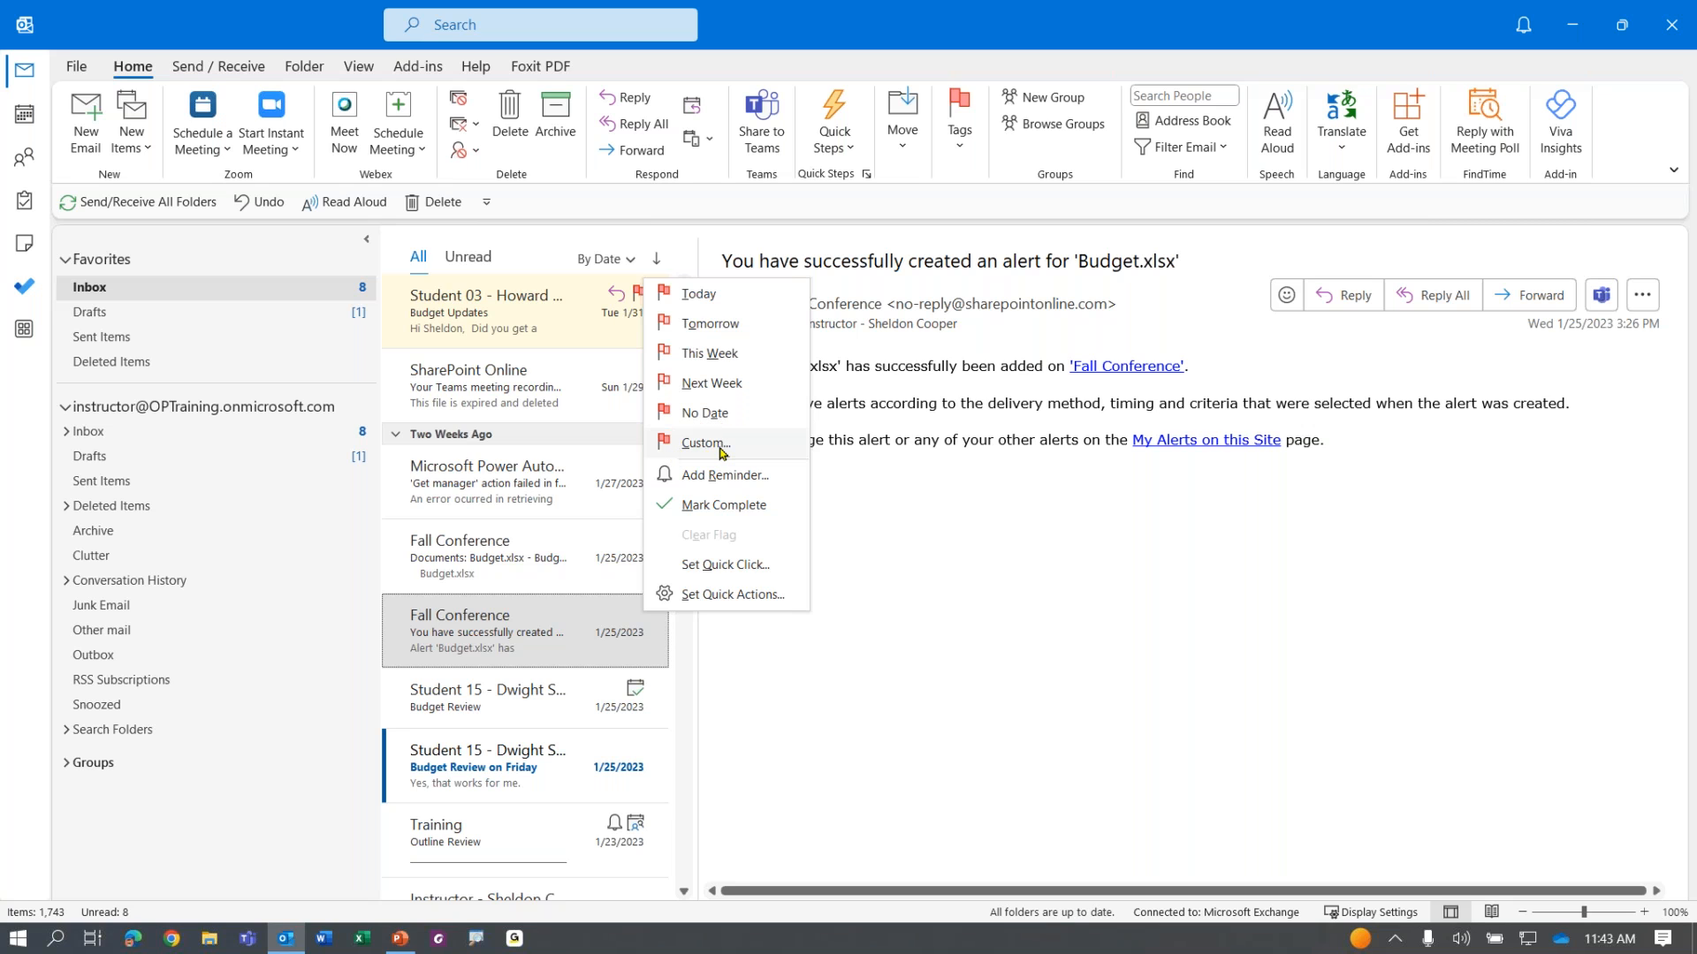
left_click(730, 334)
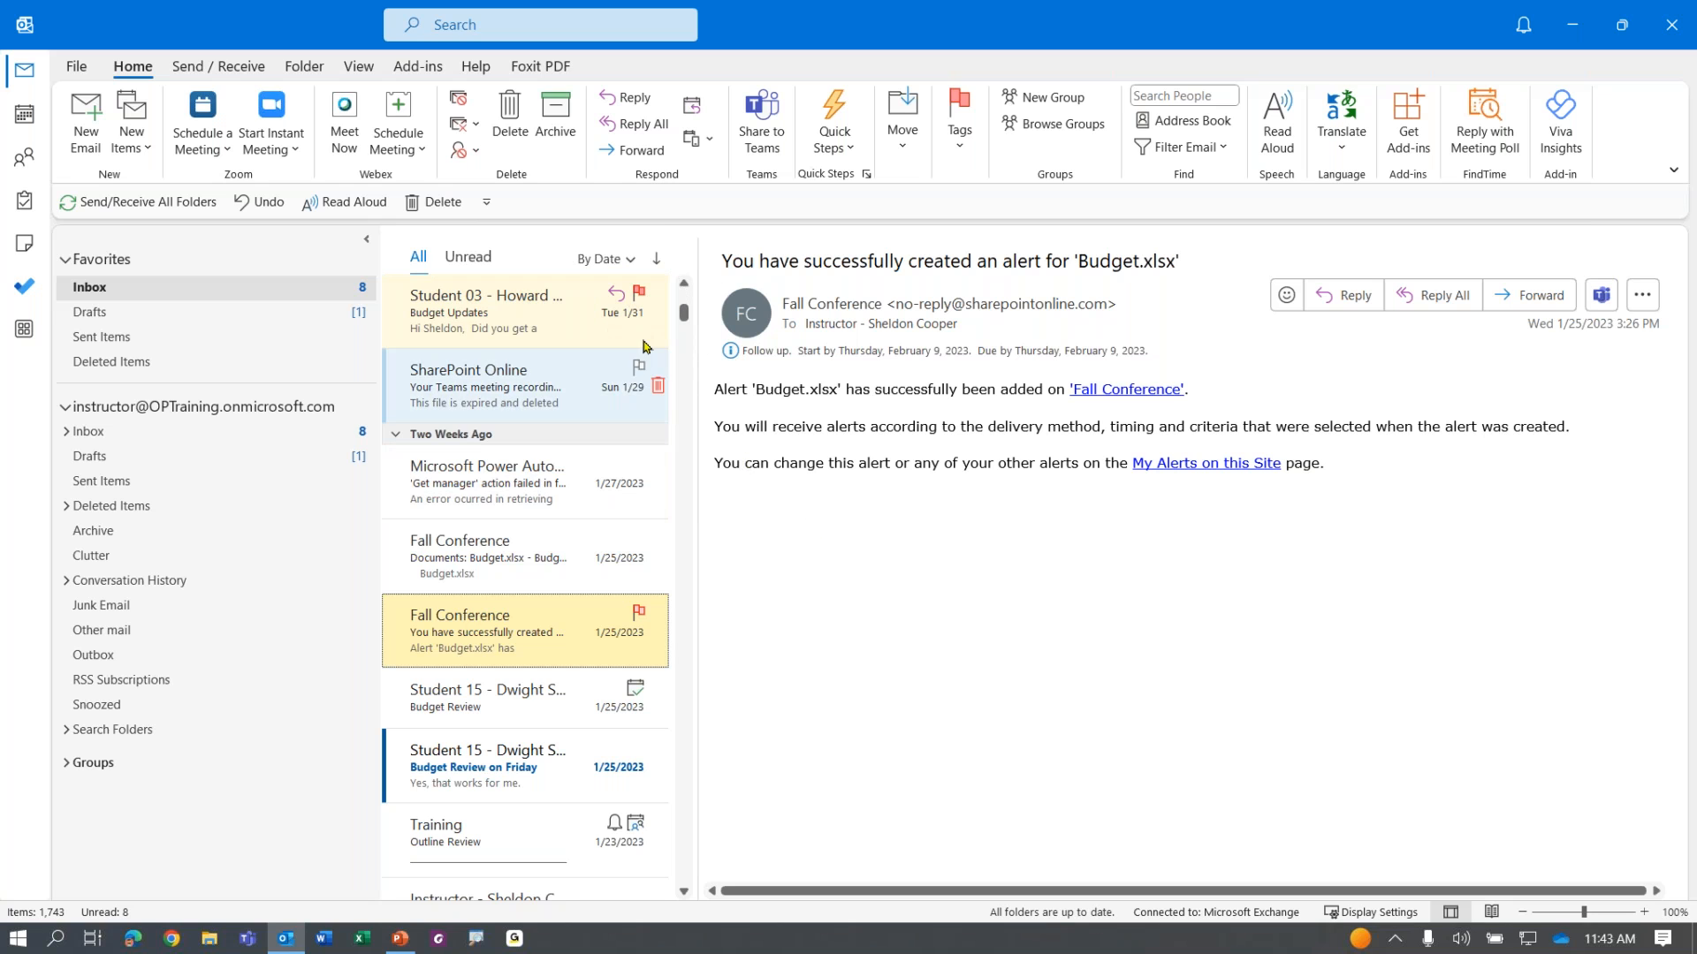
Step: Change the follow-up flag on the Fall Conference alert email to Next Week
key("ctrl")
key("ctrl")
right_click(638, 621)
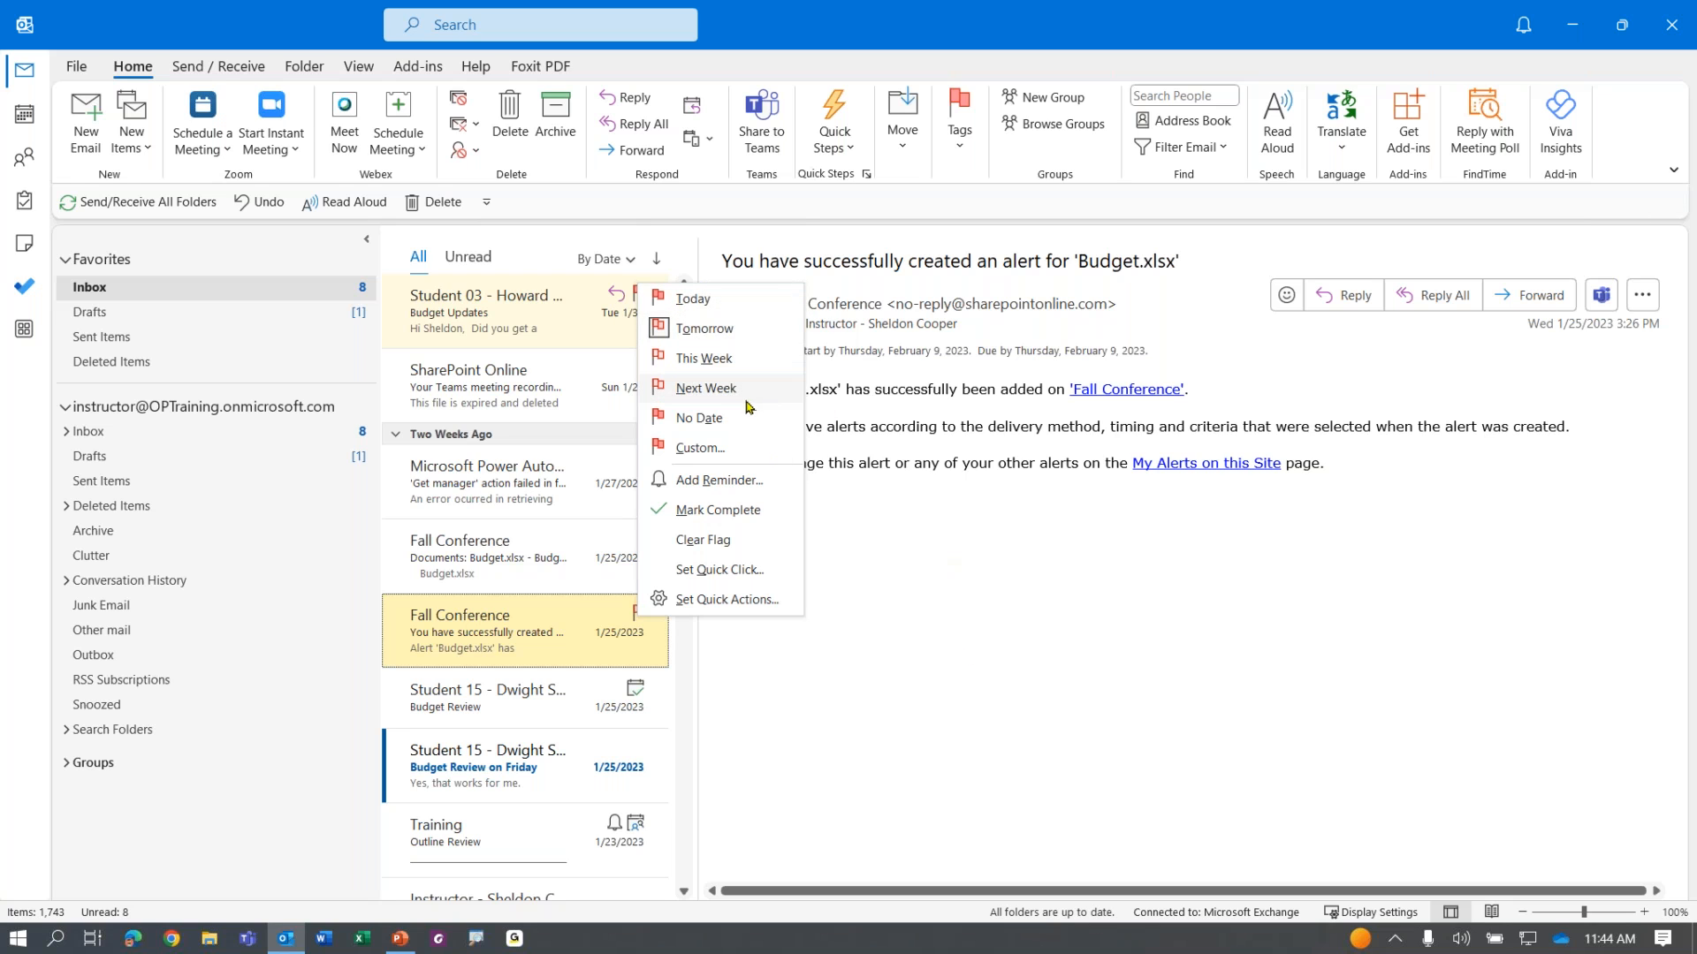
left_click(690, 389)
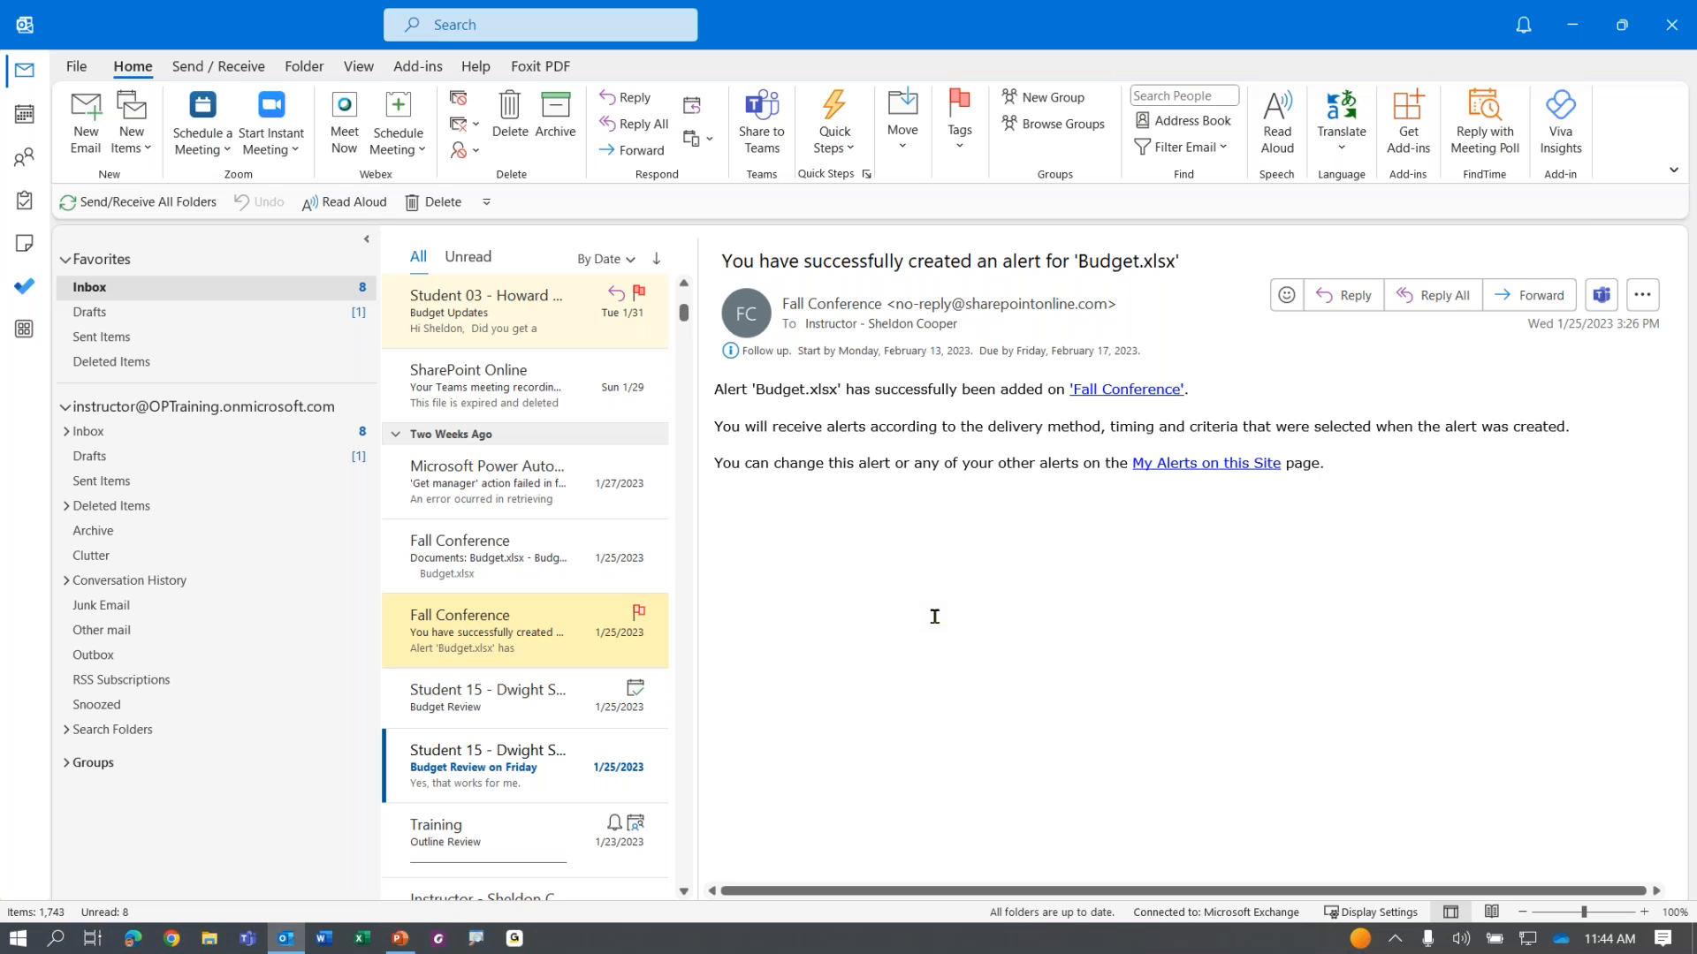
Step: Open the reminder settings for the 12/5/2022 Microsoft Viva digest email's flag and review the Flag to choices, keeping Follow up
scroll(497, 576, "down", 10)
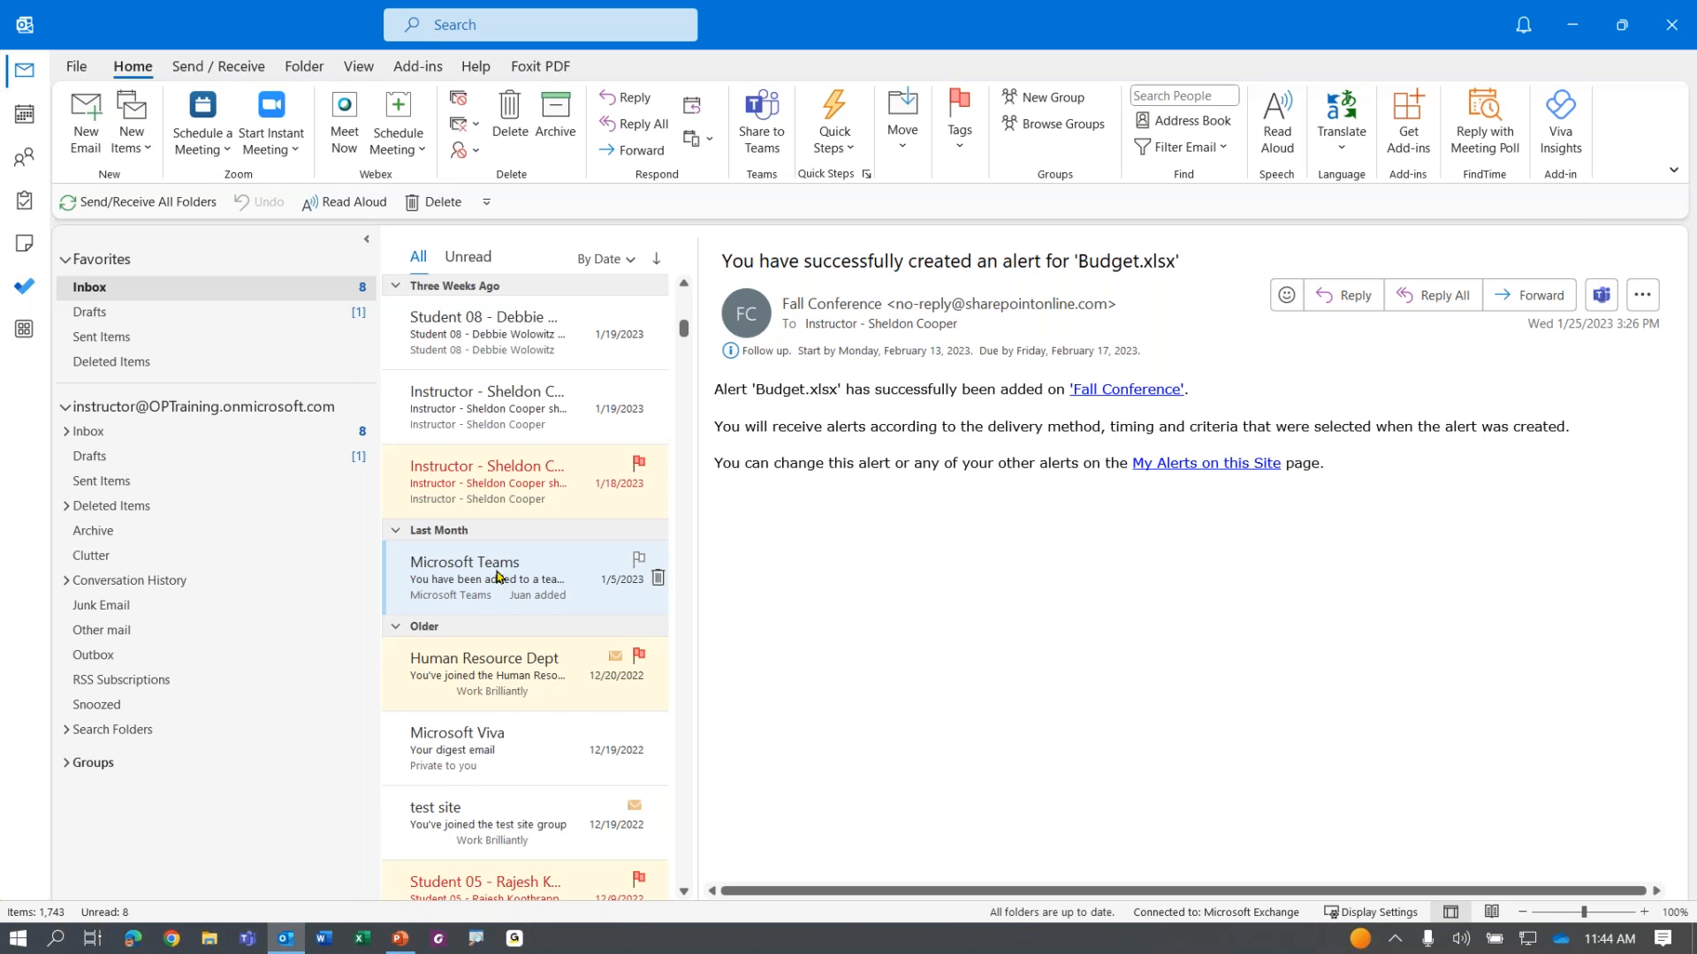
scroll(497, 576, "down", 10)
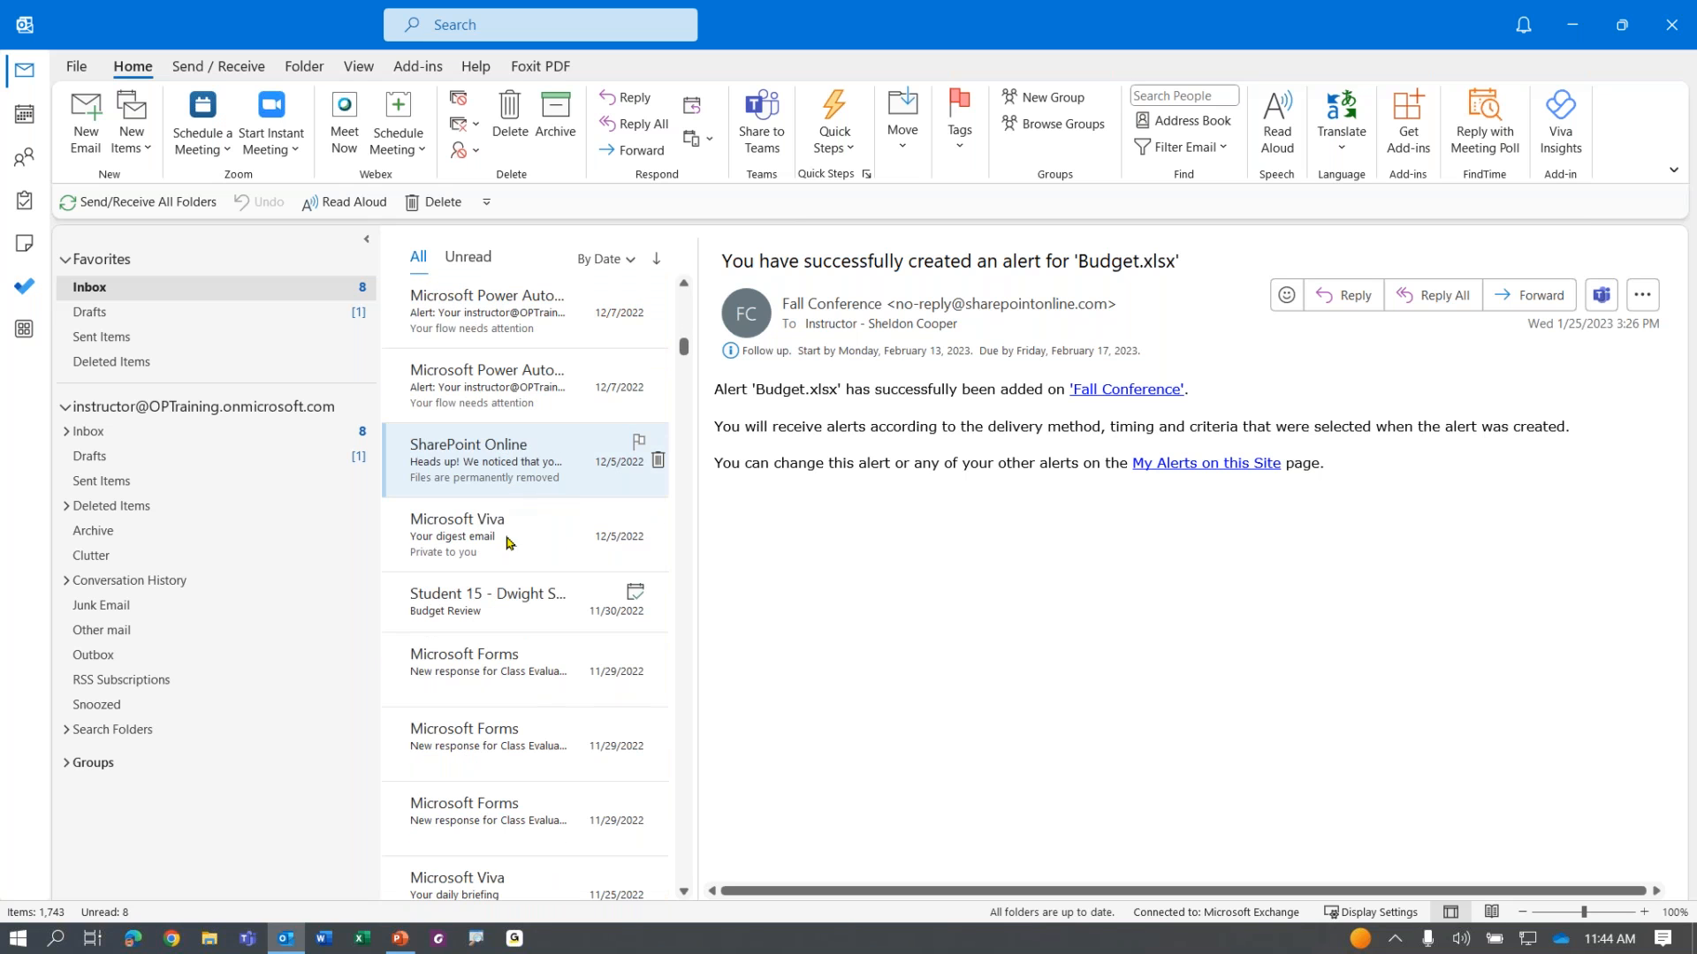
left_click(555, 528)
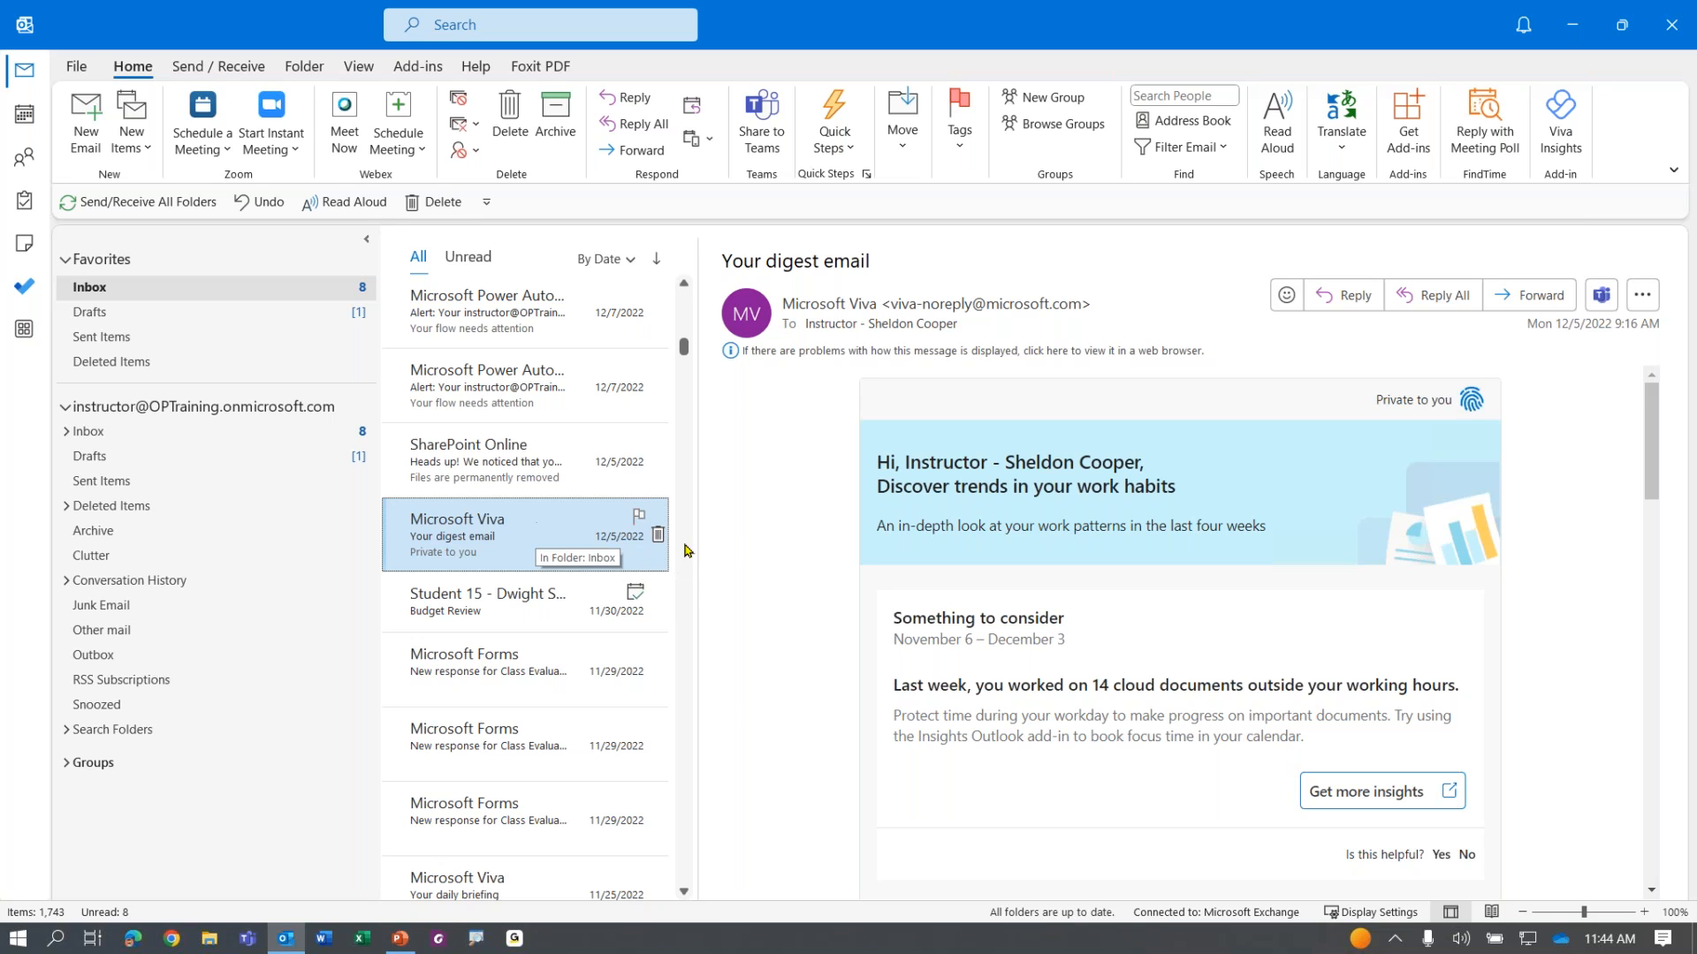
left_click(638, 520)
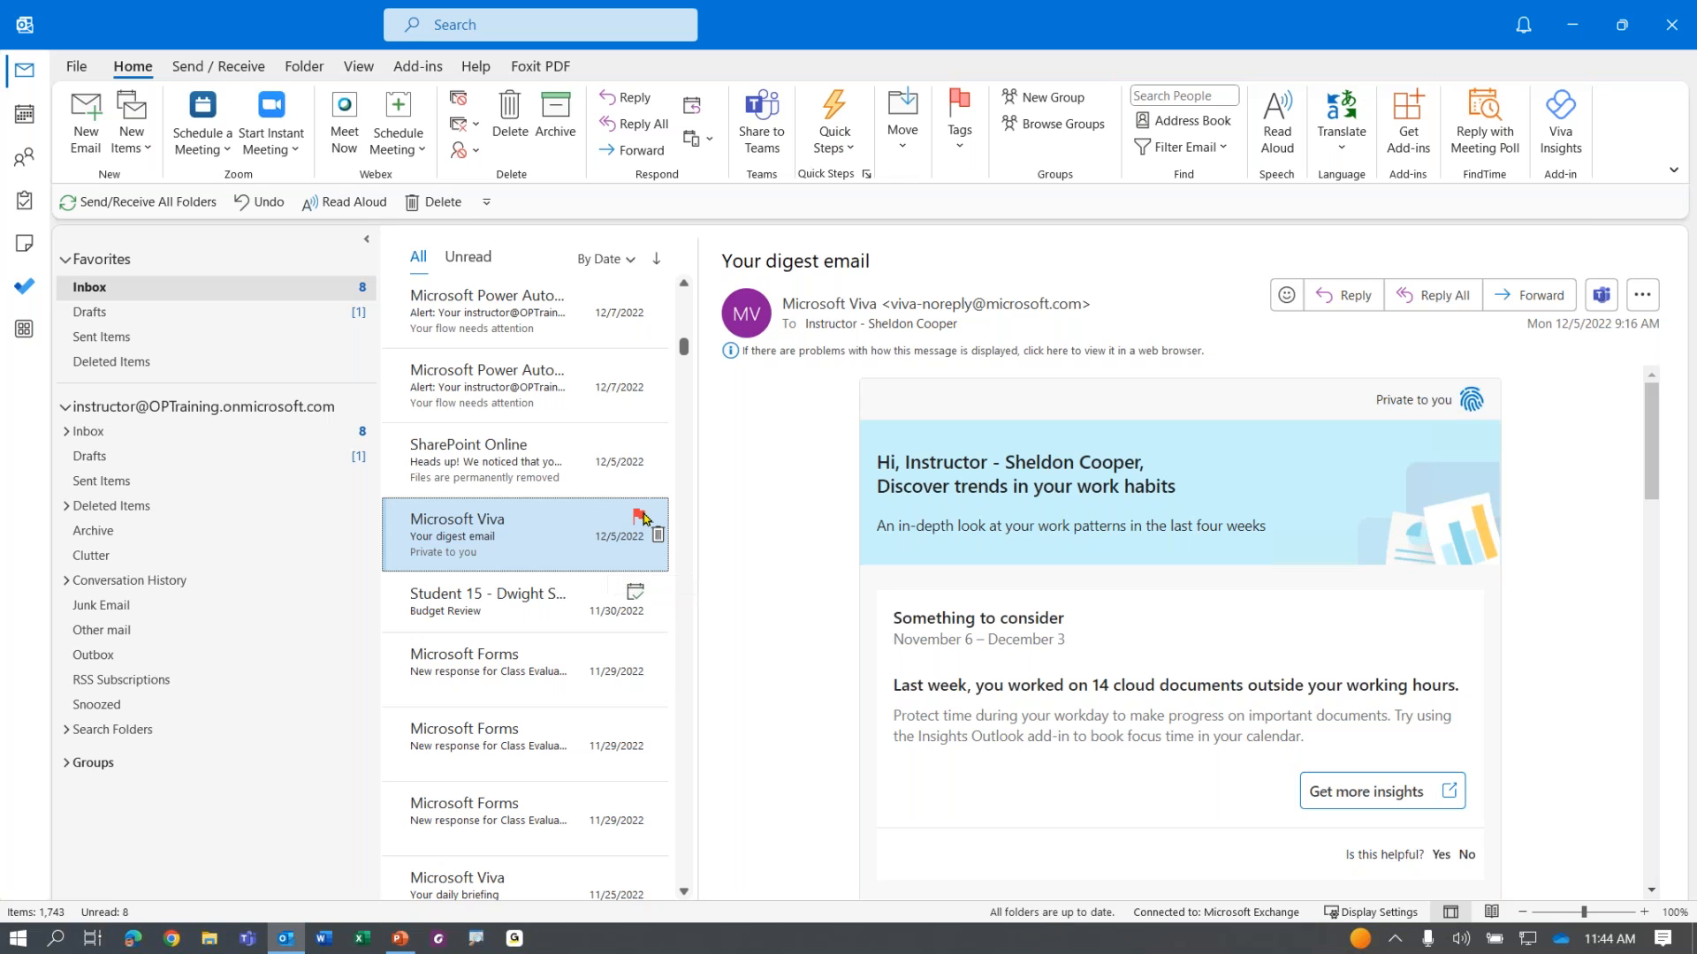
right_click(644, 518)
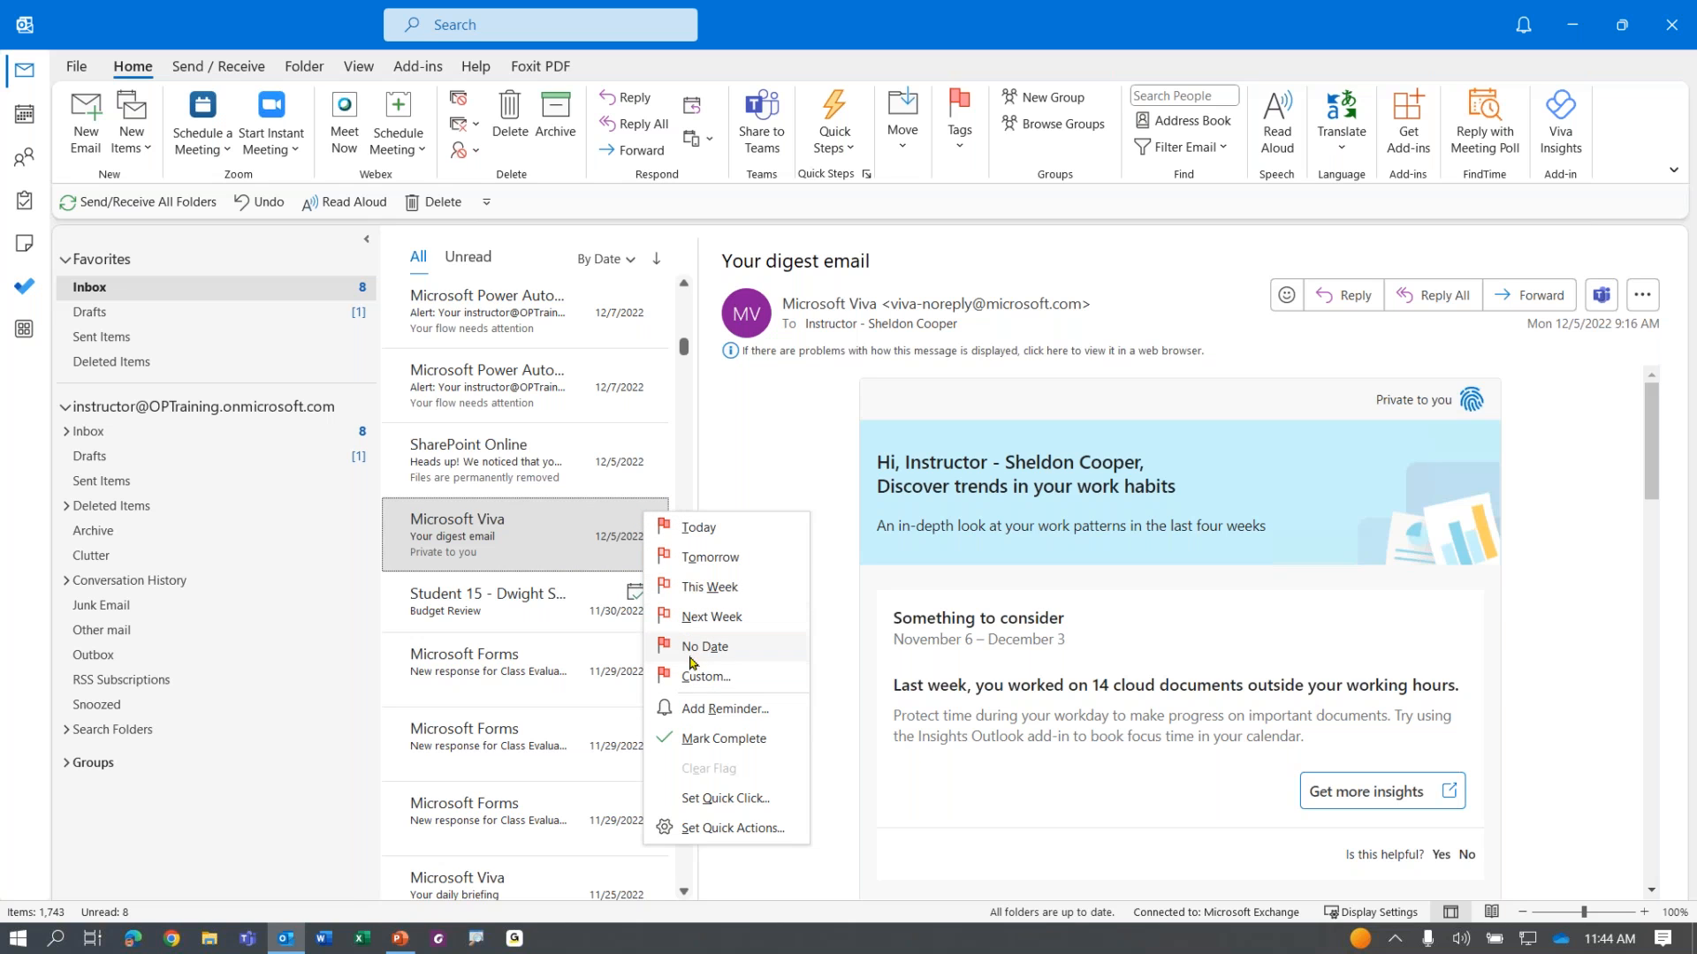
left_click(704, 717)
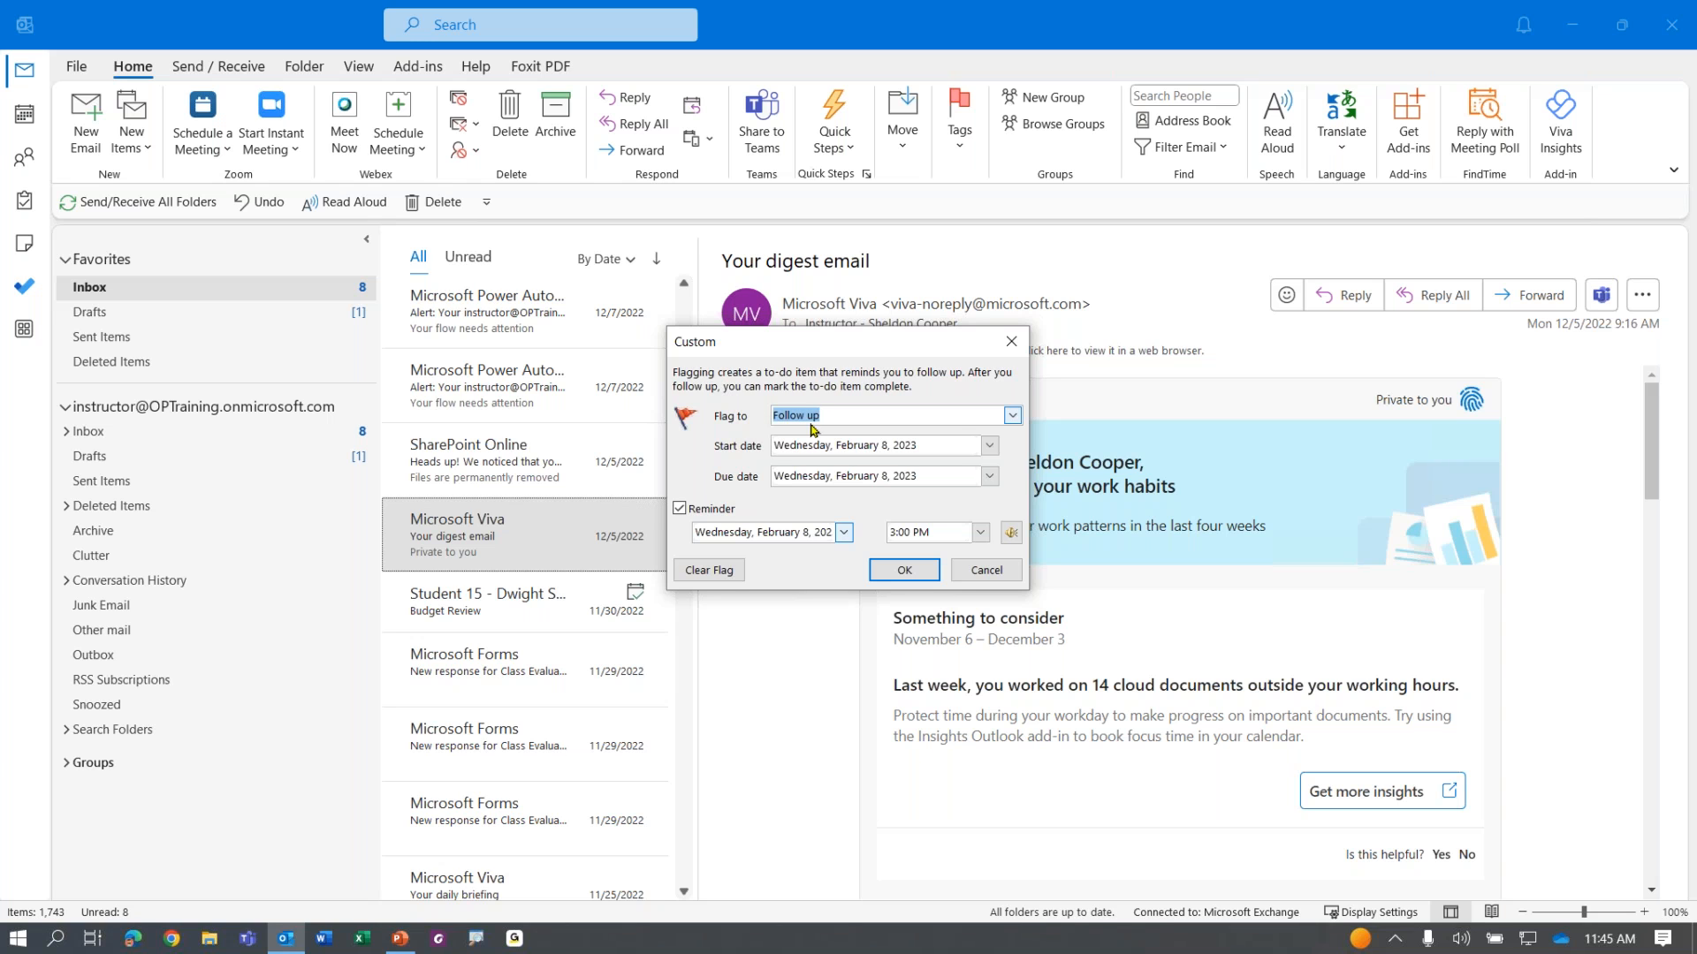
left_click(1012, 415)
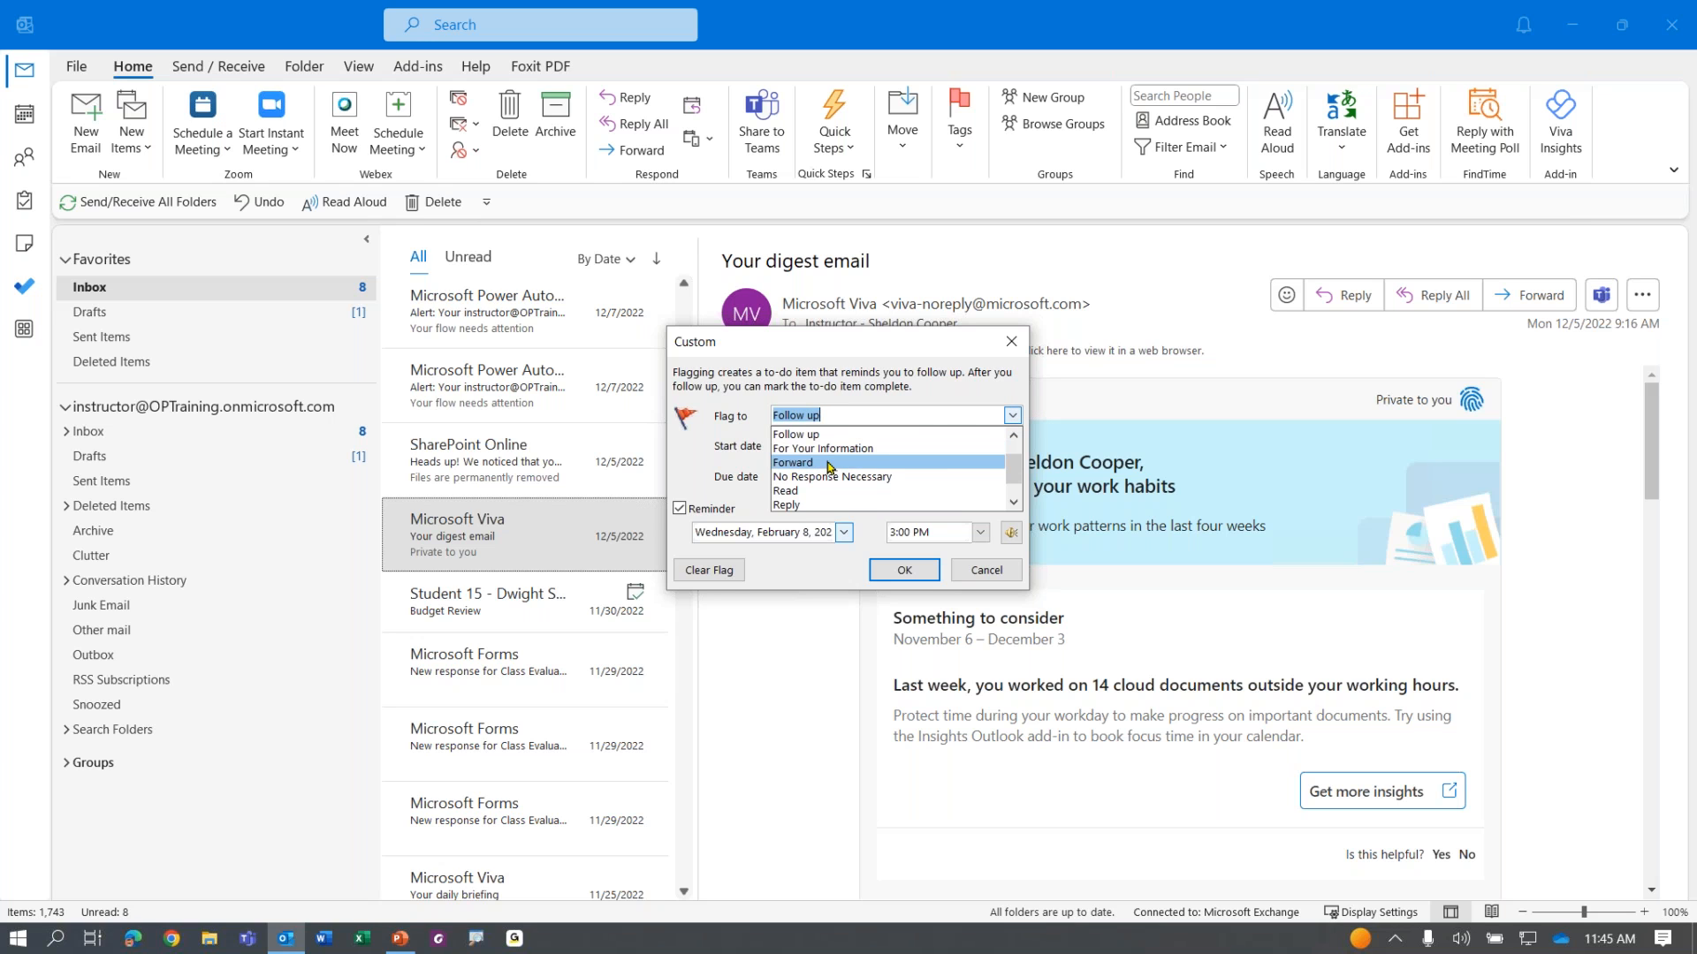
scroll(818, 504, "down", 1)
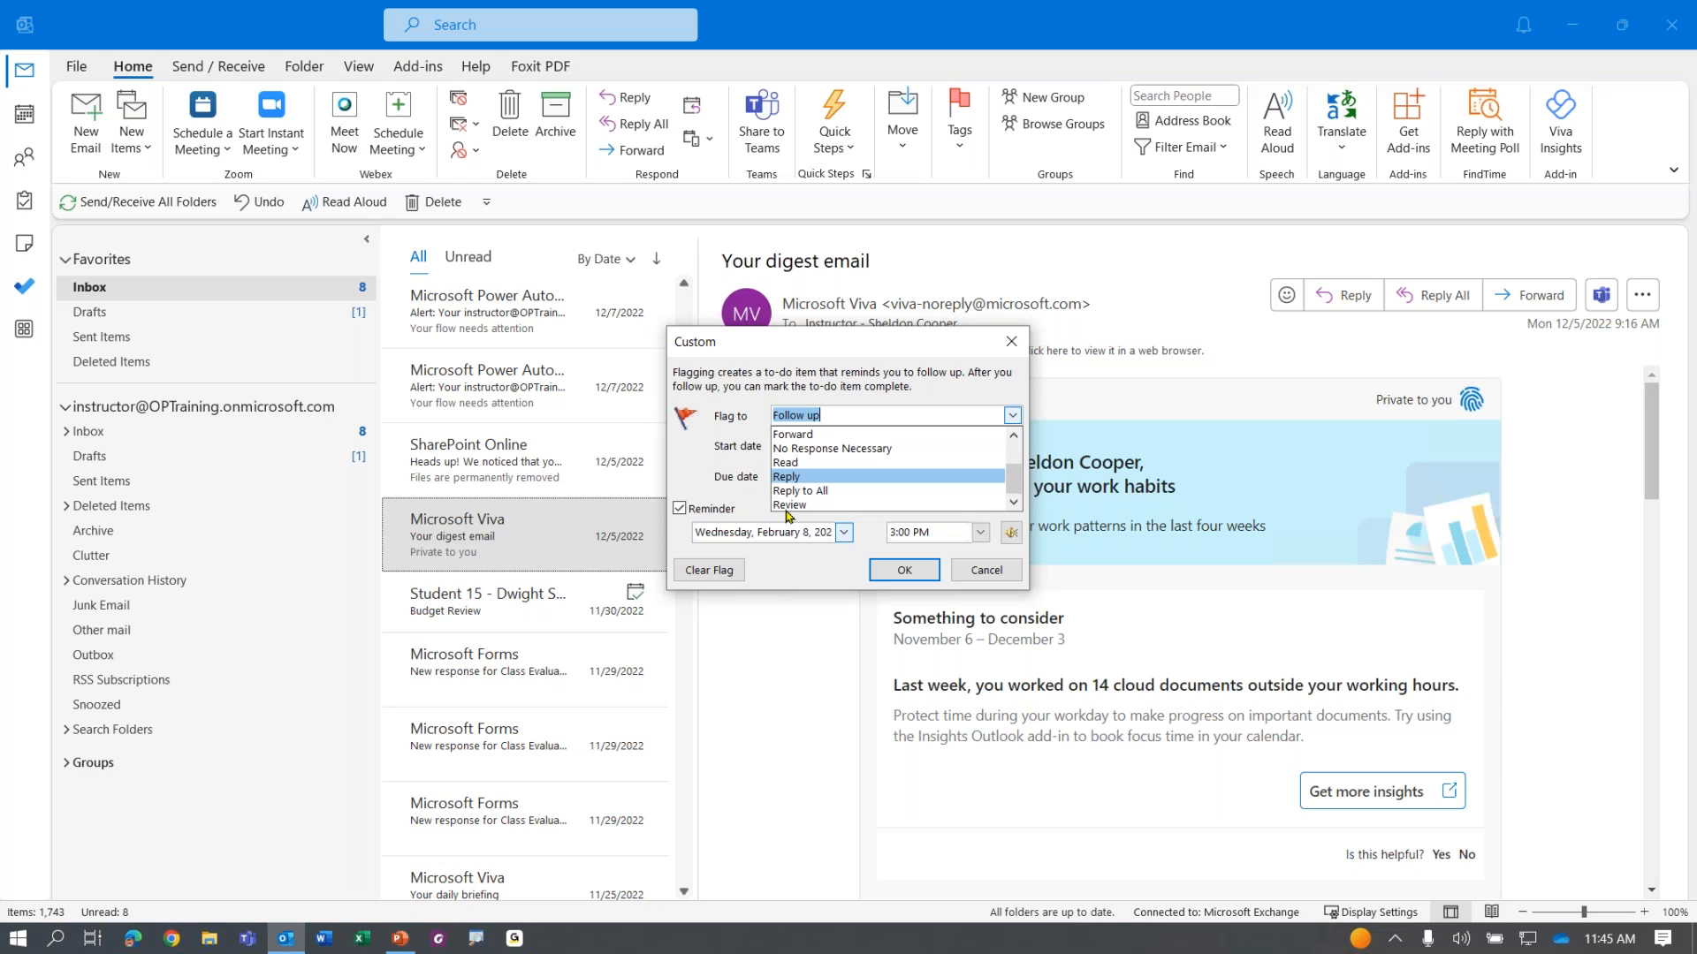
left_click(713, 452)
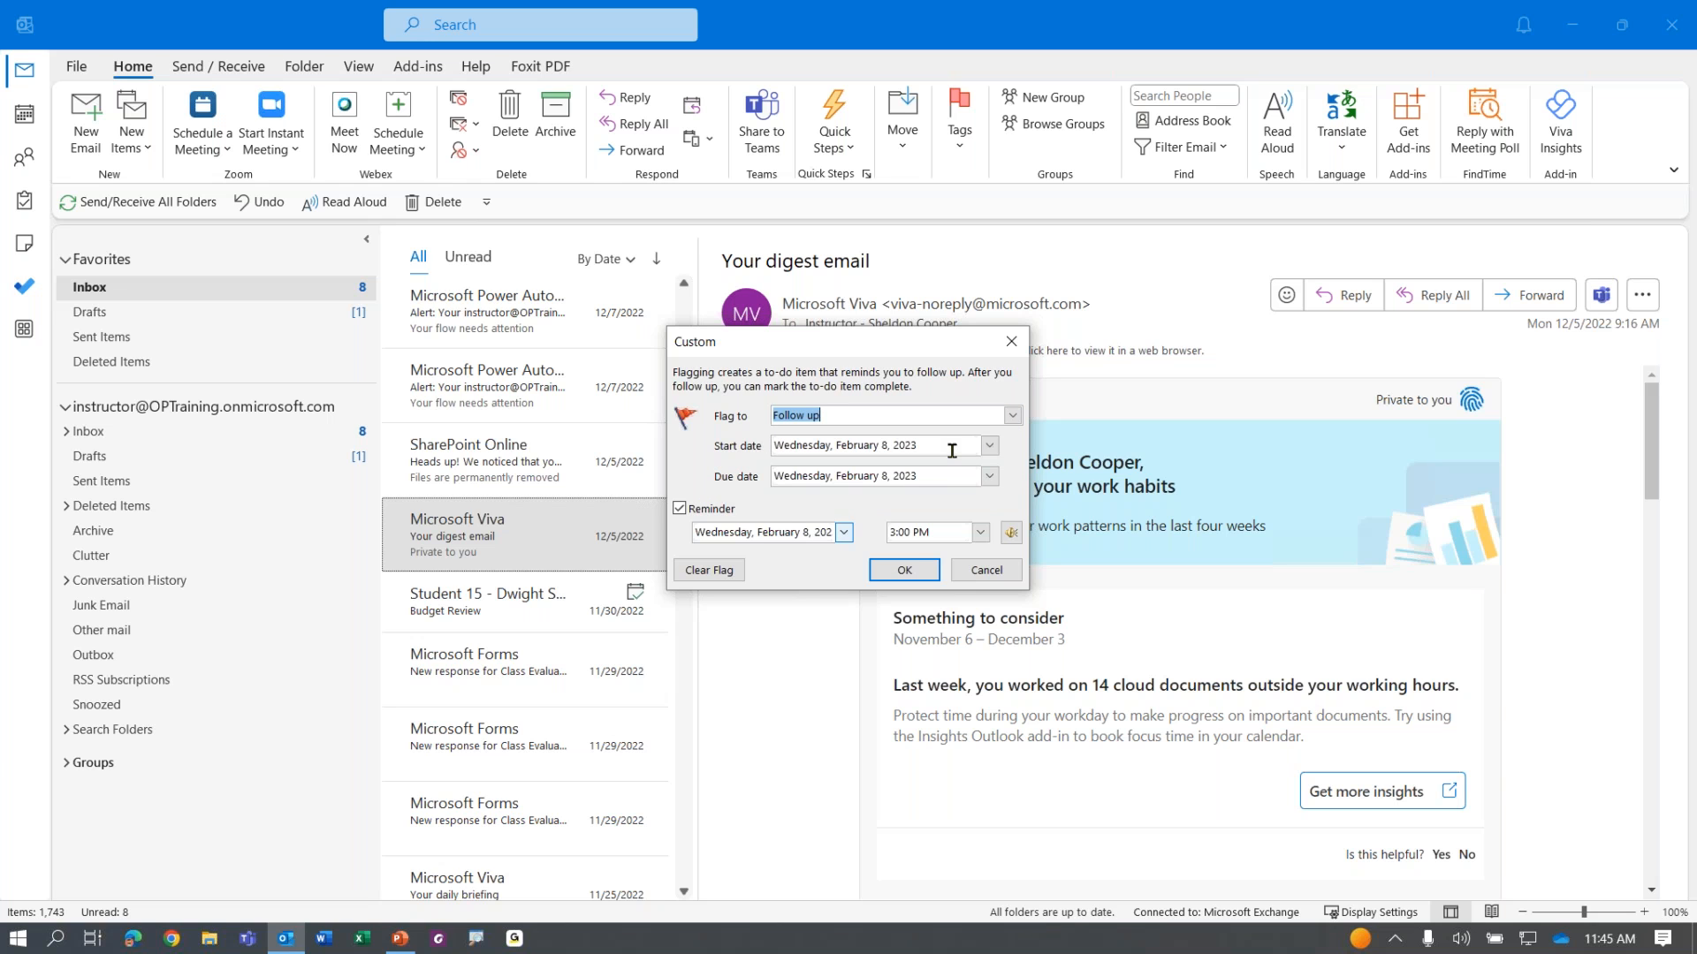
Step: Set the flag's start date to Monday, February 13, 2023 and its due date to Wednesday, February 15, 2023
left_click(990, 448)
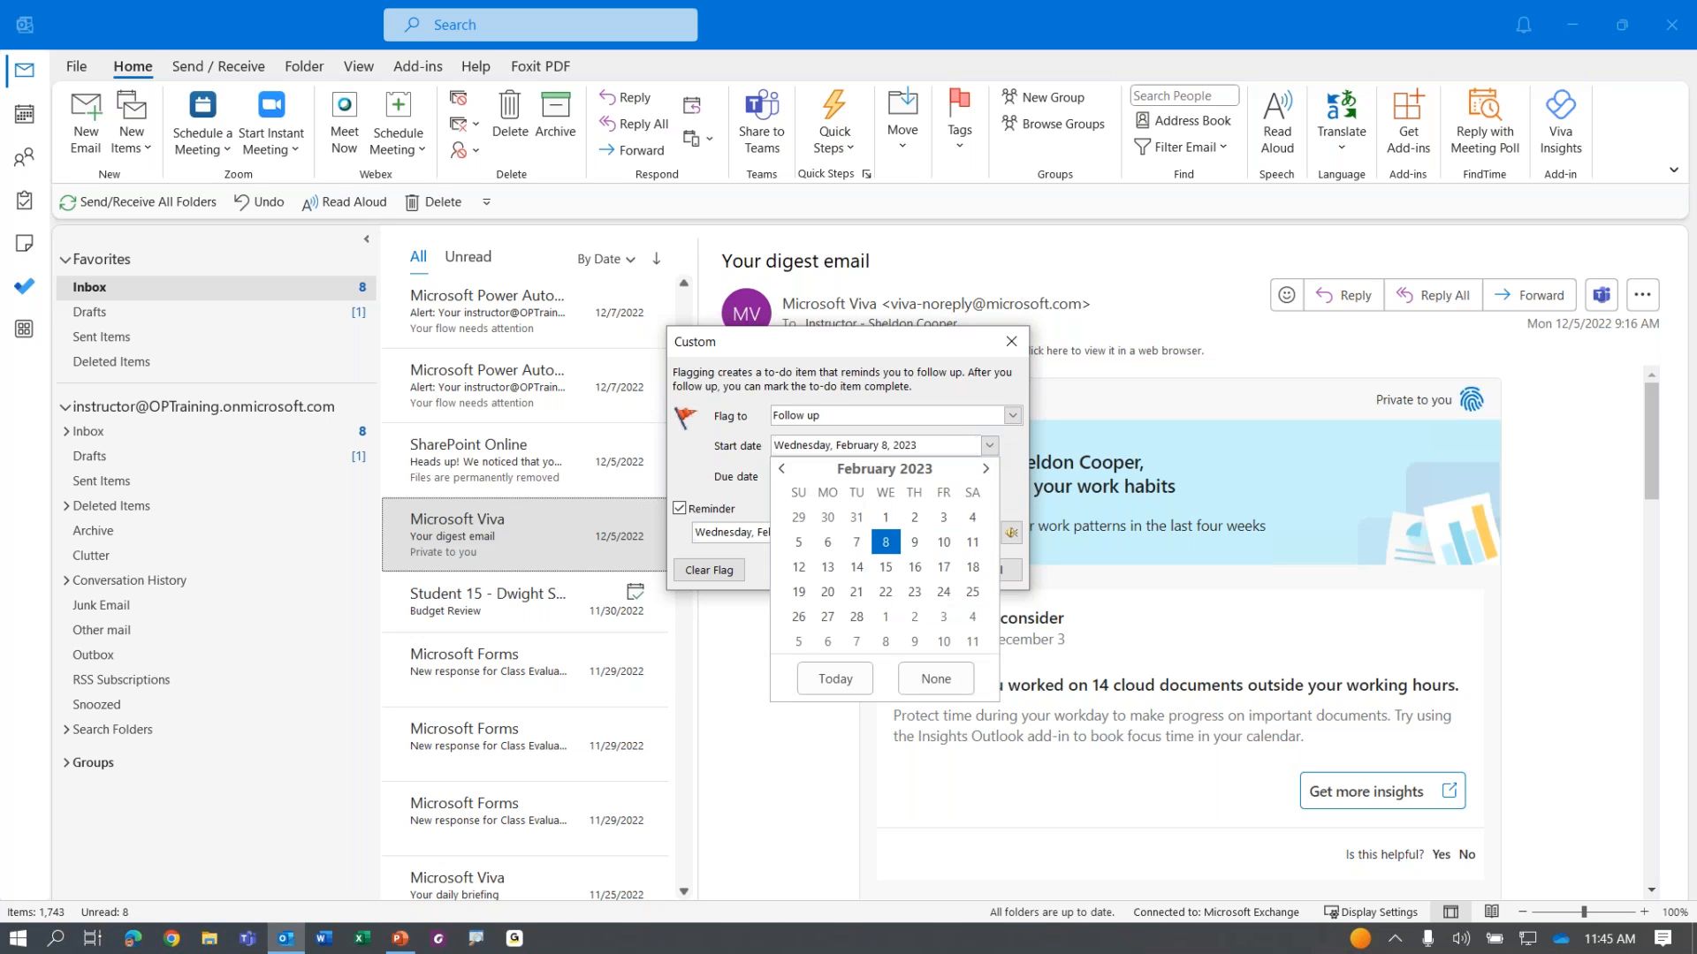
left_click(828, 567)
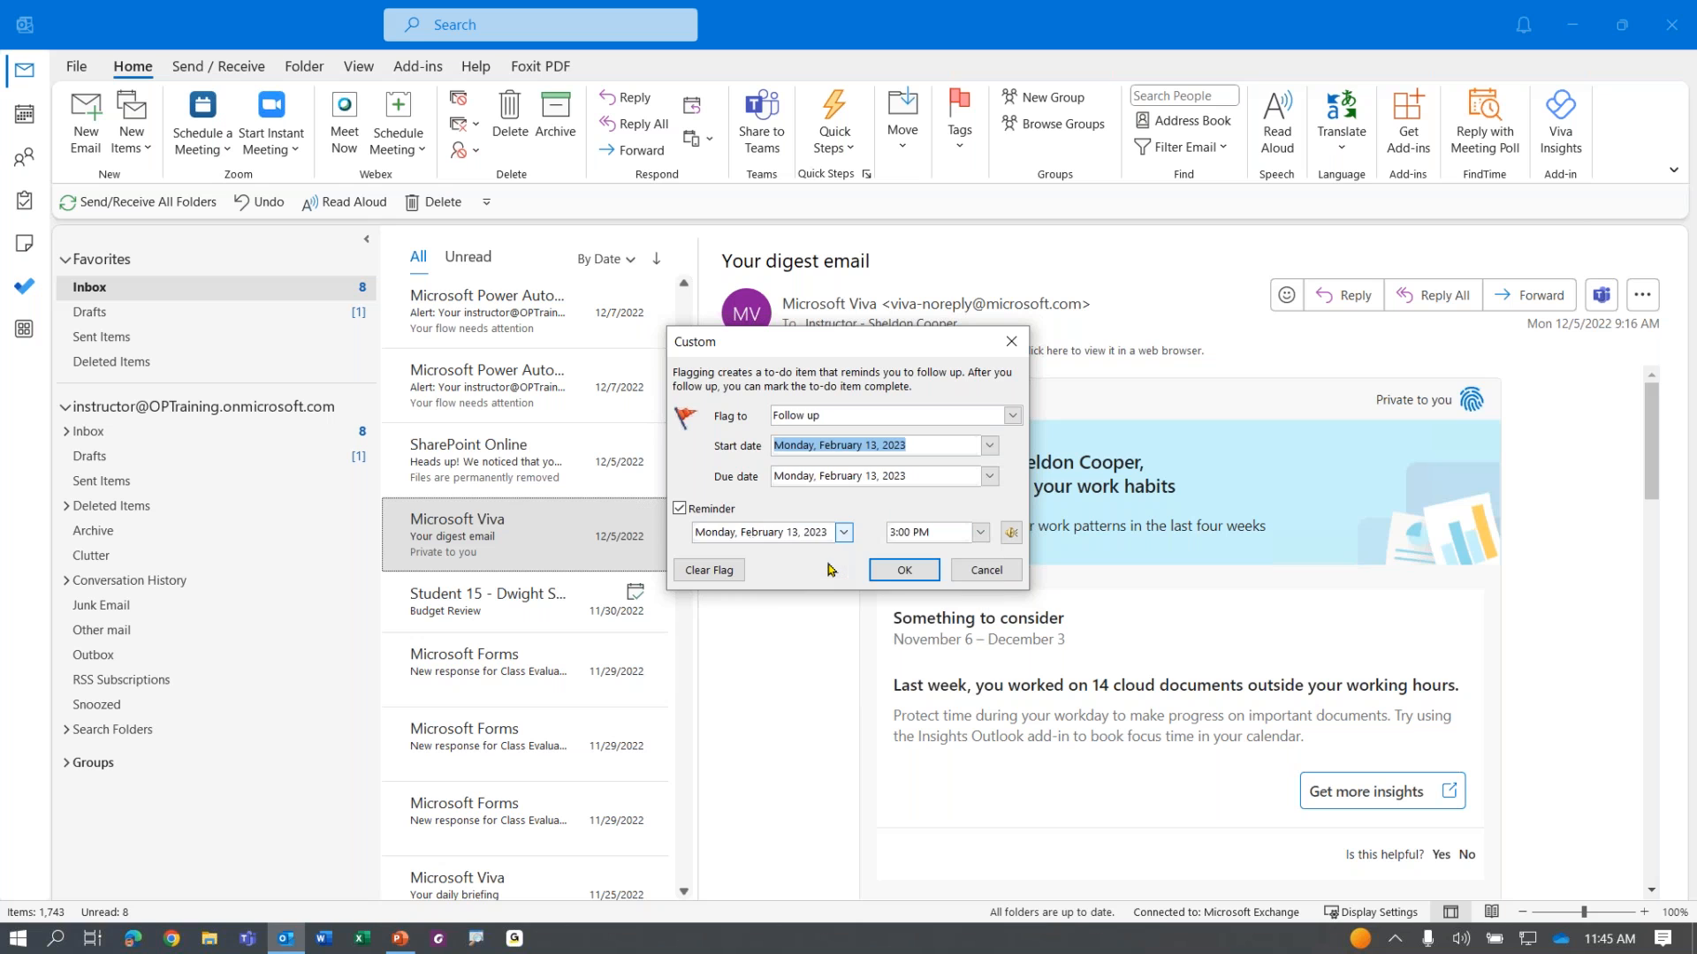
left_click(990, 476)
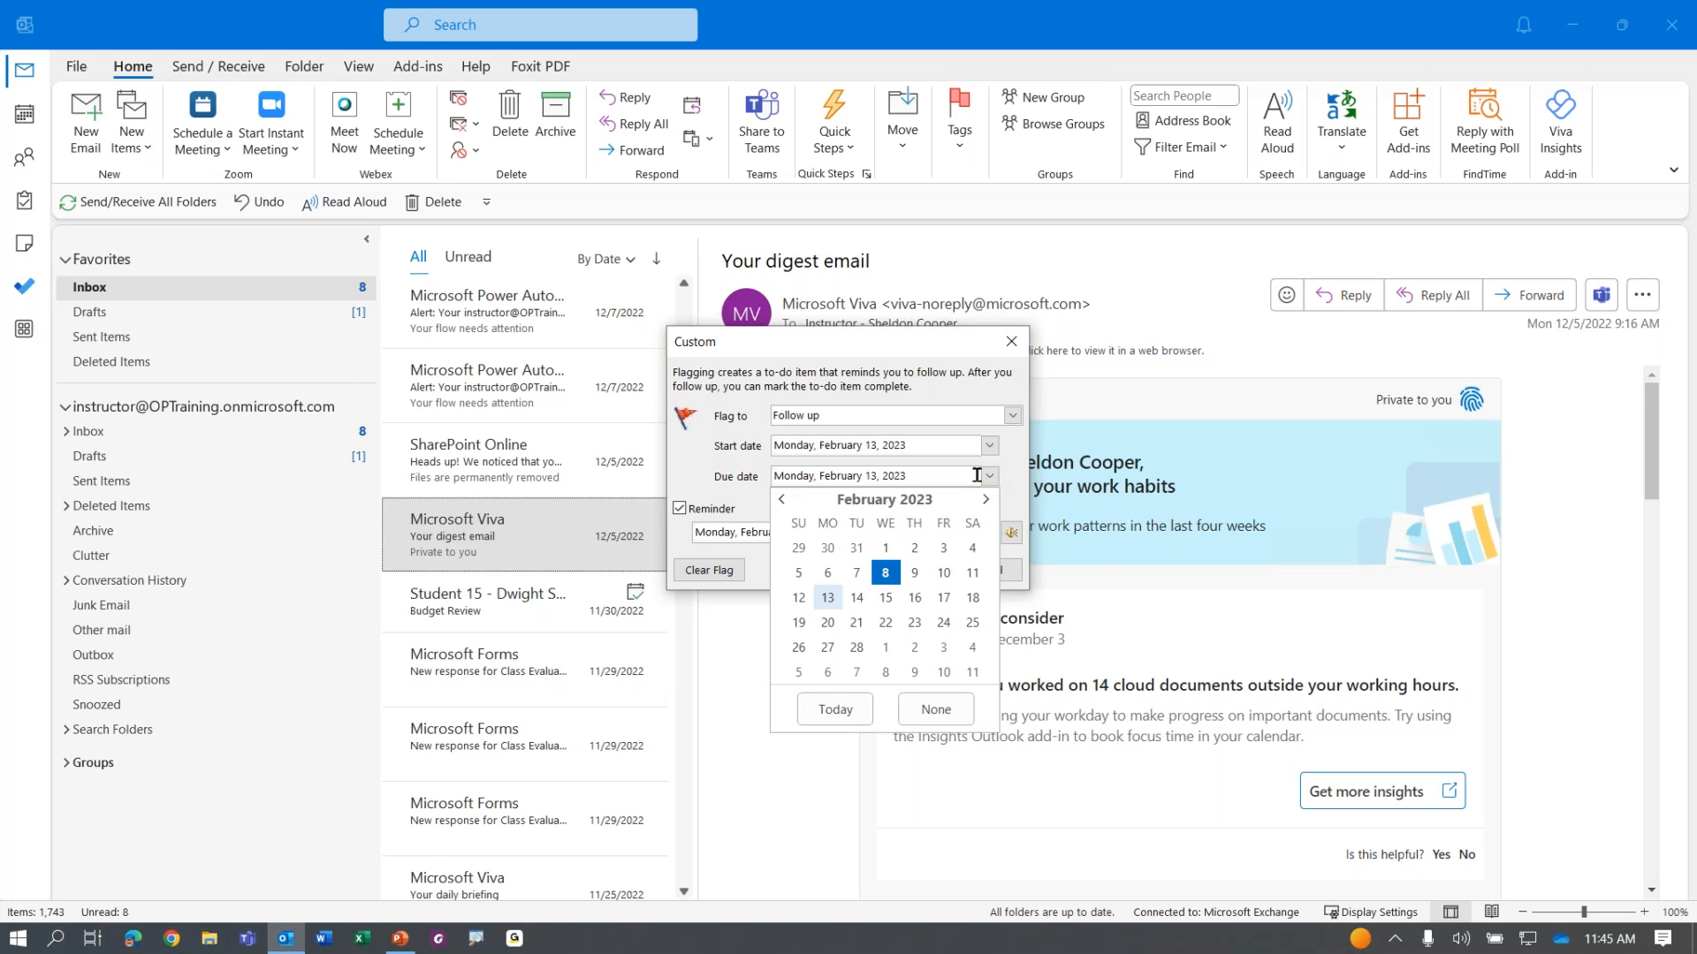
left_click(885, 598)
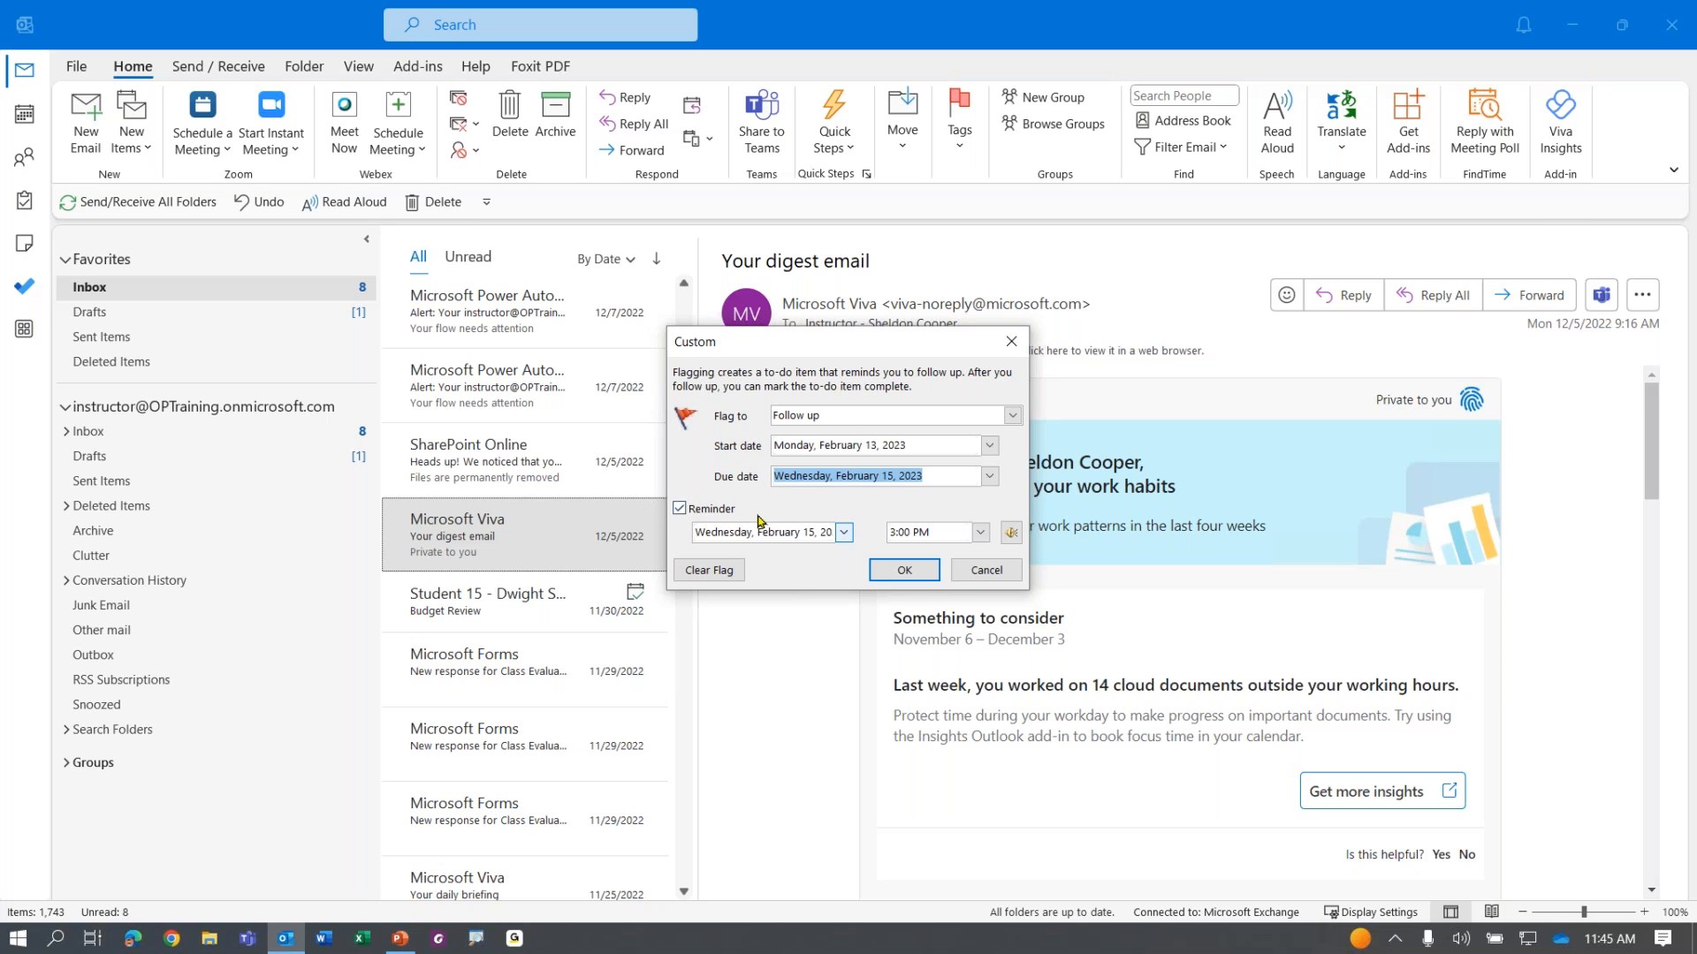
Step: Set the flag's reminder to Monday, February 13, 2023 at 10:00 AM
left_click(844, 533)
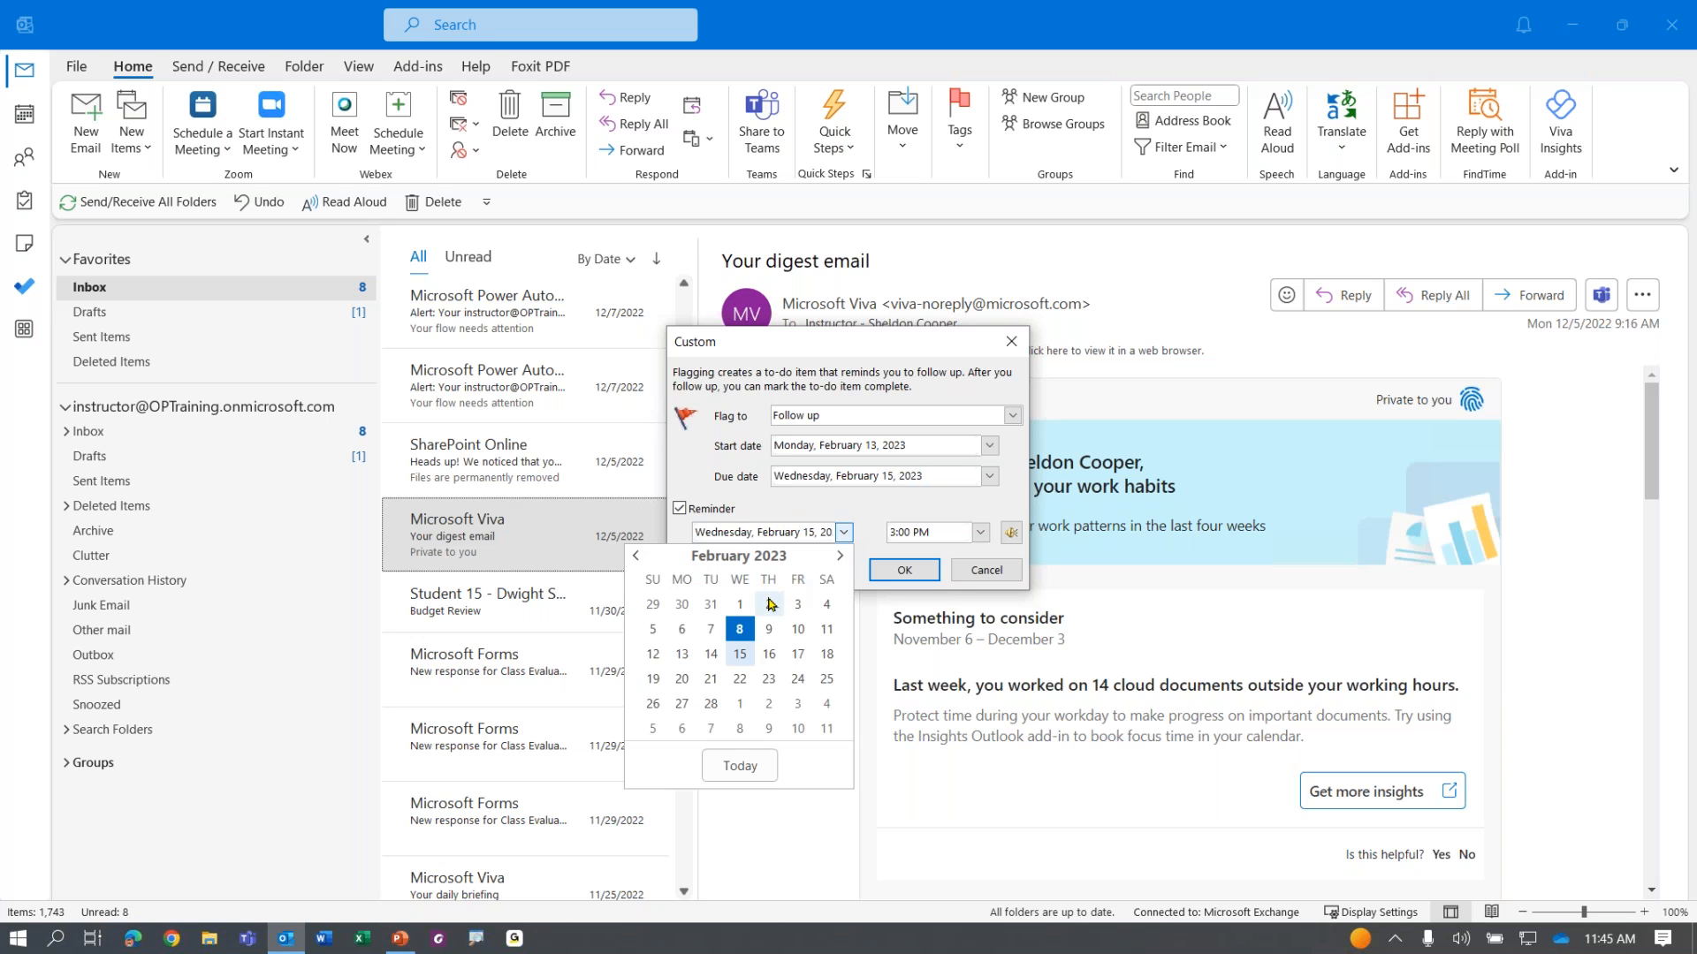
left_click(688, 654)
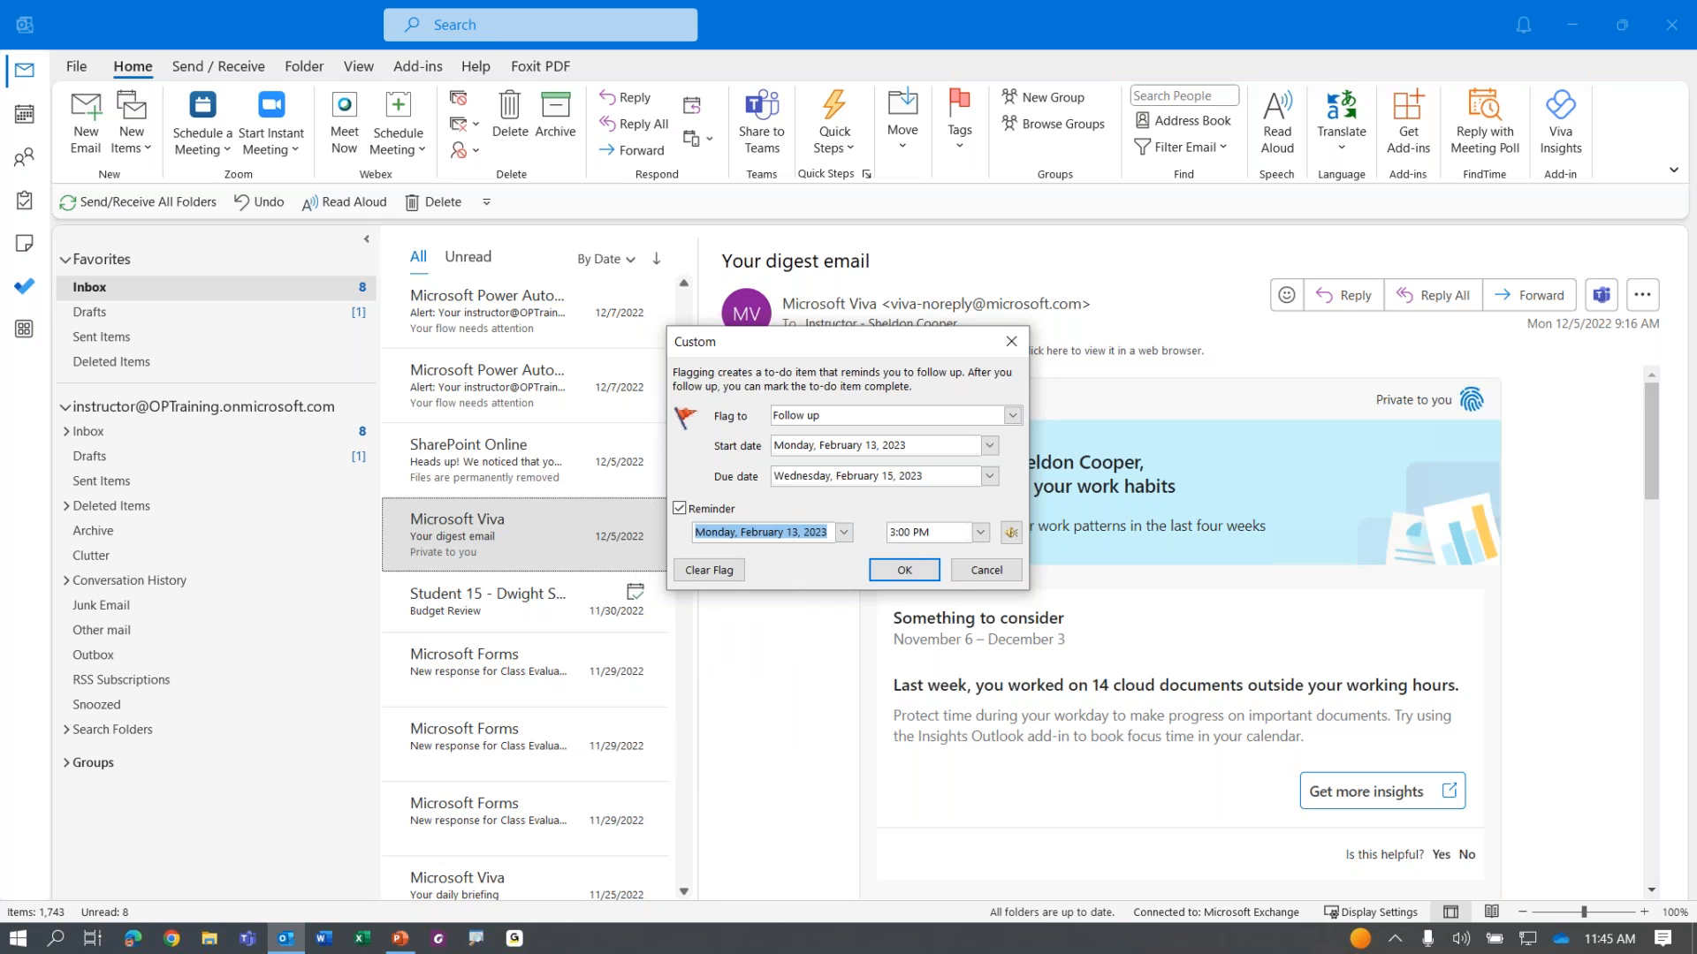
left_click(981, 533)
left_click_drag(982, 609, 984, 590)
left_click(982, 579)
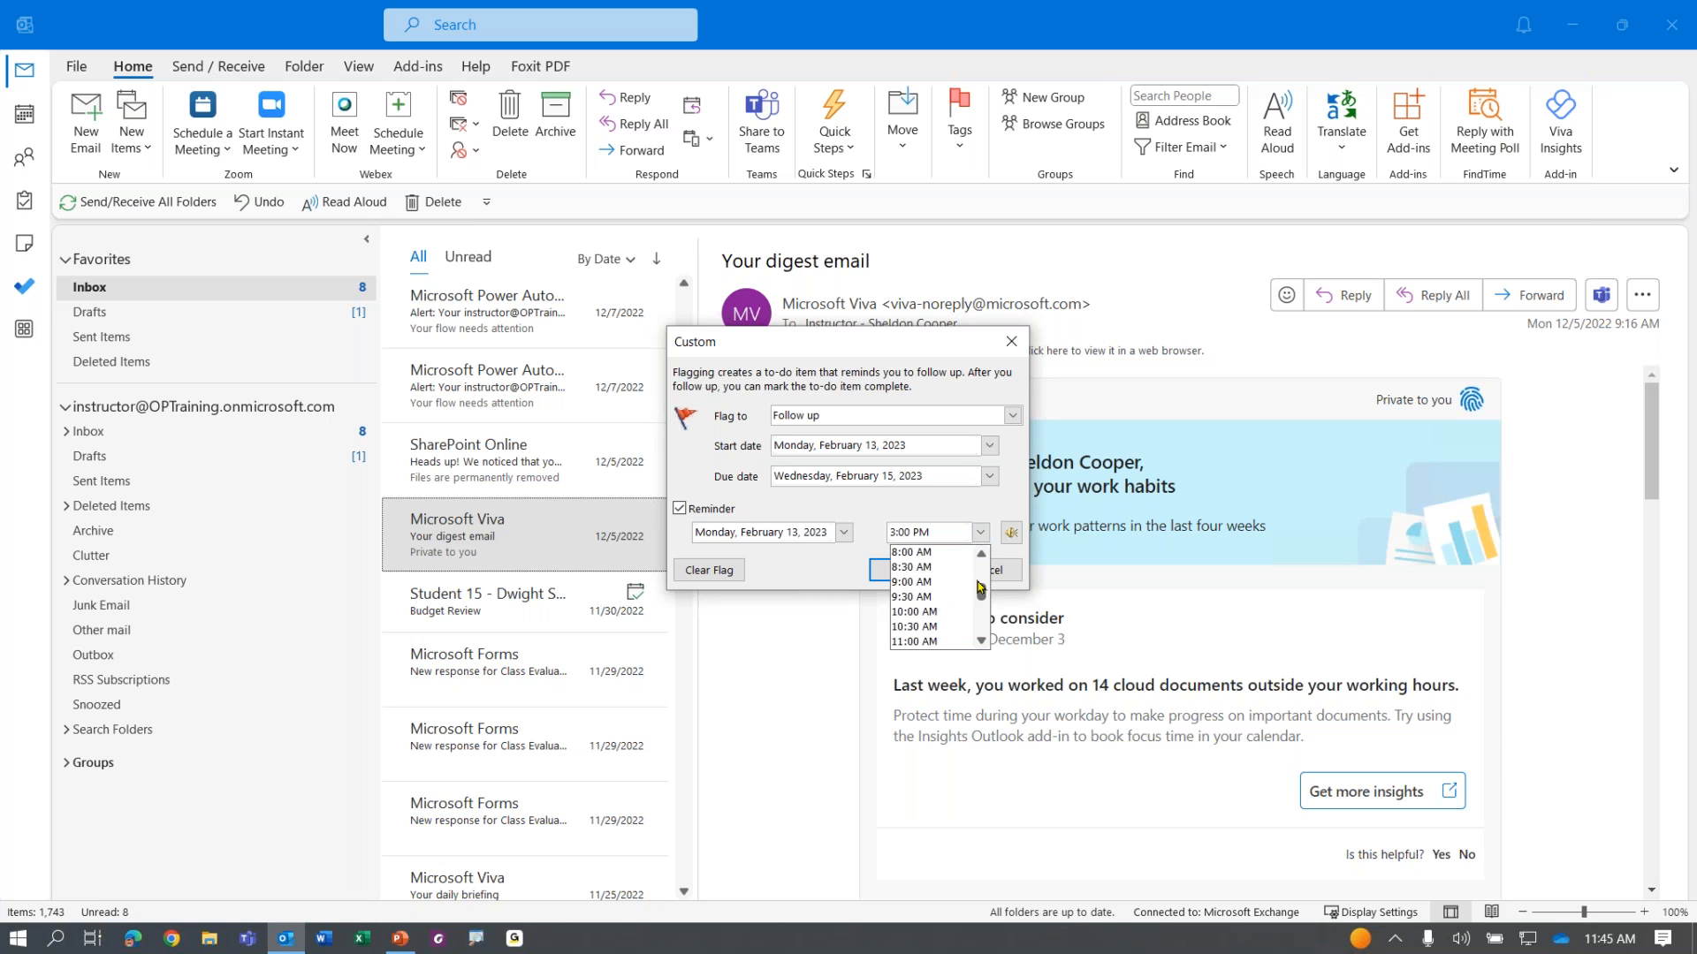
left_click(937, 612)
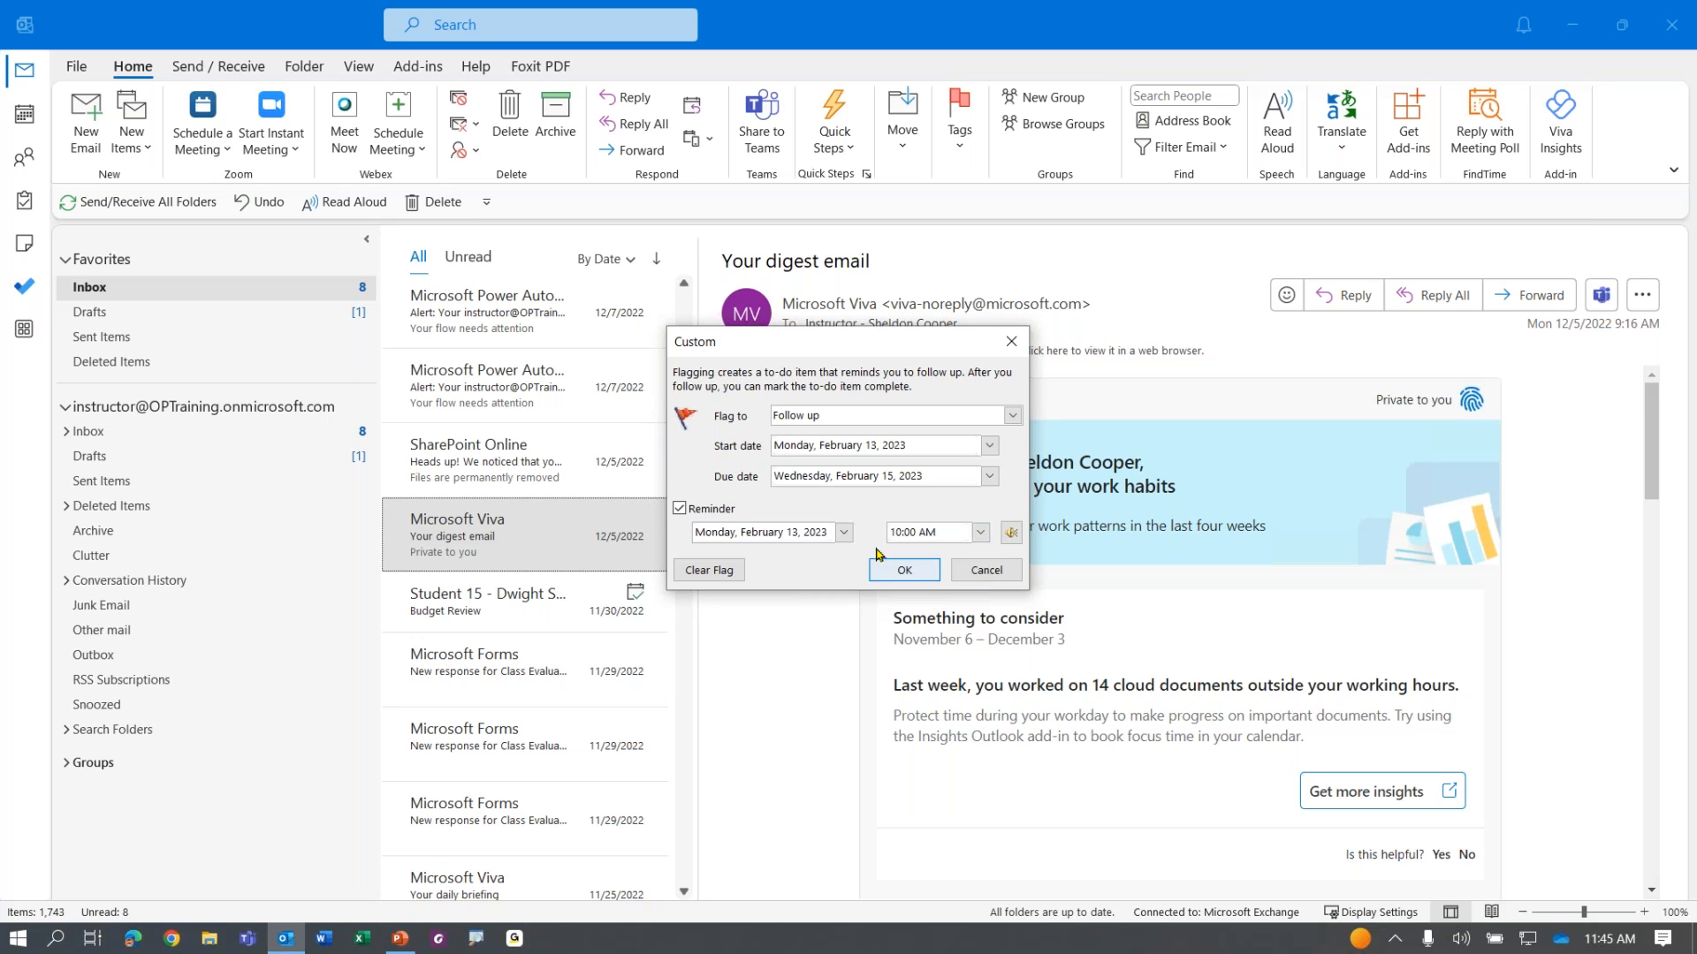
Step: Save the flag's dates and reminder on the Microsoft Viva digest email
left_click(904, 570)
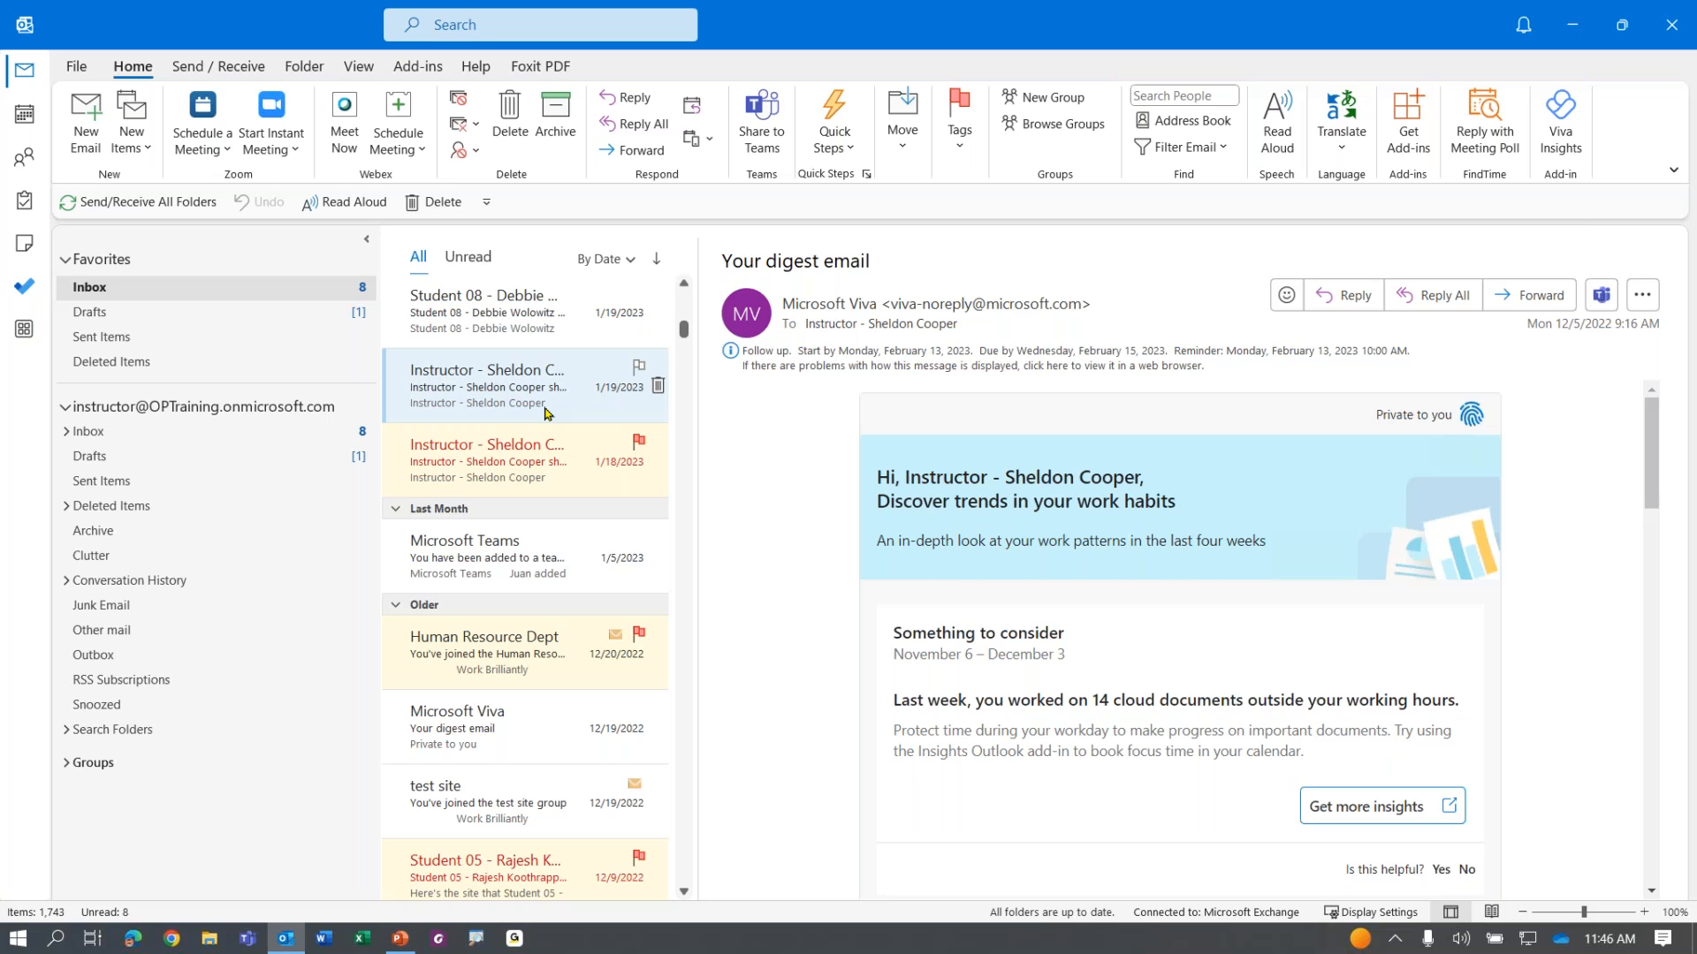
Step: Filter the inbox to flagged mail and look through the flagged messages
scroll(545, 413, "up", 3)
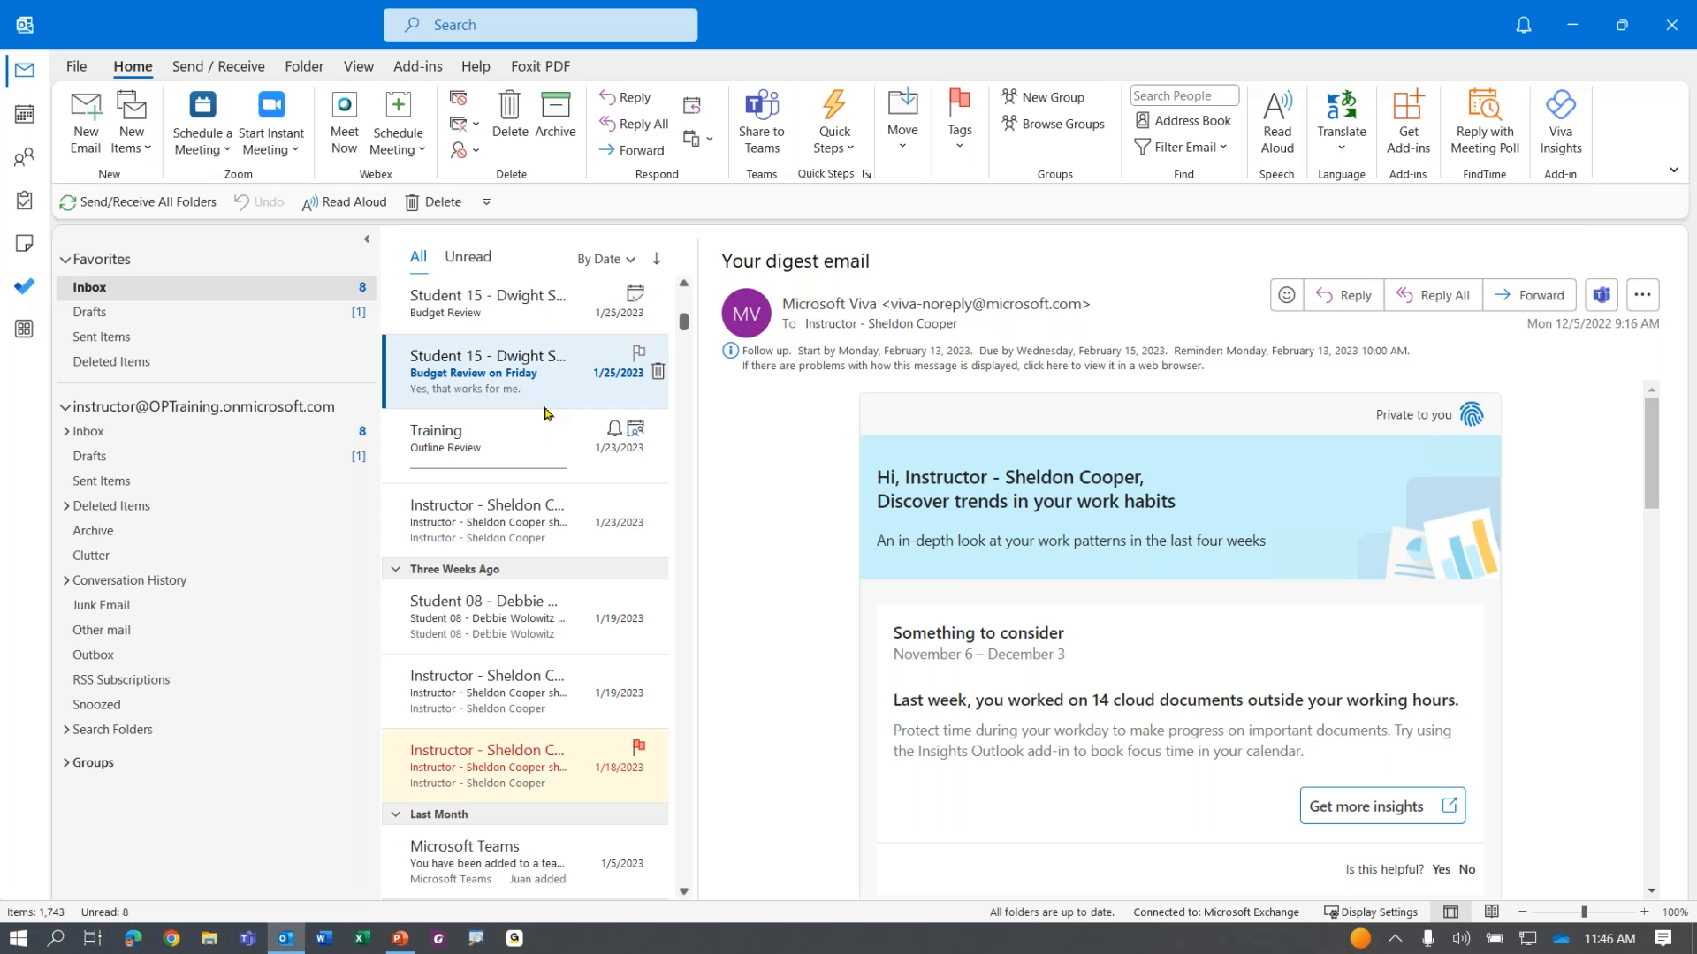
scroll(540, 495, "down", 1)
scroll(533, 480, "up", 3)
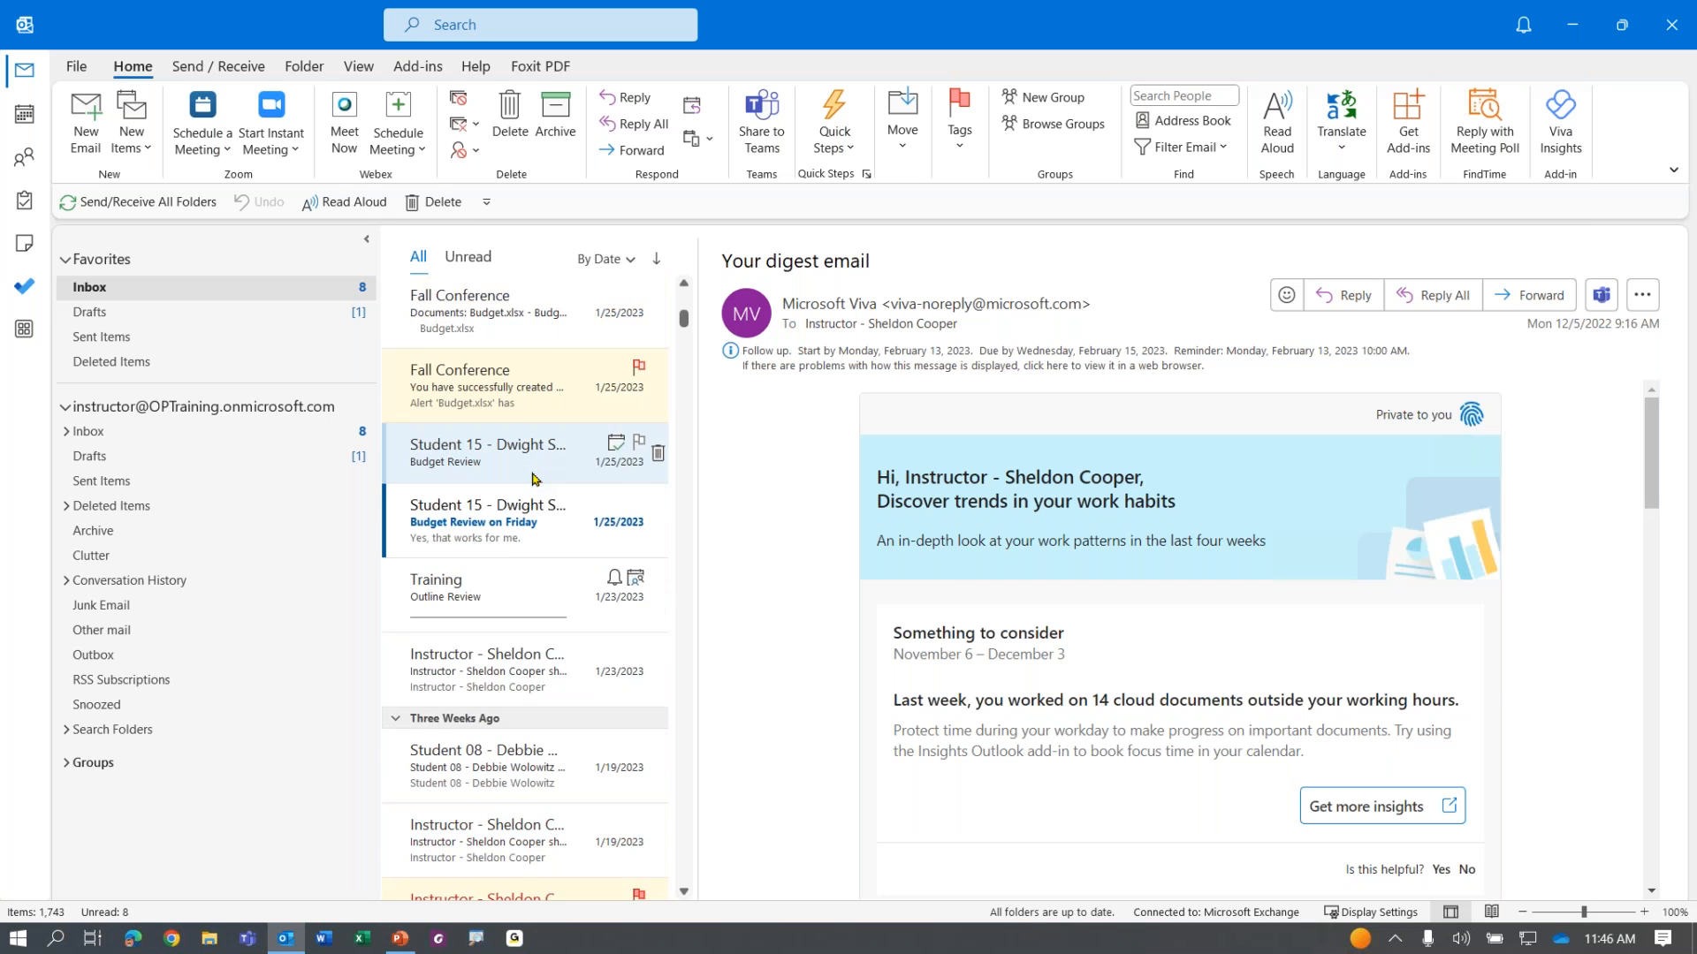
scroll(534, 480, "up", 4)
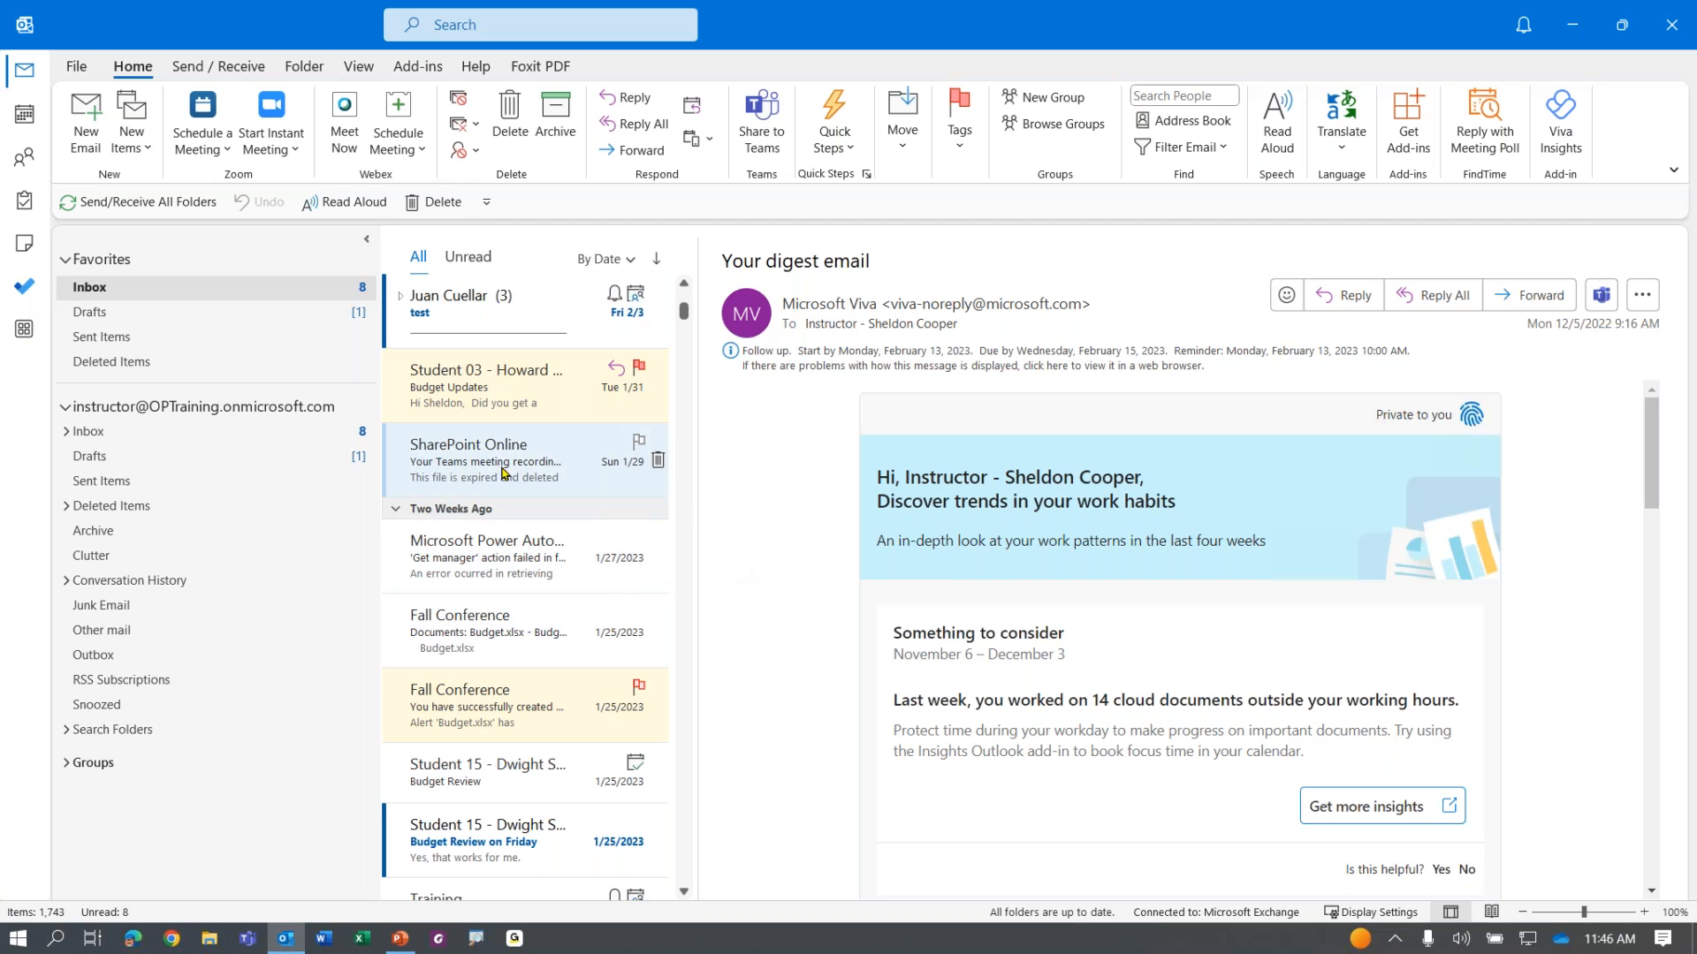
left_click(631, 260)
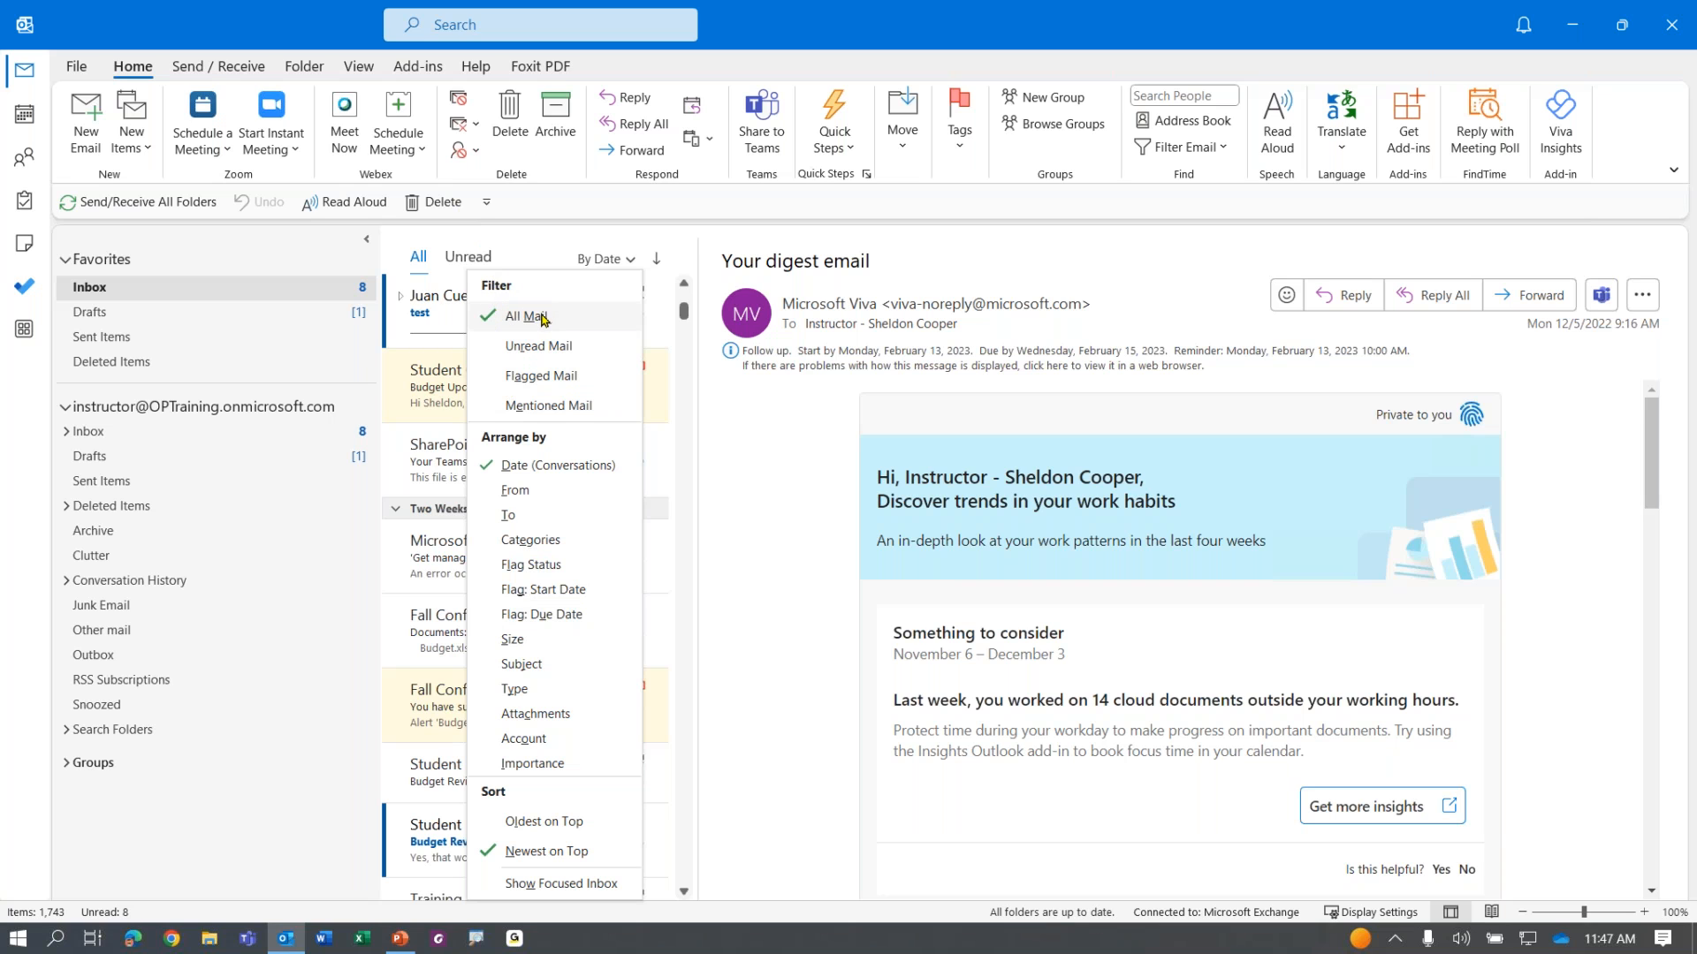
left_click(542, 382)
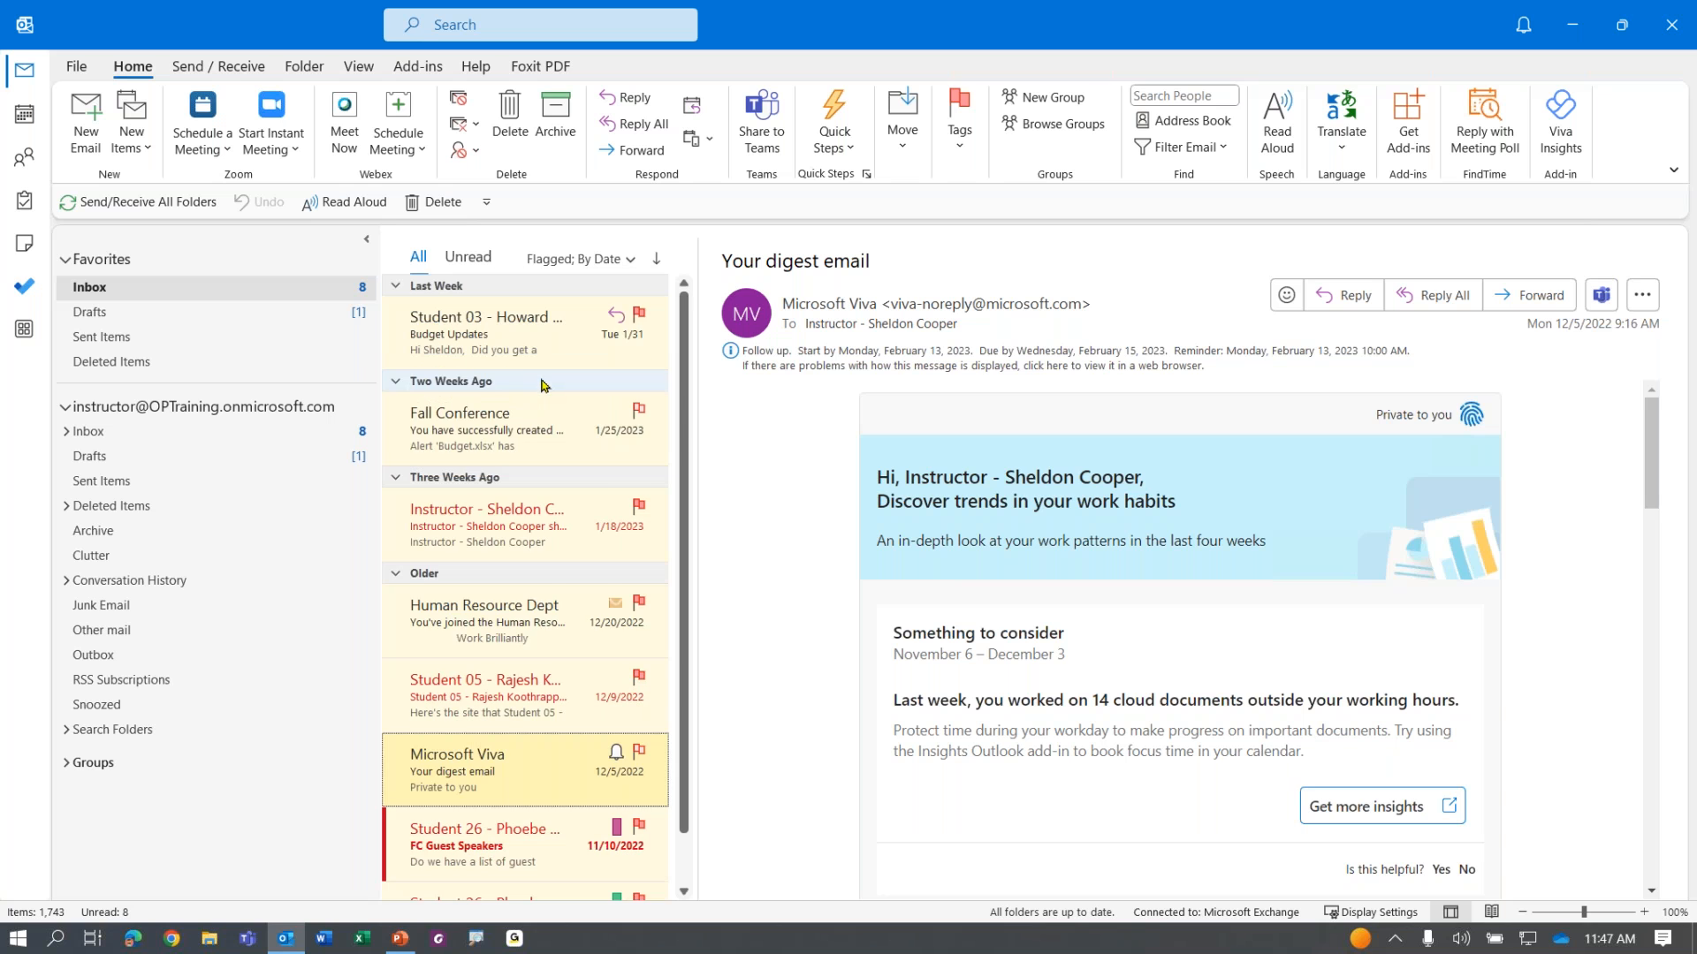
scroll(524, 459, "down", 3)
scroll(510, 551, "up", 2)
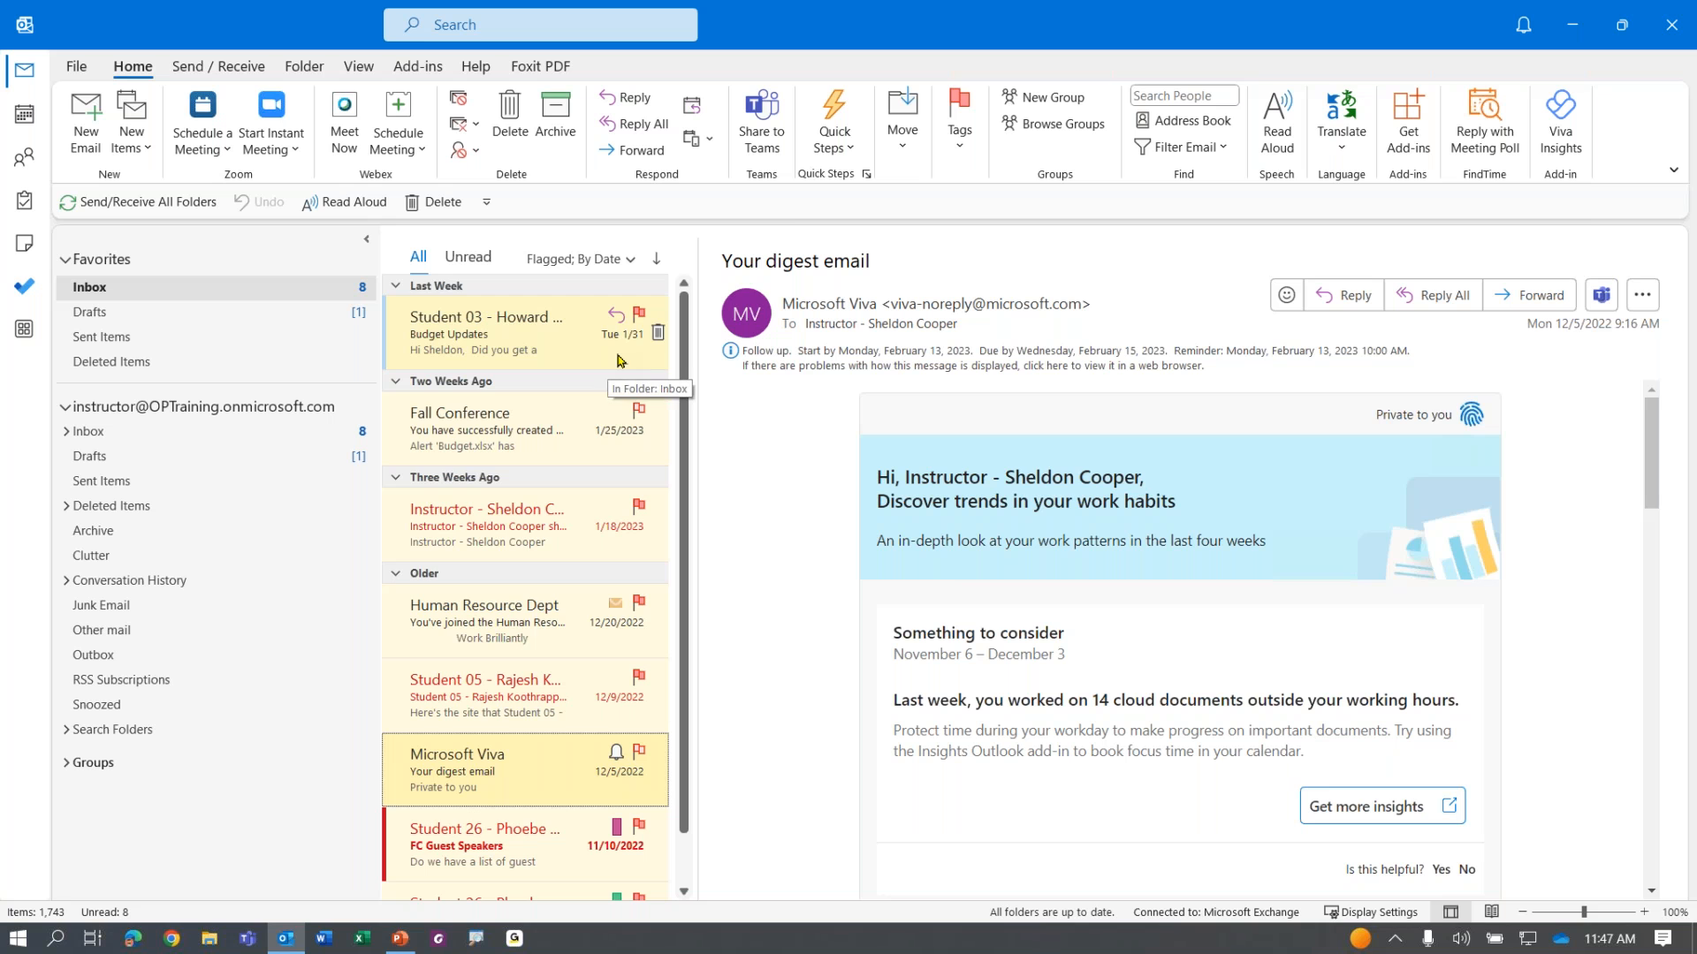
scroll(531, 495, "down", 2)
scroll(485, 528, "up", 2)
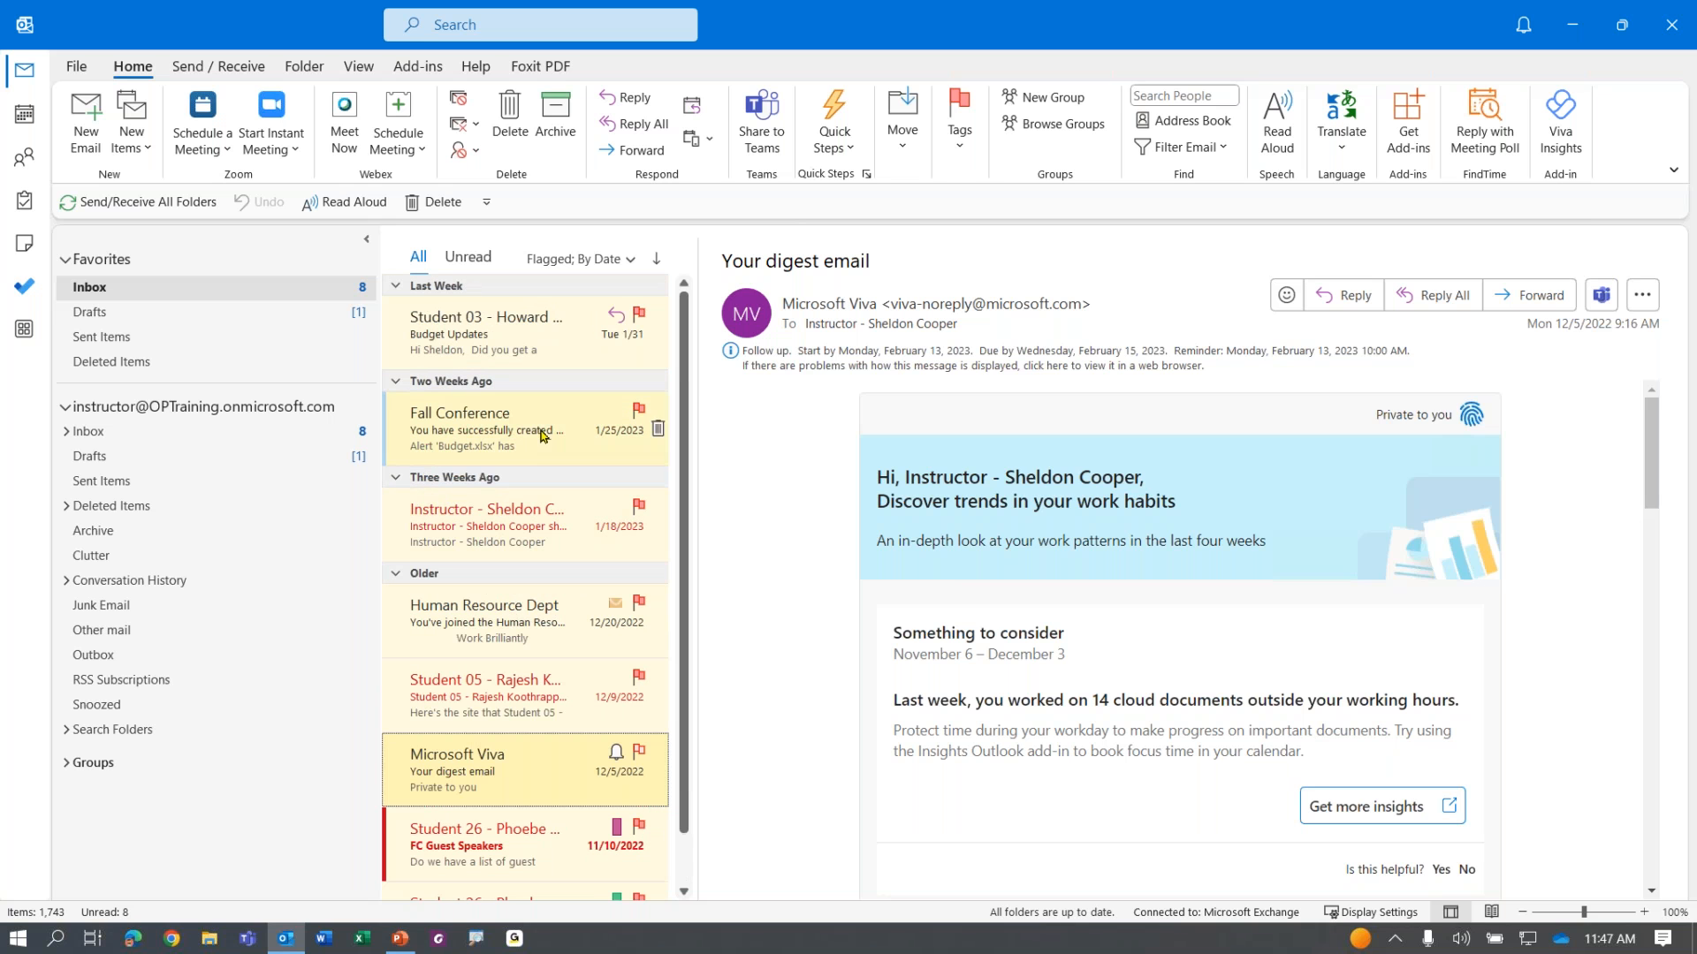
Step: Switch the inbox filter back to All Mail
left_click(632, 261)
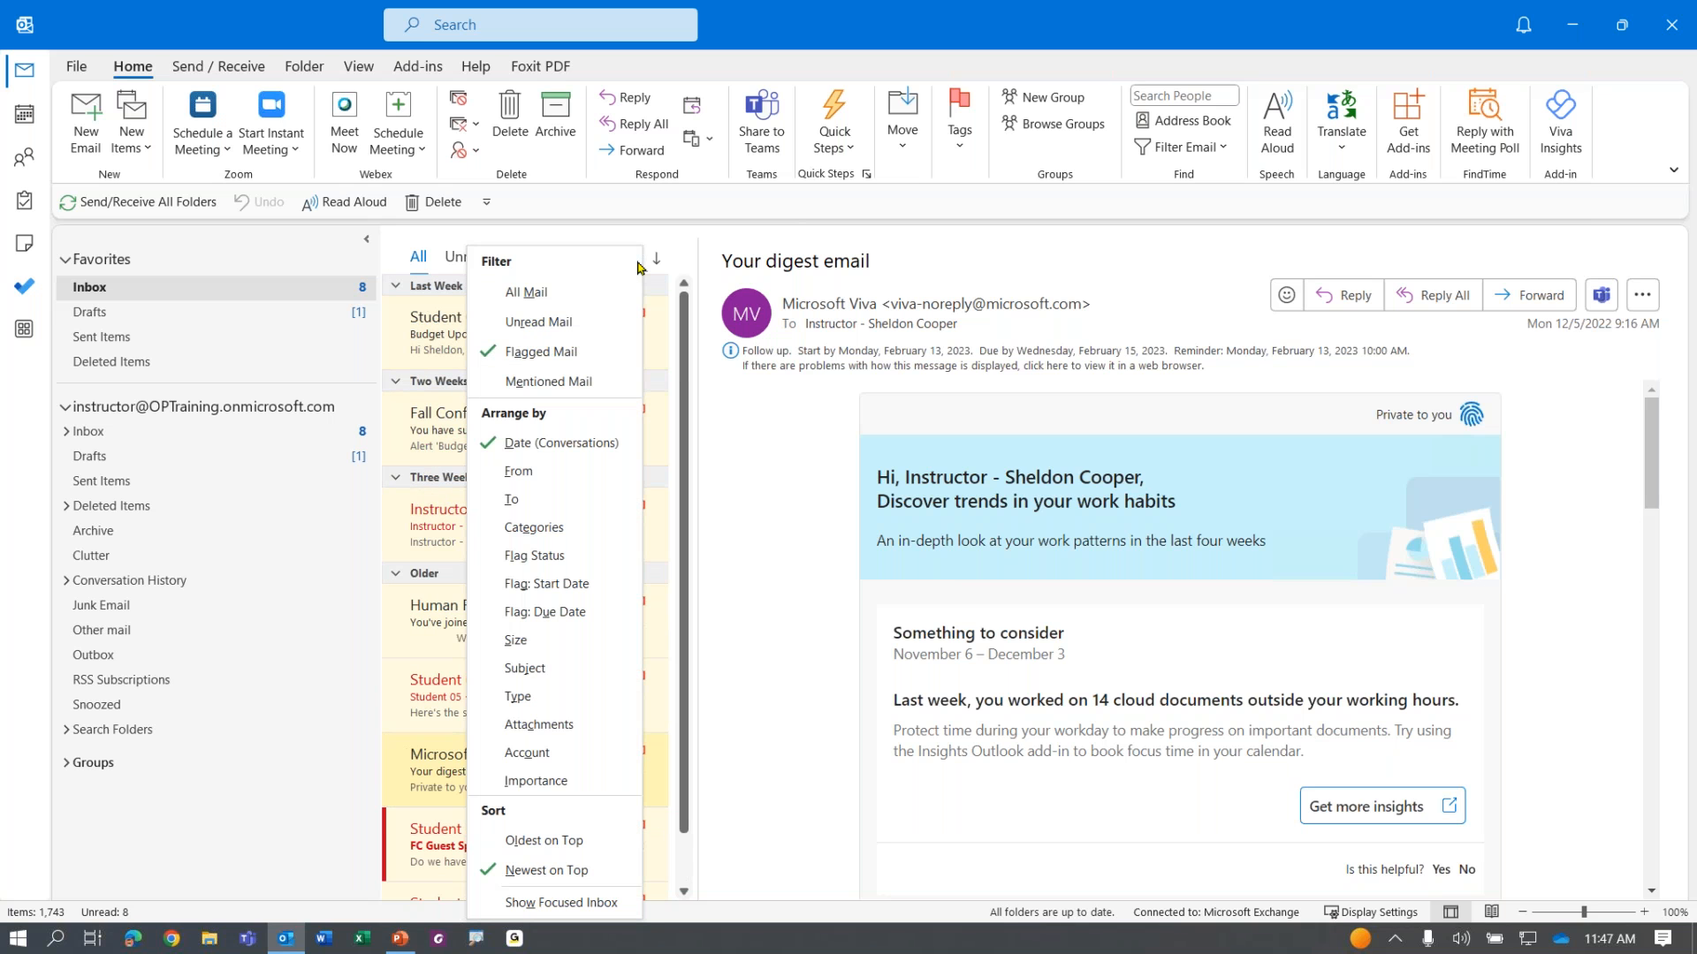
left_click(517, 293)
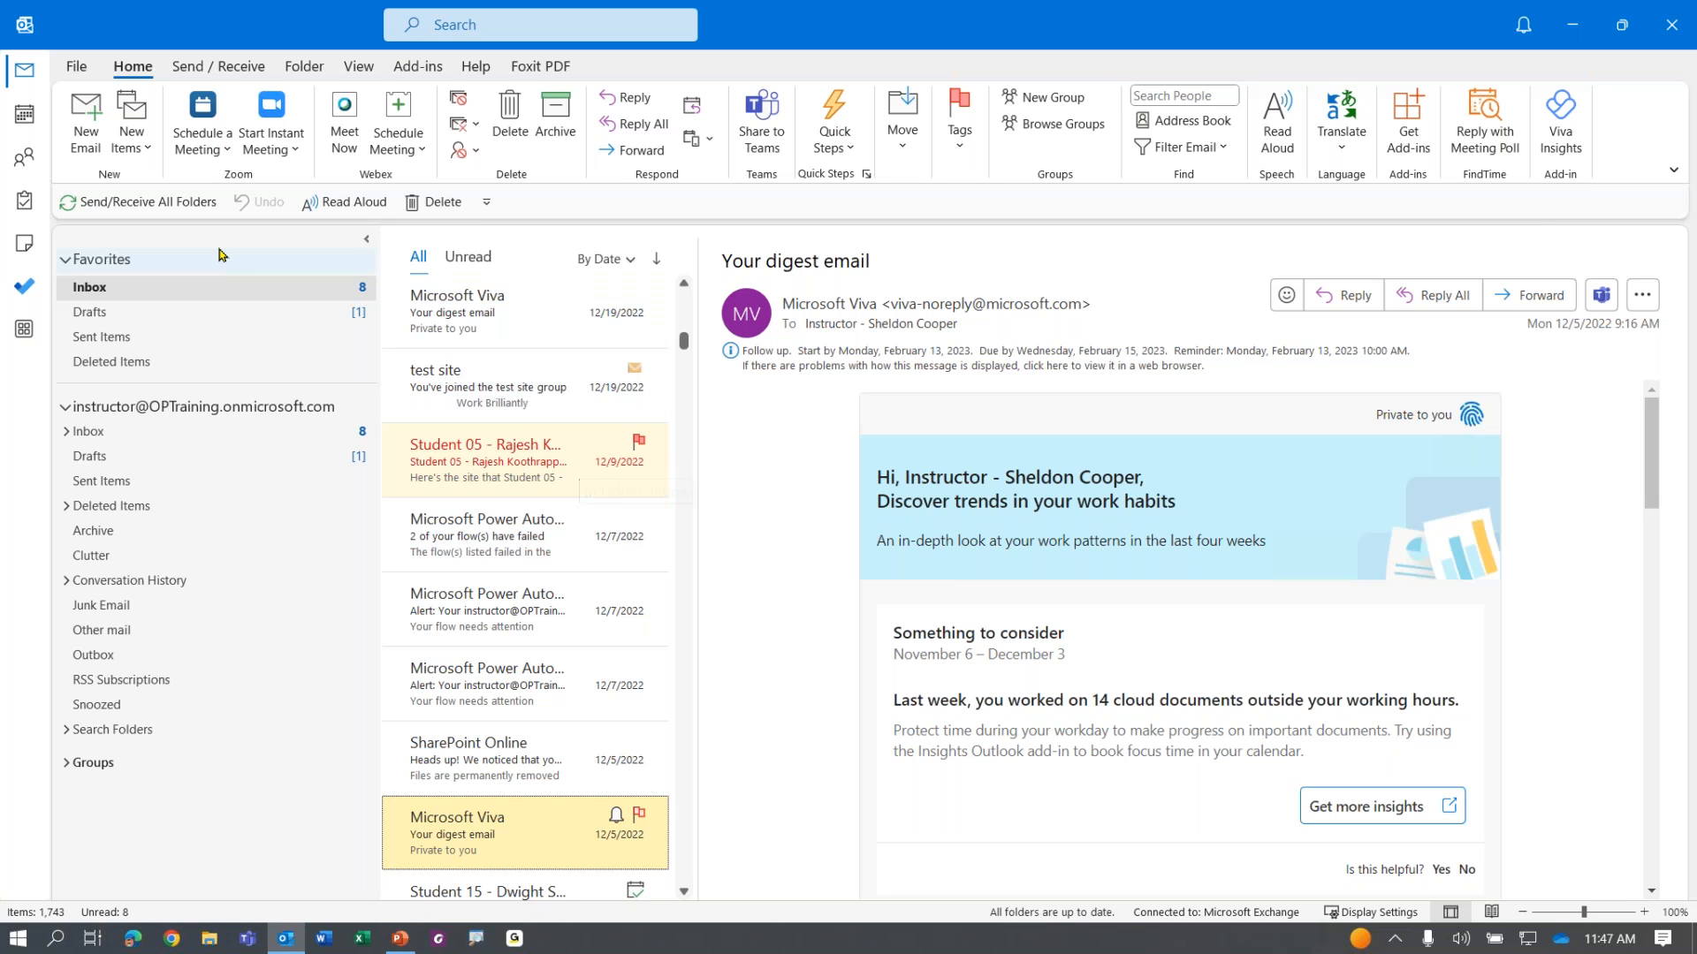
Step: Compare the items in the To-Do List with those in the Tasks list
left_click(26, 203)
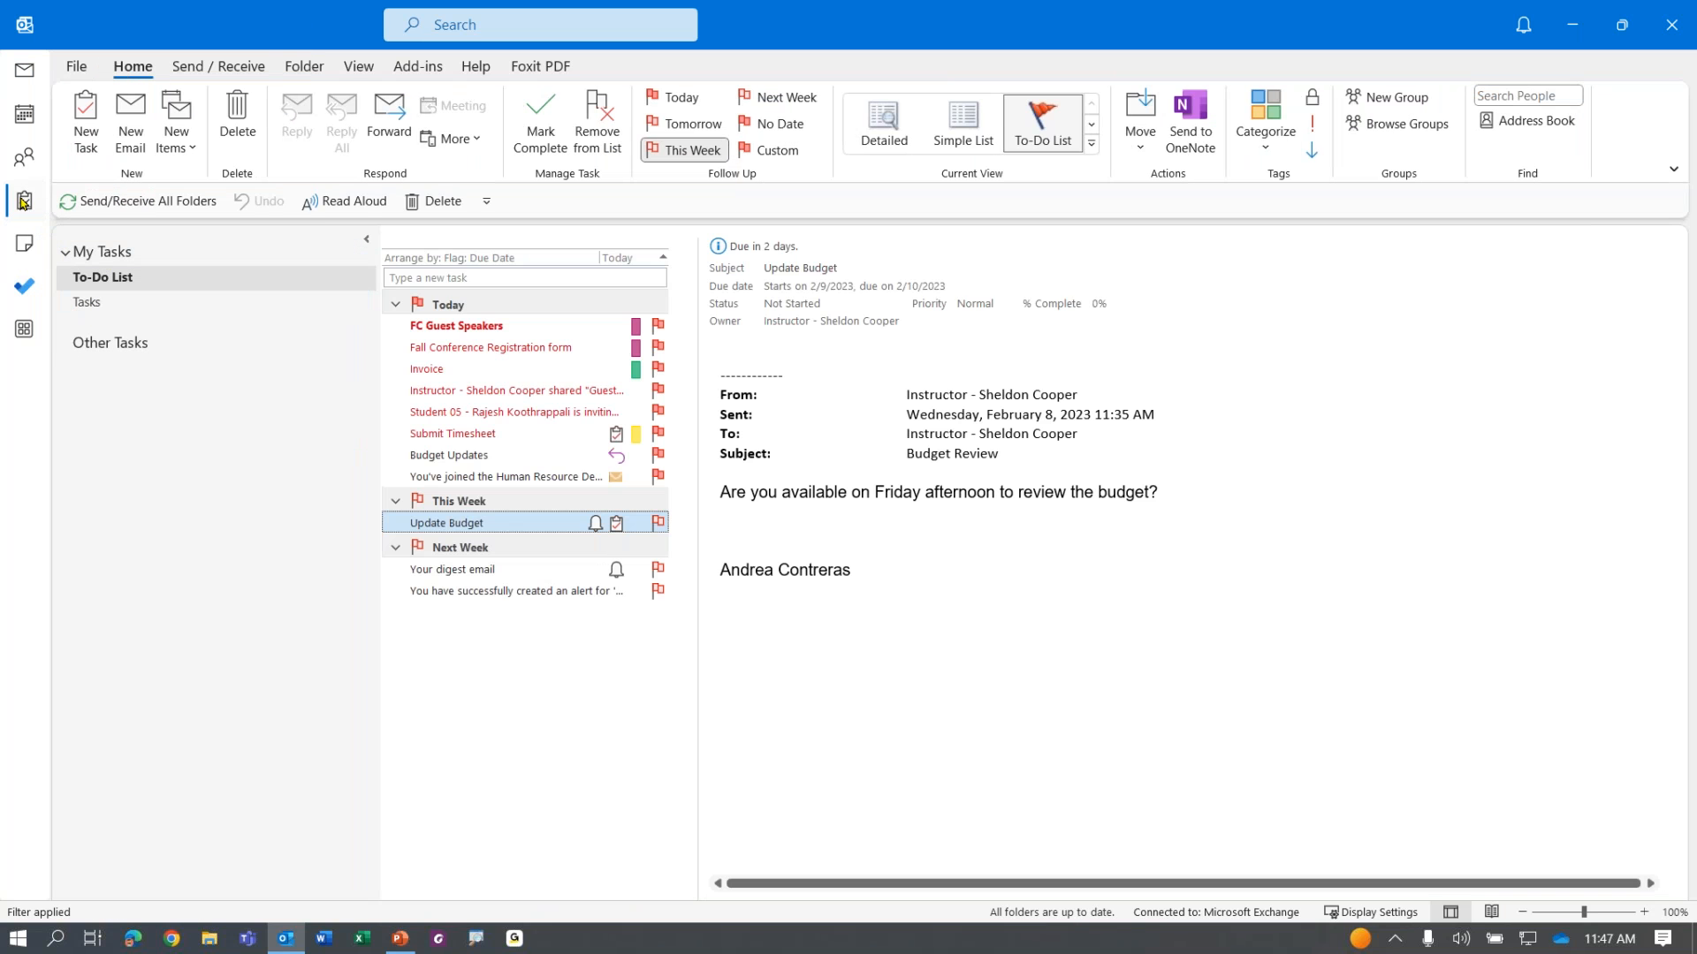
left_click(124, 325)
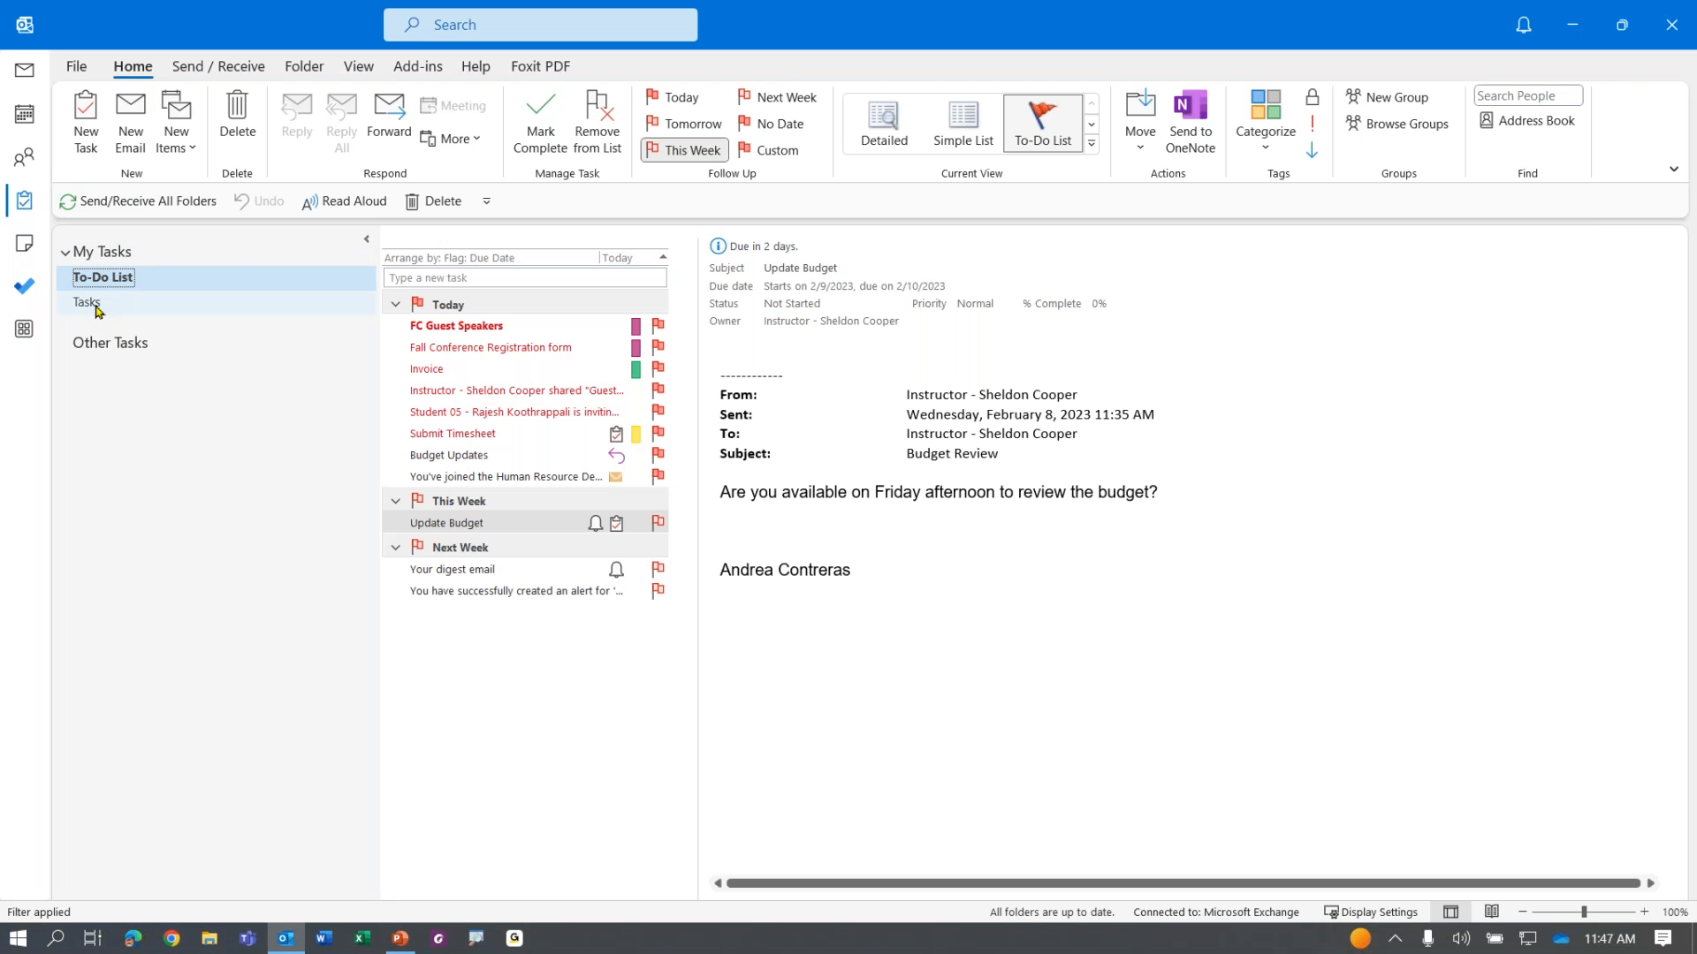
left_click(93, 305)
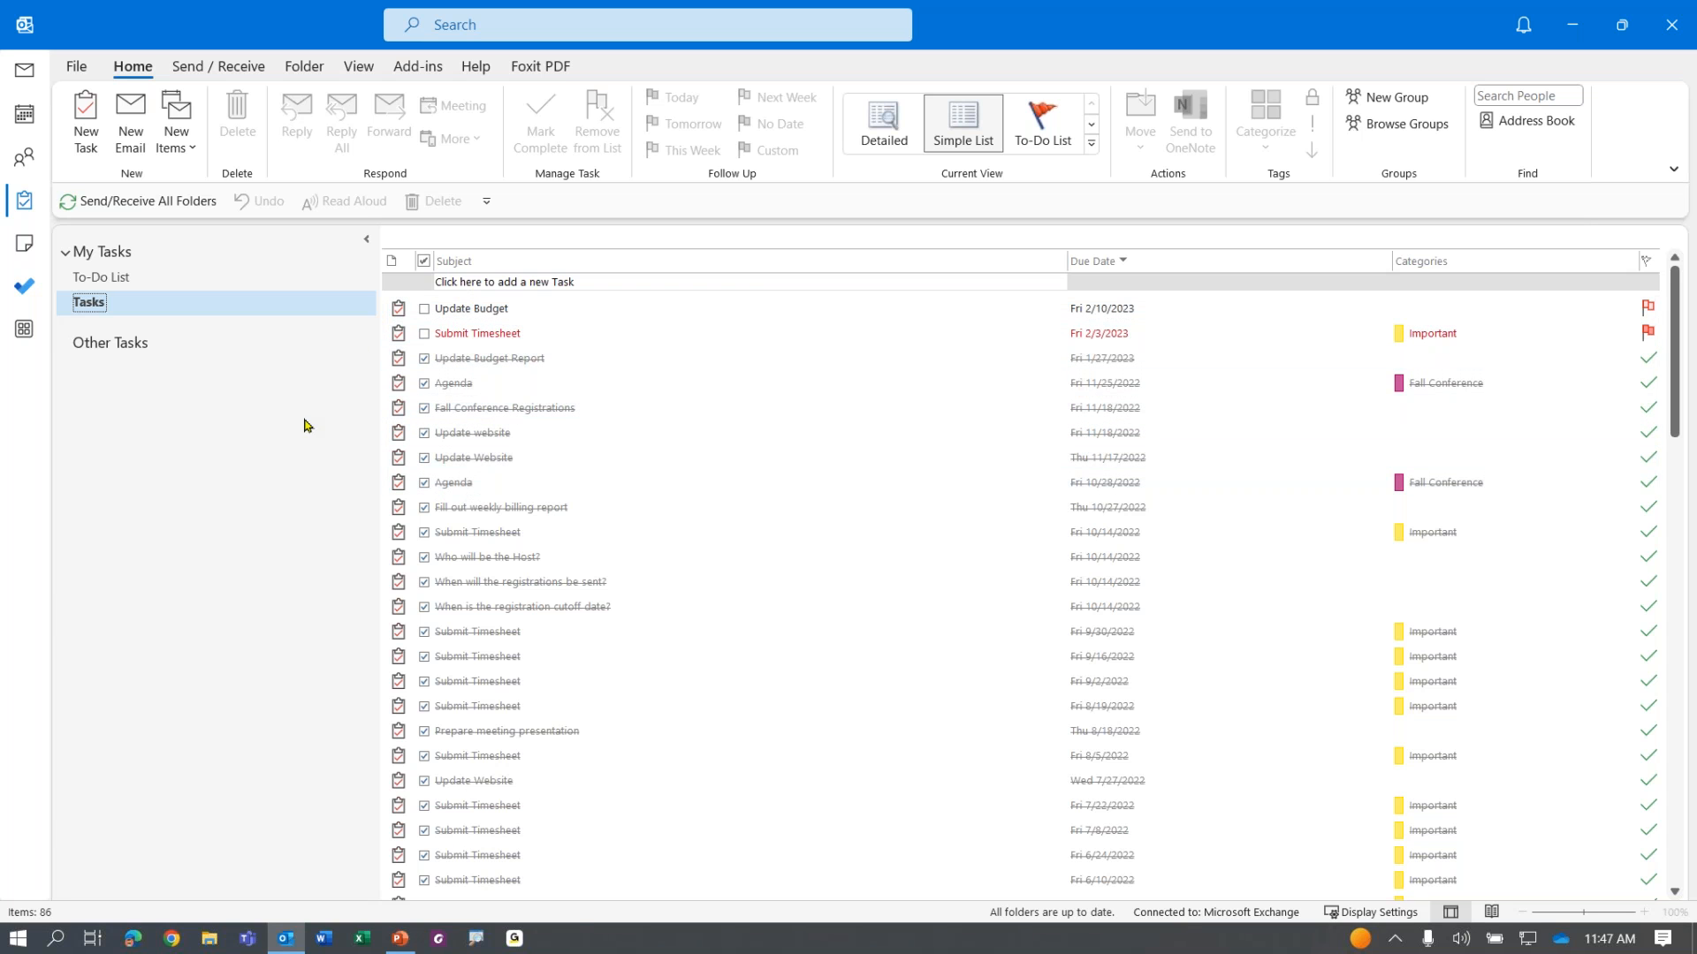
left_click(132, 280)
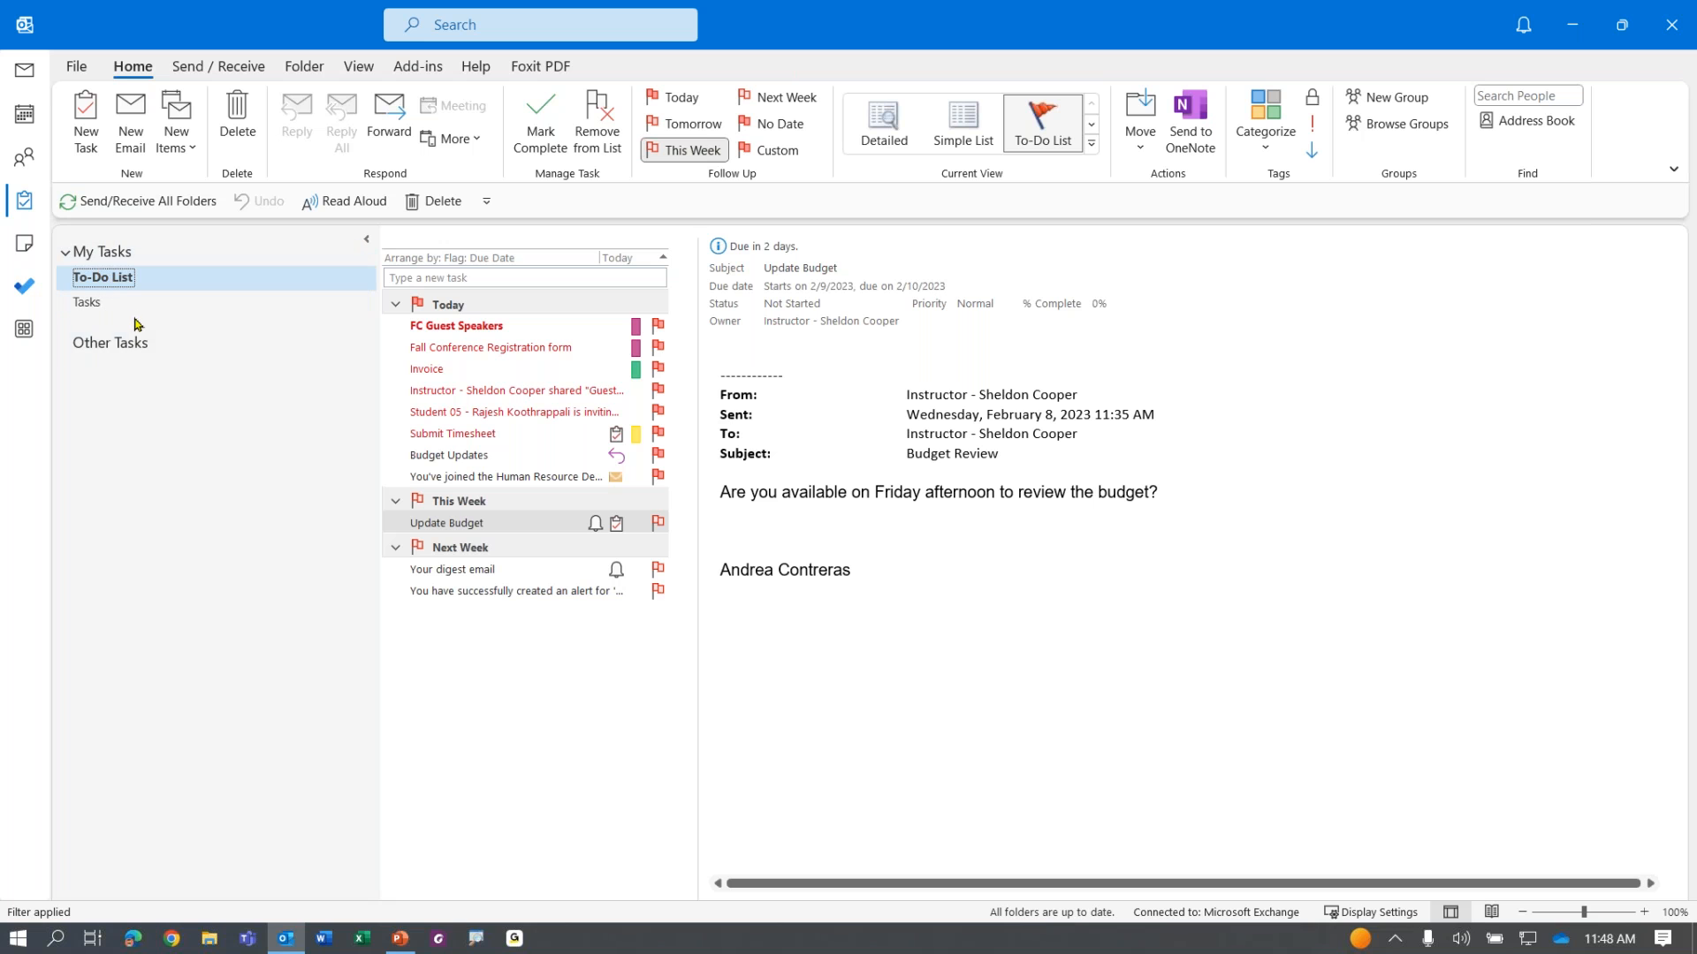
Step: Return to the mail inbox and narrow the folder pane
left_click(27, 73)
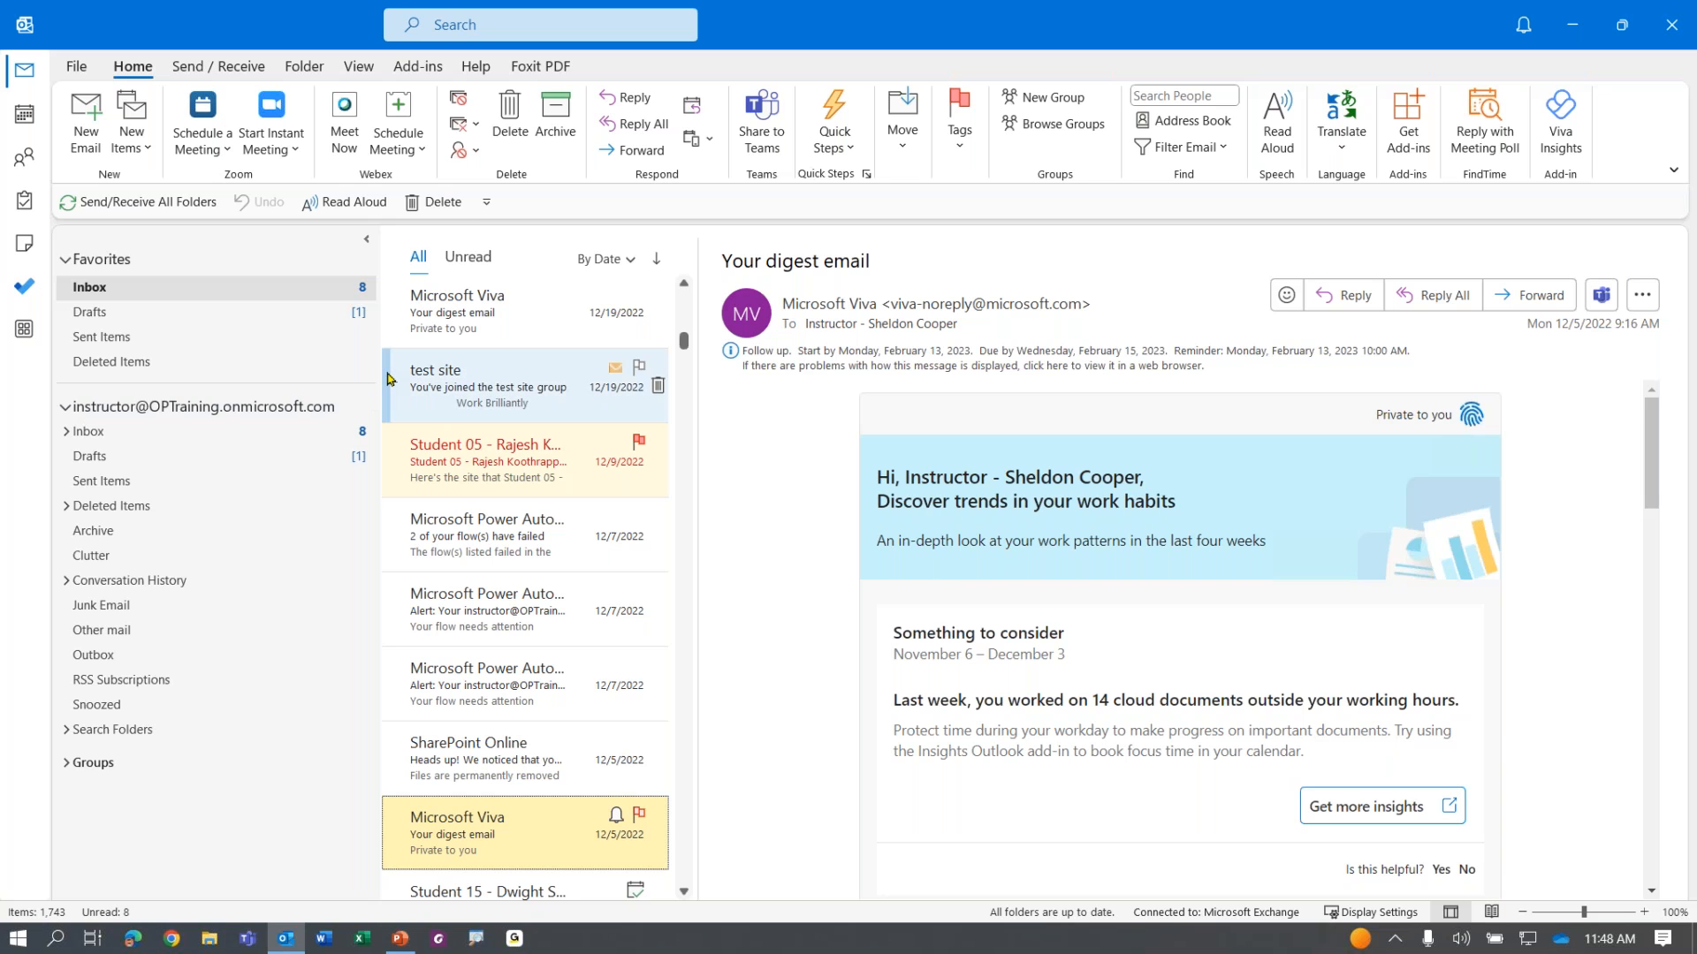
left_click_drag(380, 364, 244, 375)
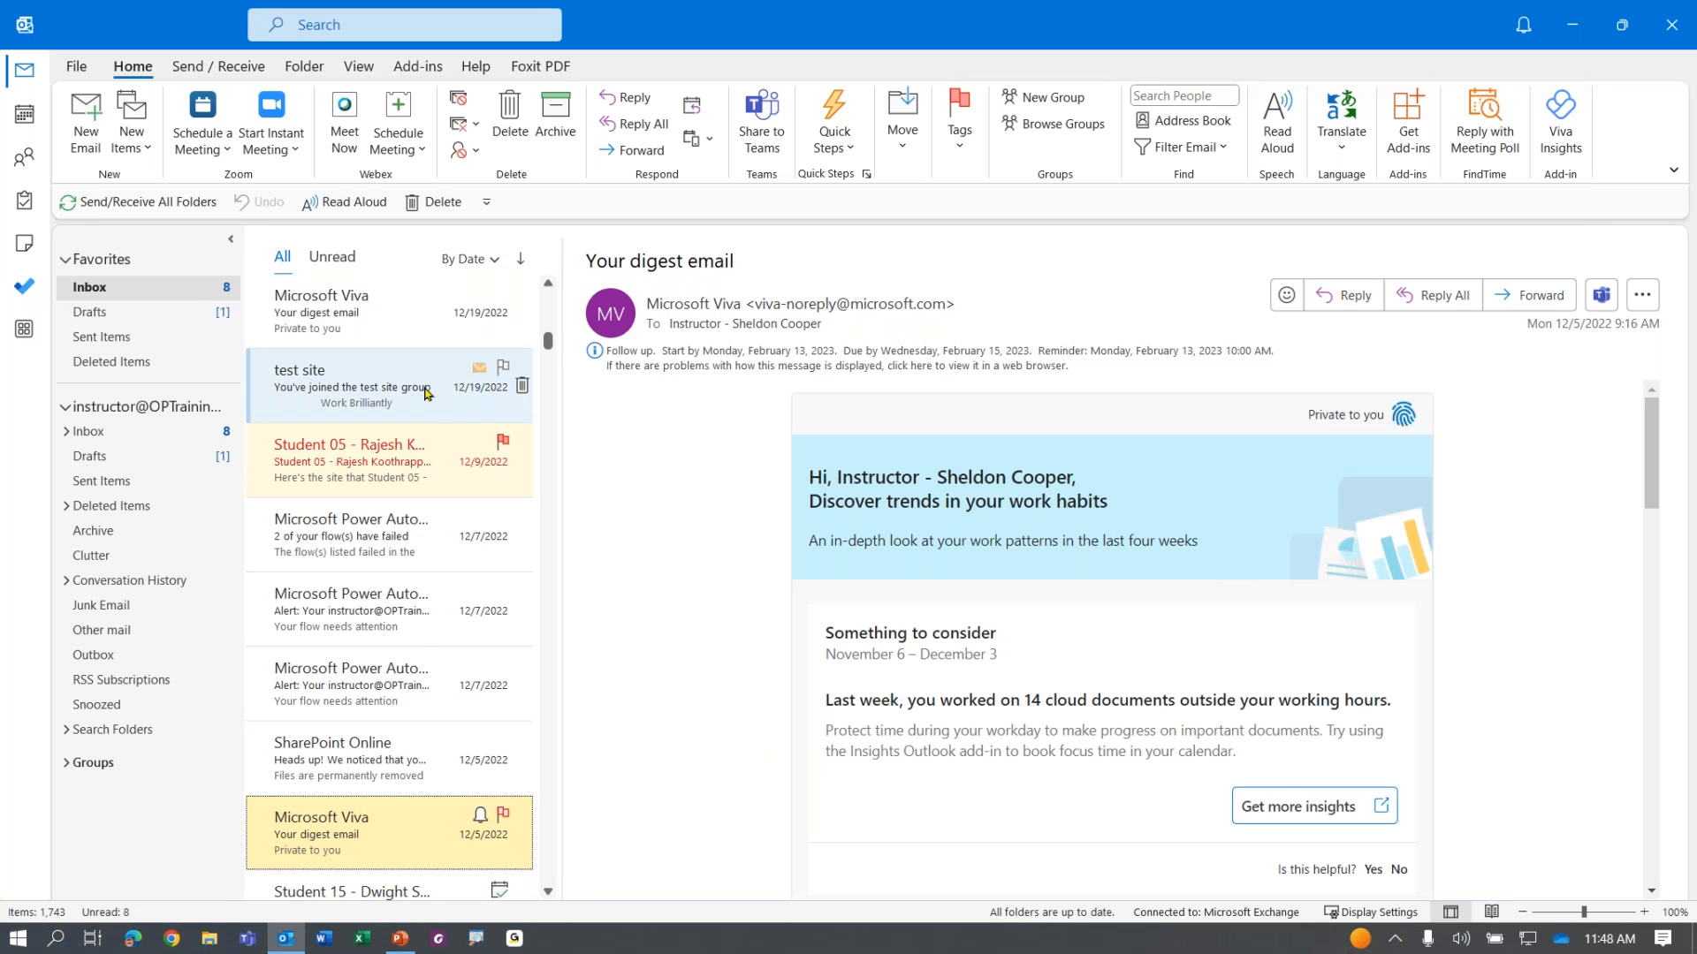
Step: Look through the inbox message list, from the newest messages down to the older ones and back
scroll(369, 458, "up", 10)
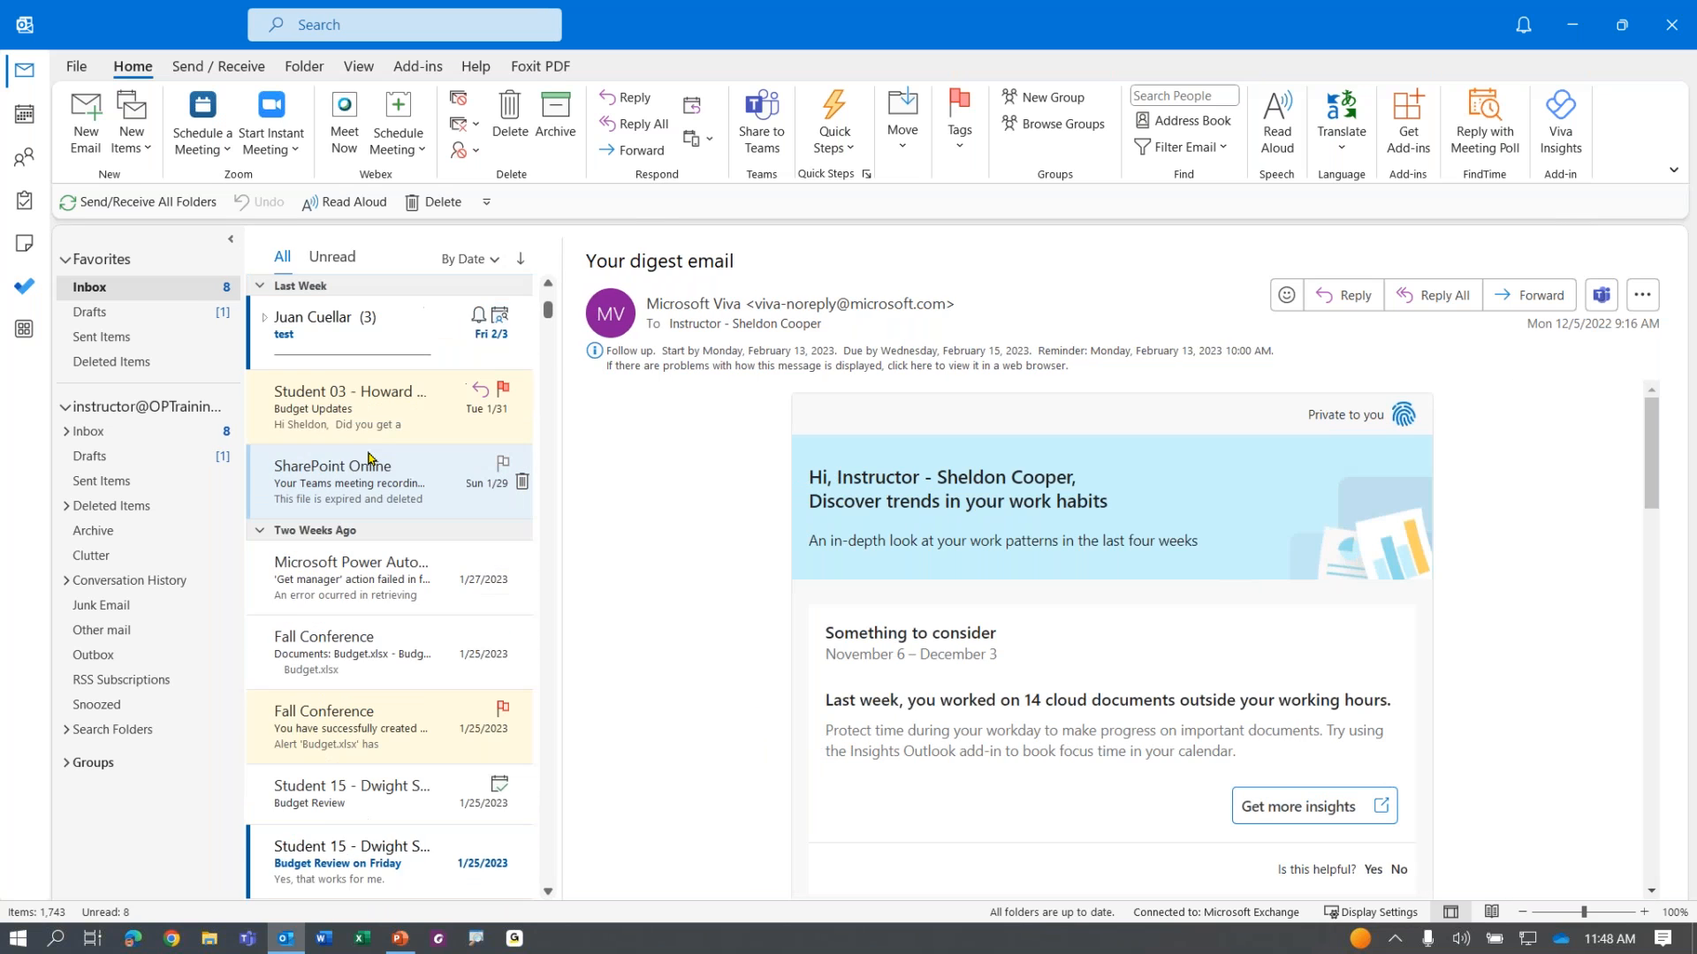
scroll(369, 458, "up", 3)
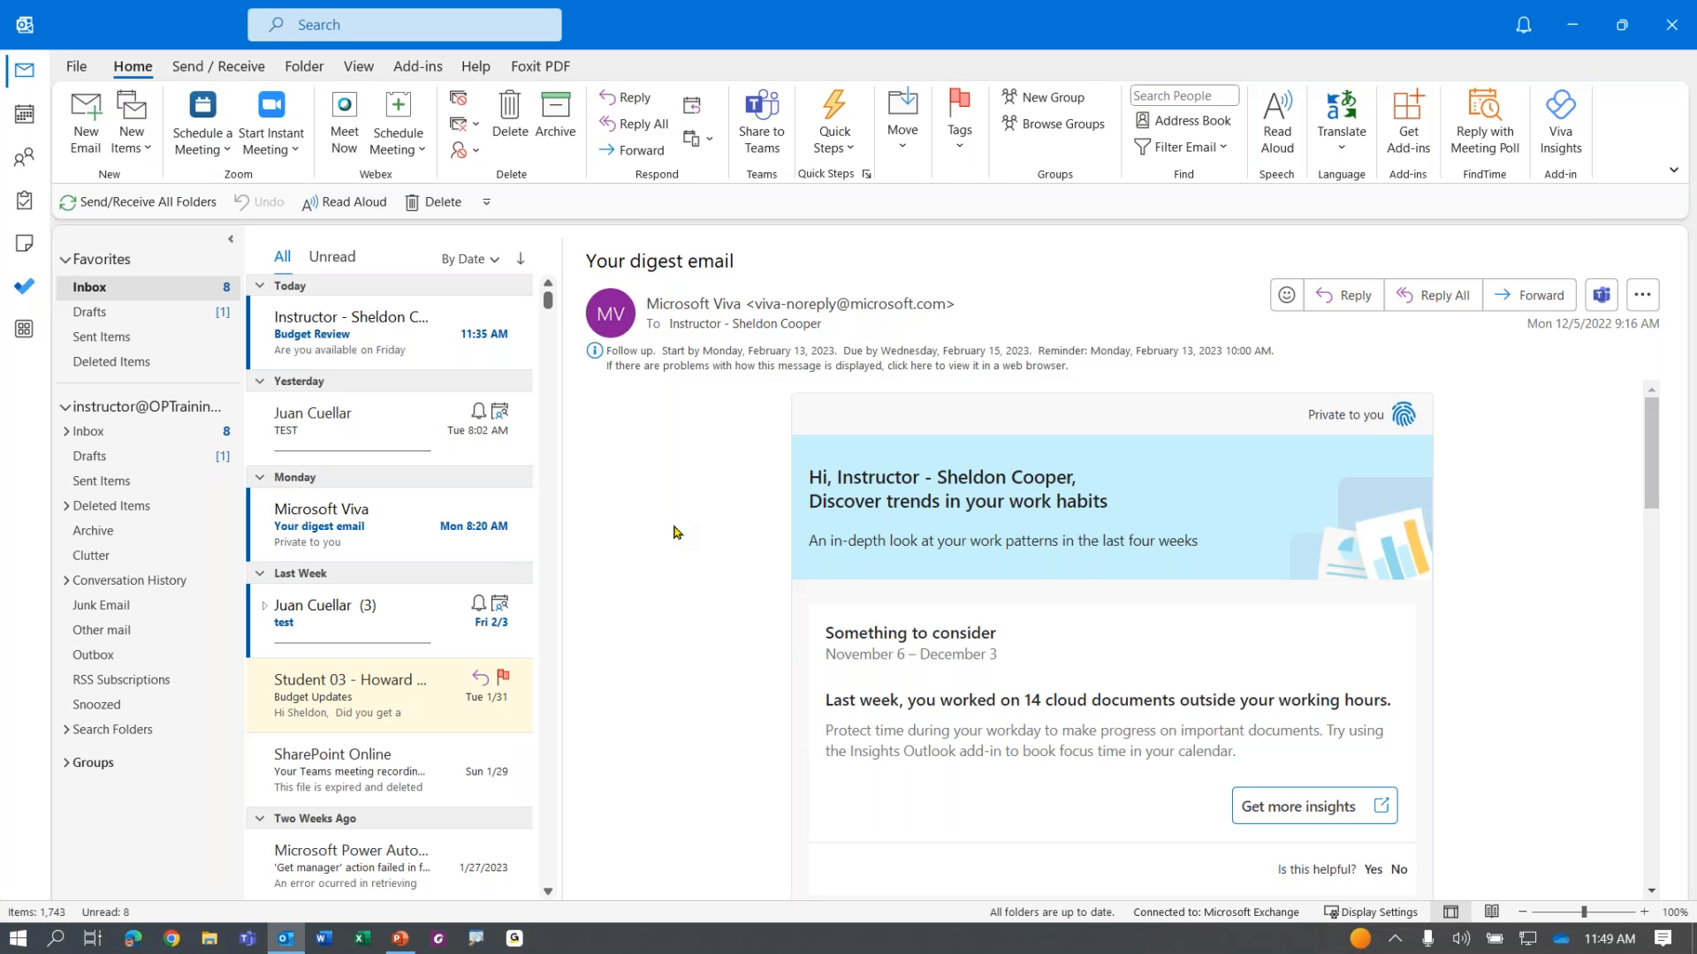
scroll(380, 637, "down", 1)
scroll(318, 659, "up", 1)
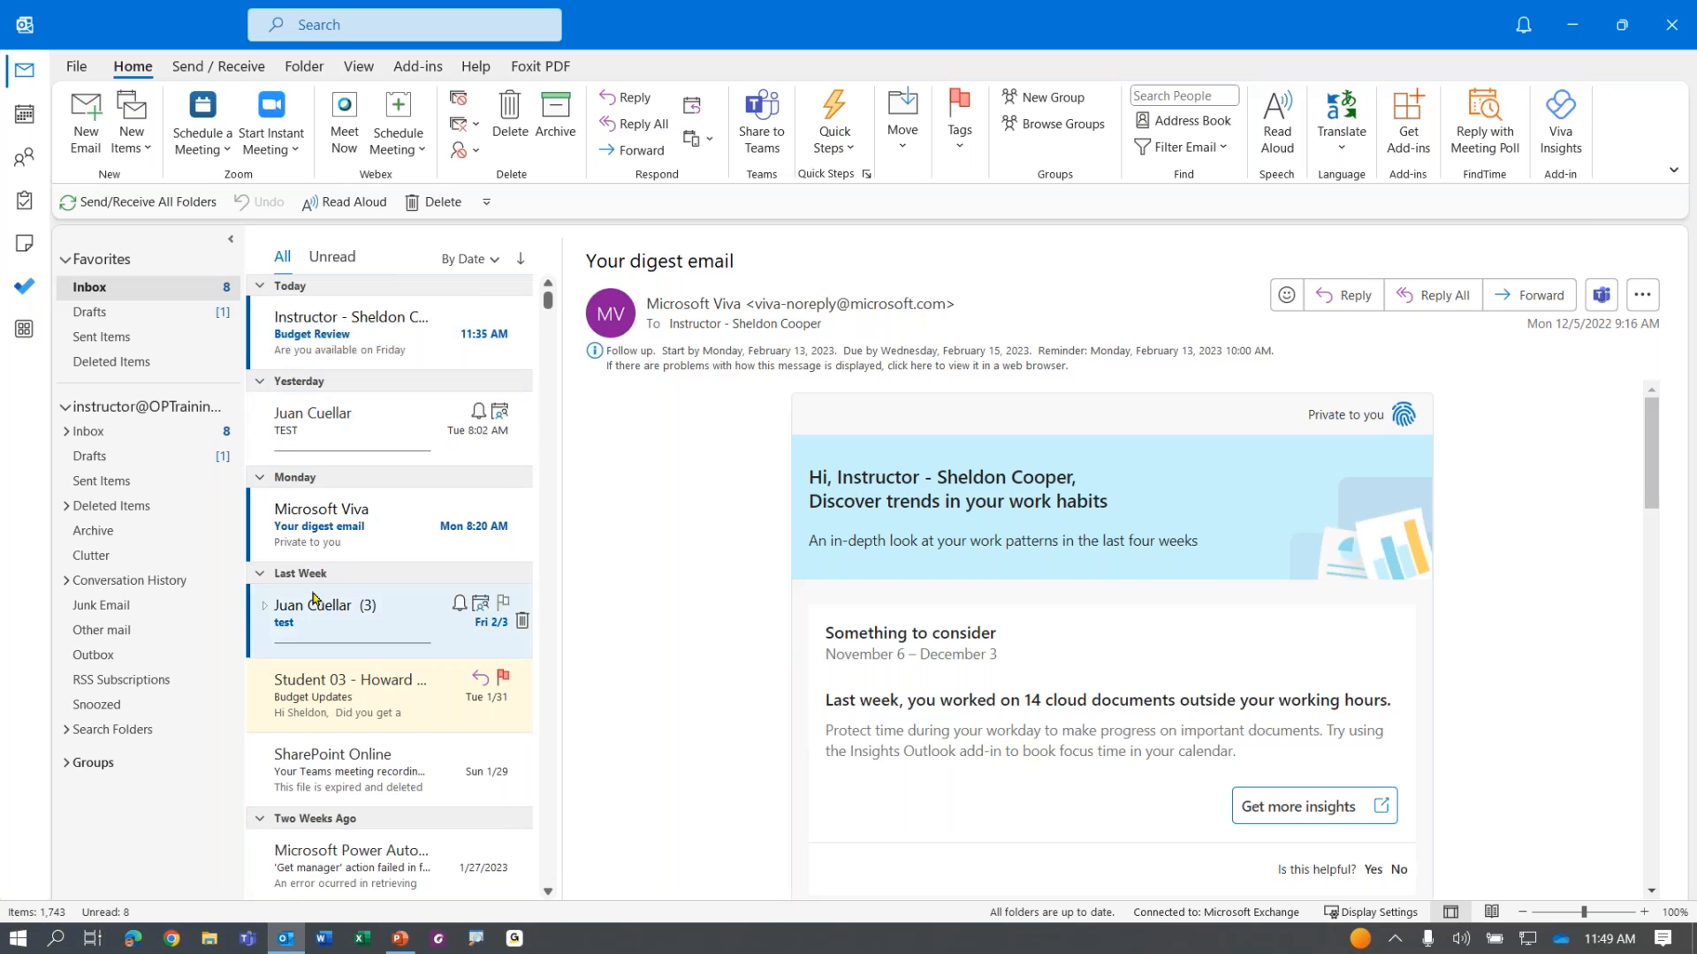
scroll(316, 619, "down", 2)
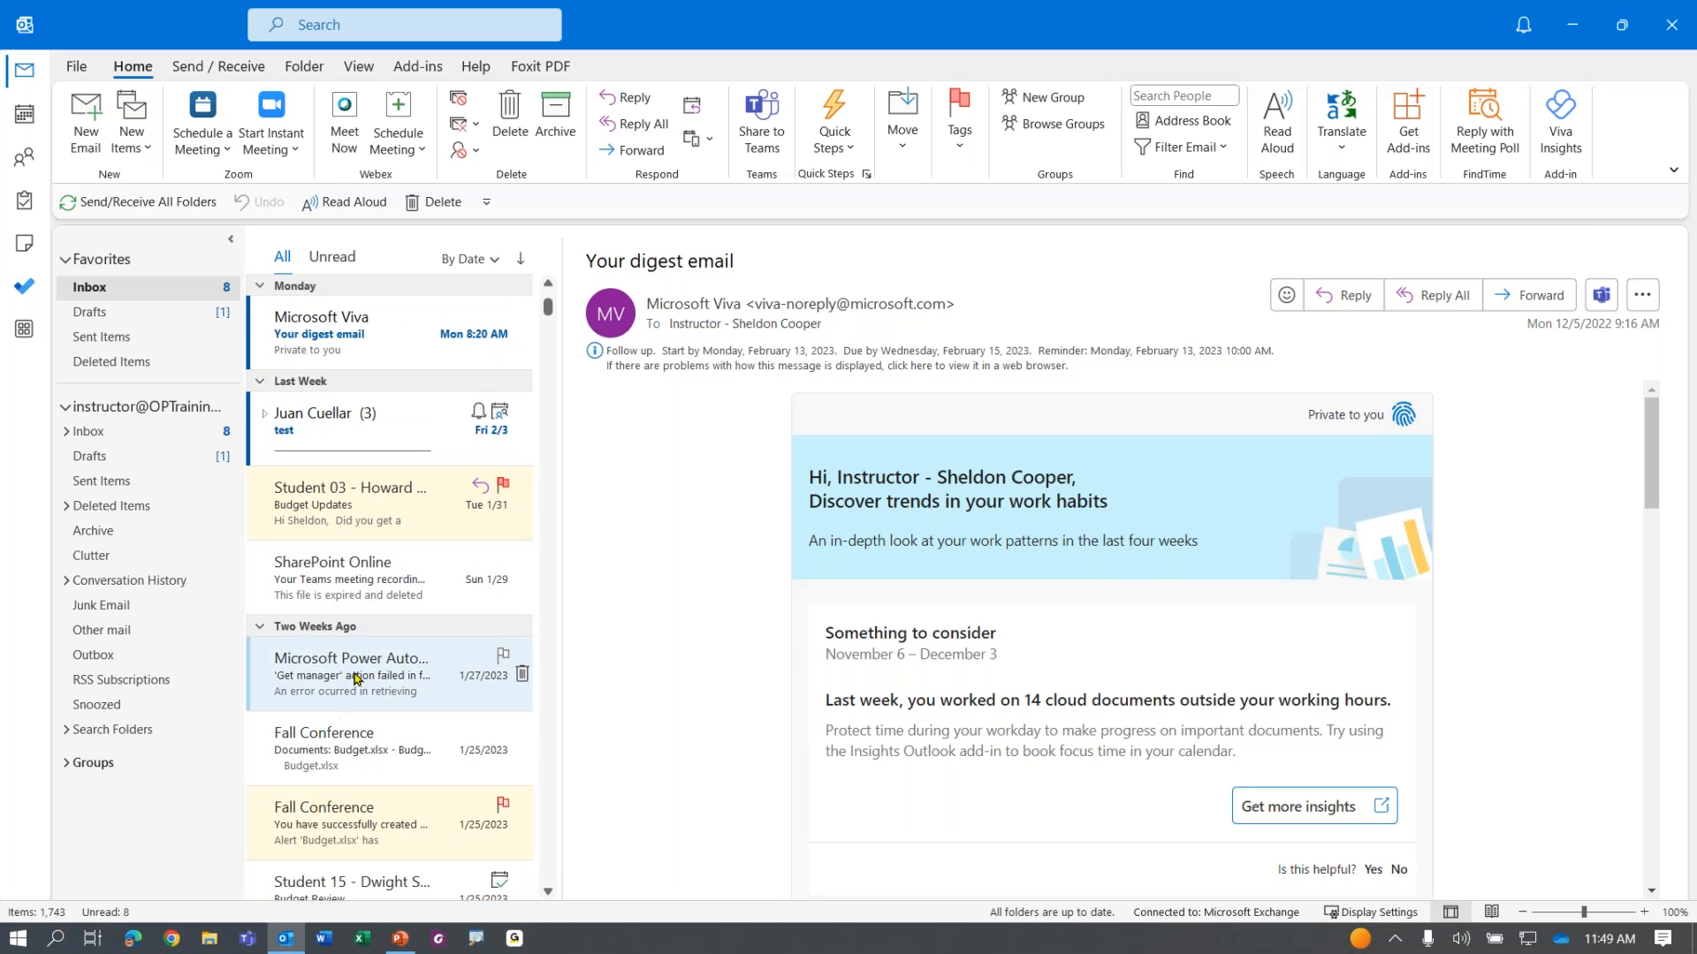
scroll(352, 690, "down", 2)
scroll(354, 695, "down", 8)
scroll(353, 698, "up", 6)
scroll(352, 700, "up", 6)
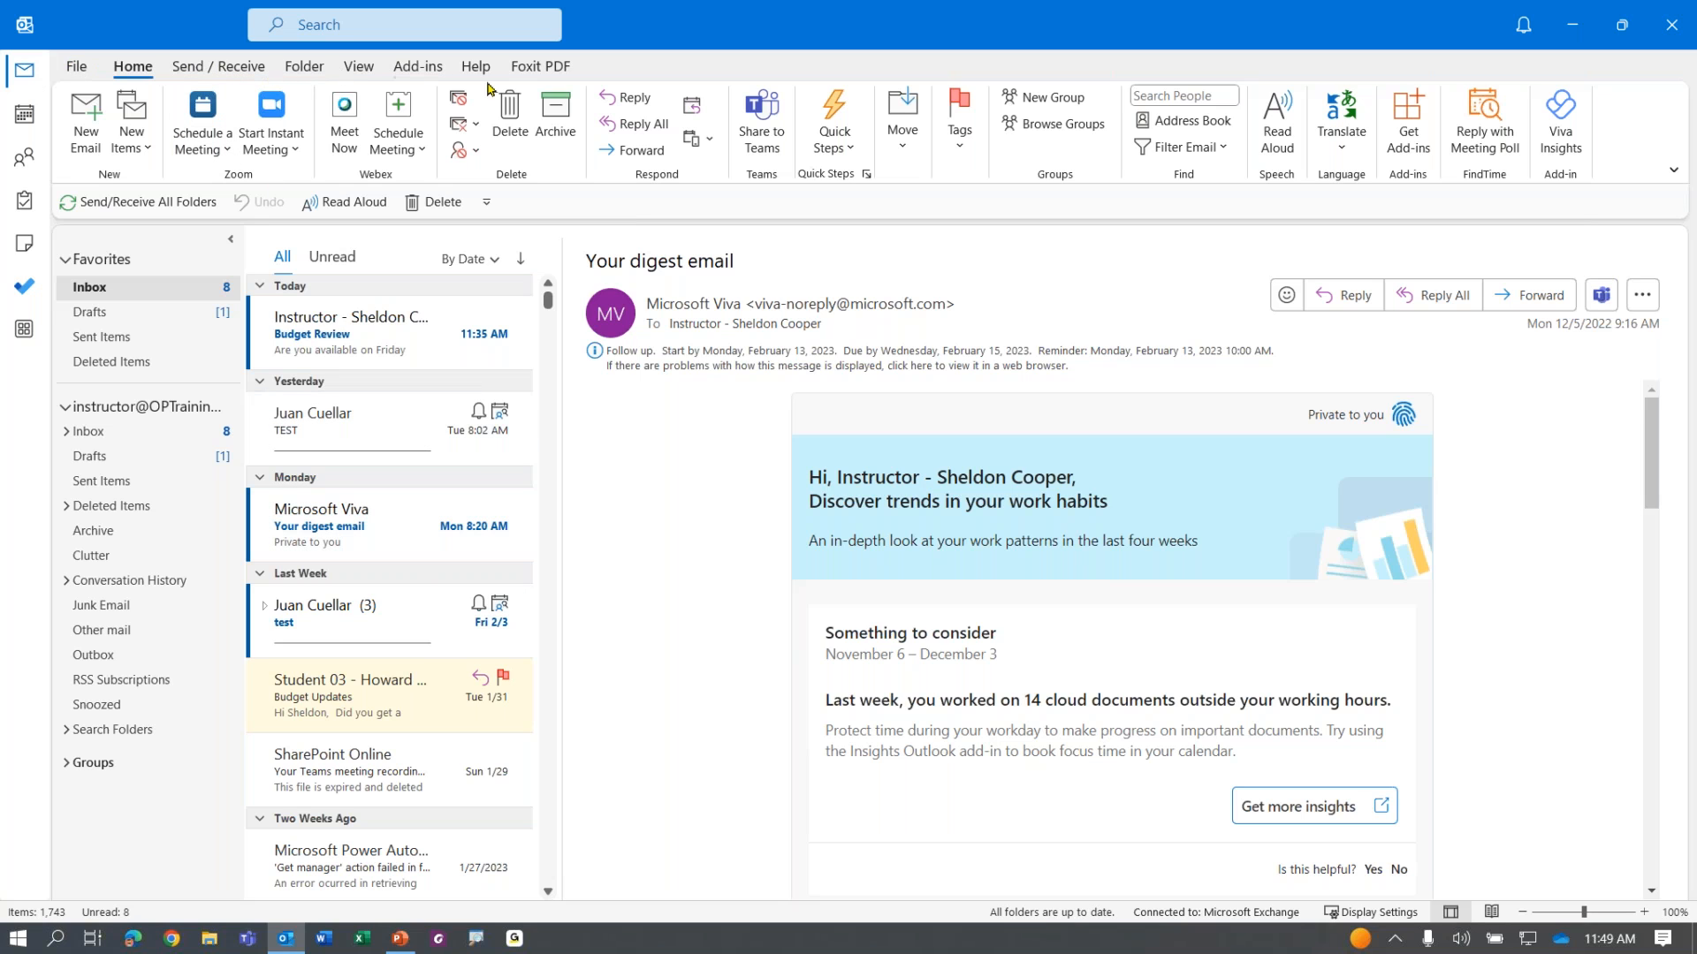
Step: Review the inbox's Change View choices and its advanced view settings
left_click(358, 71)
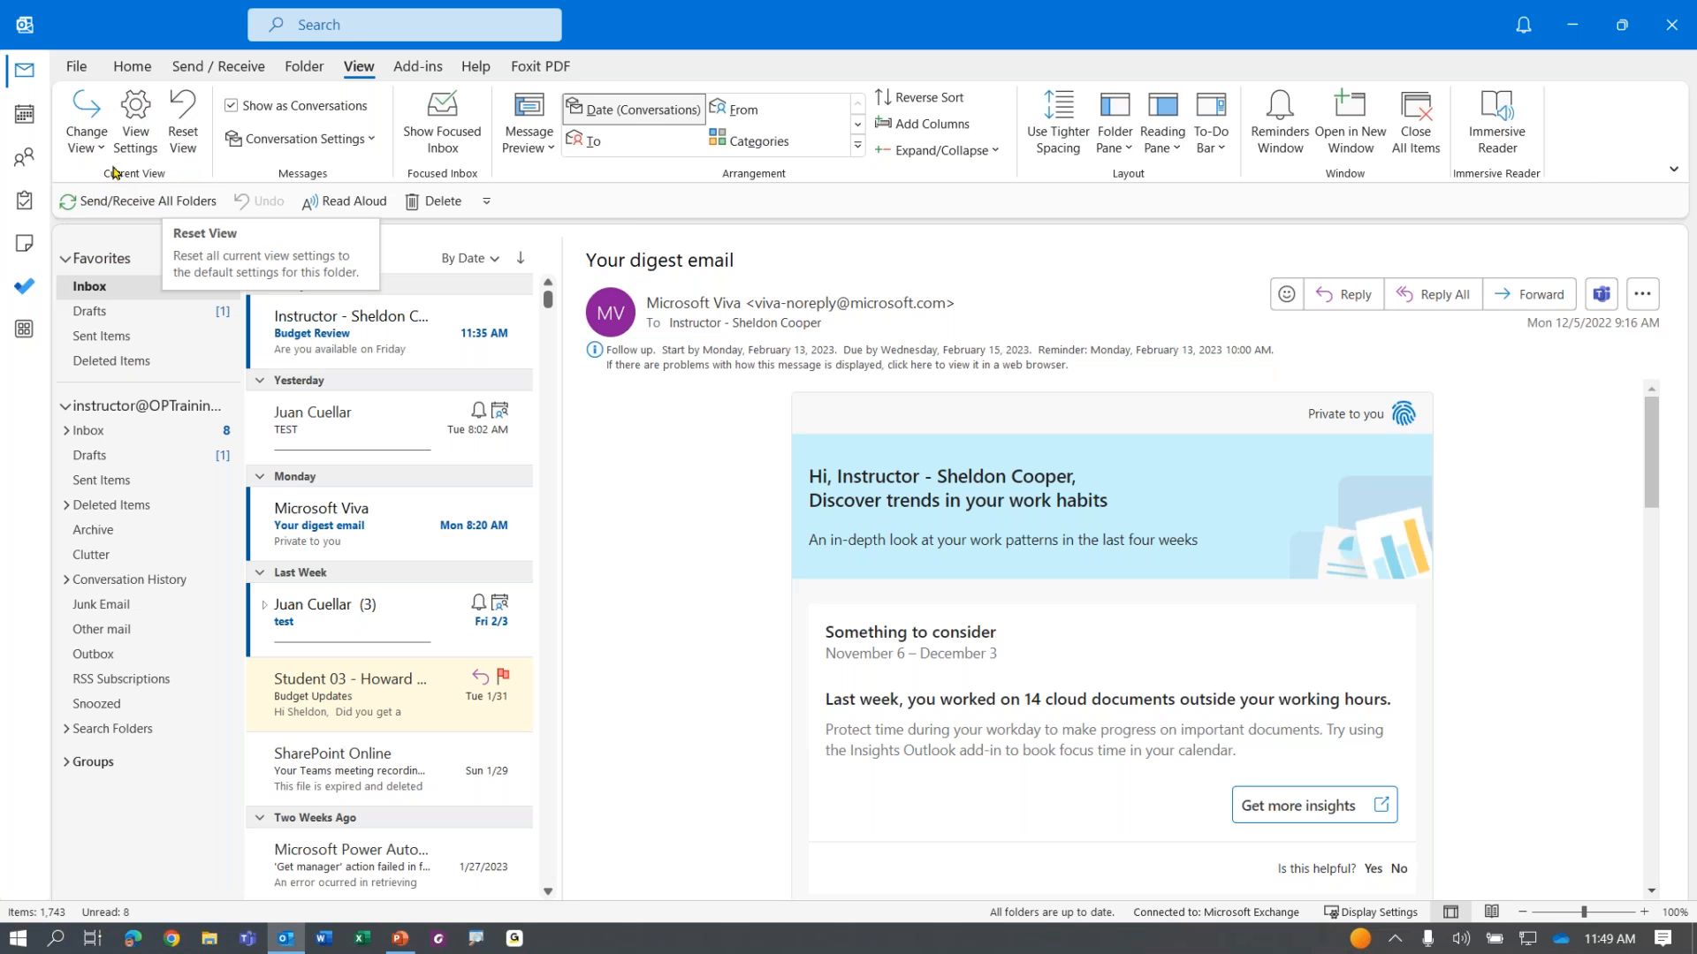
left_click(101, 140)
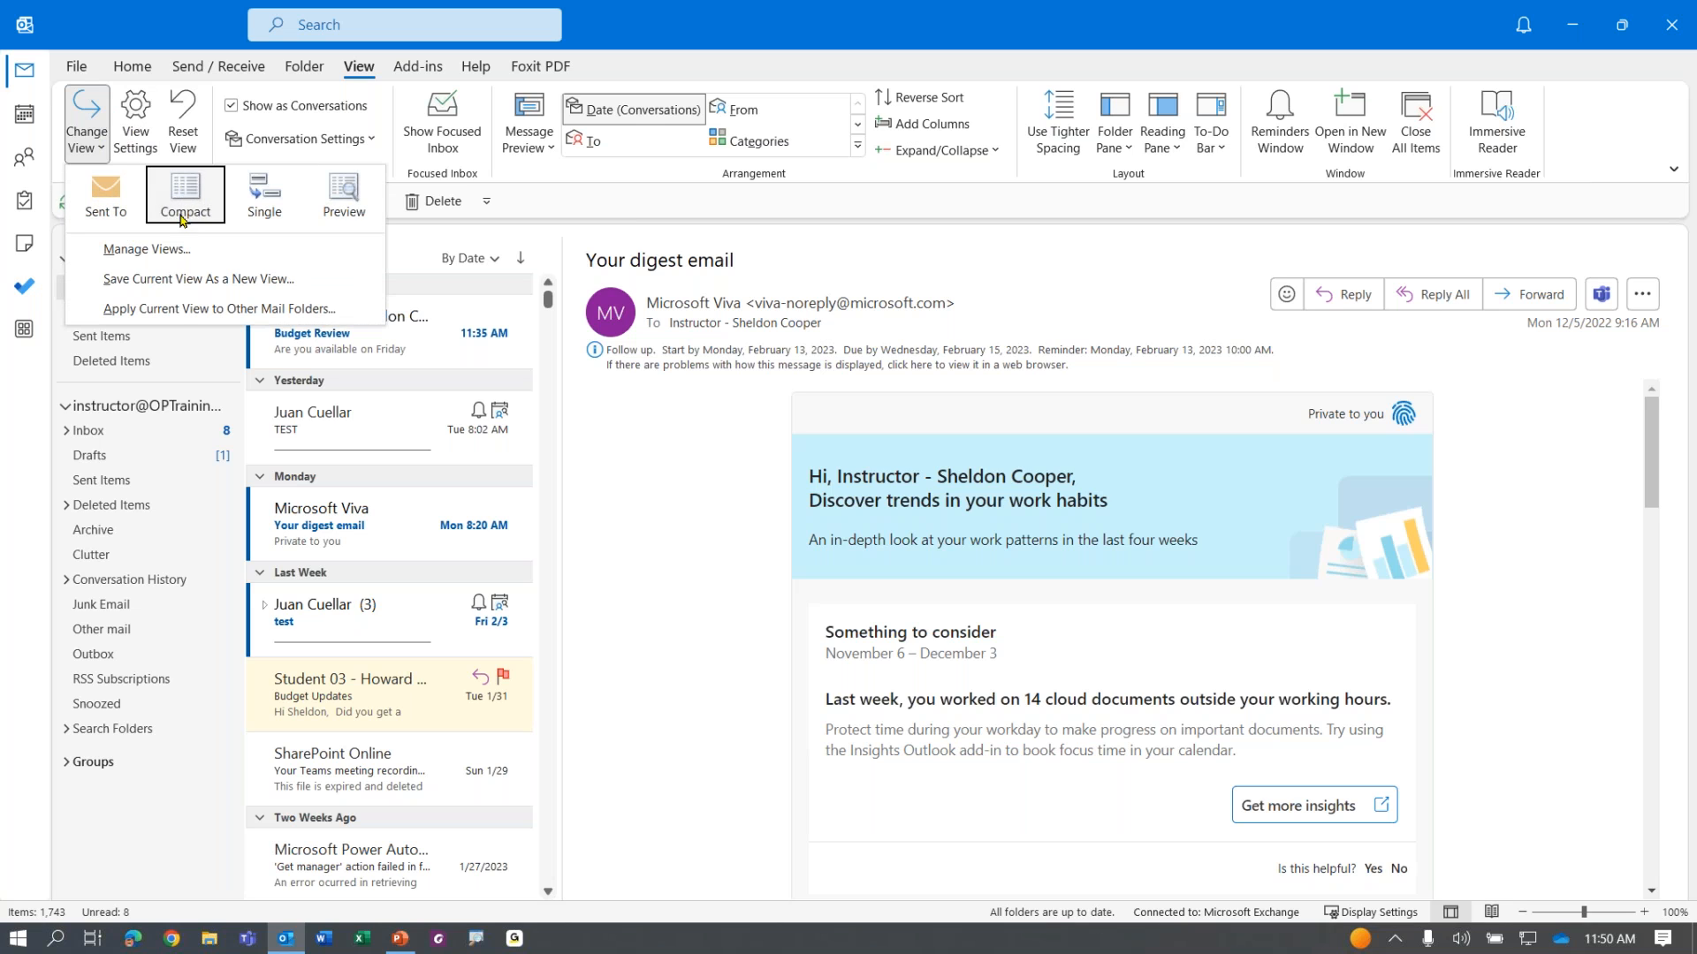
left_click(135, 124)
left_click(1031, 621)
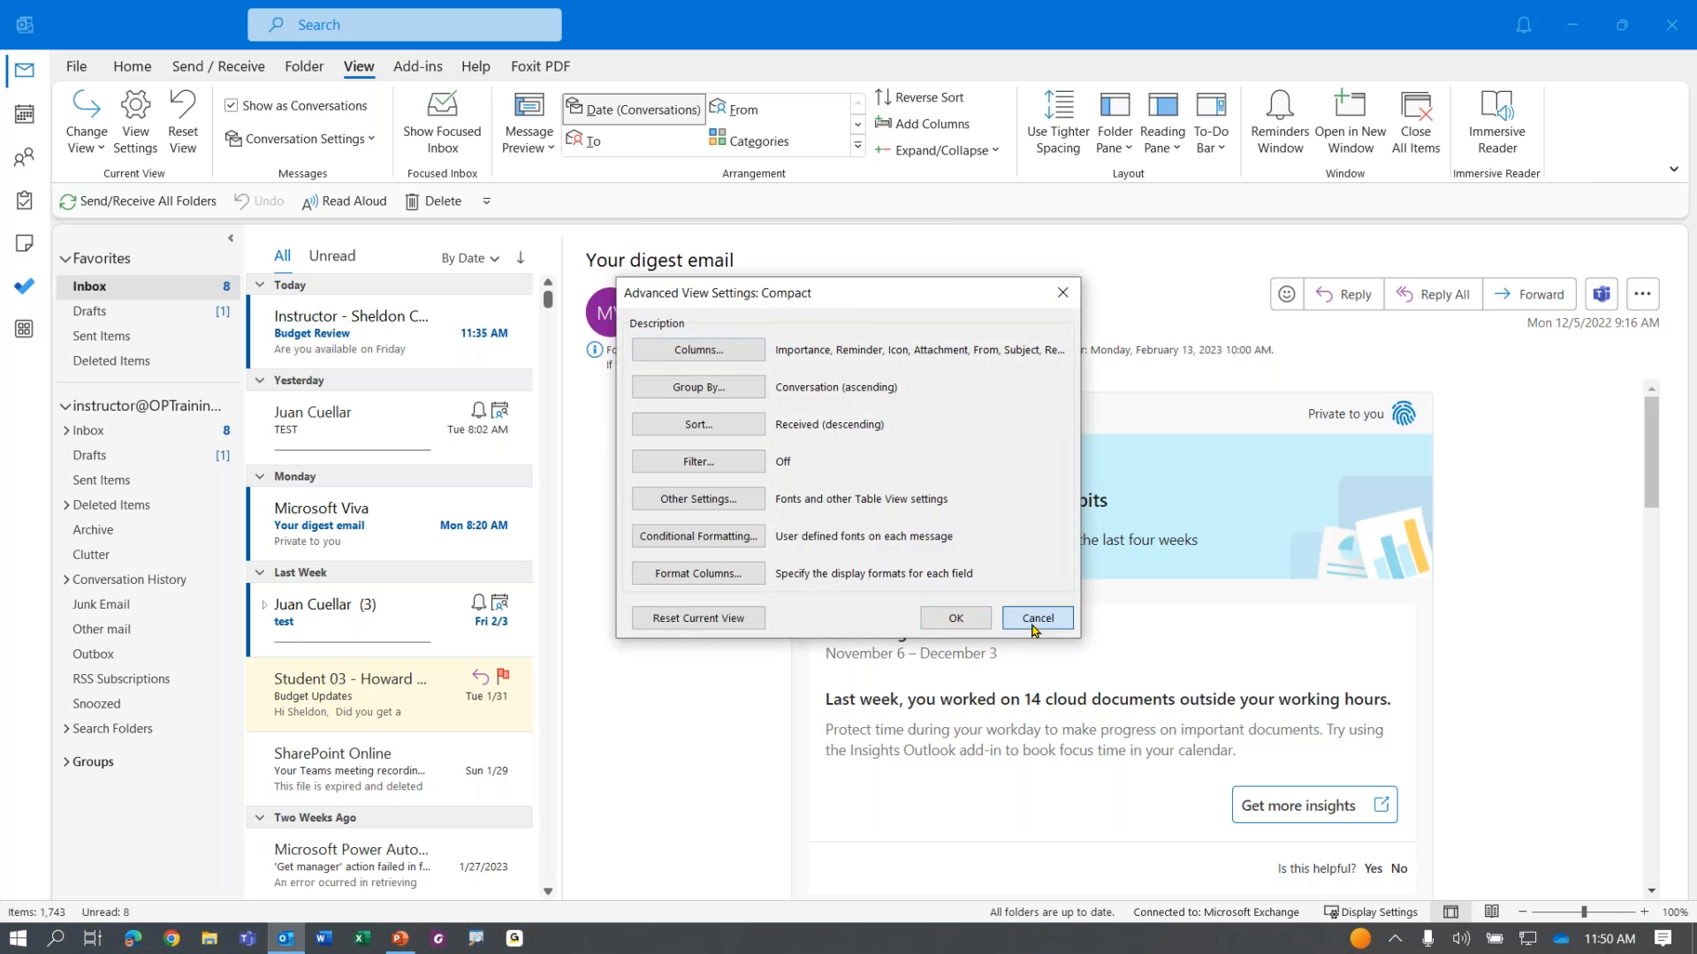
Step: Add a conditional formatting rule to the inbox's Compact view, named "Emails from" followed by the sender's first name
left_click(133, 143)
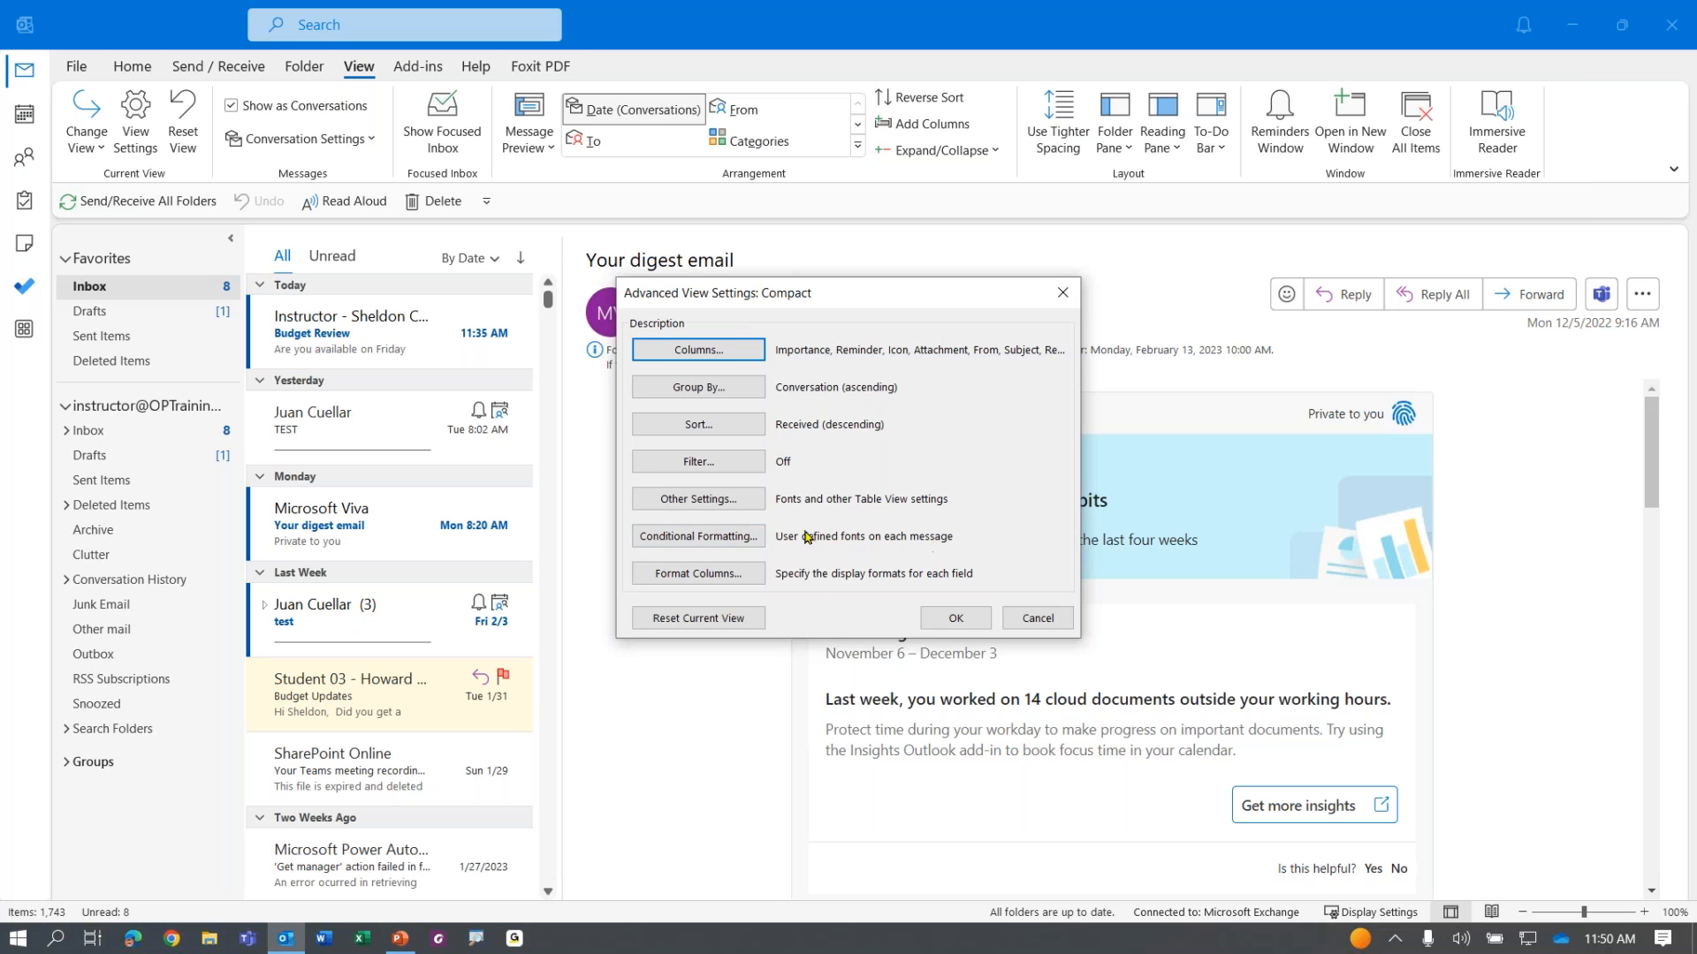
left_click(720, 539)
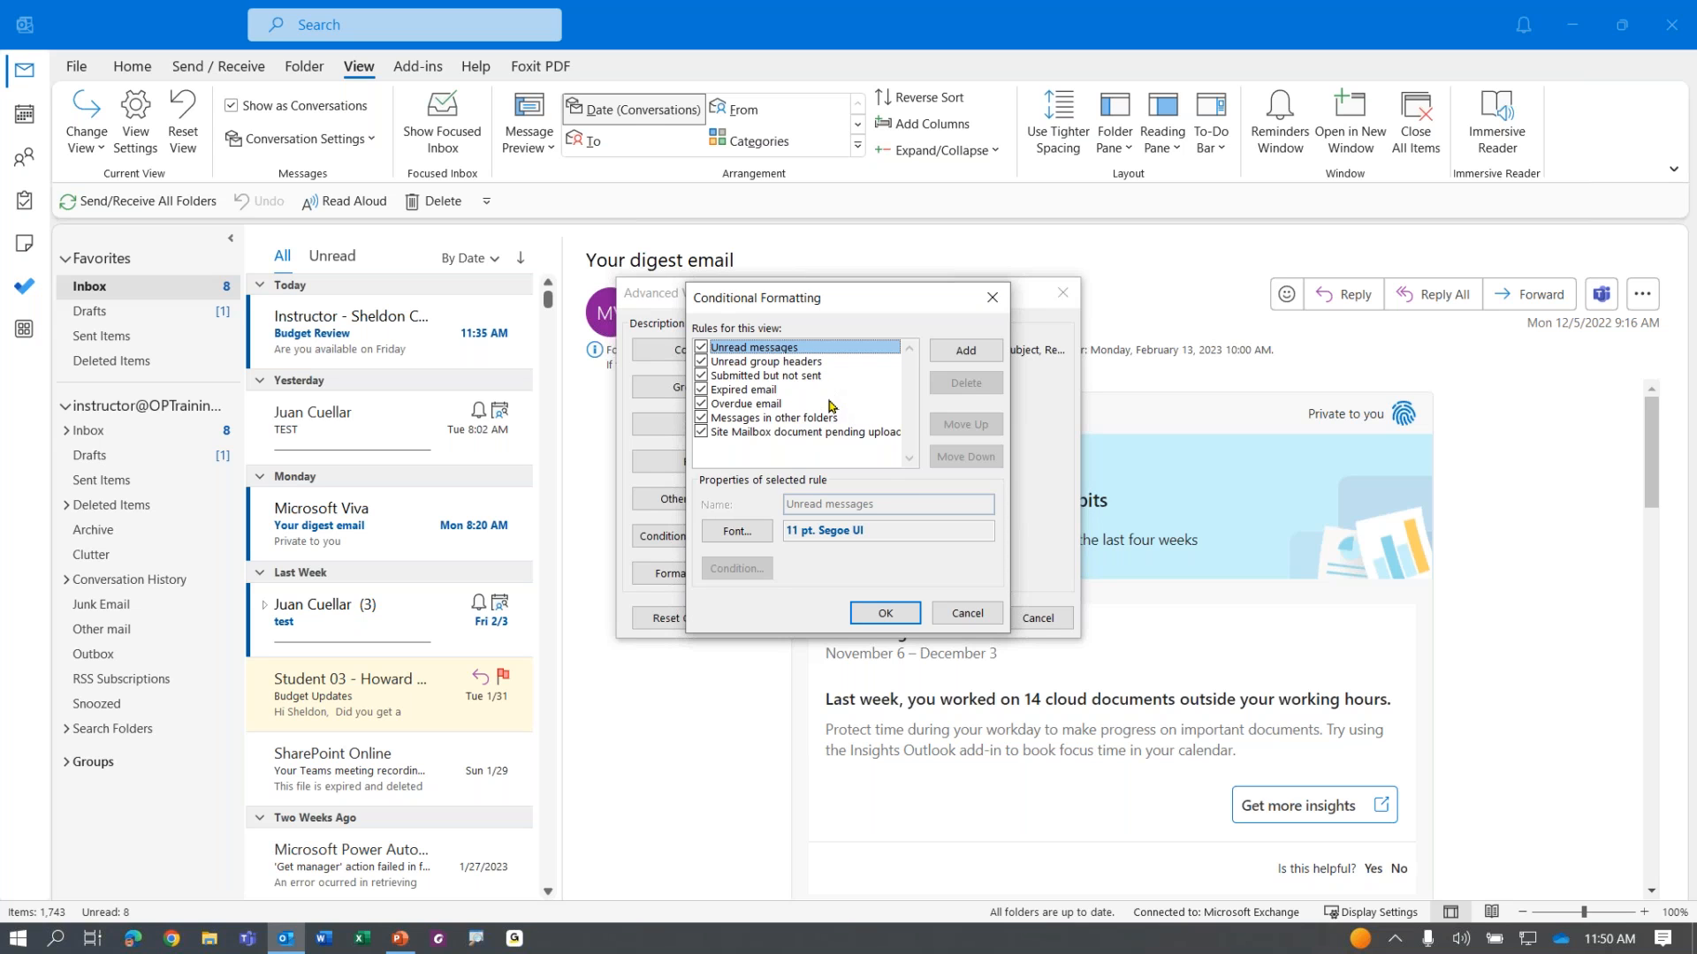
key("End")
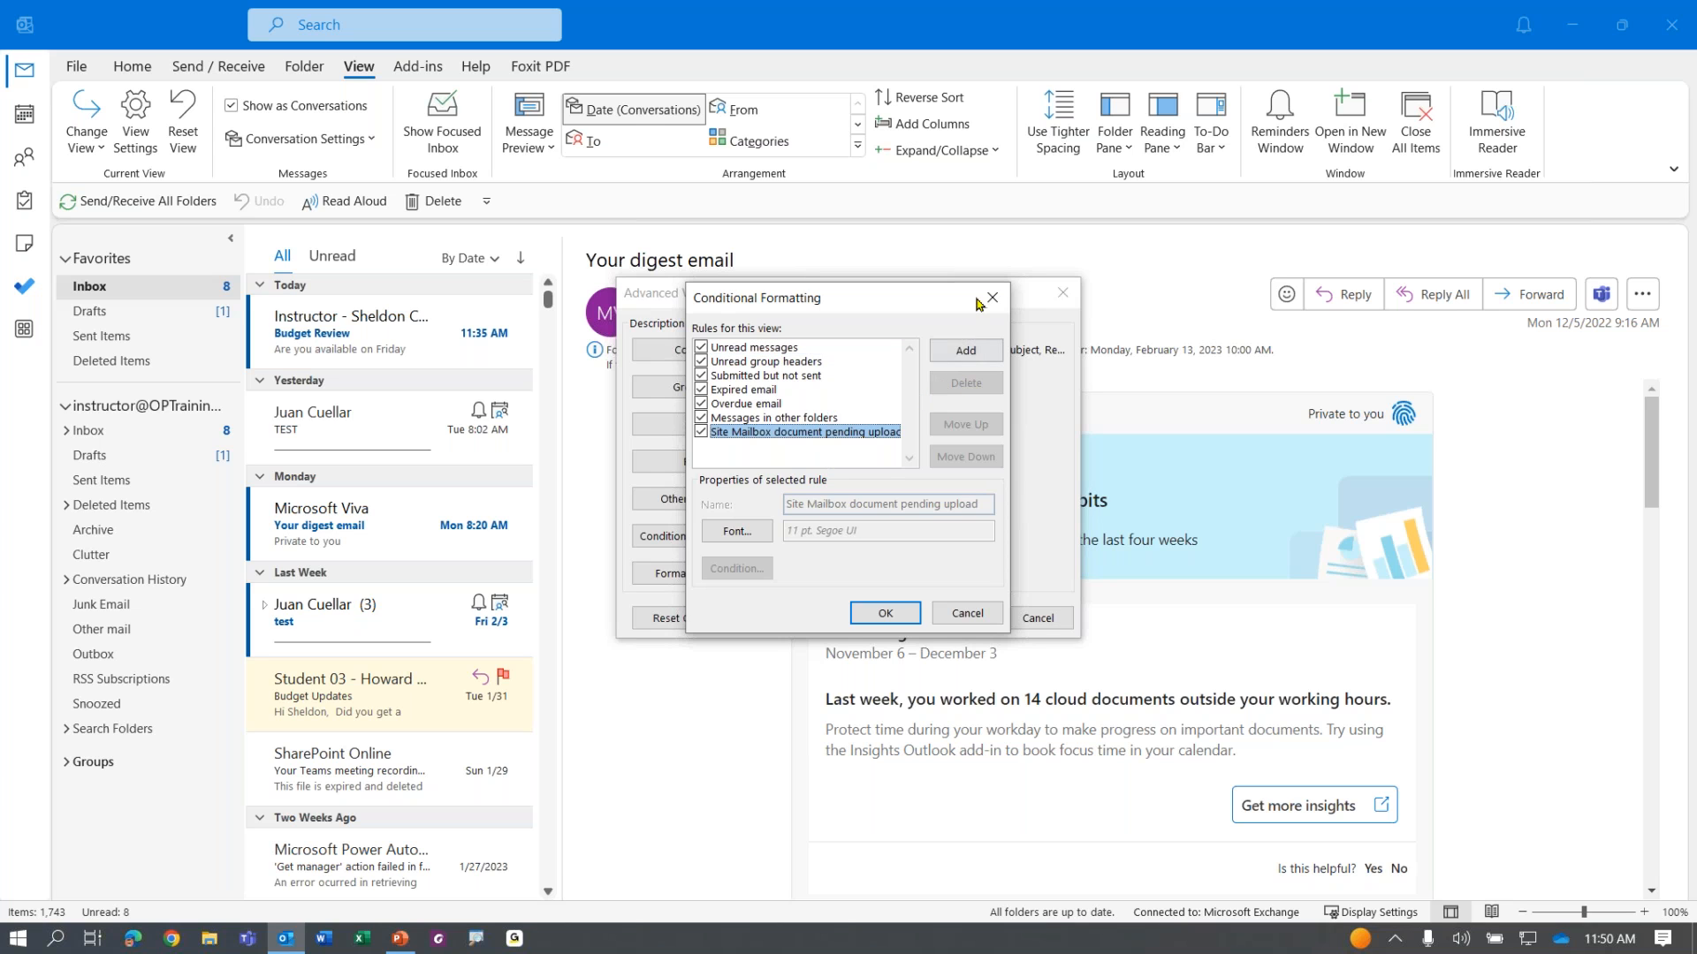
left_click(966, 357)
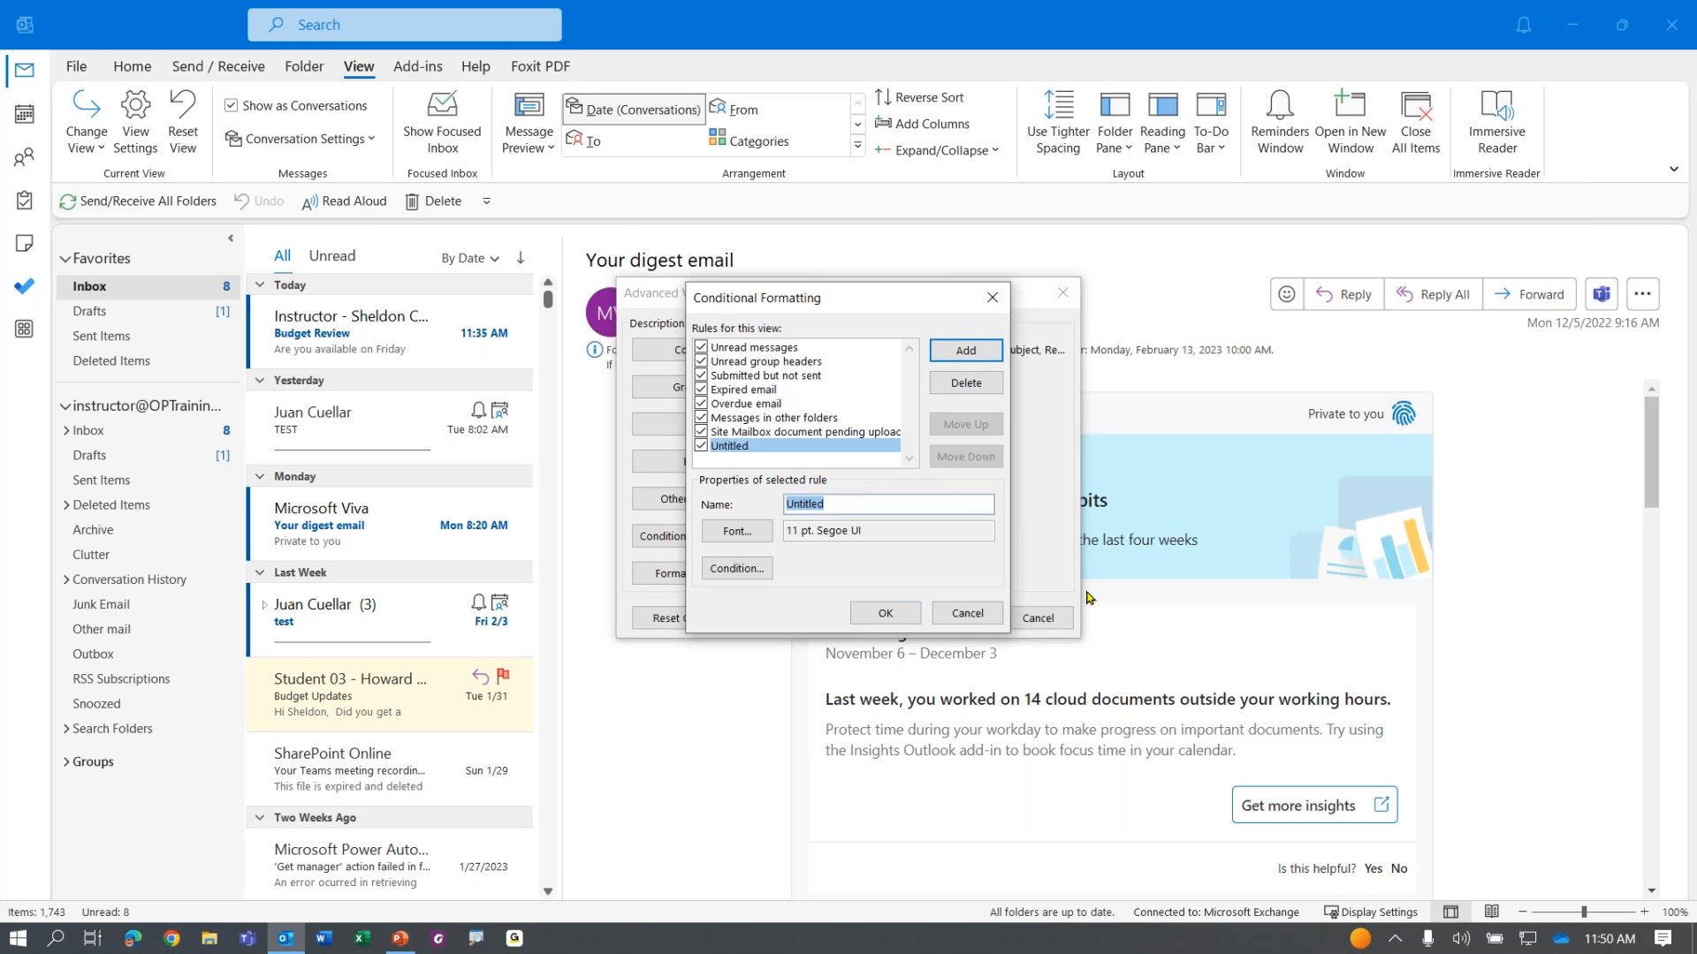
type("Emails from Dwight")
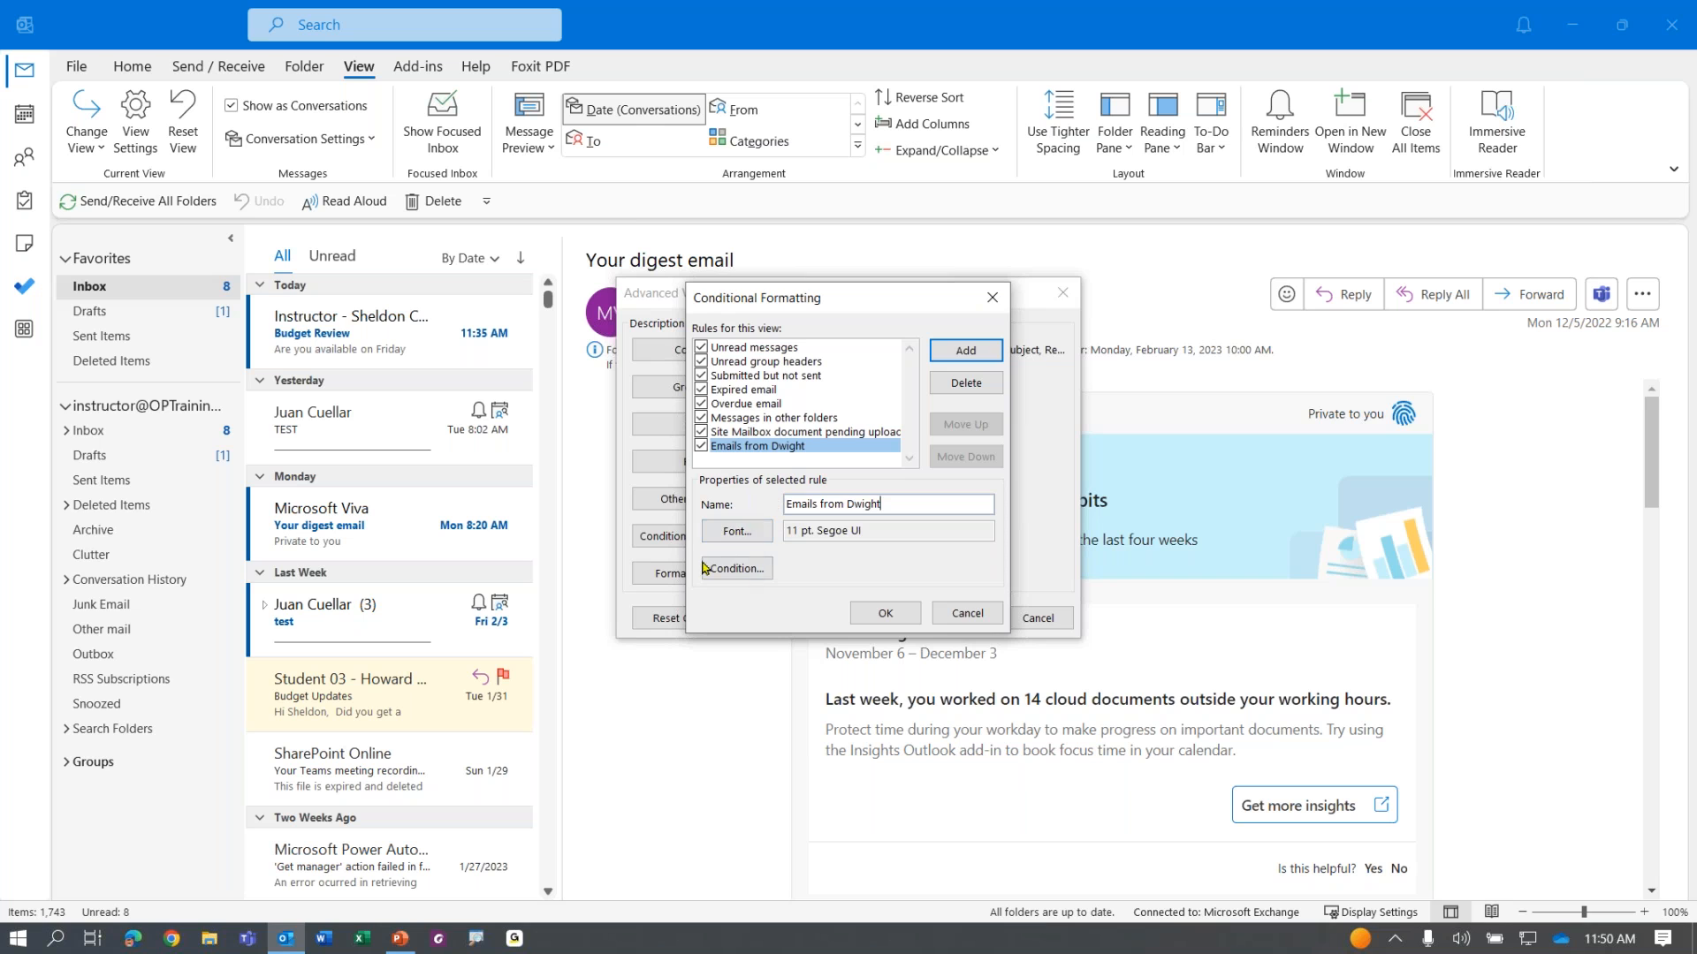
Step: Set the new rule's font to Stencil in Regular style at Big size
left_click(739, 533)
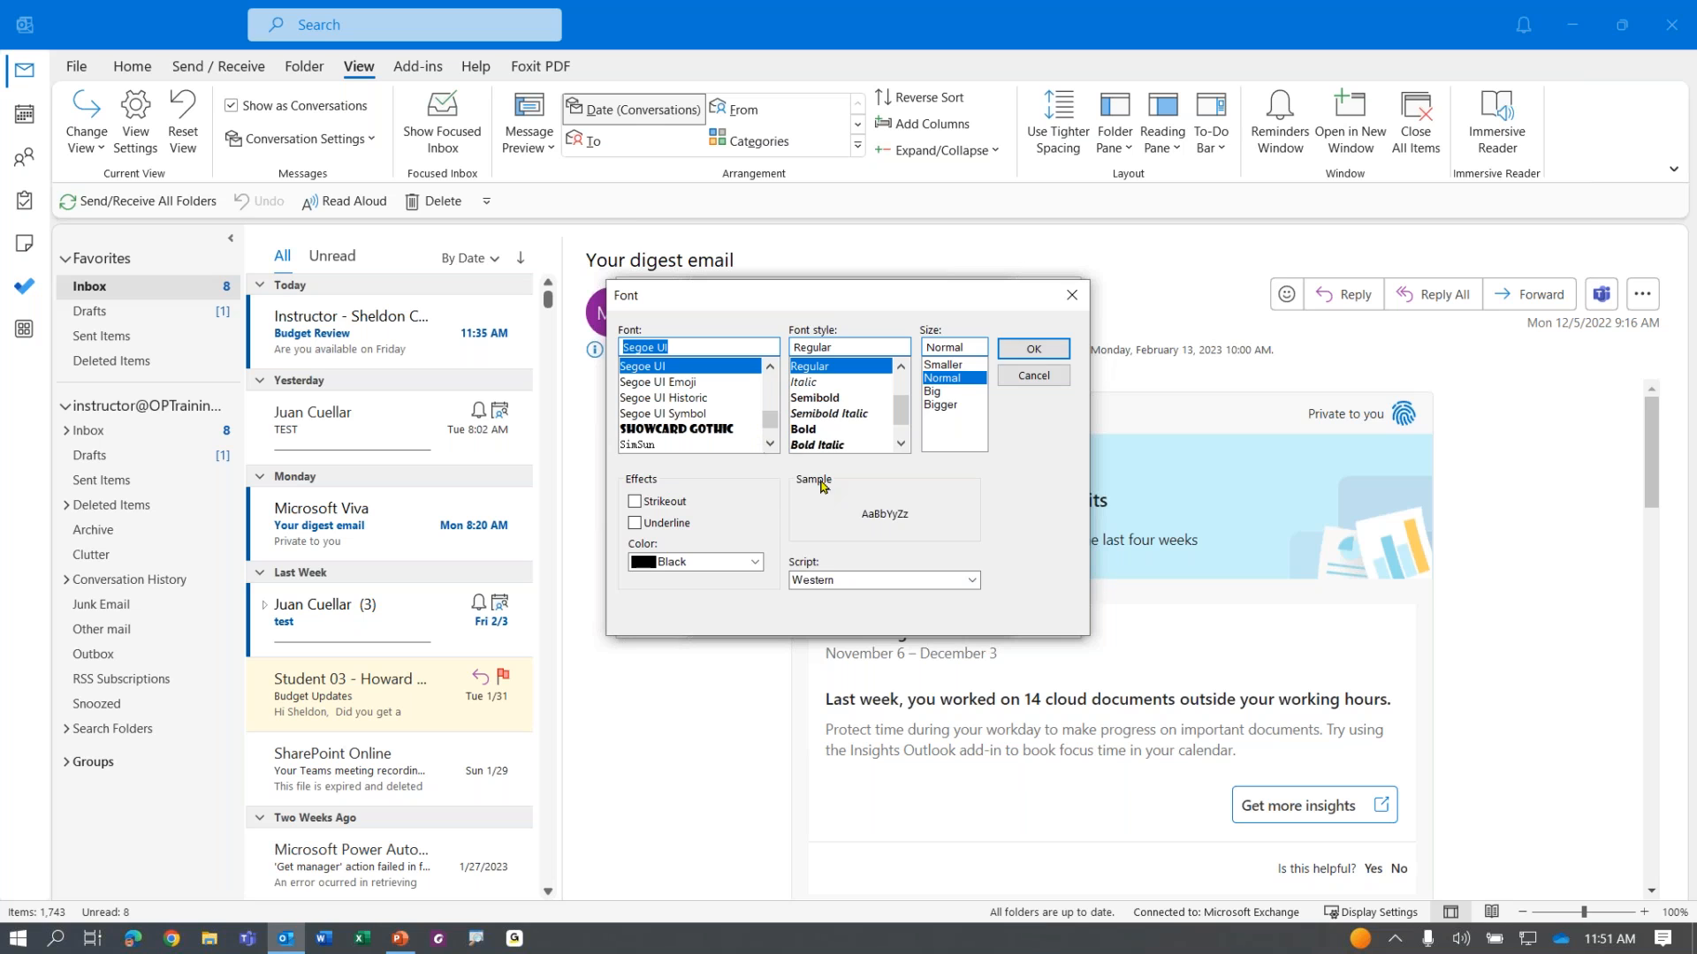
scroll(728, 432, "down", 1)
scroll(729, 433, "down", 4)
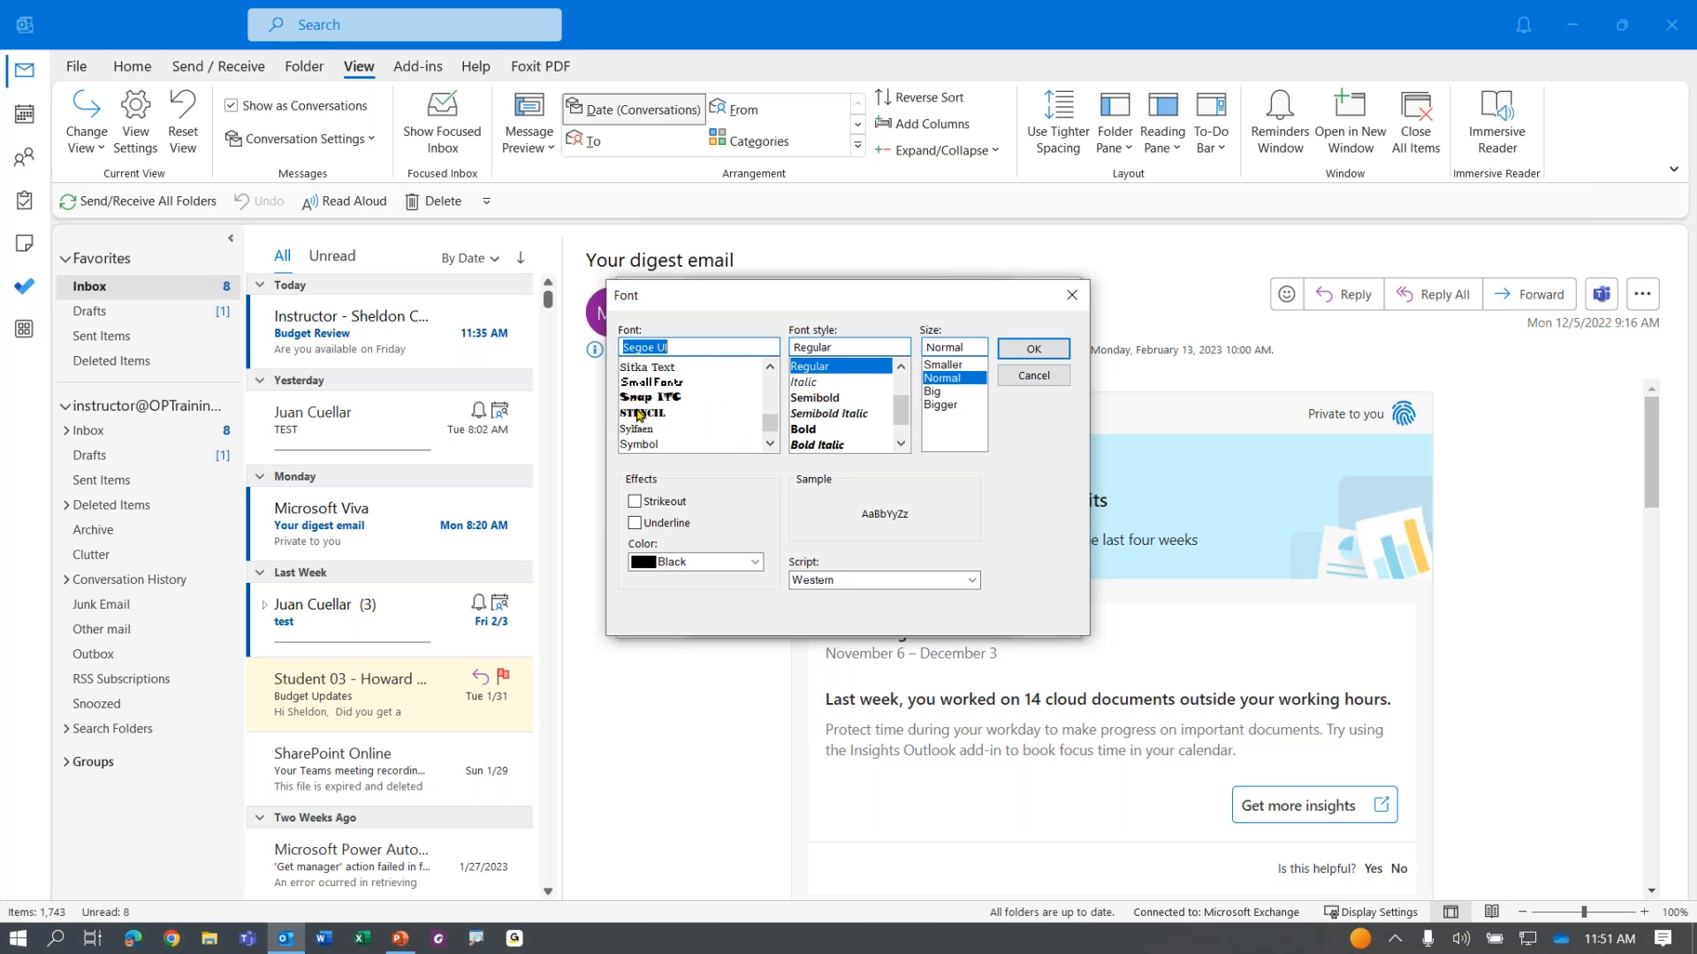
left_click(658, 415)
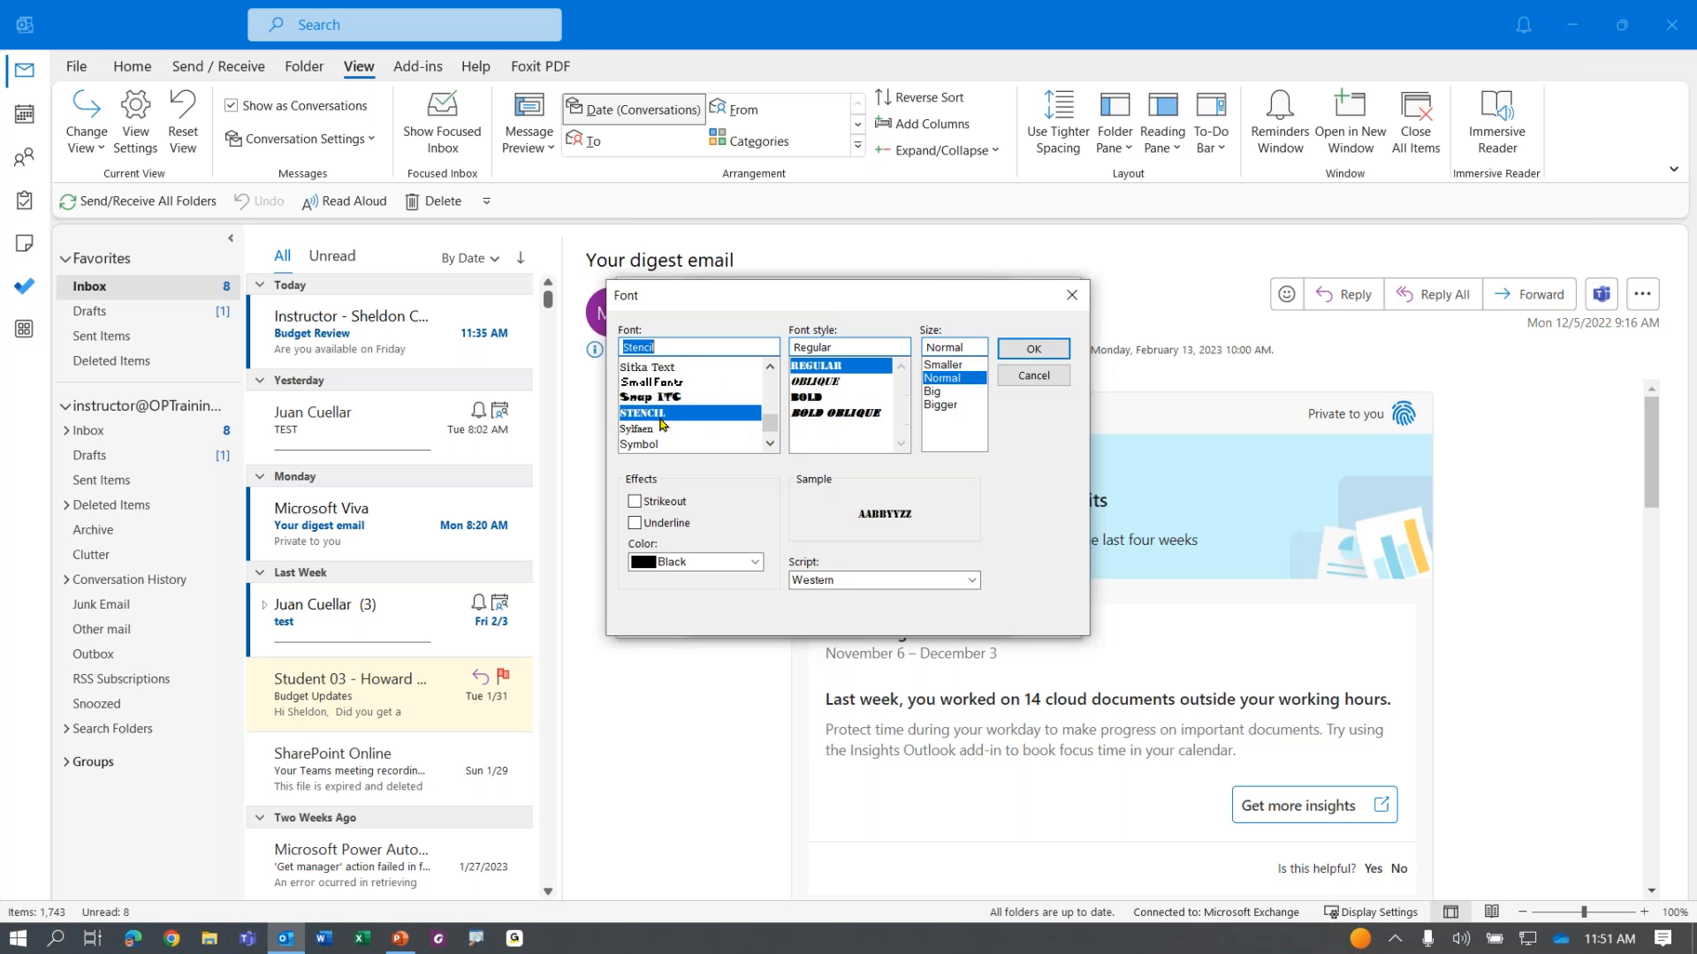
left_click(800, 382)
left_click(811, 396)
left_click(819, 413)
left_click(826, 387)
left_click(836, 367)
left_click(942, 391)
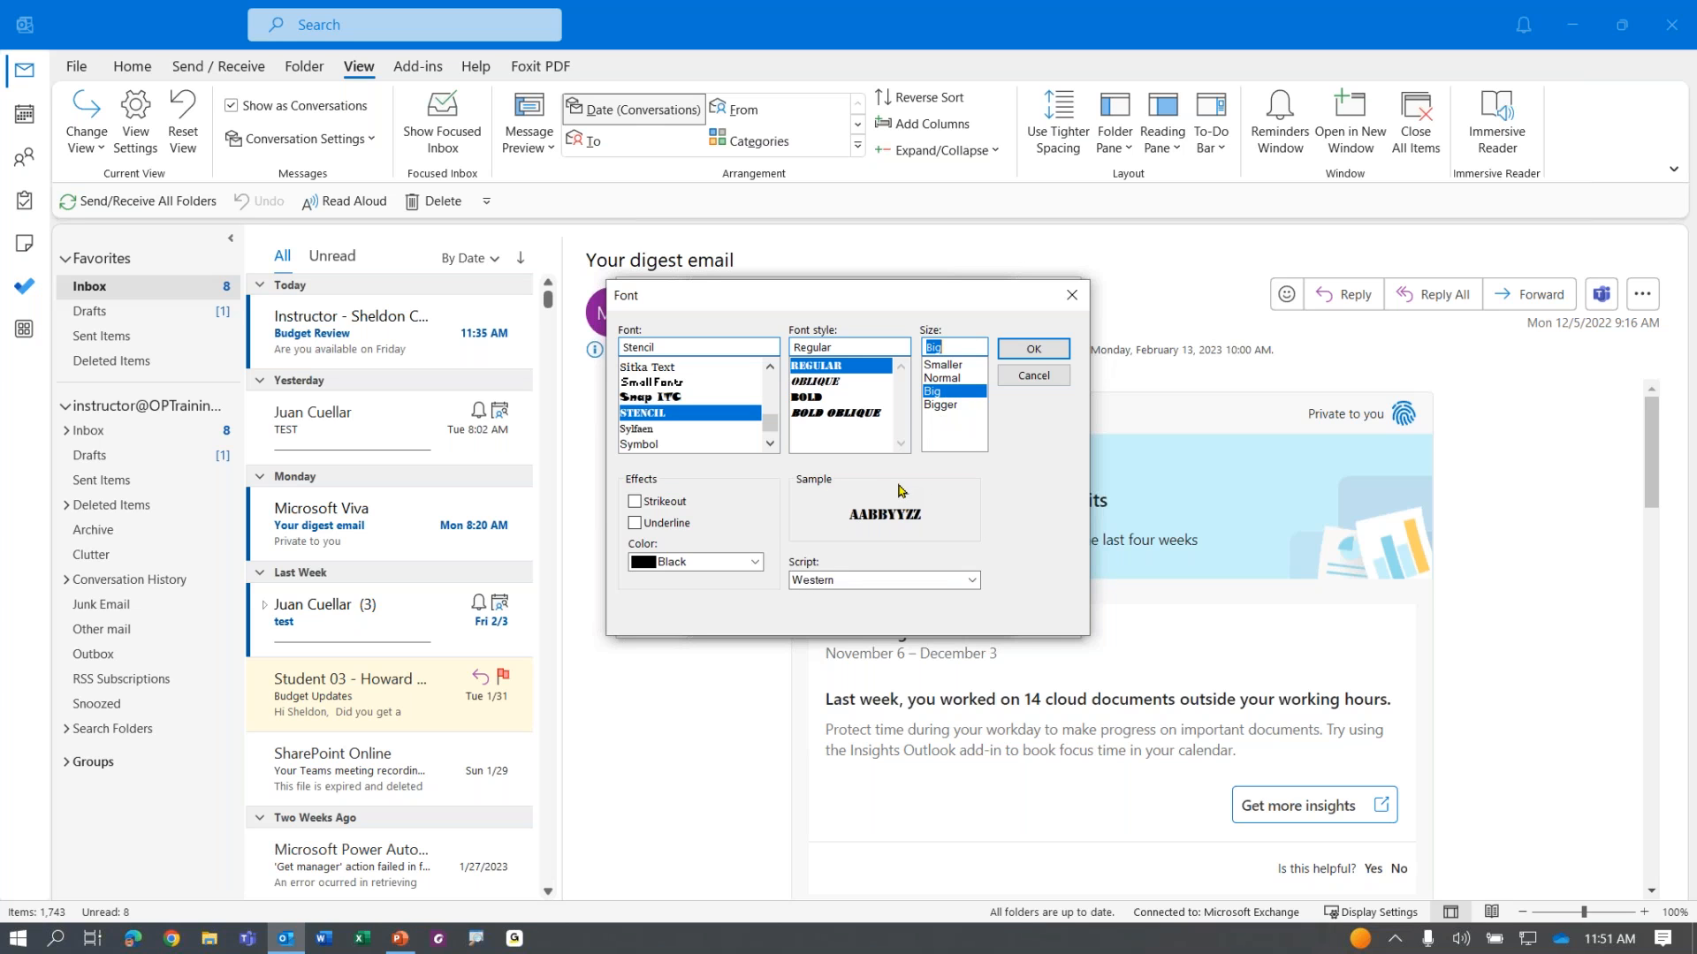
Step: Try the Strikeout and Underline effects on the rule's font and clear both
left_click(673, 501)
left_click(669, 523)
left_click(669, 523)
left_click(634, 501)
left_click(635, 523)
Step: Set the rule's font color to Green
left_click(700, 562)
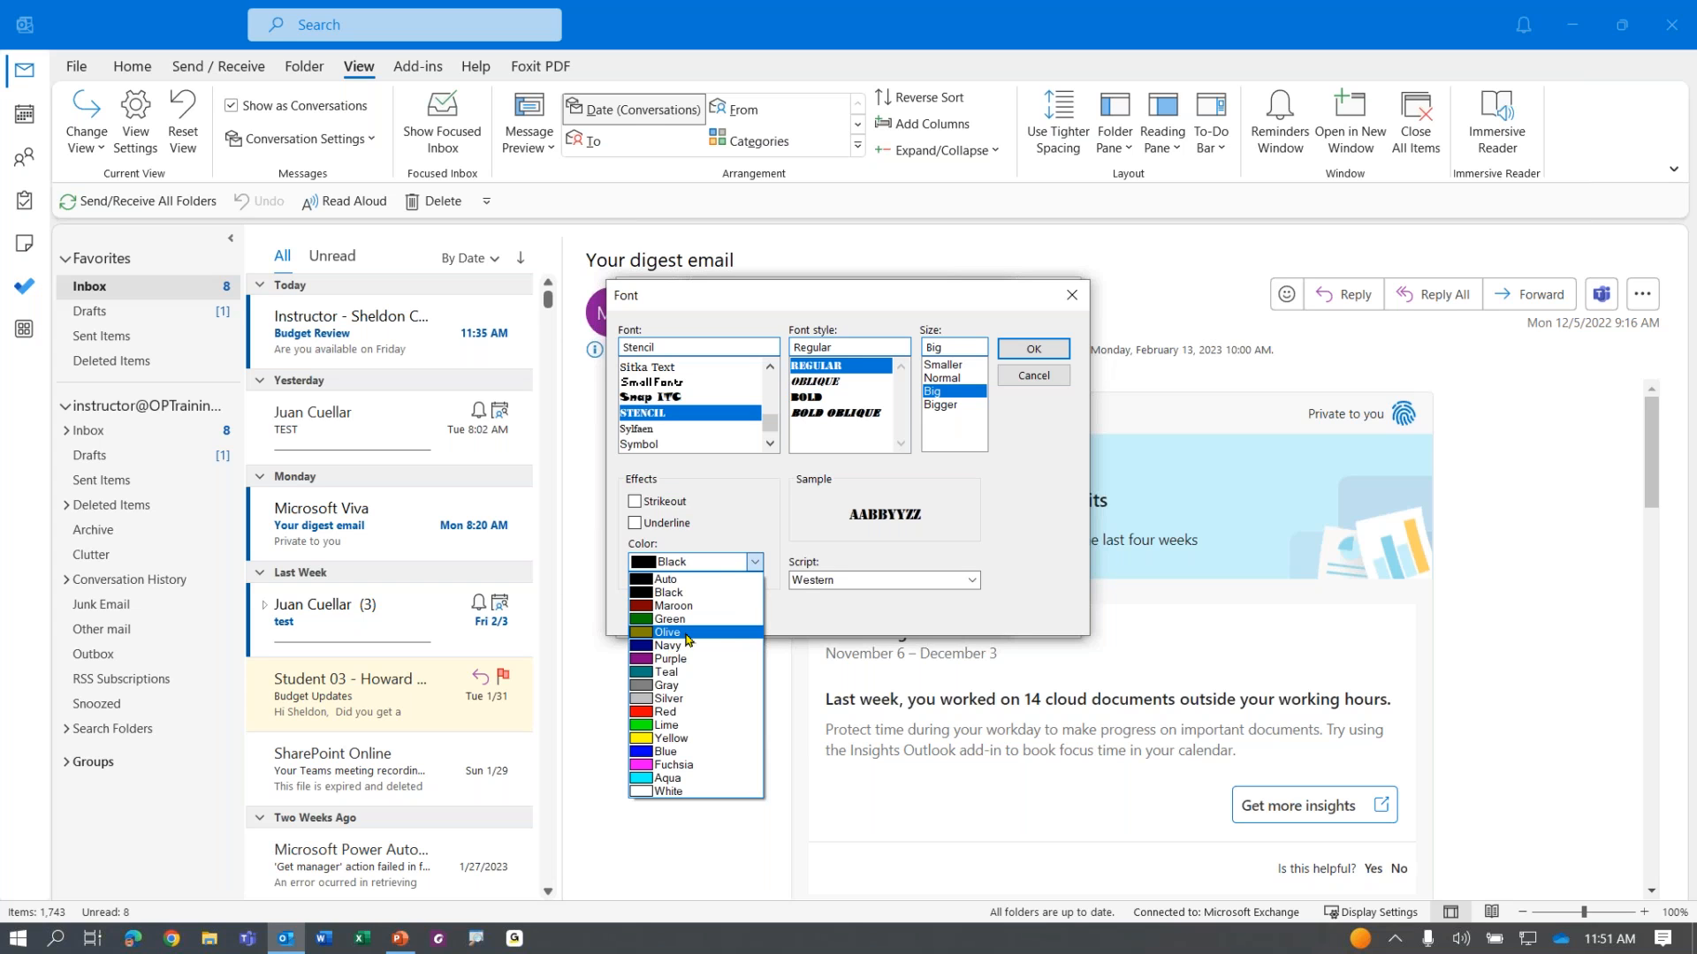
left_click(730, 619)
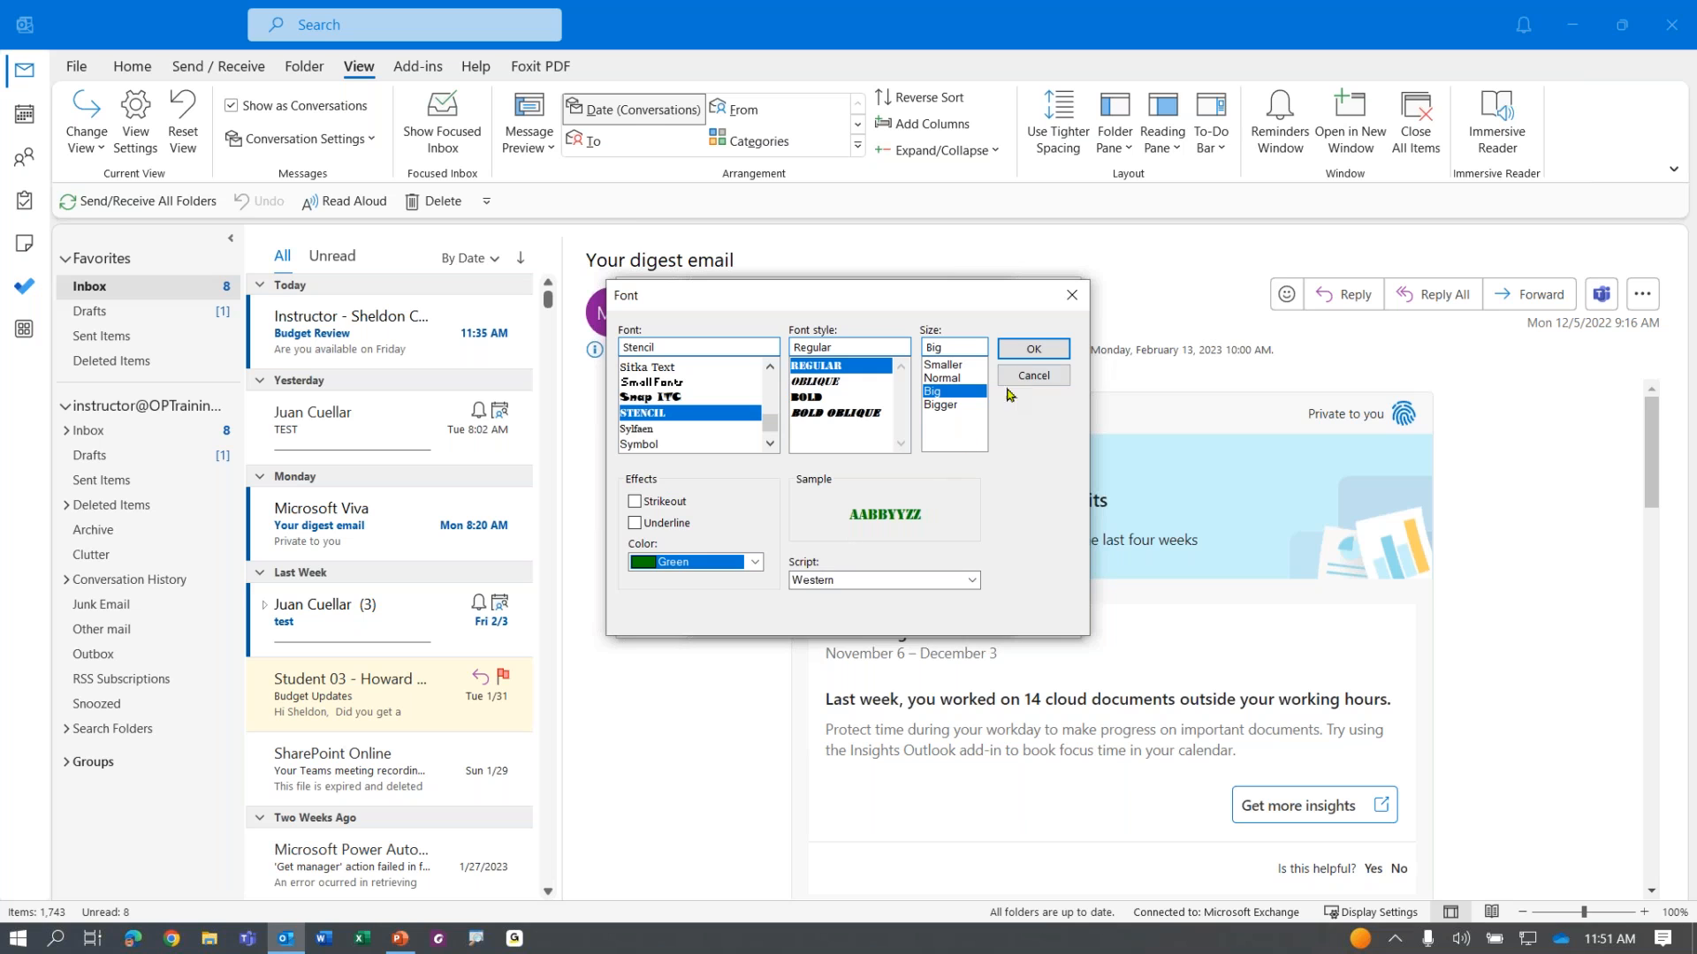
Step: Apply the rule's font settings and review the Messages, More Choices and Advanced options for its condition
left_click(1030, 350)
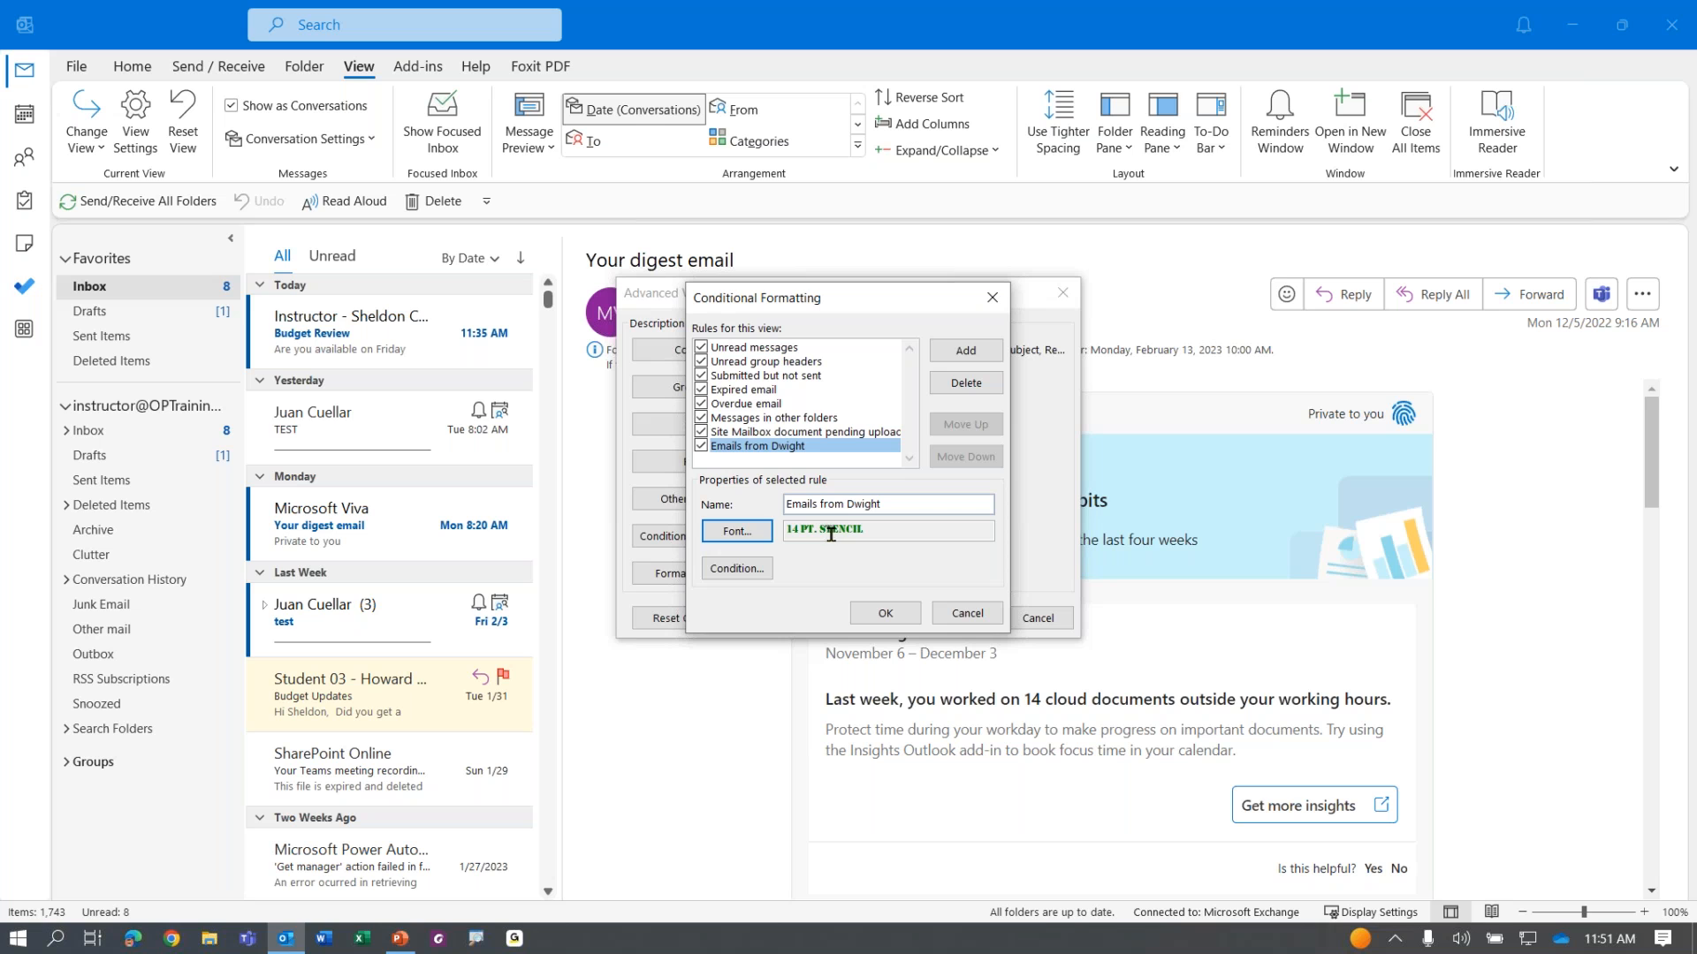
left_click_drag(788, 503, 890, 510)
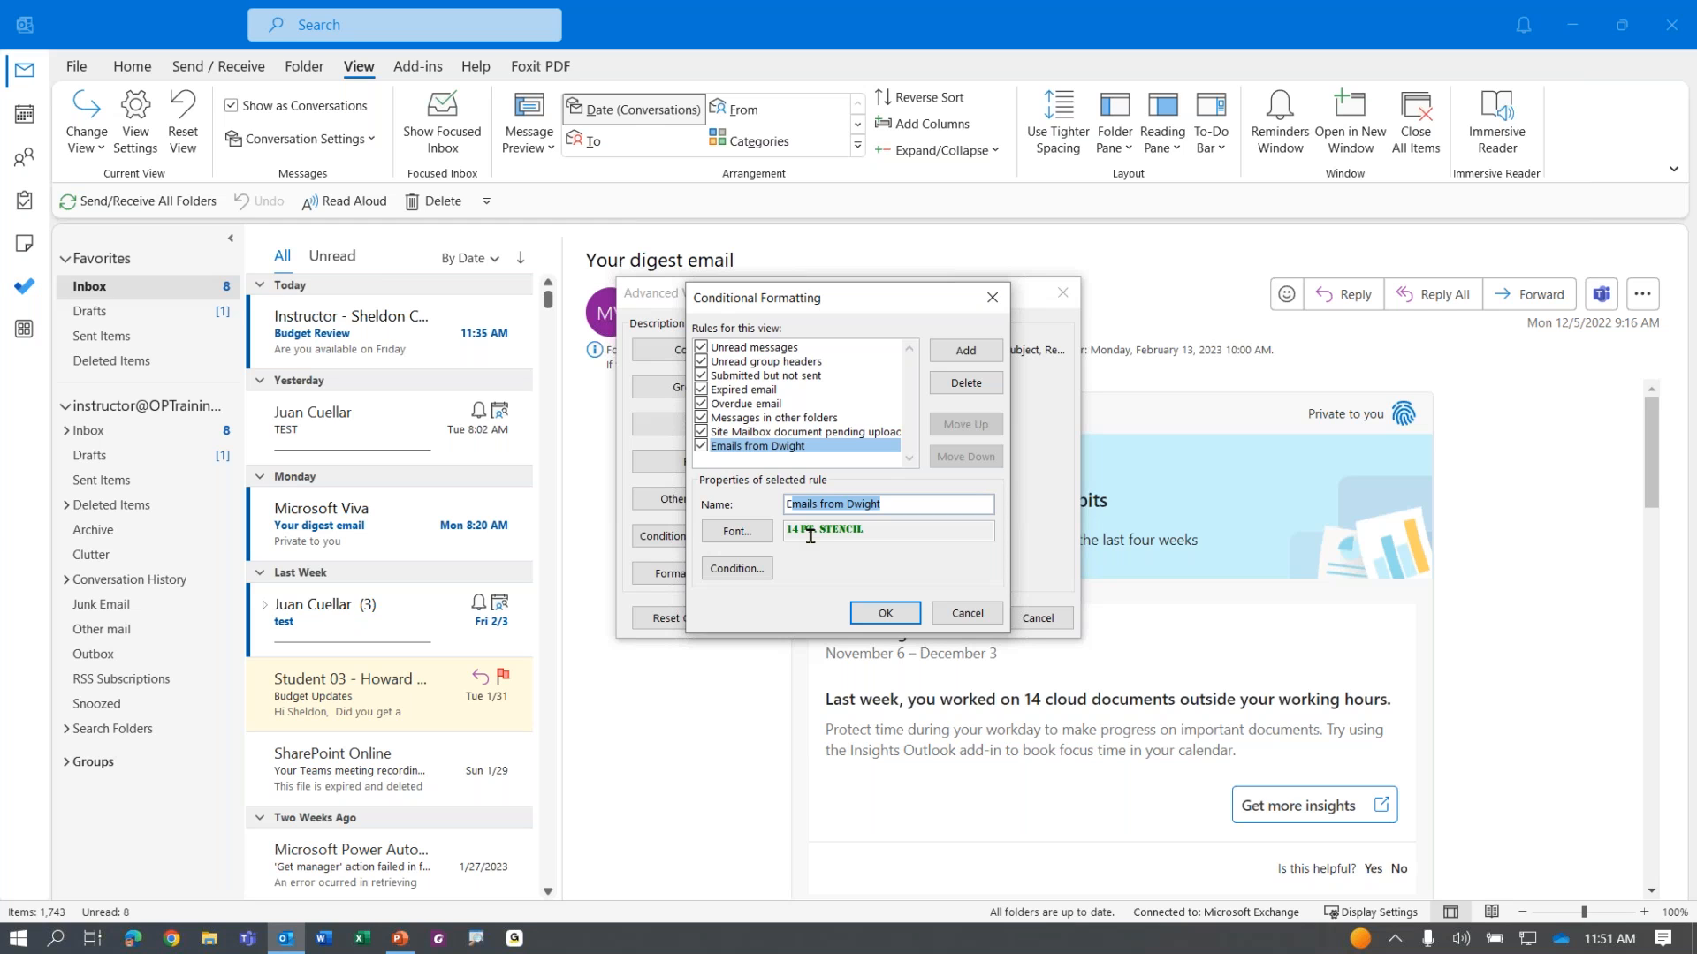
left_click(737, 570)
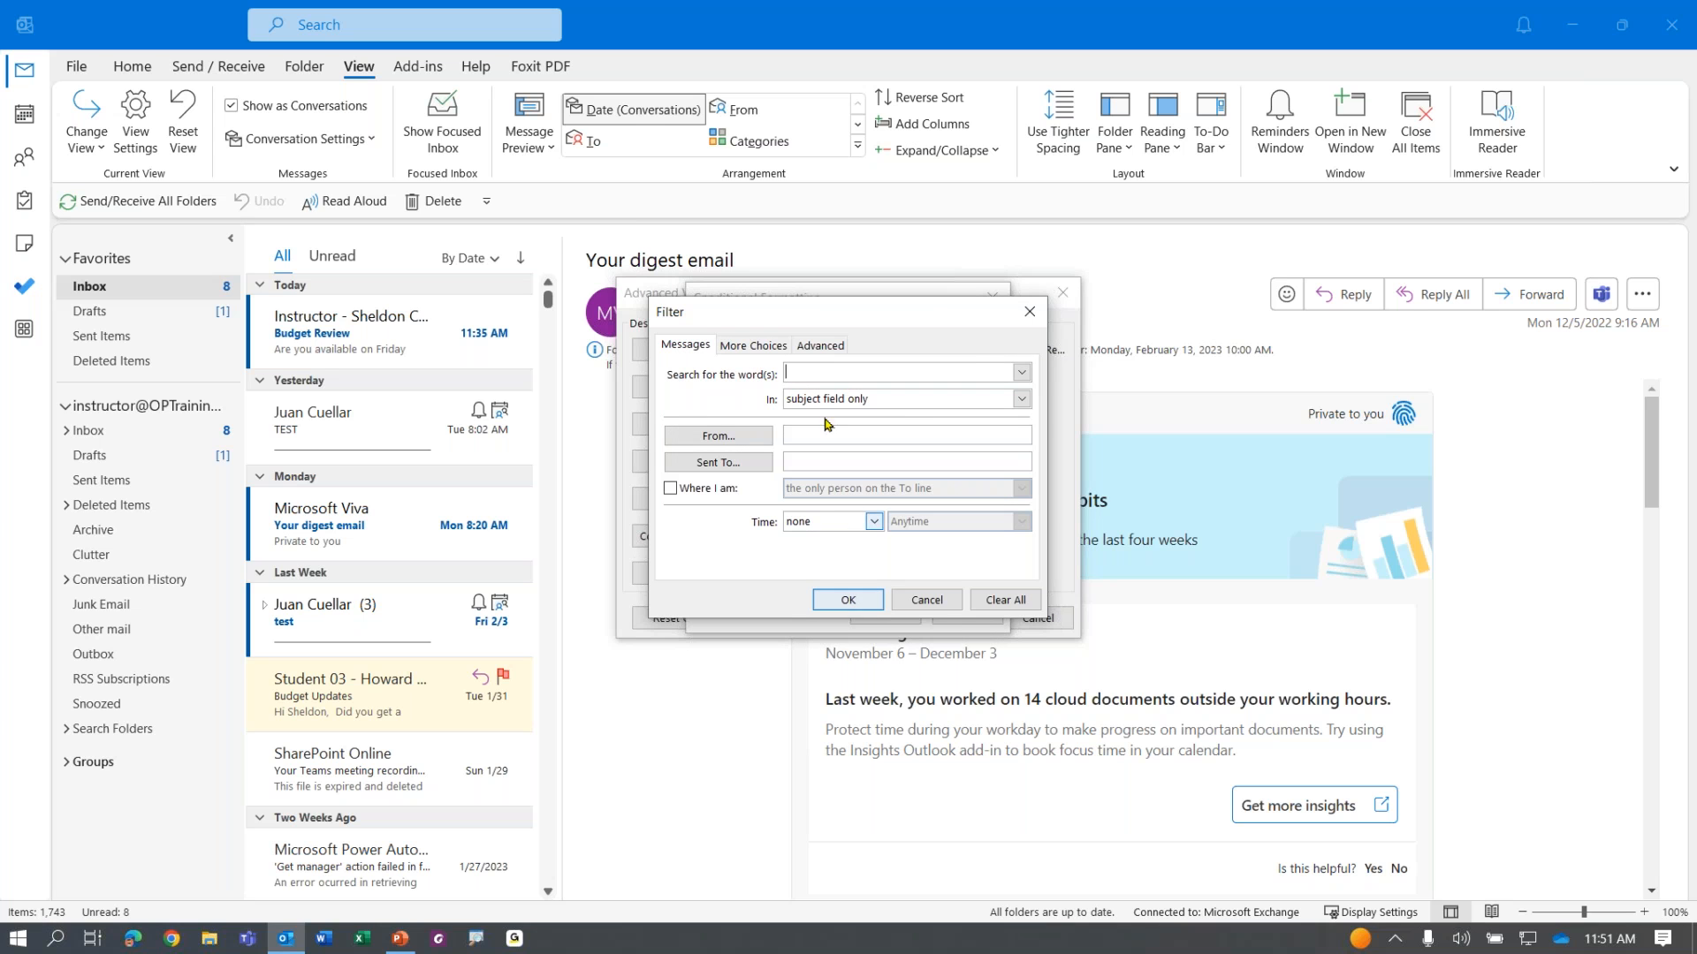
left_click(756, 347)
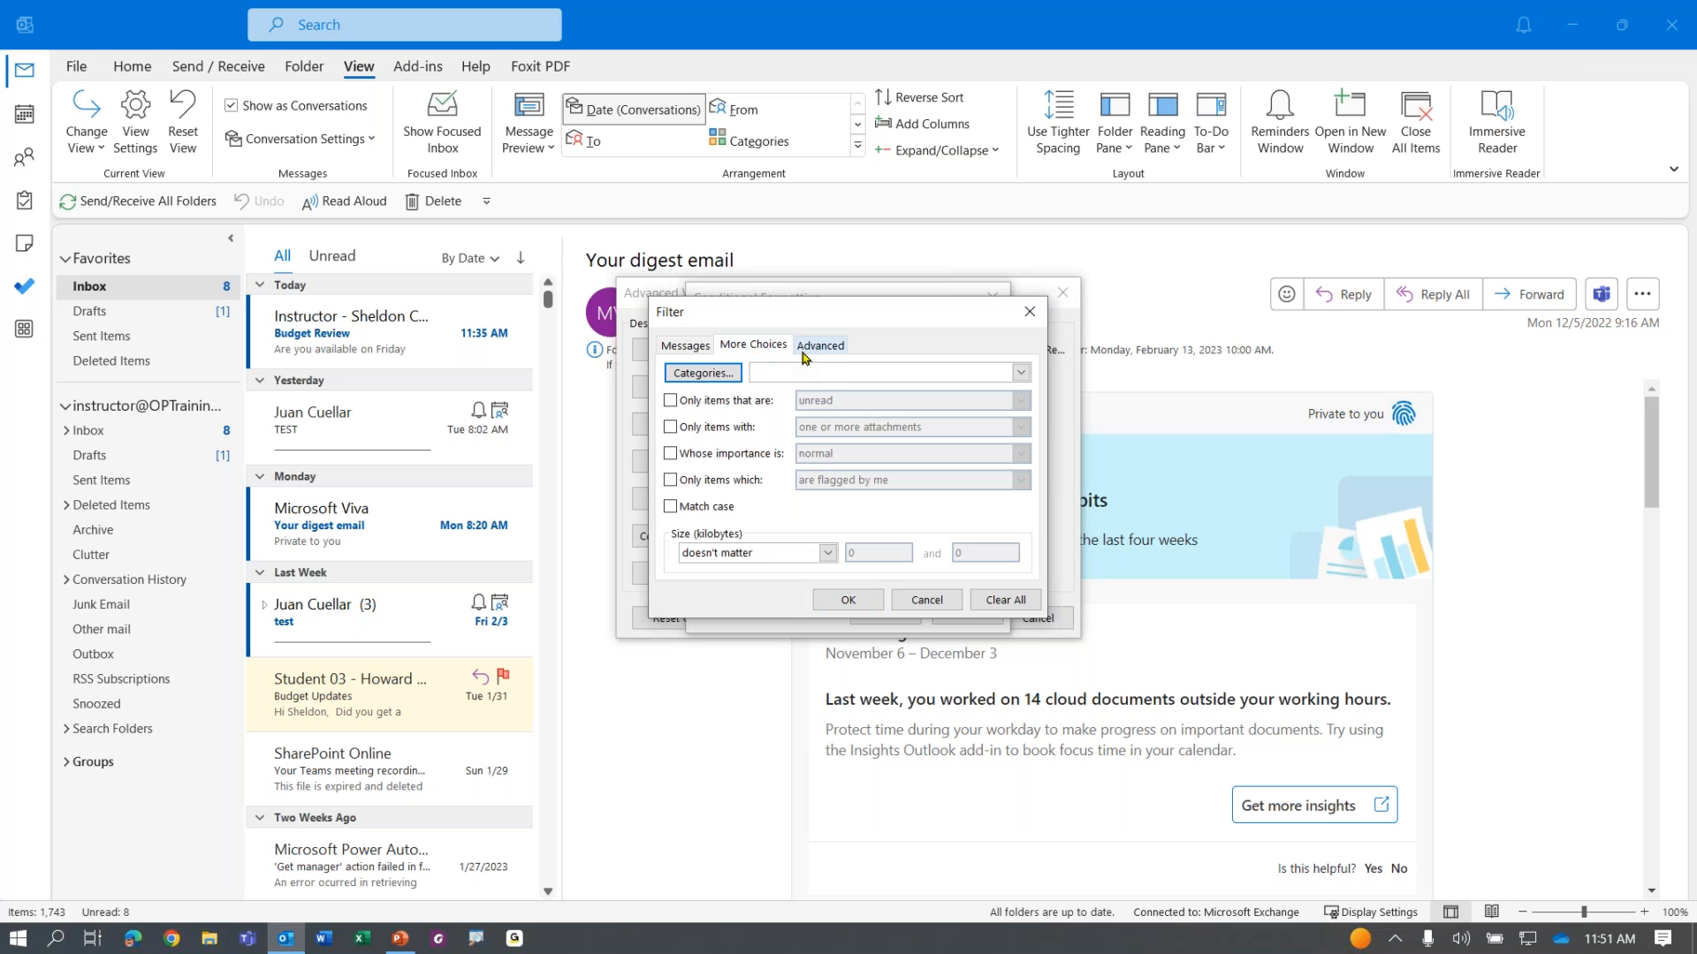
left_click(806, 350)
left_click(766, 346)
left_click(685, 346)
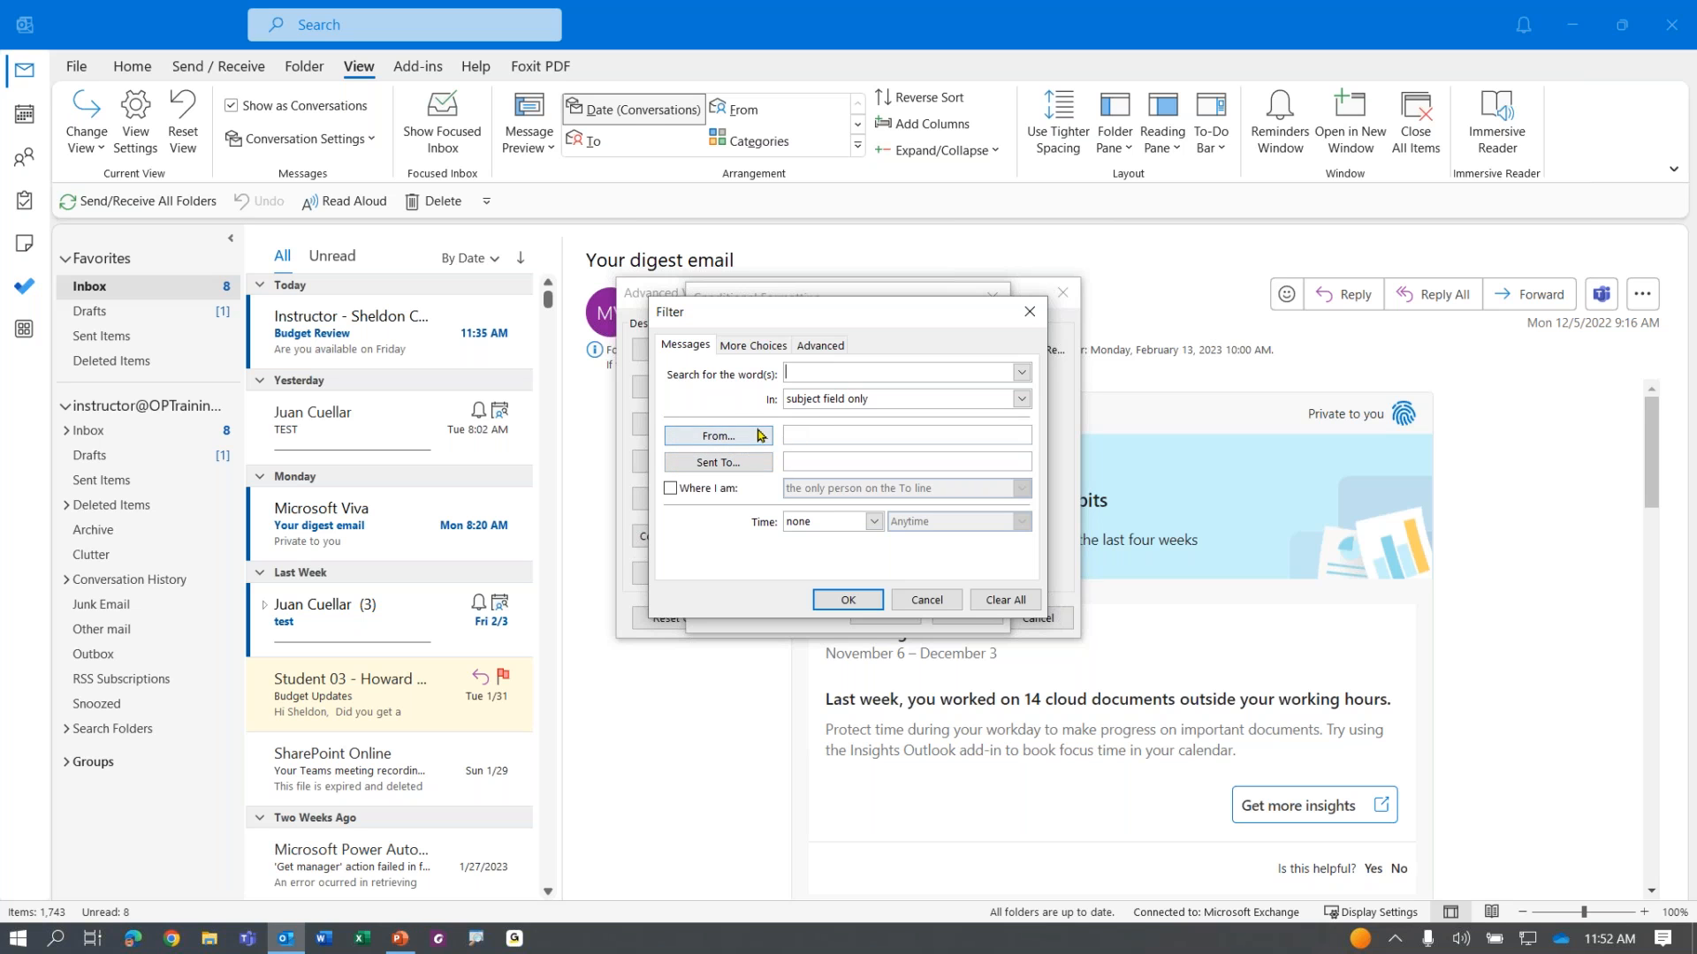
Step: Set the rule's condition to messages from the Student 15 contact in the Offline Global Address List
left_click(730, 436)
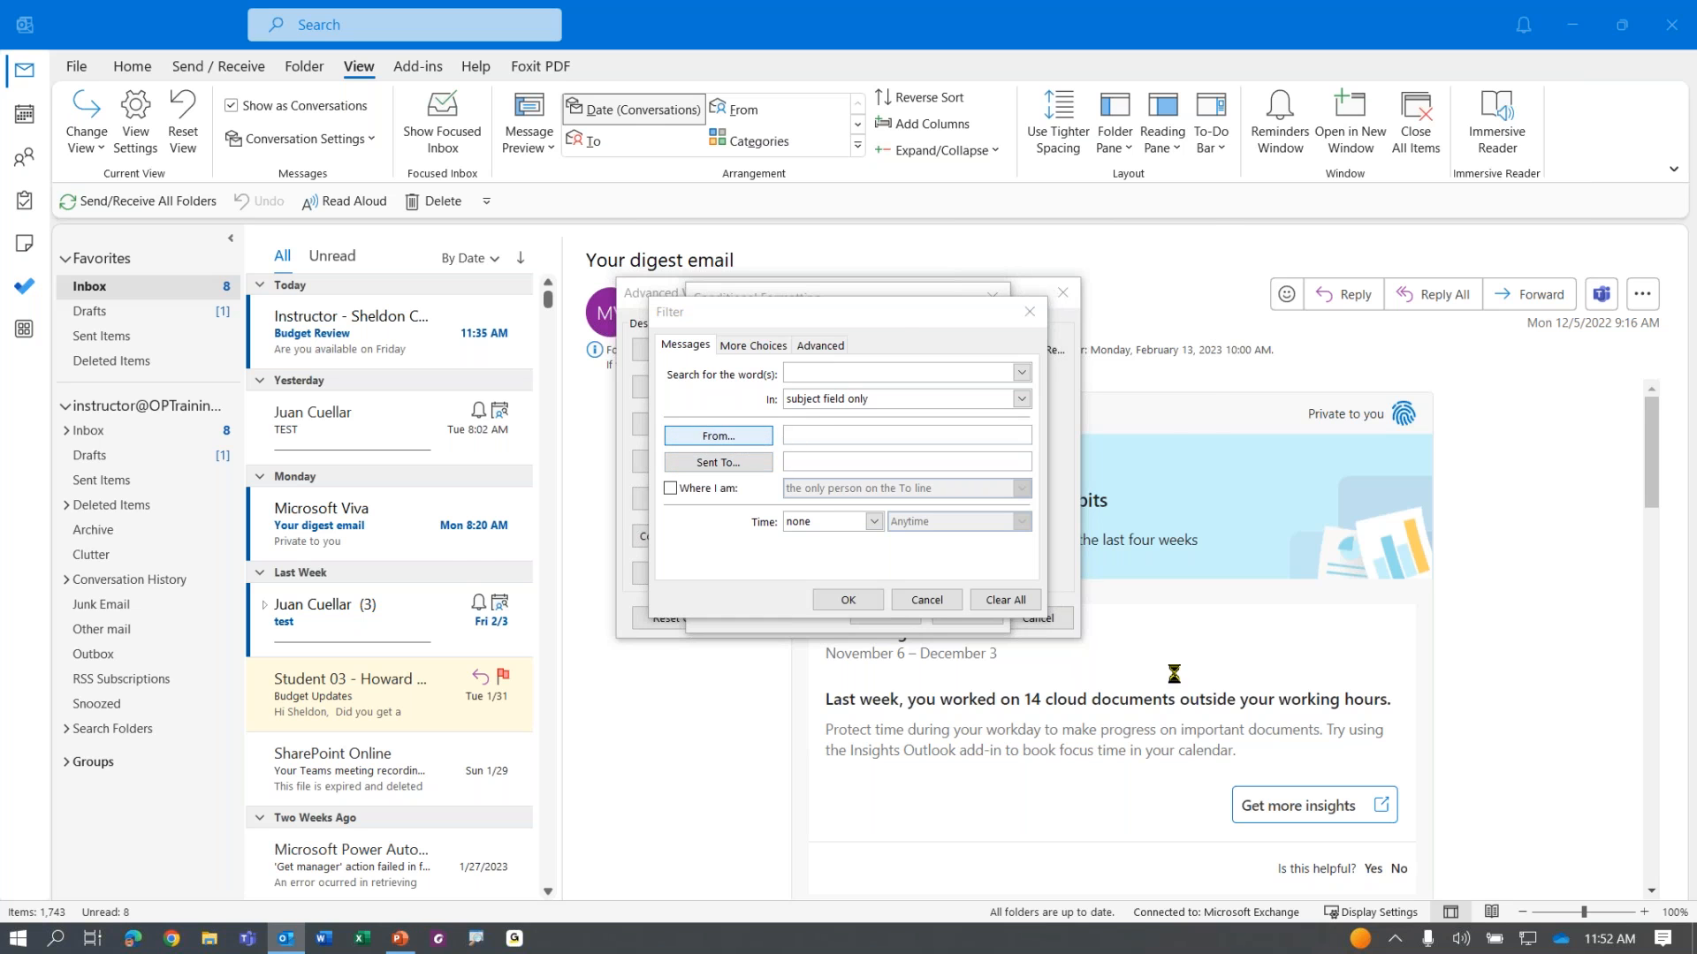
scroll(716, 397, "down", 5)
scroll(716, 398, "down", 15)
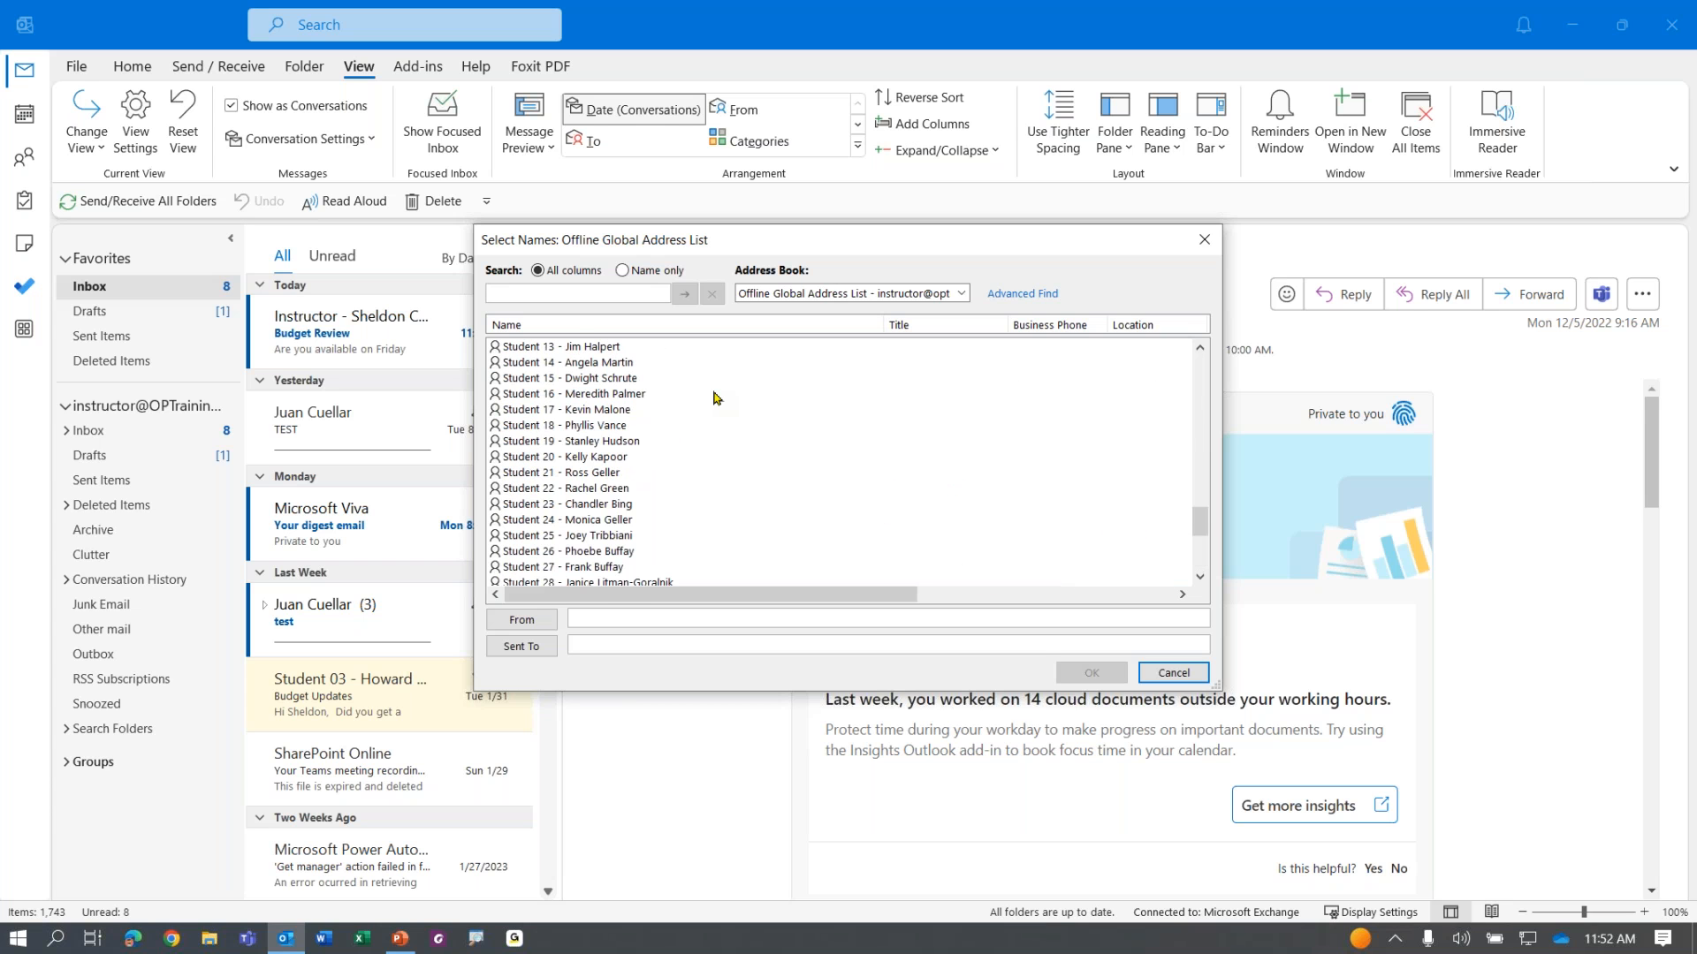
left_click(587, 380)
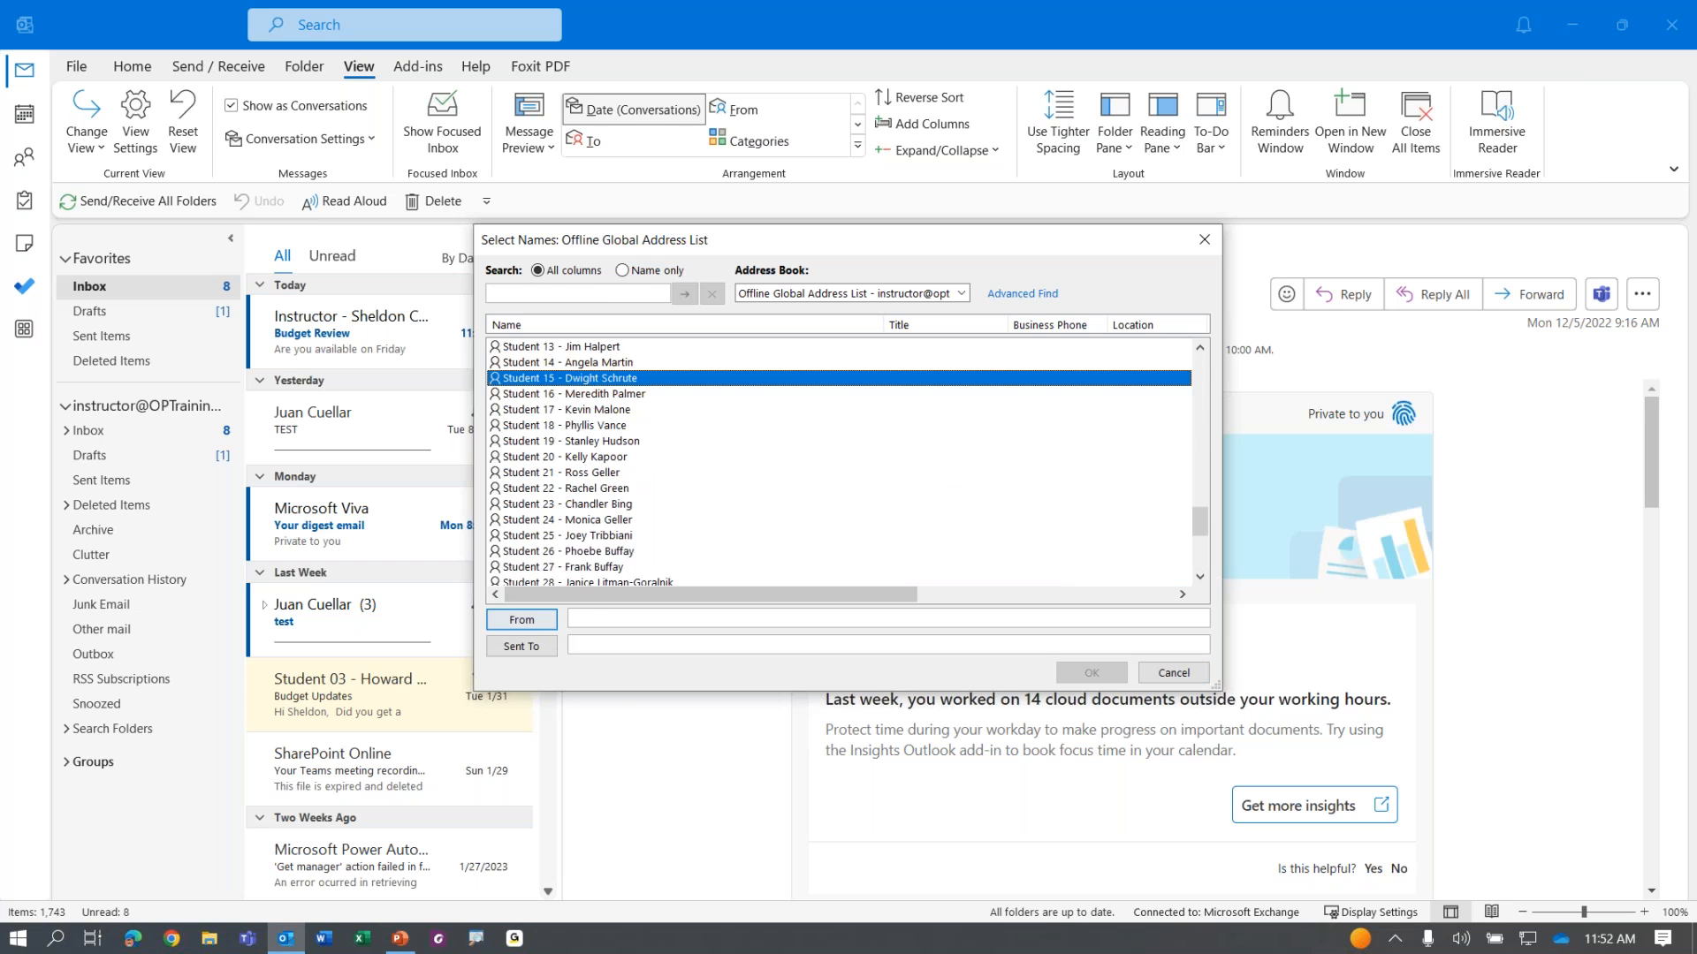
left_click(522, 619)
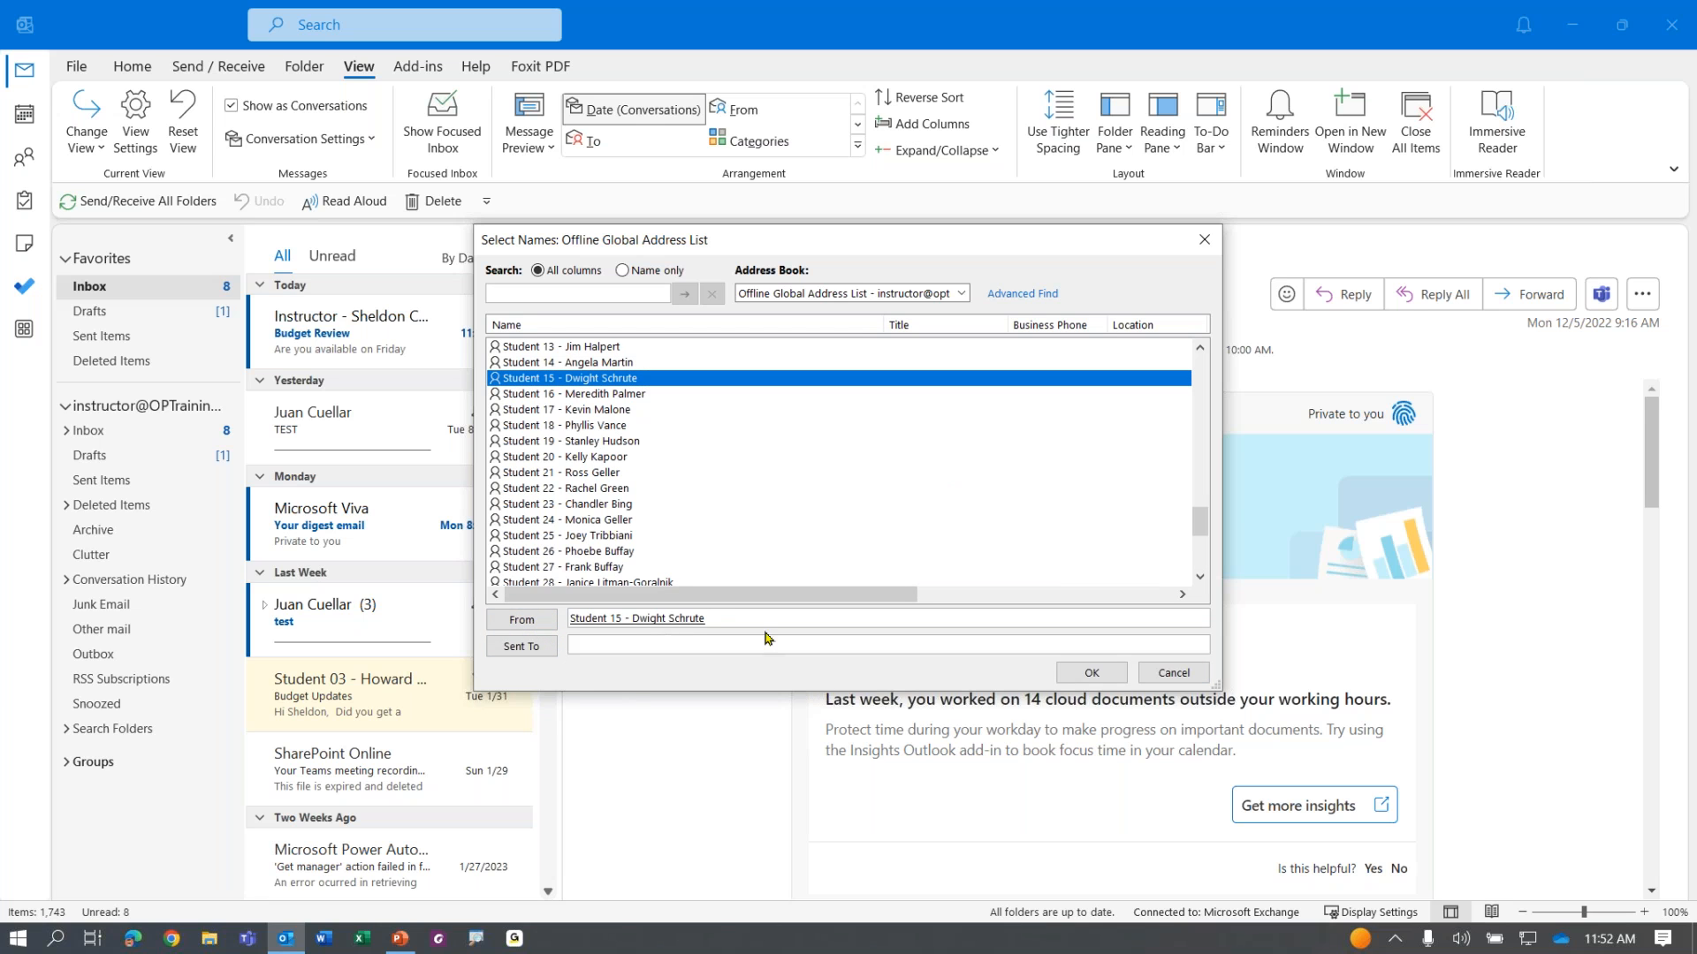
left_click(1072, 675)
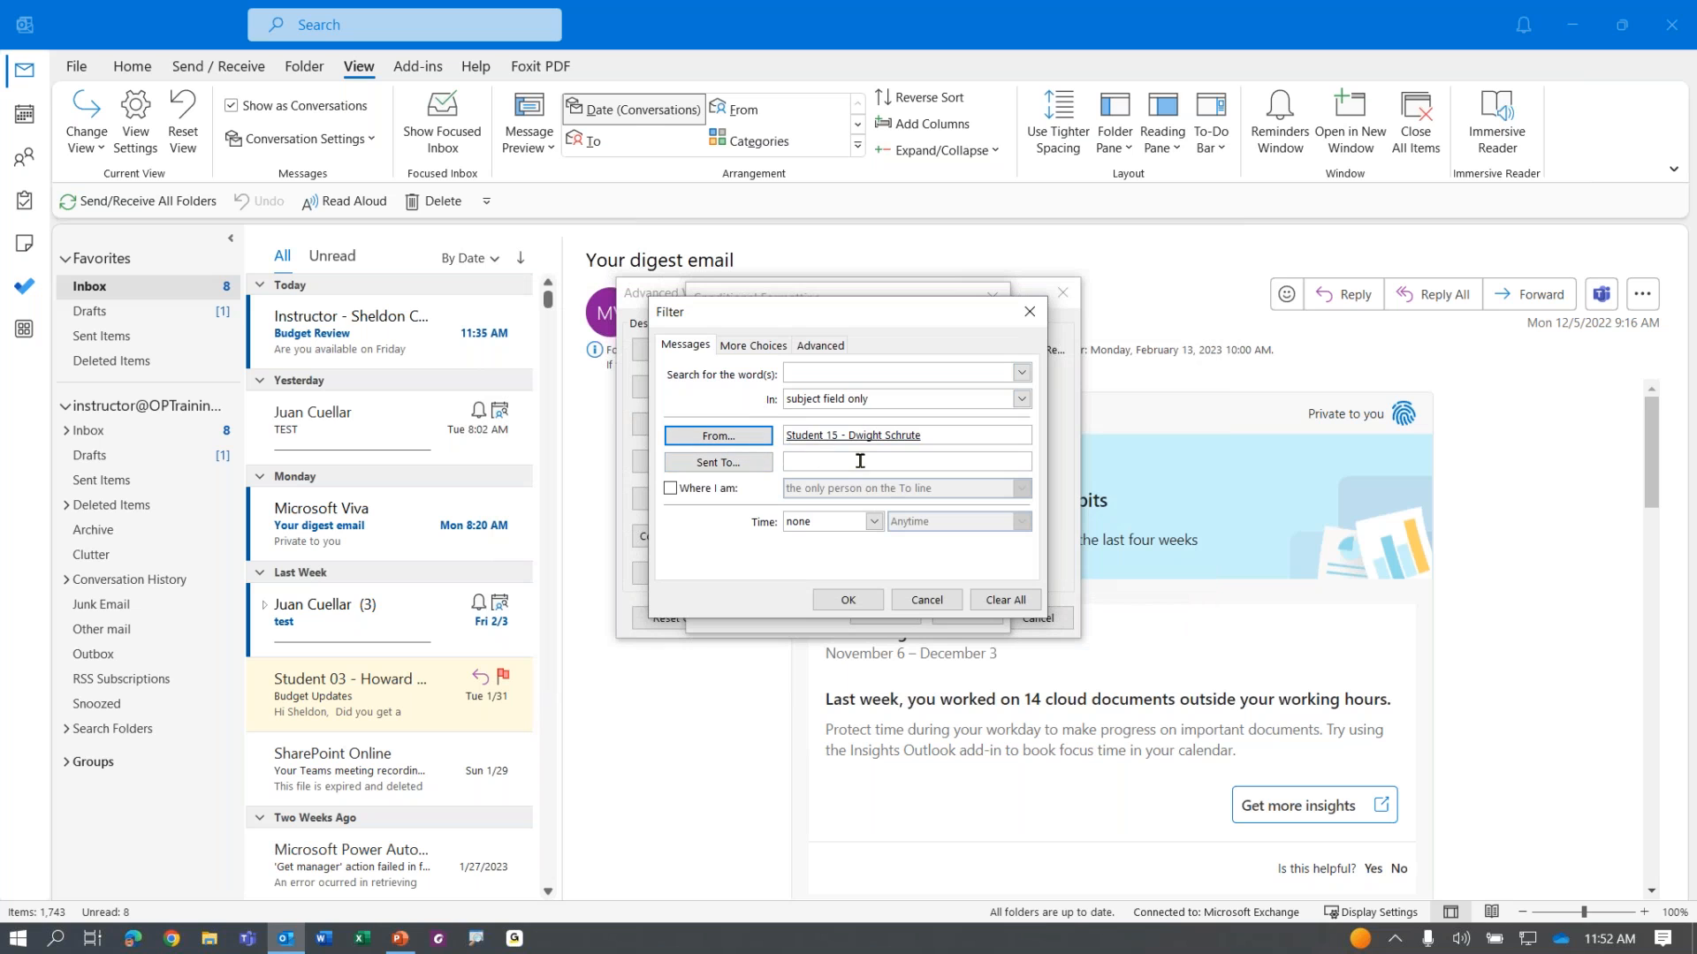
left_click(847, 601)
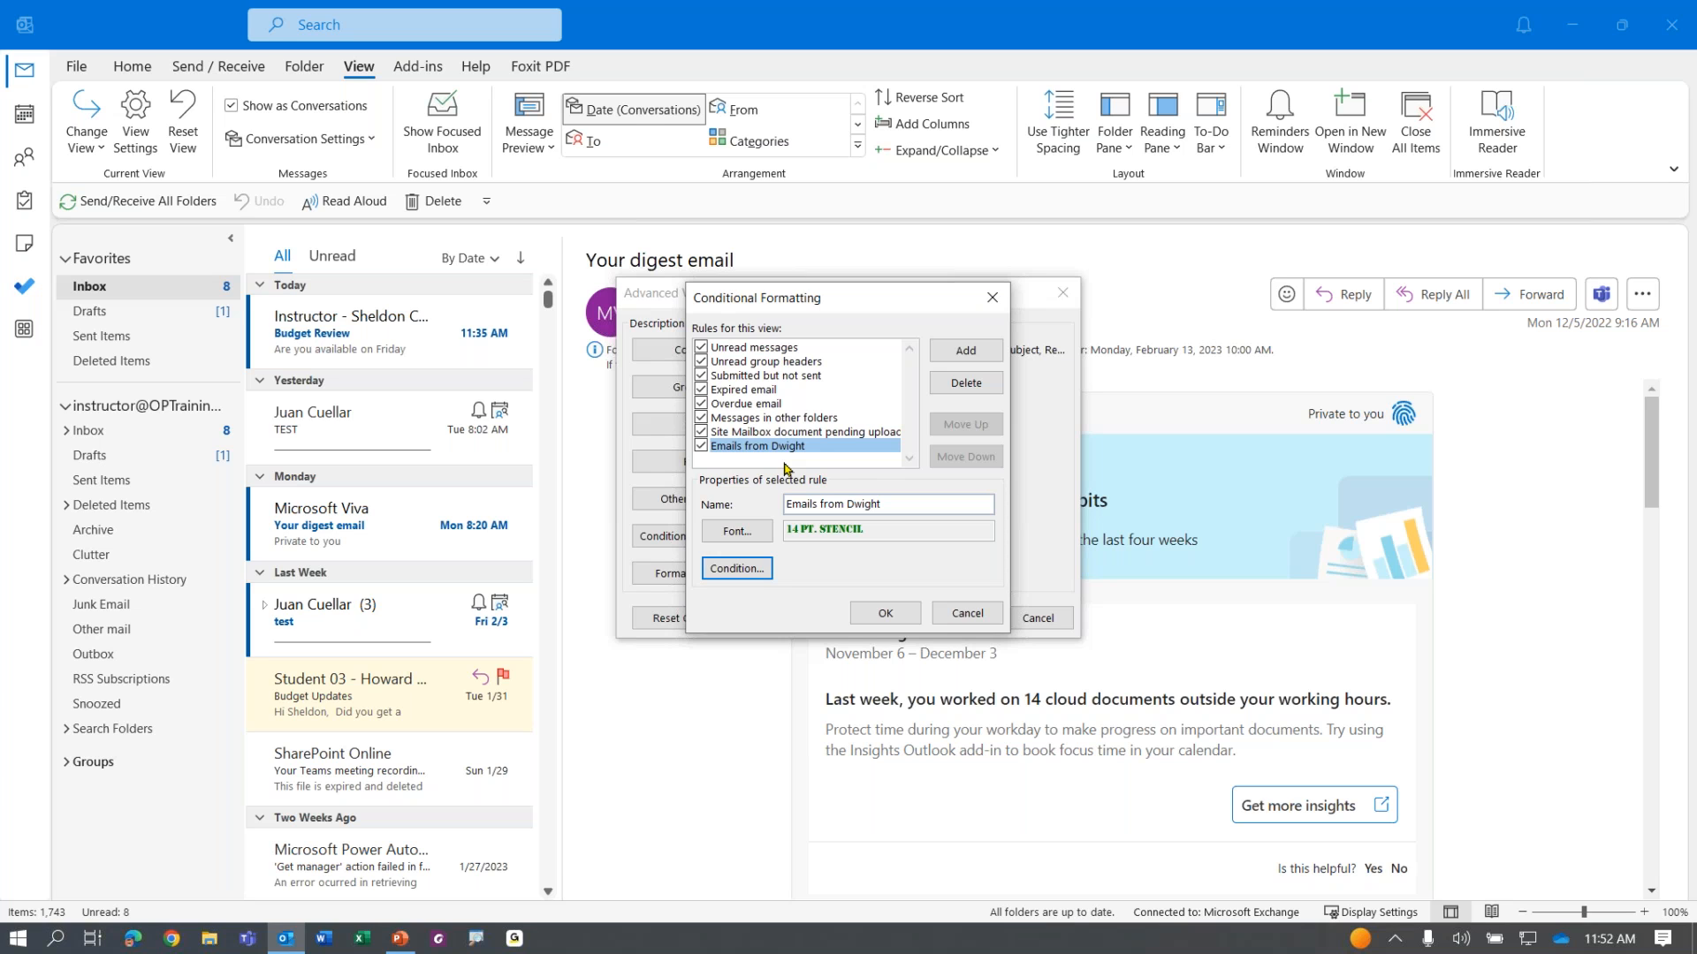
Step: Add a conditional formatting rule named "Fall Conference Emails" with a Showcard Gothic font in Bigger size and Fuchsia color
left_click(969, 356)
type("Fall Conference Emails")
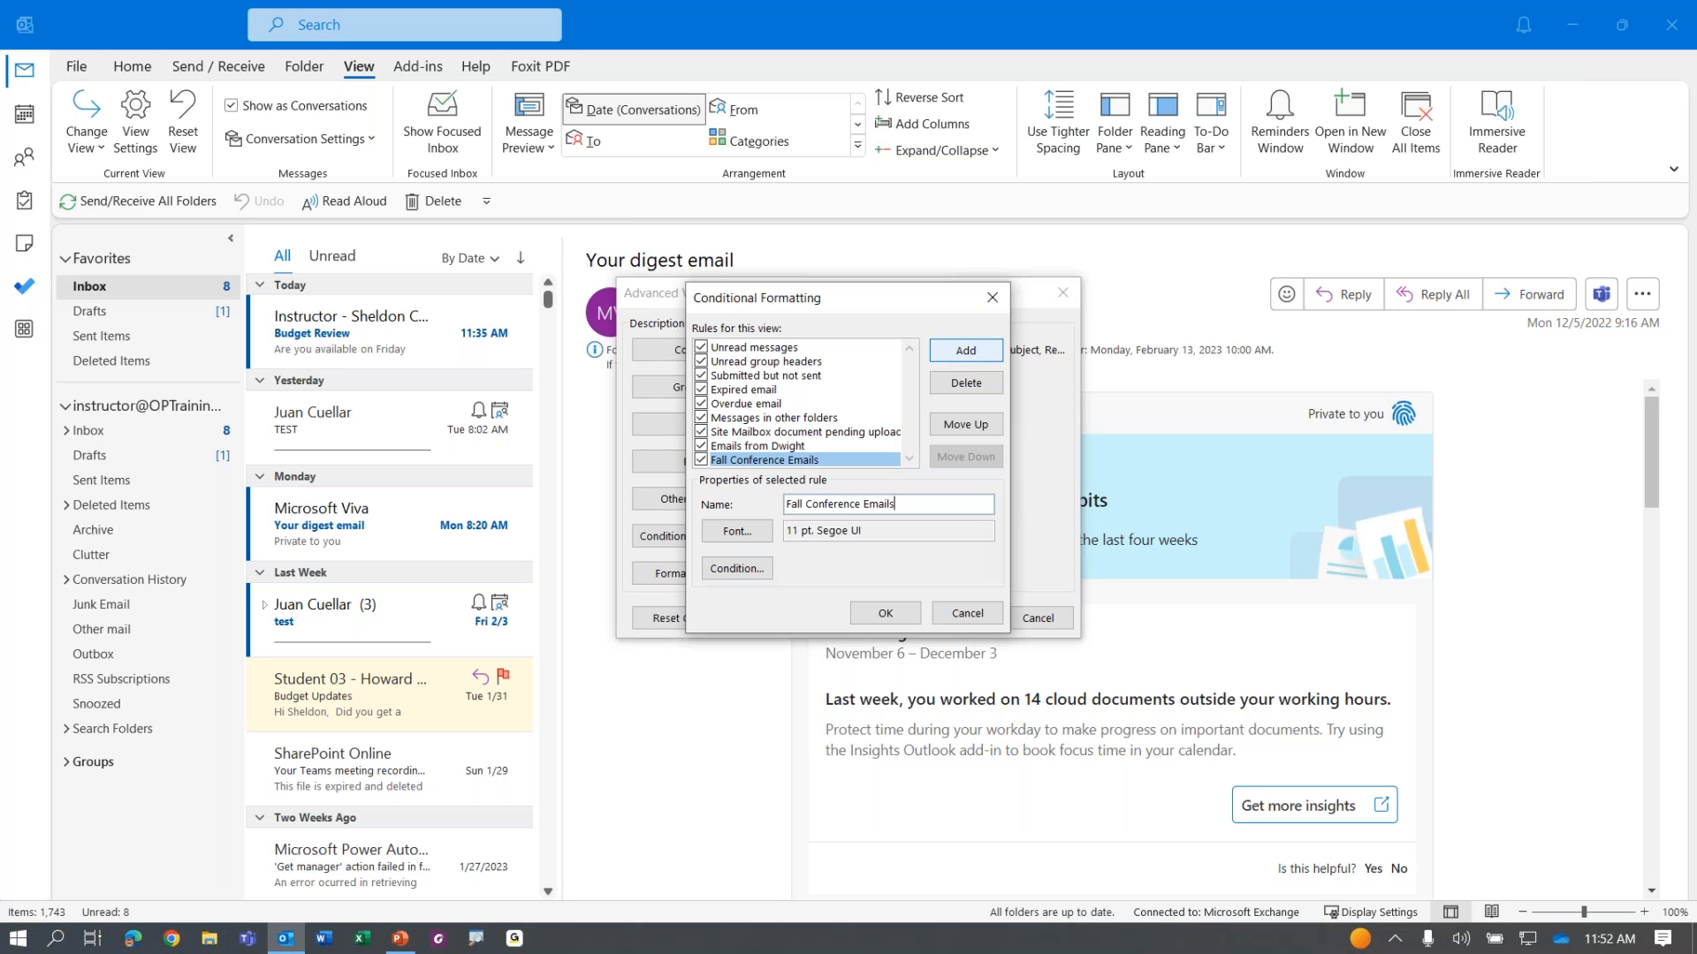
left_click(737, 531)
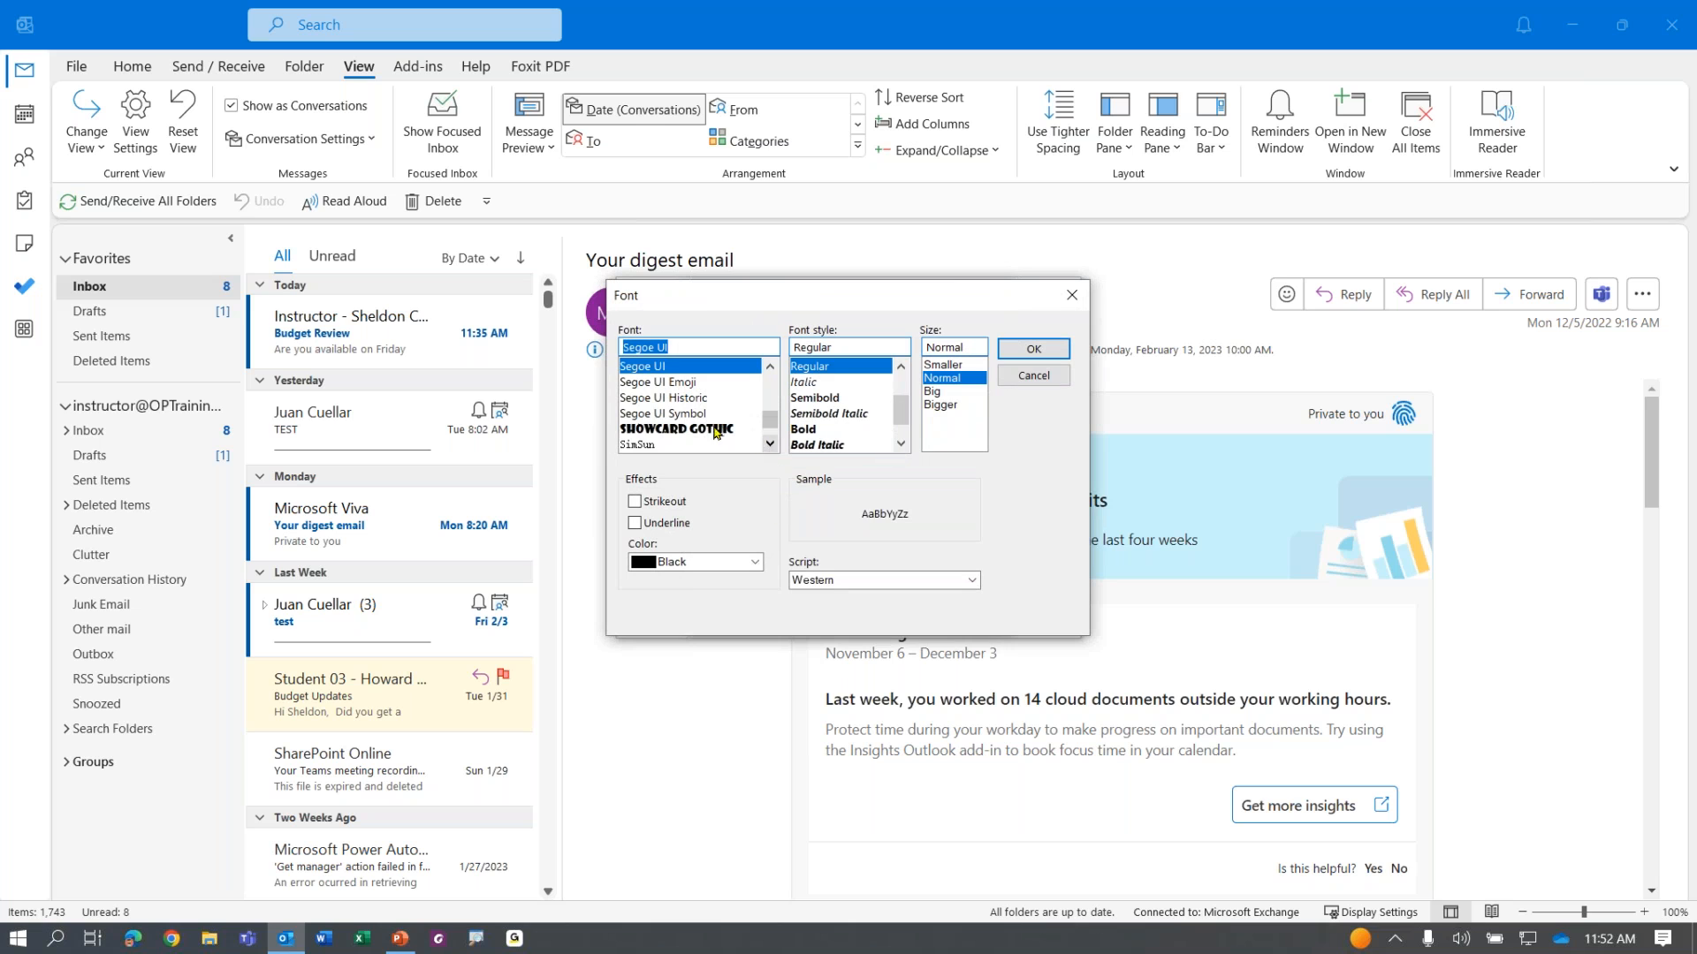
left_click(664, 431)
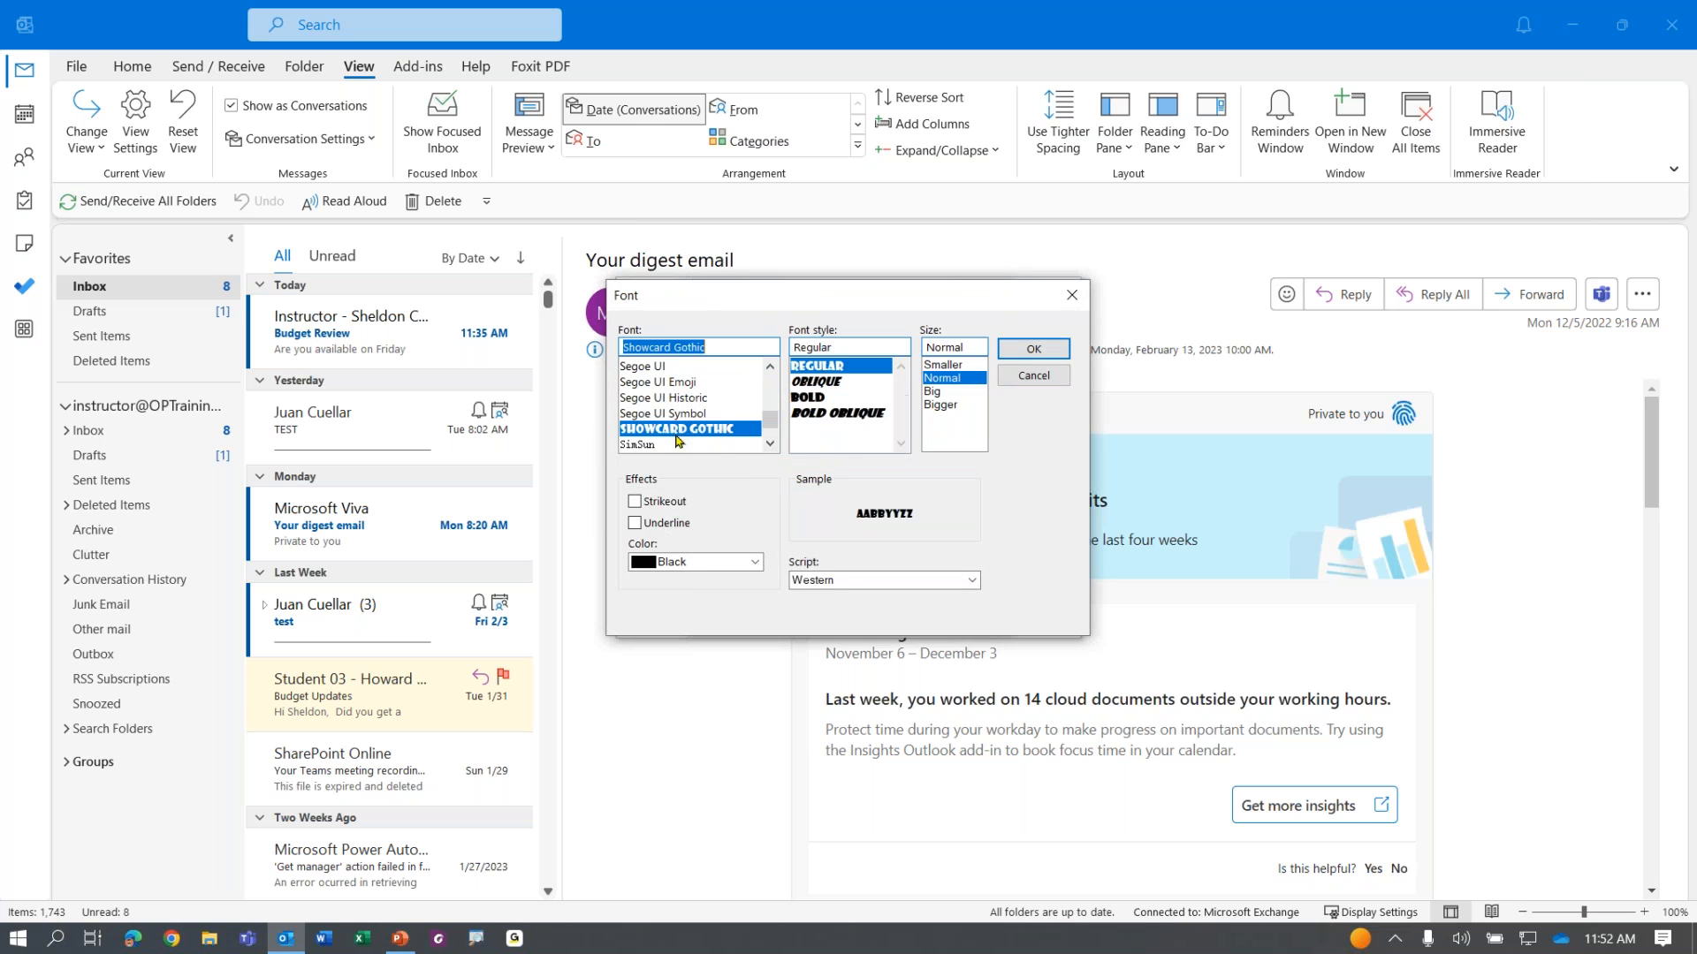
left_click(944, 405)
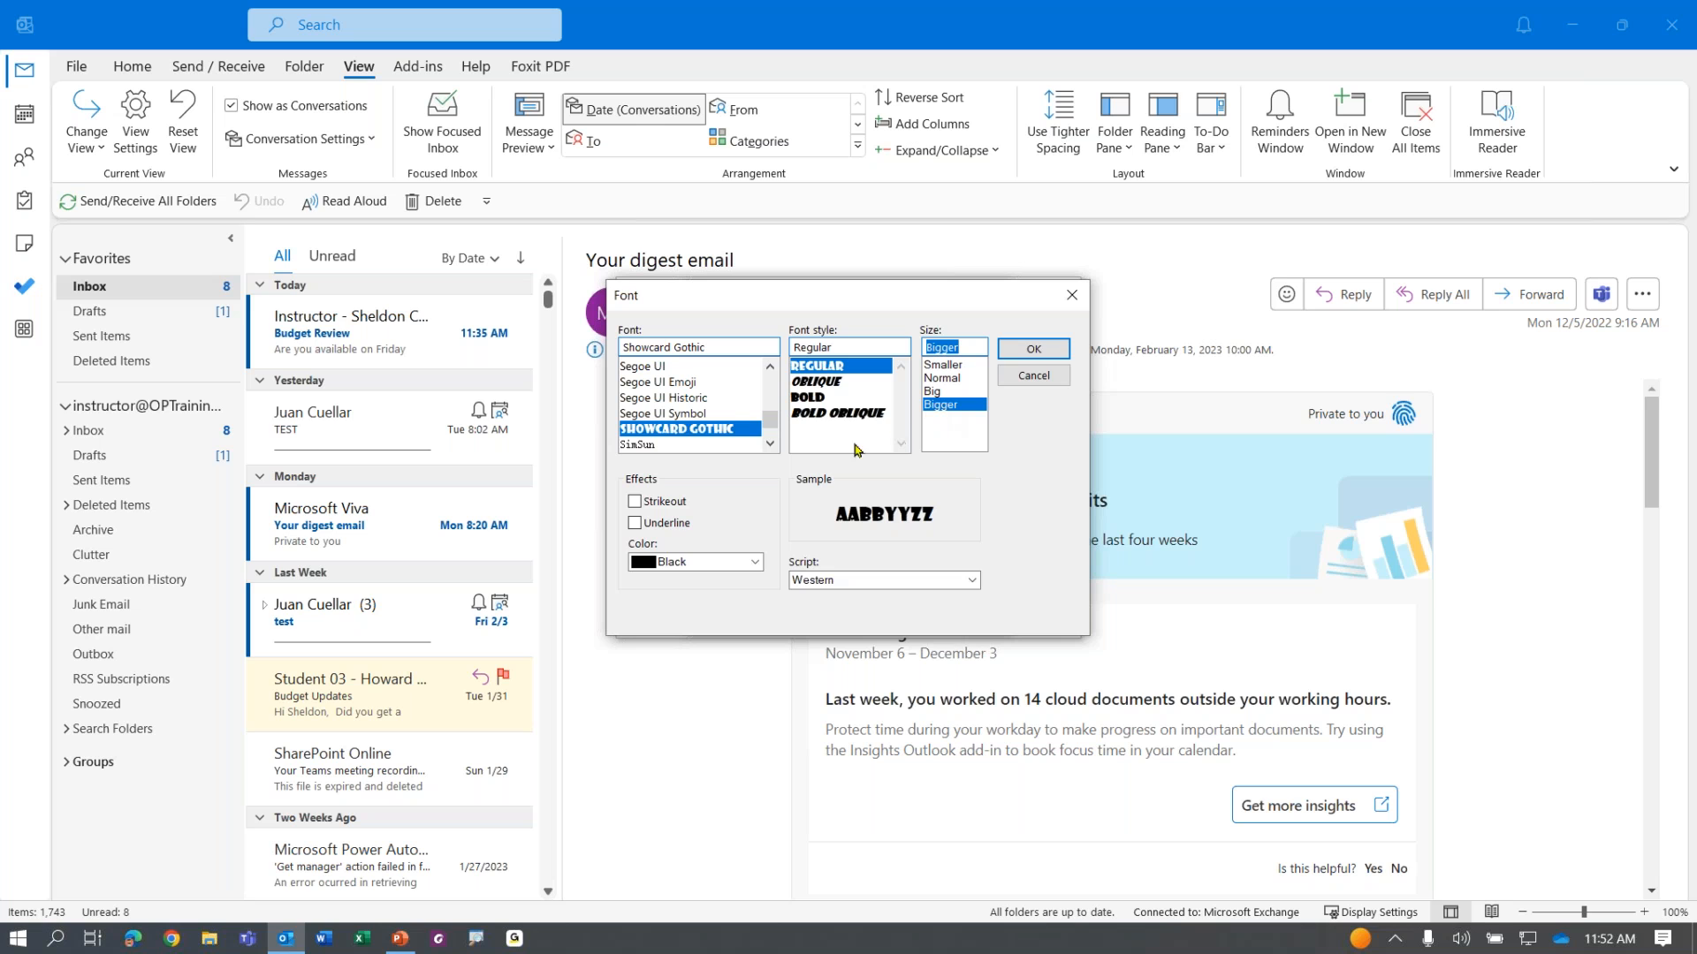
left_click(737, 562)
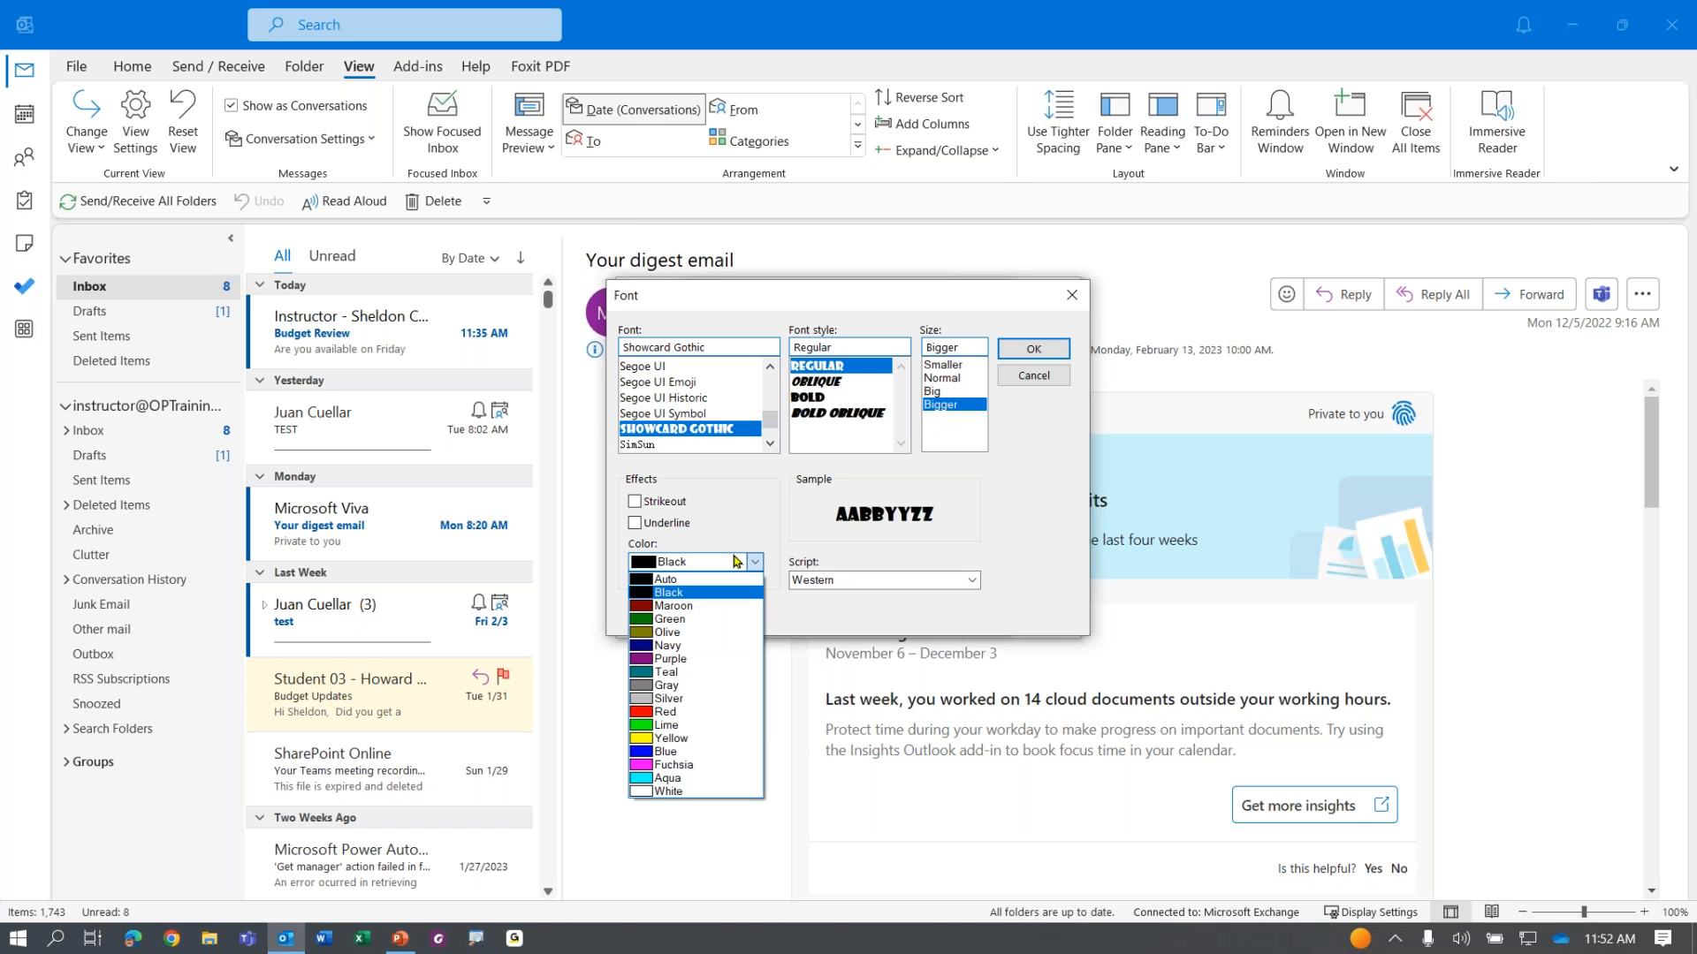
left_click(676, 765)
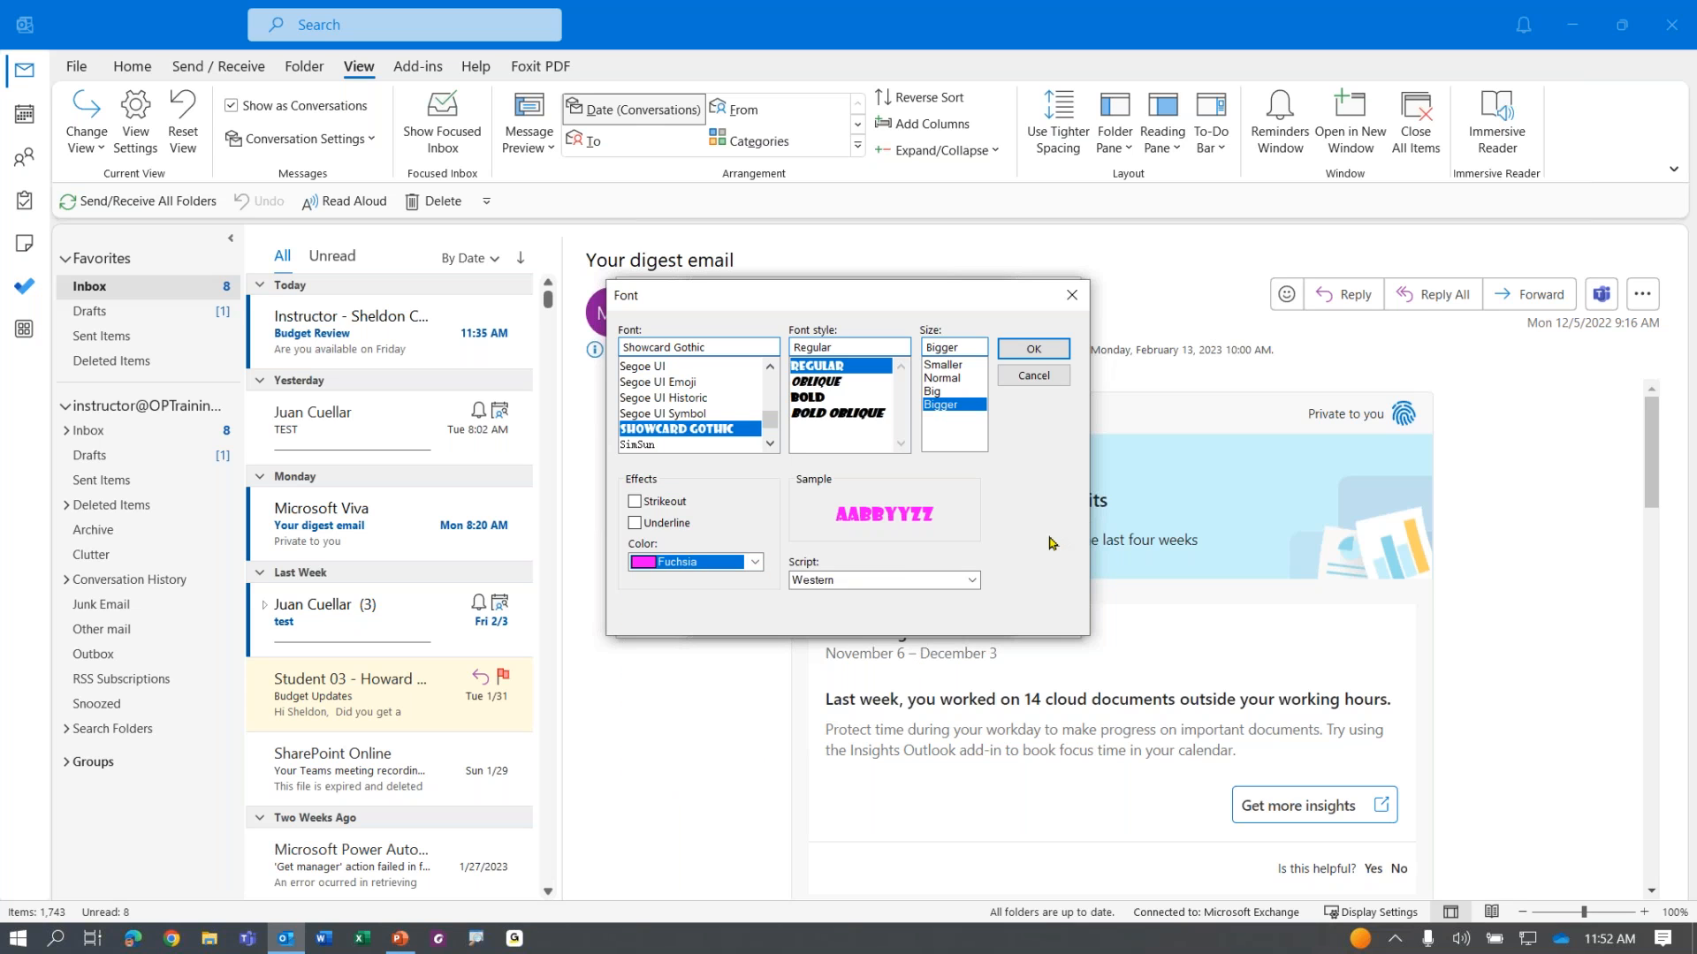
left_click(1033, 349)
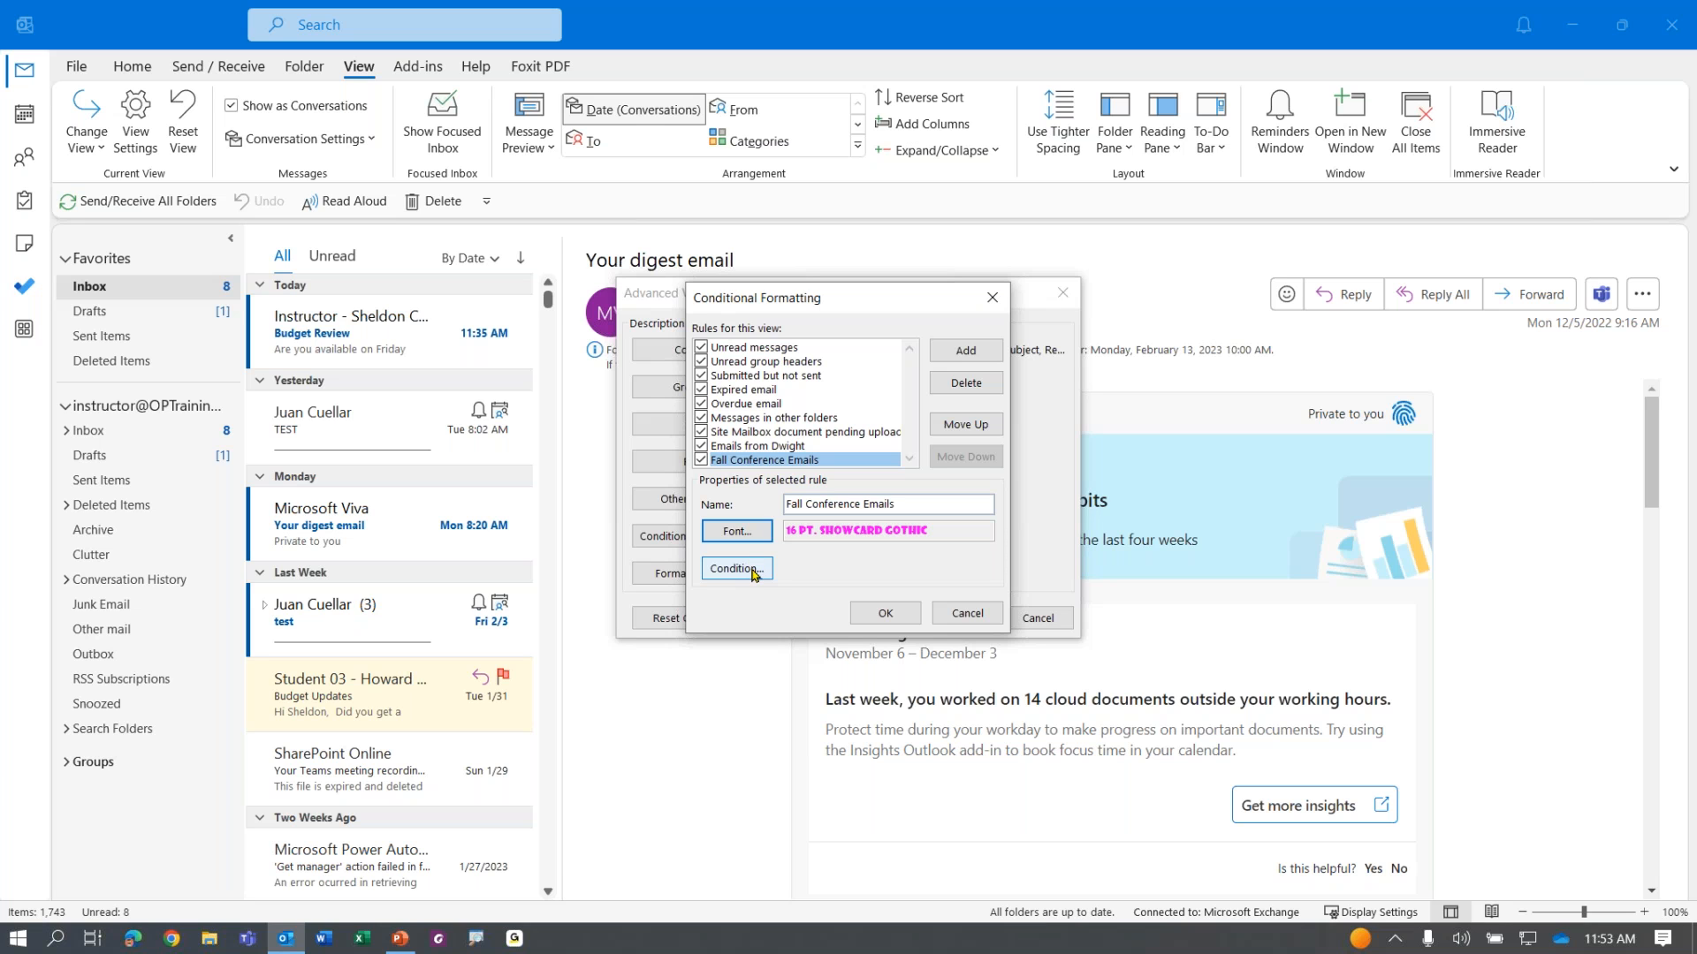
Step: Set the rule's condition to the words "Fall Conference" in frequently-used text fields and apply the rules to the Compact view
left_click(736, 568)
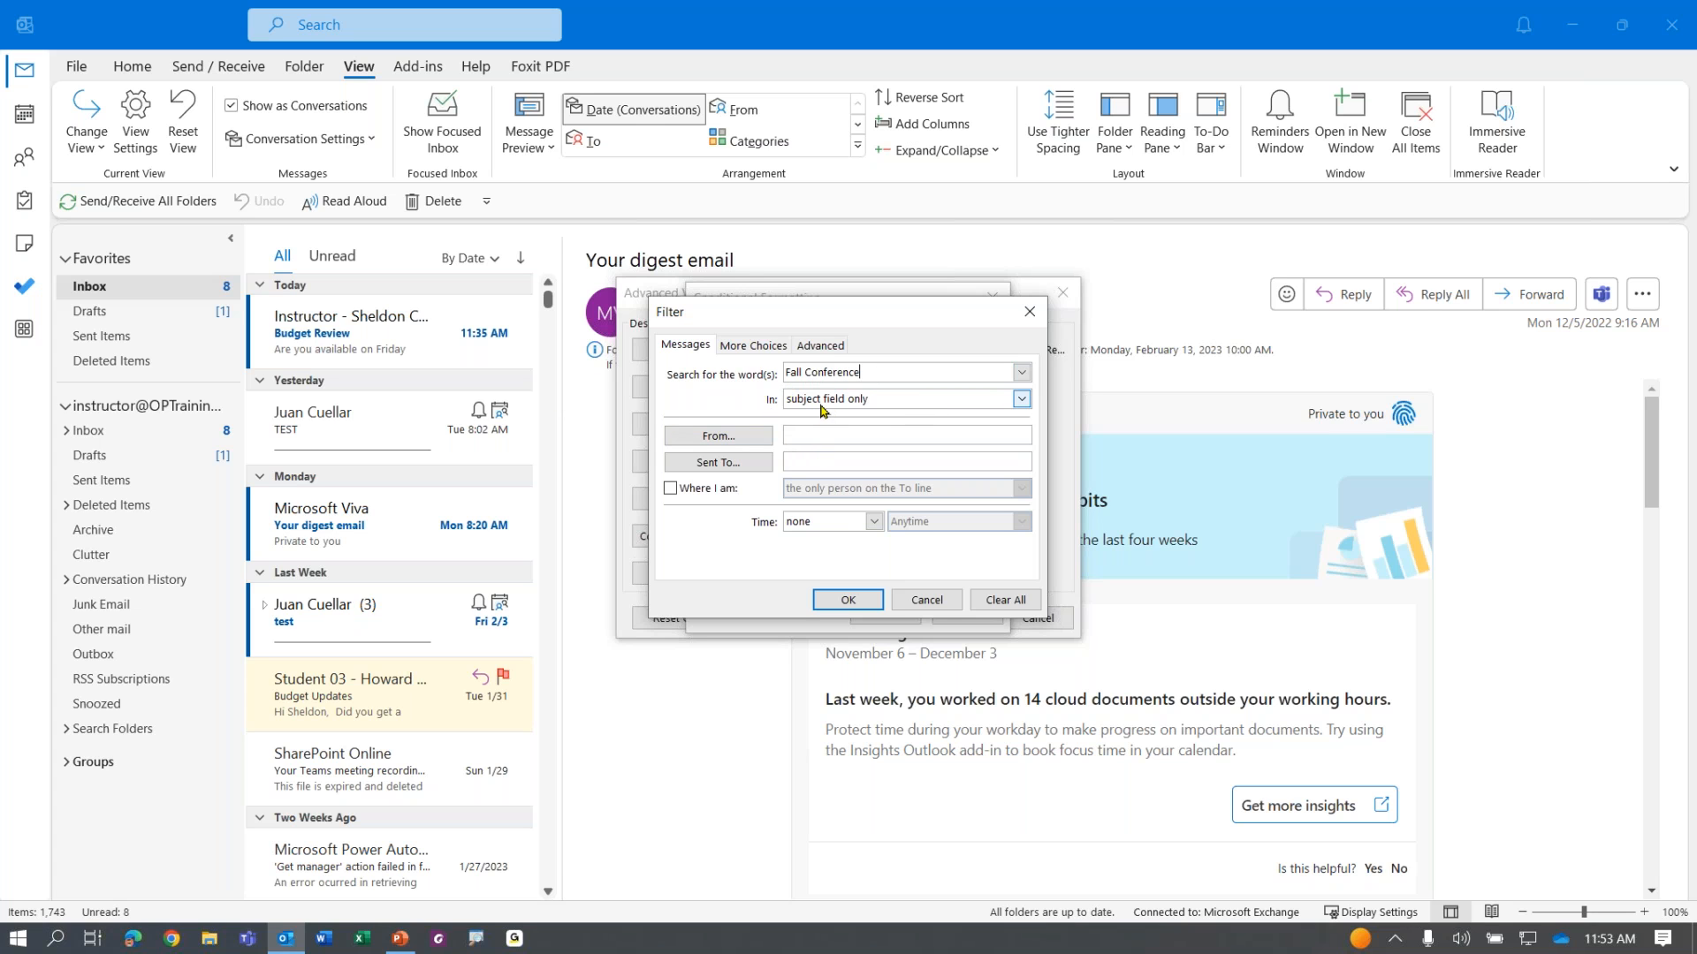
left_click_drag(786, 372, 882, 372)
left_click(866, 401)
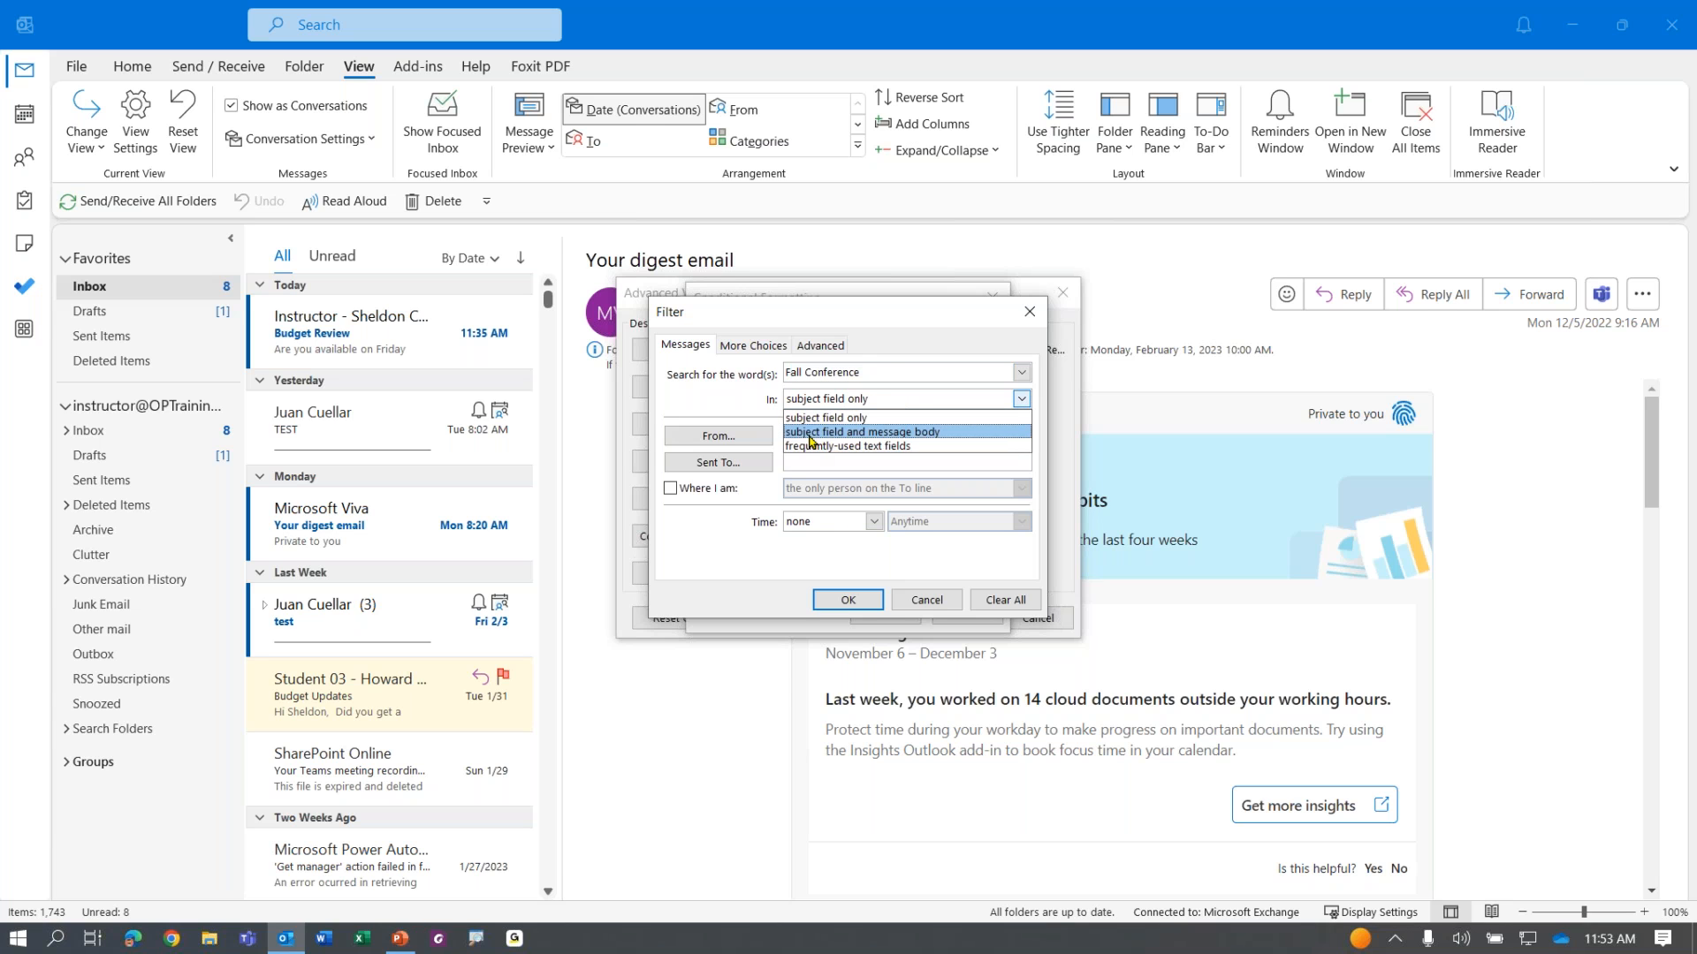
left_click(899, 447)
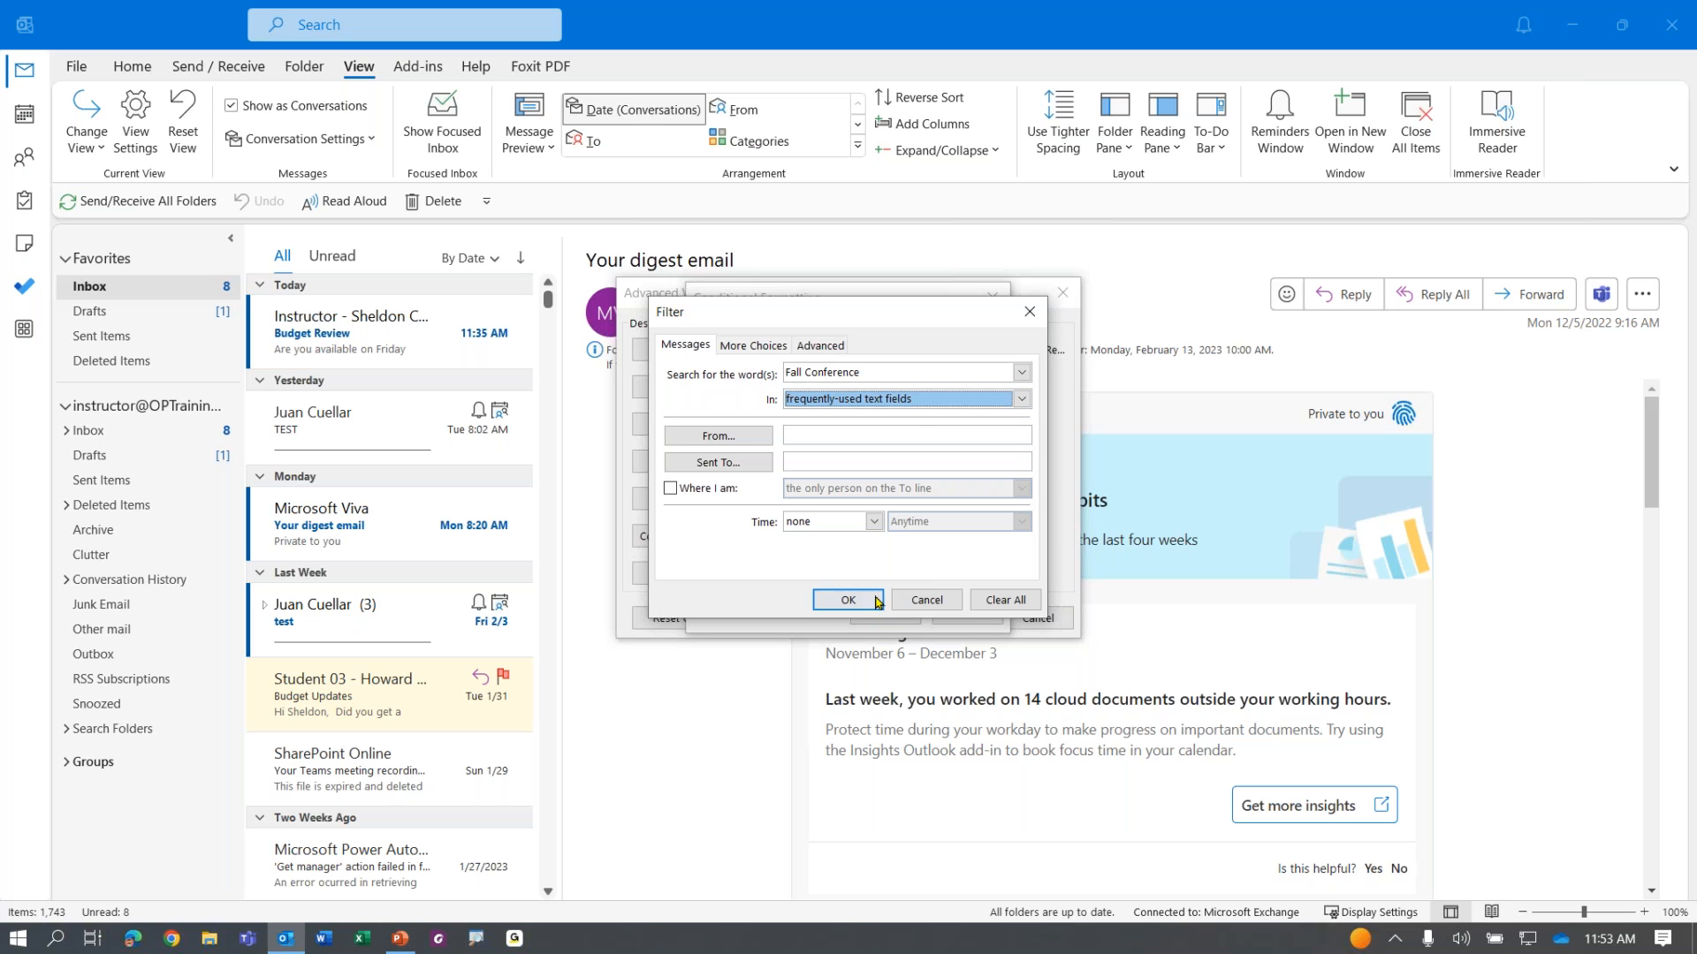
left_click(848, 600)
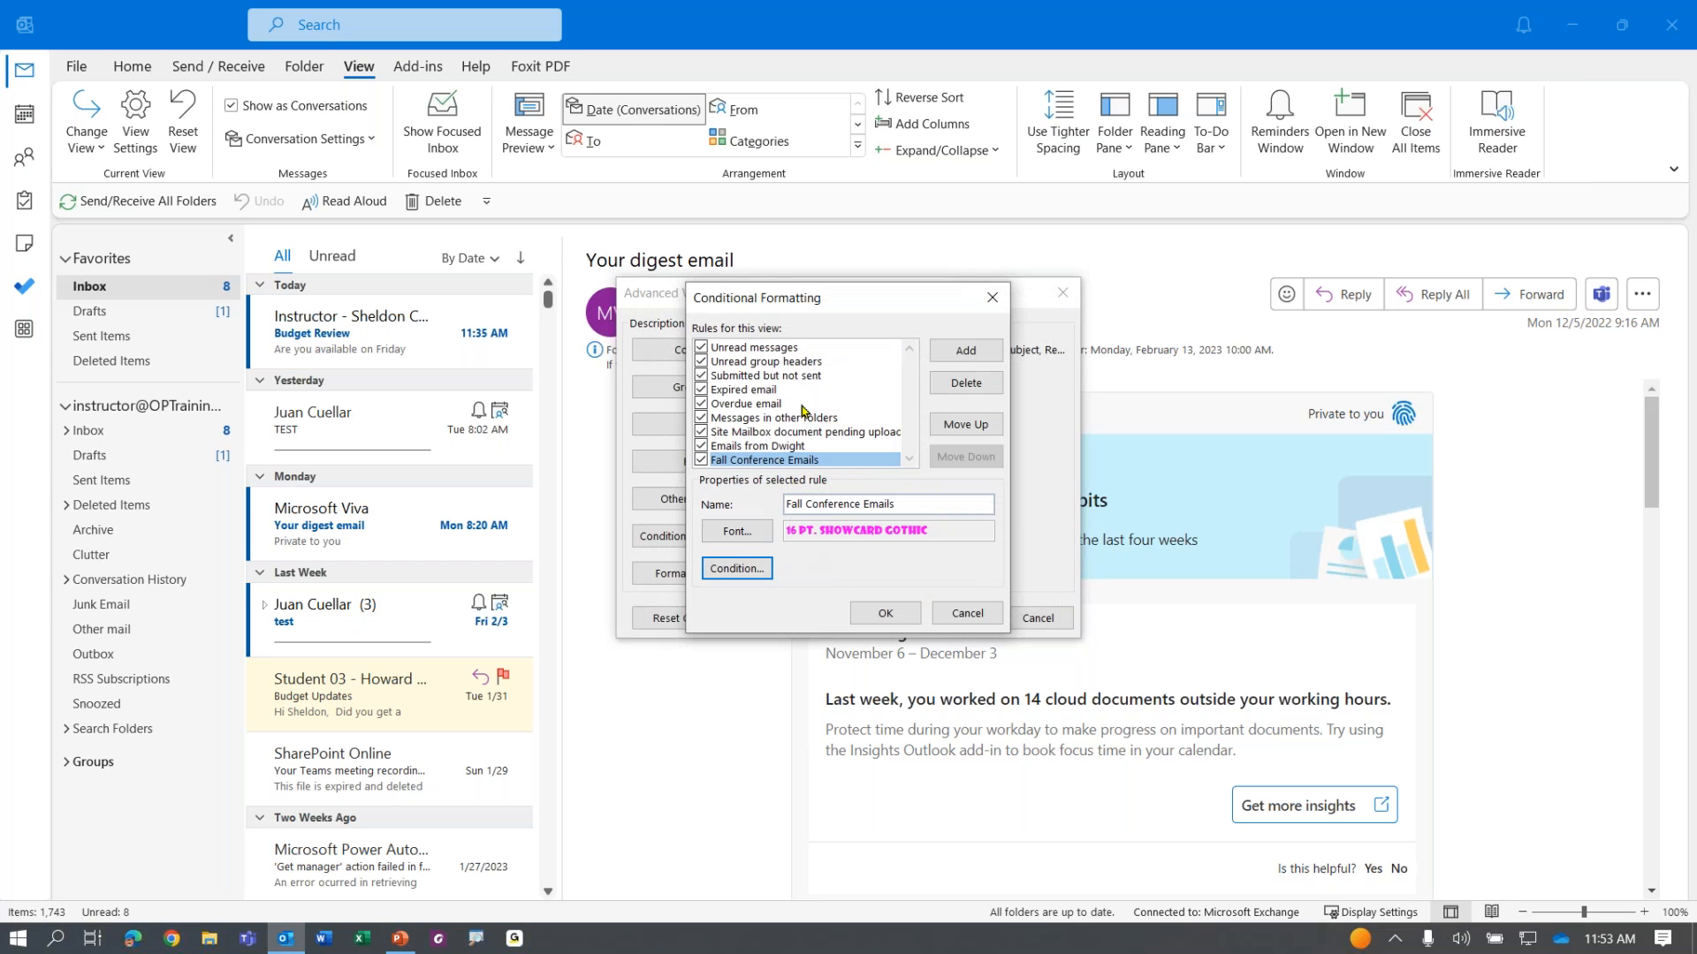
left_click(889, 622)
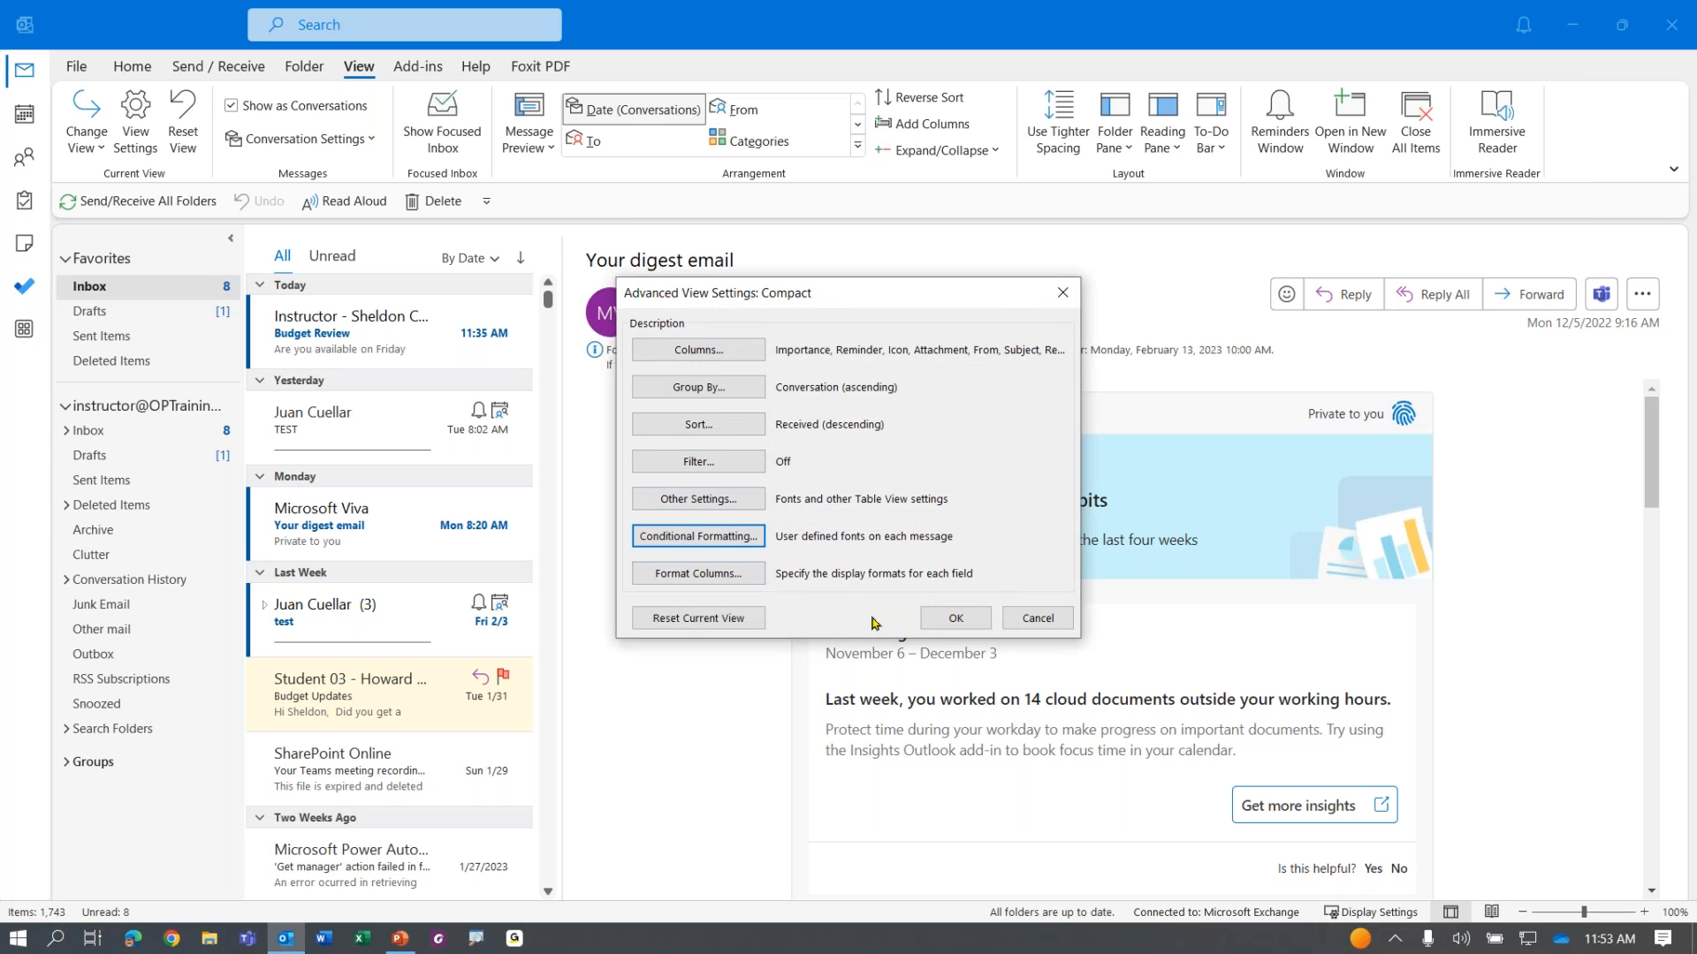
left_click(942, 621)
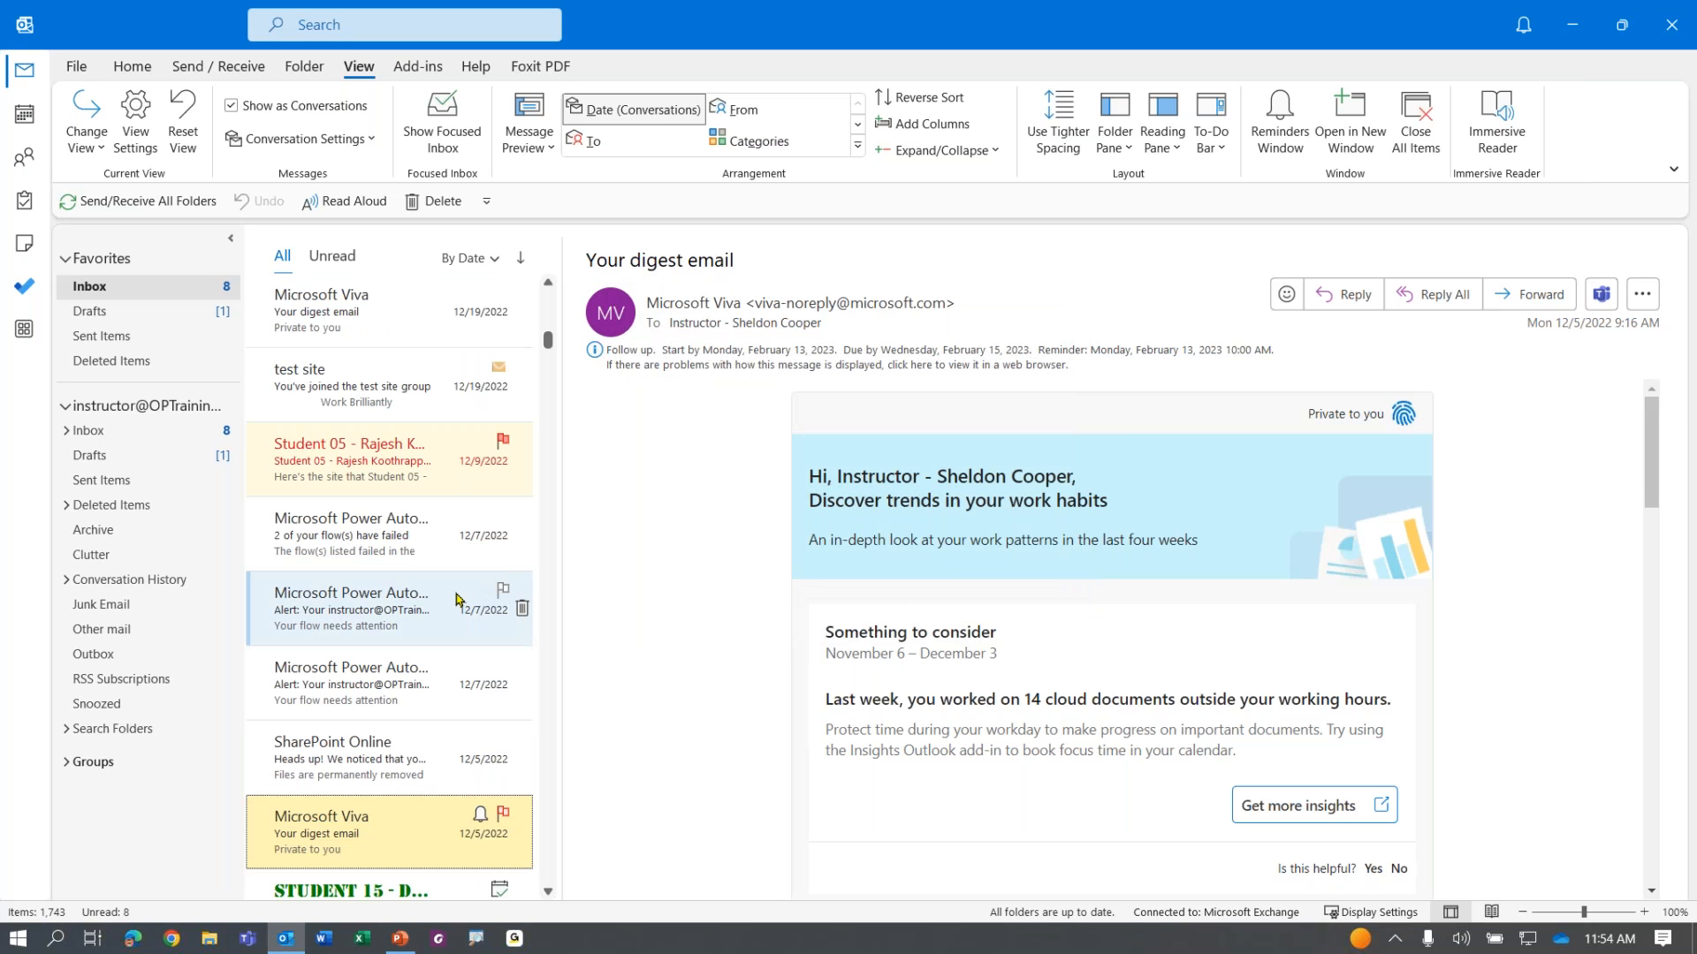
Step: Check the formatting of Student 15's Budget Review reply and the 11/18/2022 daily briefing, and locate "Fall Conference" in the briefing's text
scroll(477, 574, "down", 4)
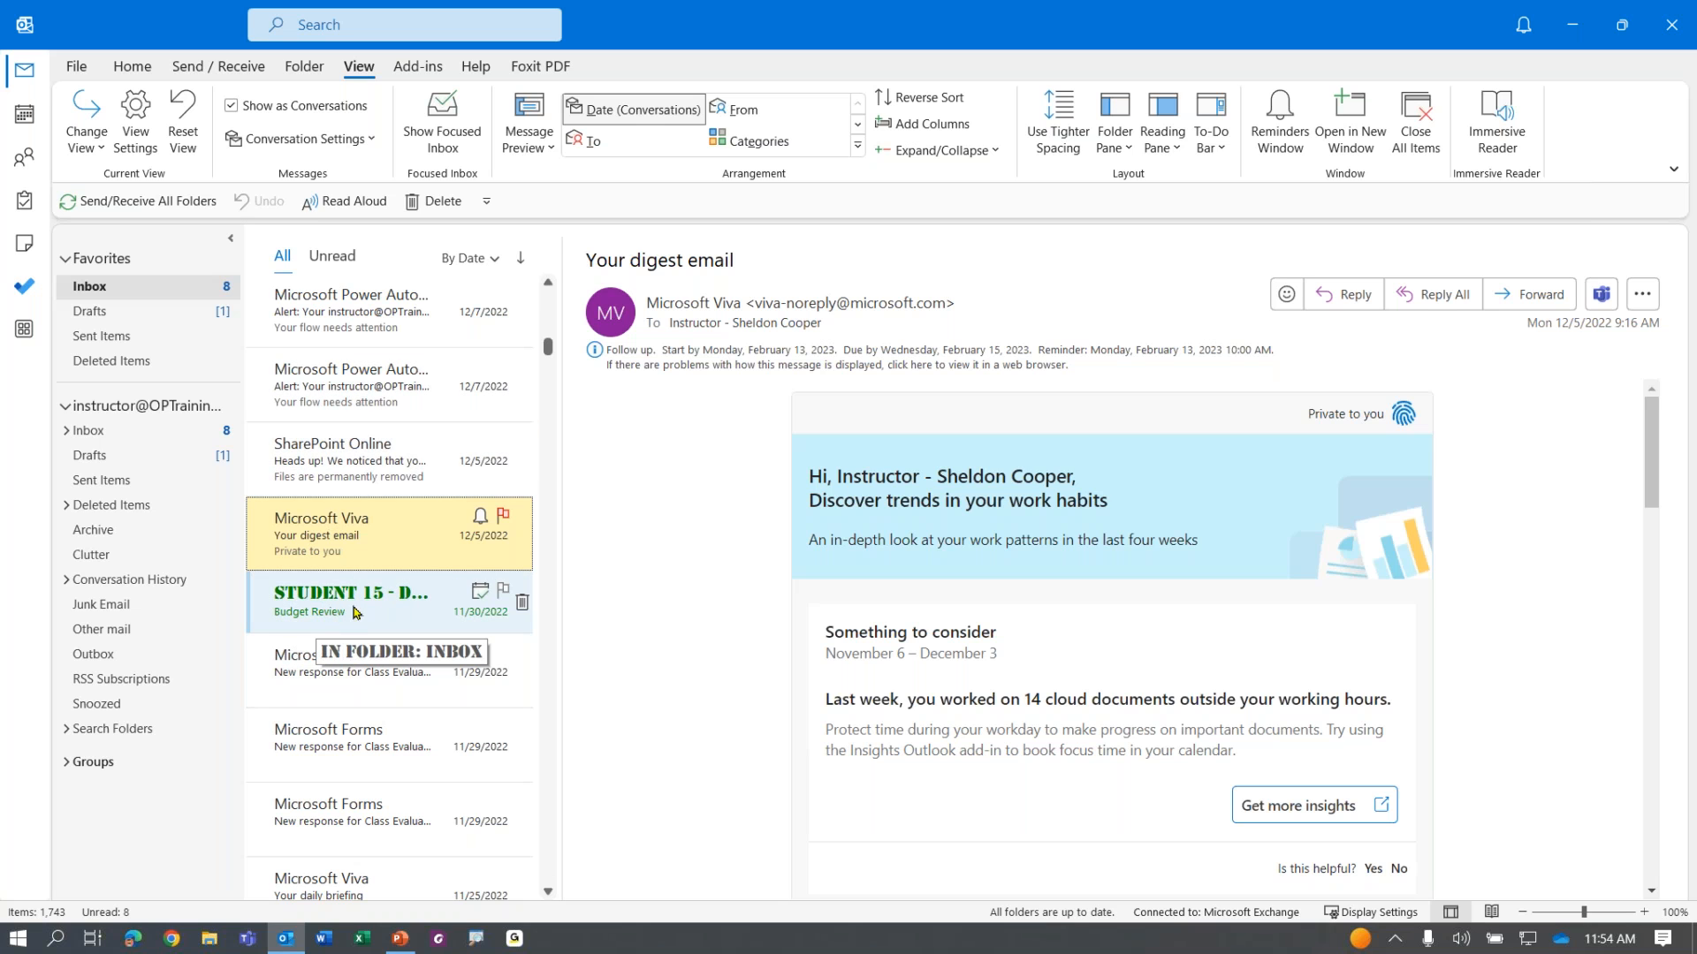
left_click(357, 613)
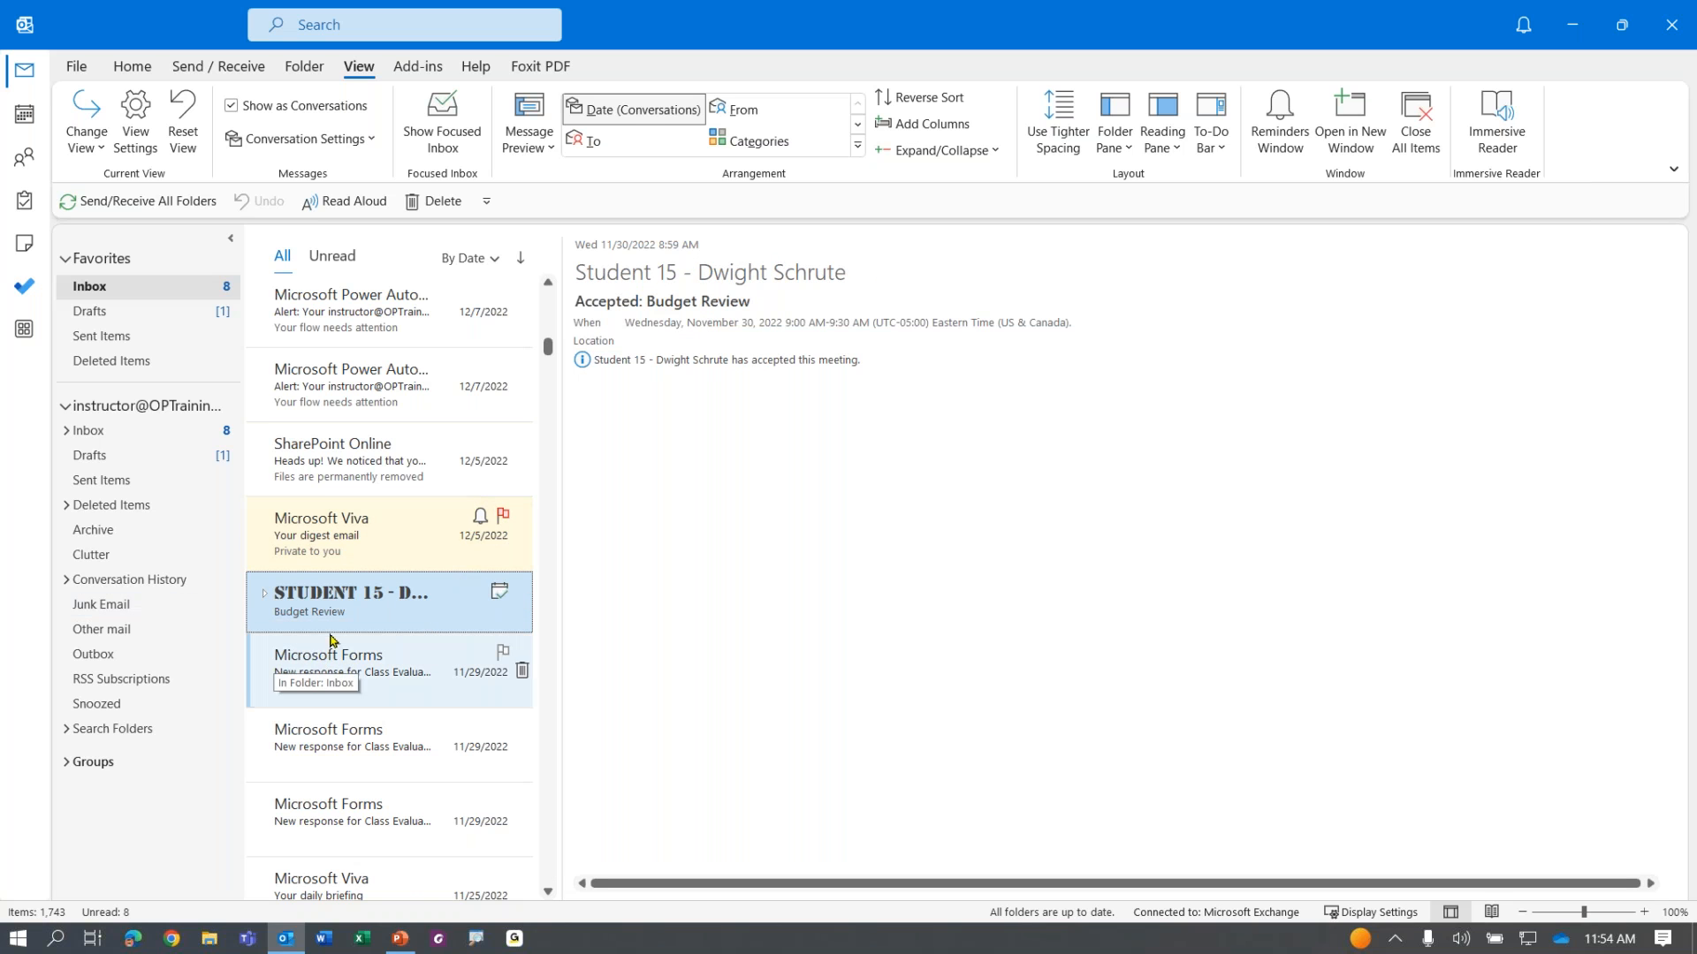
scroll(335, 635, "down", 2)
scroll(335, 635, "down", 4)
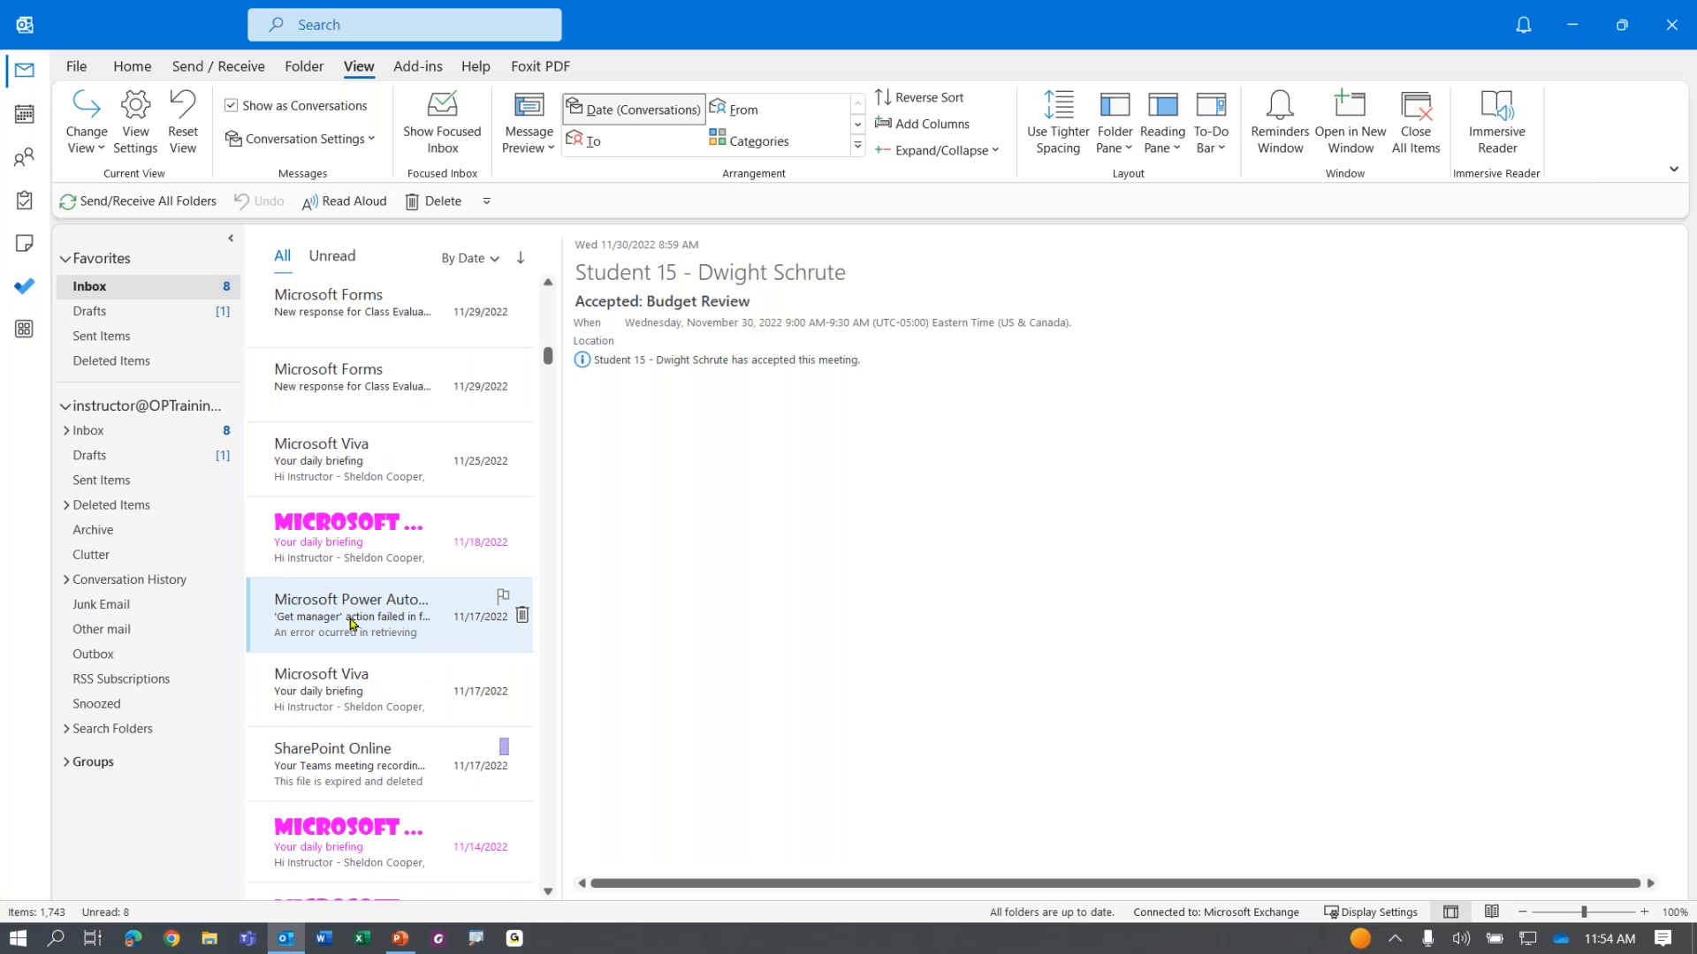
left_click(335, 544)
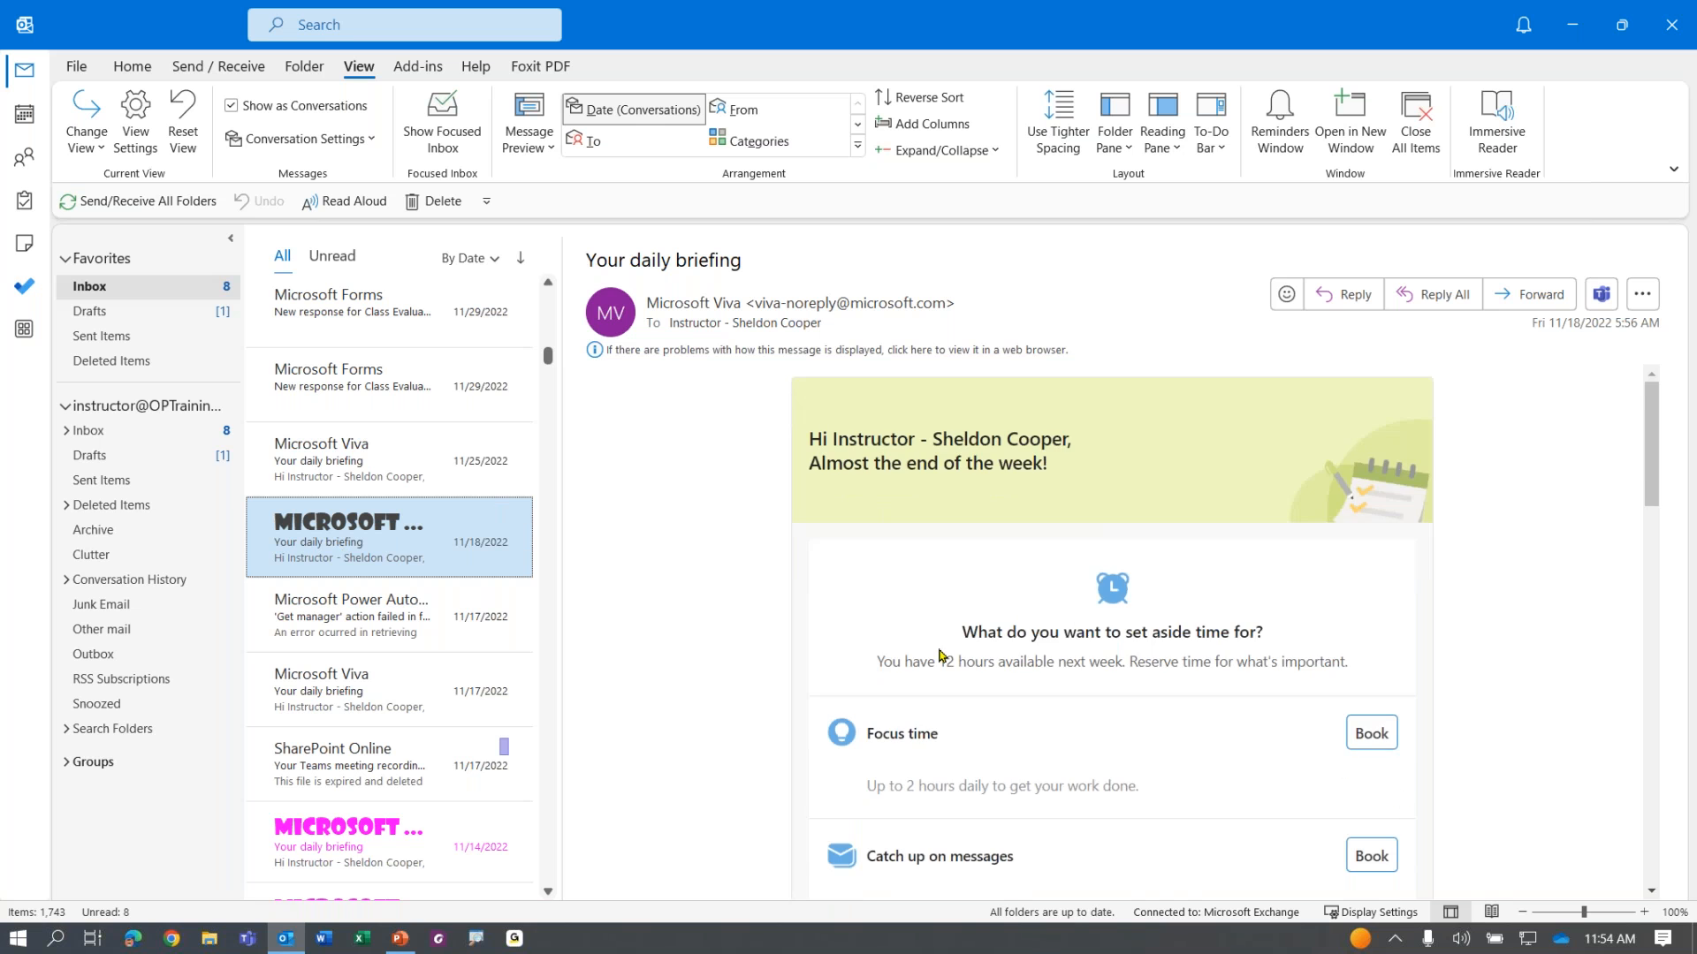
scroll(940, 655, "down", 8)
scroll(940, 655, "down", 3)
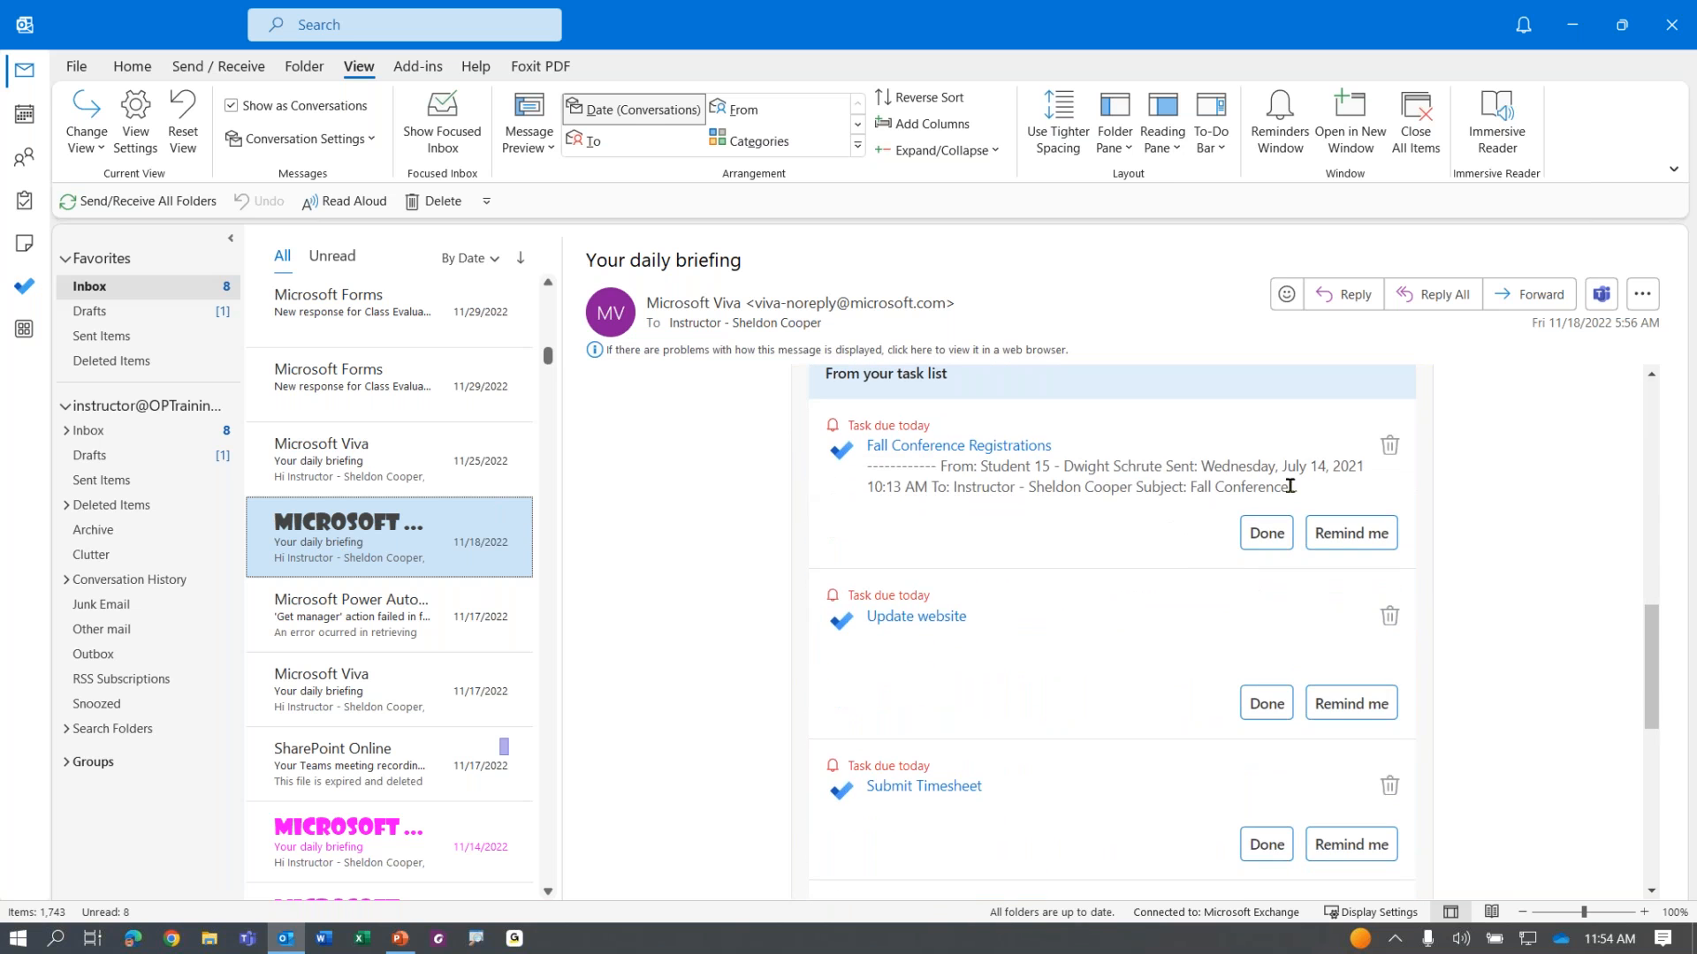
left_click_drag(1196, 485, 1303, 491)
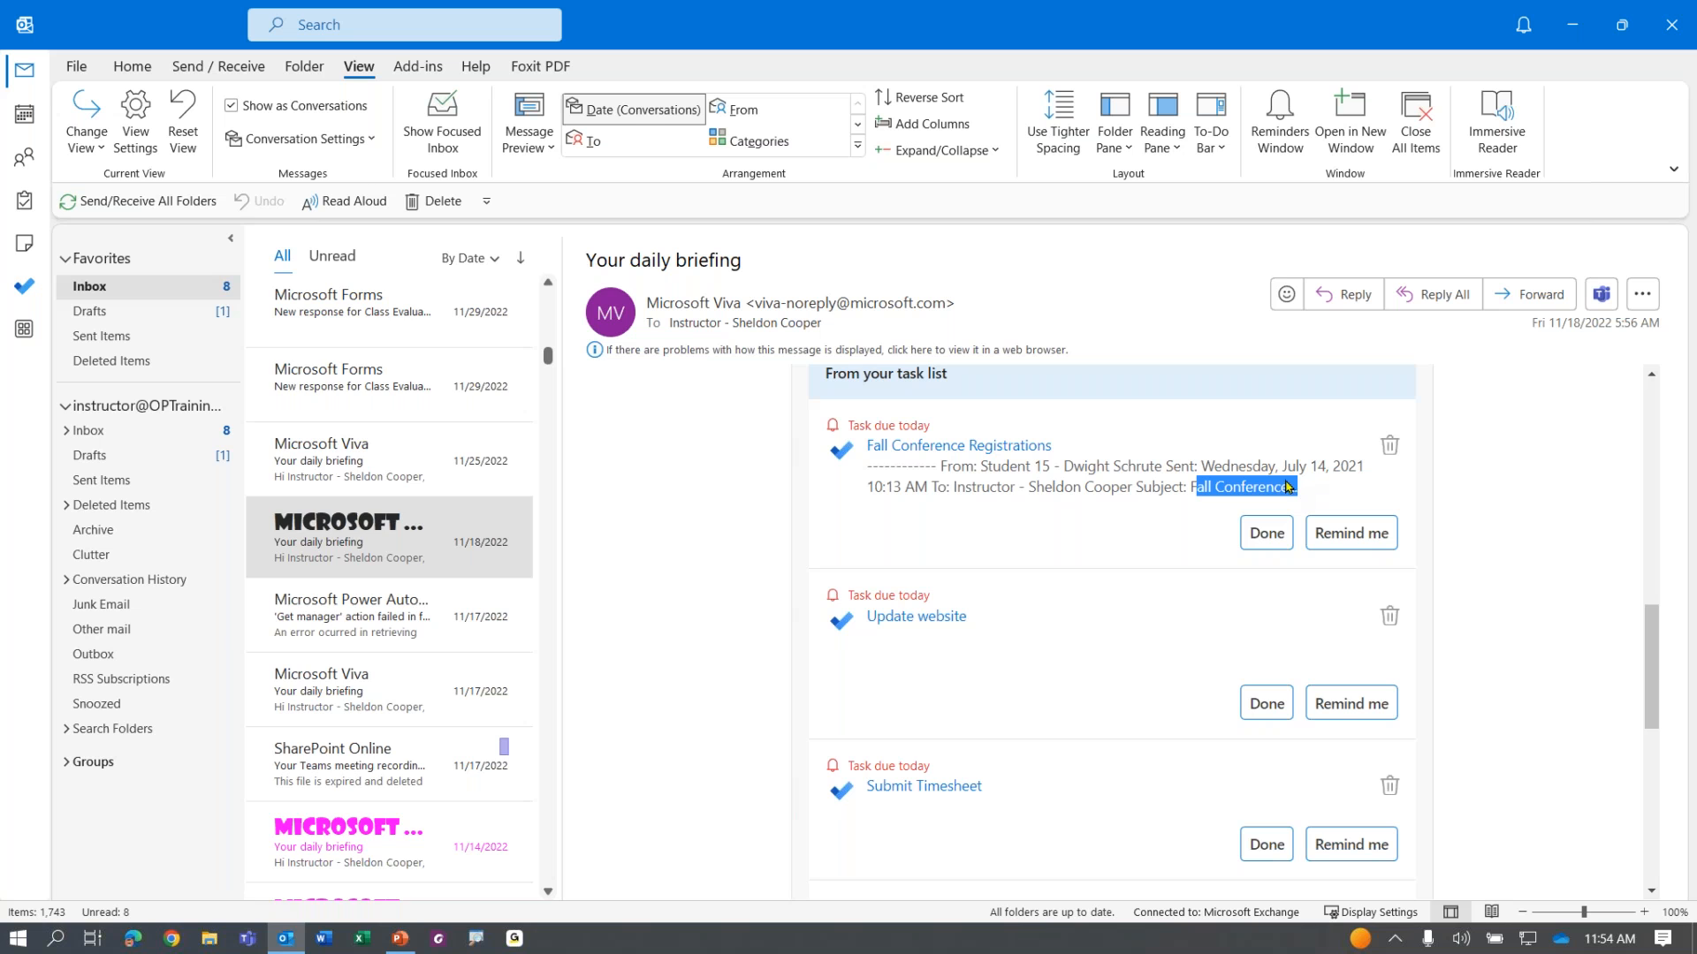
Step: Open the FC Budget, Fall Conference Budget and 11/7/2022 digest emails to compare how the rules format matching and non-matching messages
scroll(394, 651, "down", 2)
left_click(370, 692)
scroll(392, 614, "down", 2)
left_click(388, 683)
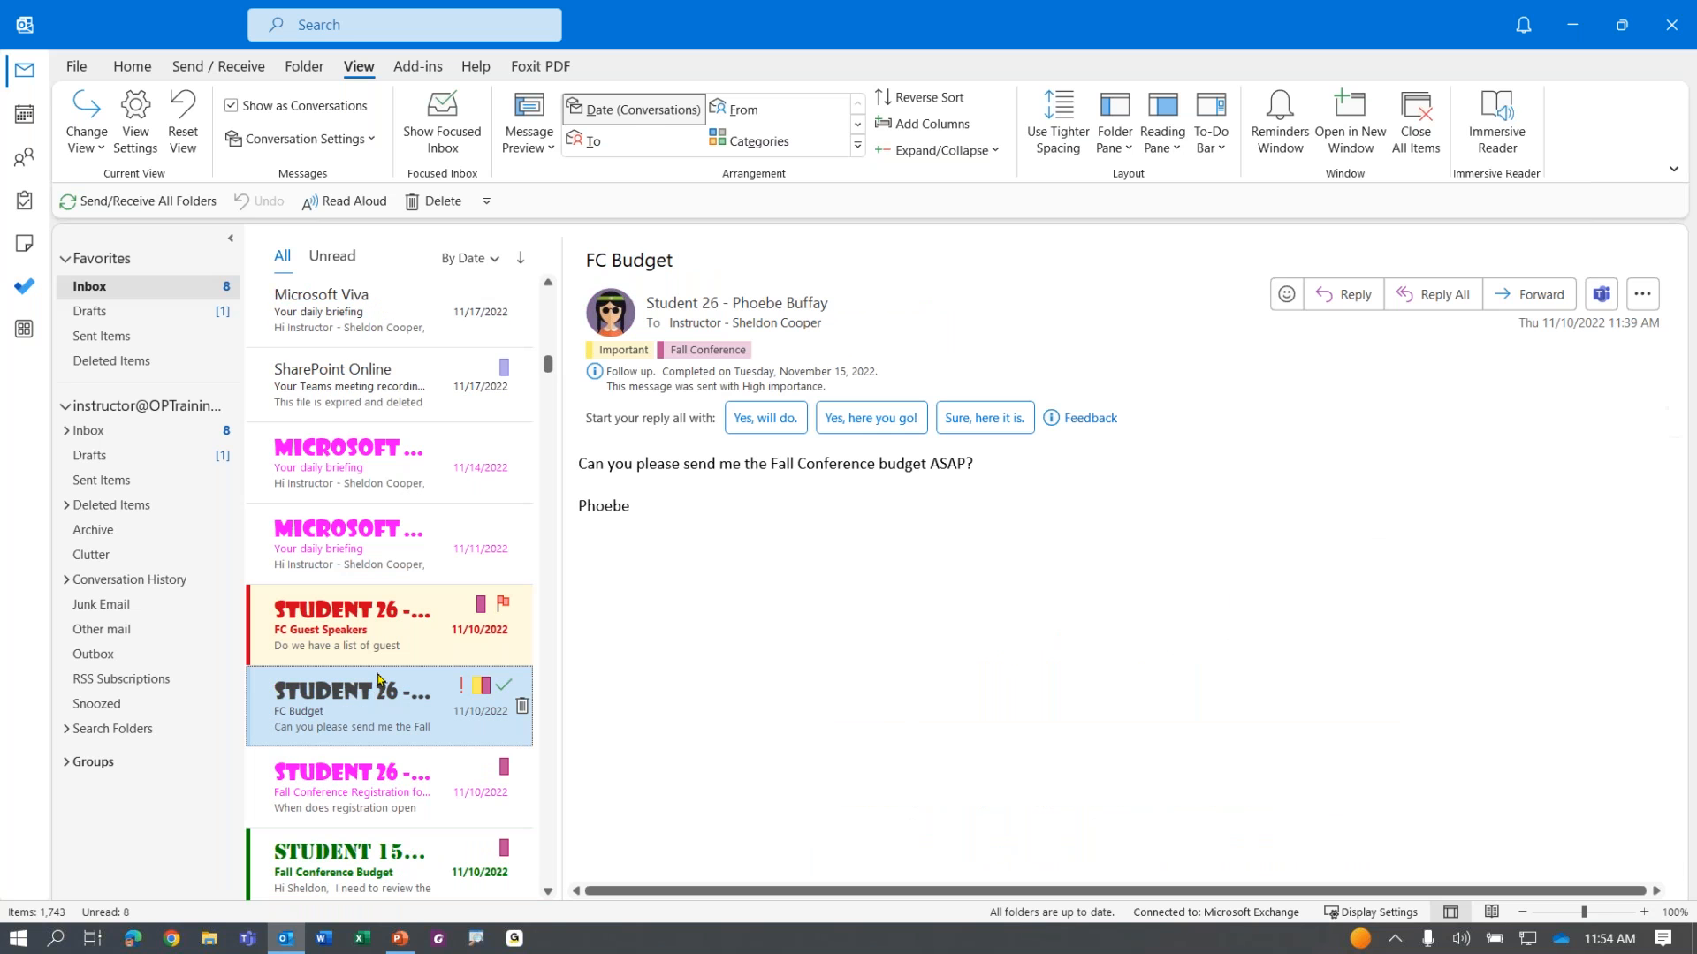
scroll(373, 698, "down", 4)
left_click(327, 552)
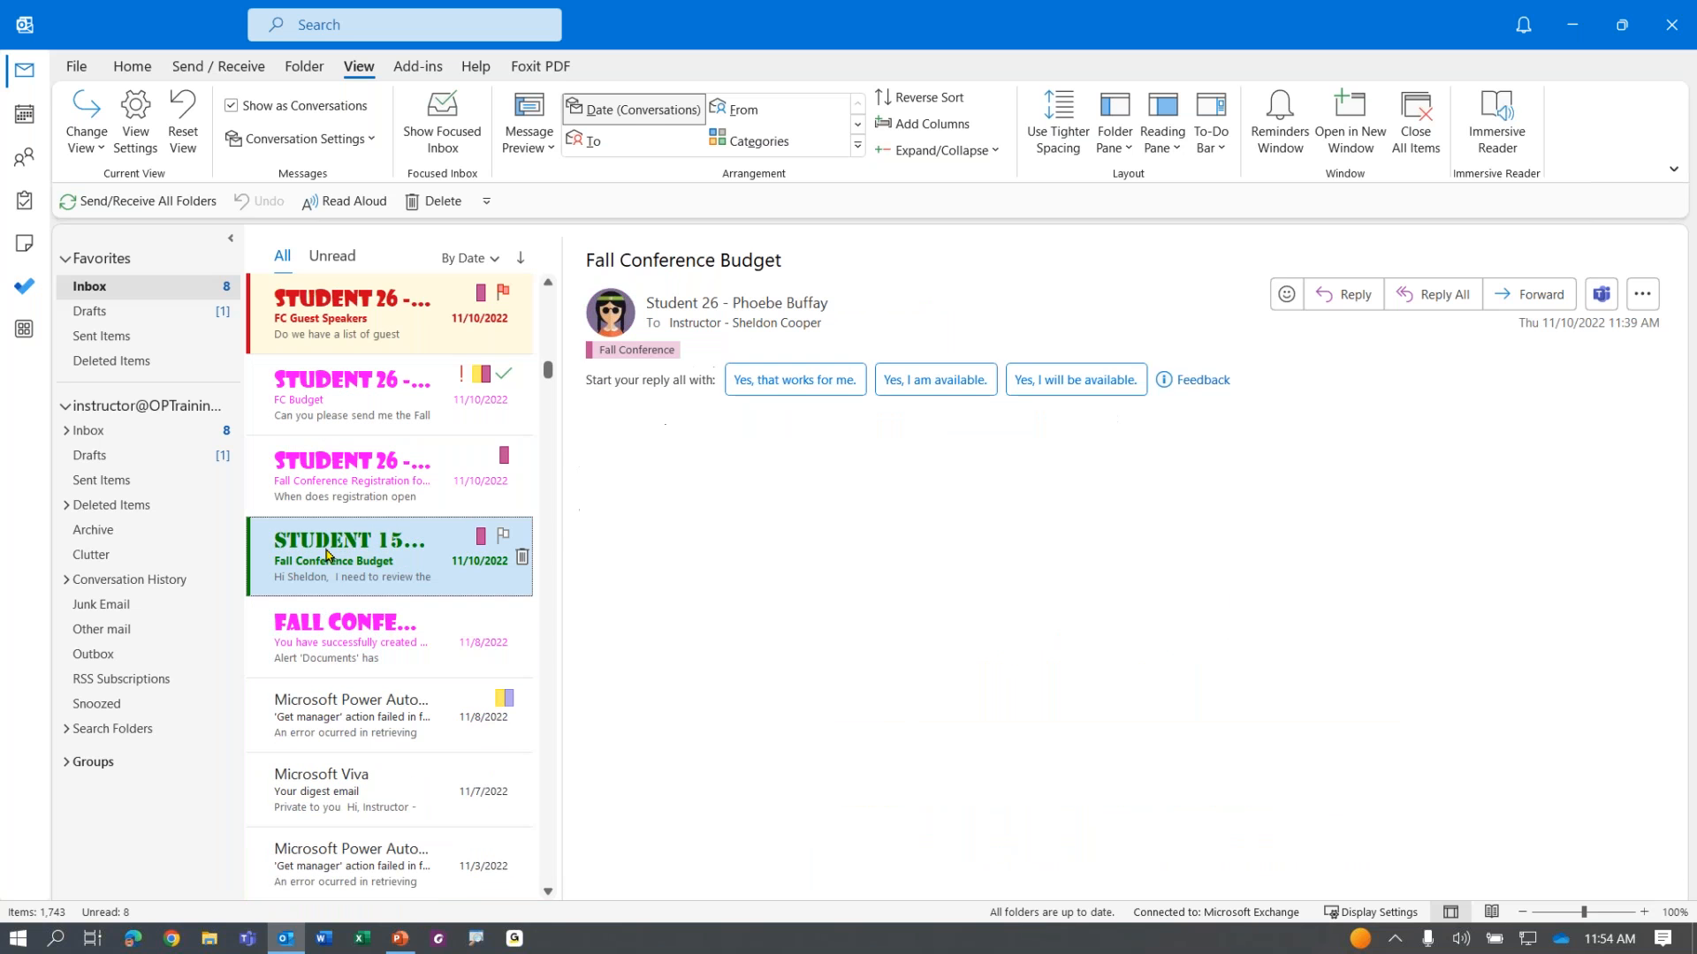
left_click(354, 793)
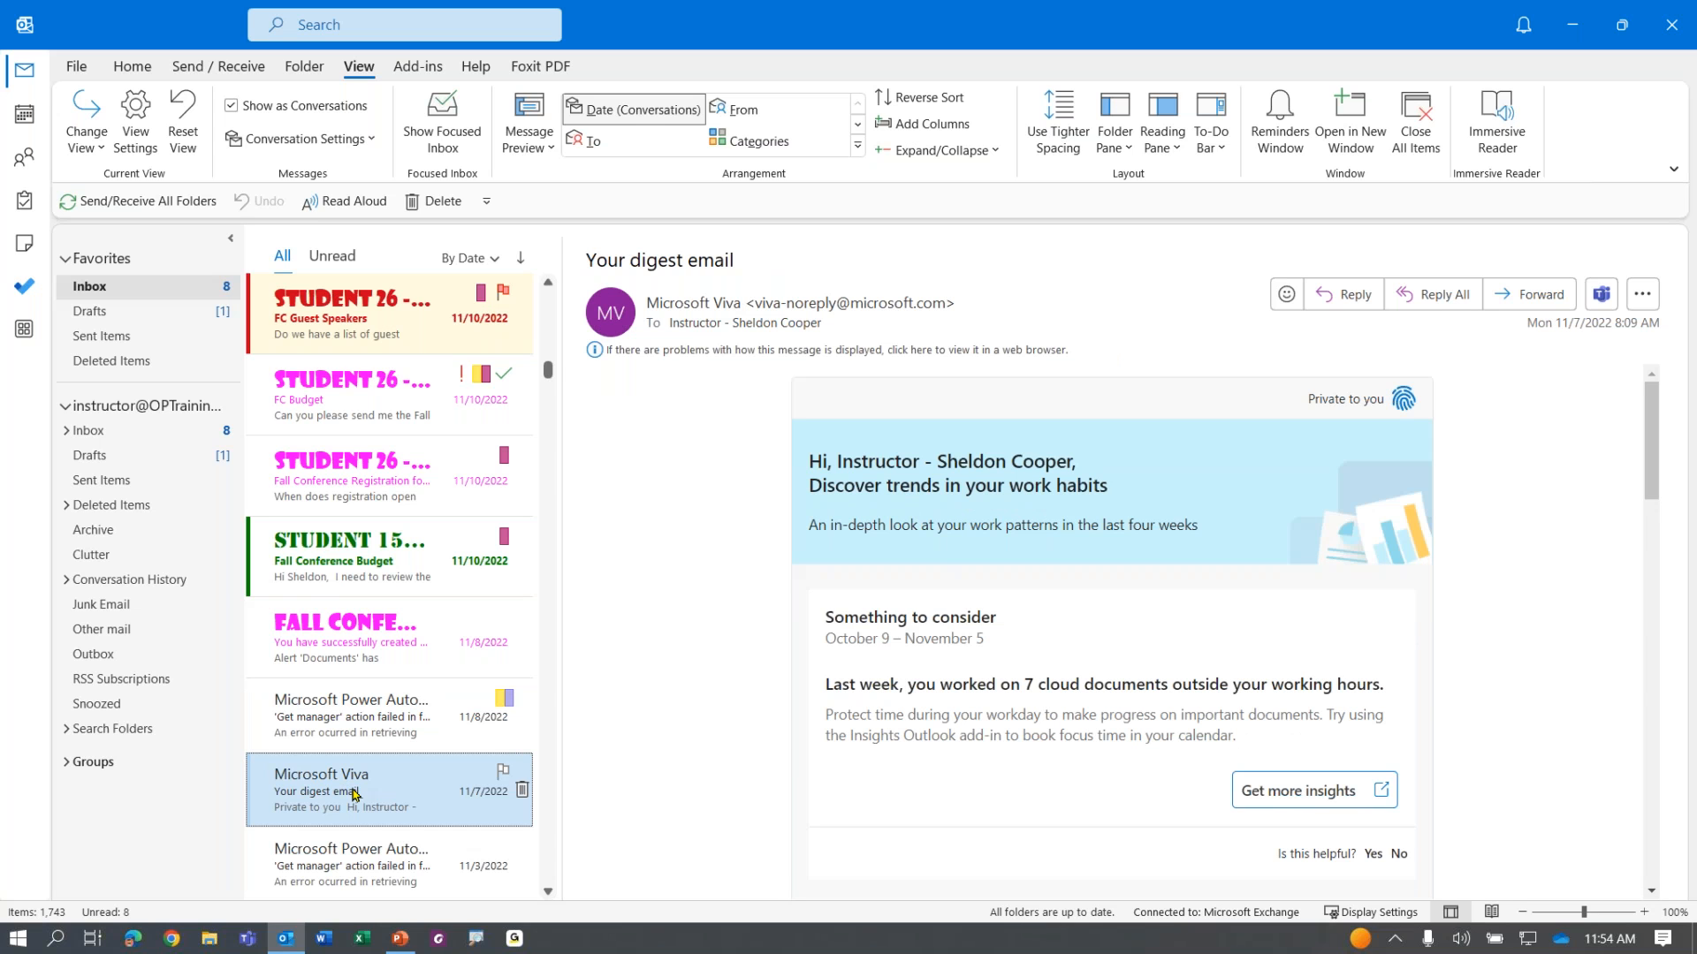
left_click(311, 464)
left_click(307, 564)
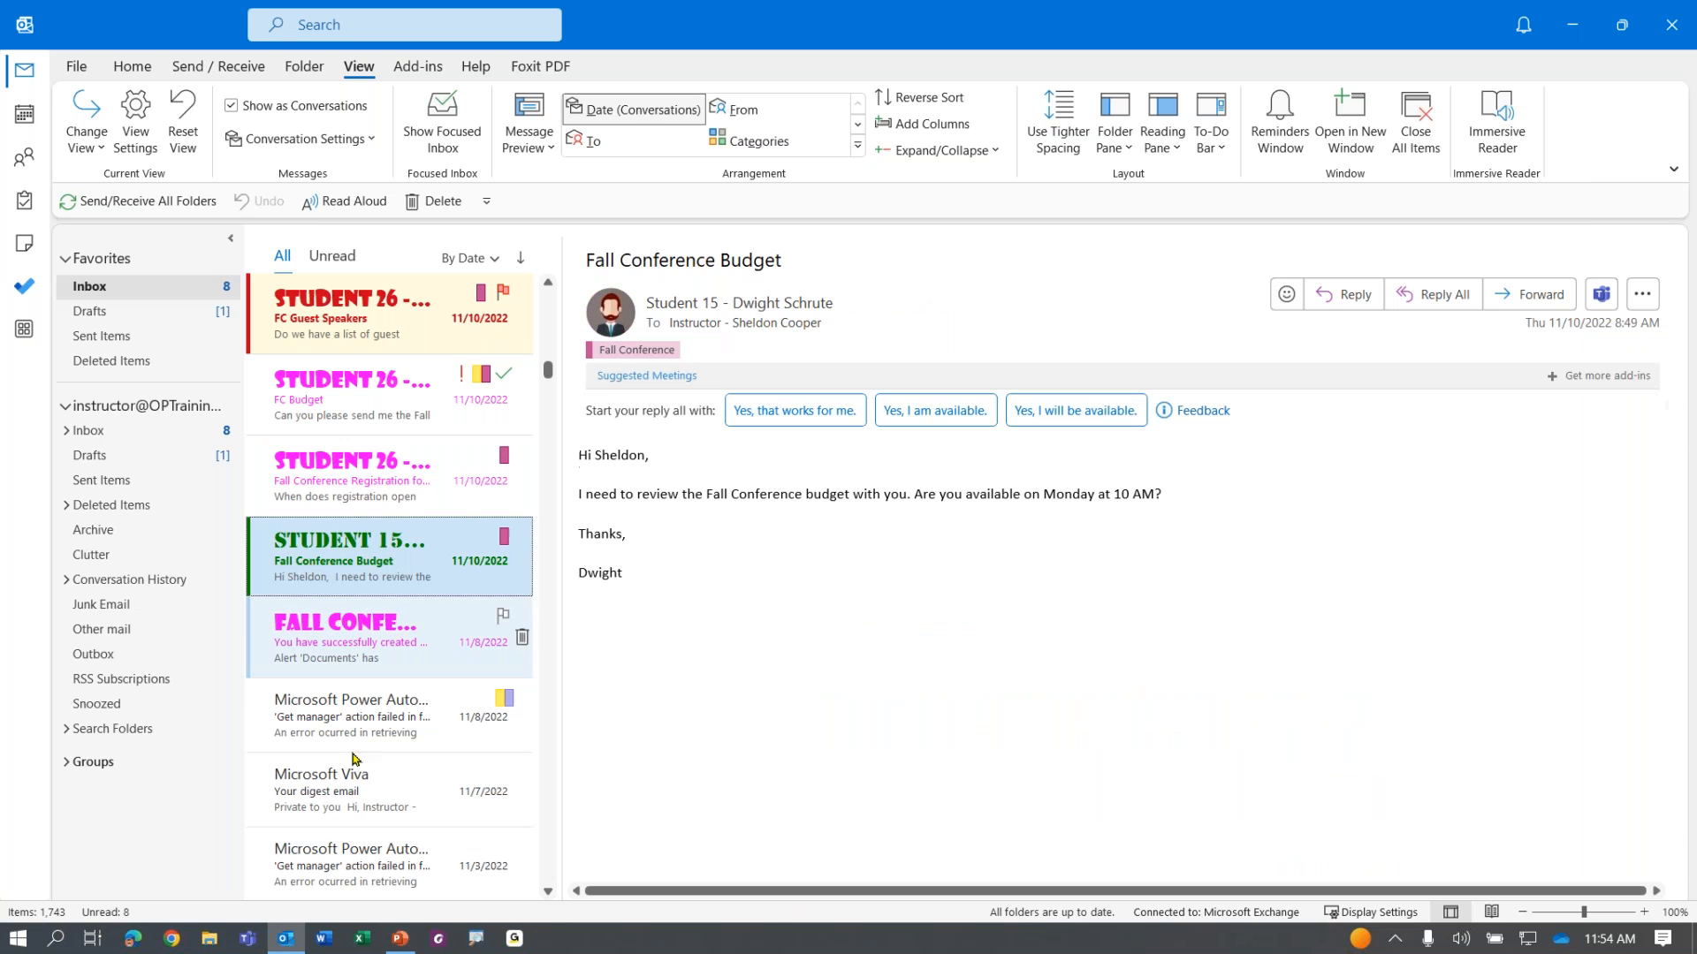
left_click(372, 804)
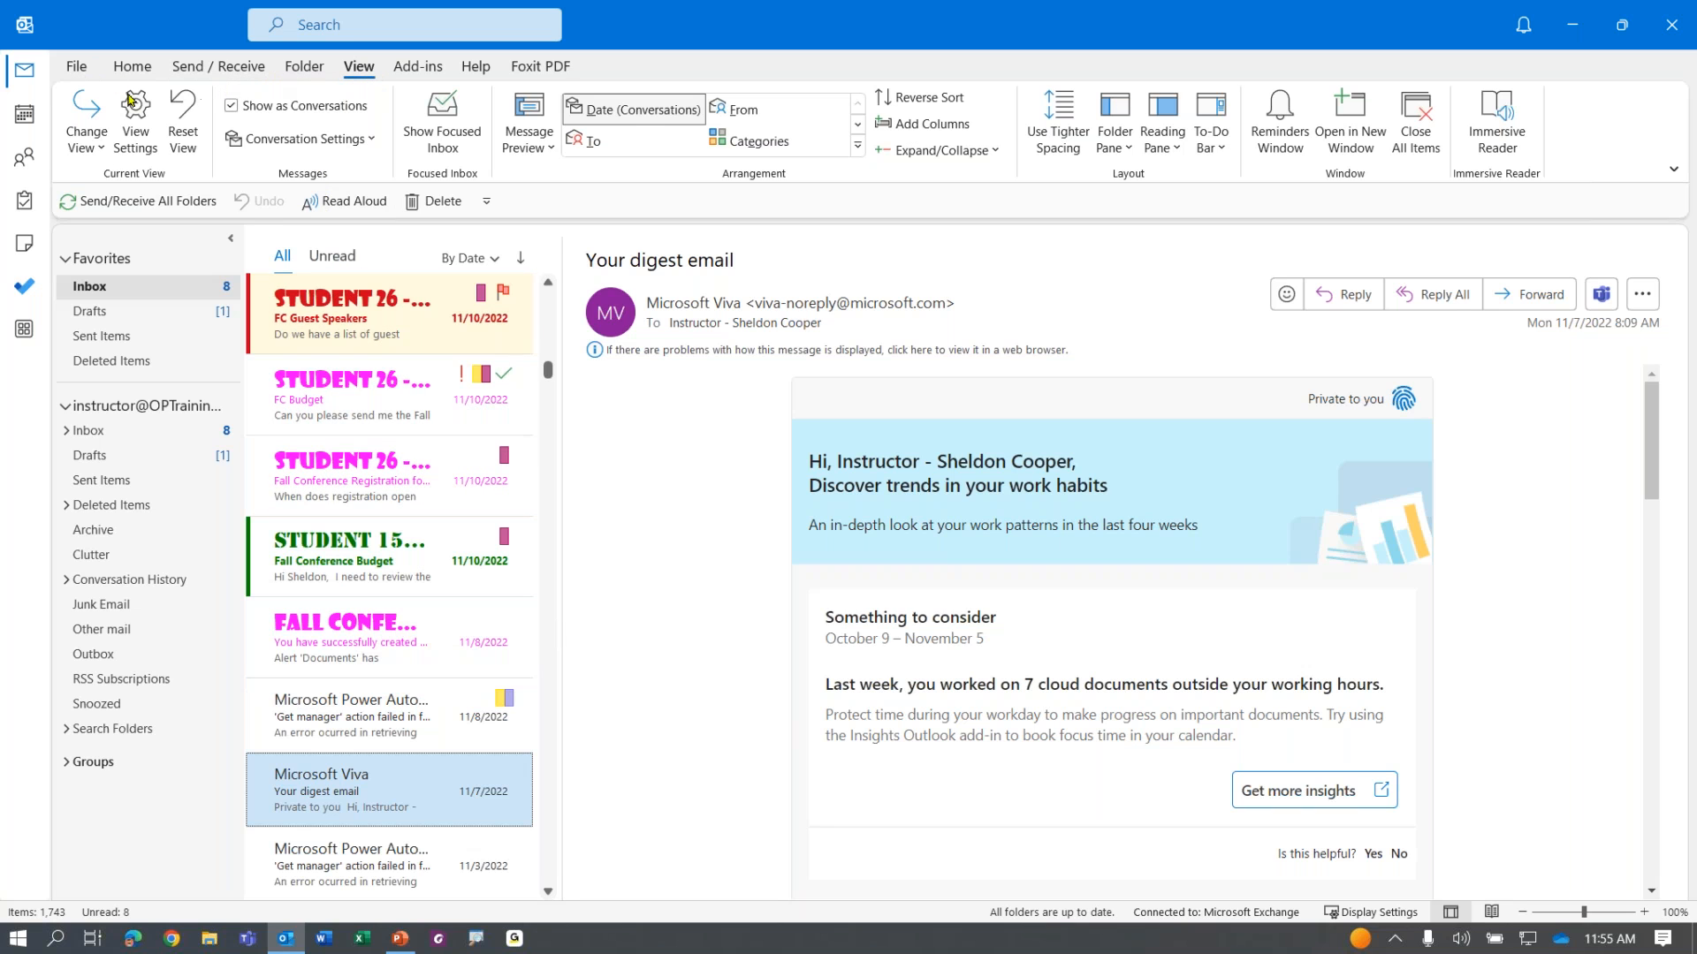
Step: Review the list of conditional formatting rules for the current view and close the view settings
left_click(135, 141)
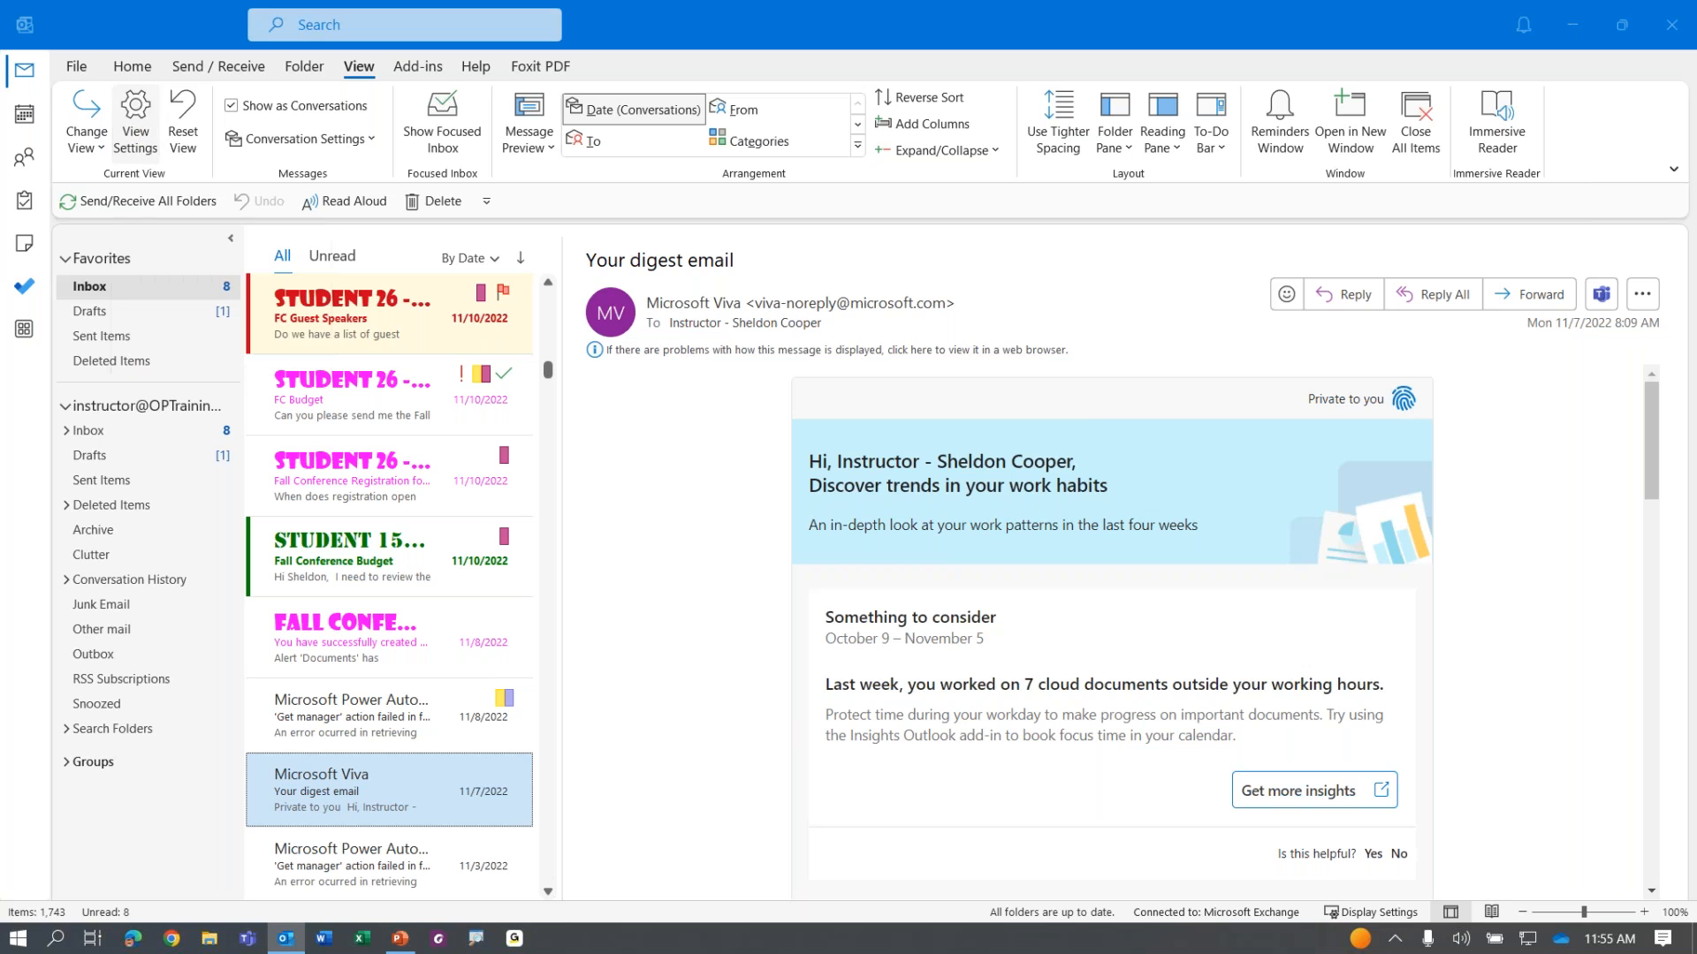
left_click(687, 541)
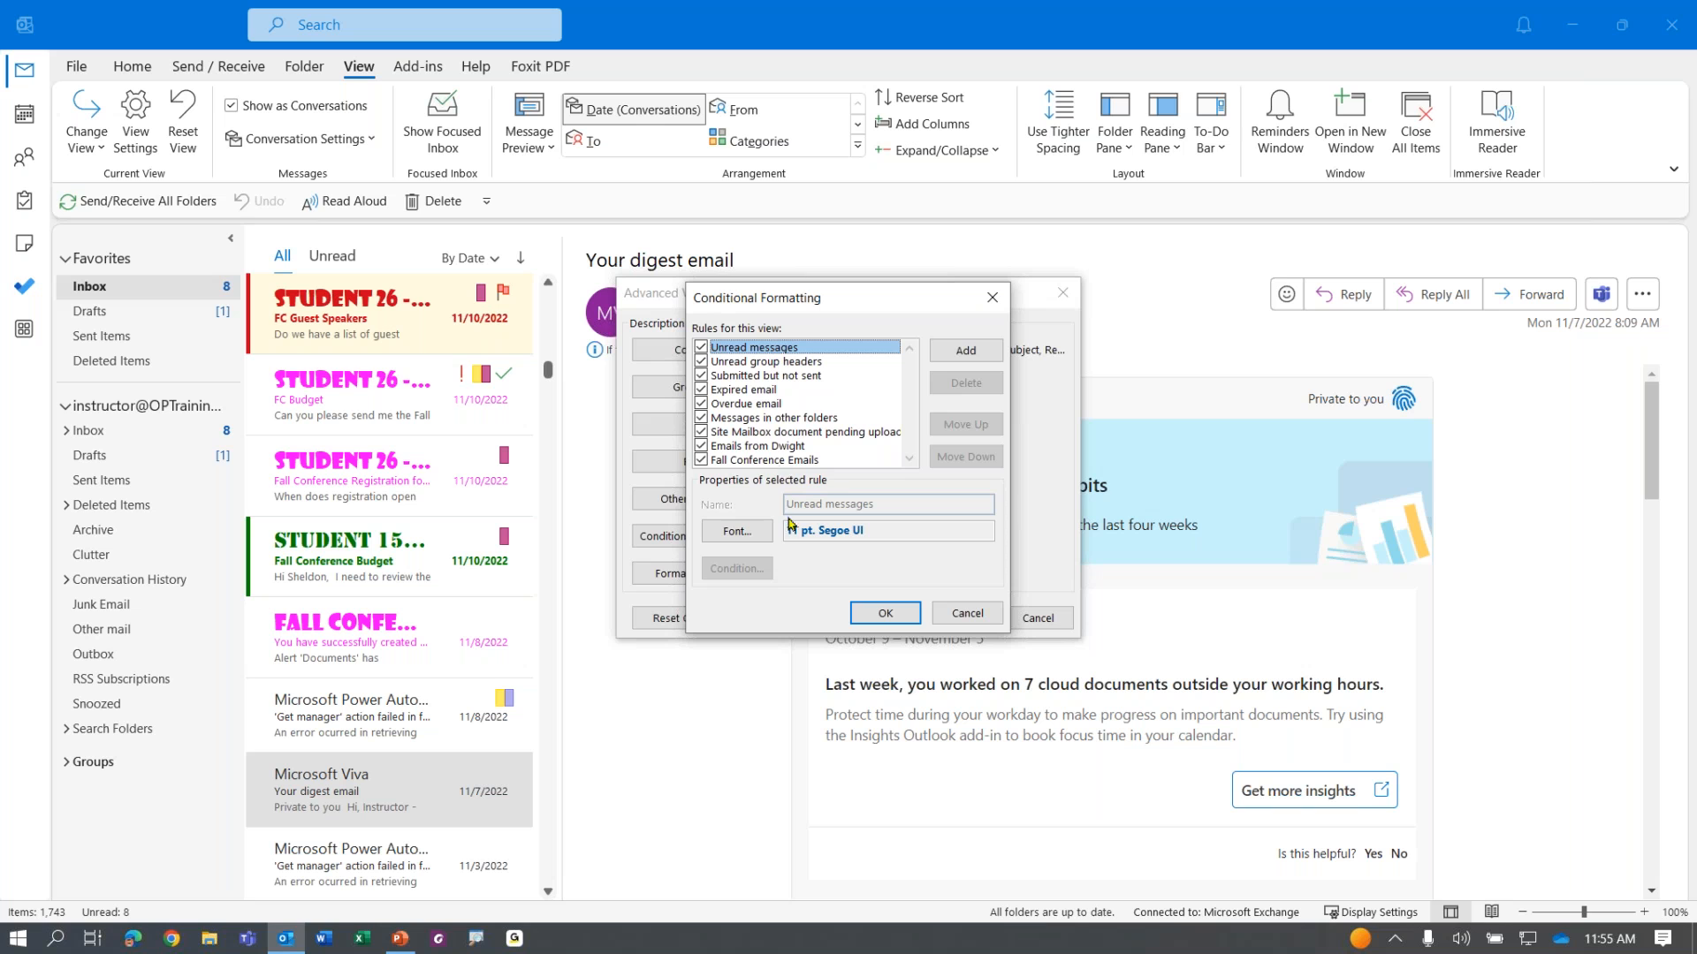
left_click(879, 614)
left_click(955, 618)
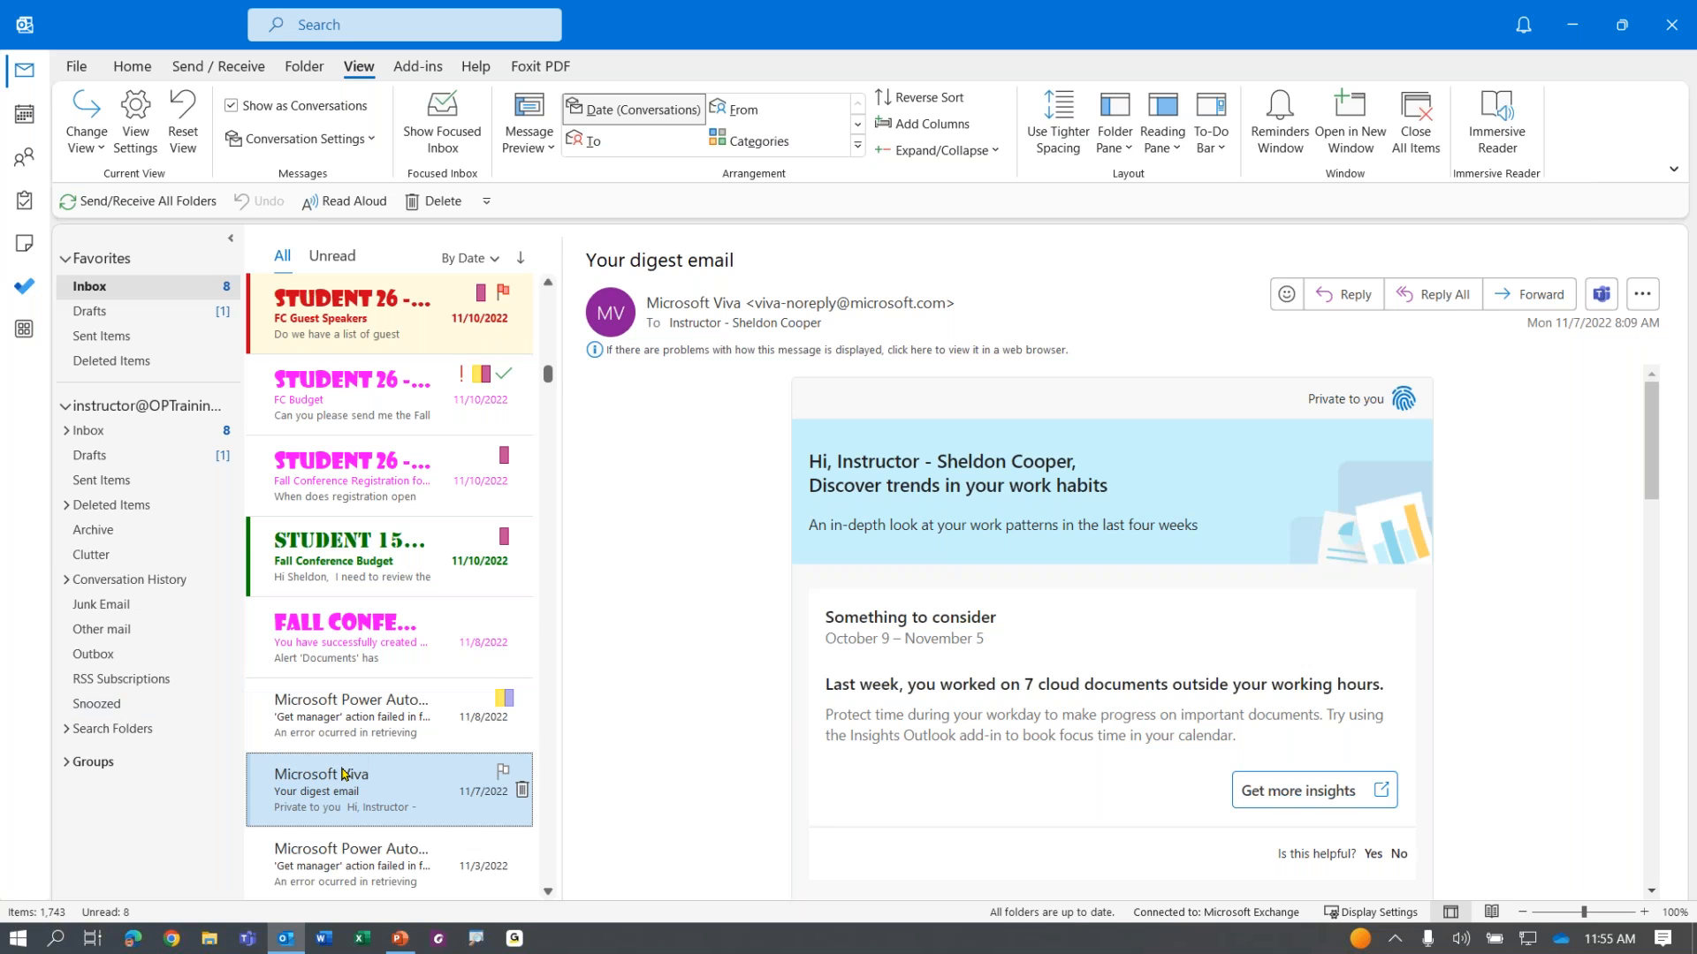
Step: Clear all color categories from every message in the inbox and reselect the 11/7/2022 digest email
key("ctrl+a")
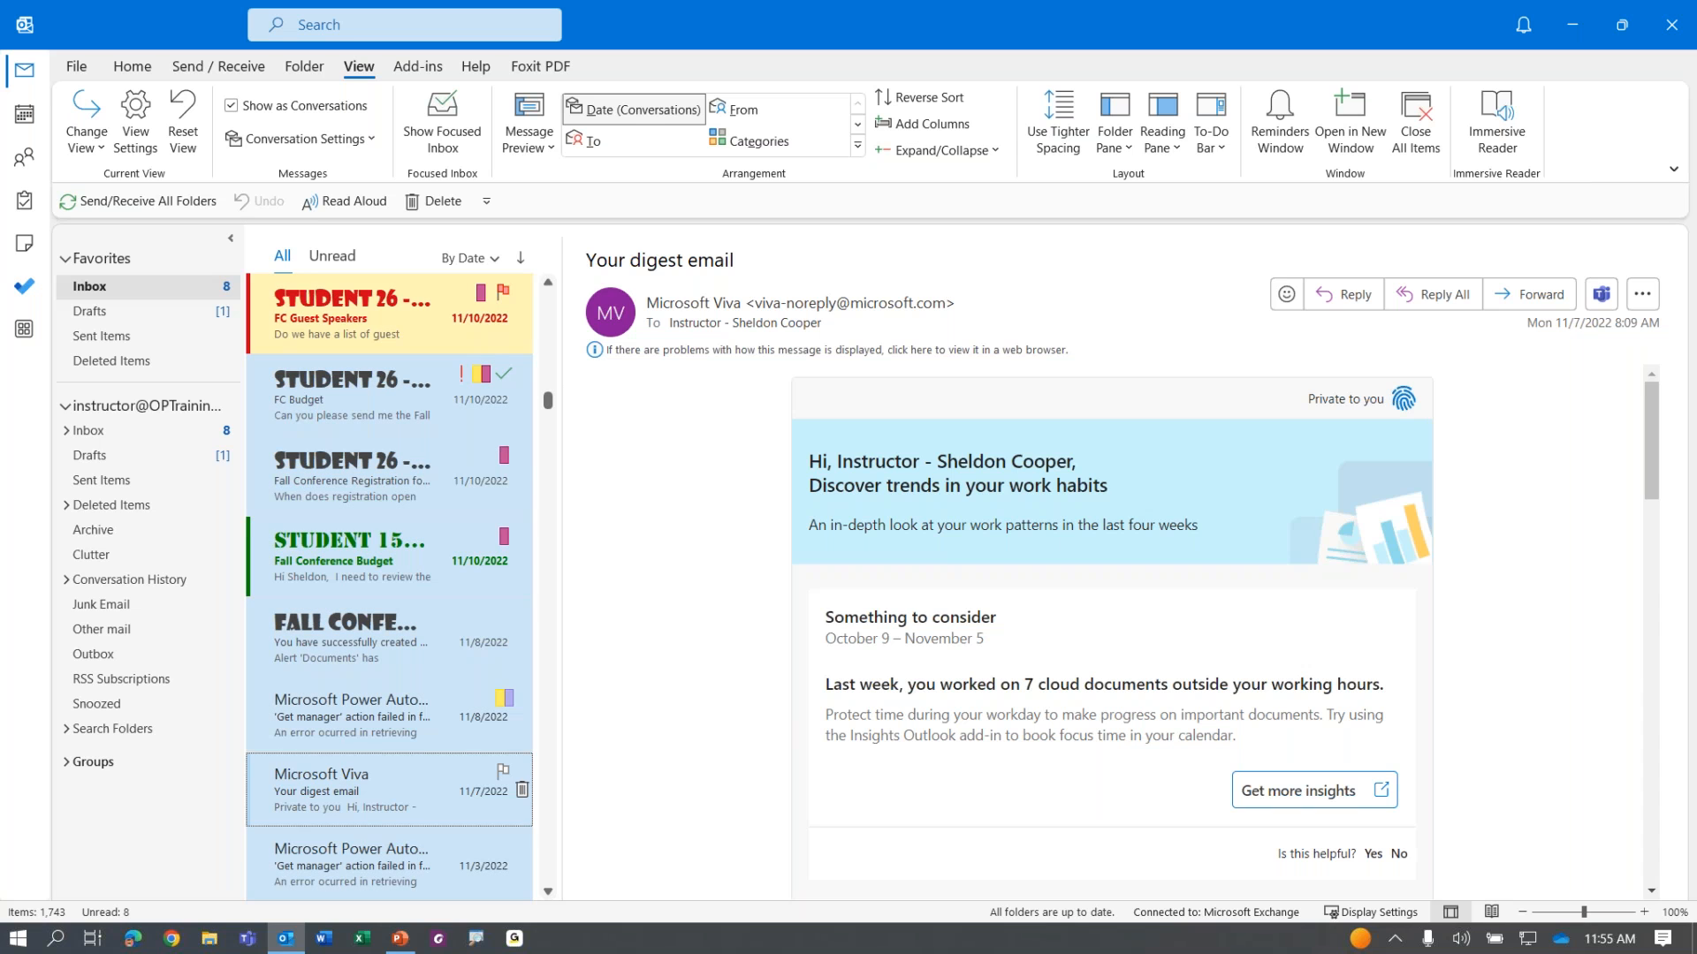
left_click(139, 66)
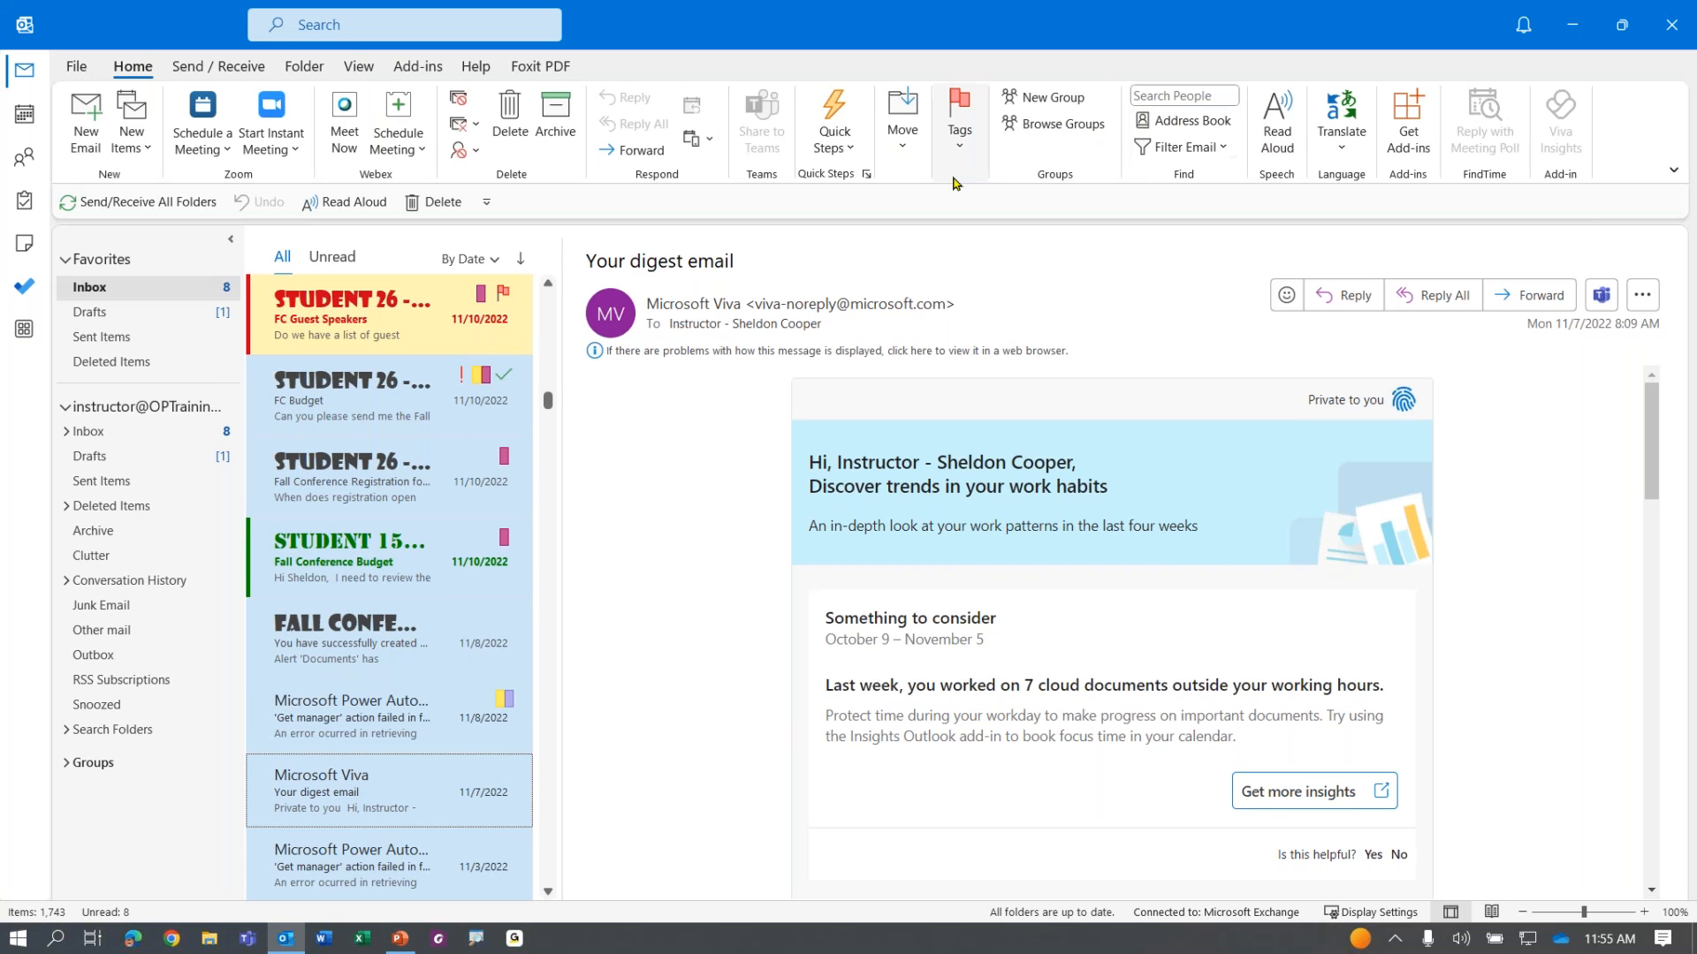
left_click(976, 154)
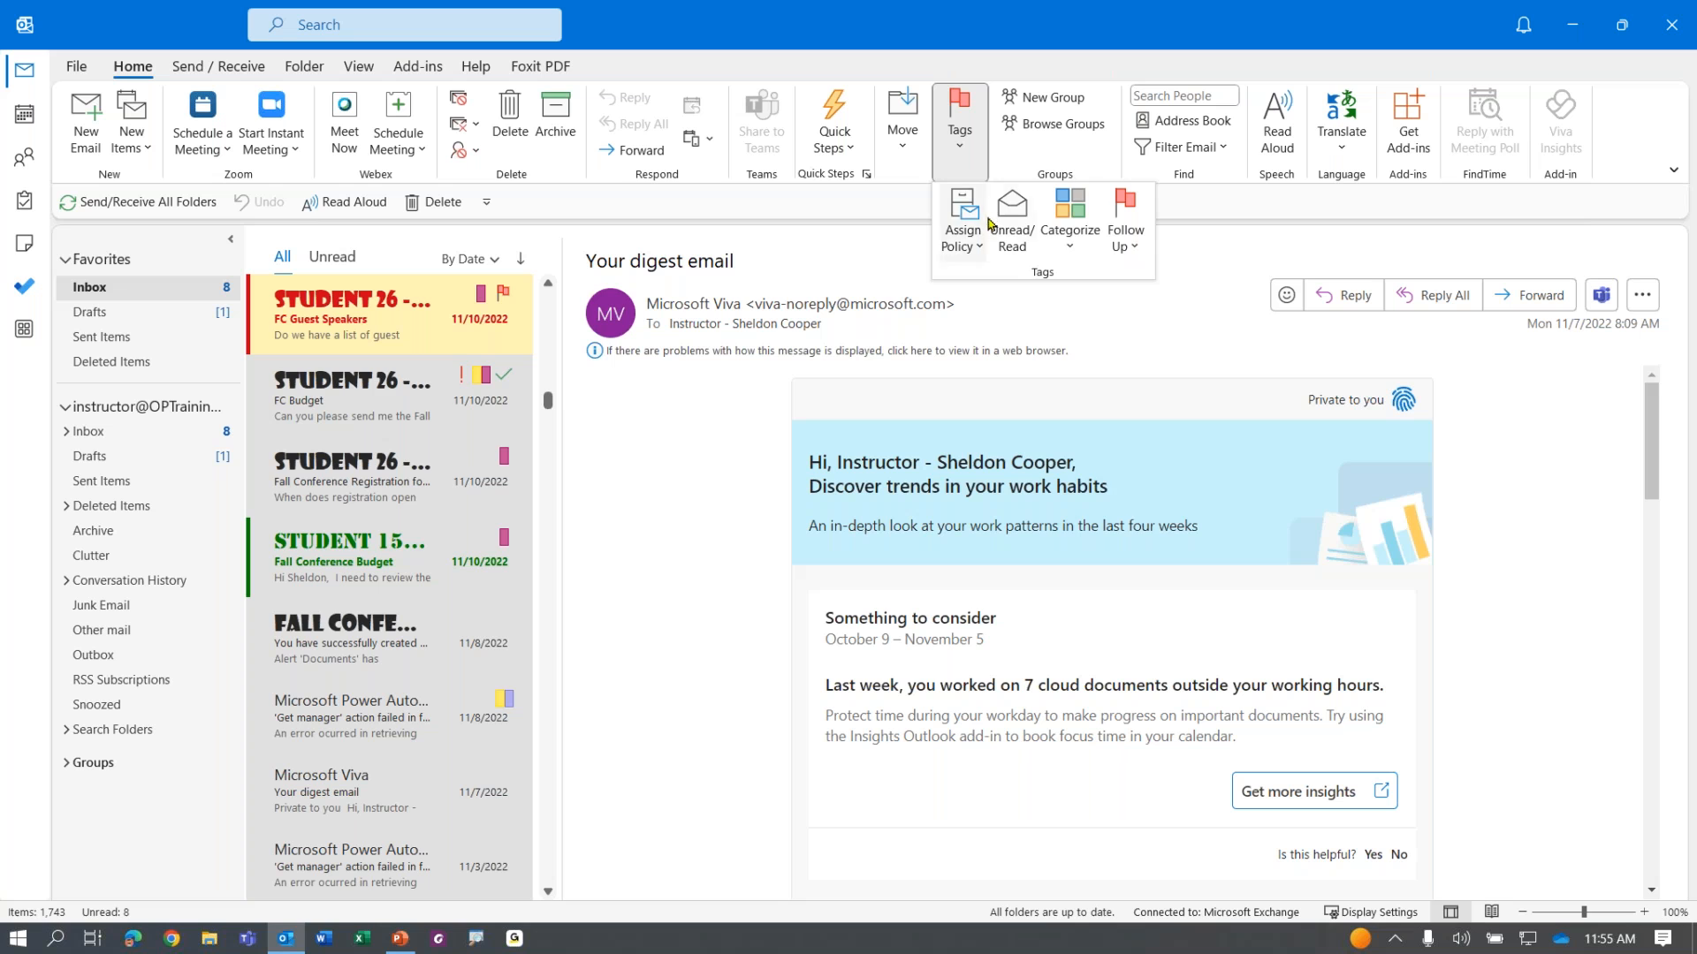
left_click(1100, 214)
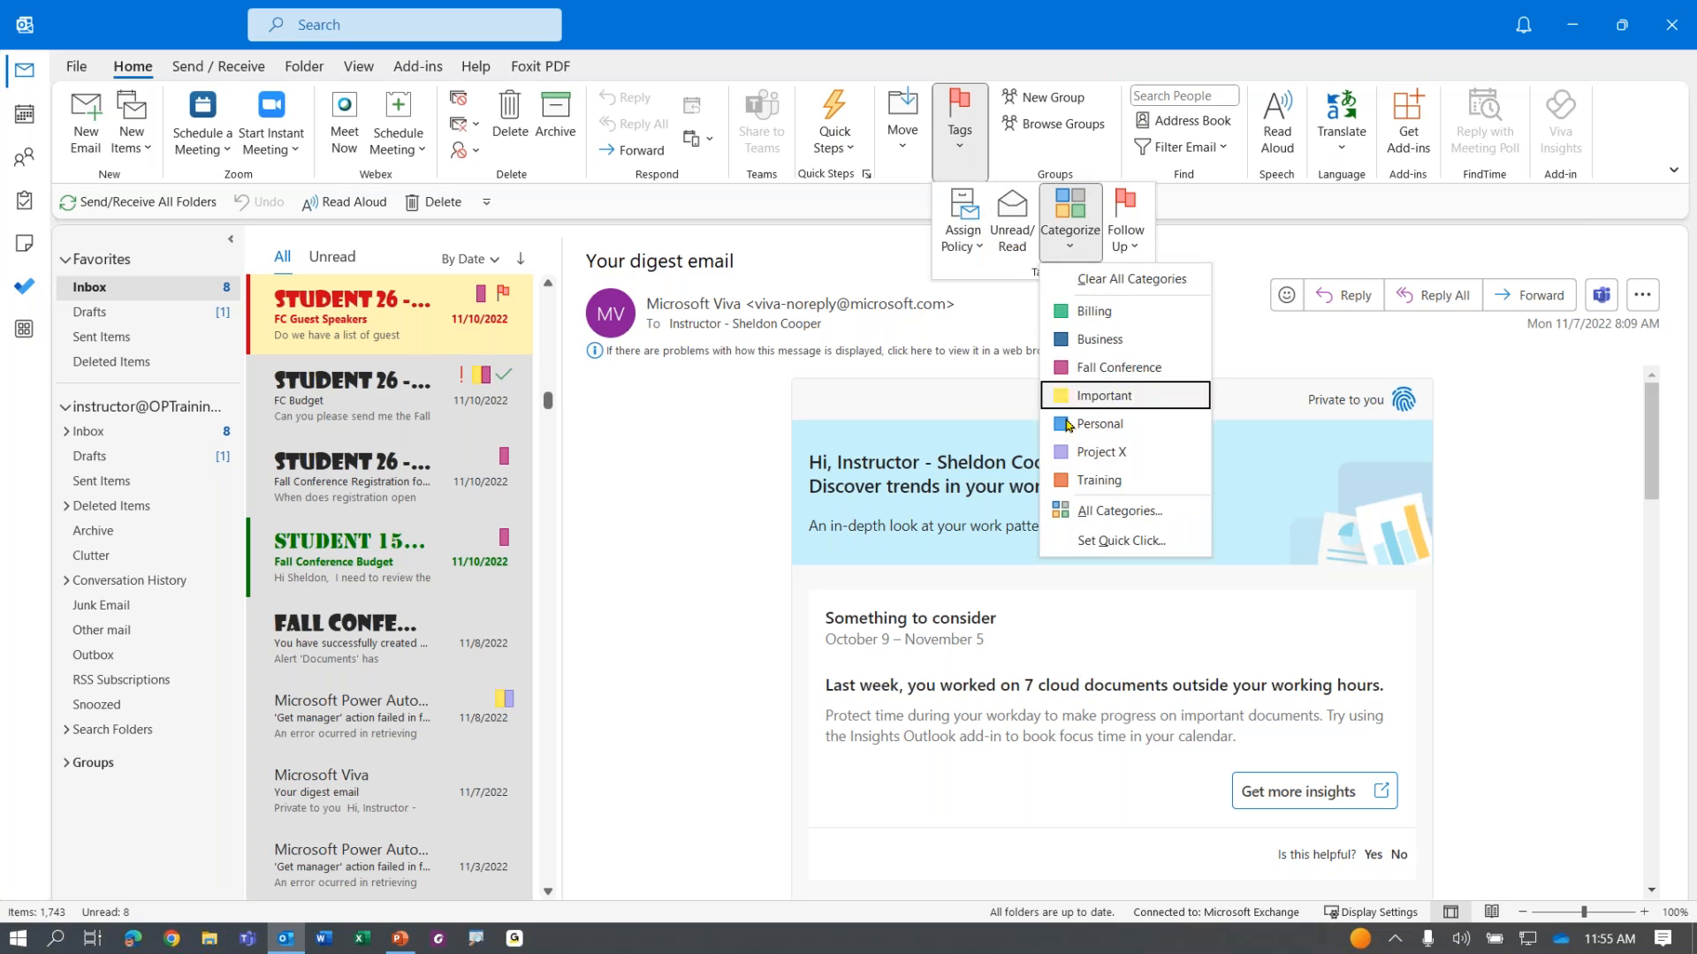
left_click(1140, 281)
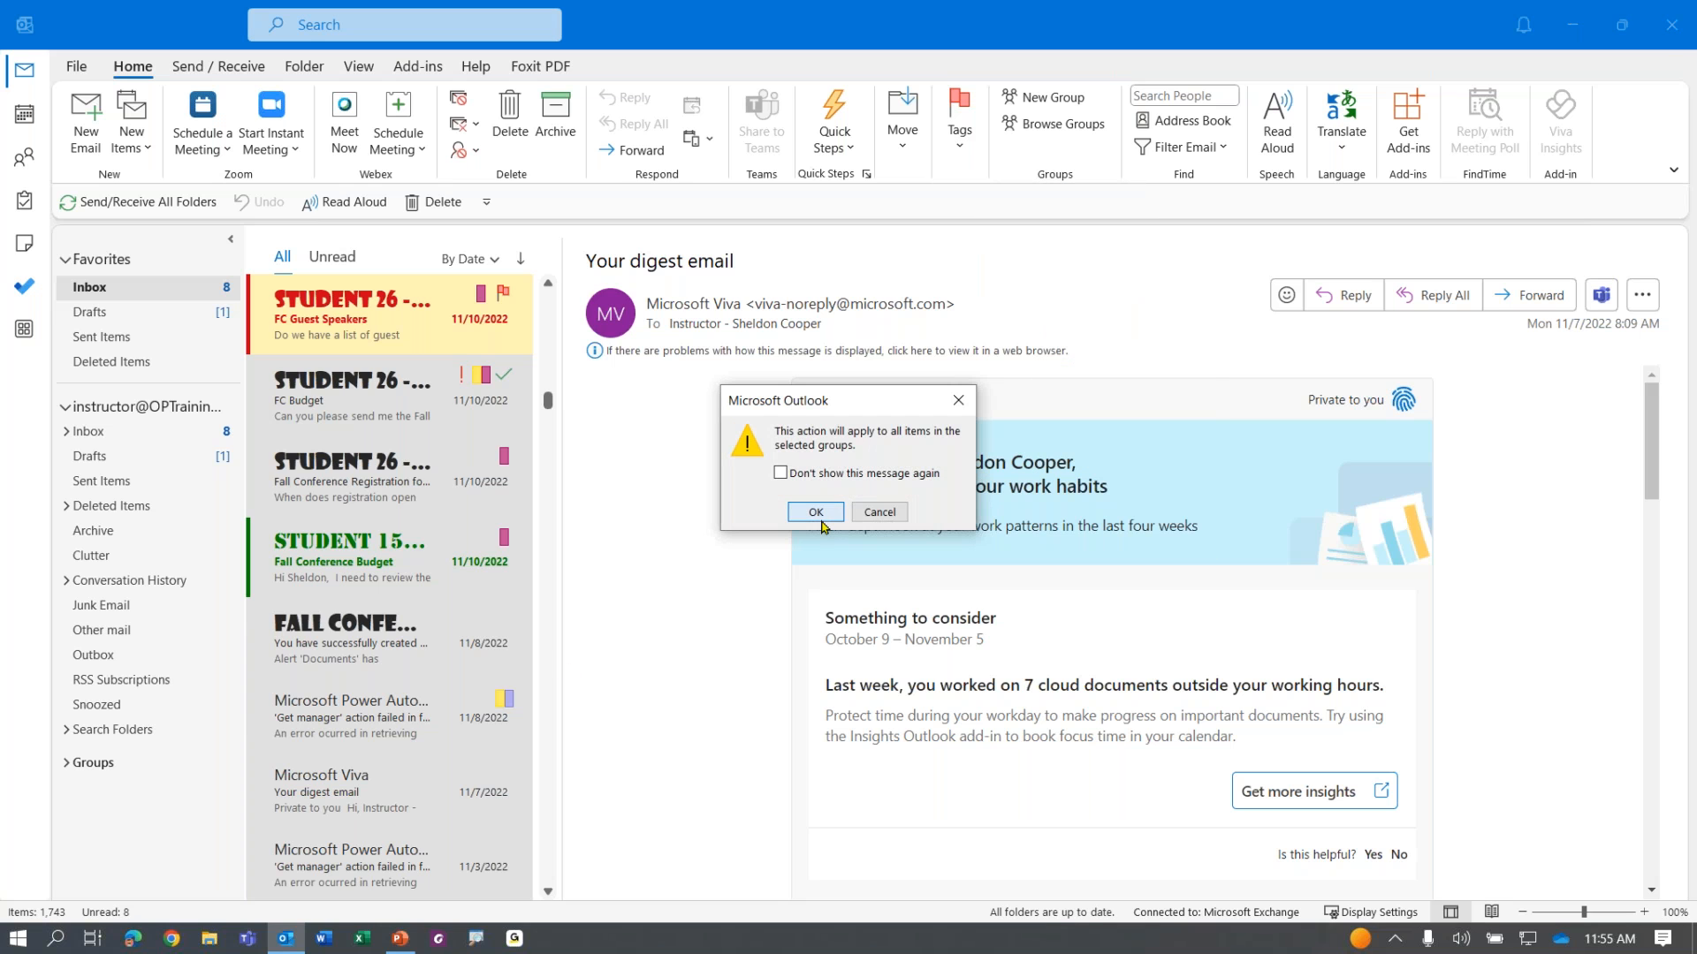
left_click(815, 513)
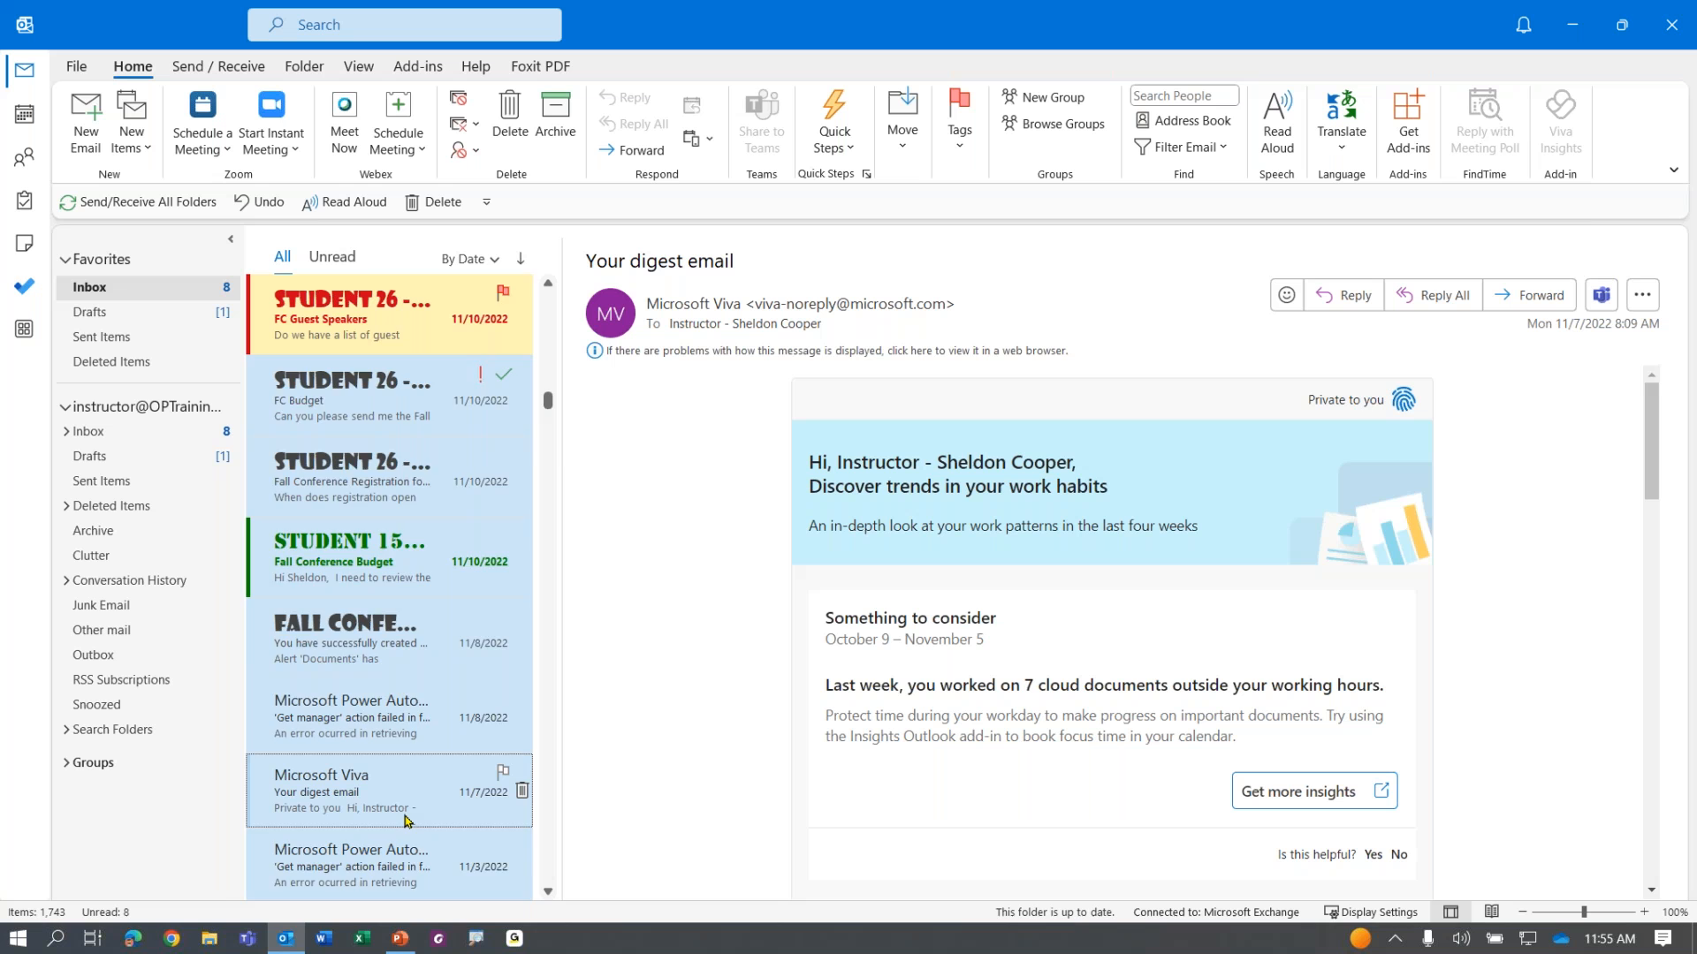
left_click(406, 821)
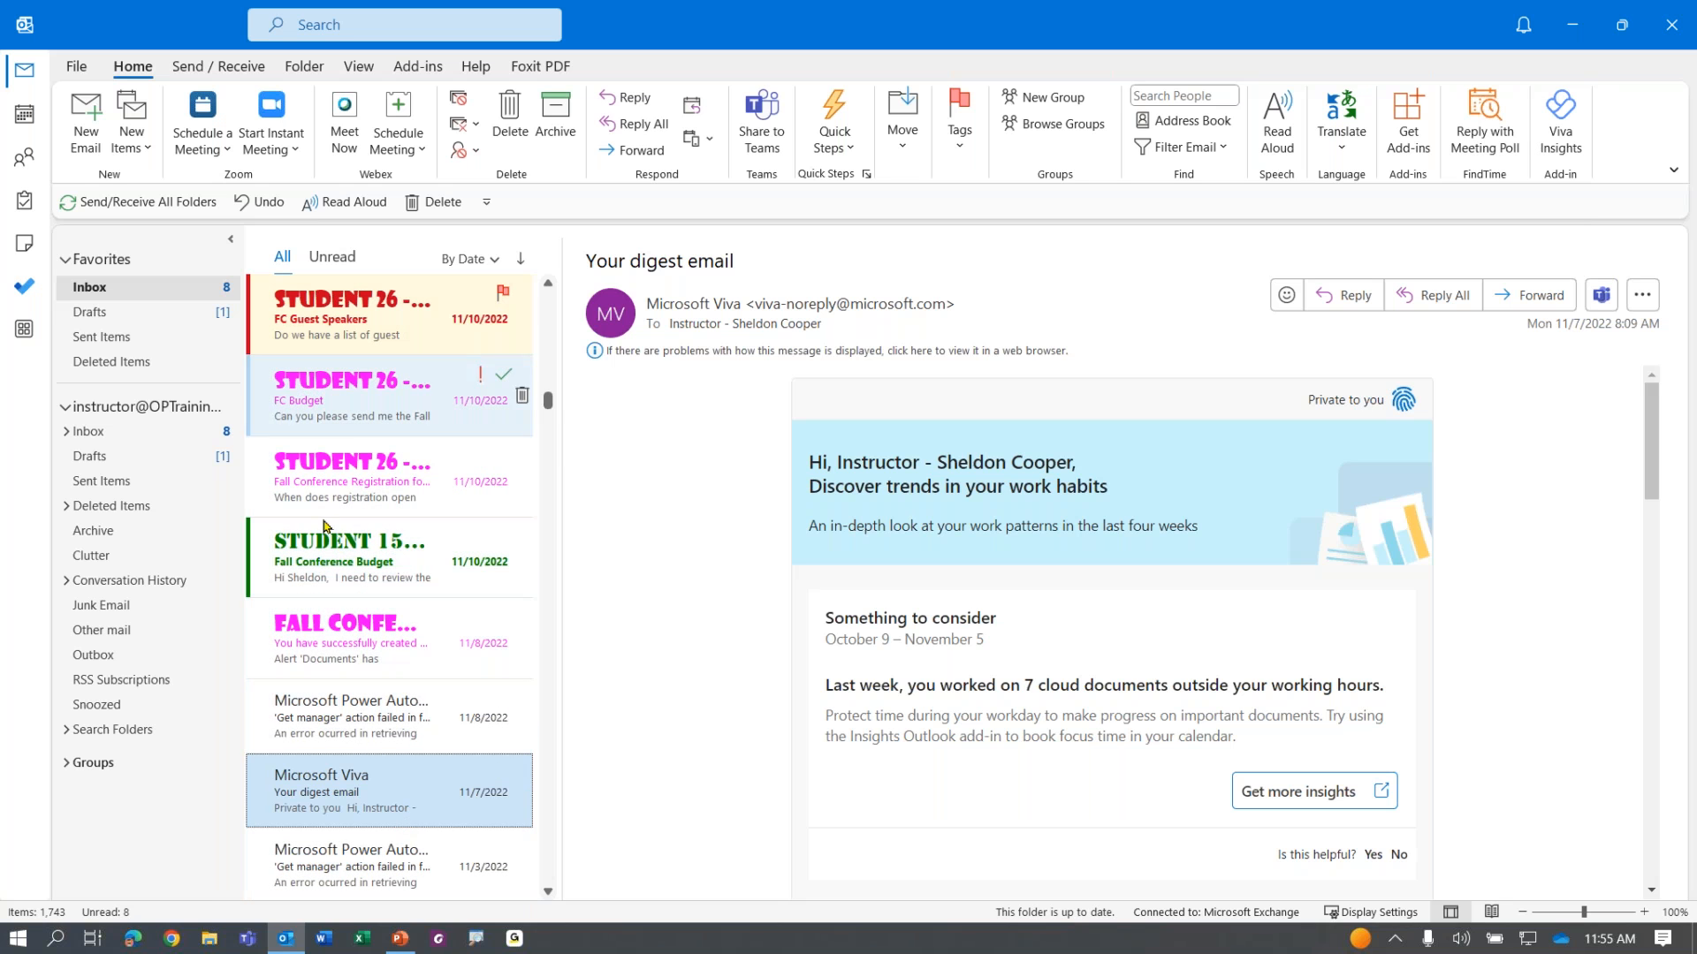
Step: Look through the inbox up to the newest messages to check for category tags and rule formatting
scroll(327, 798, "down", 1)
scroll(327, 798, "down", 1)
scroll(330, 796, "up", 8)
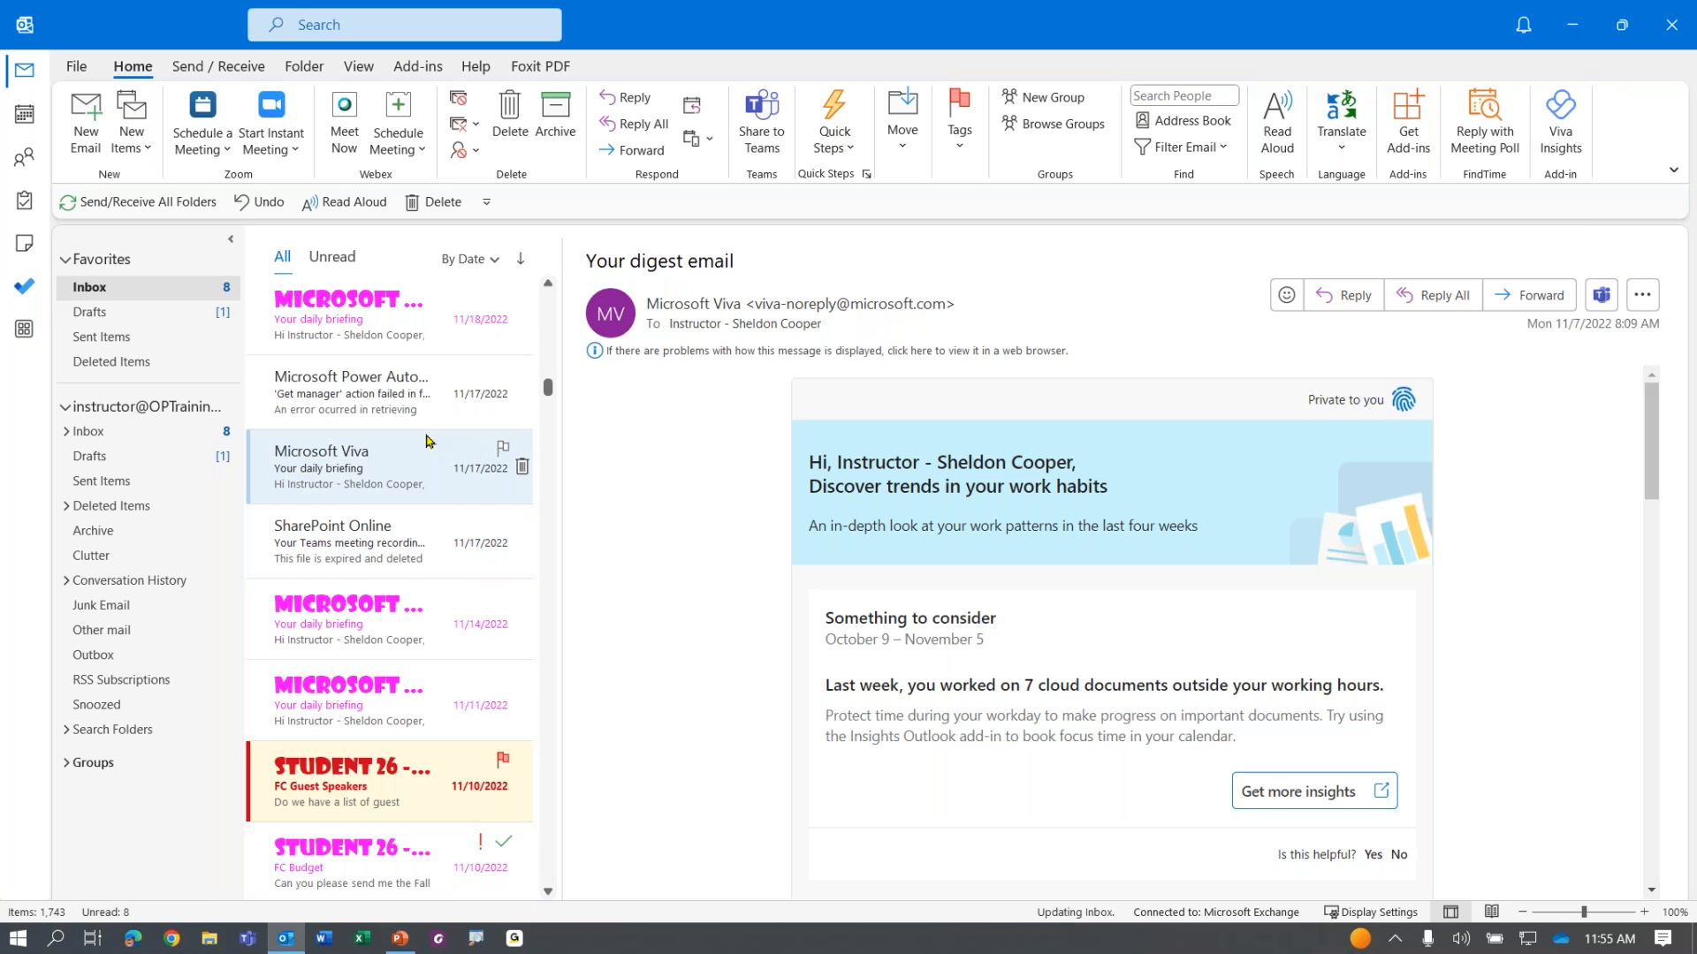
scroll(426, 440, "up", 4)
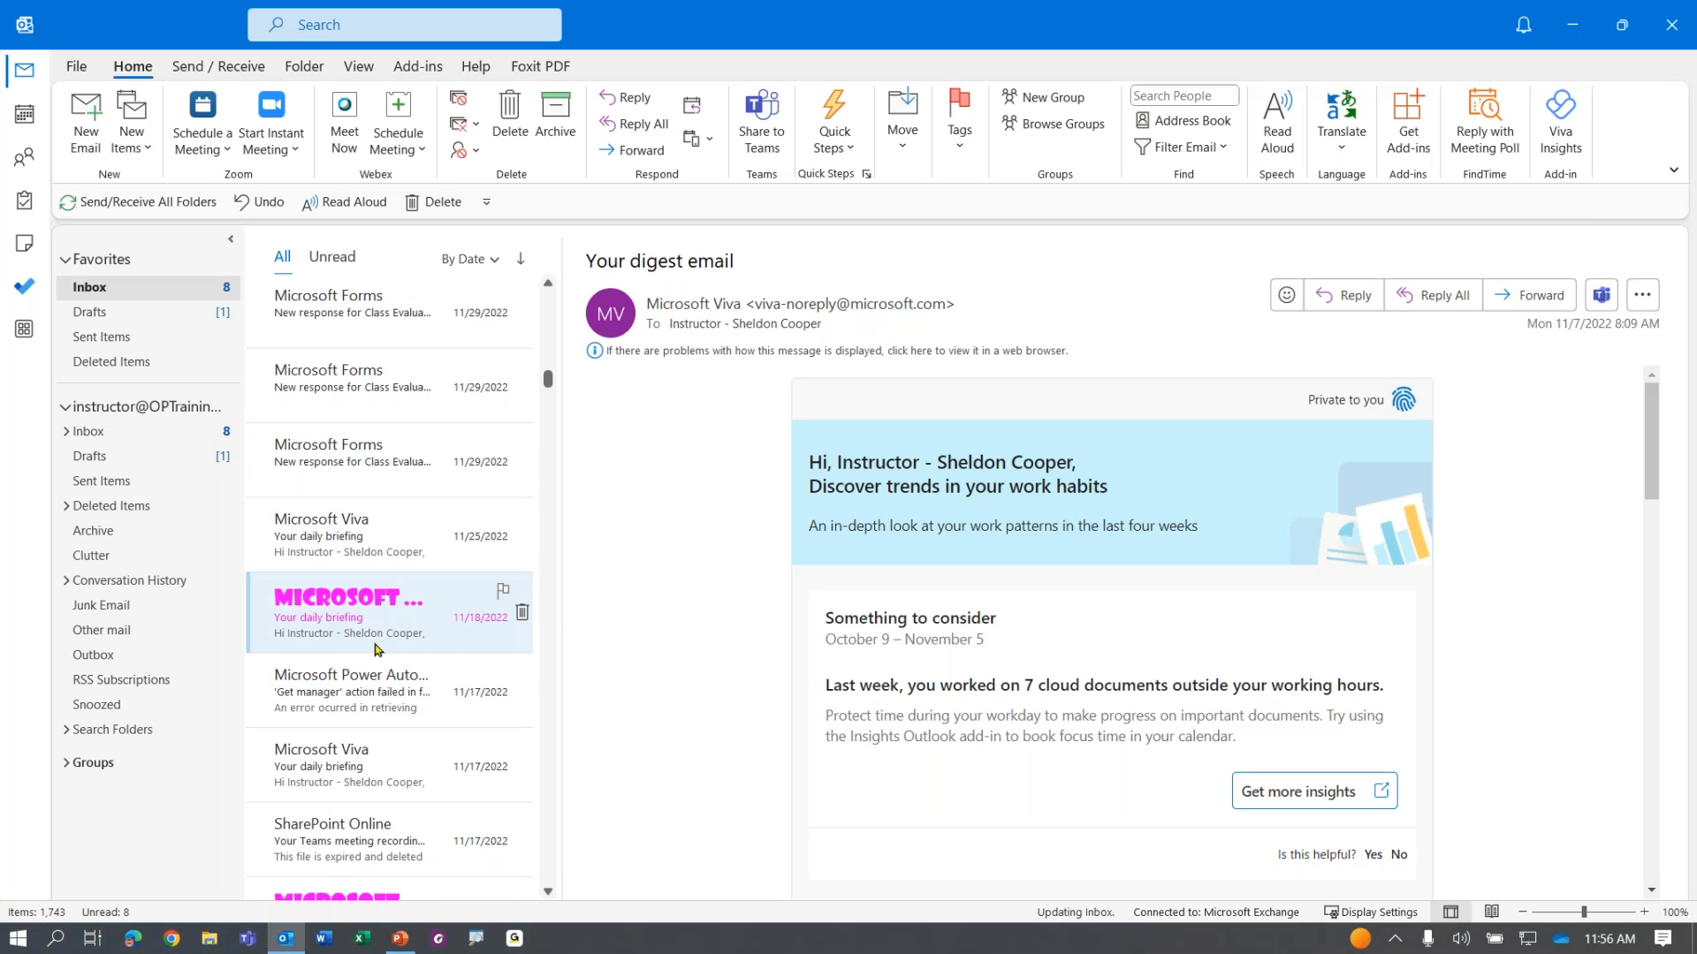
scroll(374, 650, "up", 6)
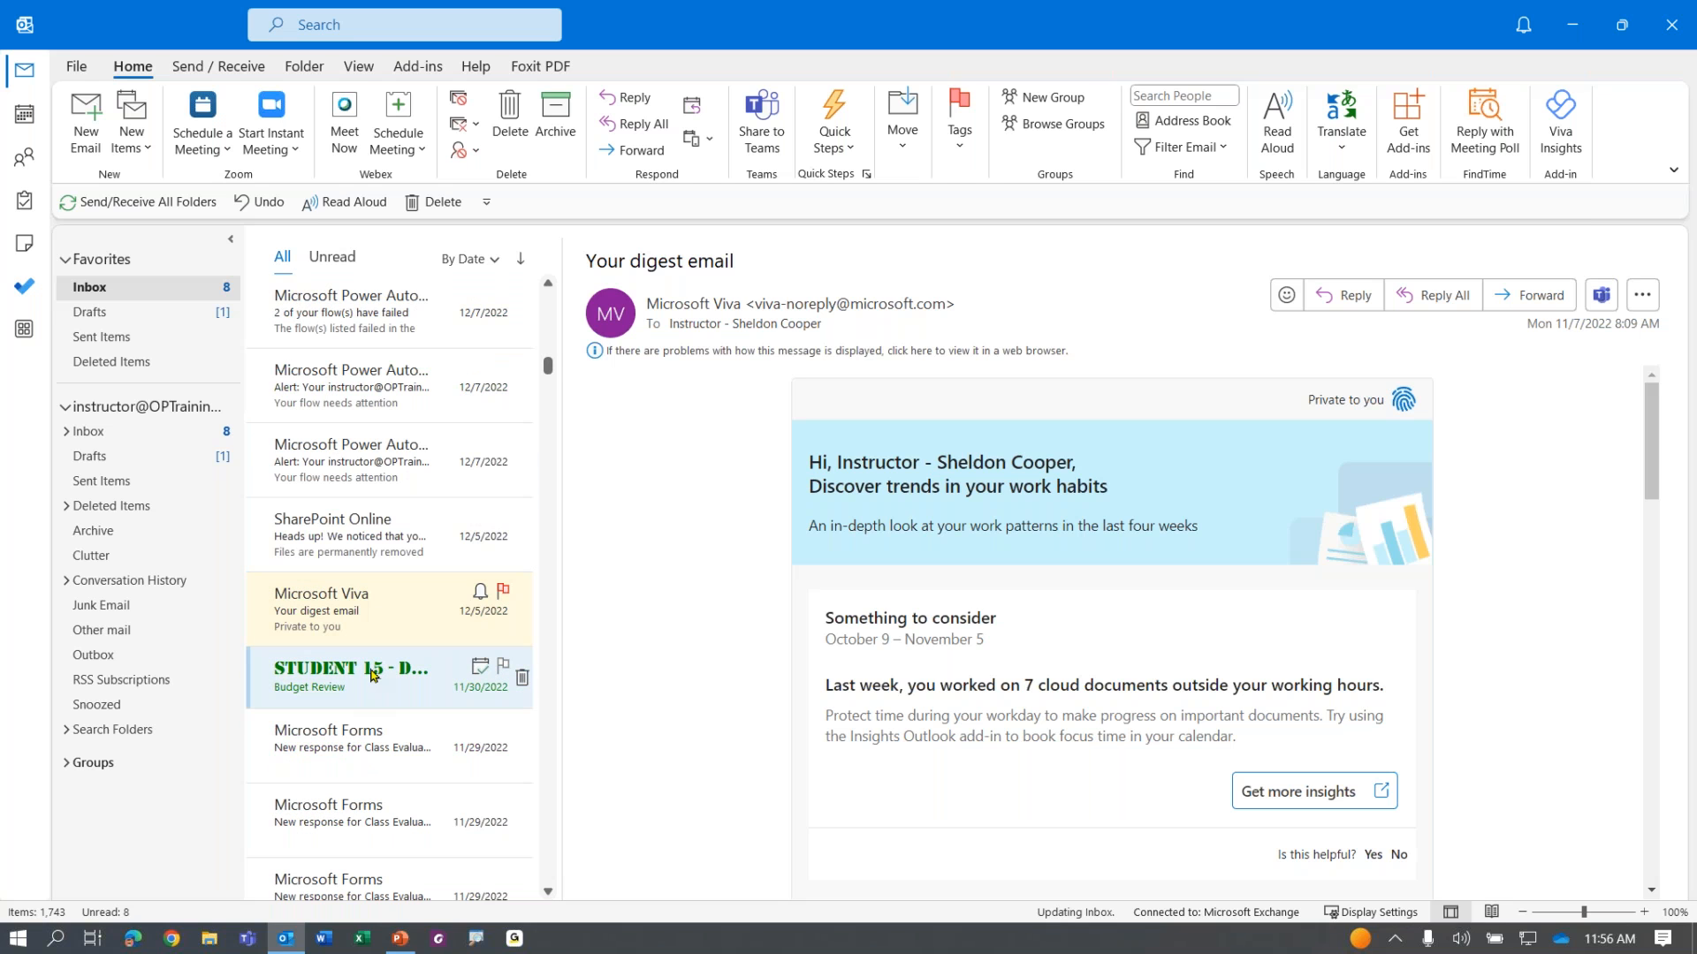
scroll(382, 694, "up", 5)
scroll(381, 694, "up", 18)
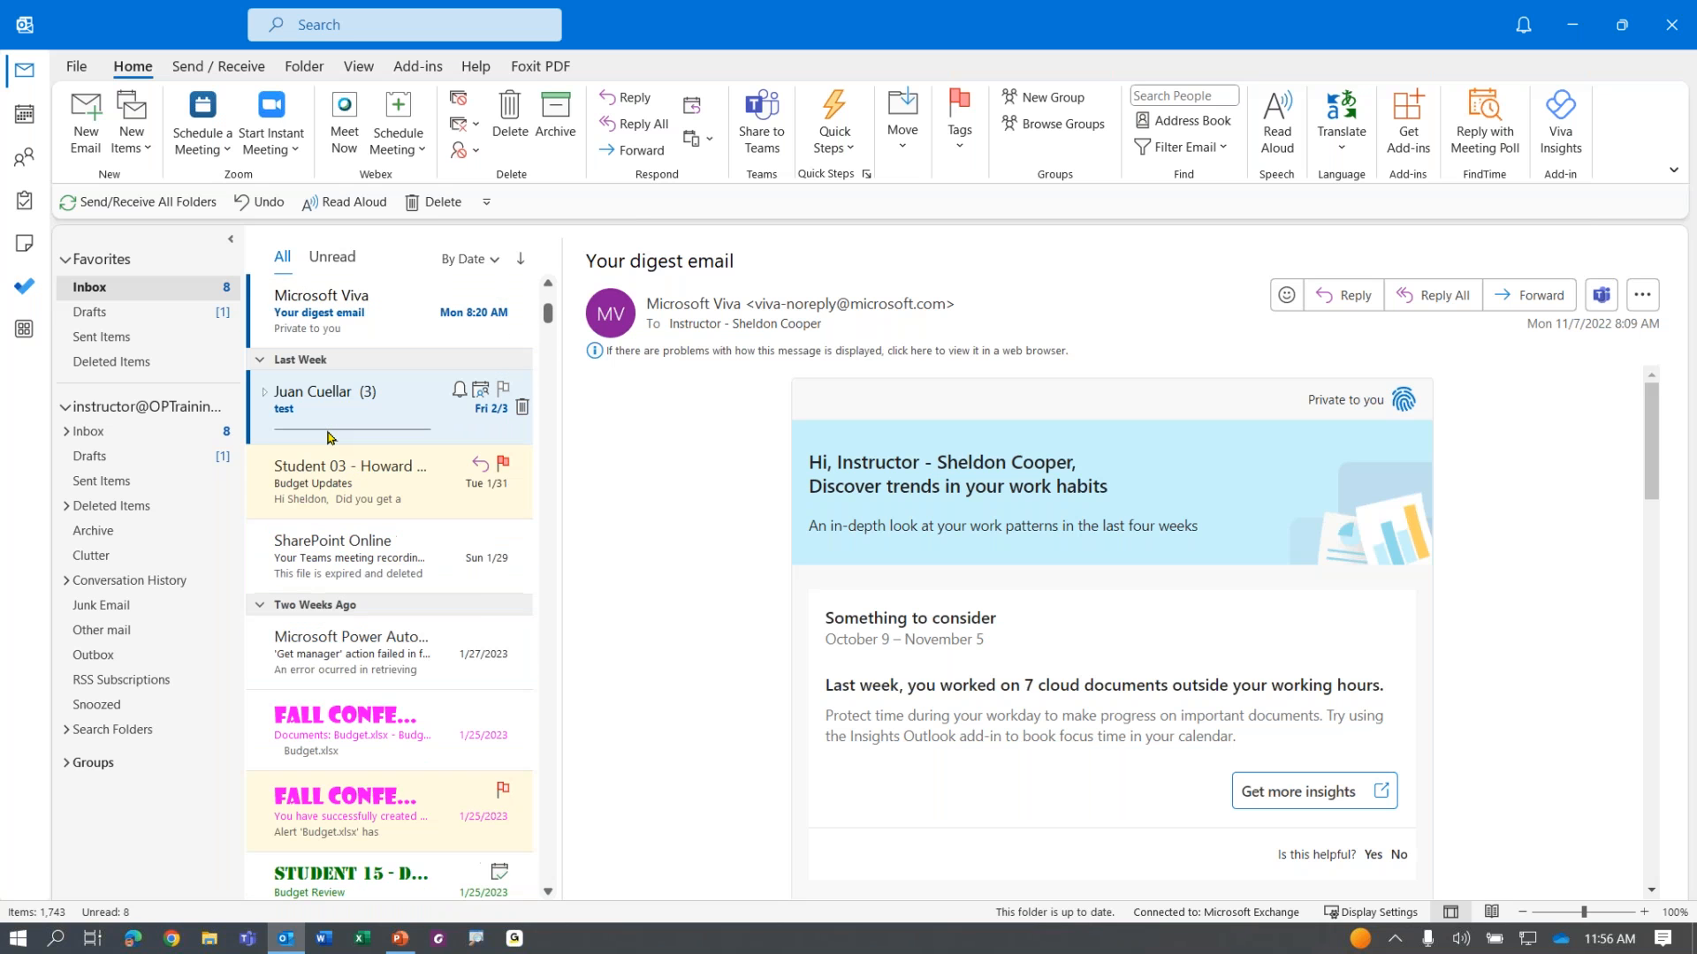
scroll(329, 437, "up", 3)
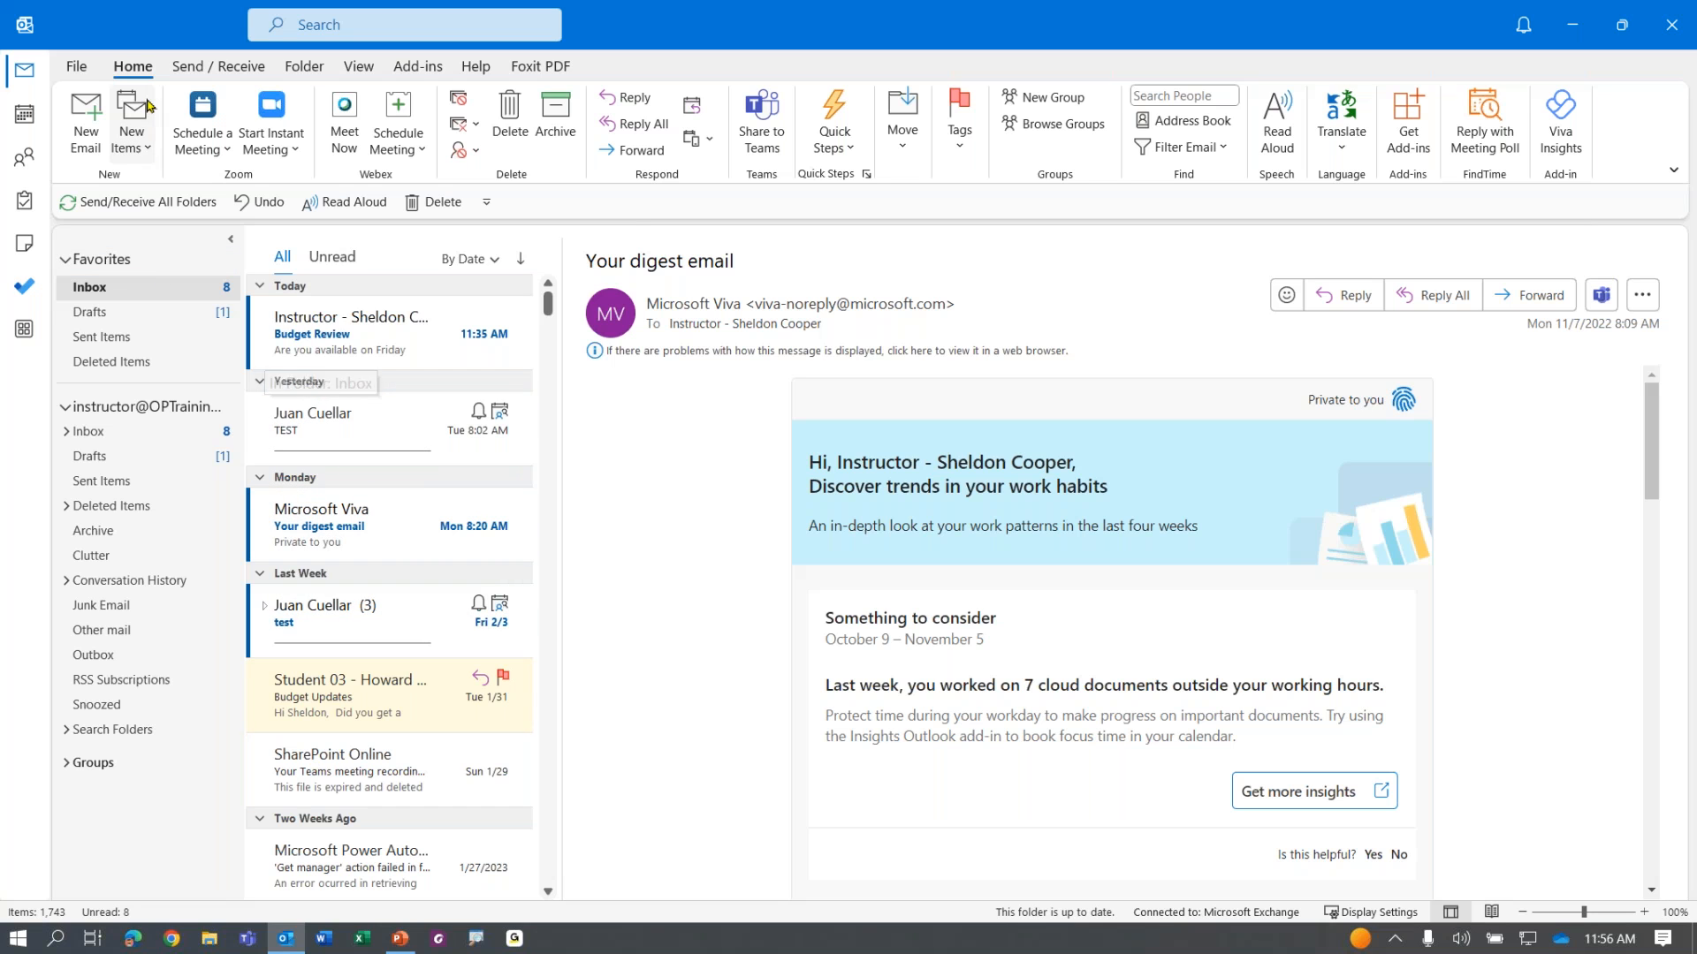
Step: Select yesterday's TEST meeting invitation and open the full list of color categories for it
left_click(380, 433)
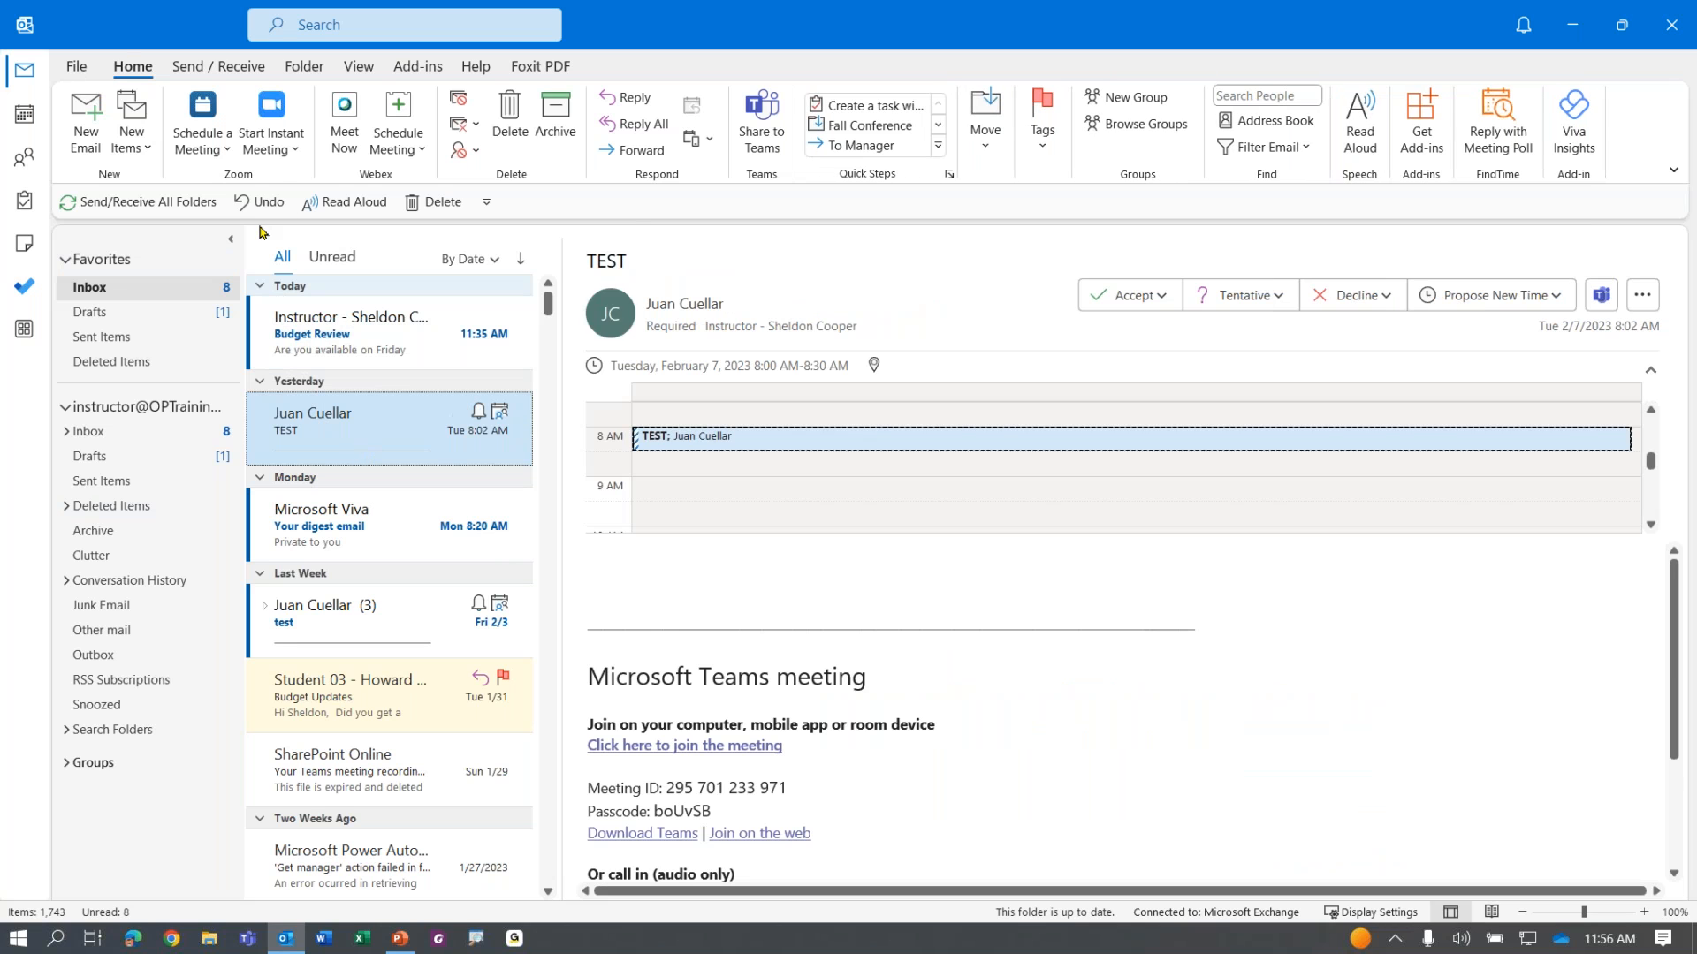
left_click(131, 72)
left_click(130, 72)
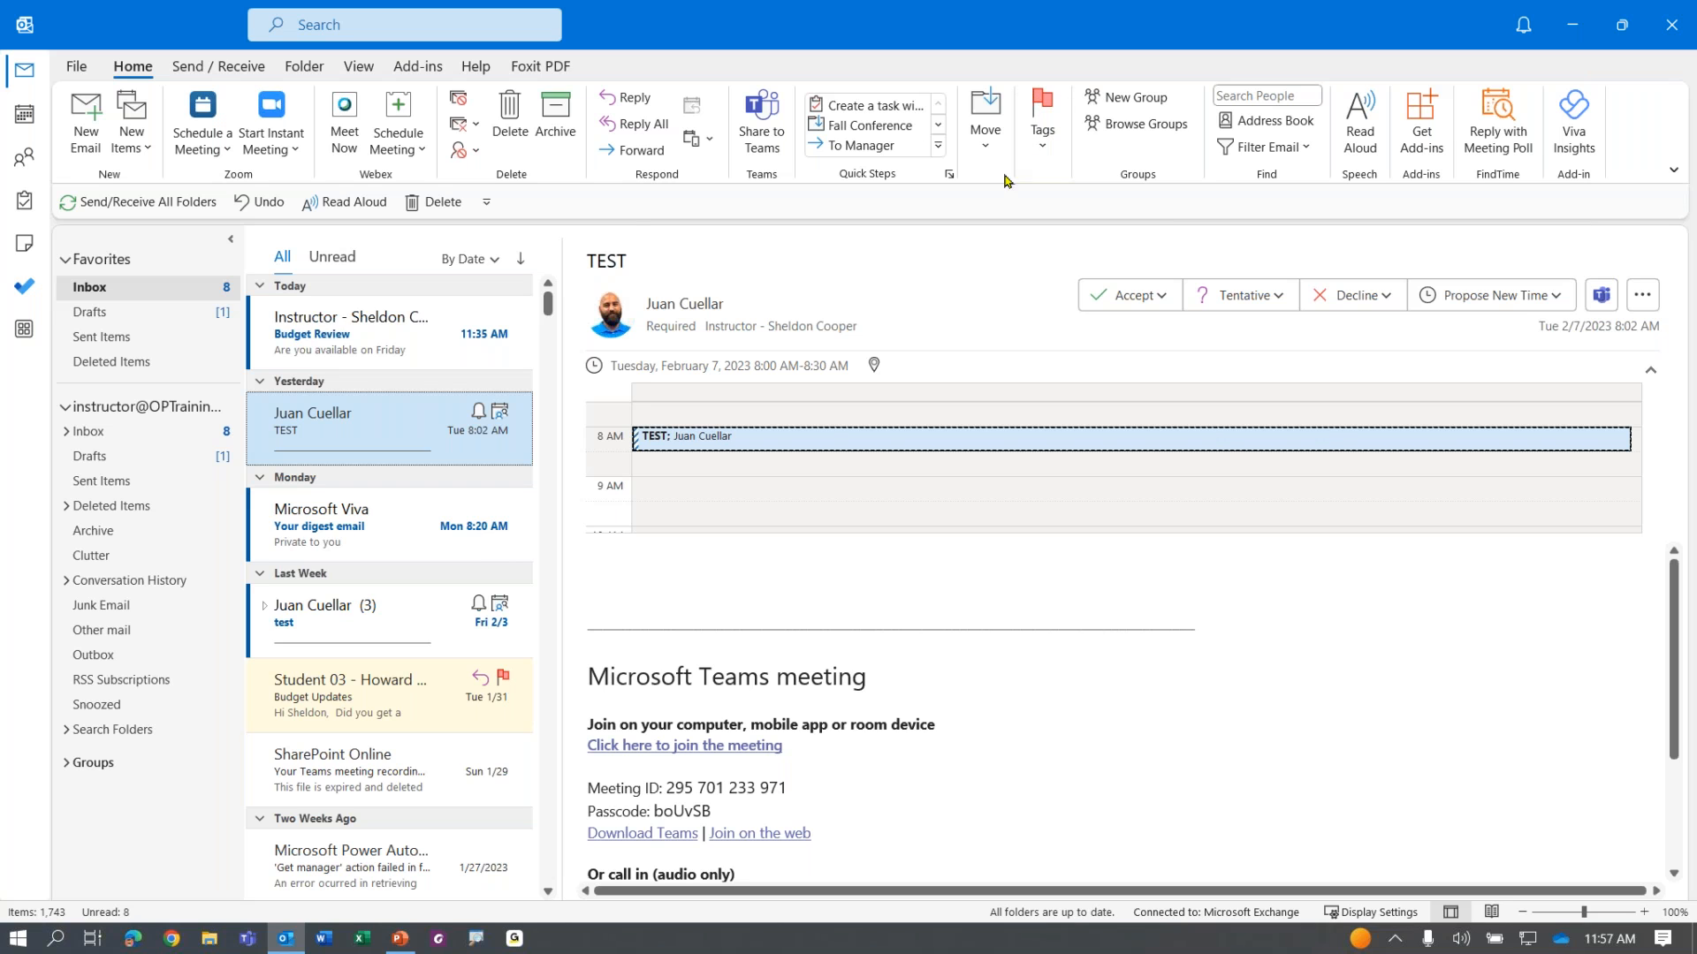
left_click(1046, 126)
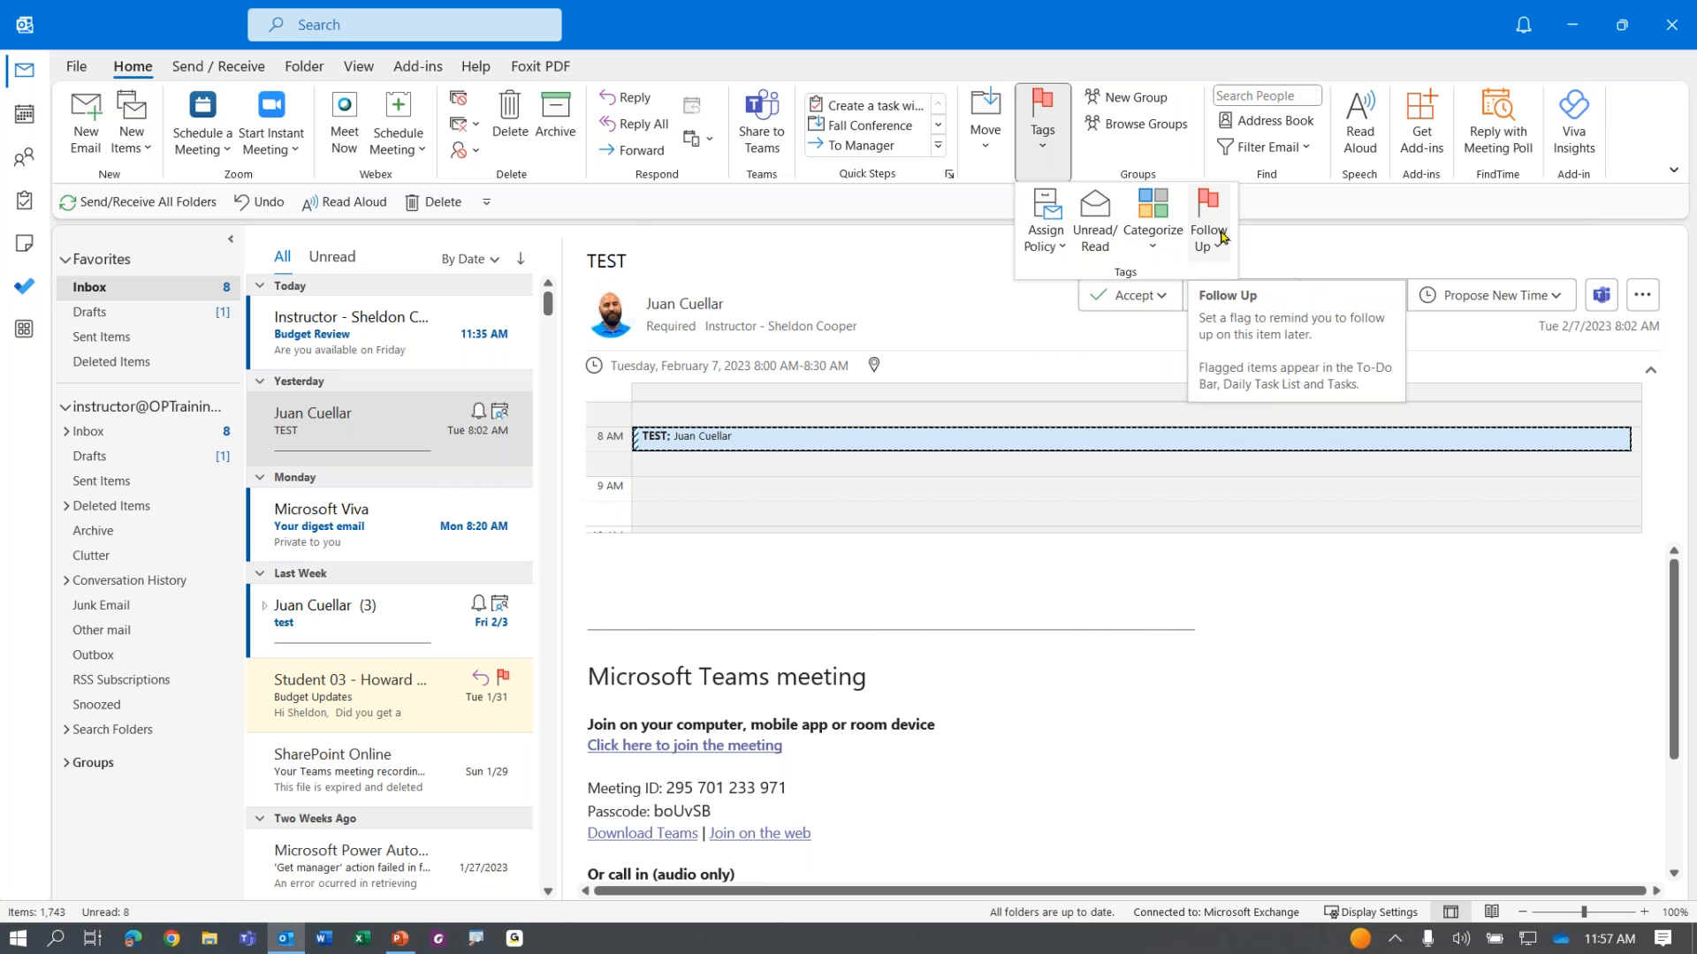
left_click(1157, 215)
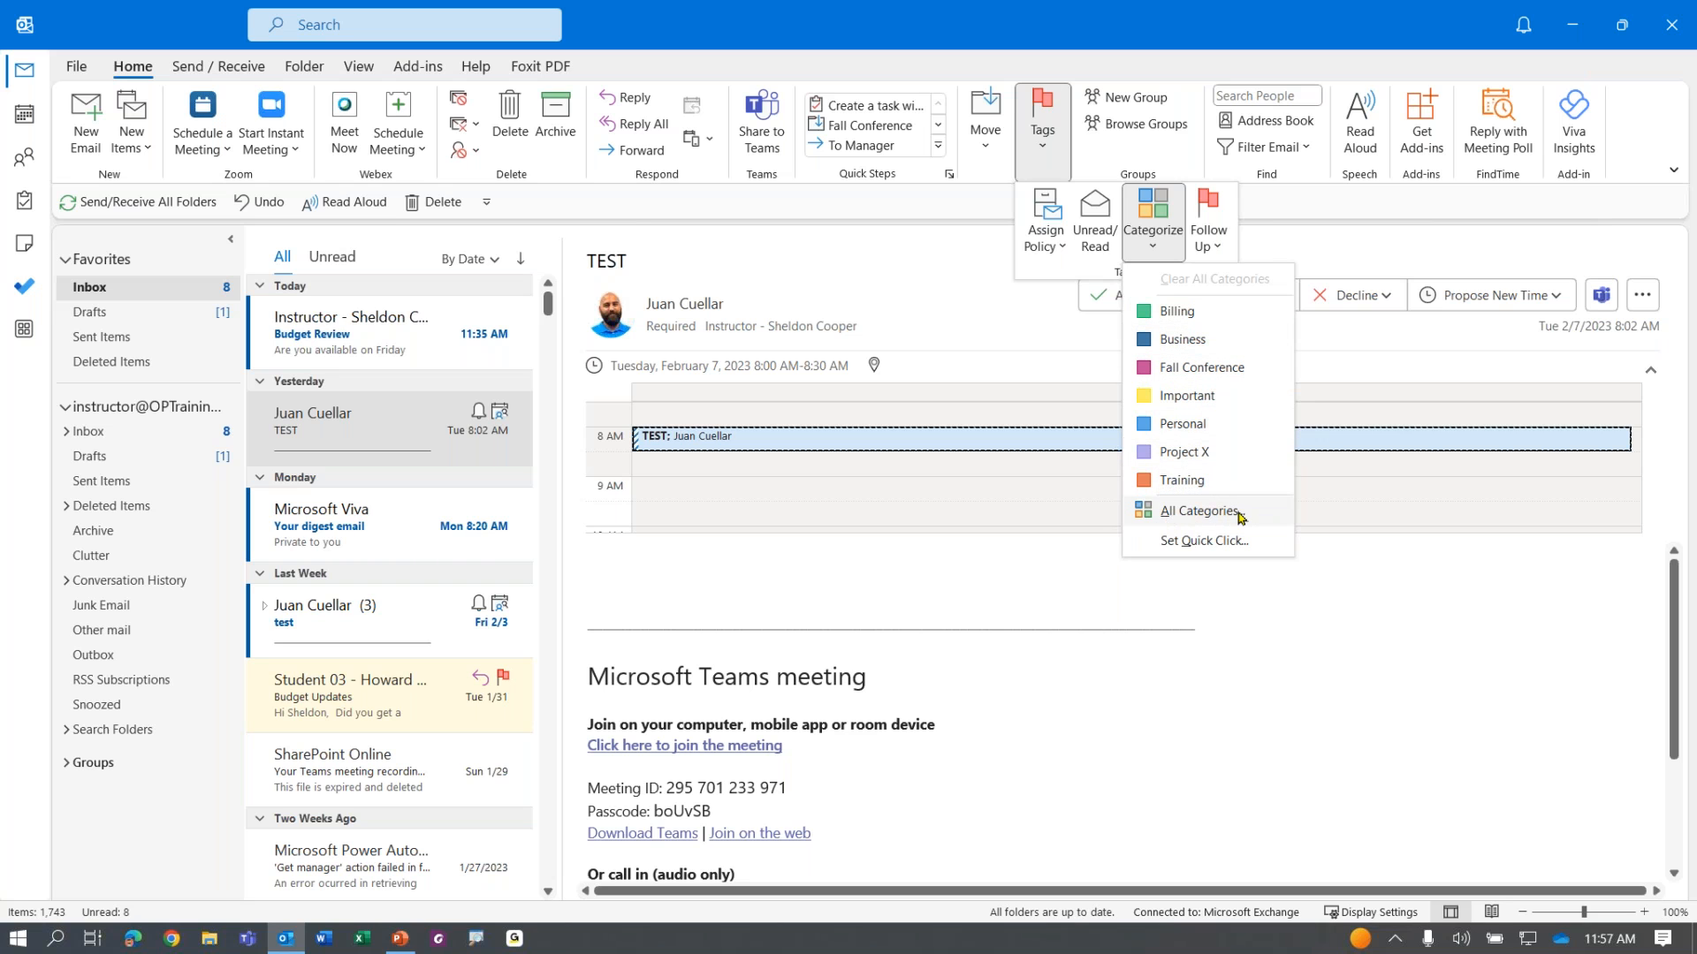
left_click(1168, 512)
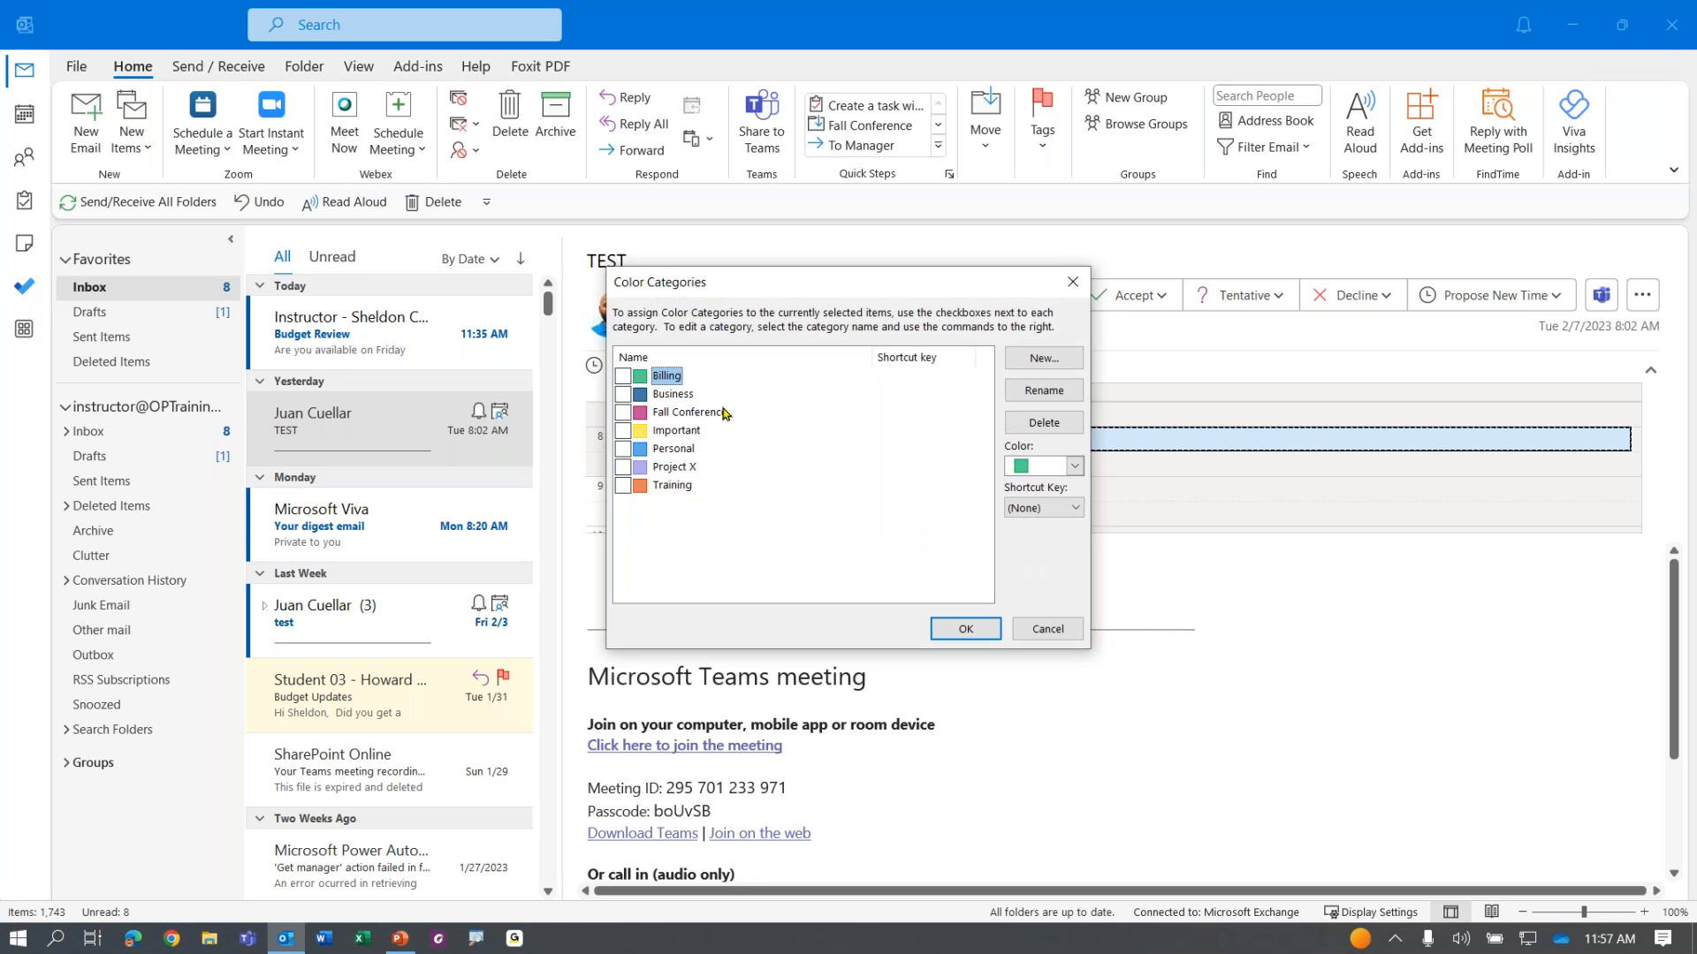
Step: Check which shortcut keys can be assigned to the Billing category
left_click(740, 539)
left_click(669, 380)
left_click(1052, 508)
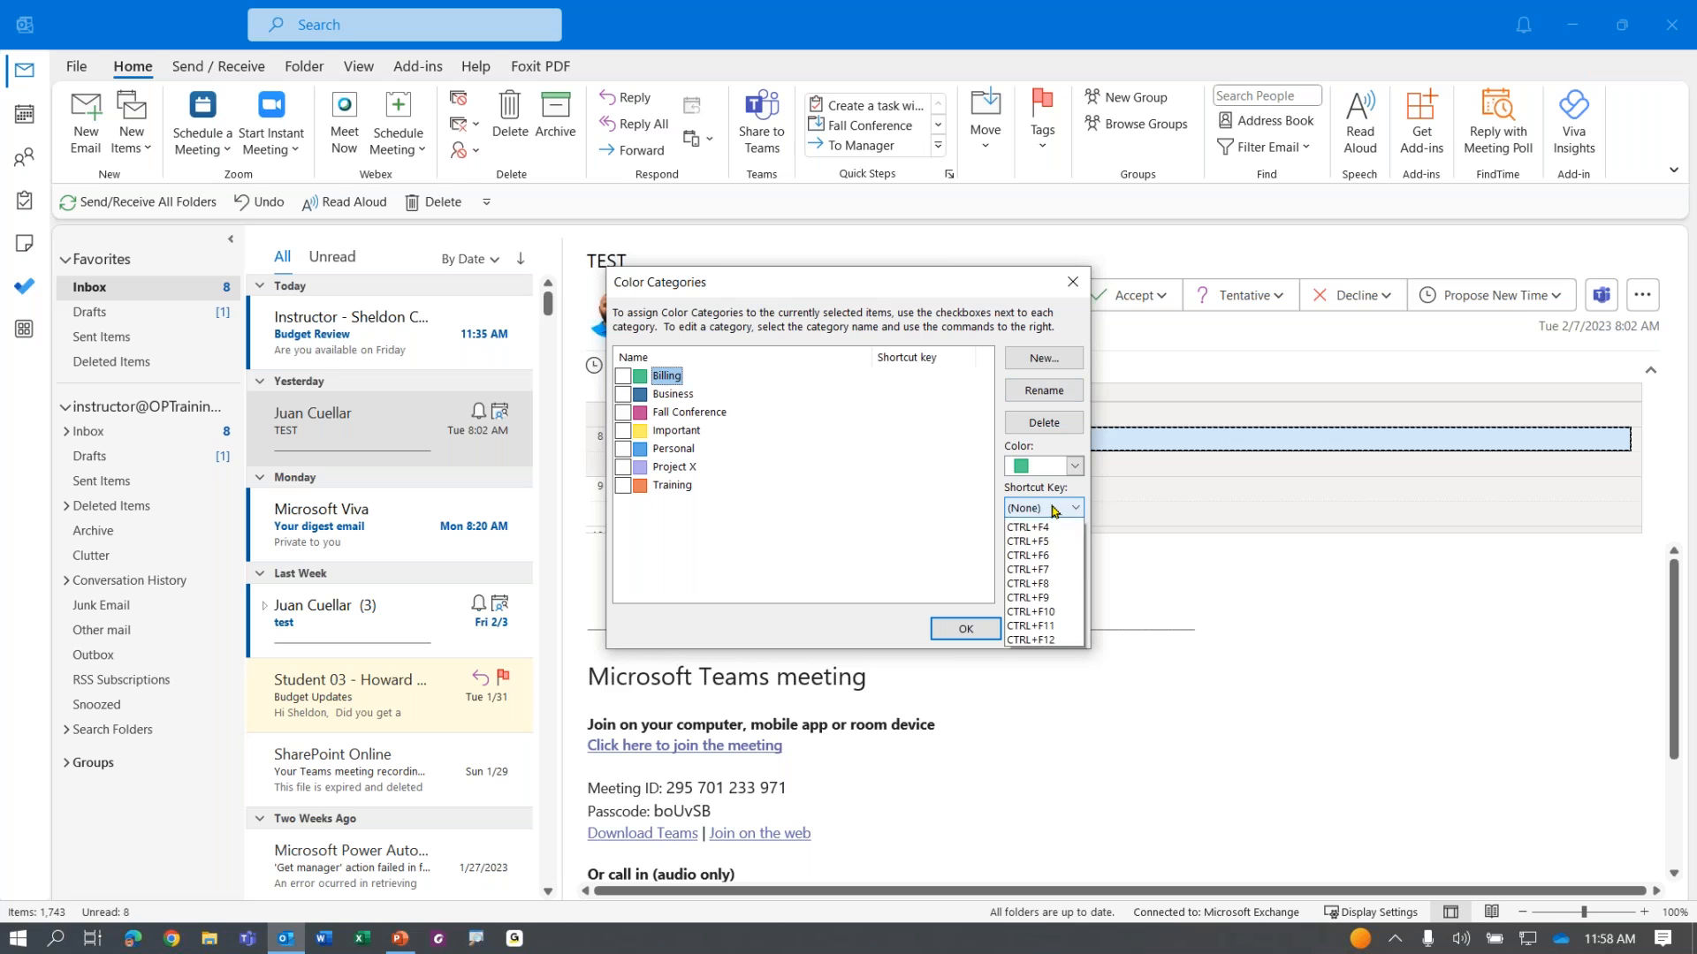
left_click(1054, 510)
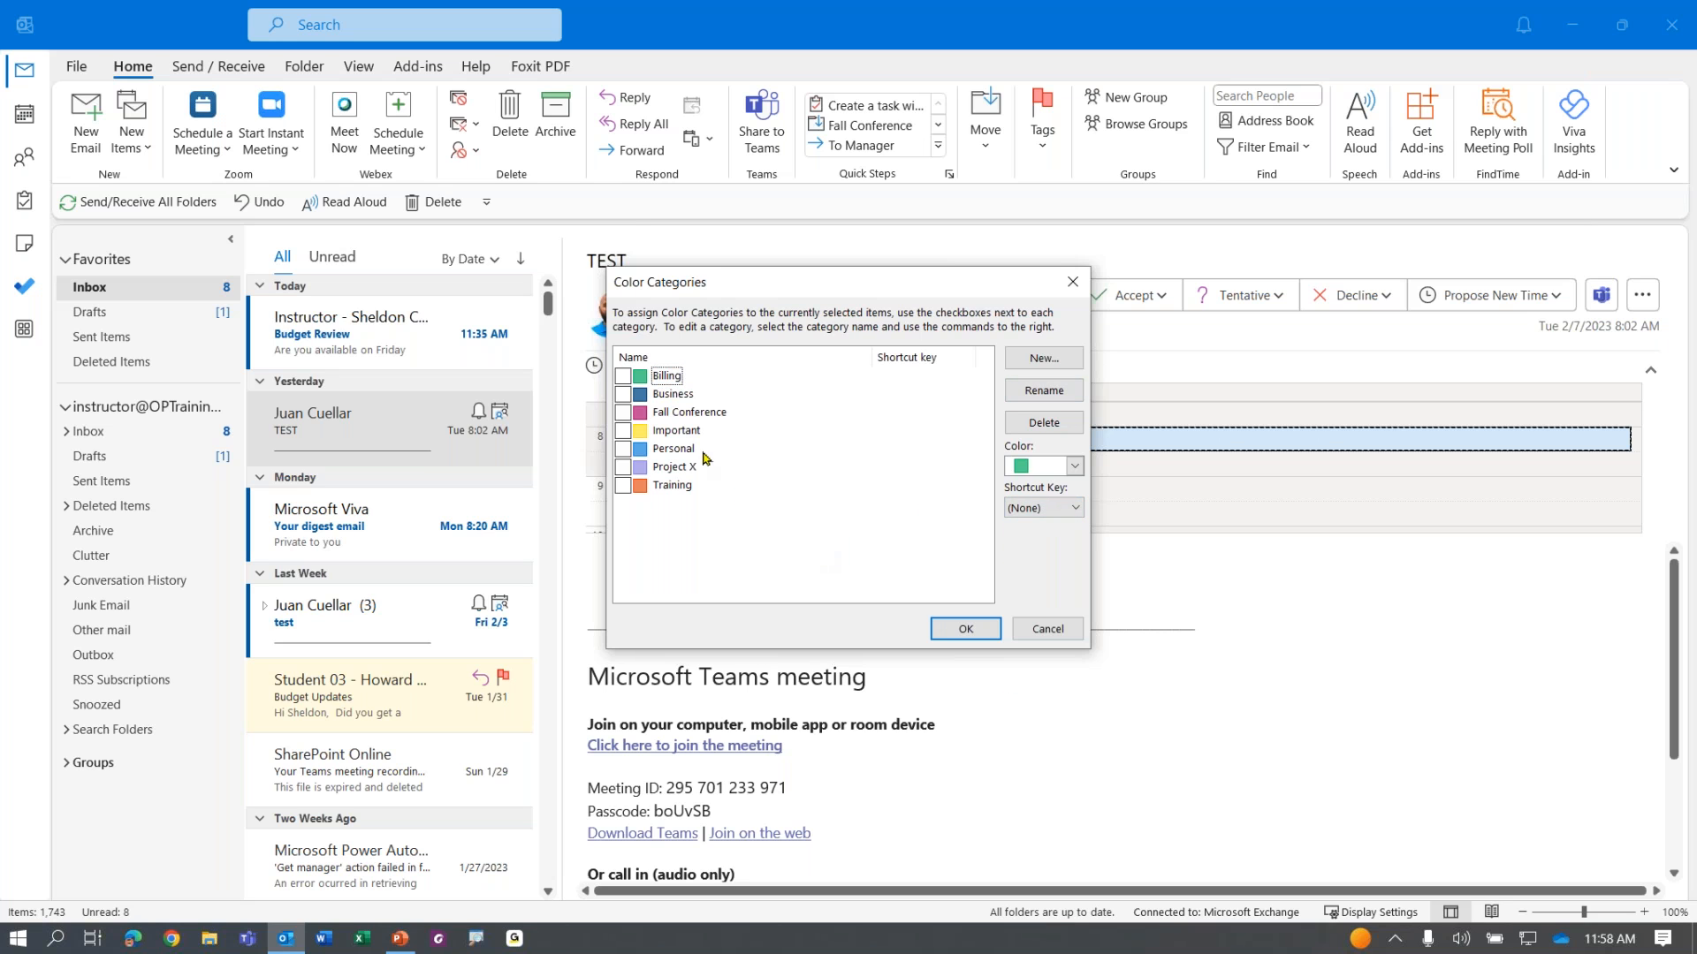
Step: Delete the Project X category from the color category list
left_click(676, 468)
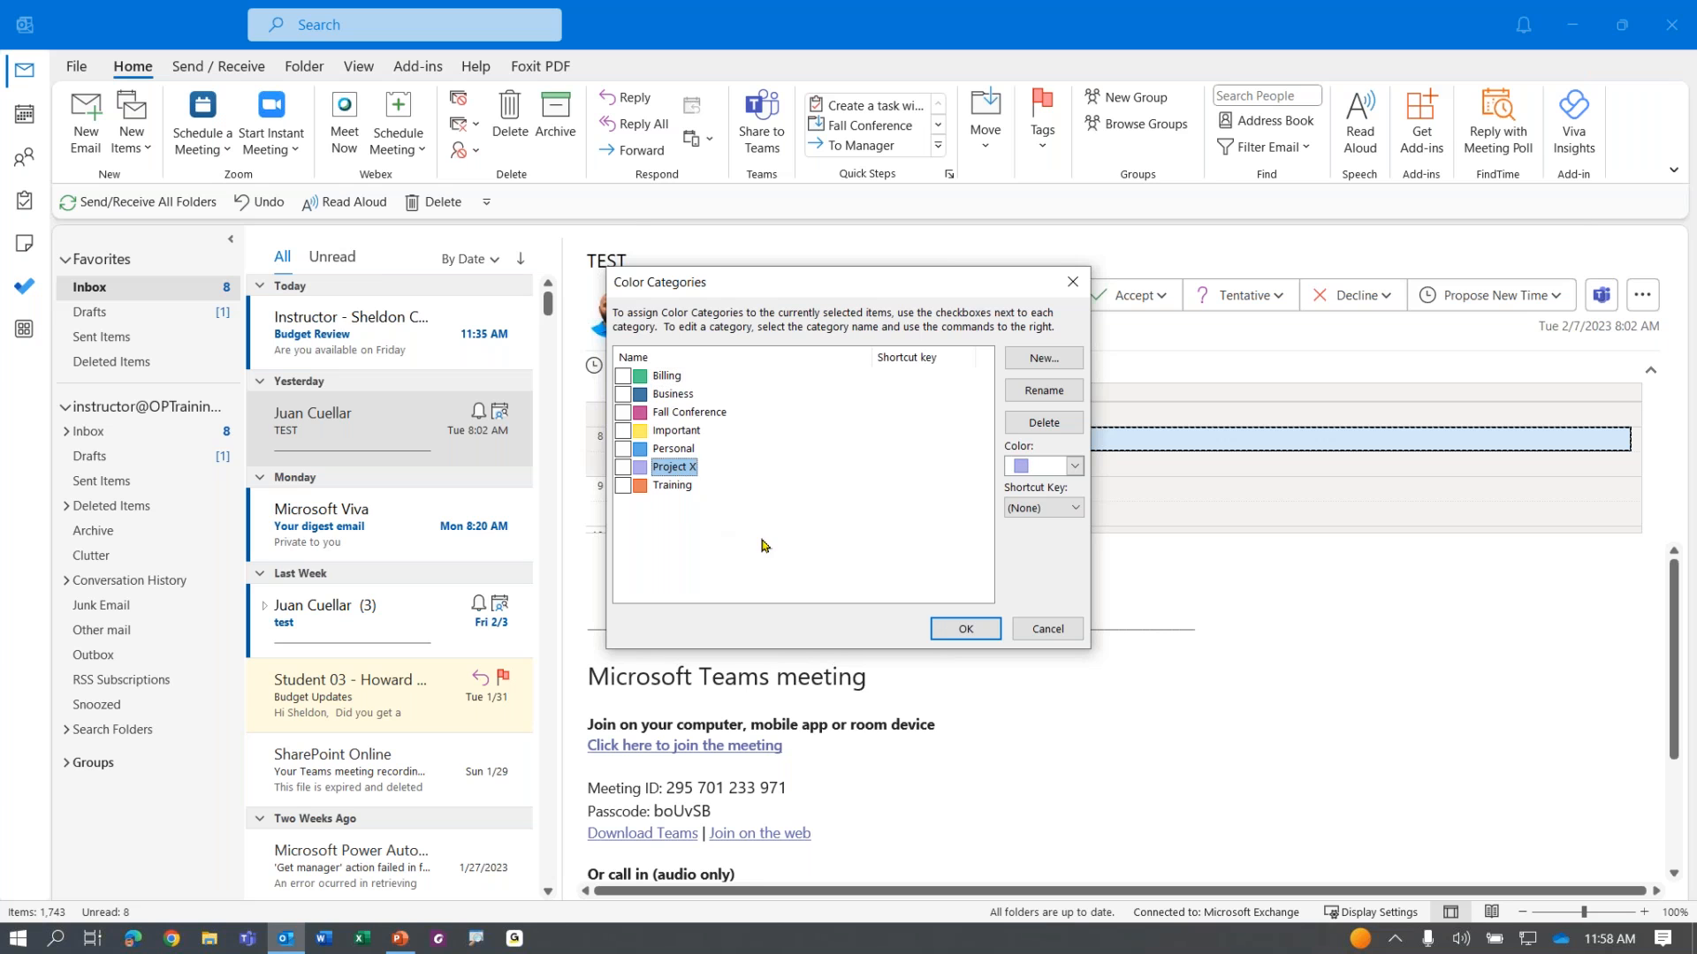
left_click(1056, 421)
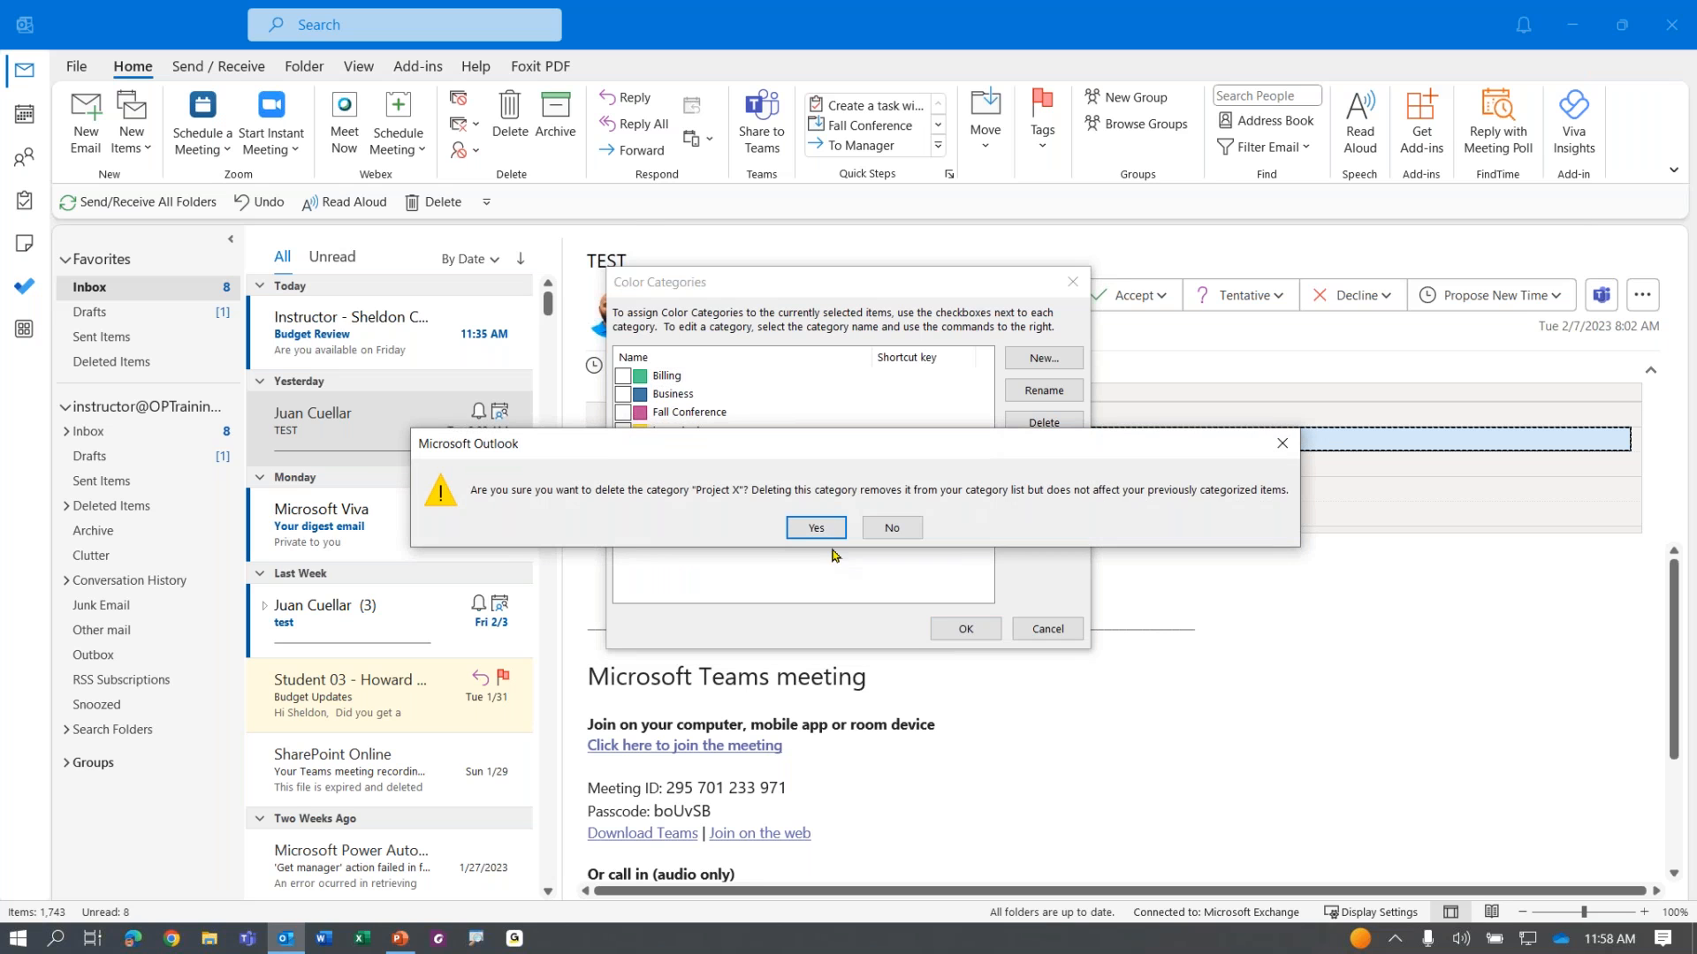
left_click(814, 531)
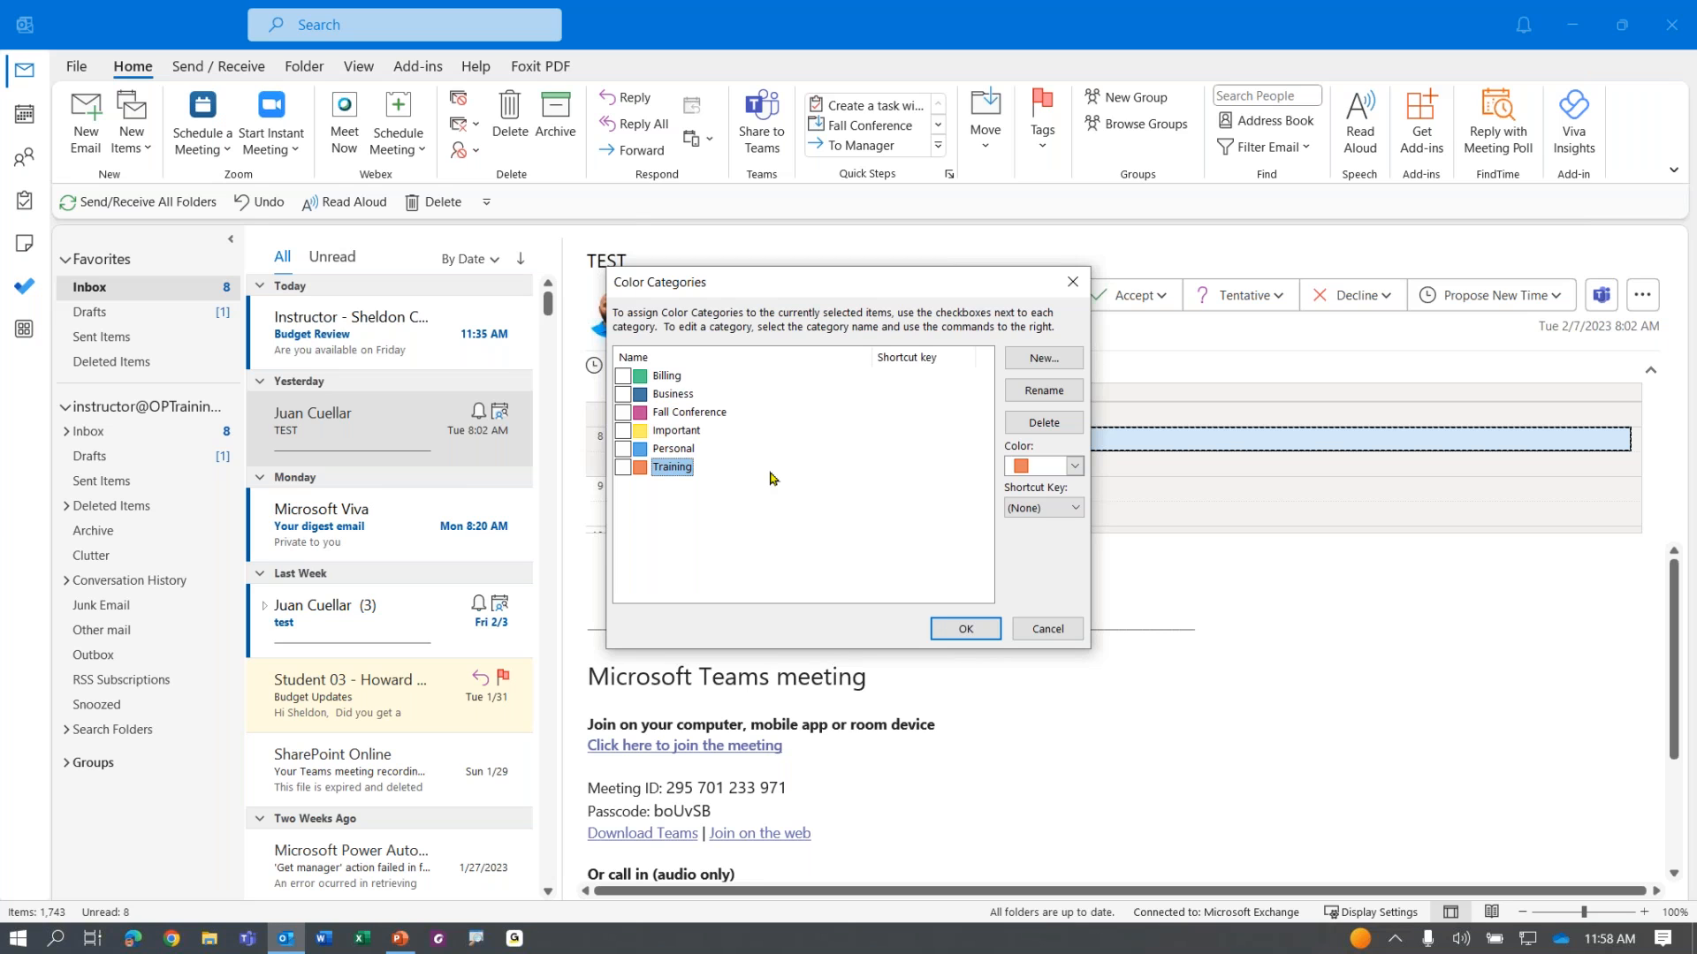
Step: Create a new category named "Project XYZ" with the red color and no shortcut key
left_click(642, 475)
left_click(694, 500)
left_click(1043, 356)
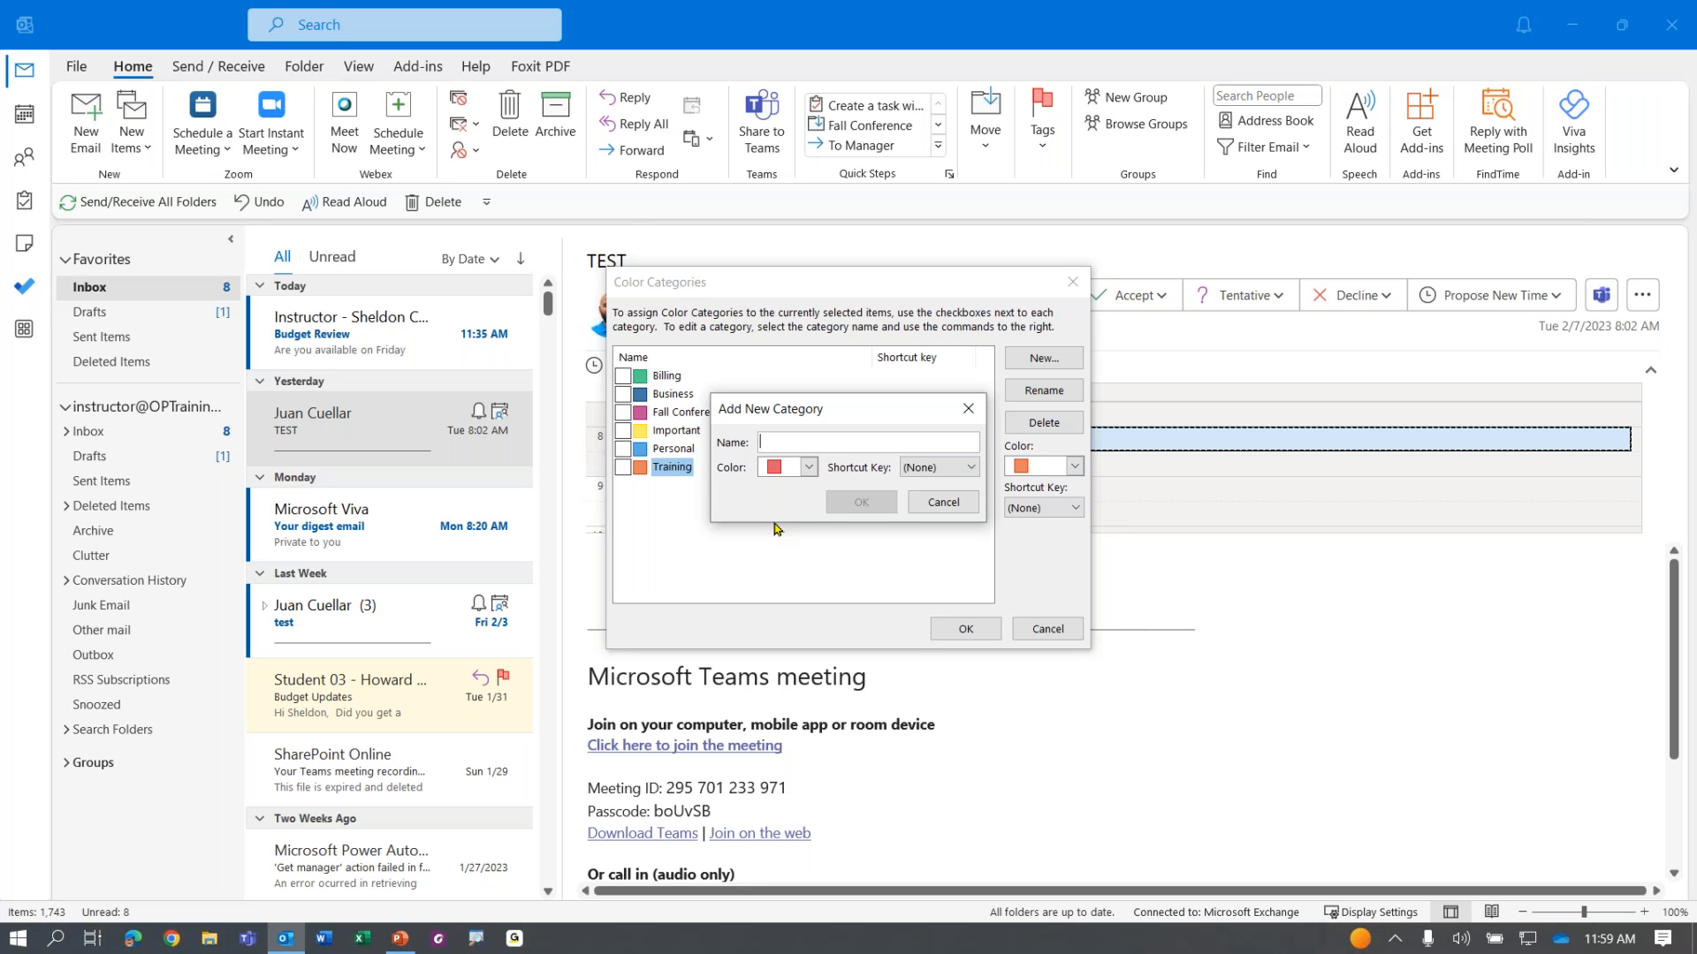
type("Project XYZ")
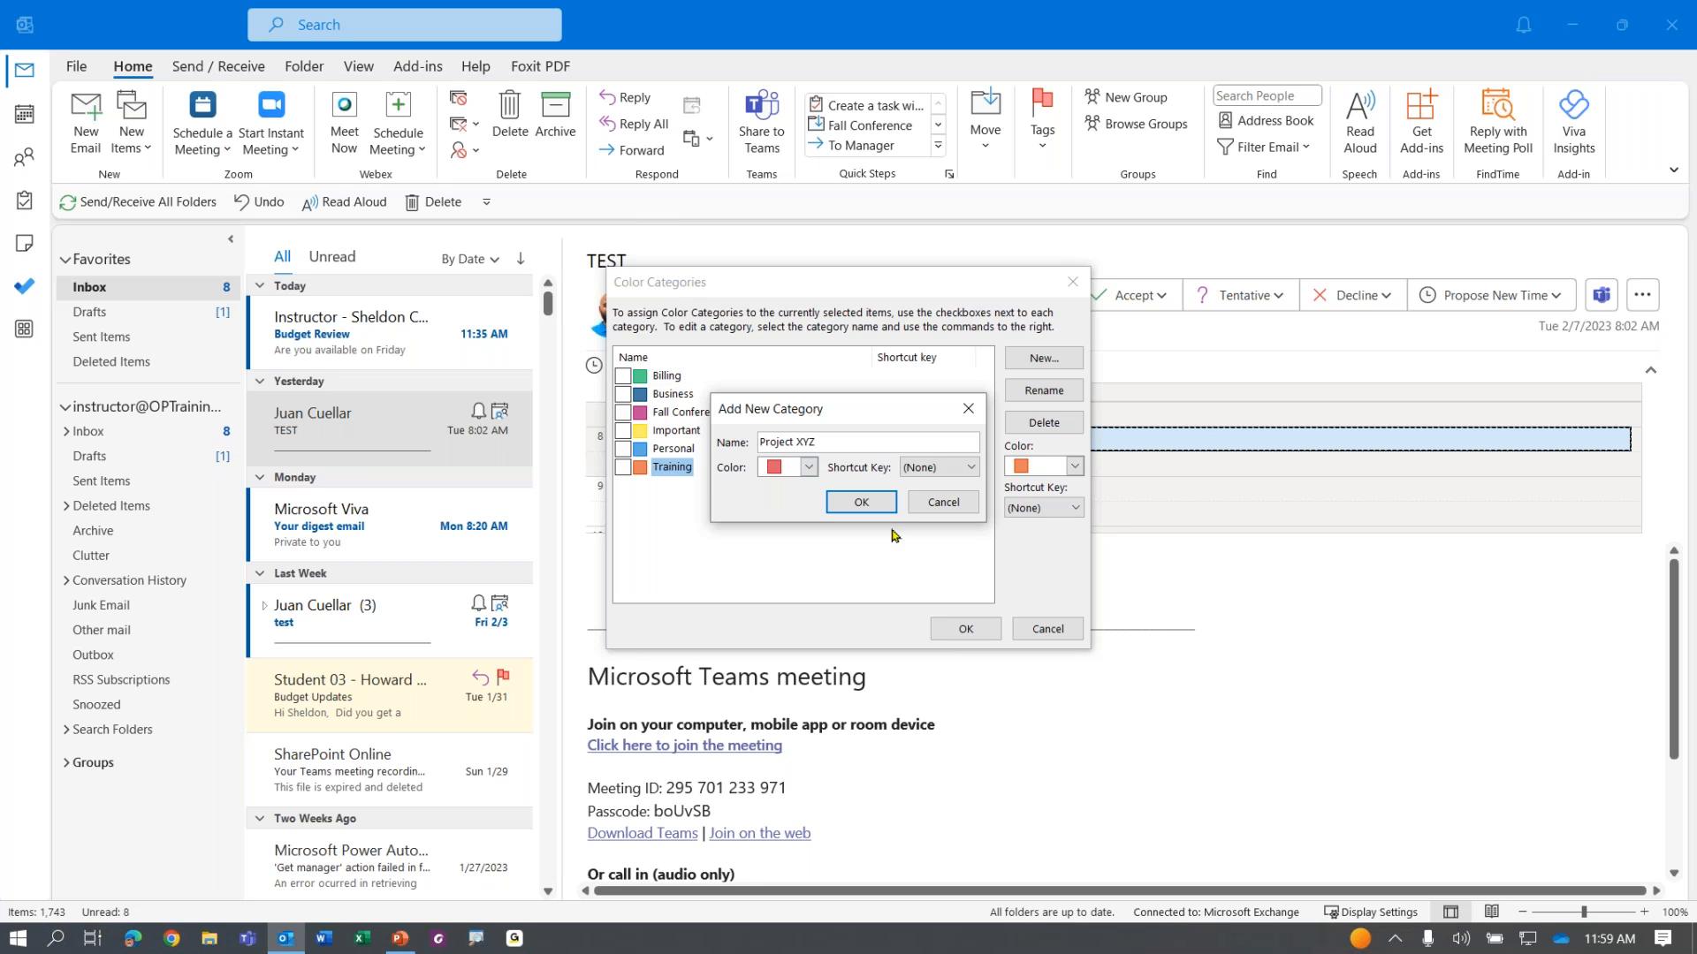
left_click(808, 466)
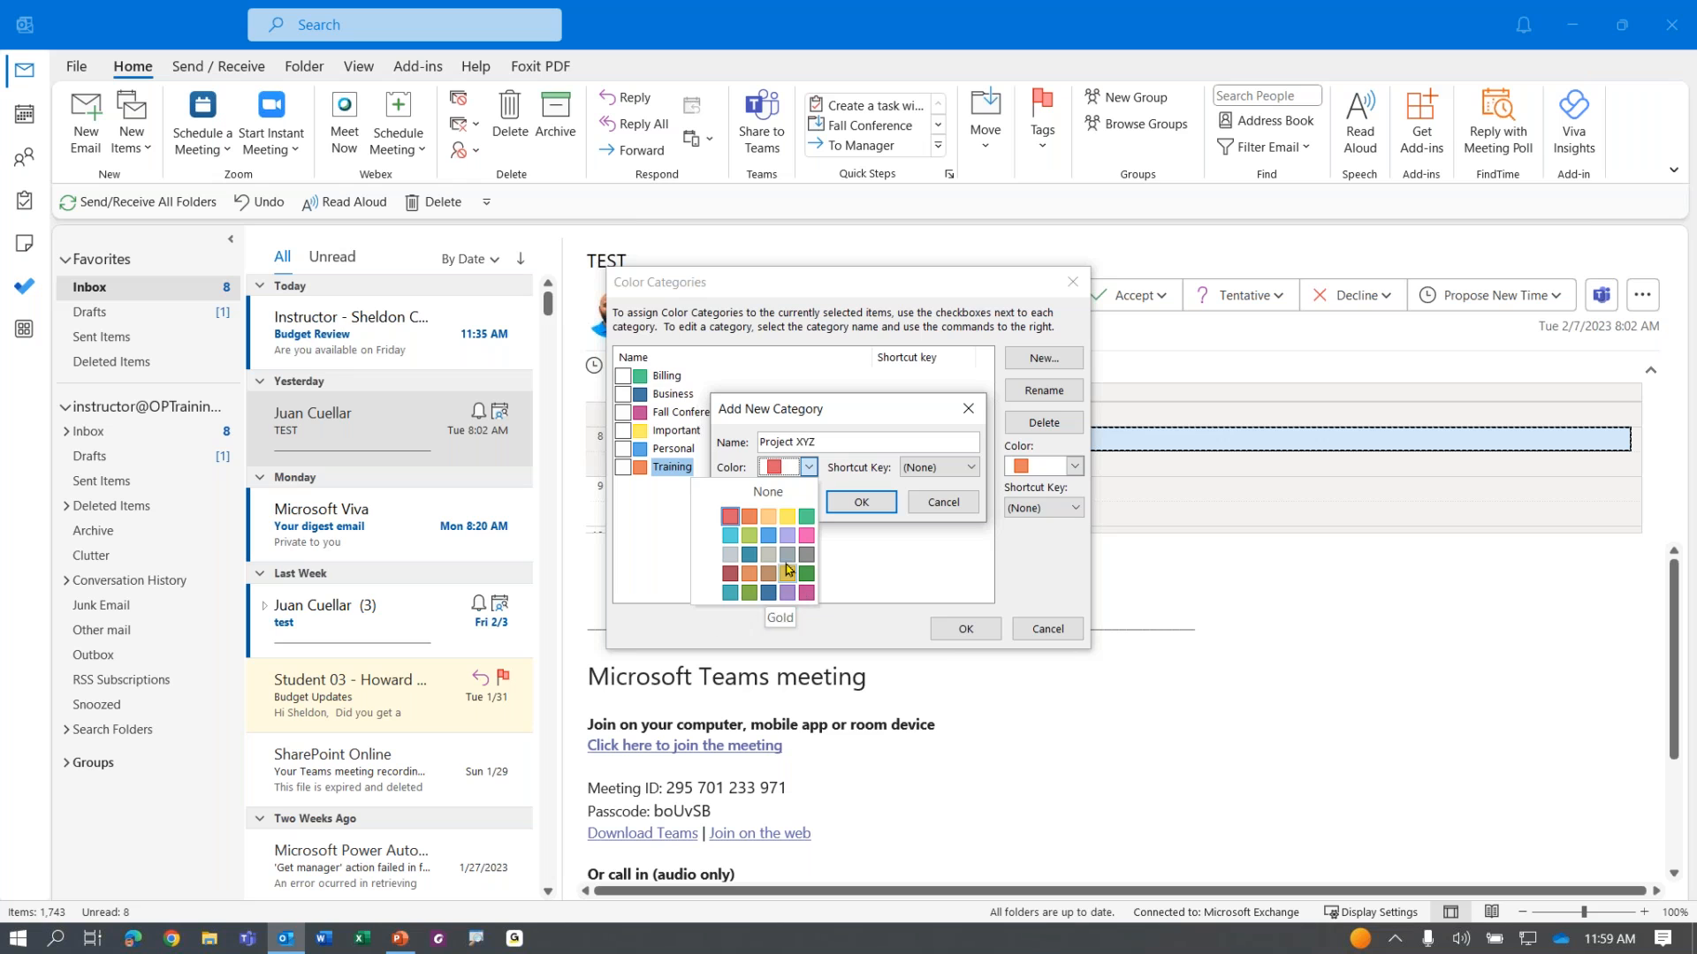
left_click(730, 516)
left_click(942, 468)
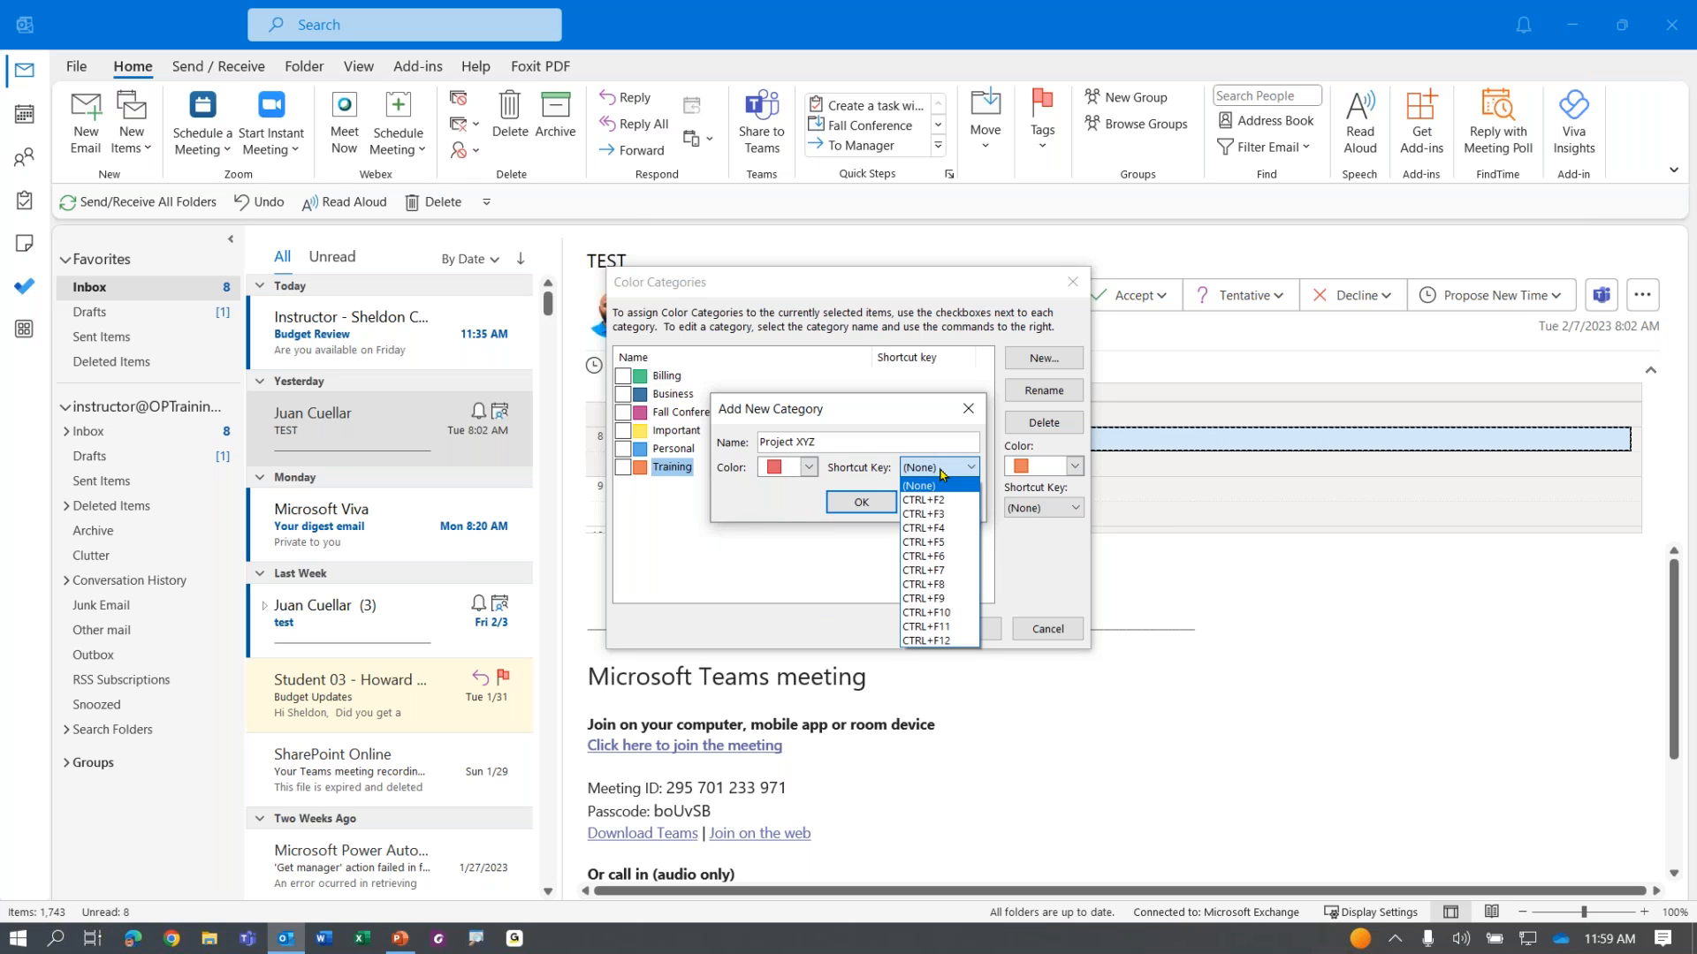
left_click(781, 509)
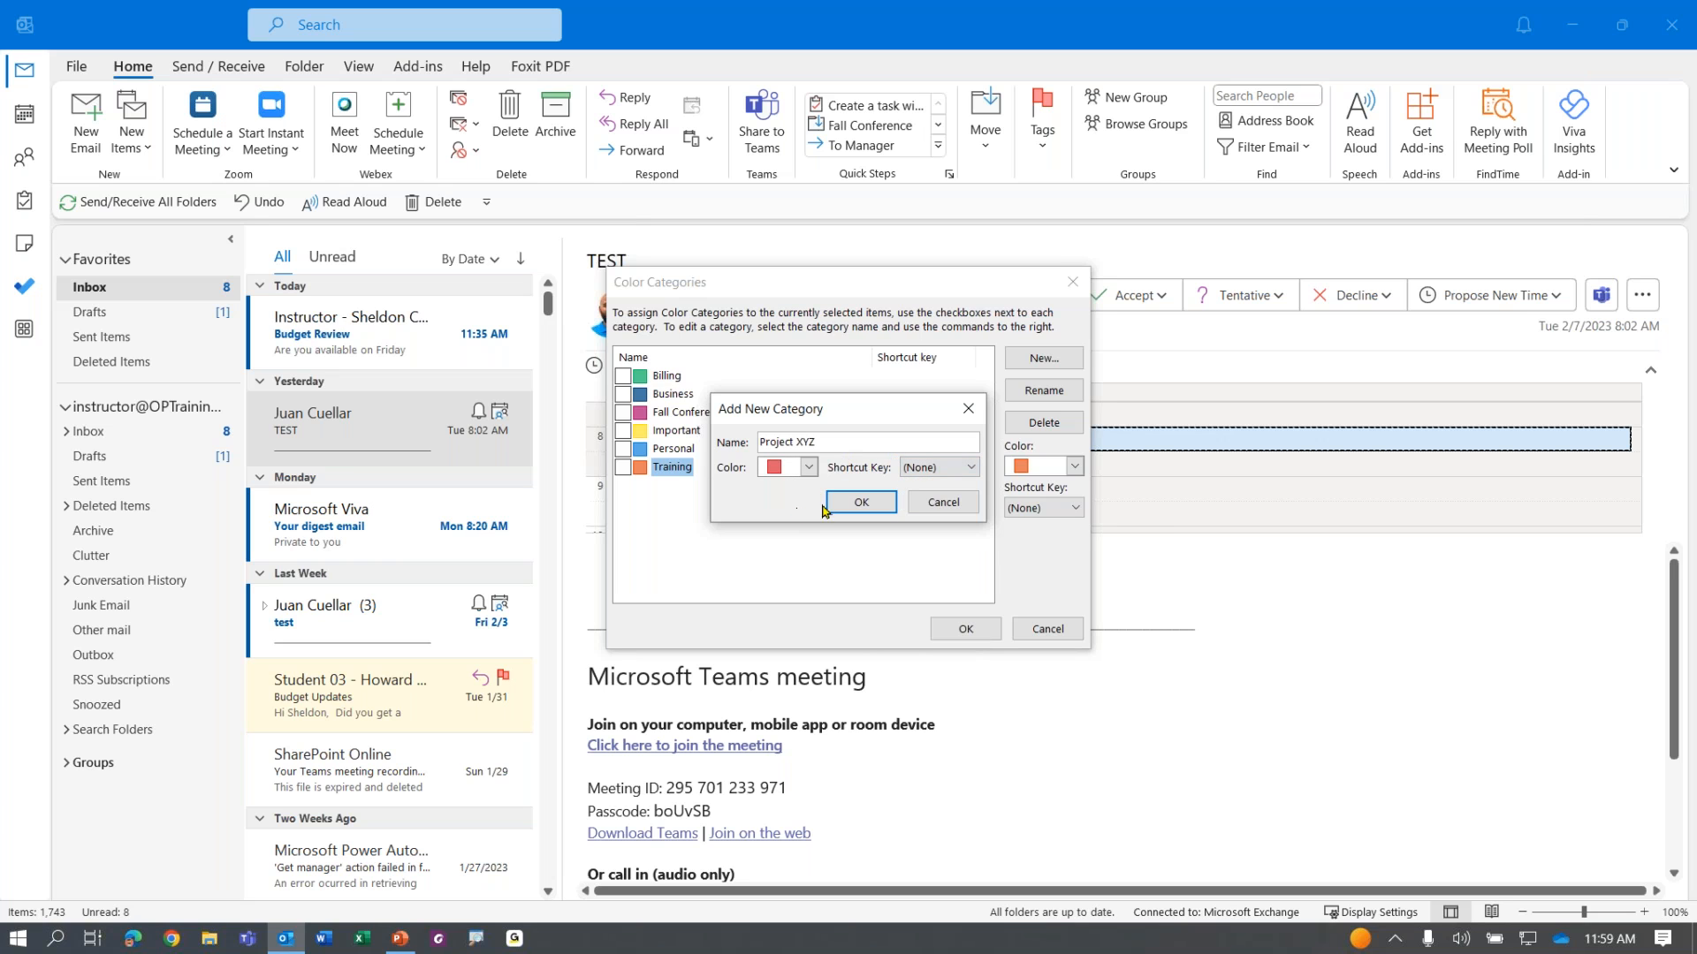
left_click(862, 502)
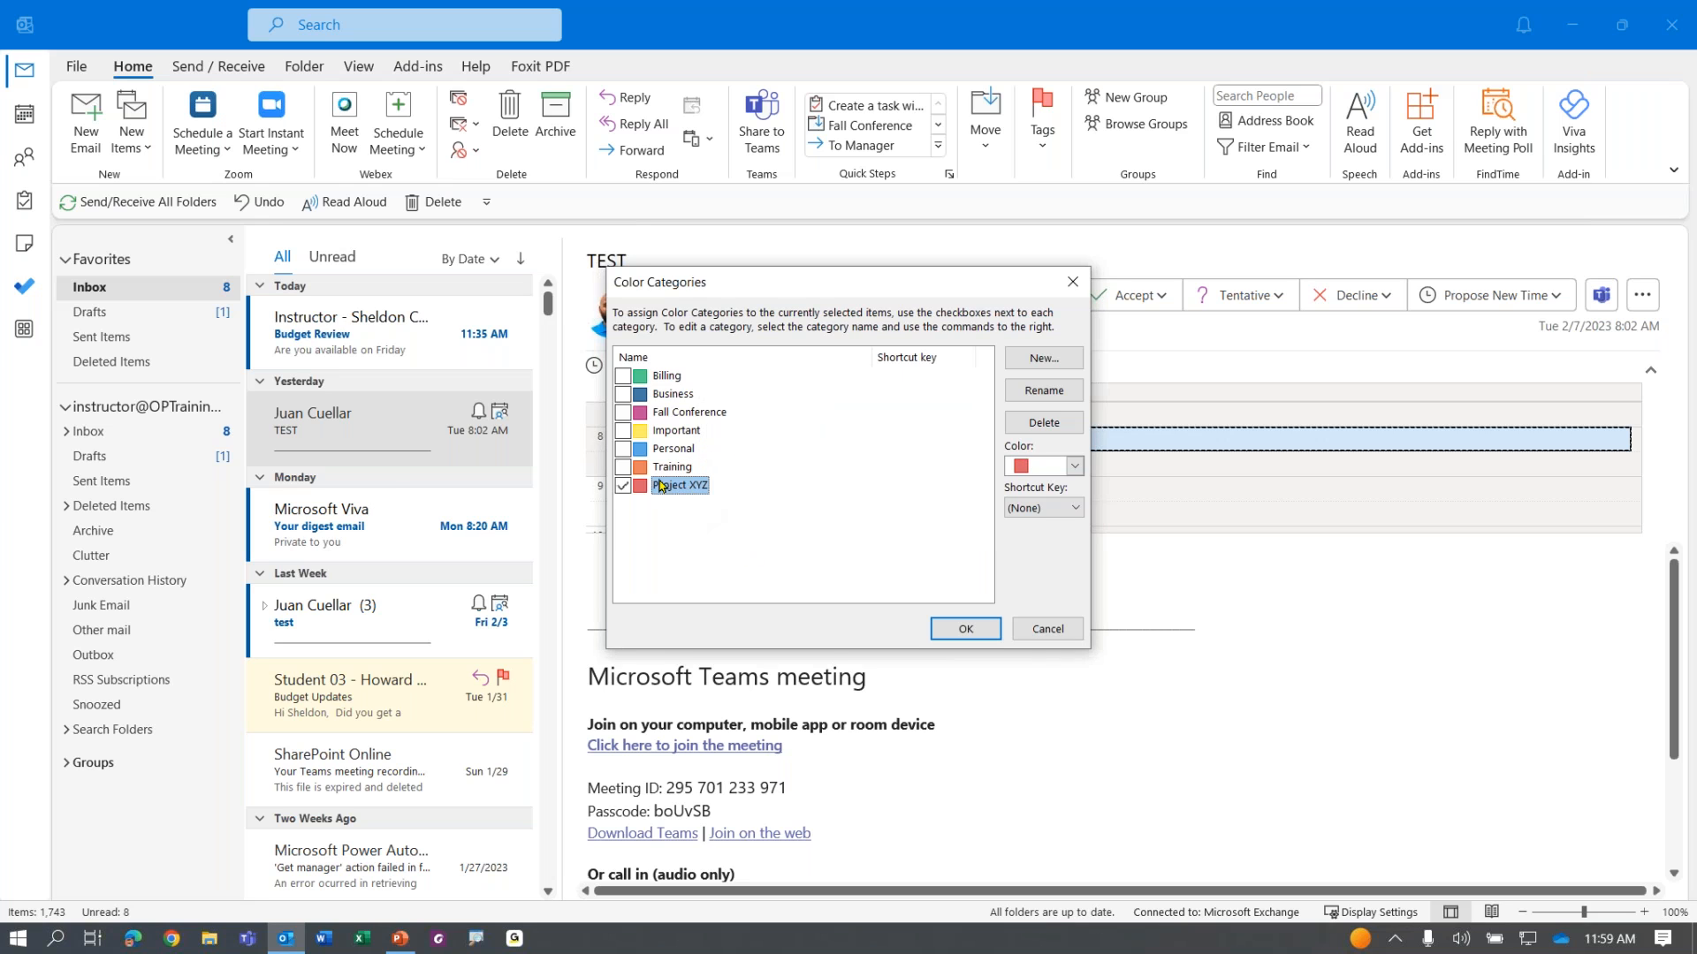
Step: Mark the Business and Important categories for the TEST invitation in addition to Project XYZ
left_click(703, 540)
left_click(624, 397)
left_click(623, 432)
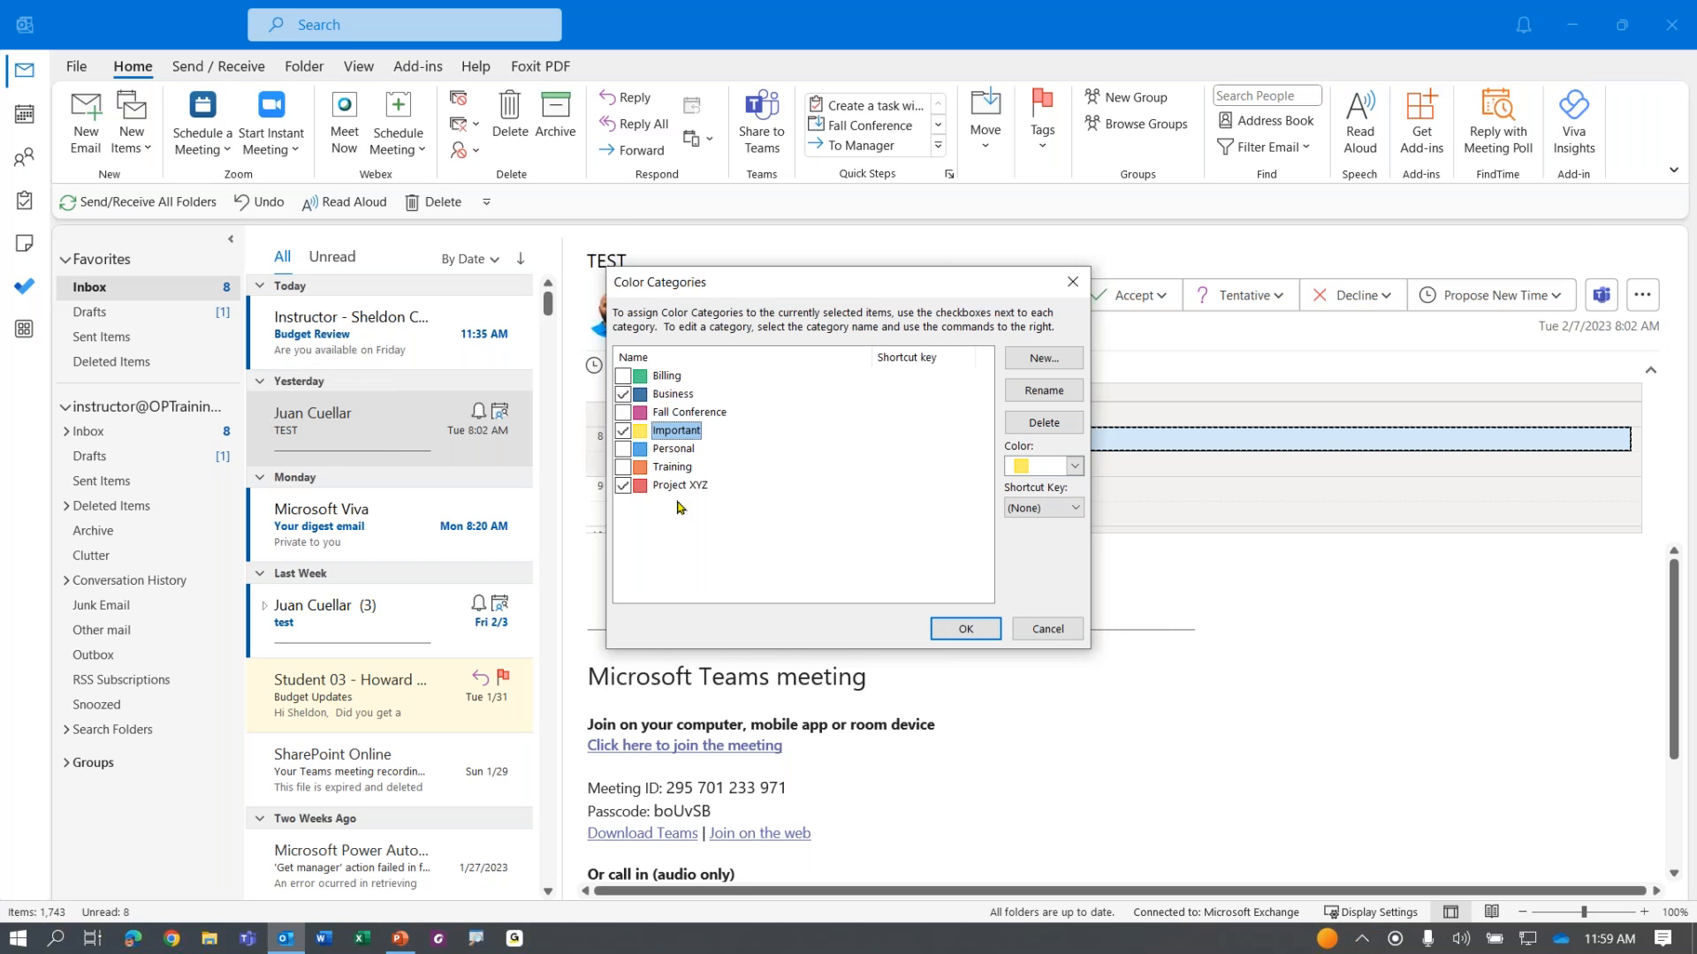
Step: Unmark Business, Important and Project XYZ for the TEST invitation and save the category list
left_click(625, 404)
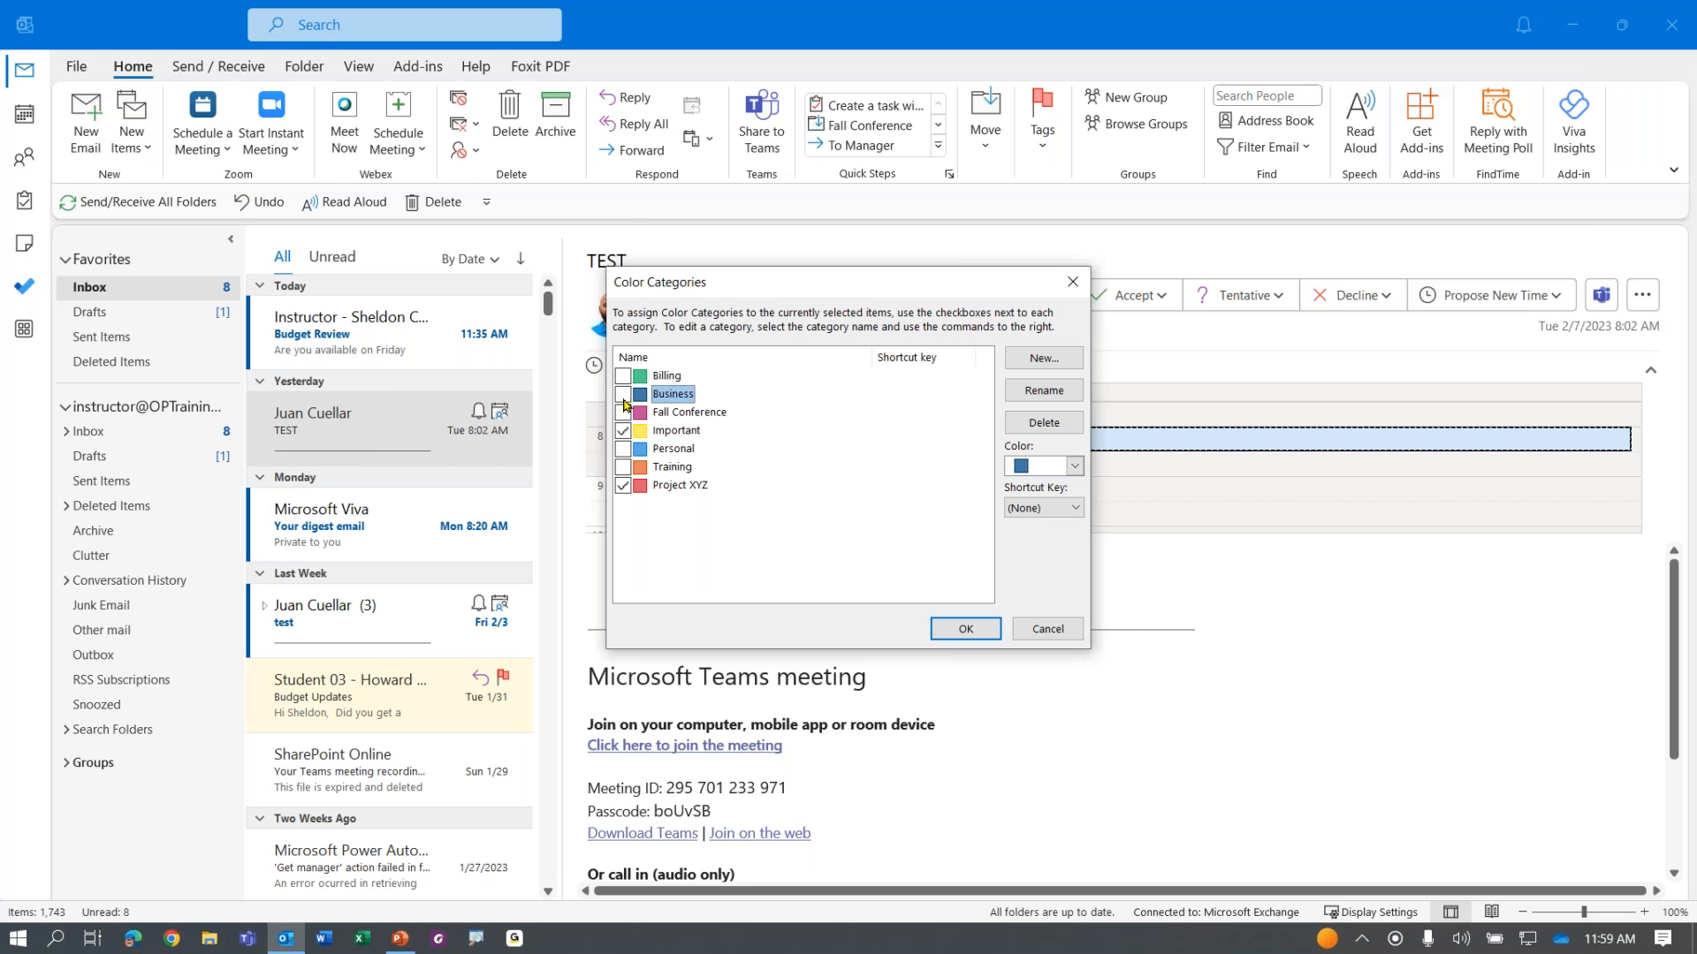
left_click(624, 433)
left_click(623, 486)
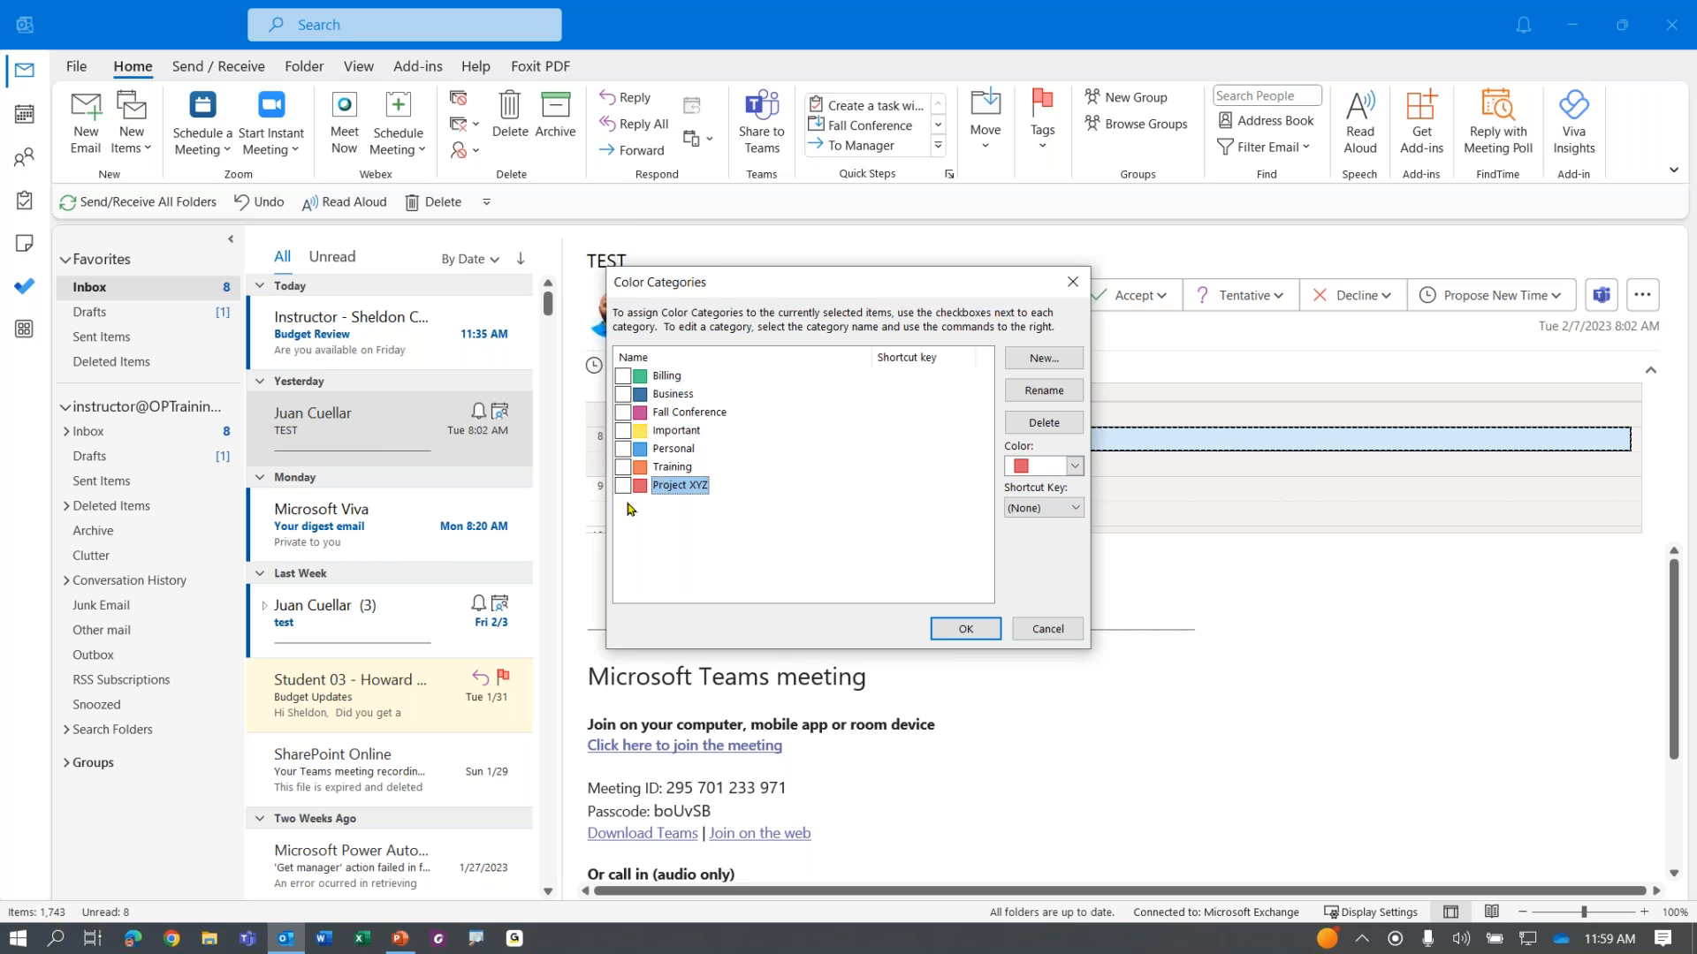
left_click(958, 630)
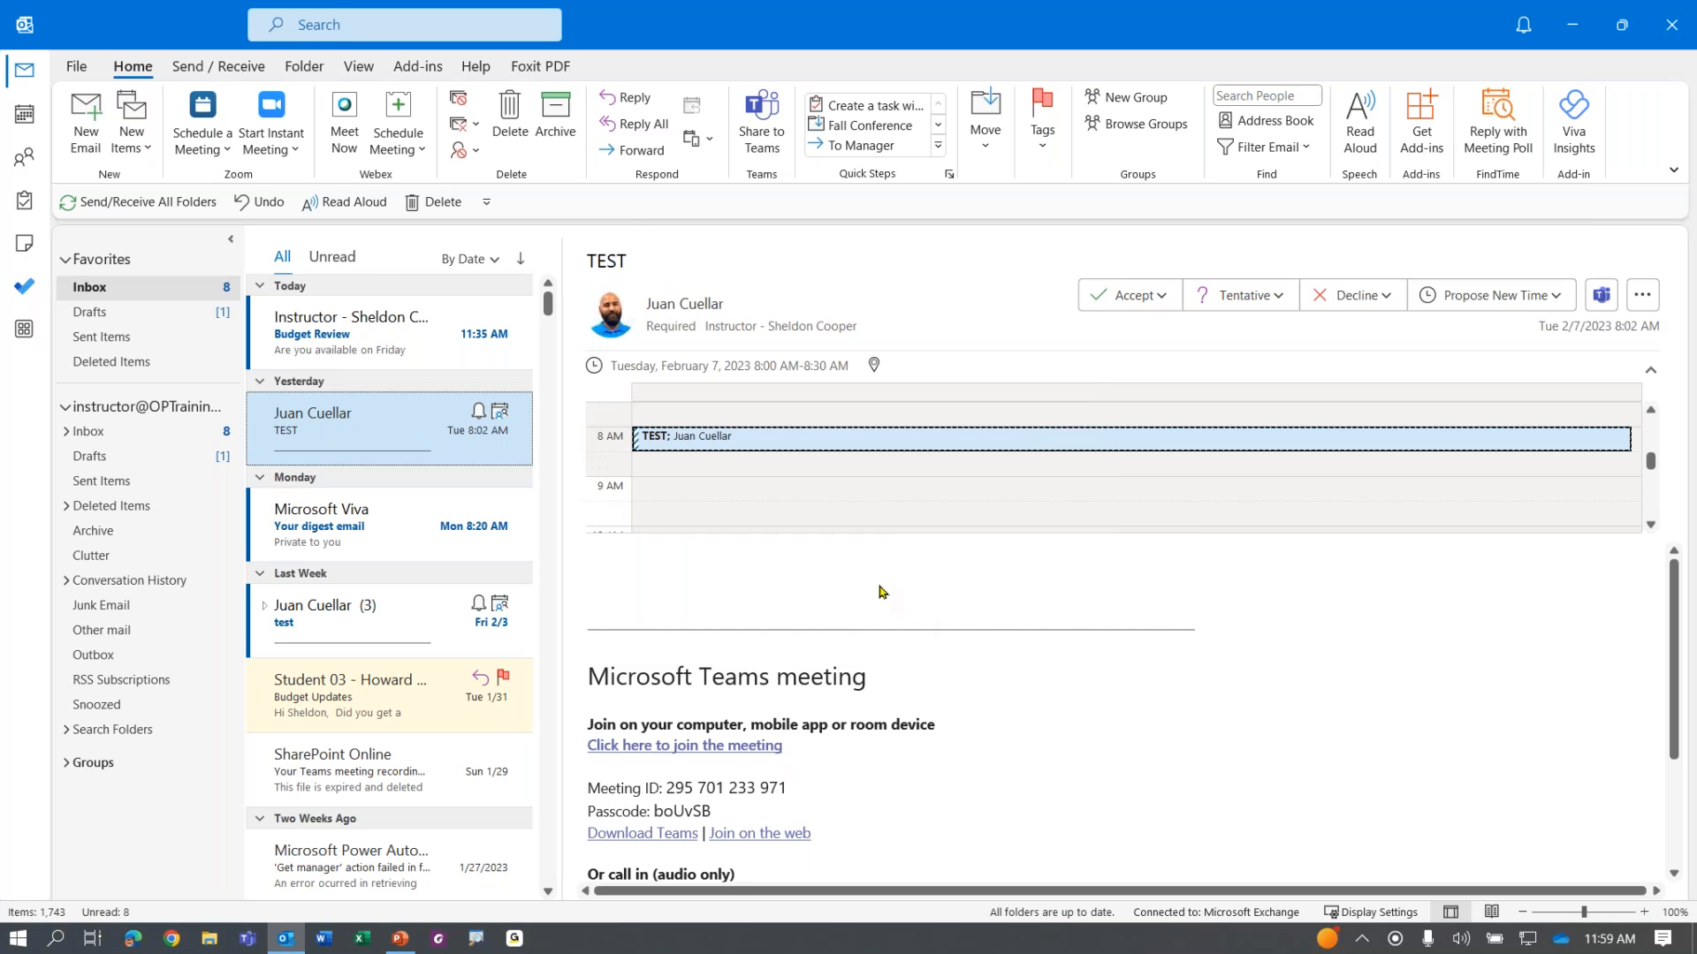
Step: Check that the category choices for the TEST invitation include Project XYZ, without assigning one
left_click(1048, 157)
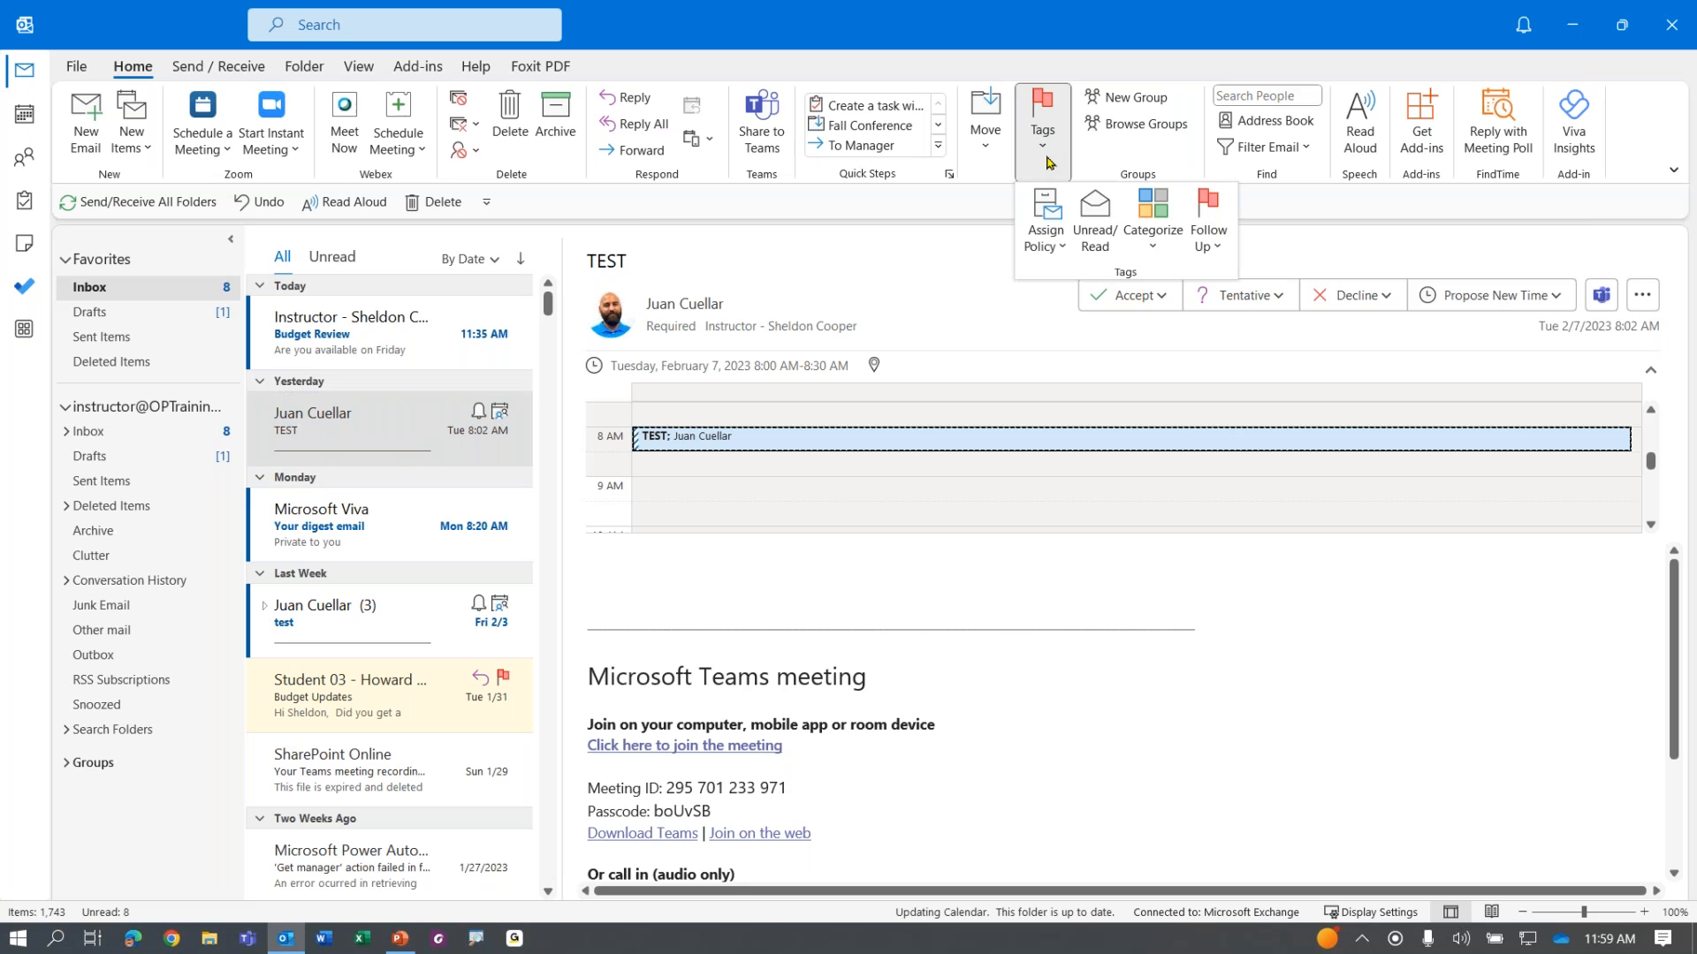
left_click(1143, 229)
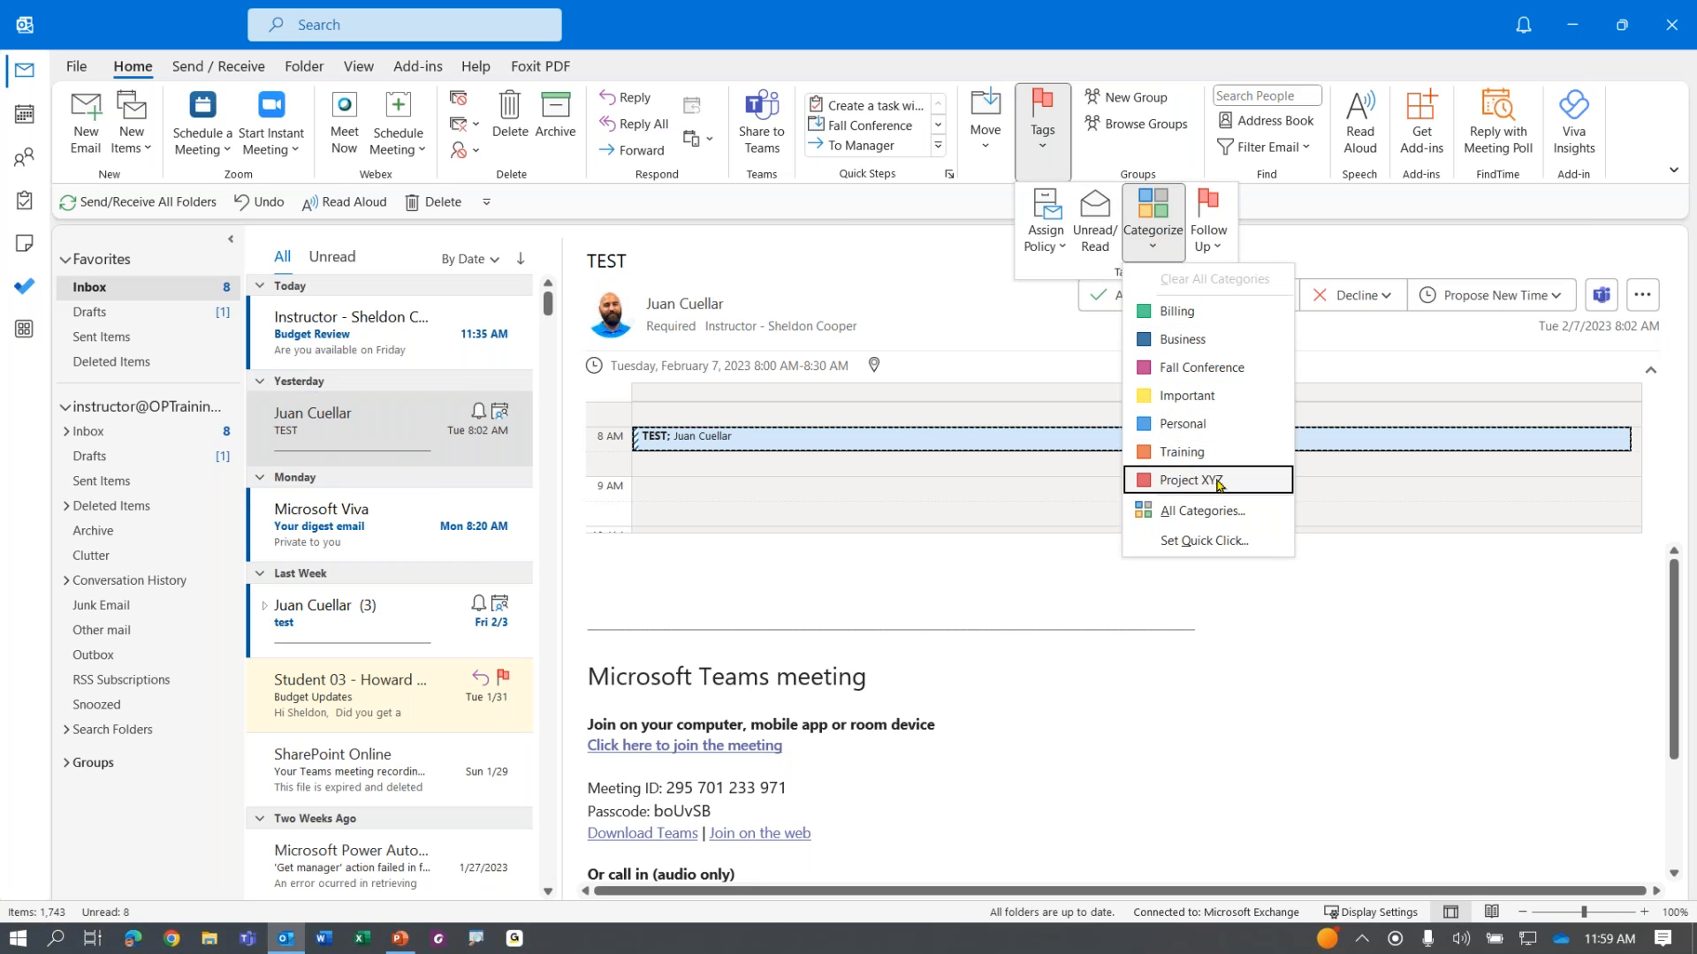
left_click(1104, 778)
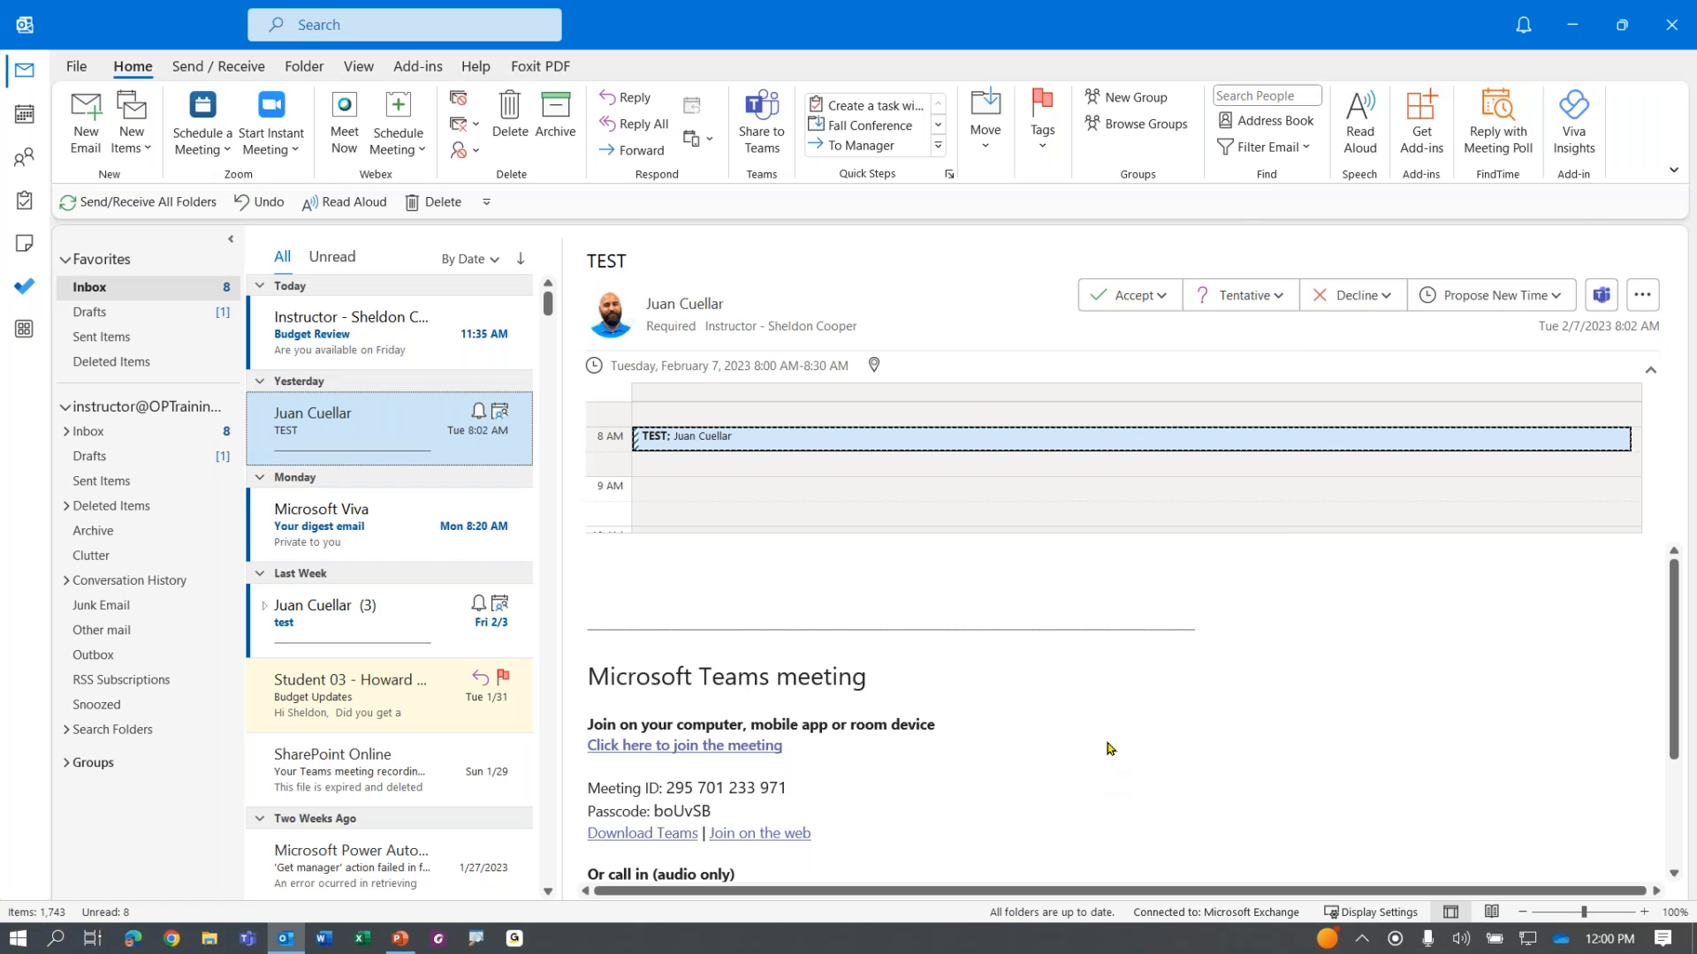
Step: Open today's Budget Review email
left_click(408, 353)
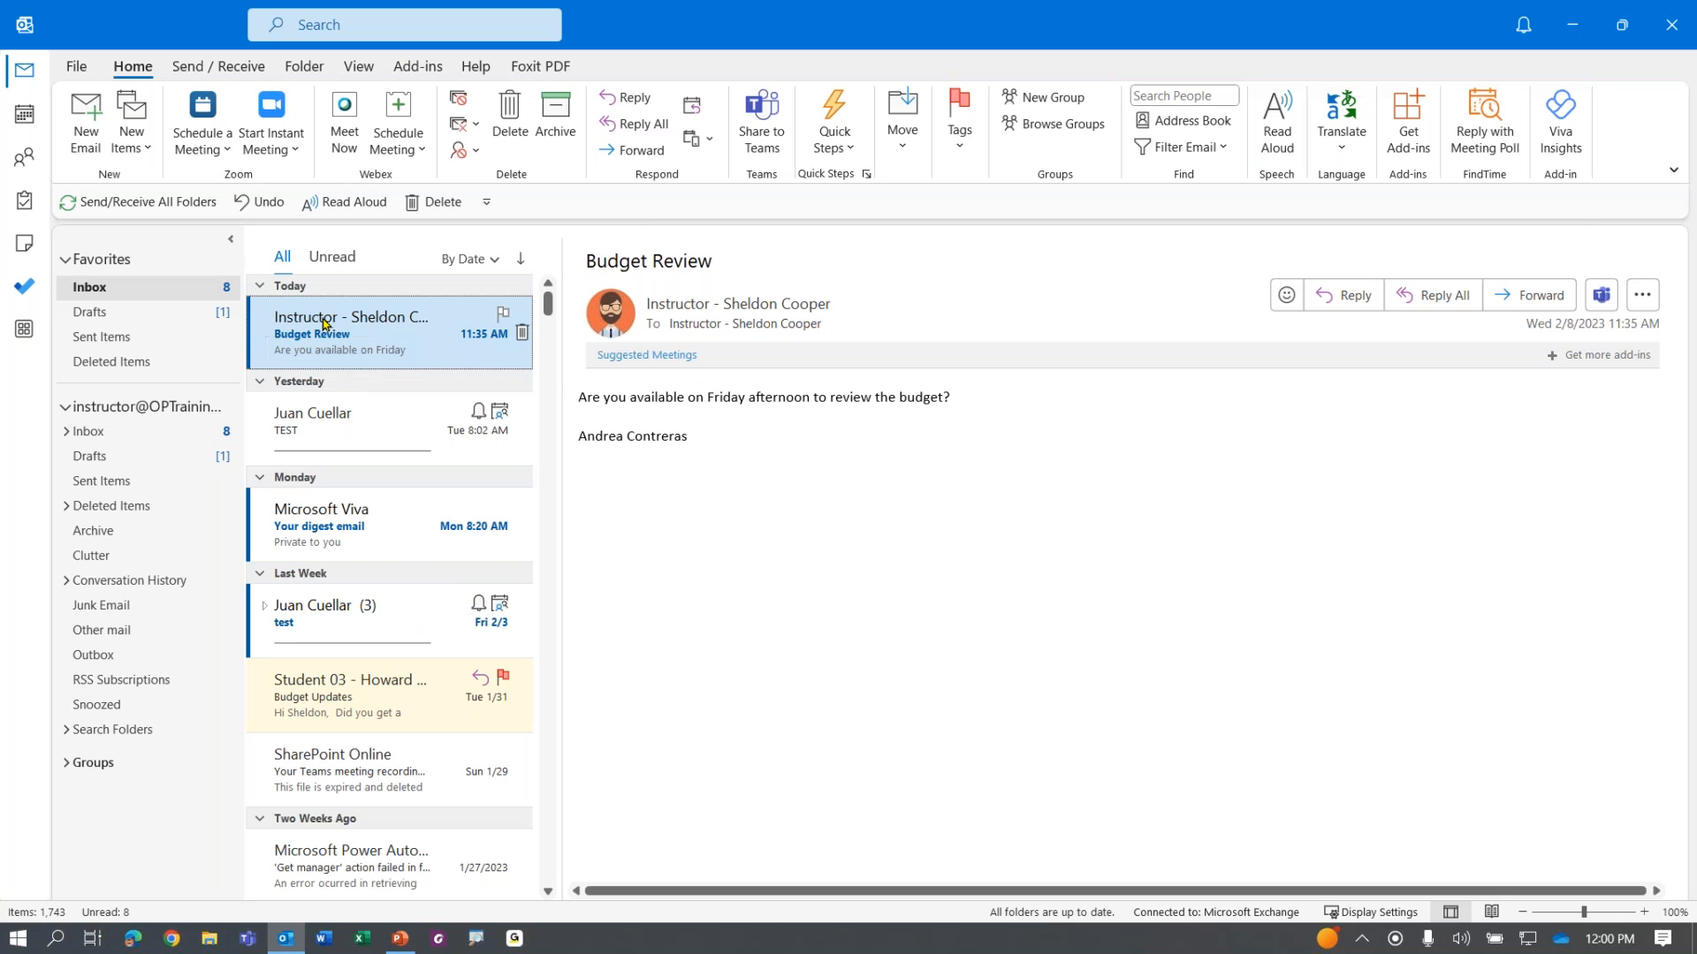
Step: Assign the Billing category to today's Budget Review email in the inbox
left_click_drag(598, 264, 723, 307)
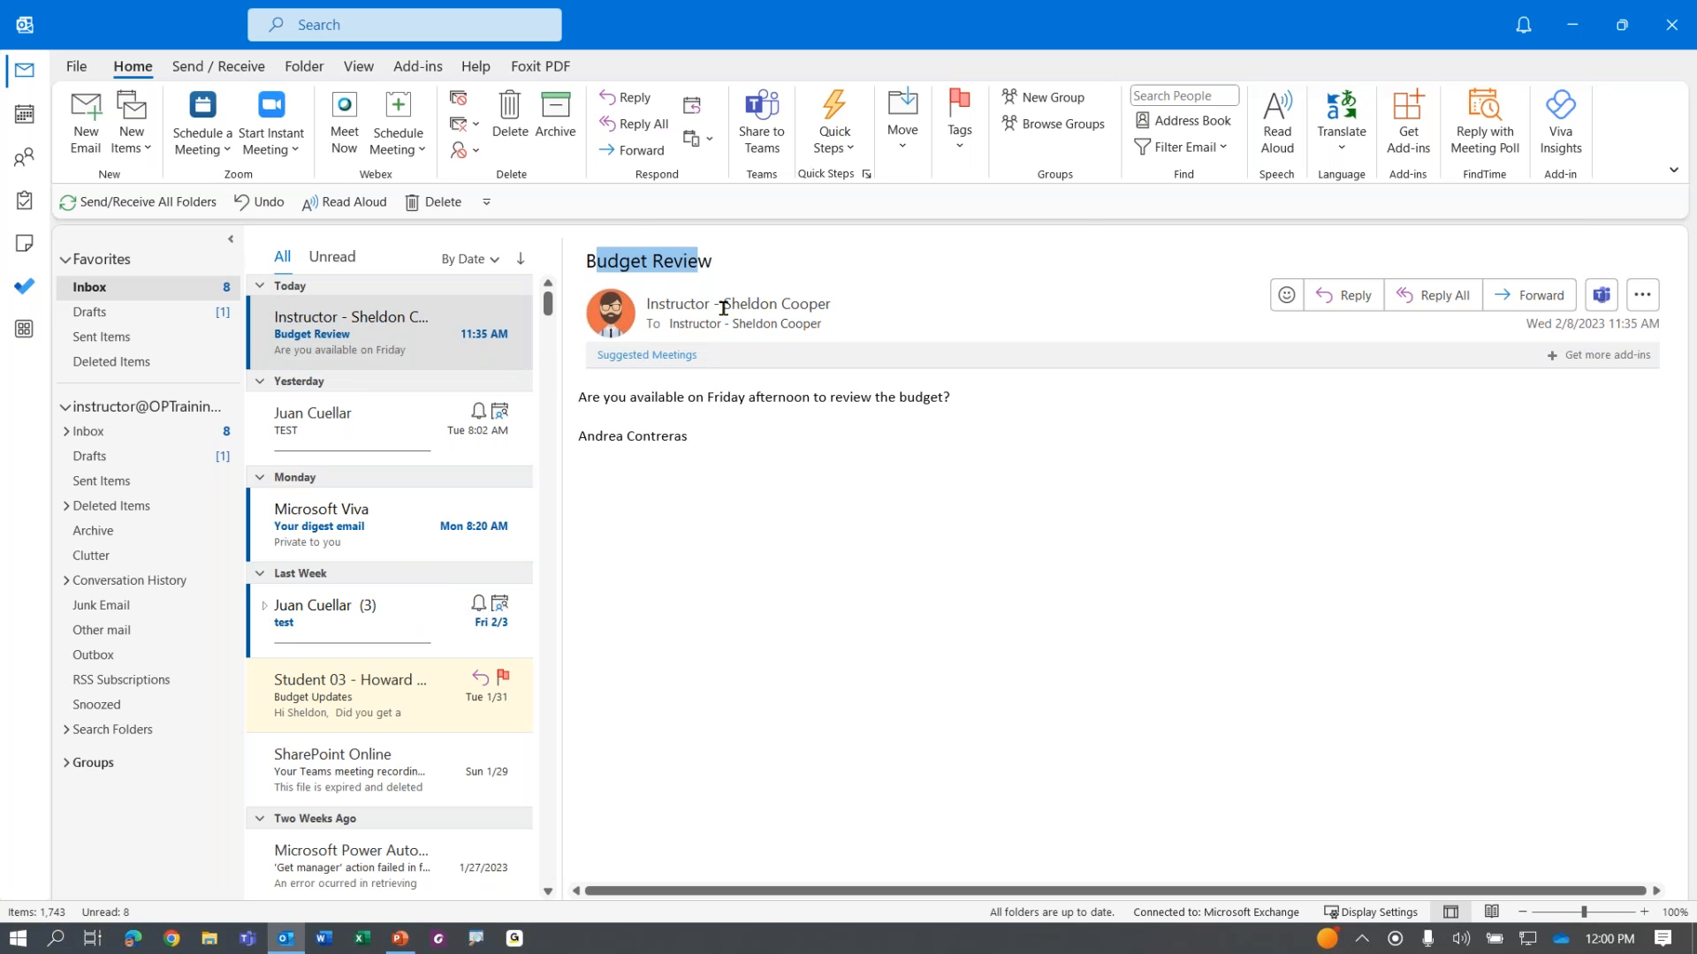
mouse_move(723, 306)
left_click(964, 143)
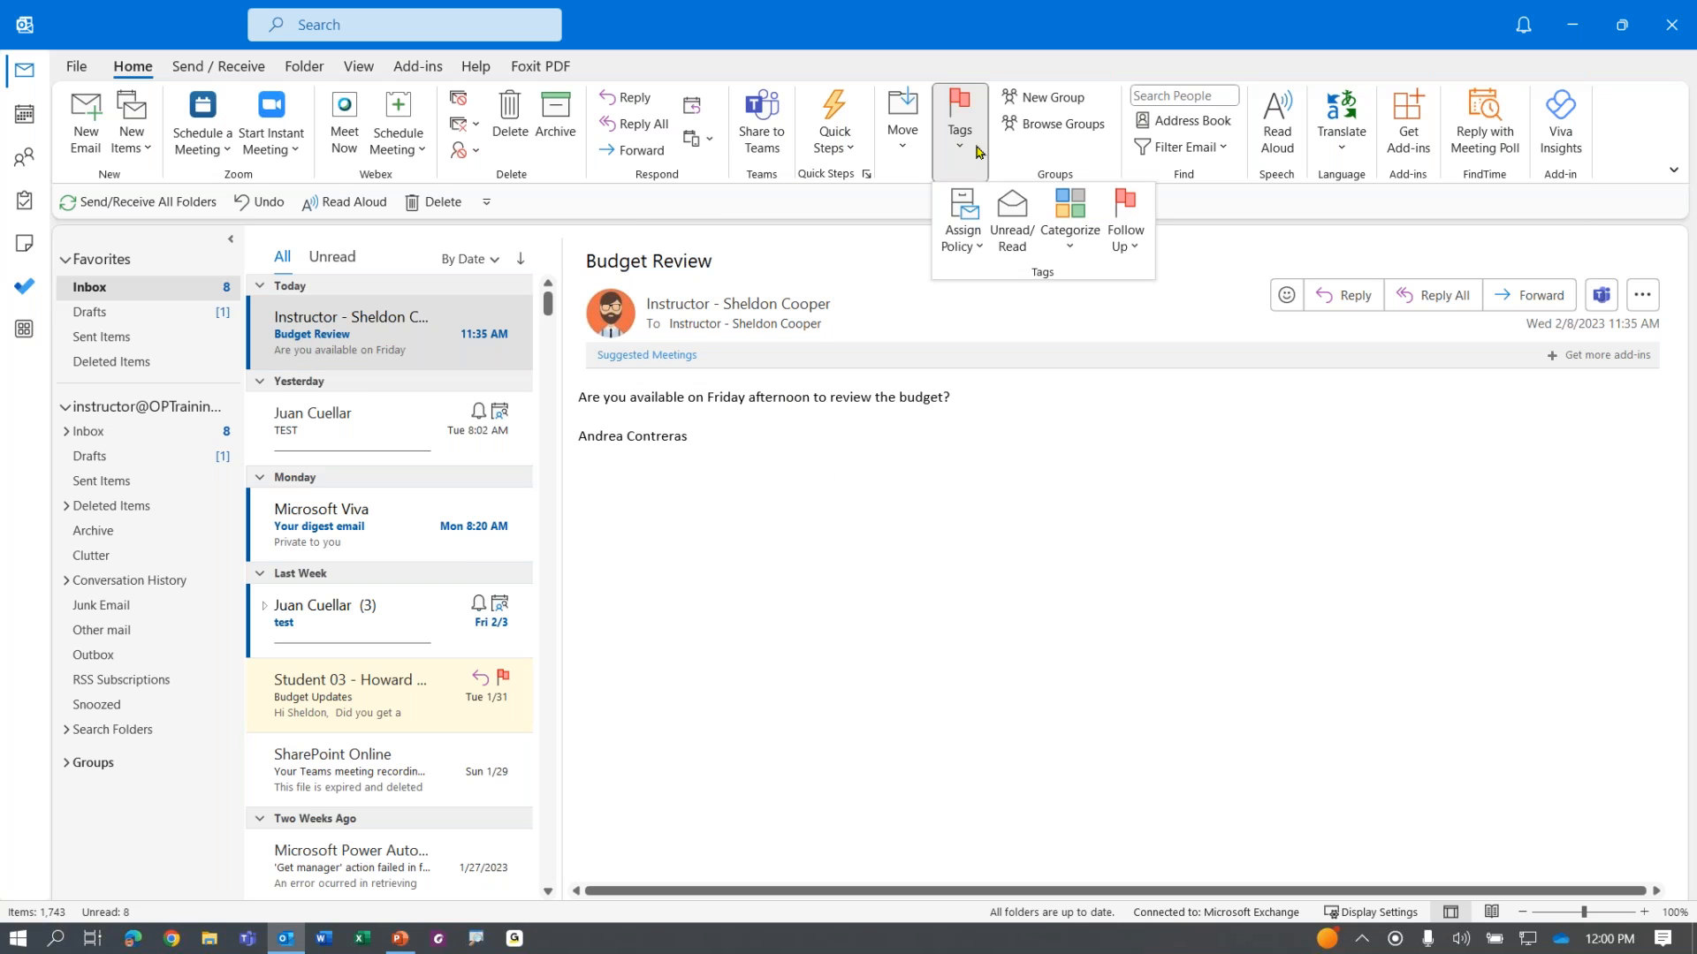
left_click(1071, 222)
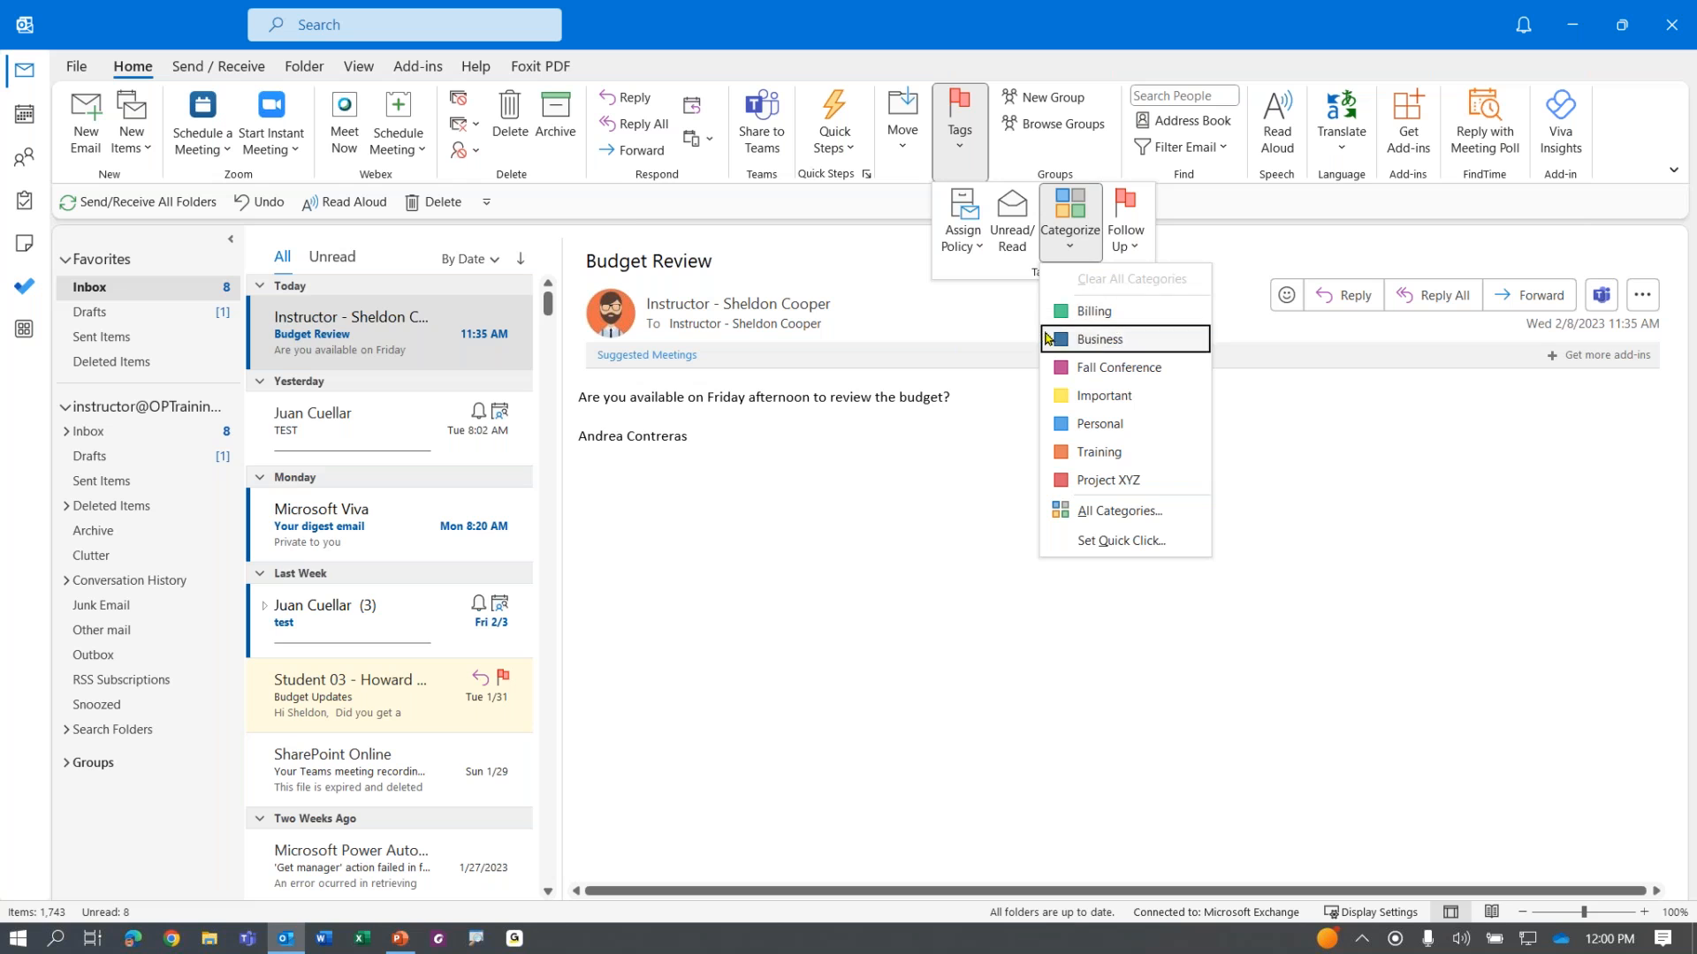
left_click(1092, 314)
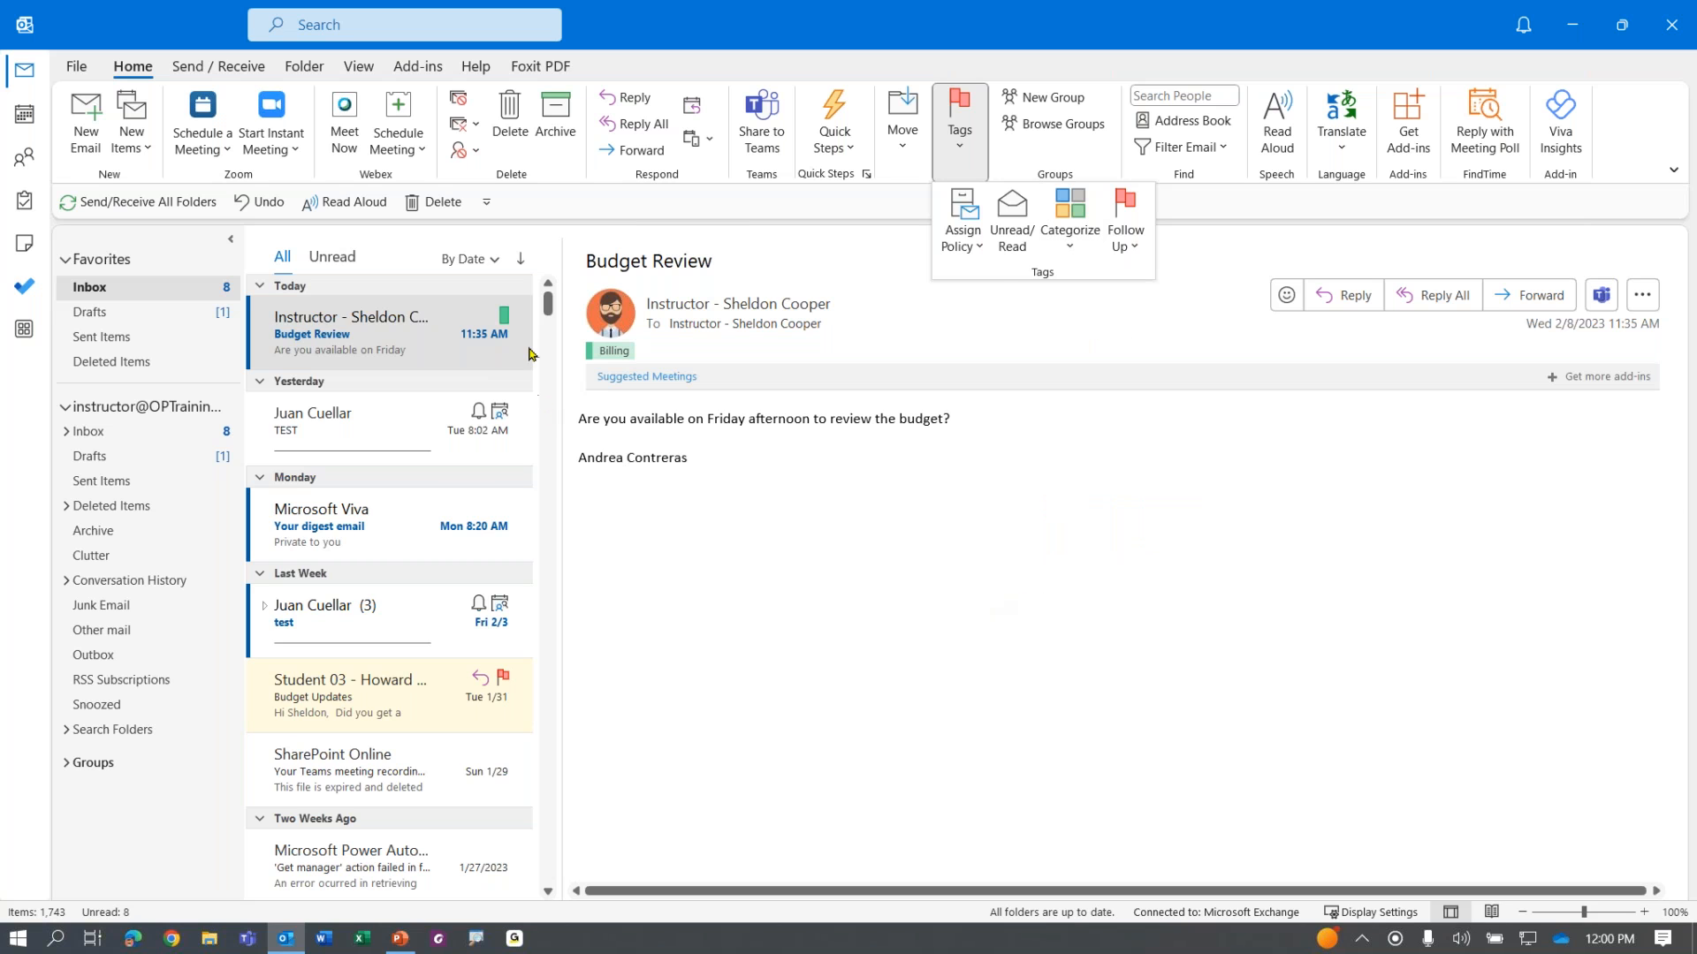
mouse_move(511, 323)
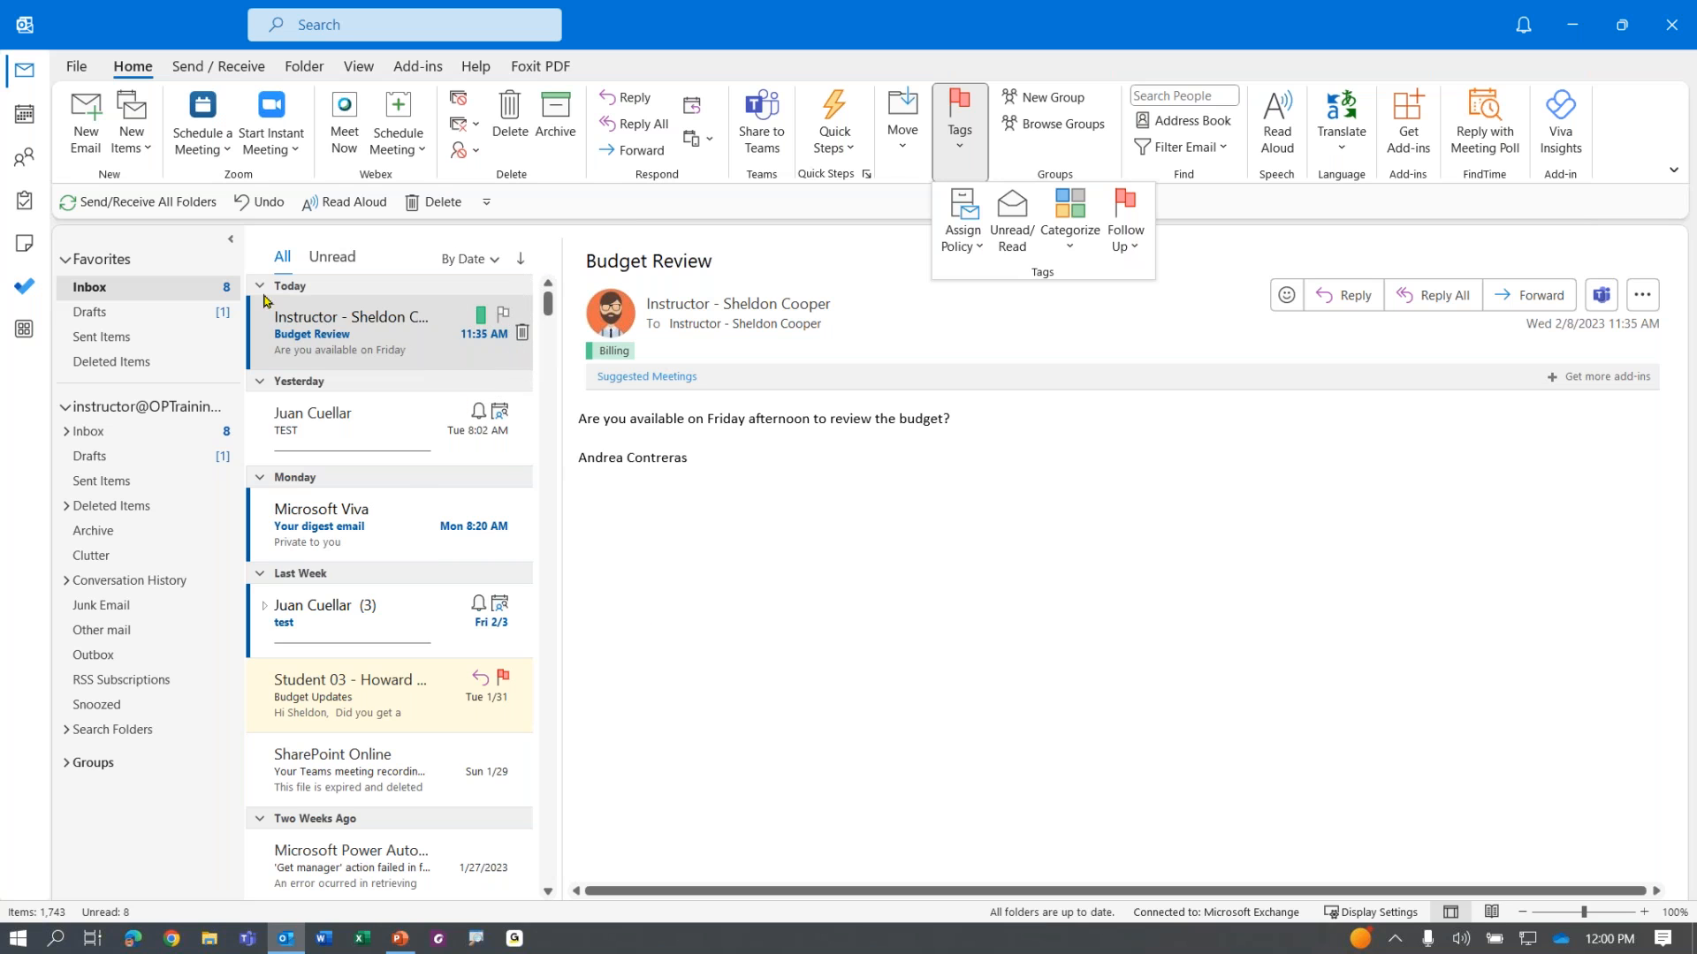
left_click(325, 403)
left_click(407, 395)
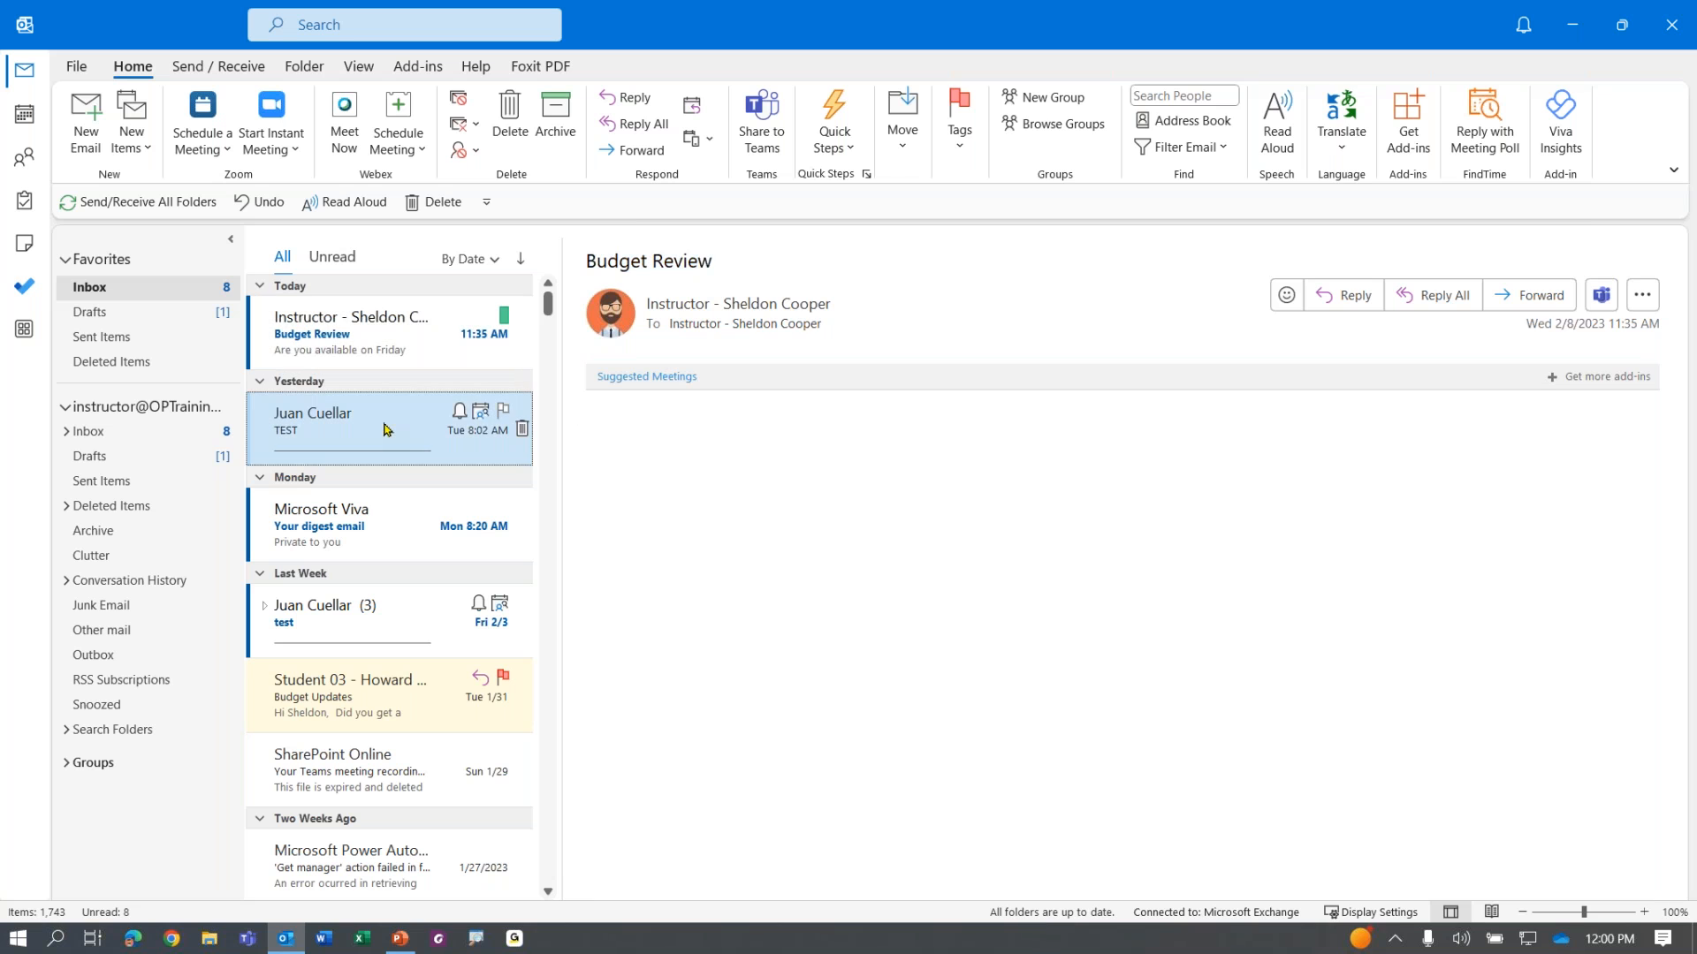
left_click(408, 329)
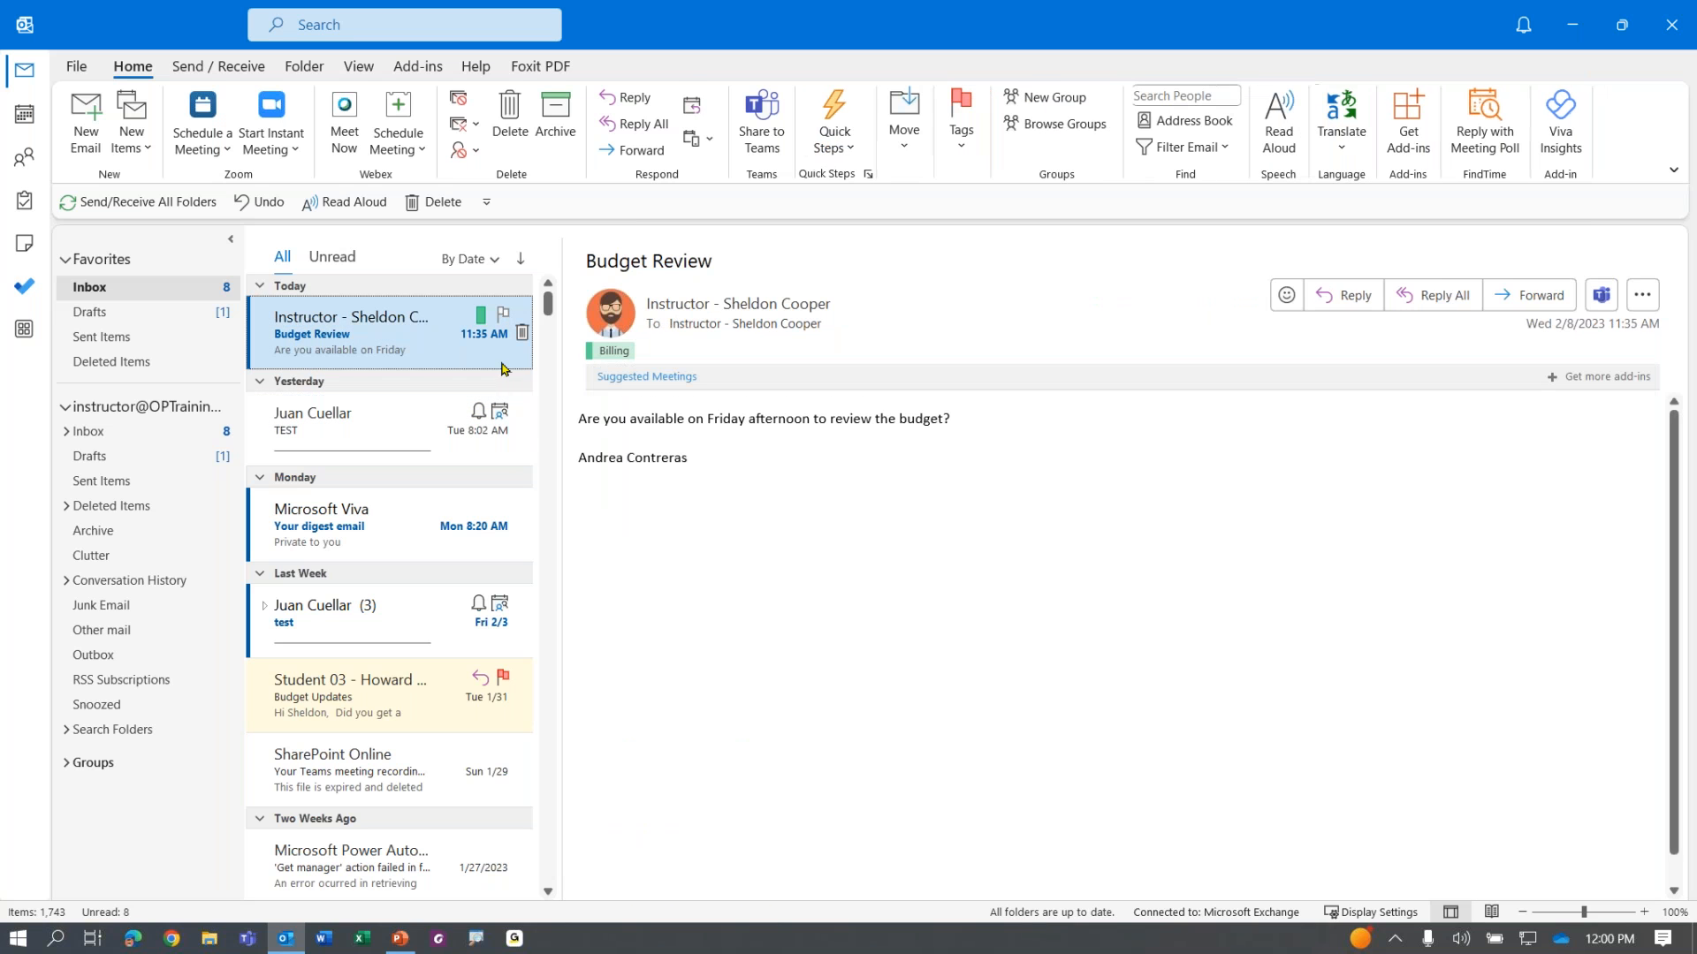
key("ctrl")
key("ctrl")
key("ctrl")
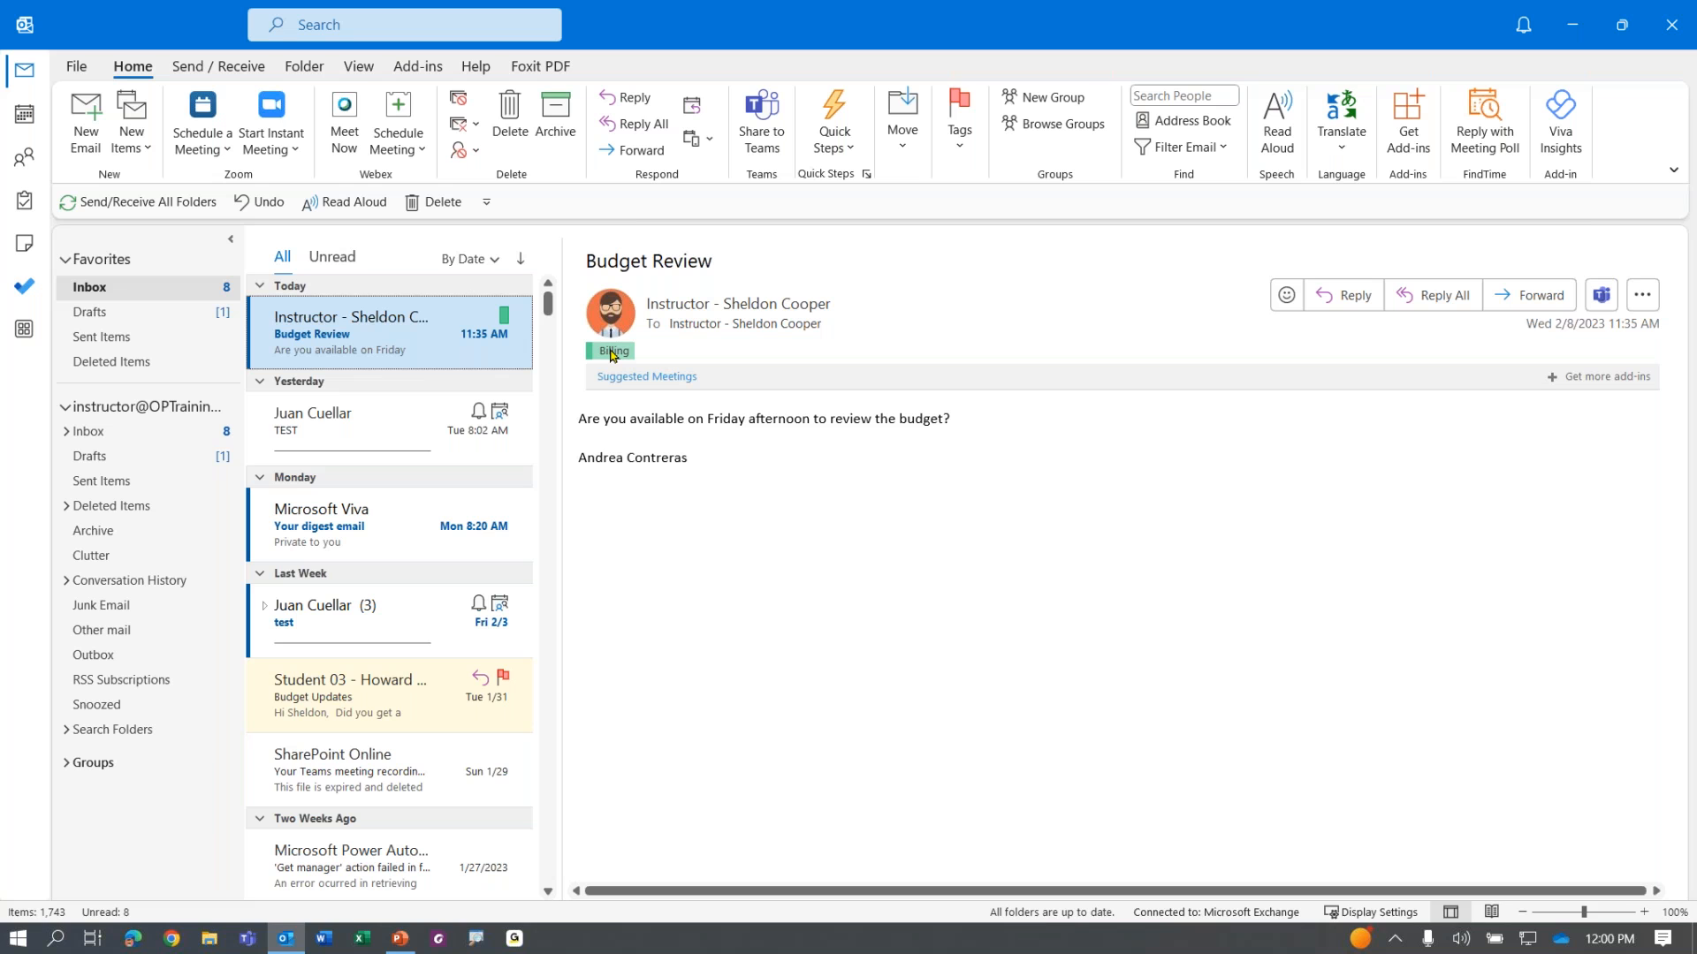
Step: Assign the Billing category to the flagged Budget Updates email from last week
left_click(349, 700)
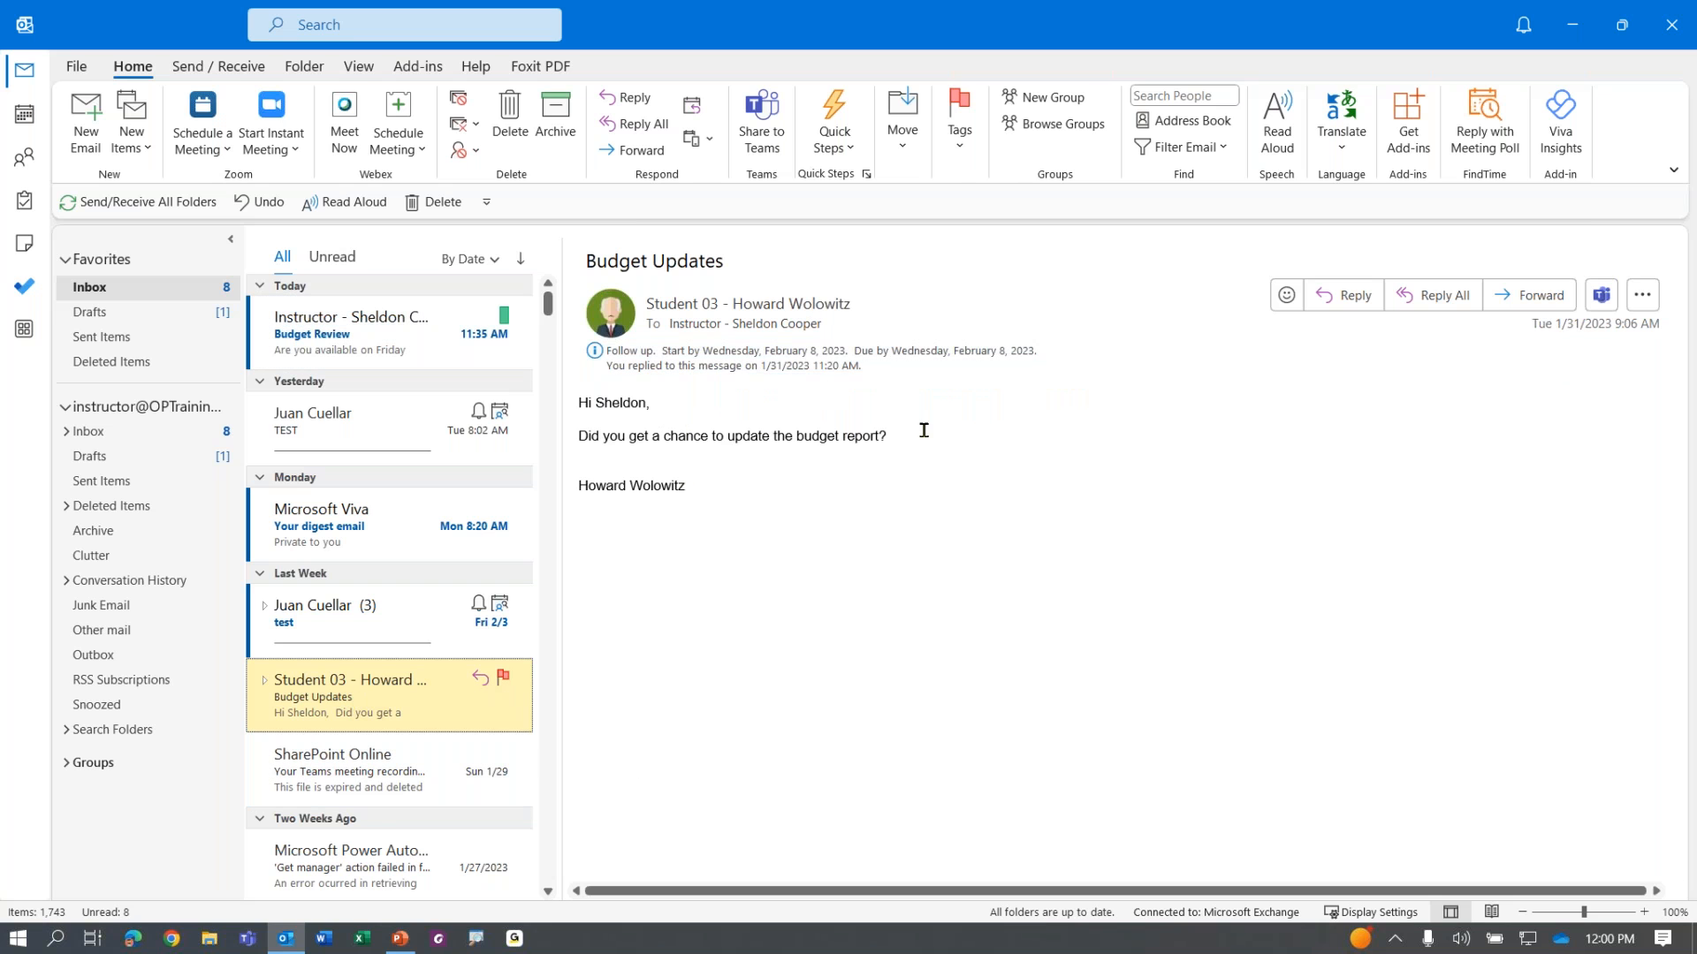
left_click(963, 144)
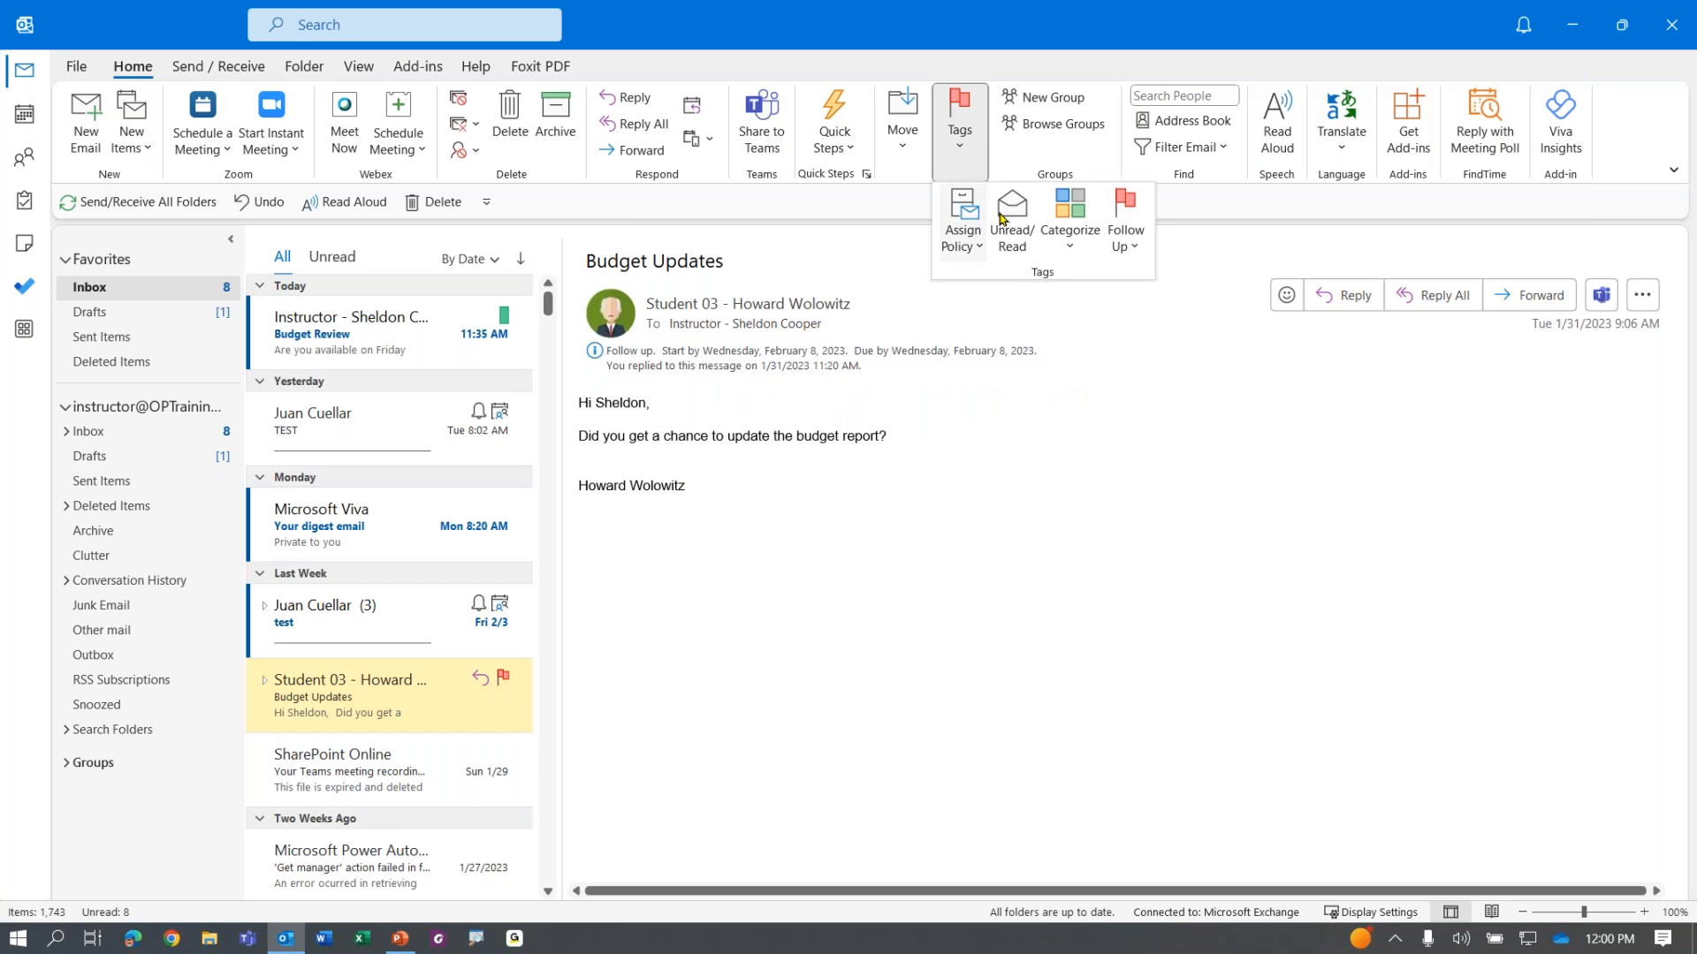
left_click(1070, 216)
left_click(1096, 312)
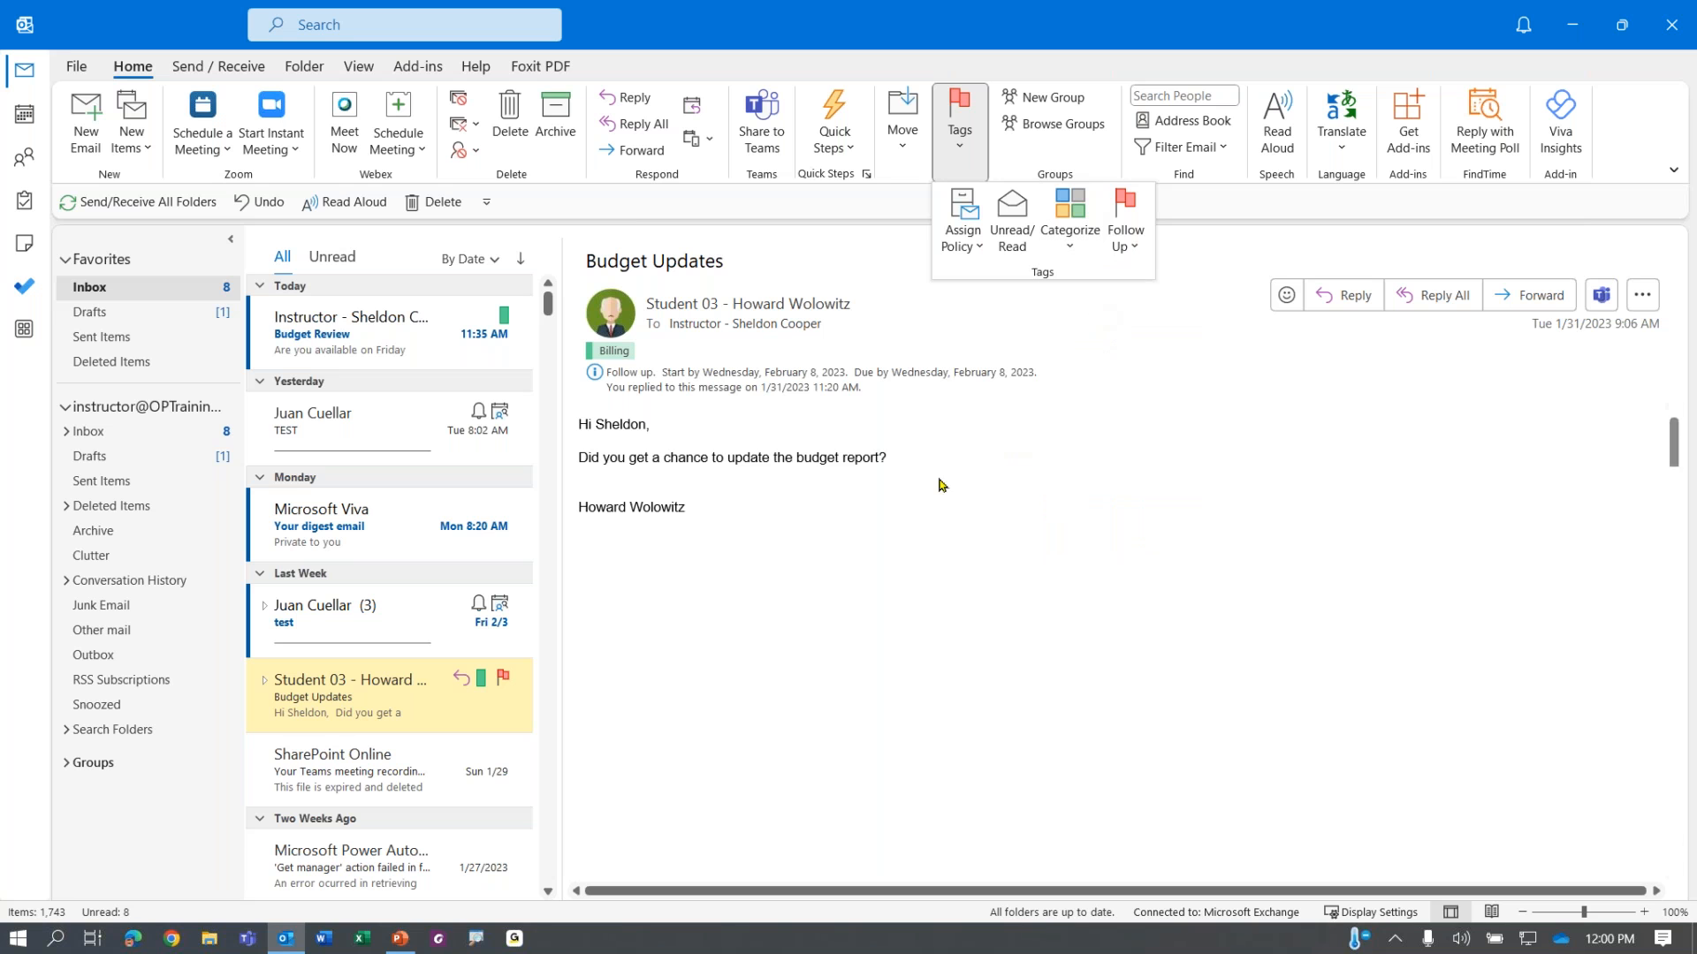
Step: Assign the Fall Conference category to the "Documents: Budget.xlsx - Budget.xlsx" email dated 1/25/2023
scroll(371, 680, "down", 1)
scroll(371, 681, "down", 2)
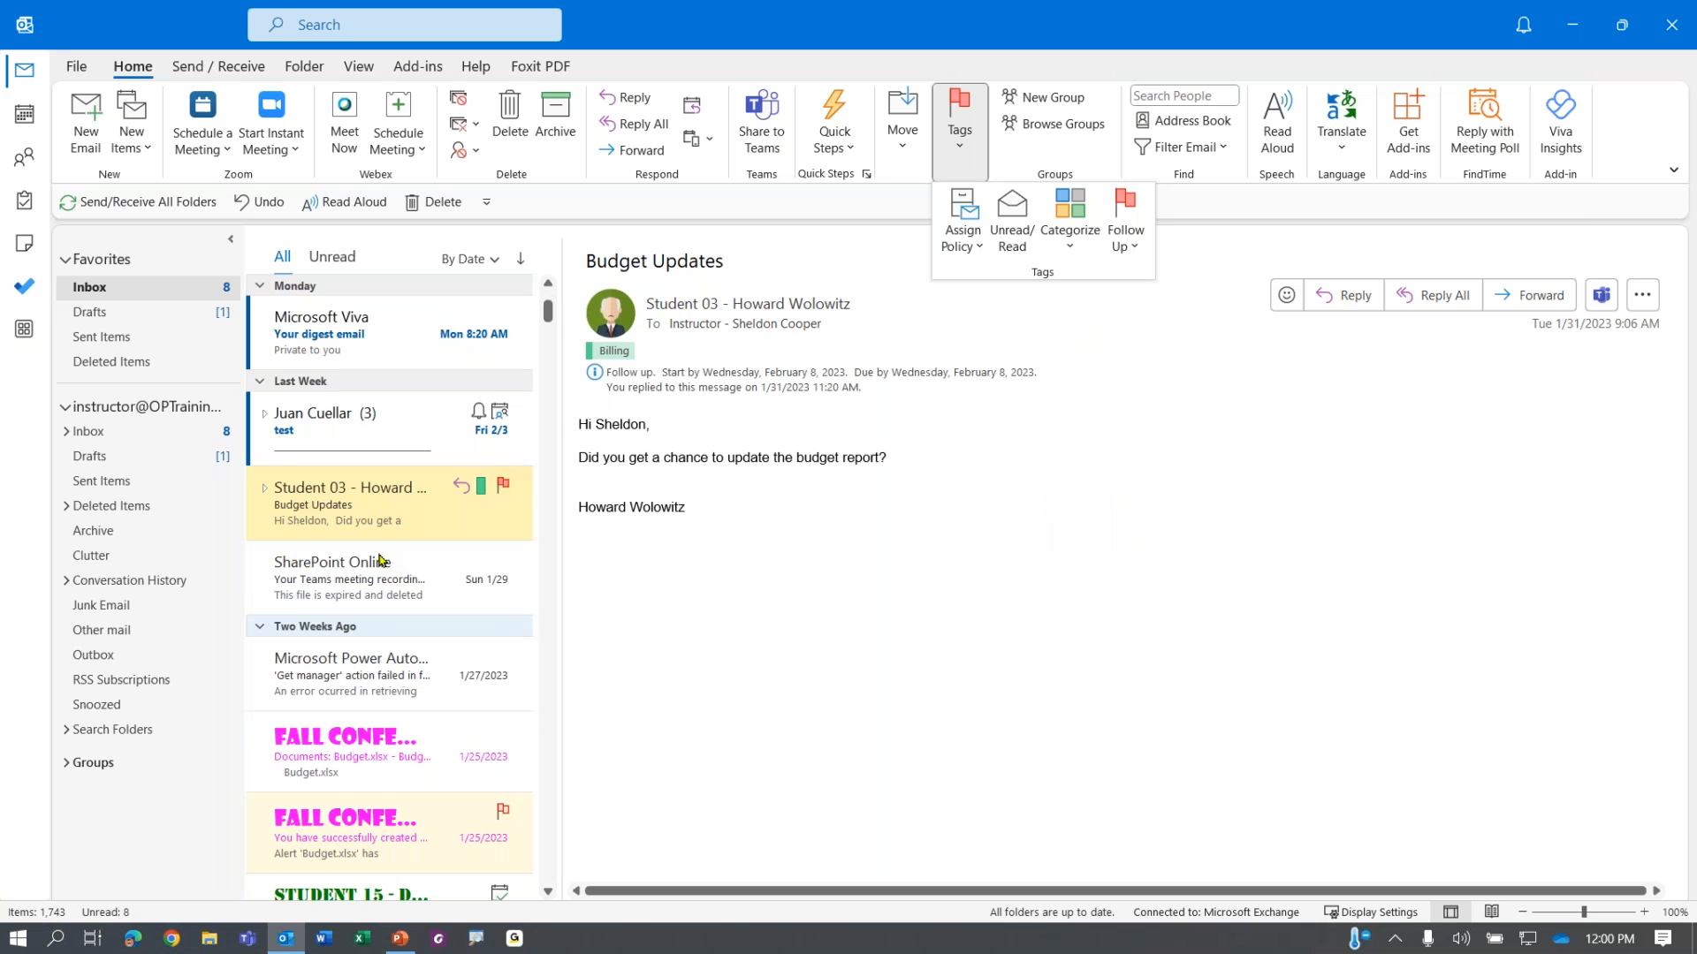
scroll(380, 460, "down", 1)
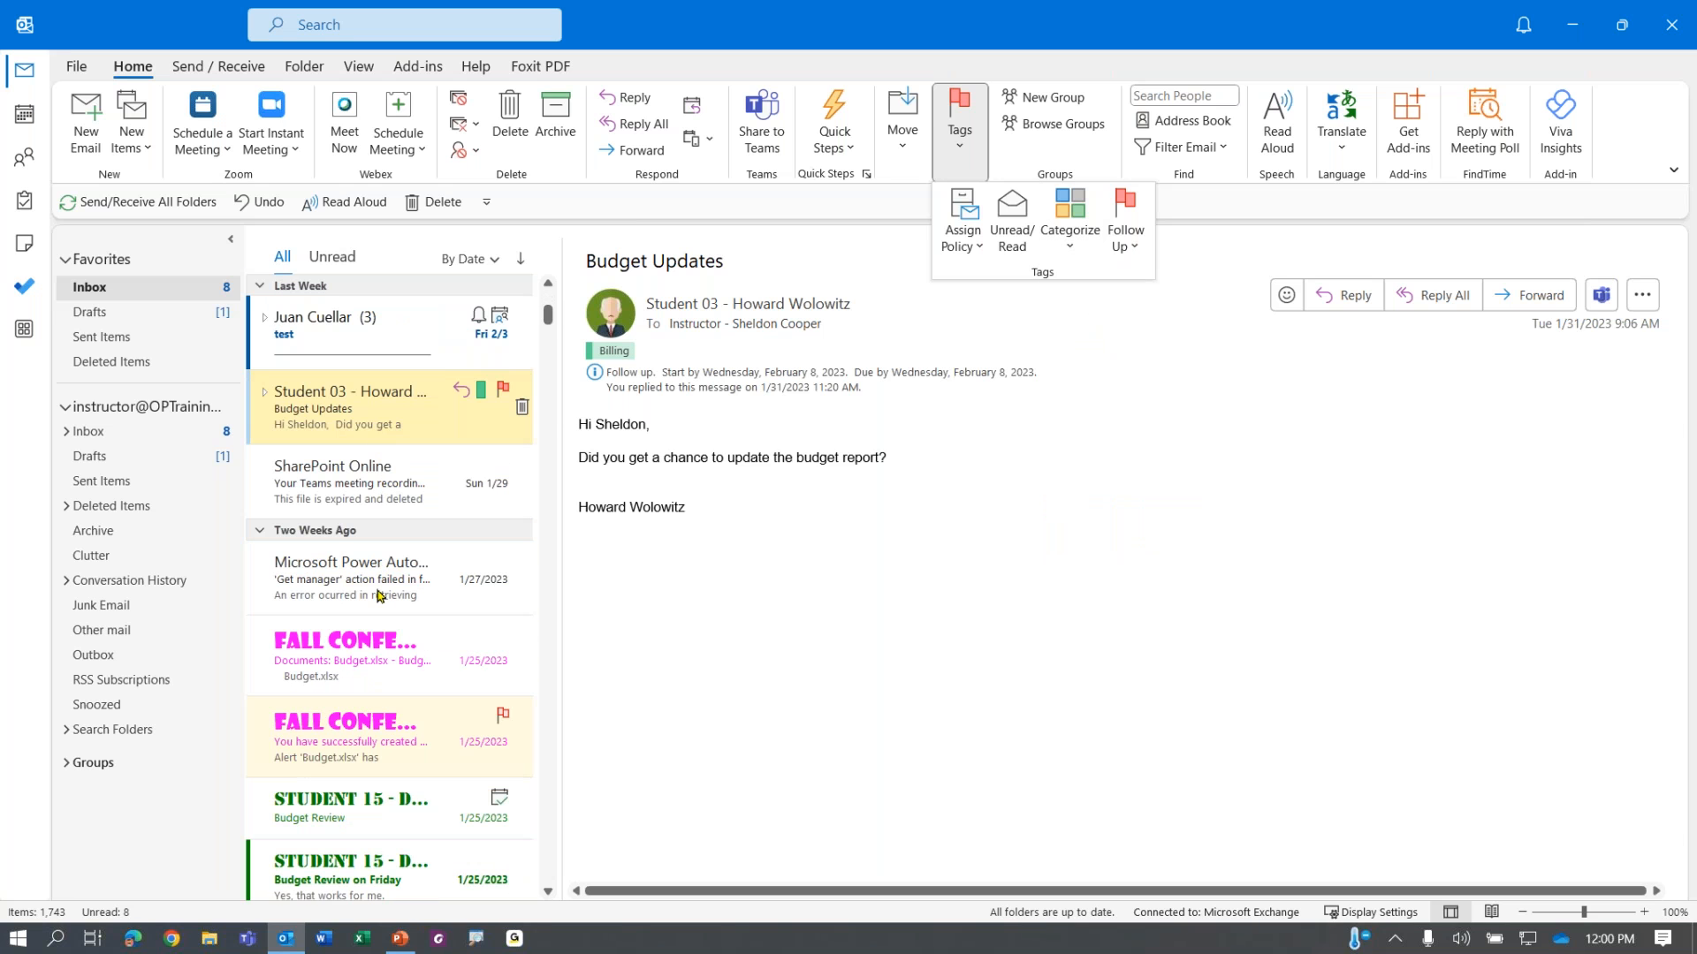
left_click(352, 656)
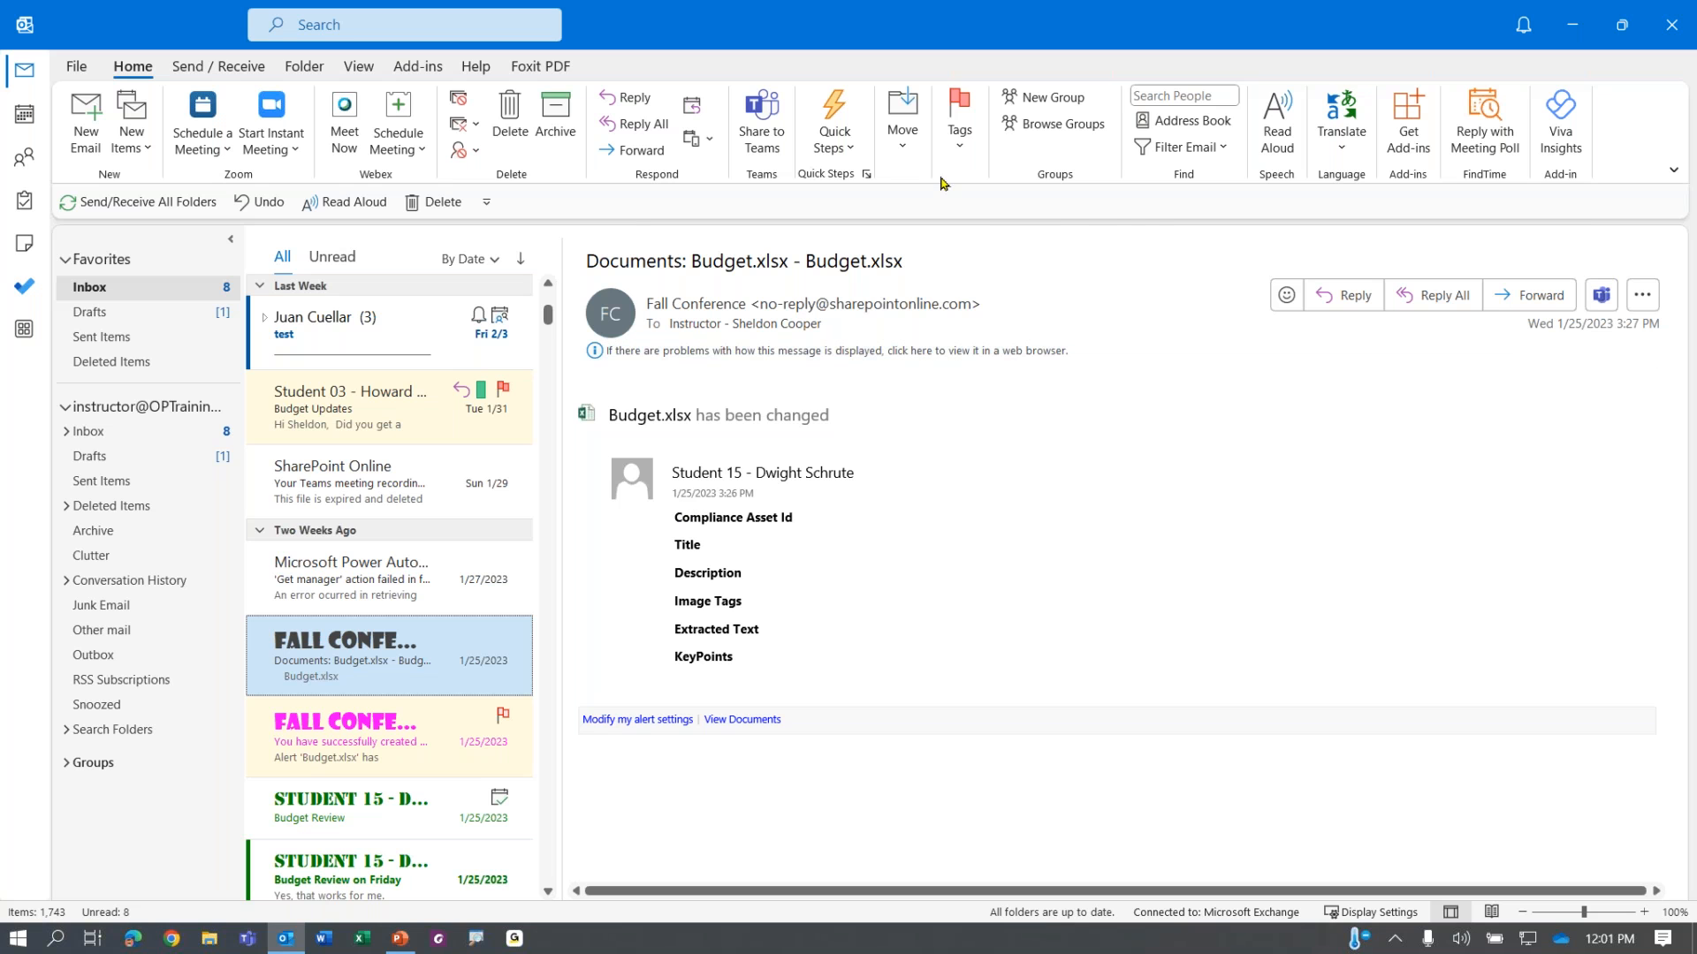
left_click(960, 128)
left_click(1061, 233)
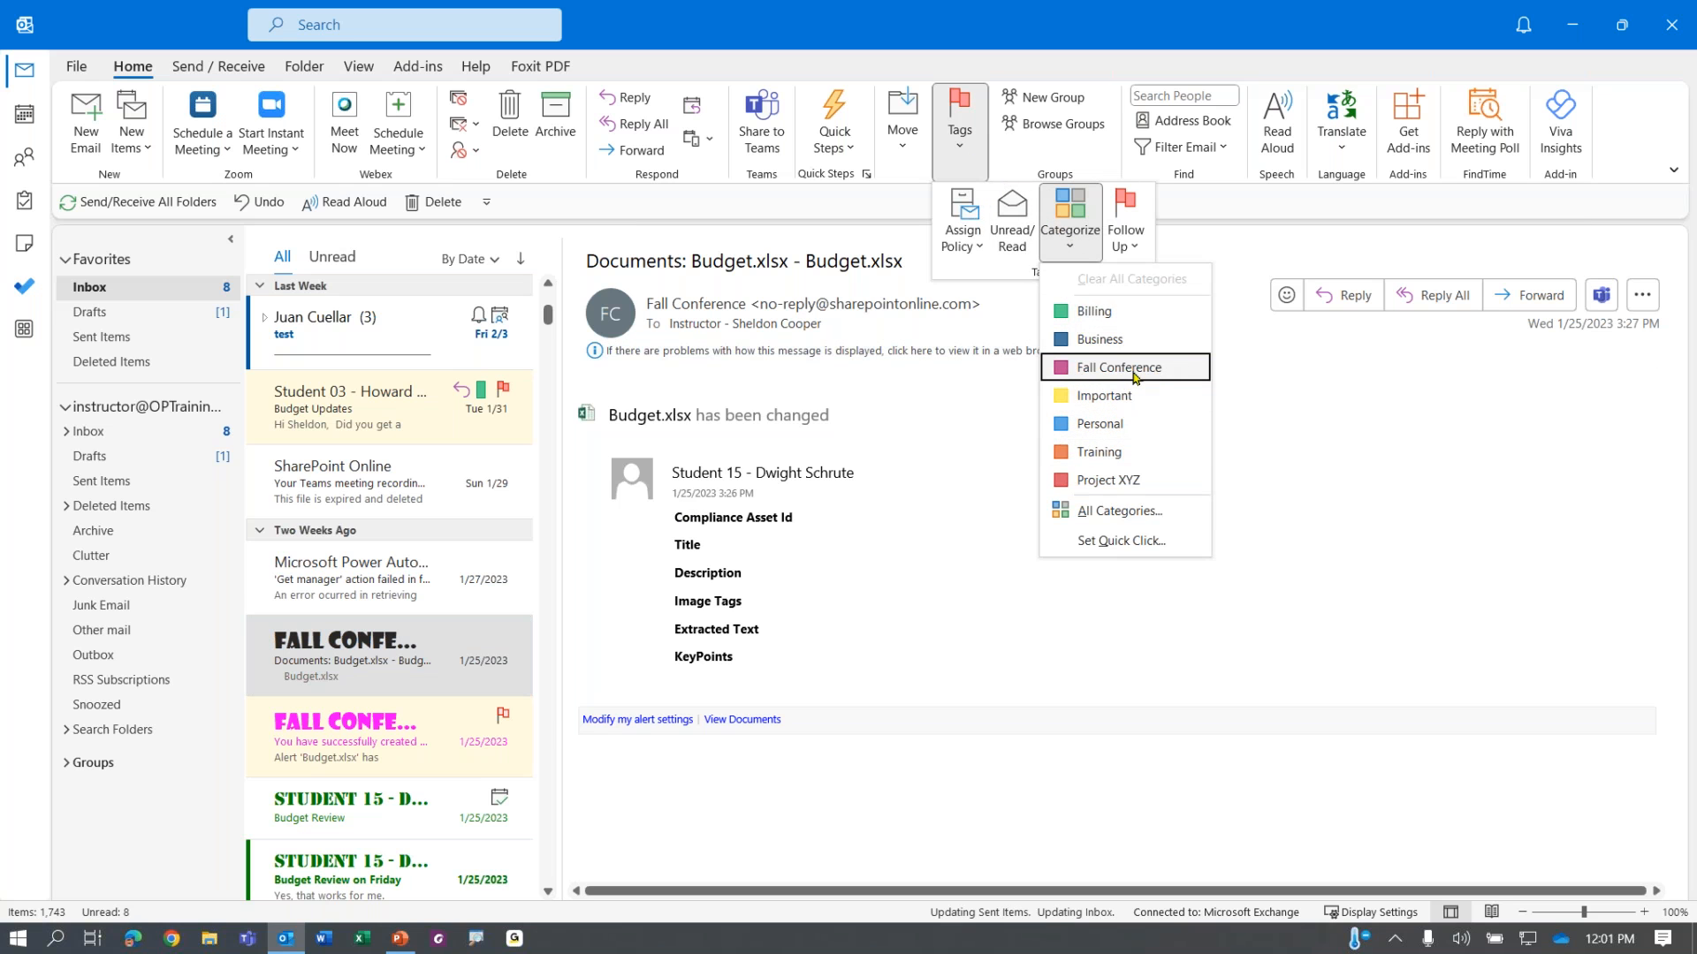
left_click(1067, 369)
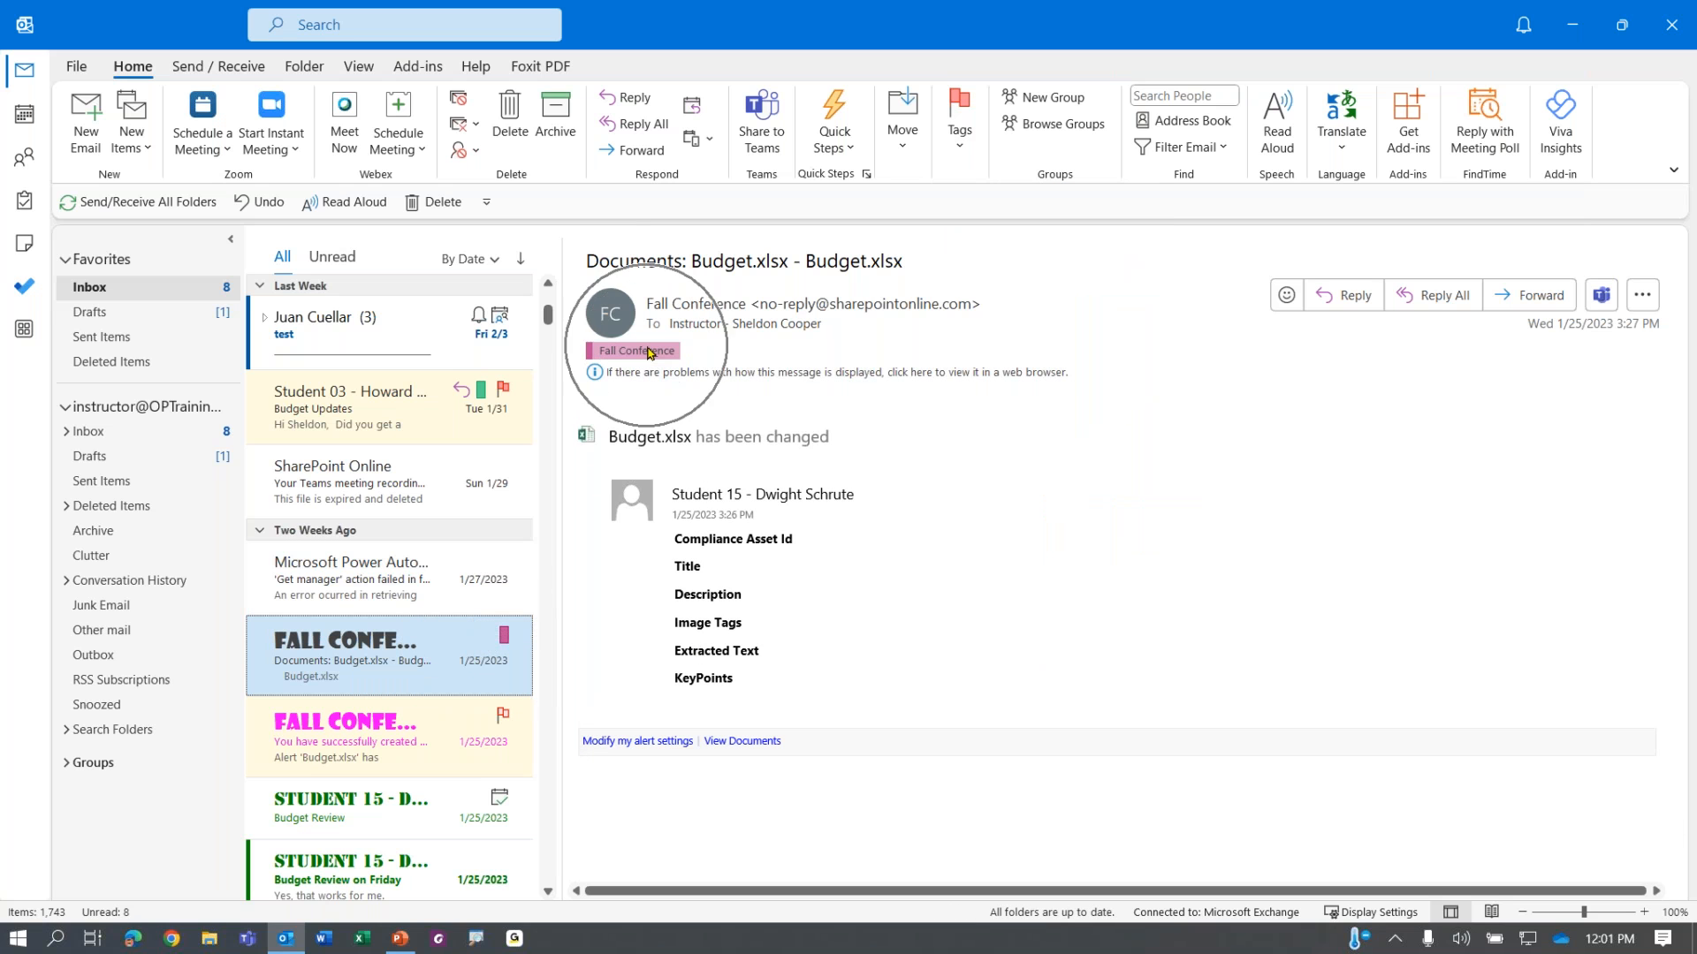
Step: Assign the Important category to the 1/23/2023 email about the shared "Specs" folder
scroll(343, 399, "down", 3)
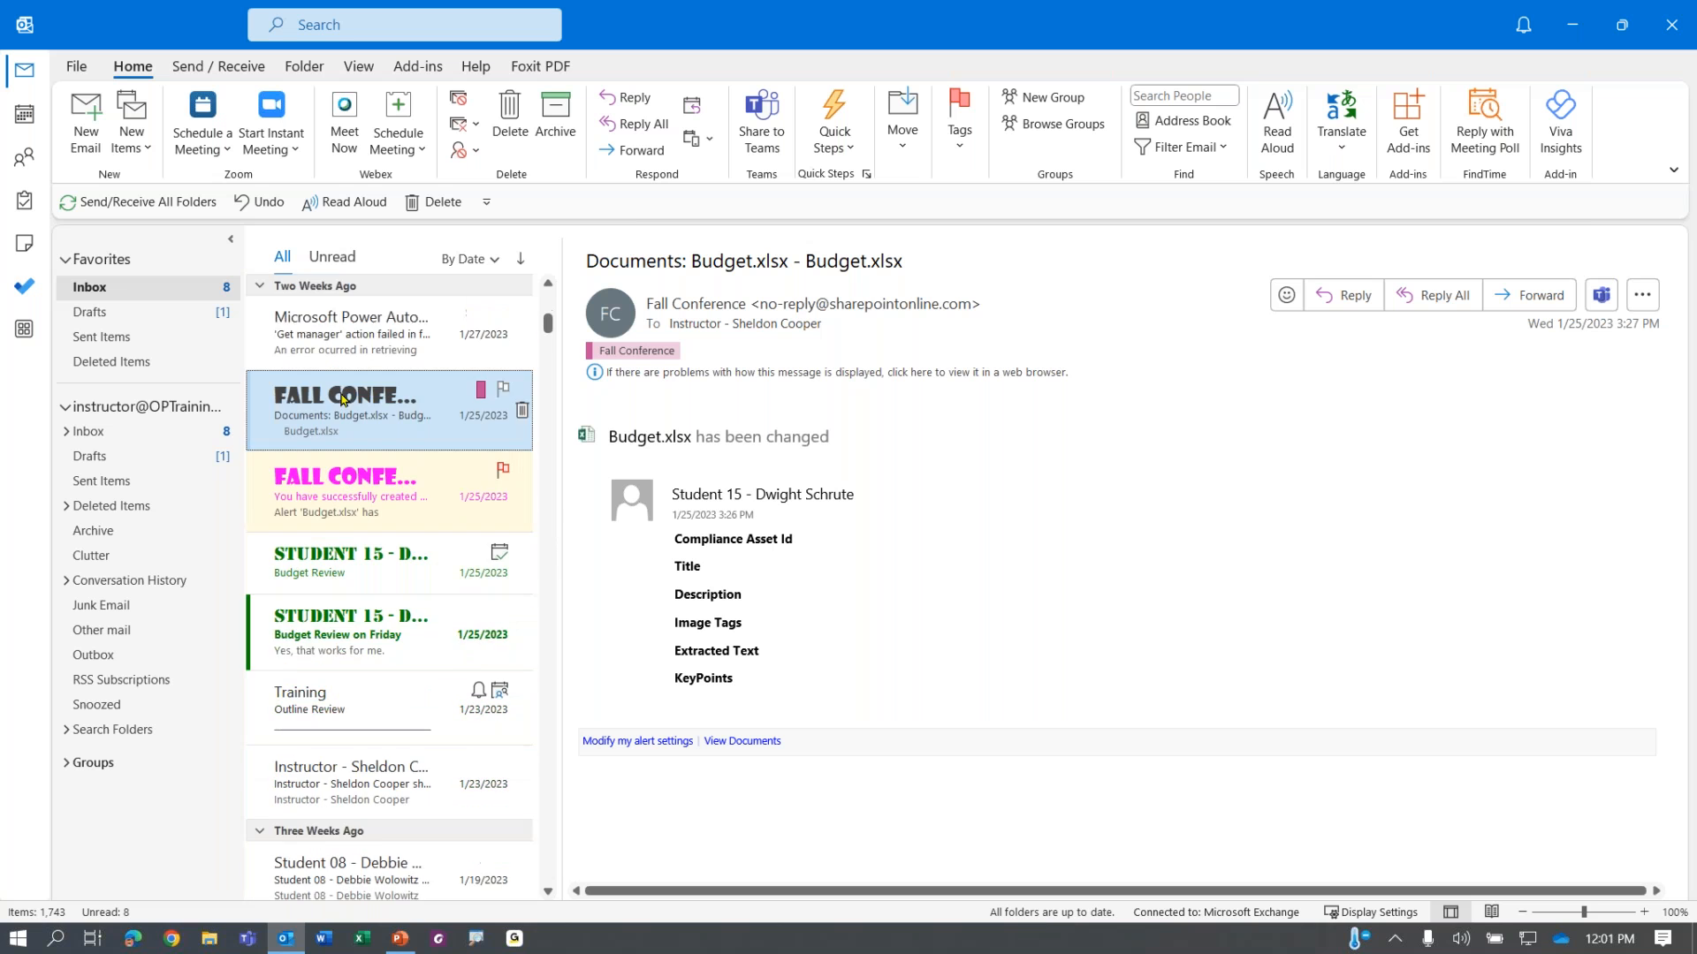
scroll(394, 618, "down", 2)
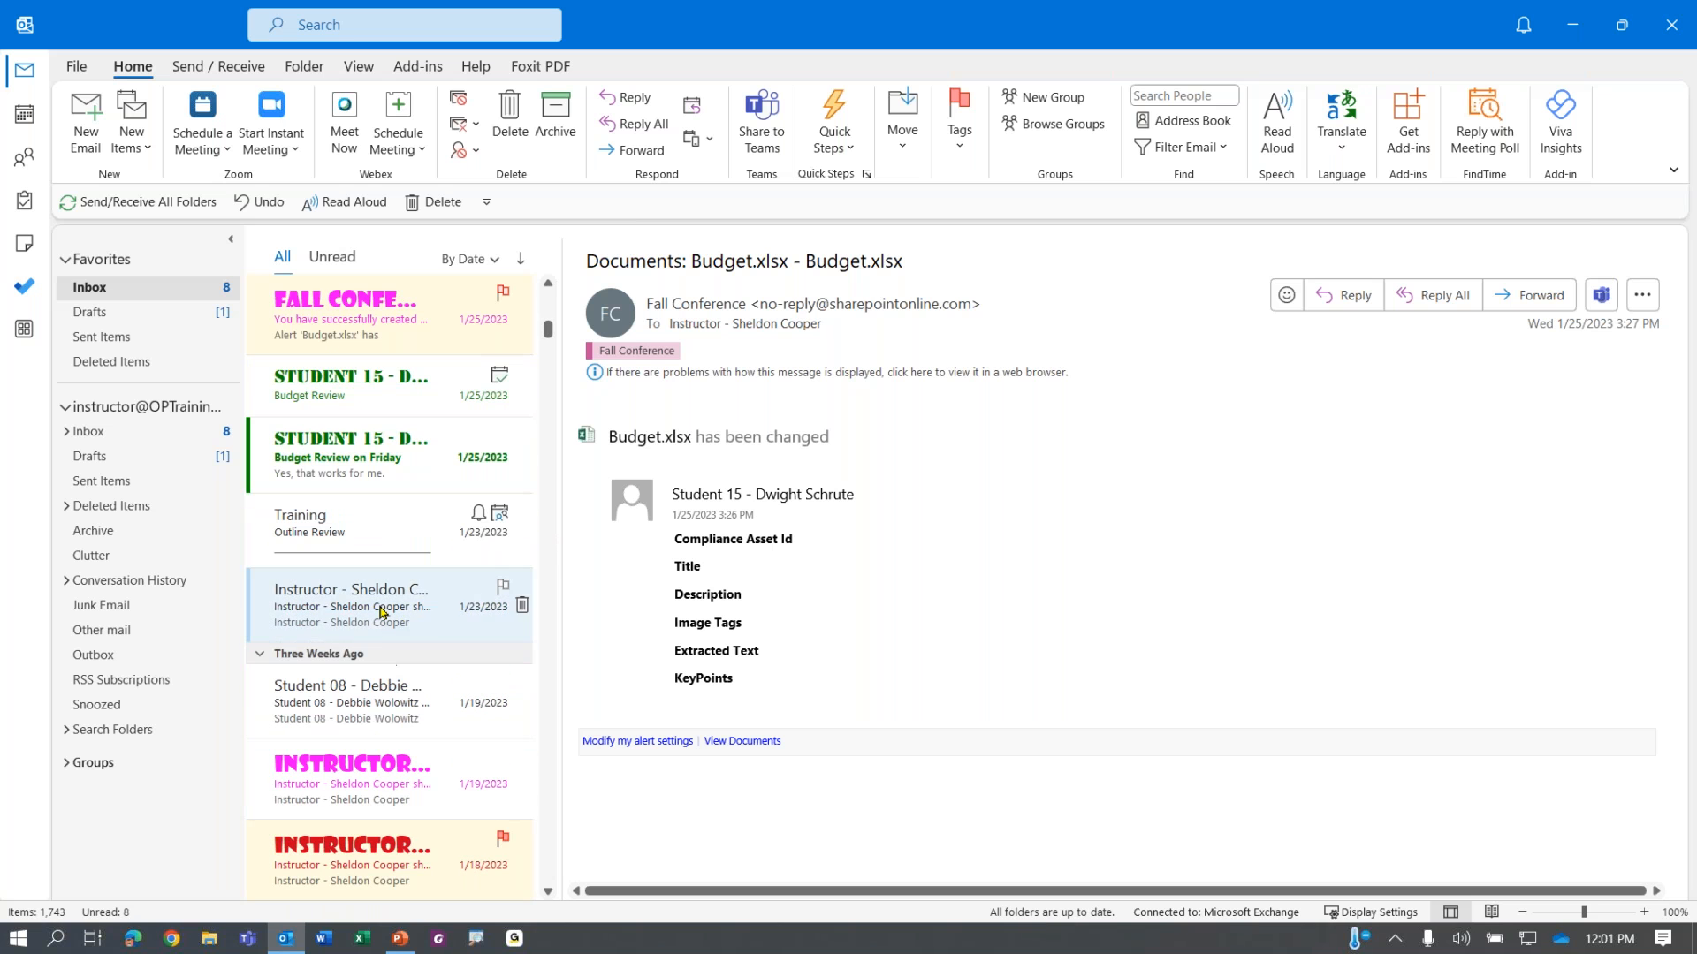
left_click(382, 612)
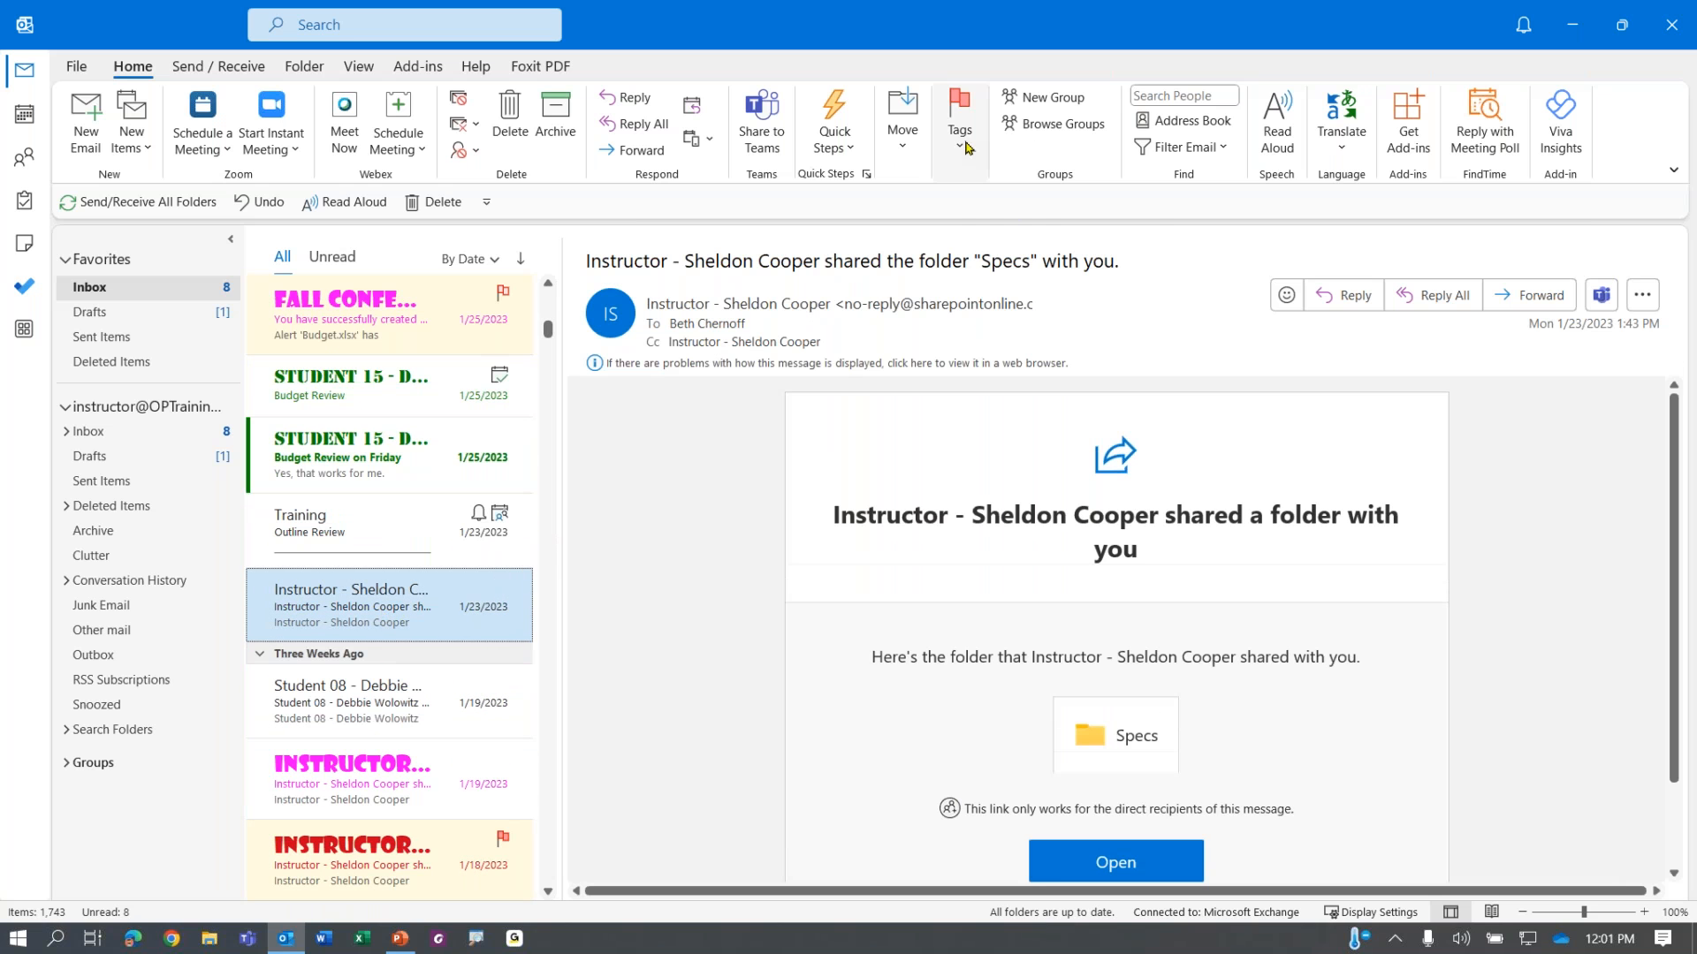
left_click(965, 142)
left_click(1069, 220)
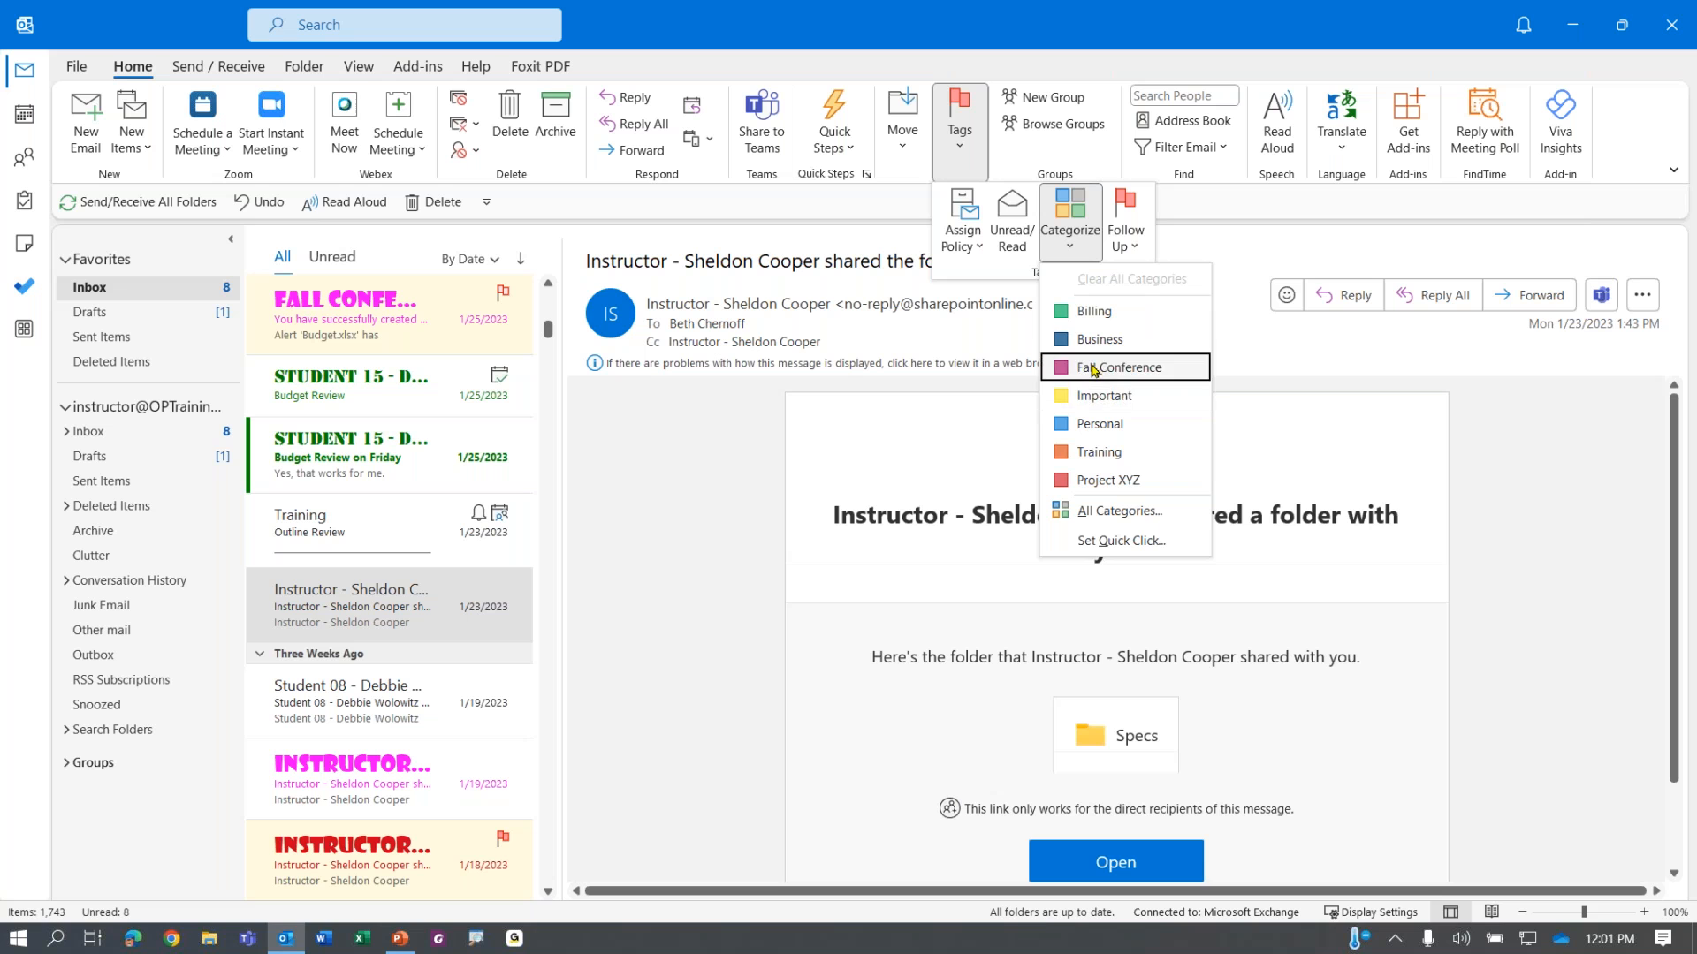
left_click(1077, 397)
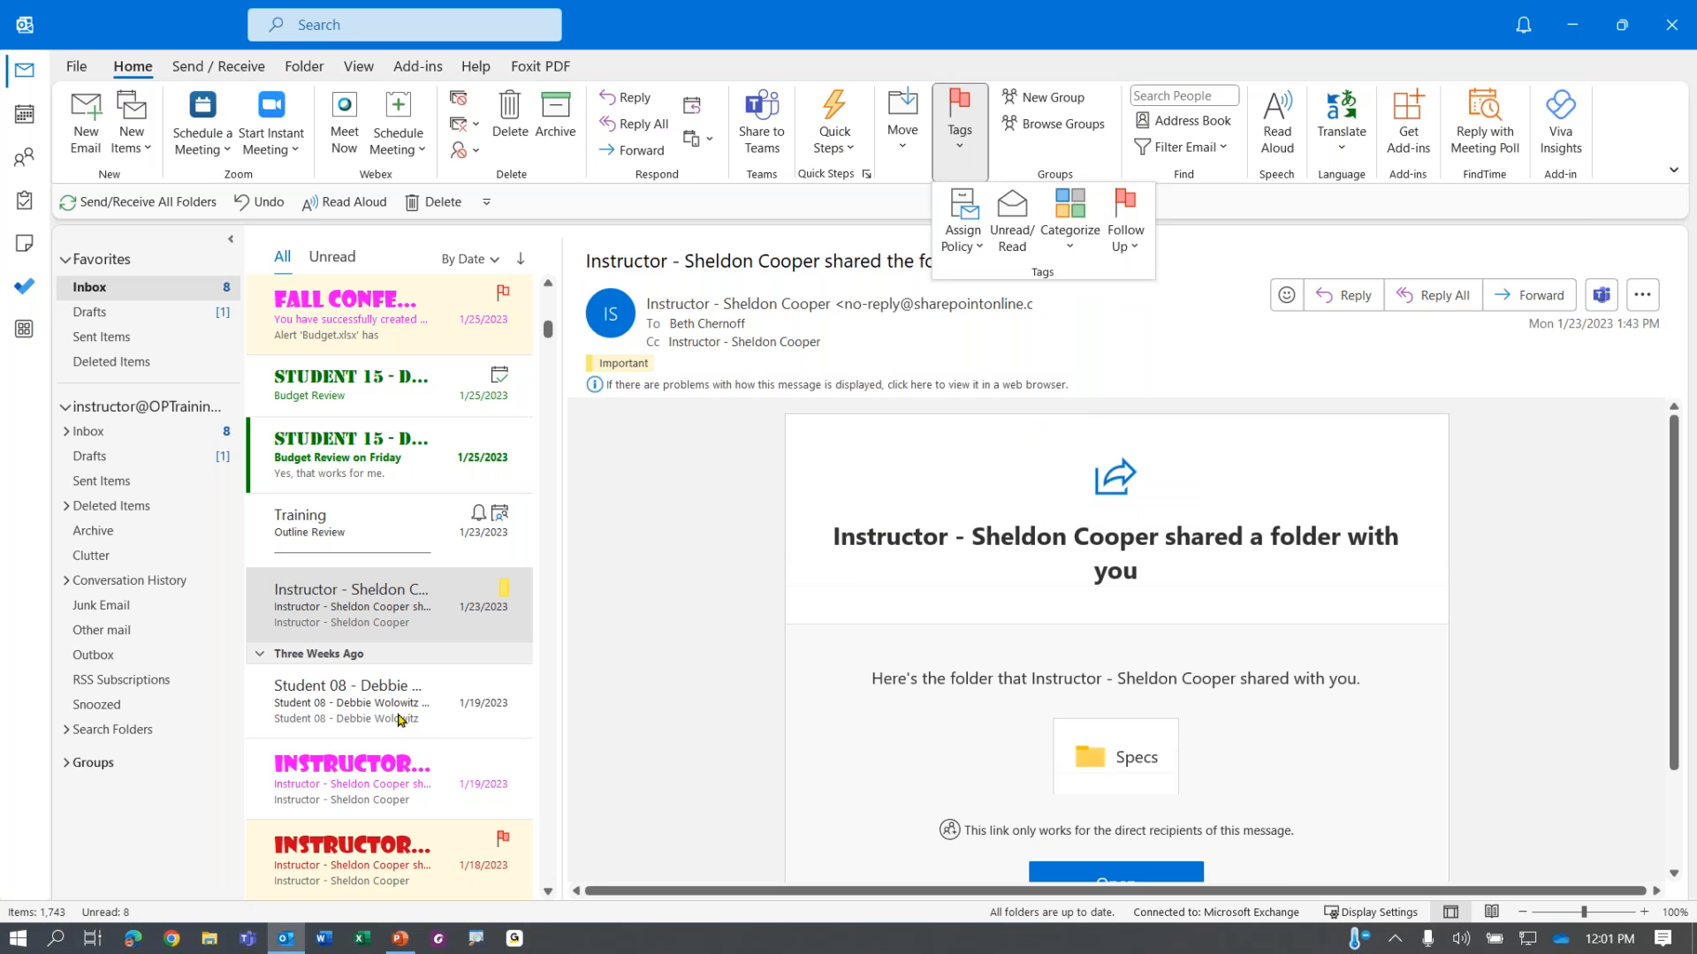
Step: Select the Instructor emails of 1/19/2023 and 1/18/2023 plus the Microsoft Teams email of 1/5/2023, and assign them all the Fall Conference category
scroll(393, 689, "down", 5)
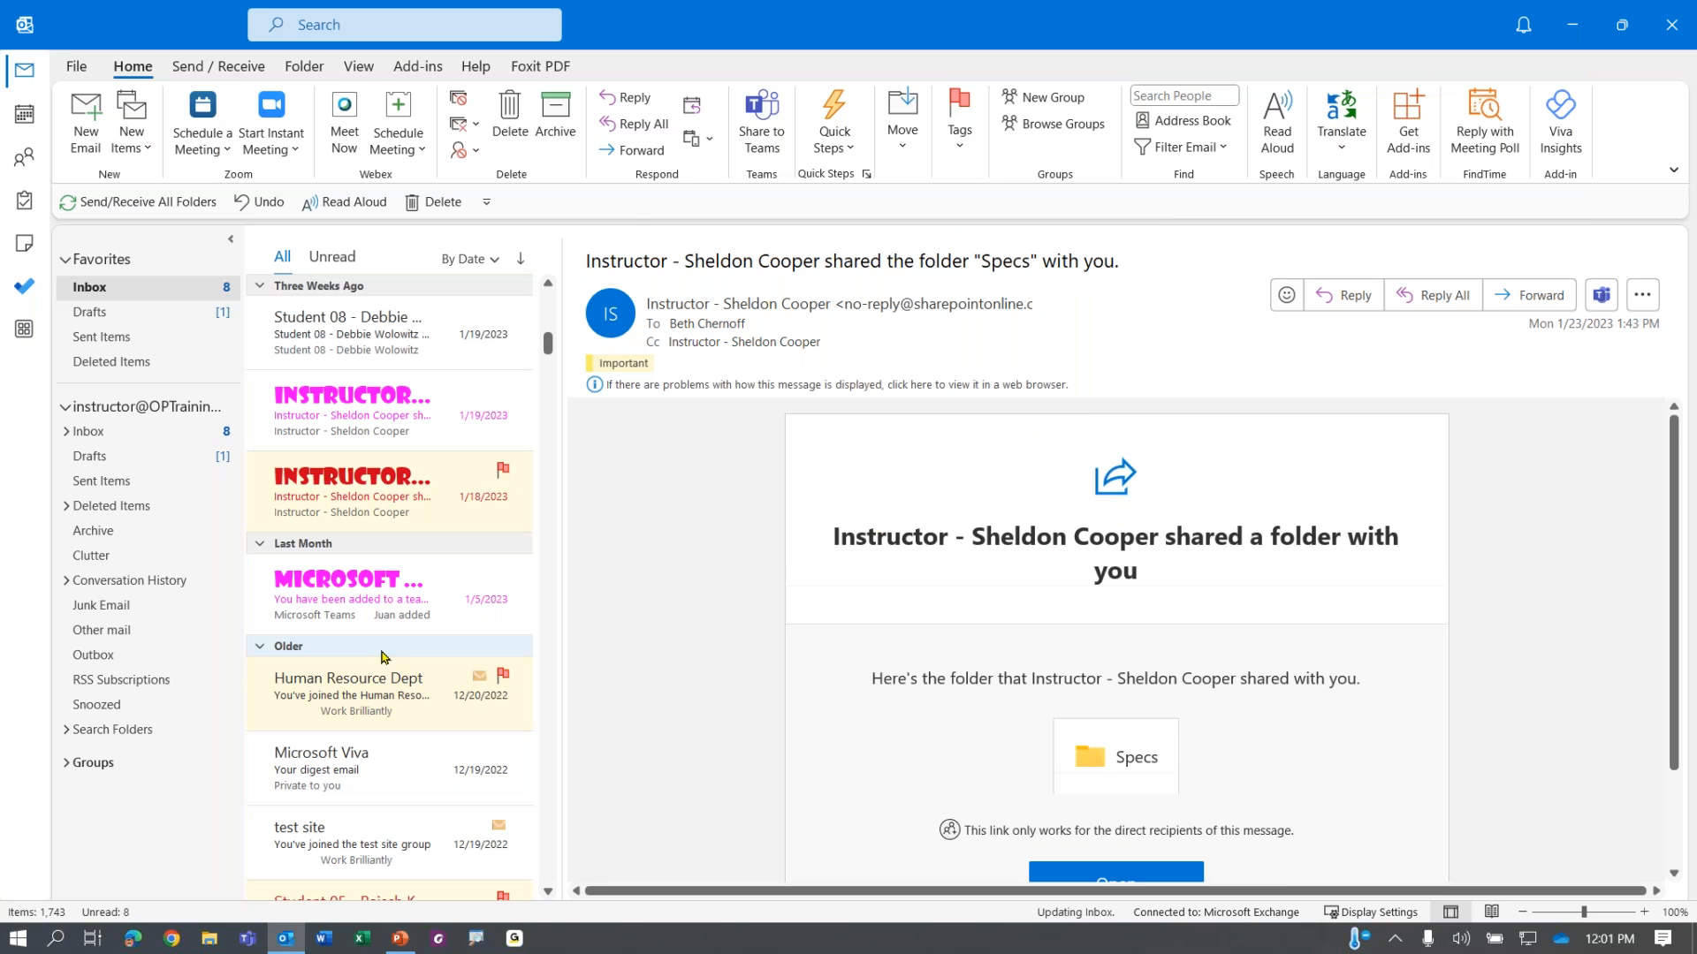
left_click(349, 332)
left_click(351, 417)
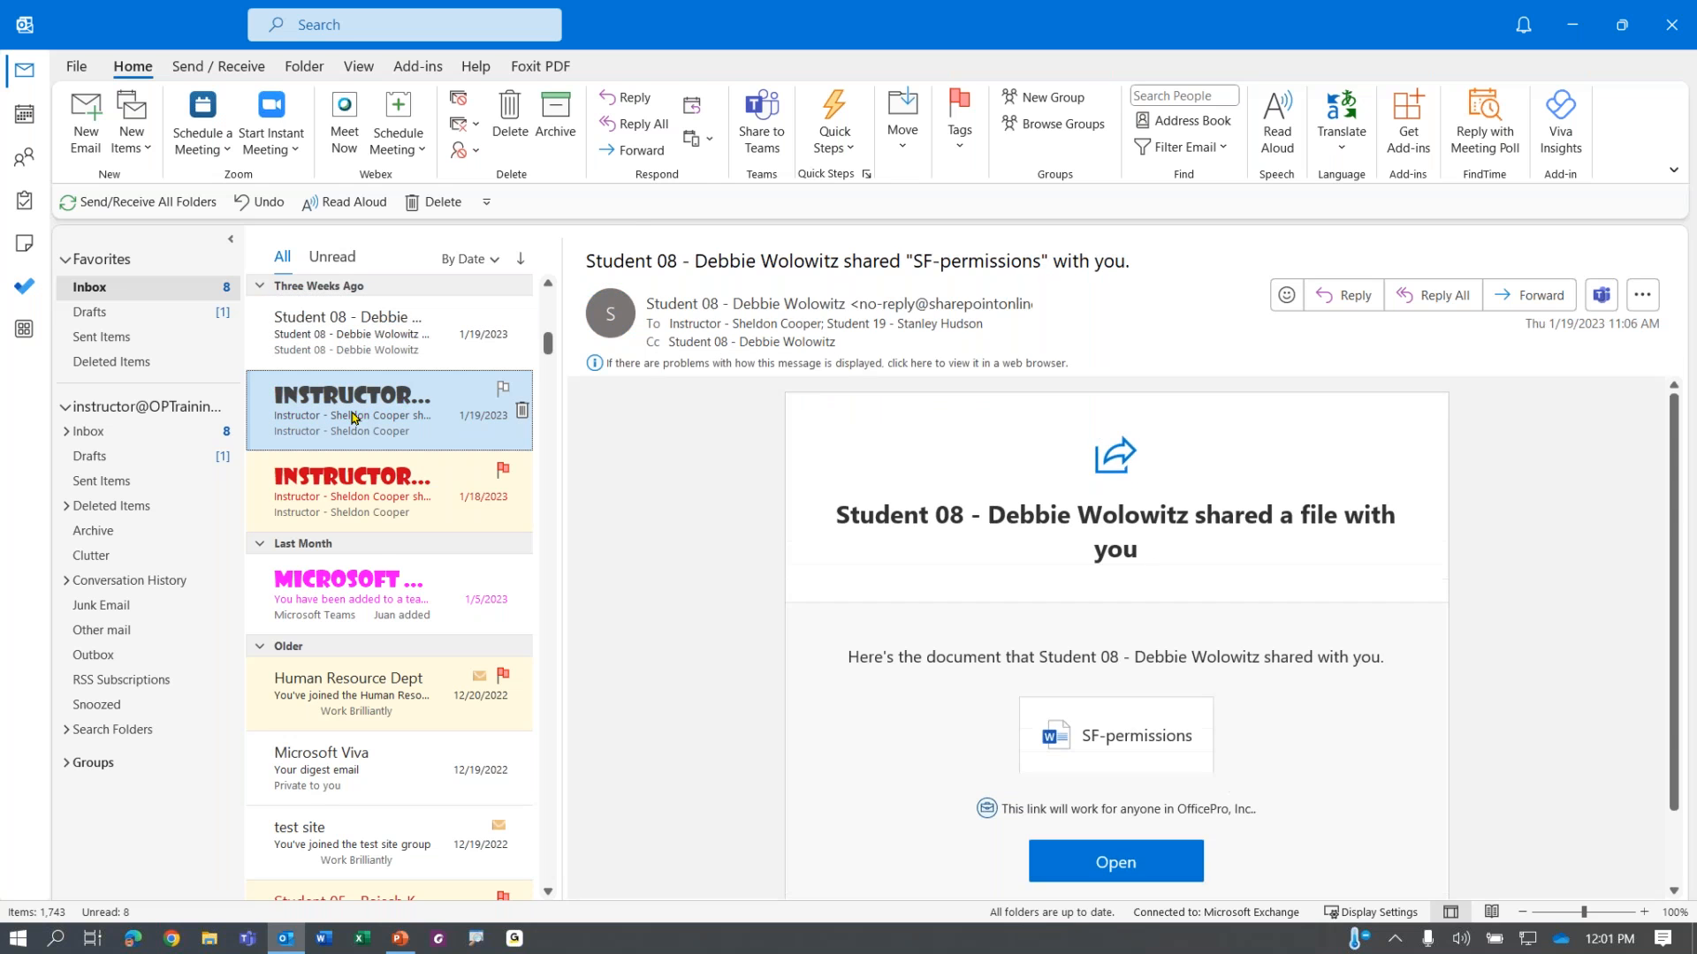
left_click(415, 603, "ctrl")
left_click(360, 492, "ctrl")
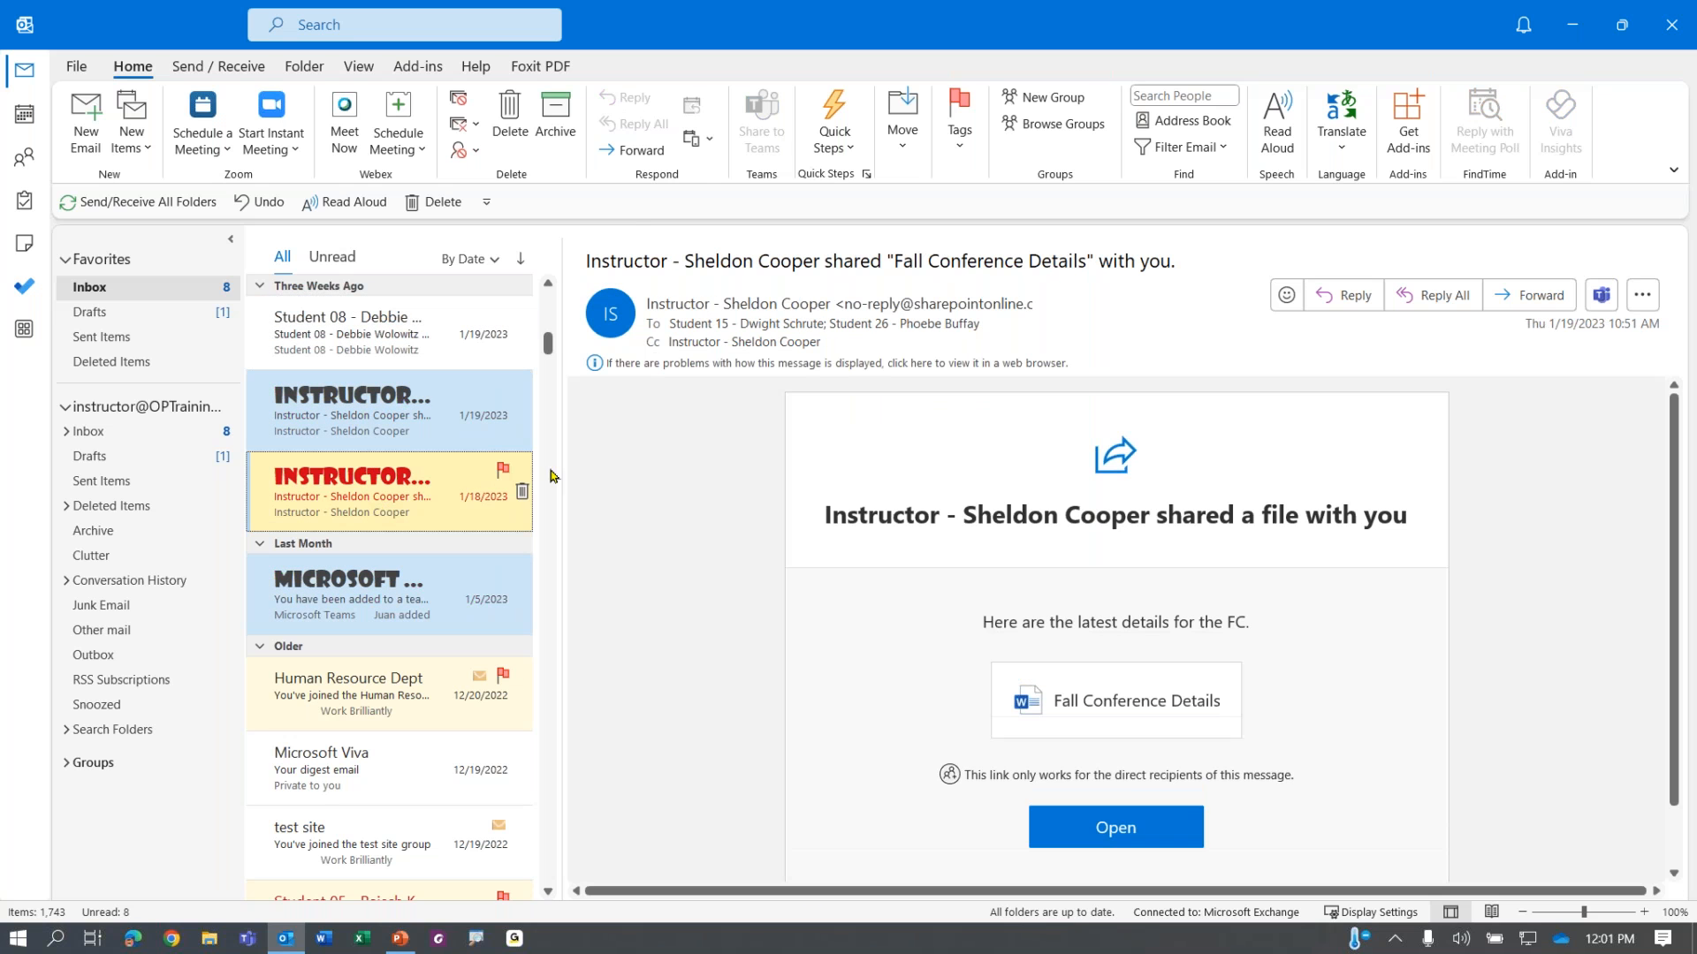
left_click(960, 124)
left_click(1070, 226)
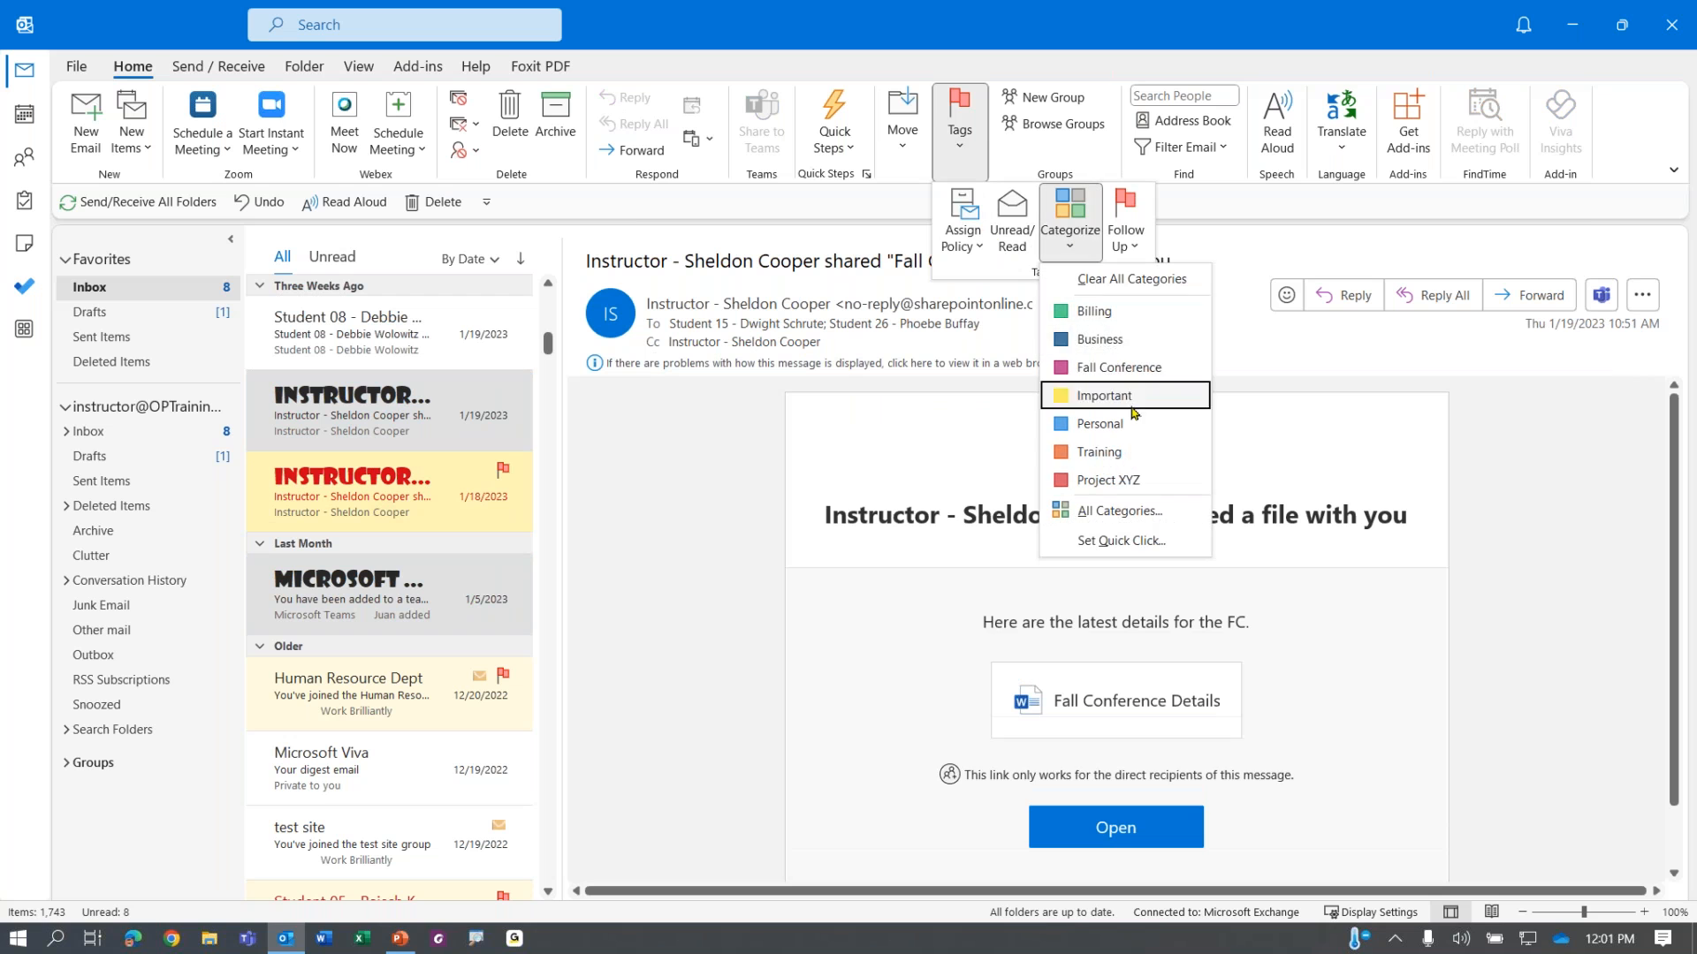
left_click(1115, 367)
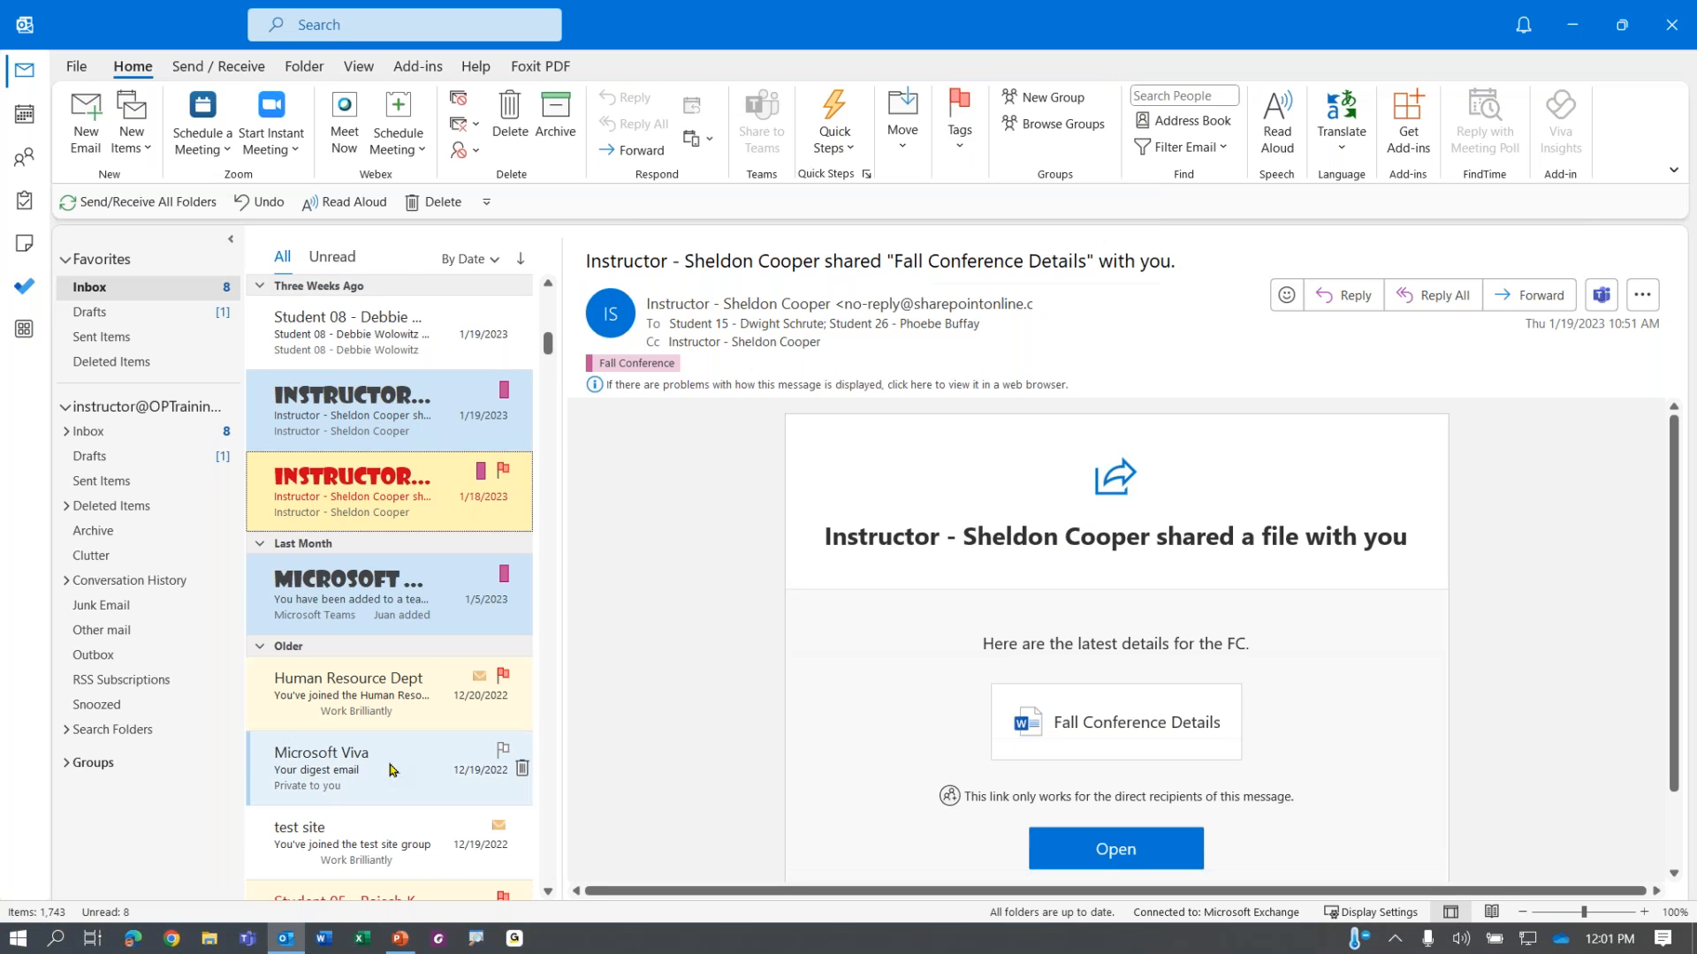
Step: Assign the Business category to the 12/9/2022 email inviting collaboration on the Human Resources -05 June site
scroll(391, 770, "down", 5)
left_click(359, 475)
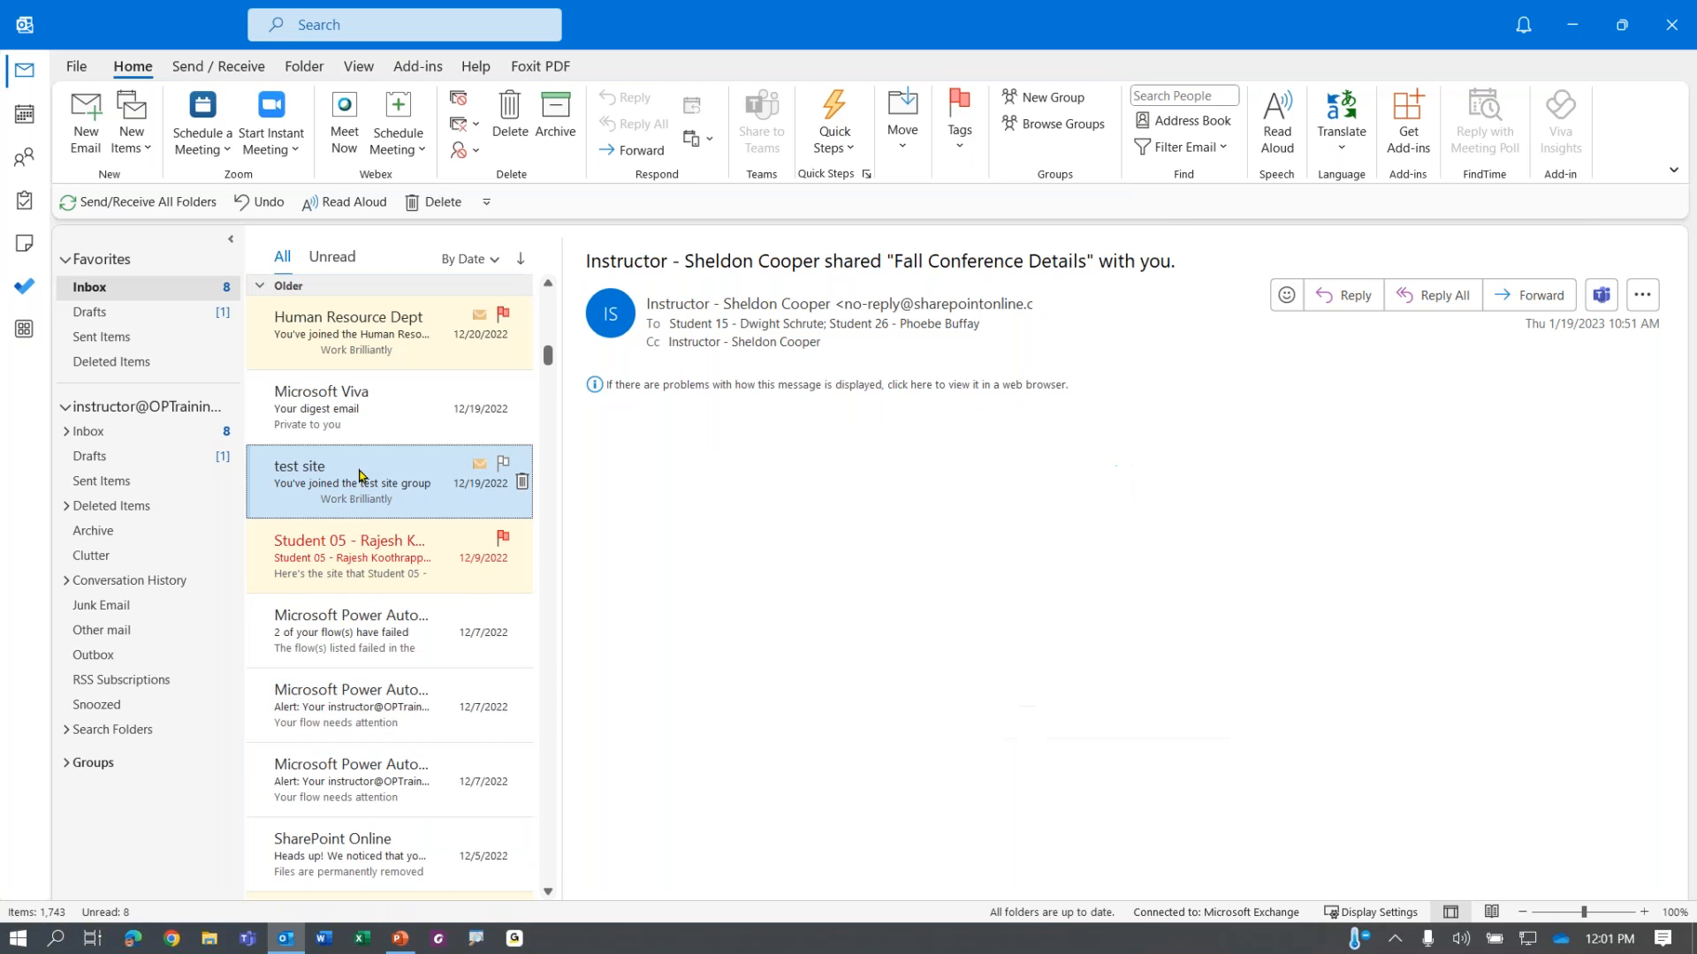
left_click(352, 557)
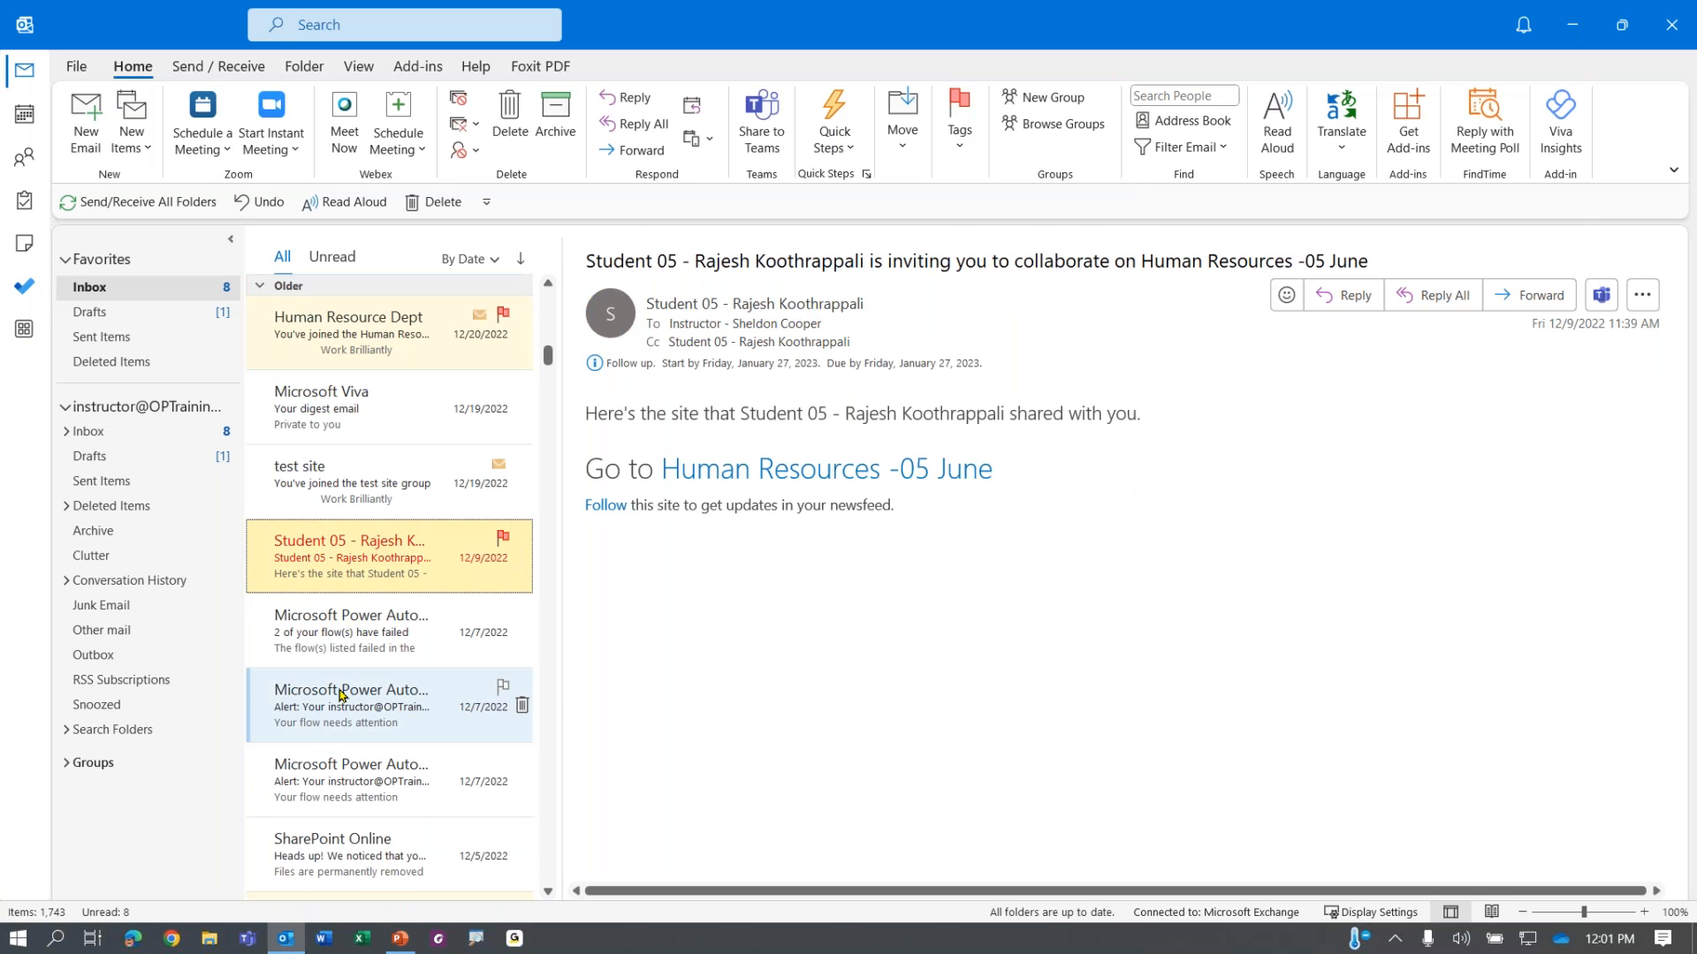
left_click(959, 124)
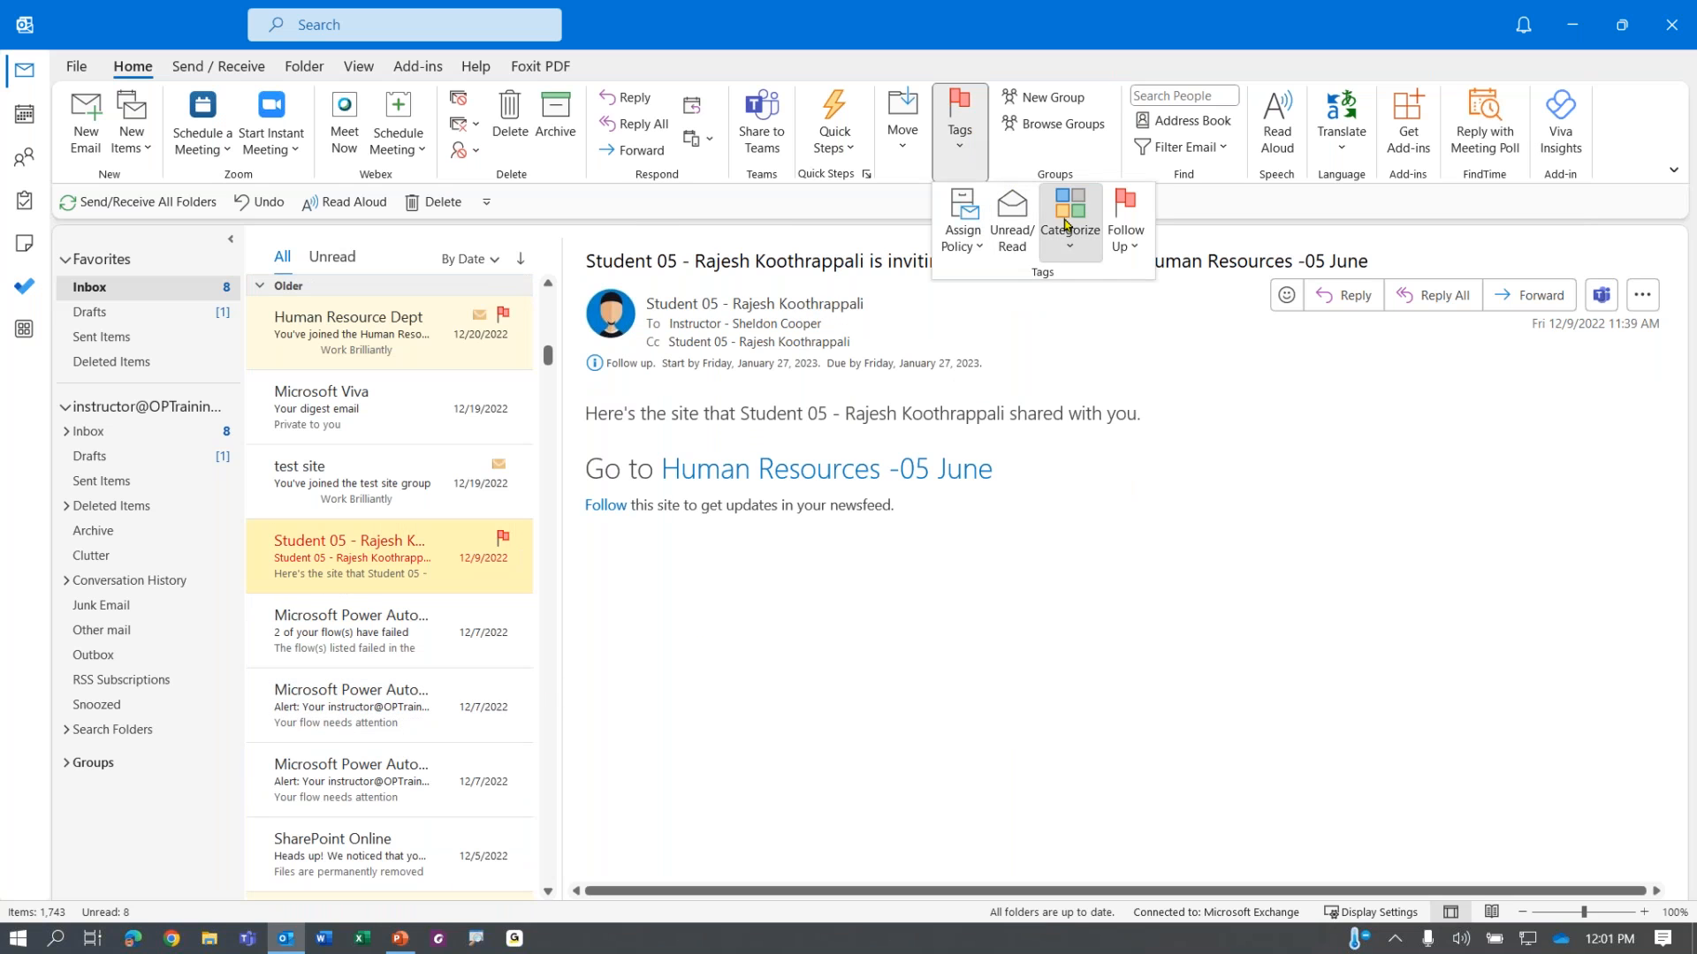
left_click(1065, 224)
left_click(1140, 334)
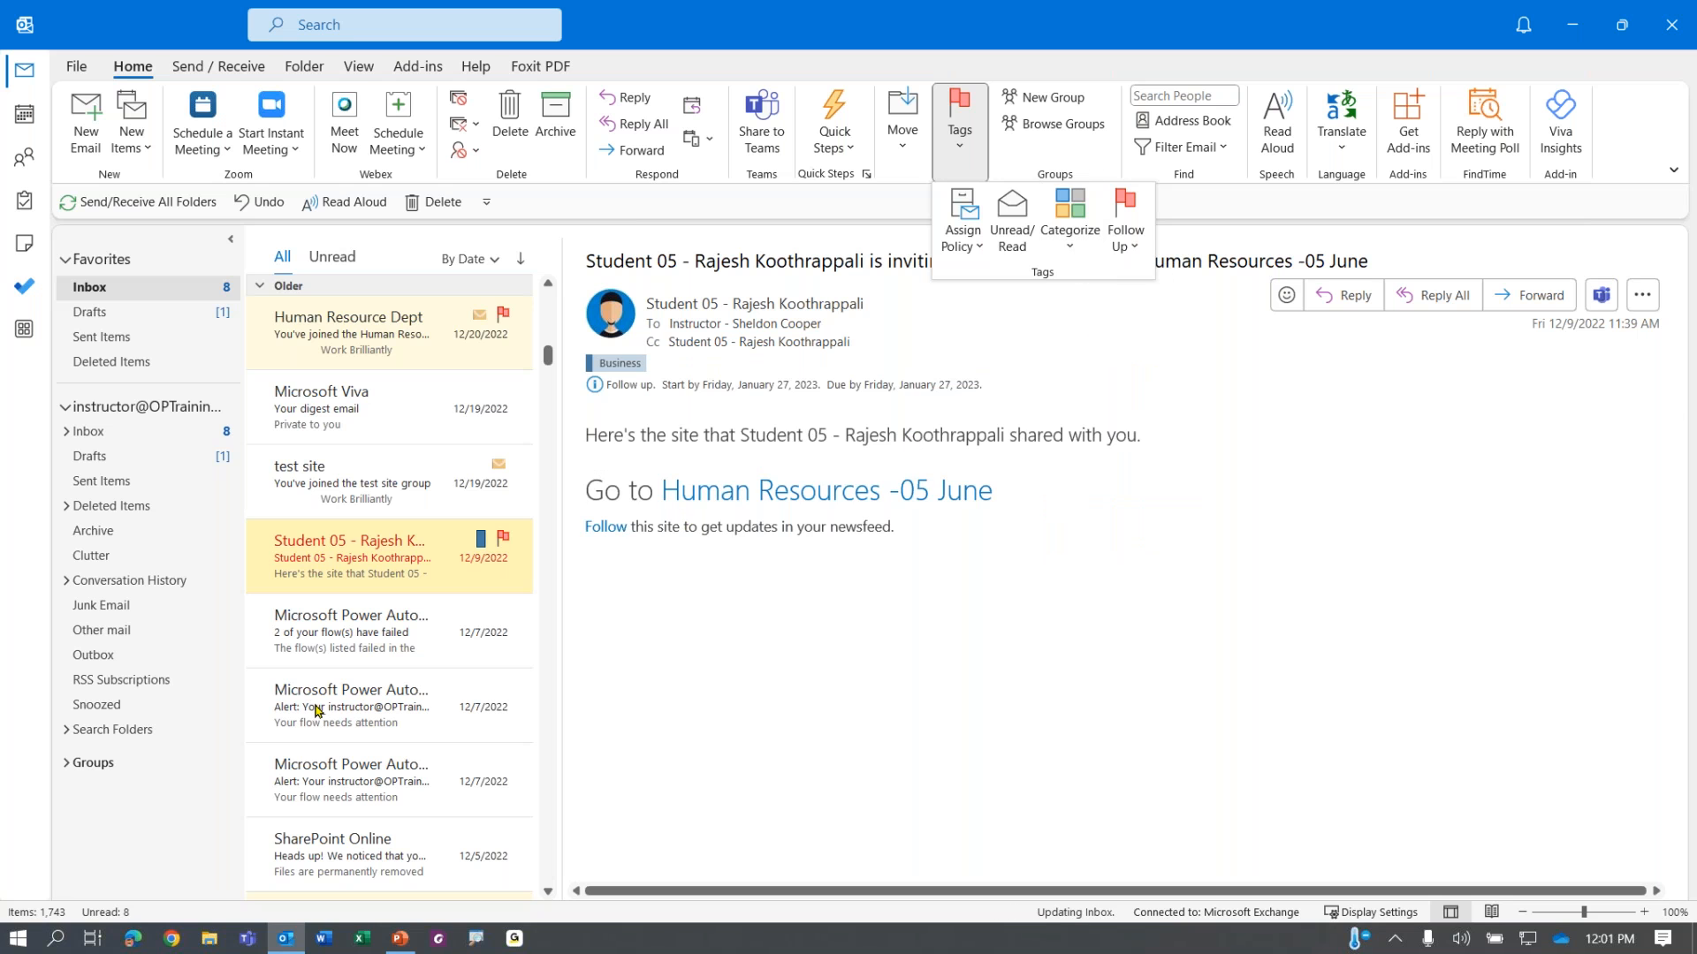
Step: Assign the Billing category to the accepted "Budget Review" meeting response dated 11/30/2022
scroll(319, 698, "down", 5)
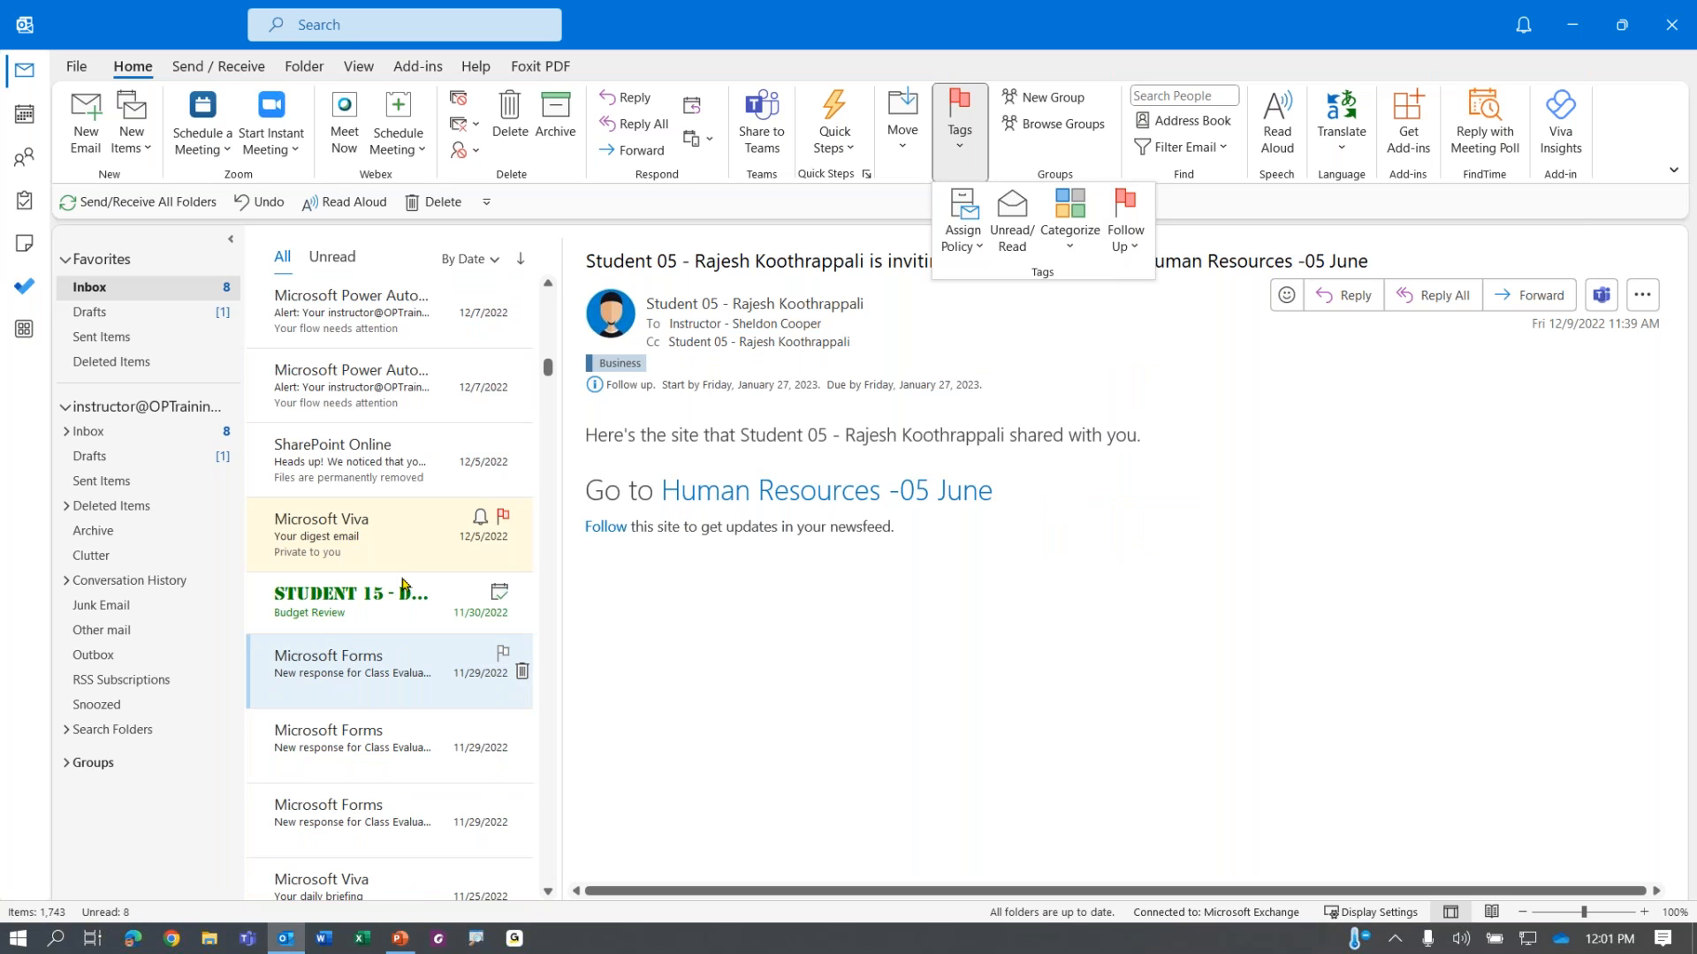
left_click(390, 600)
left_click(372, 600)
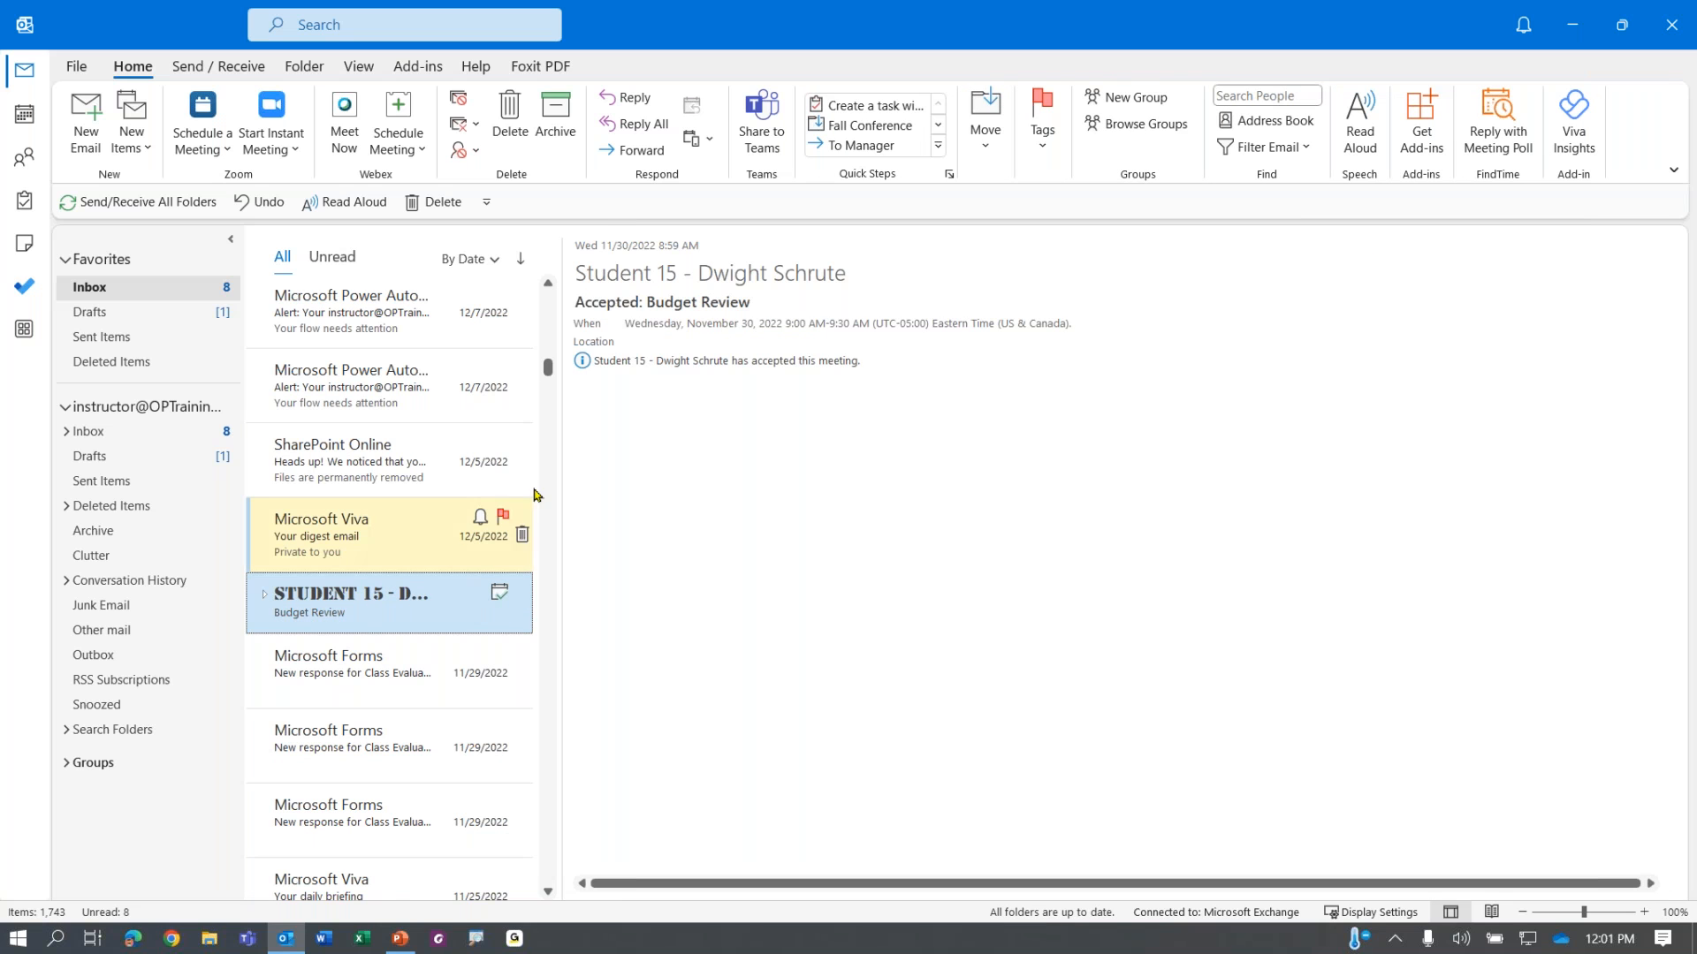
left_click_drag(652, 301, 777, 301)
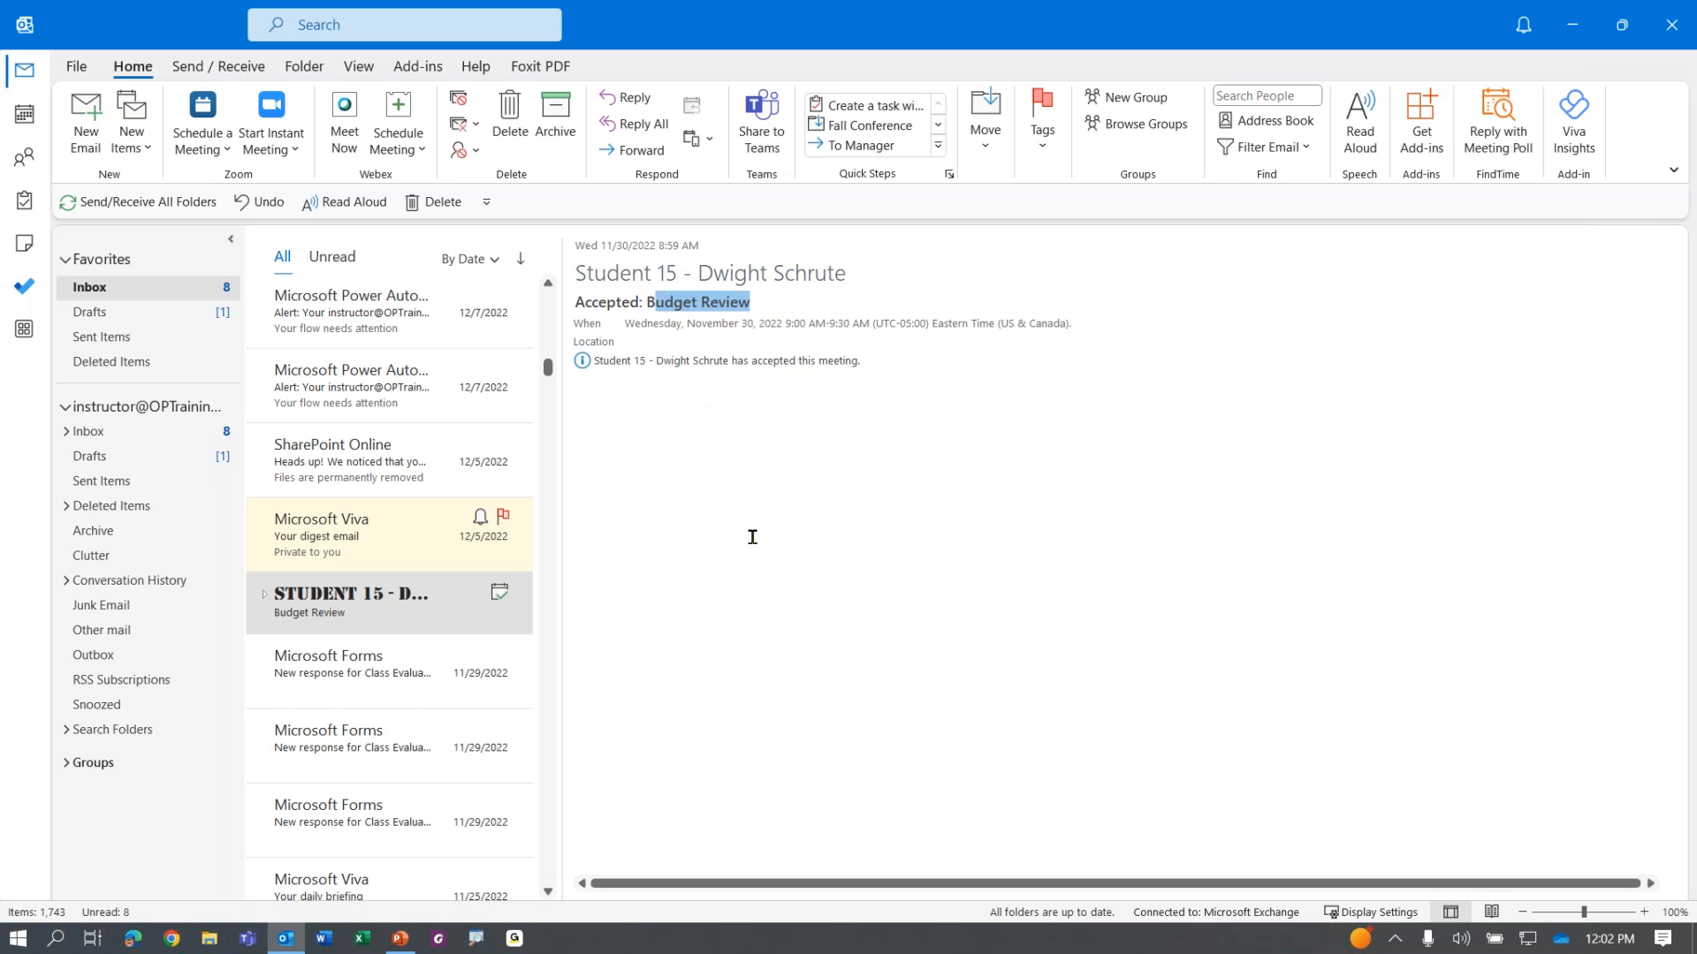
left_click(756, 569)
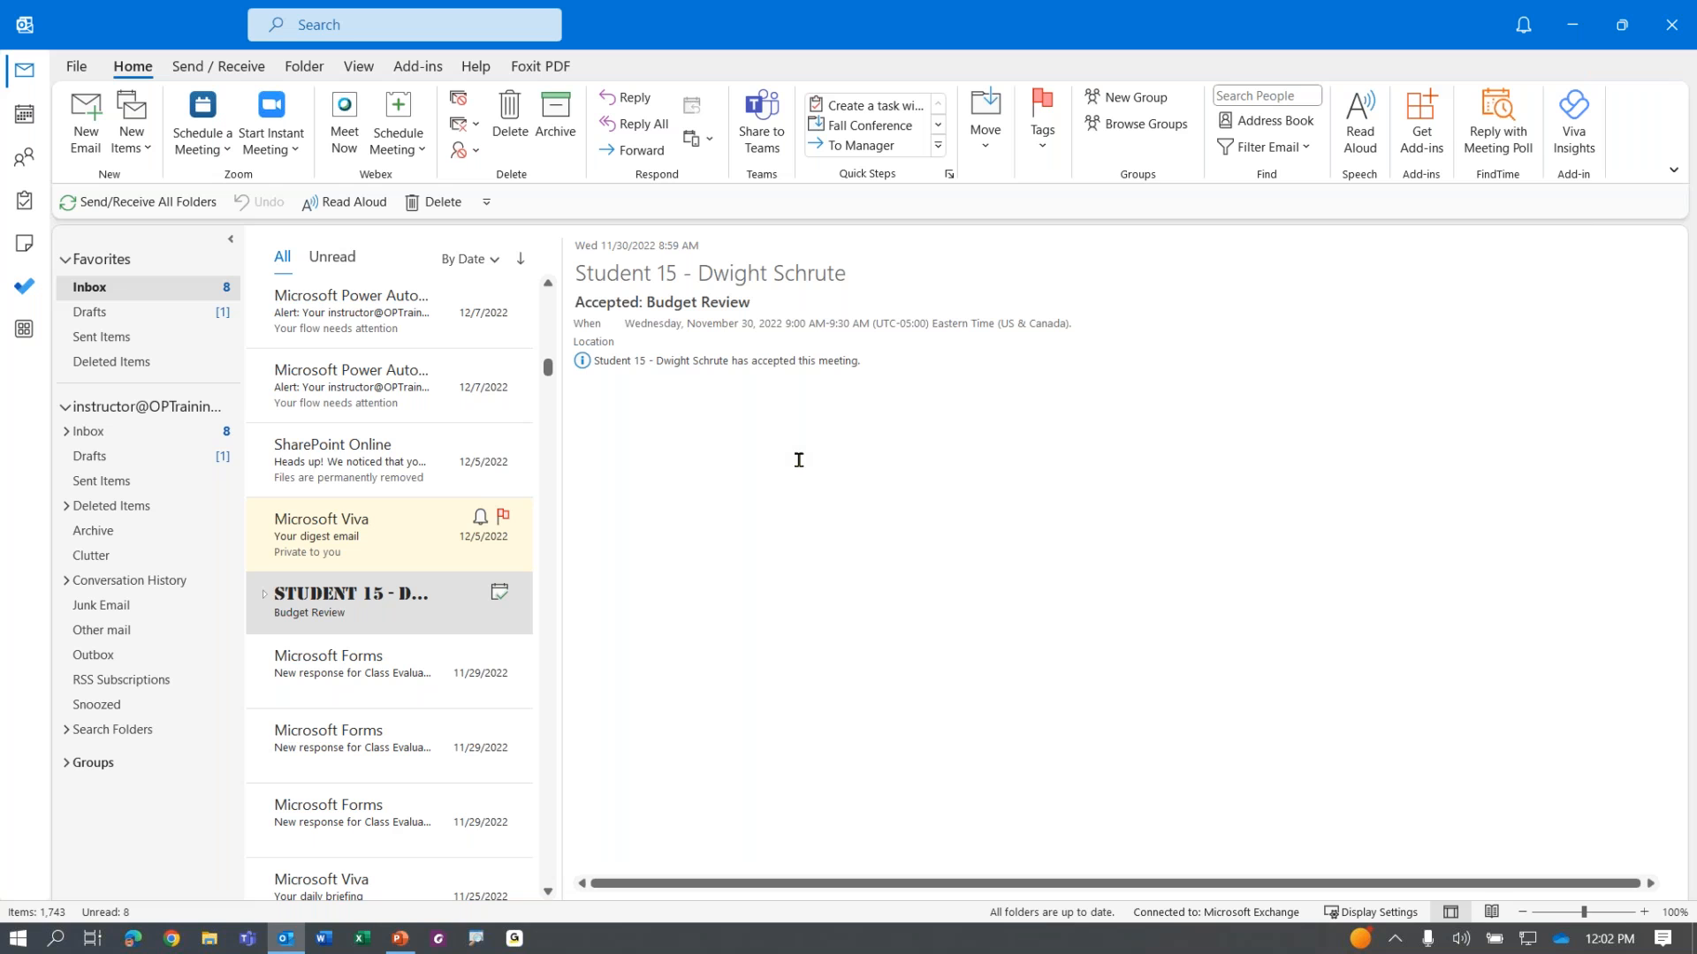
left_click(1043, 143)
left_click(1152, 233)
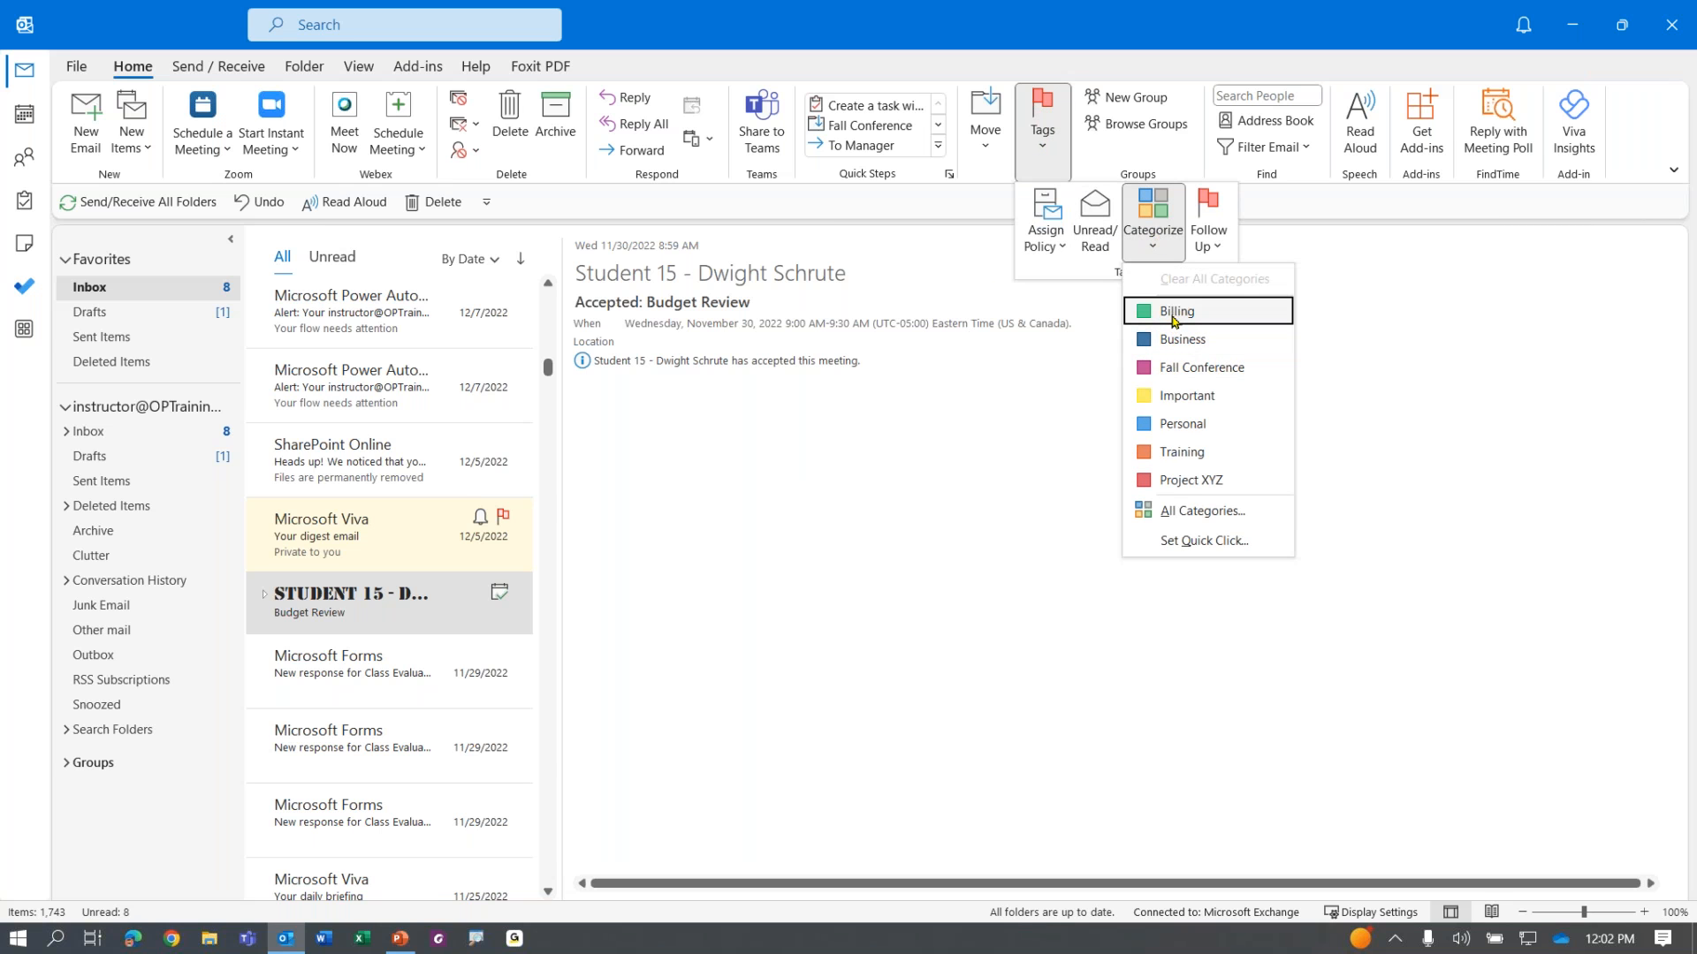
left_click(1174, 314)
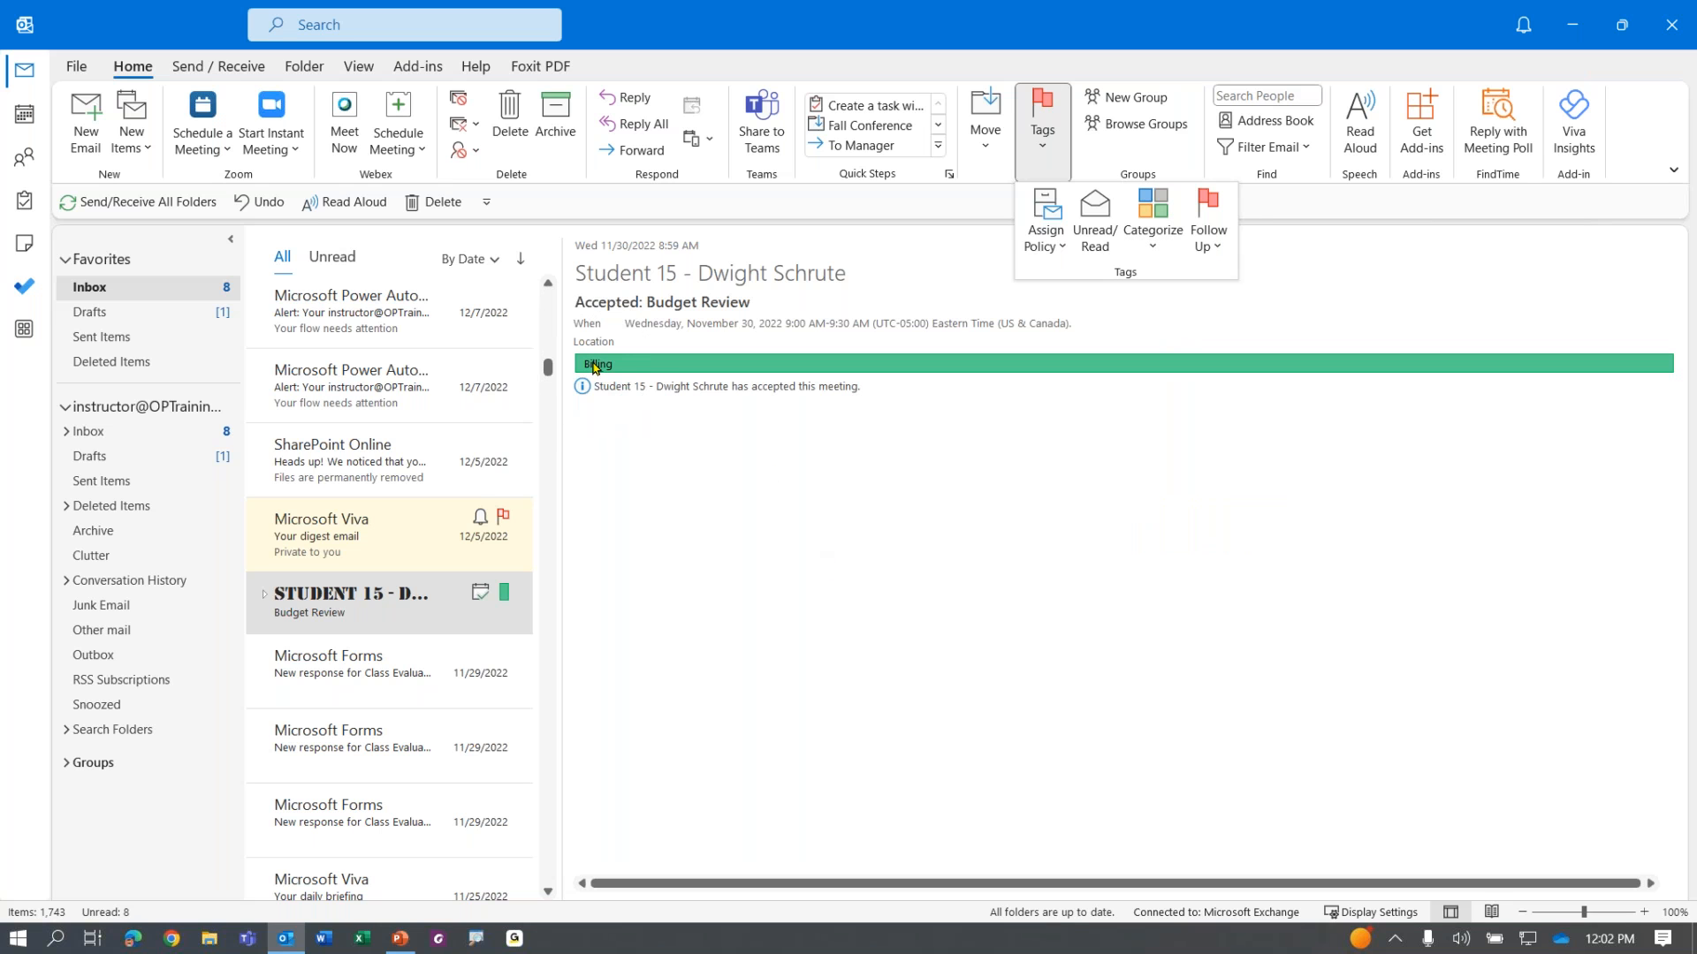
Step: Add the Fall Conference category to the 11/30/2022 "Budget Review" meeting response as a second category
left_click(1147, 244)
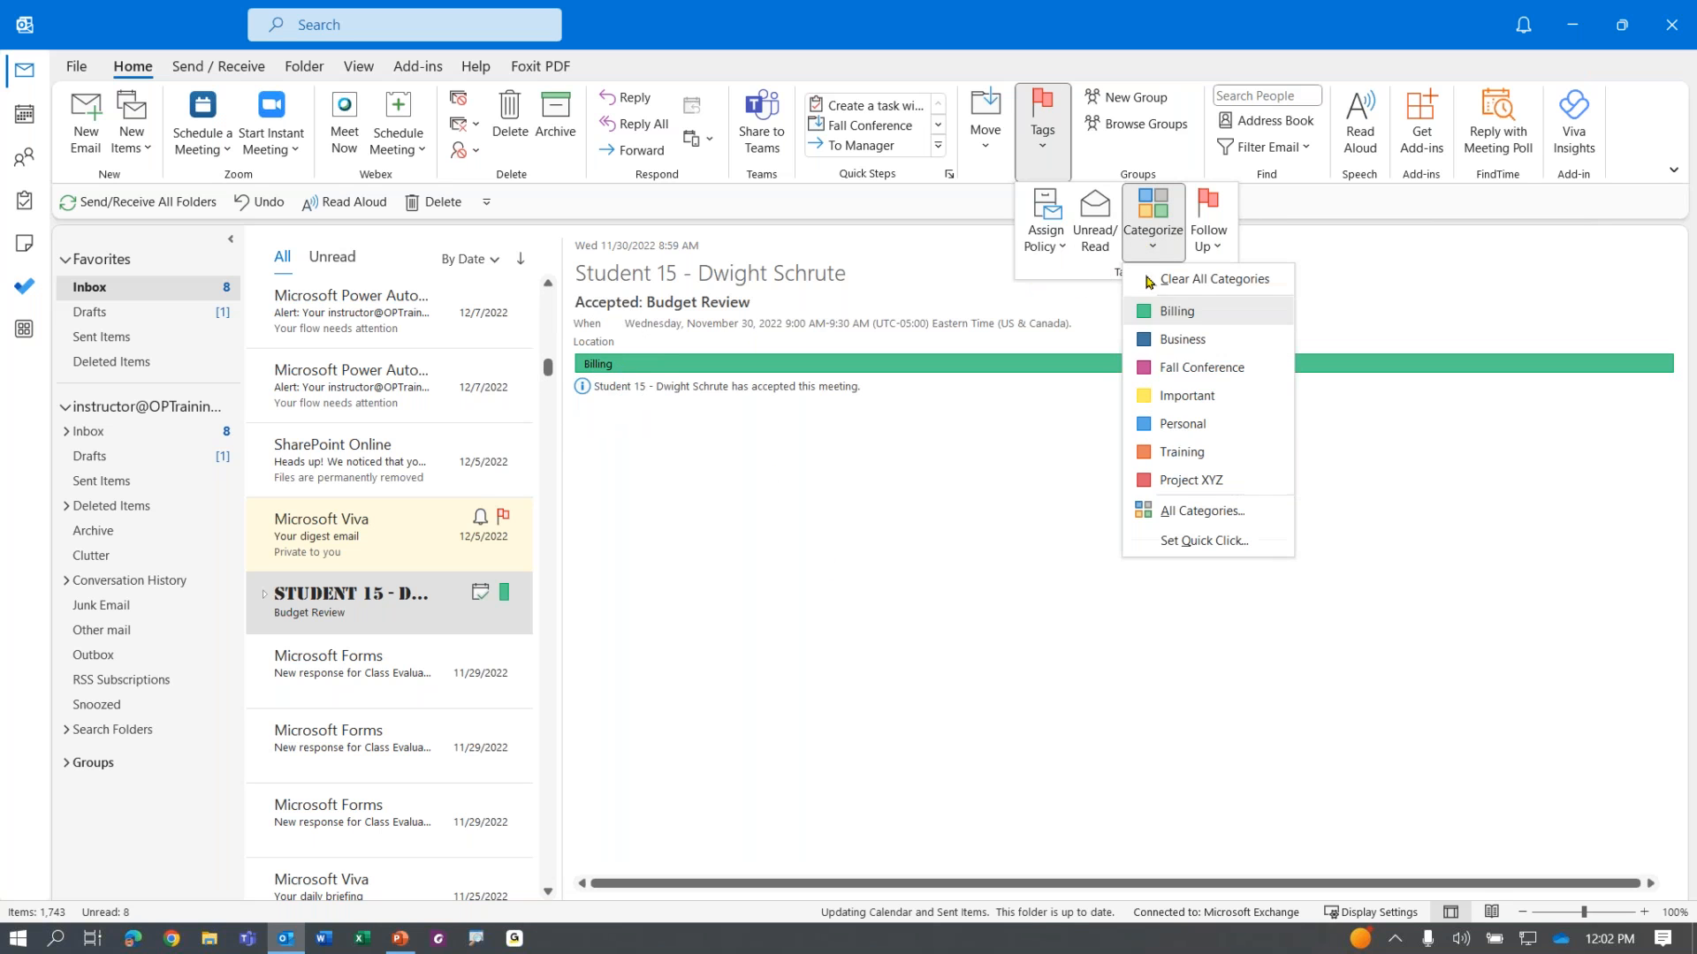
left_click(1175, 368)
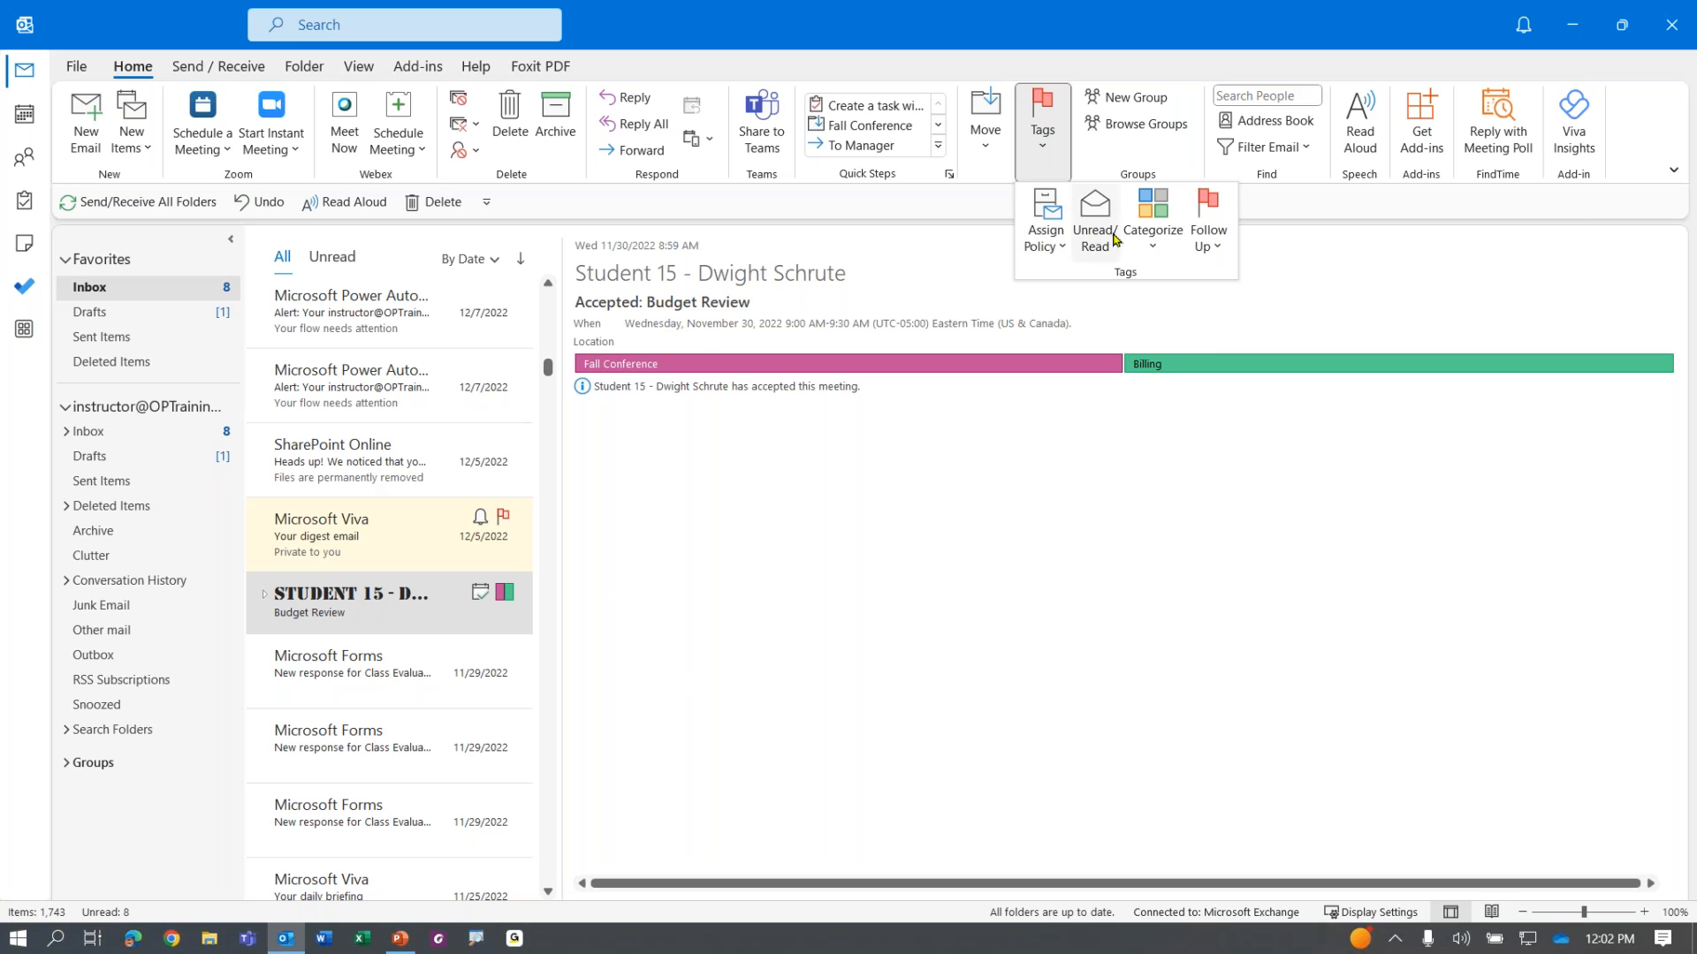
left_click(1152, 228)
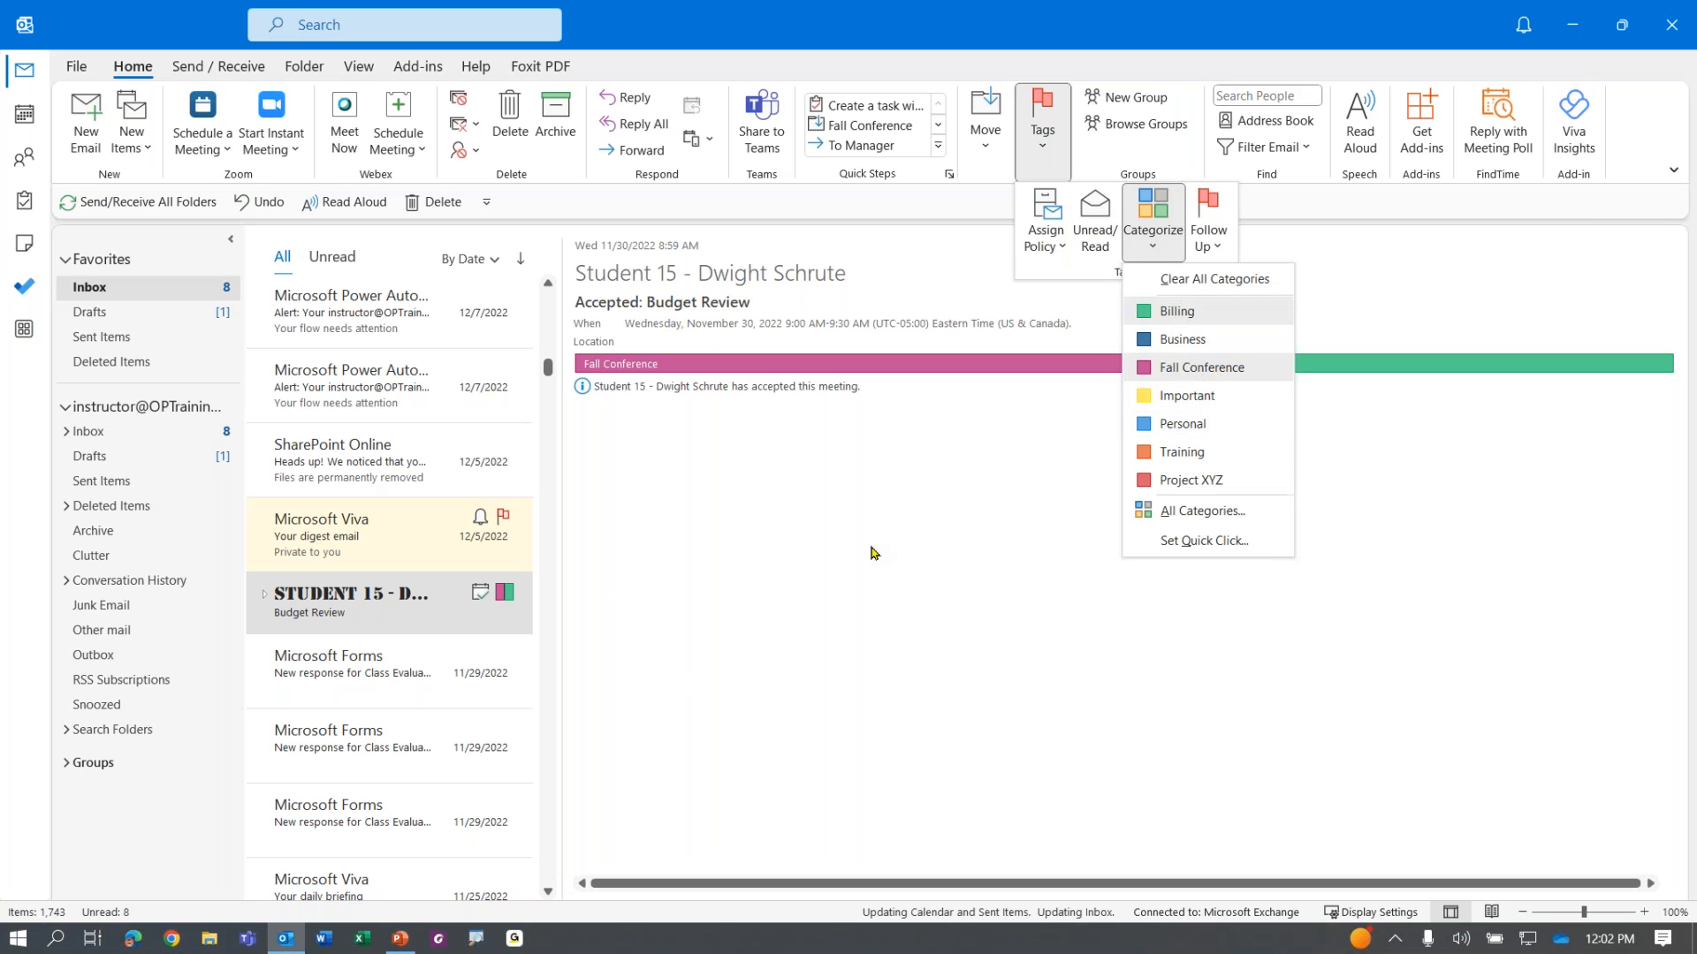
left_click(682, 619)
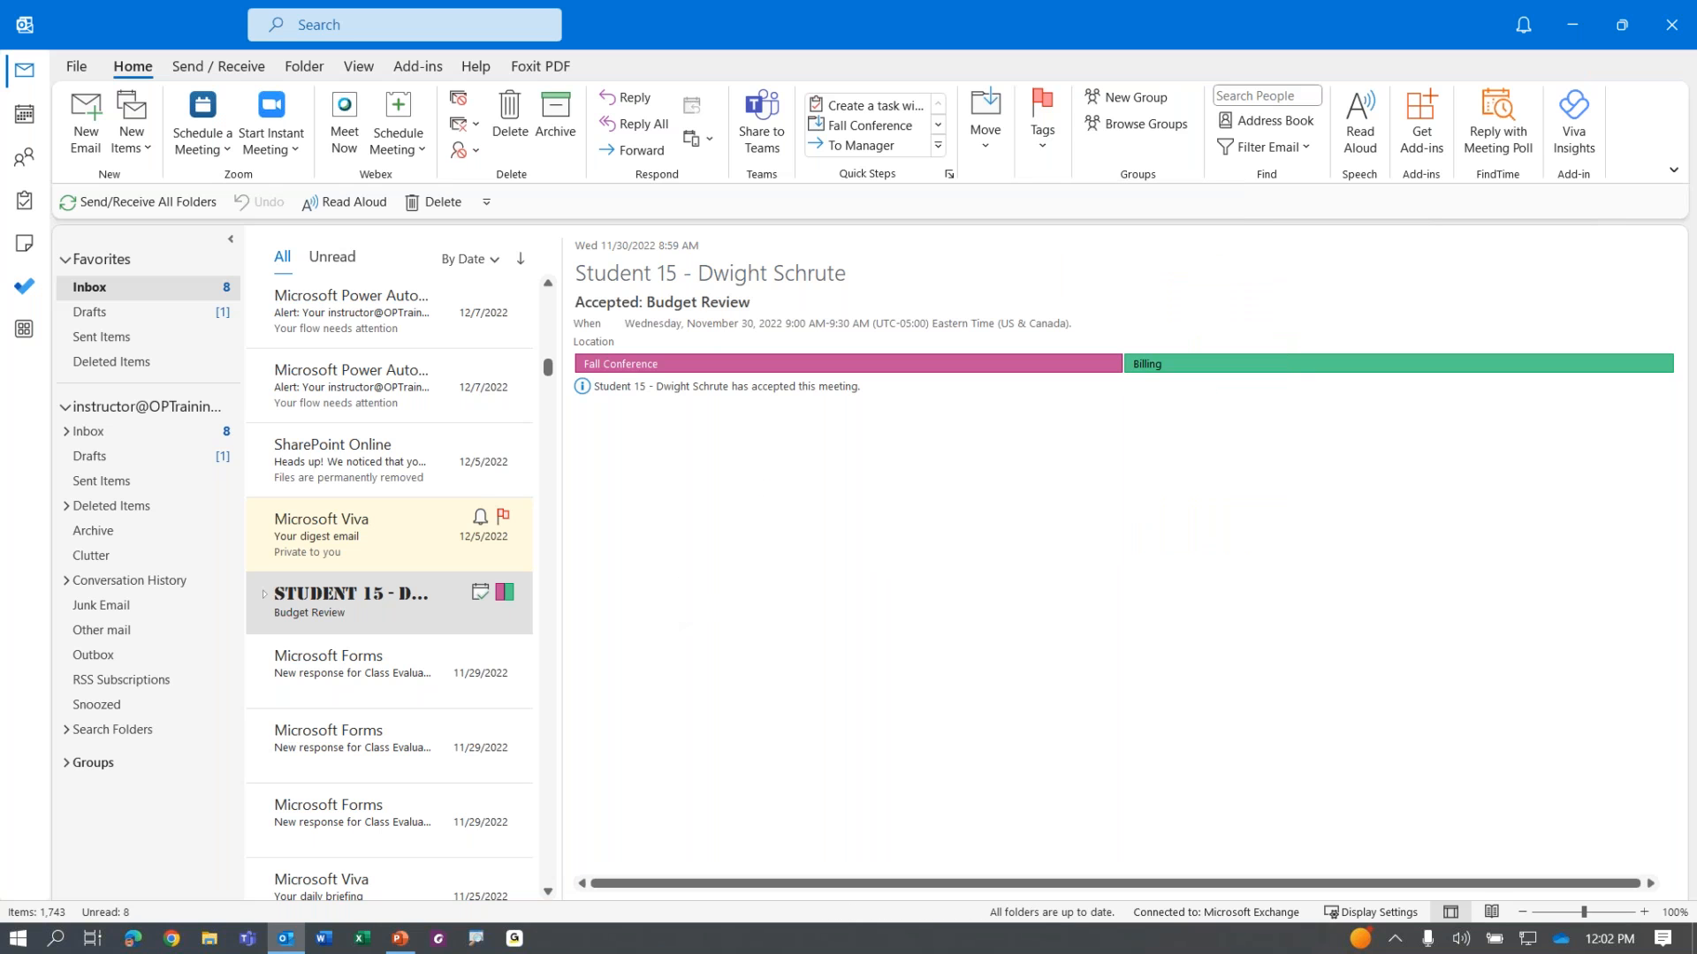
Step: Add the Important category to the same "Budget Review" response as a third category, and select a Microsoft Power Automate alert dated 12/7/2022
left_click(1149, 364)
left_click(623, 371)
left_click(1043, 128)
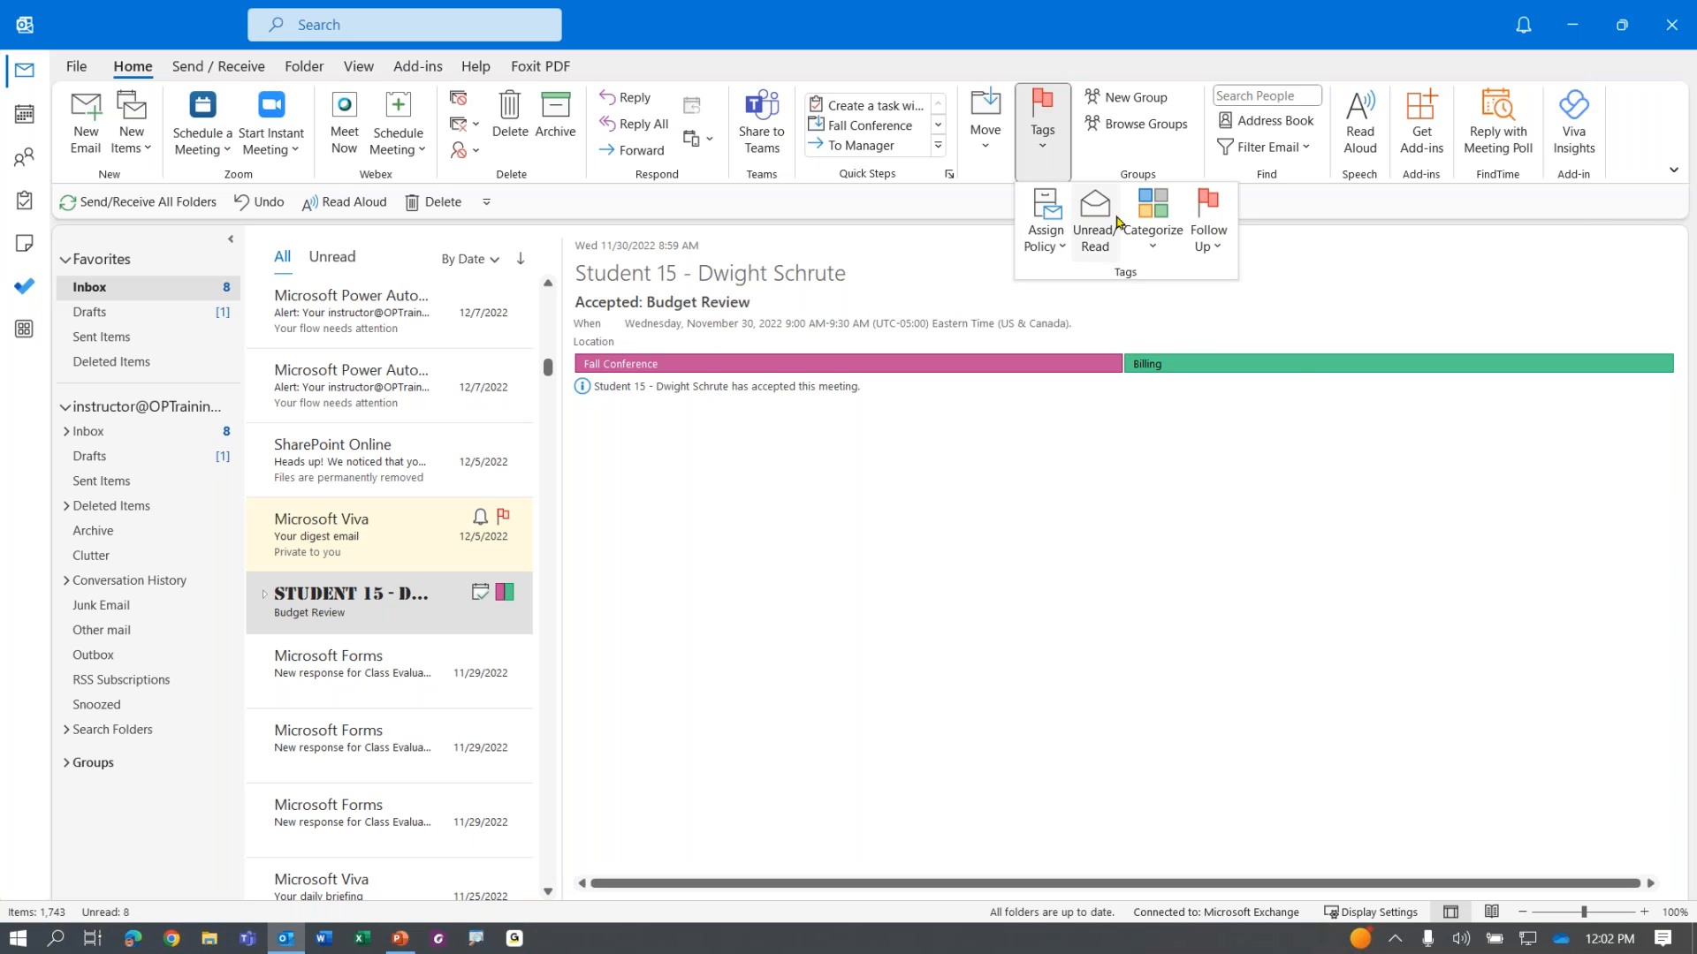
left_click(1148, 225)
left_click(1179, 406)
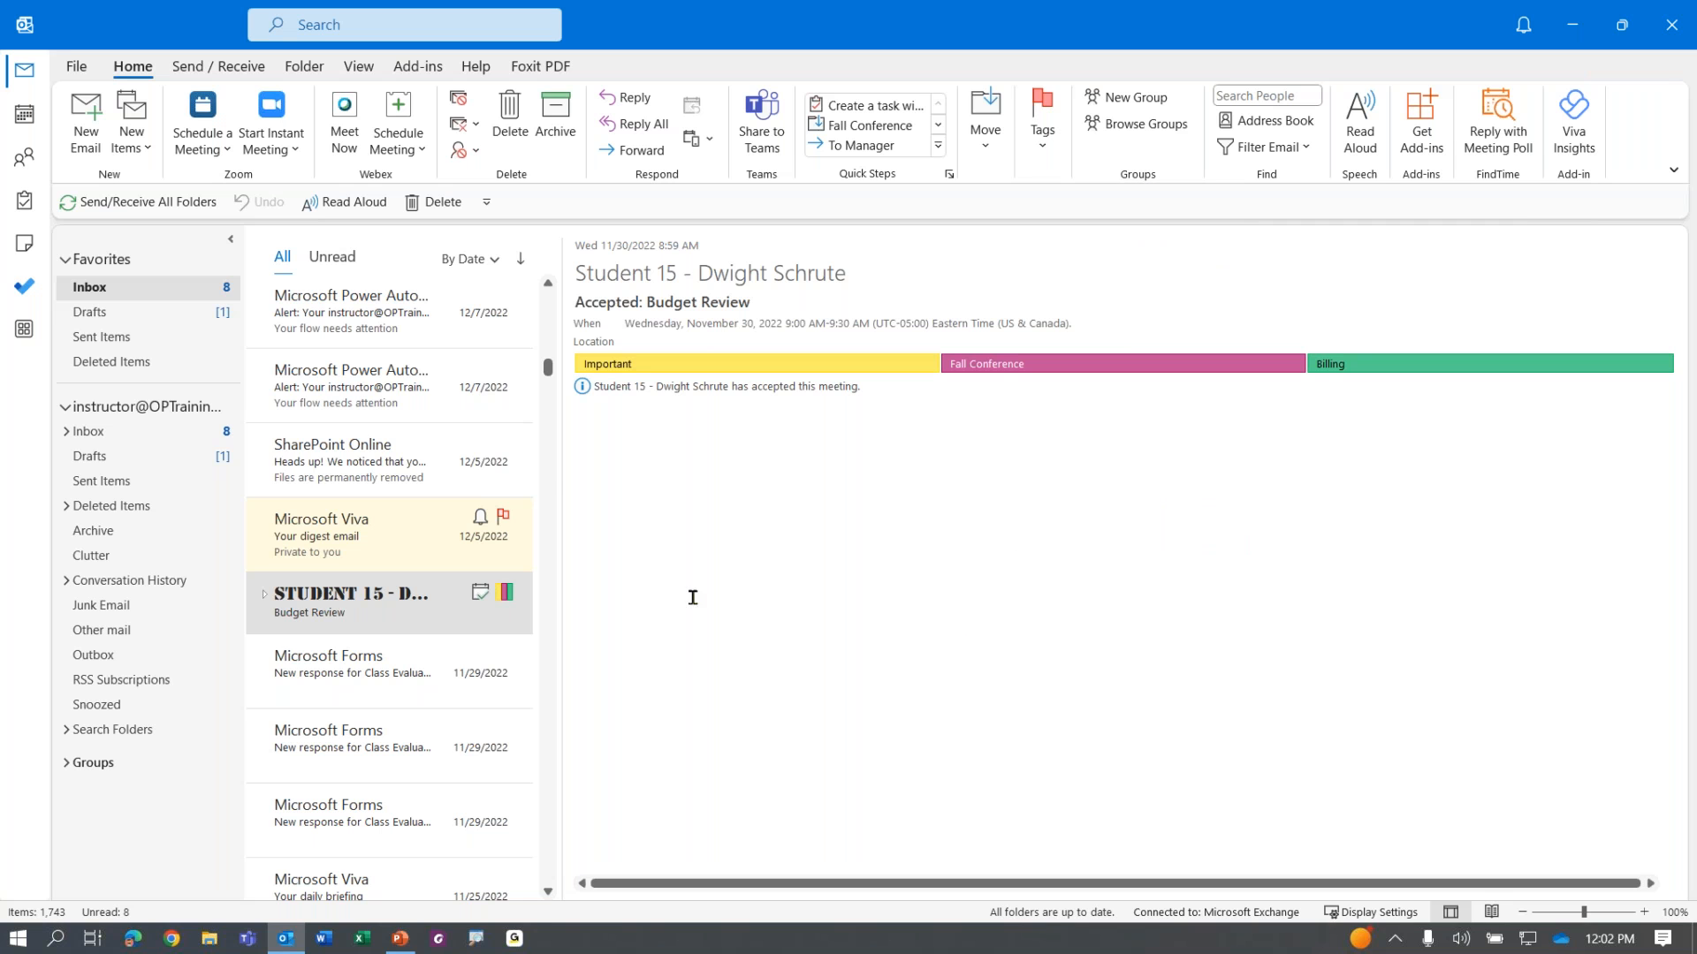
left_click(376, 368)
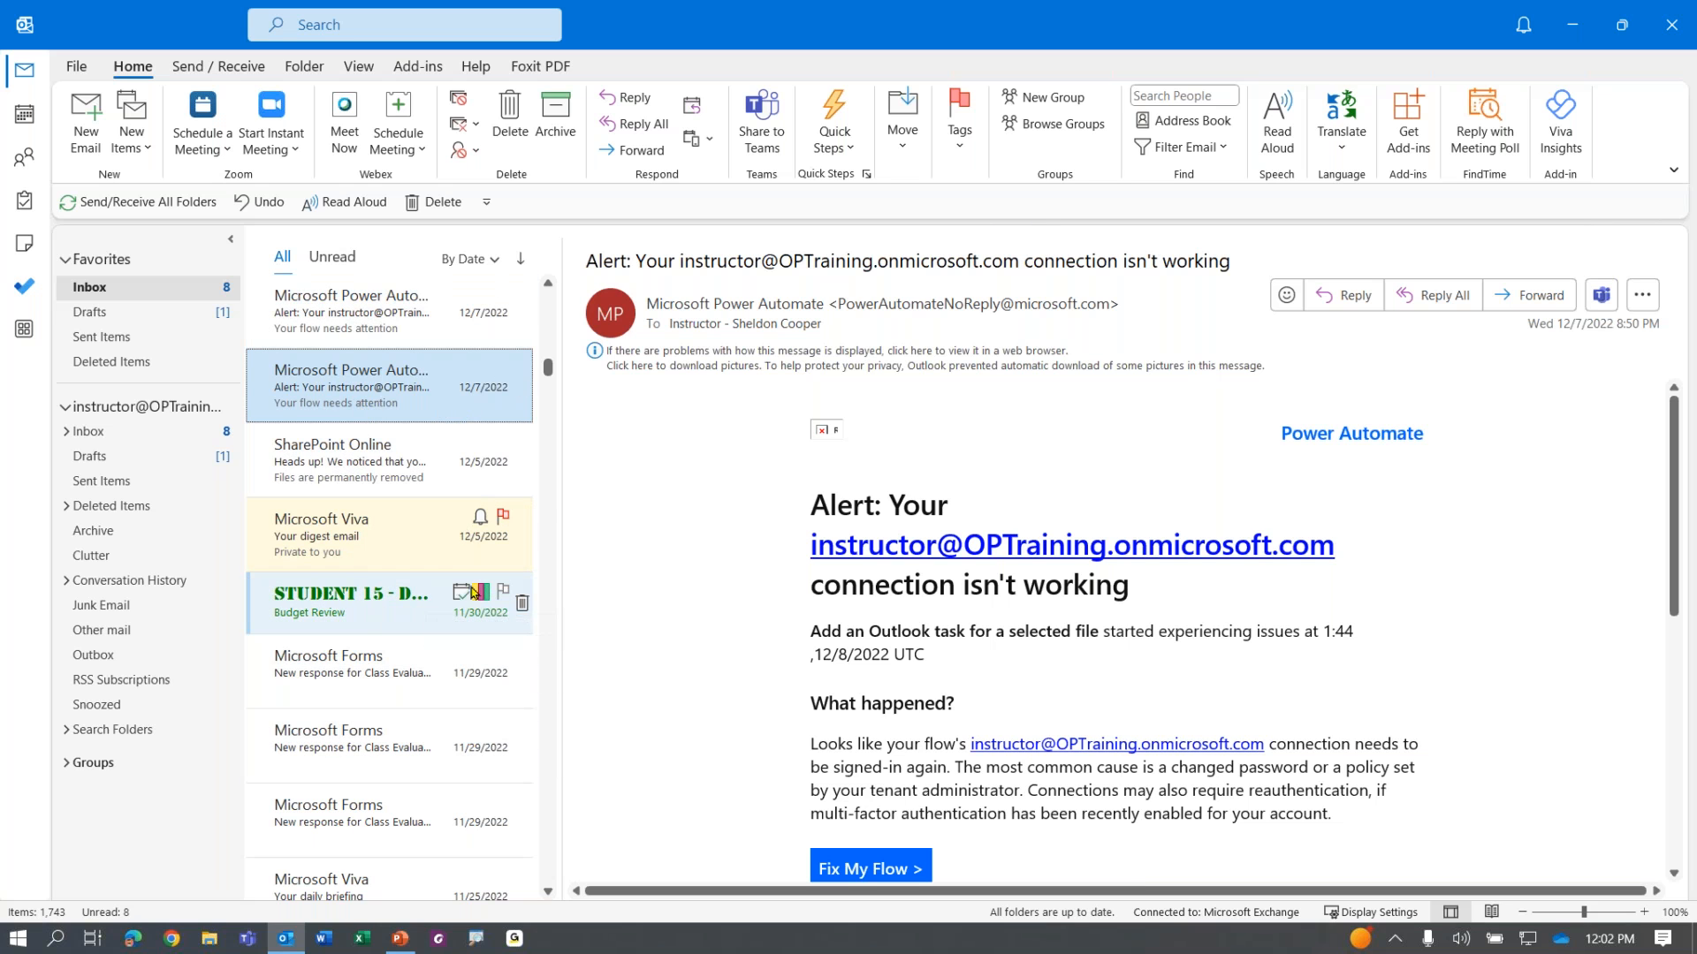
Step: Switch to the calendar and assign the Billing category to the Budget Review meeting on February 10
left_click(24, 113)
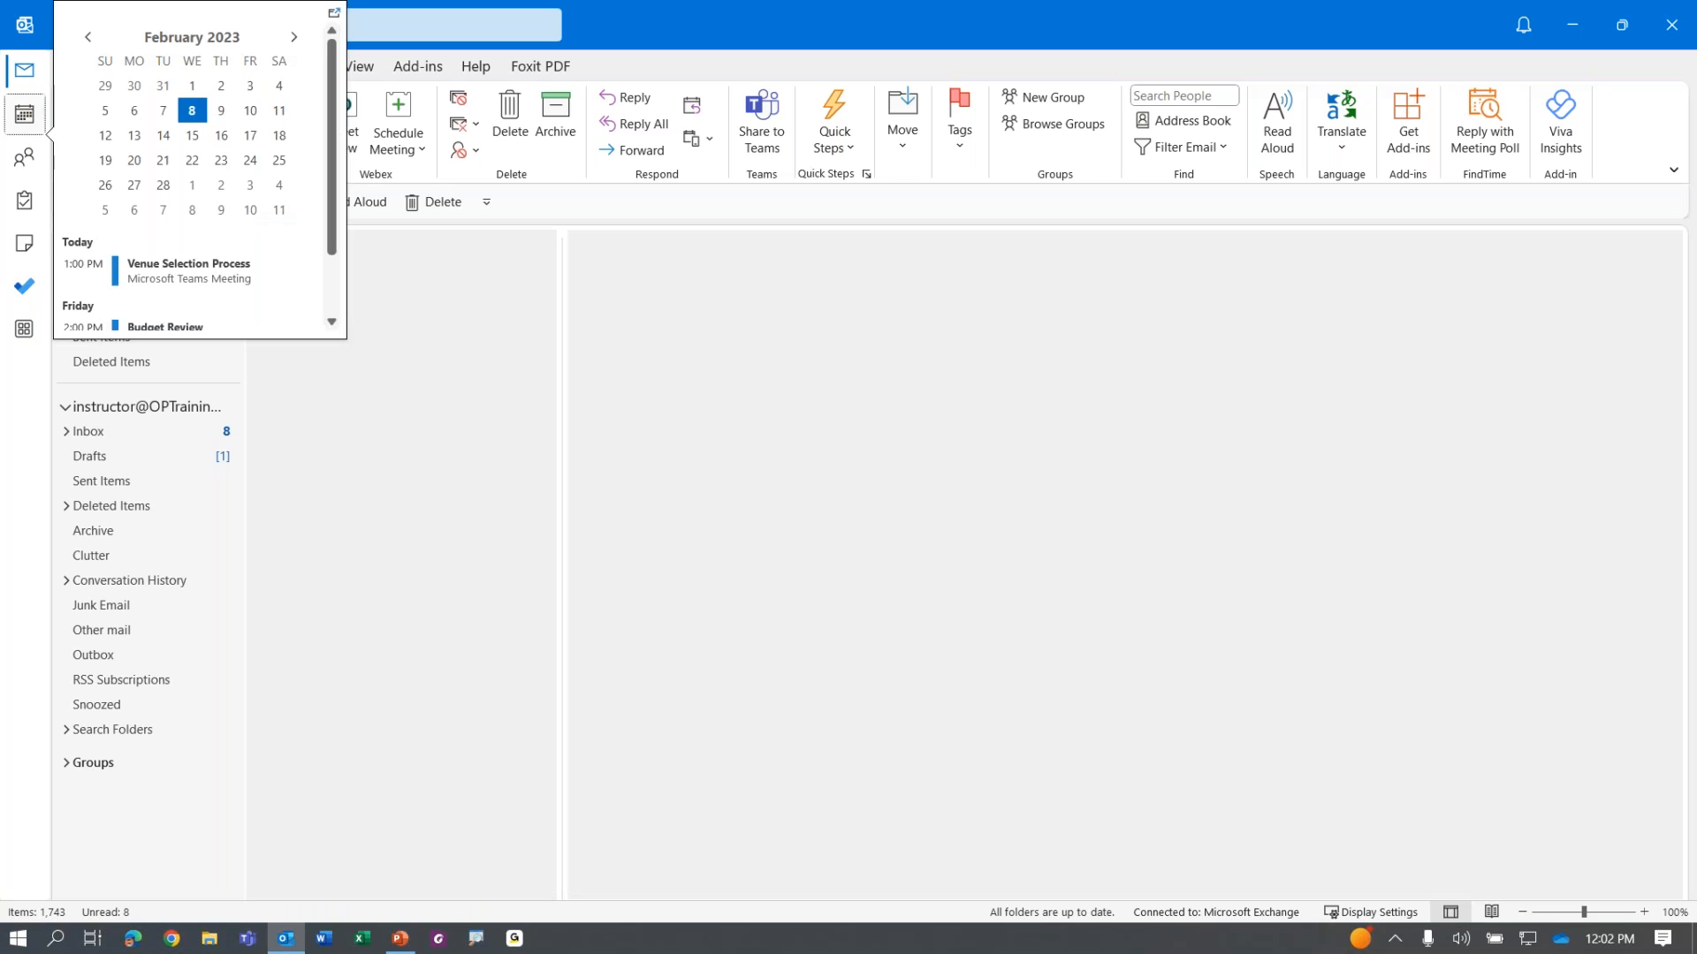
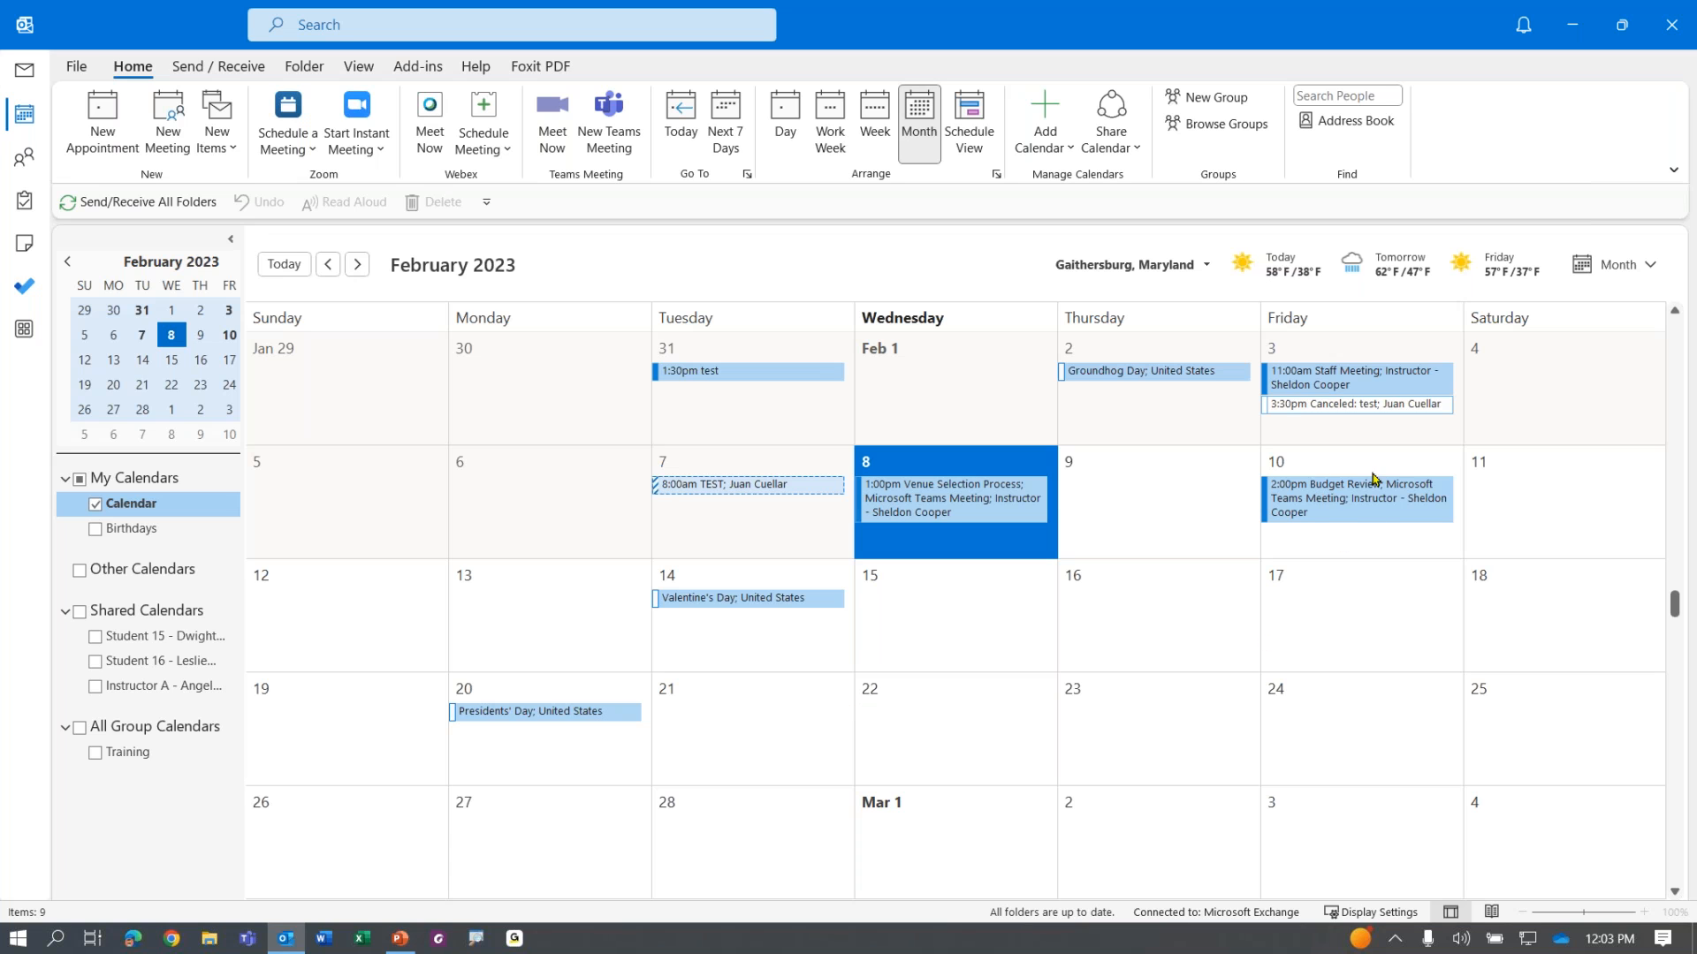
left_click(1334, 503)
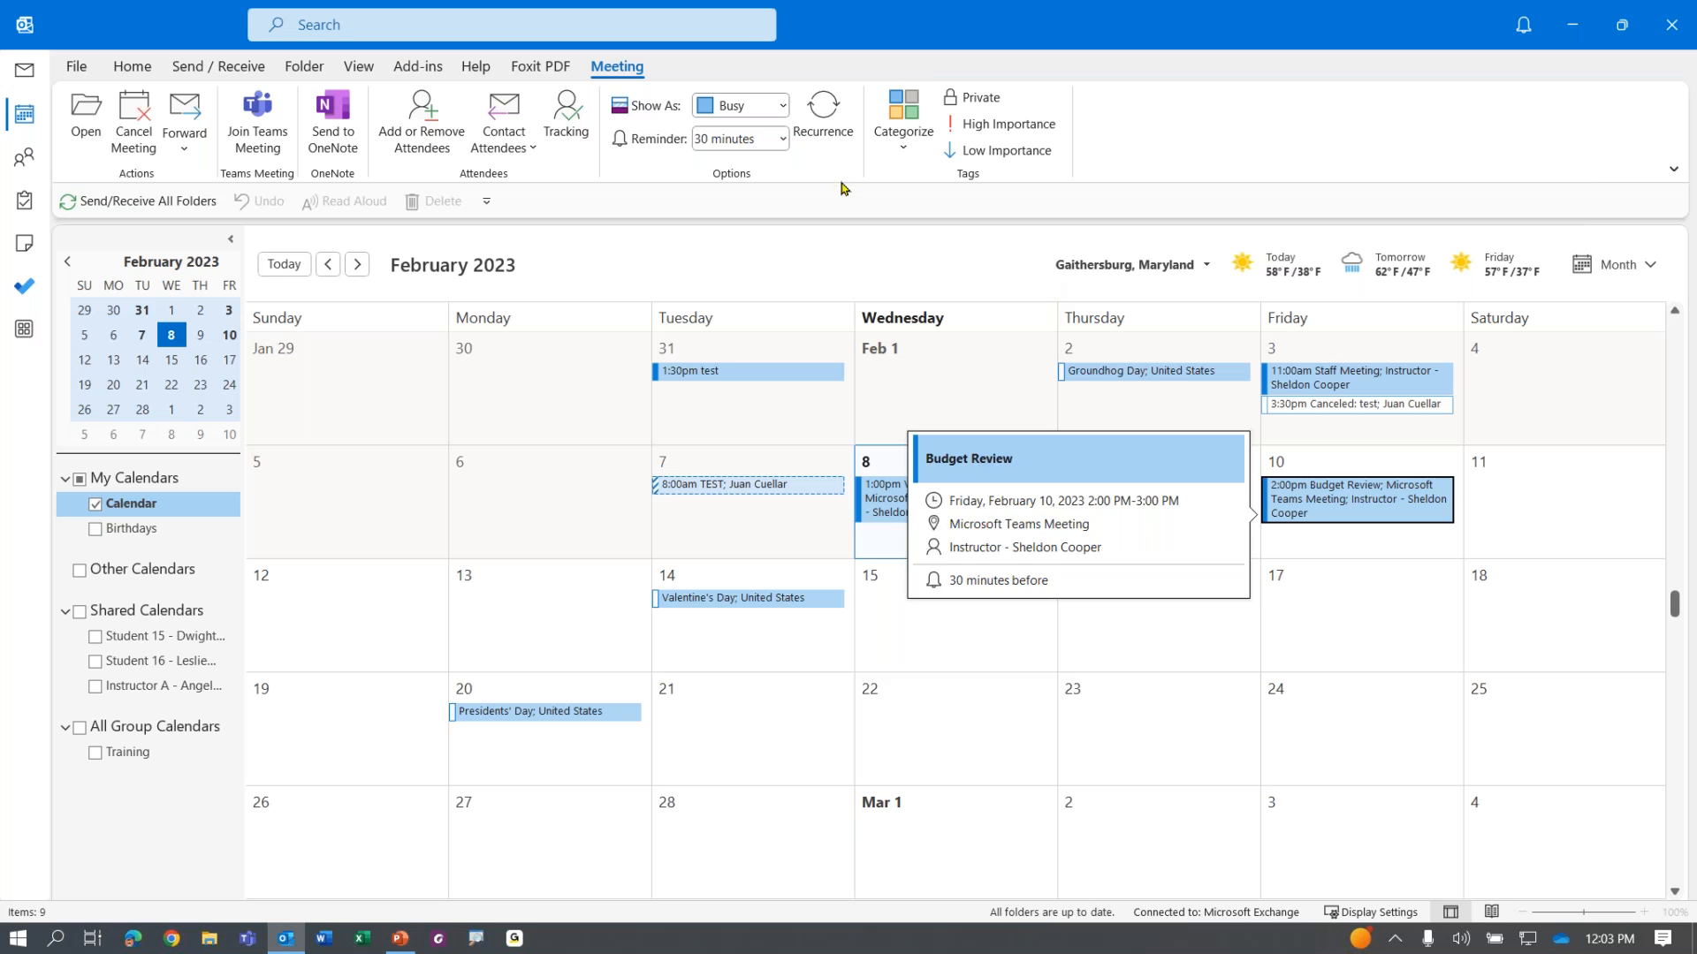
left_click(908, 135)
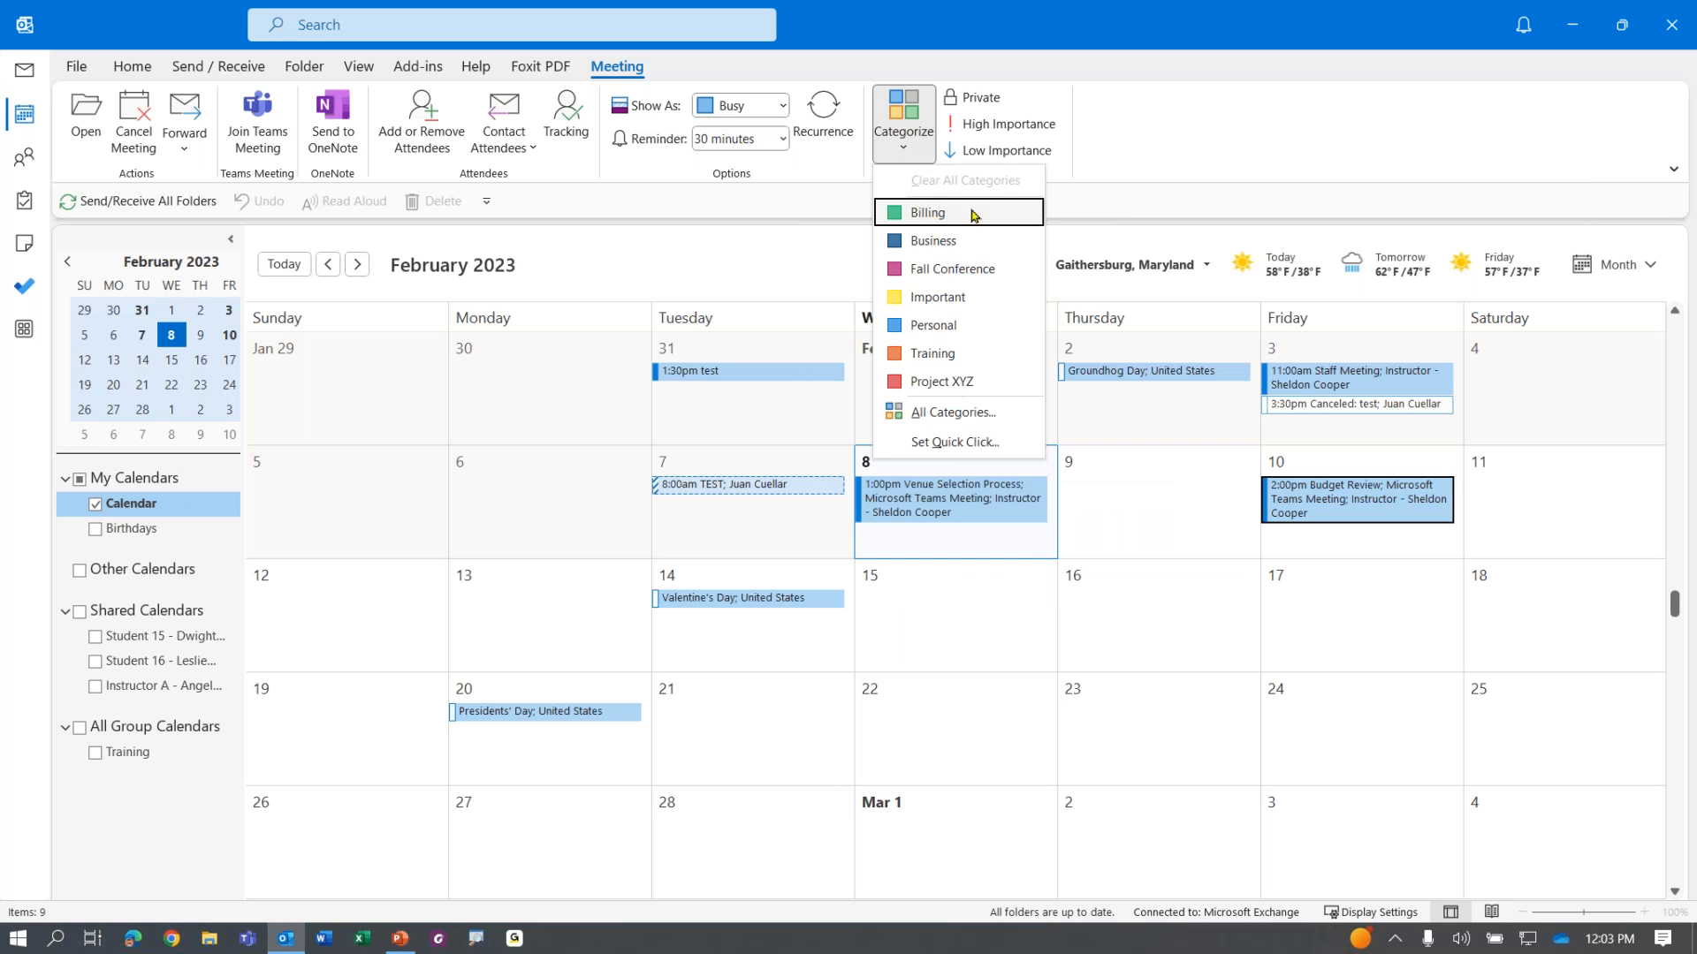
left_click(948, 218)
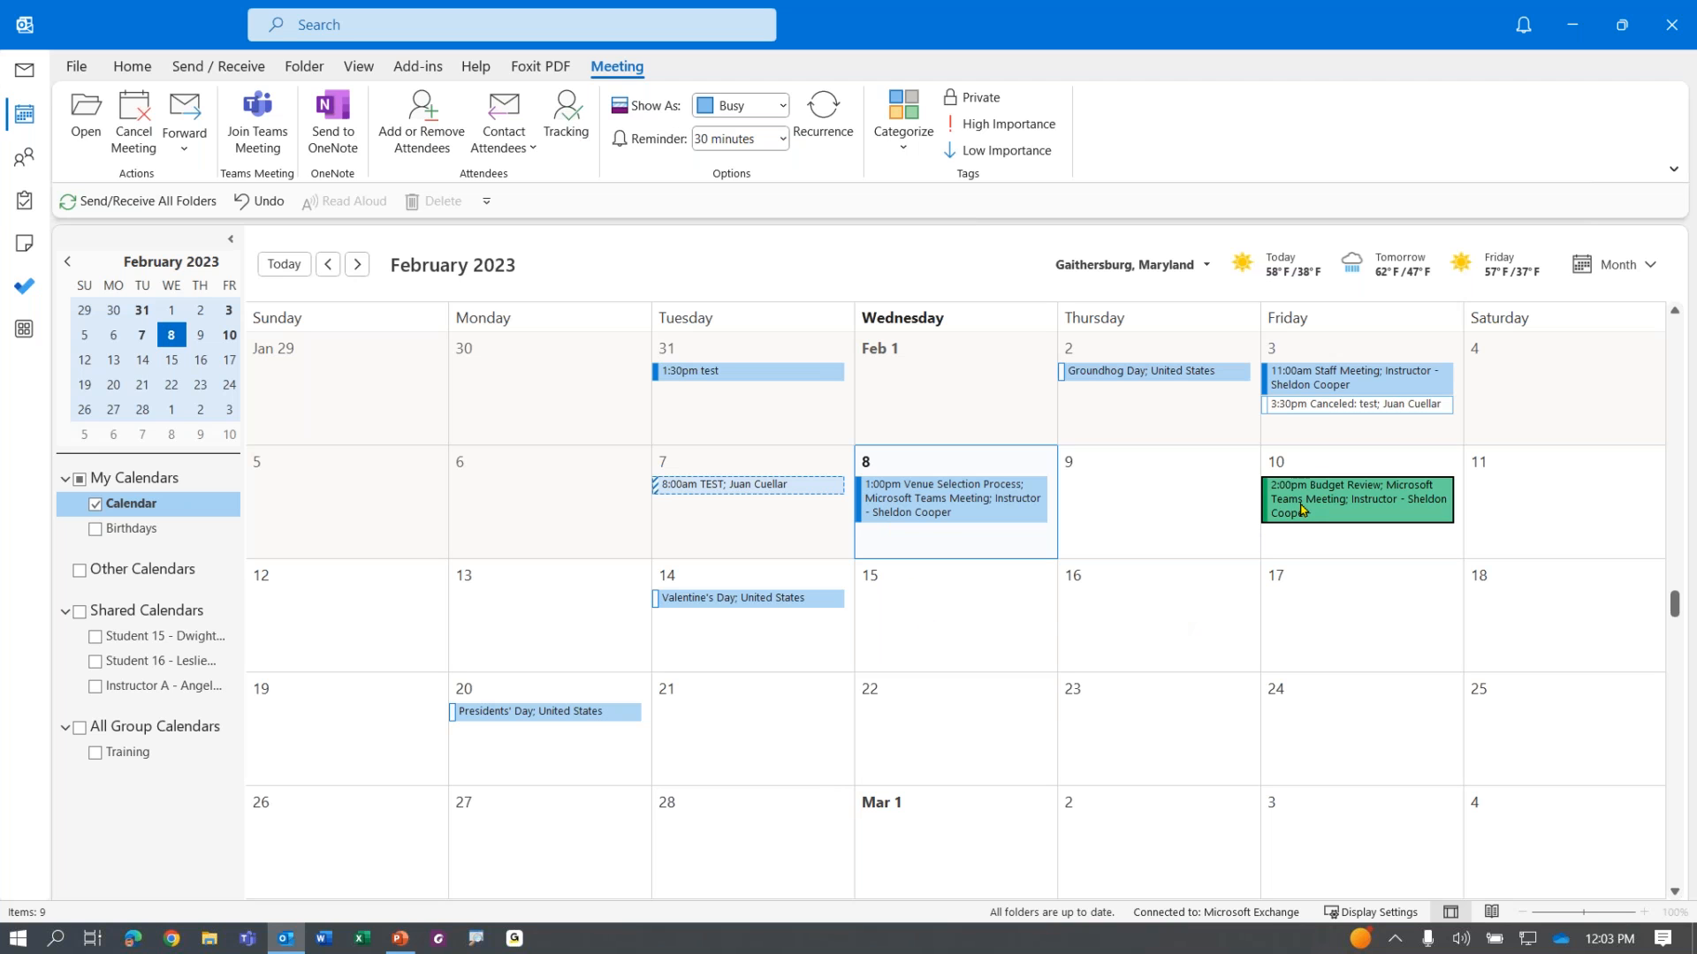
Step: Assign the Fall Conference category to the Venue Selection Process meeting on February 8
left_click(938, 504)
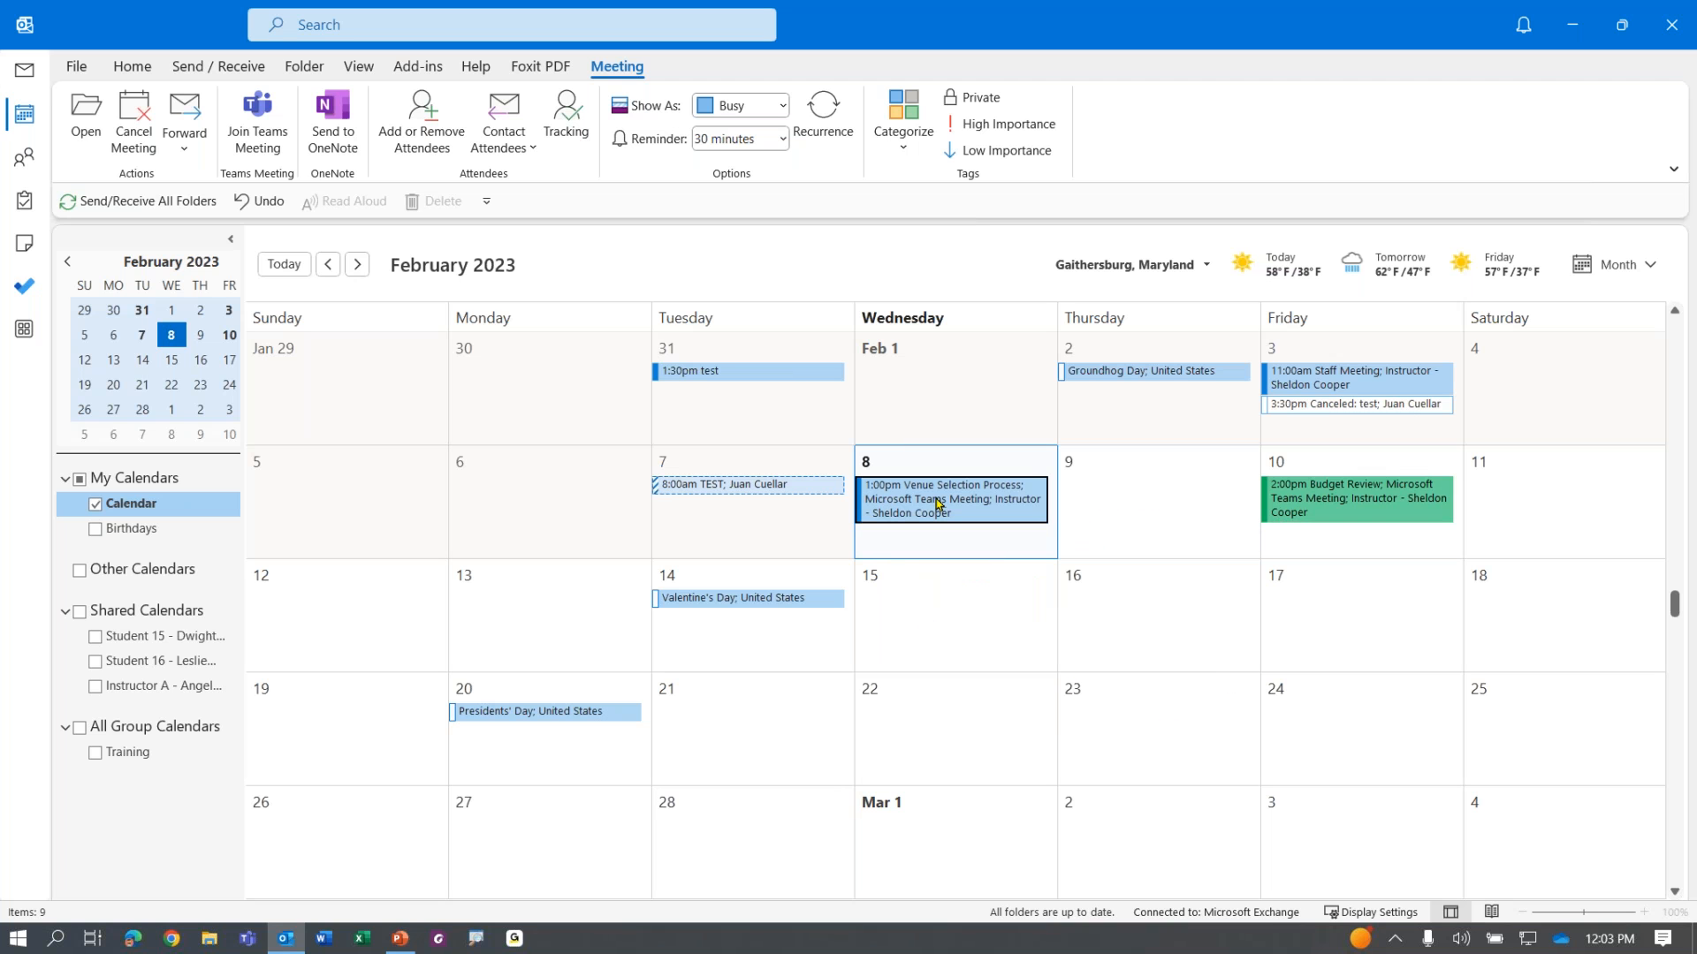
mouse_move(950, 509)
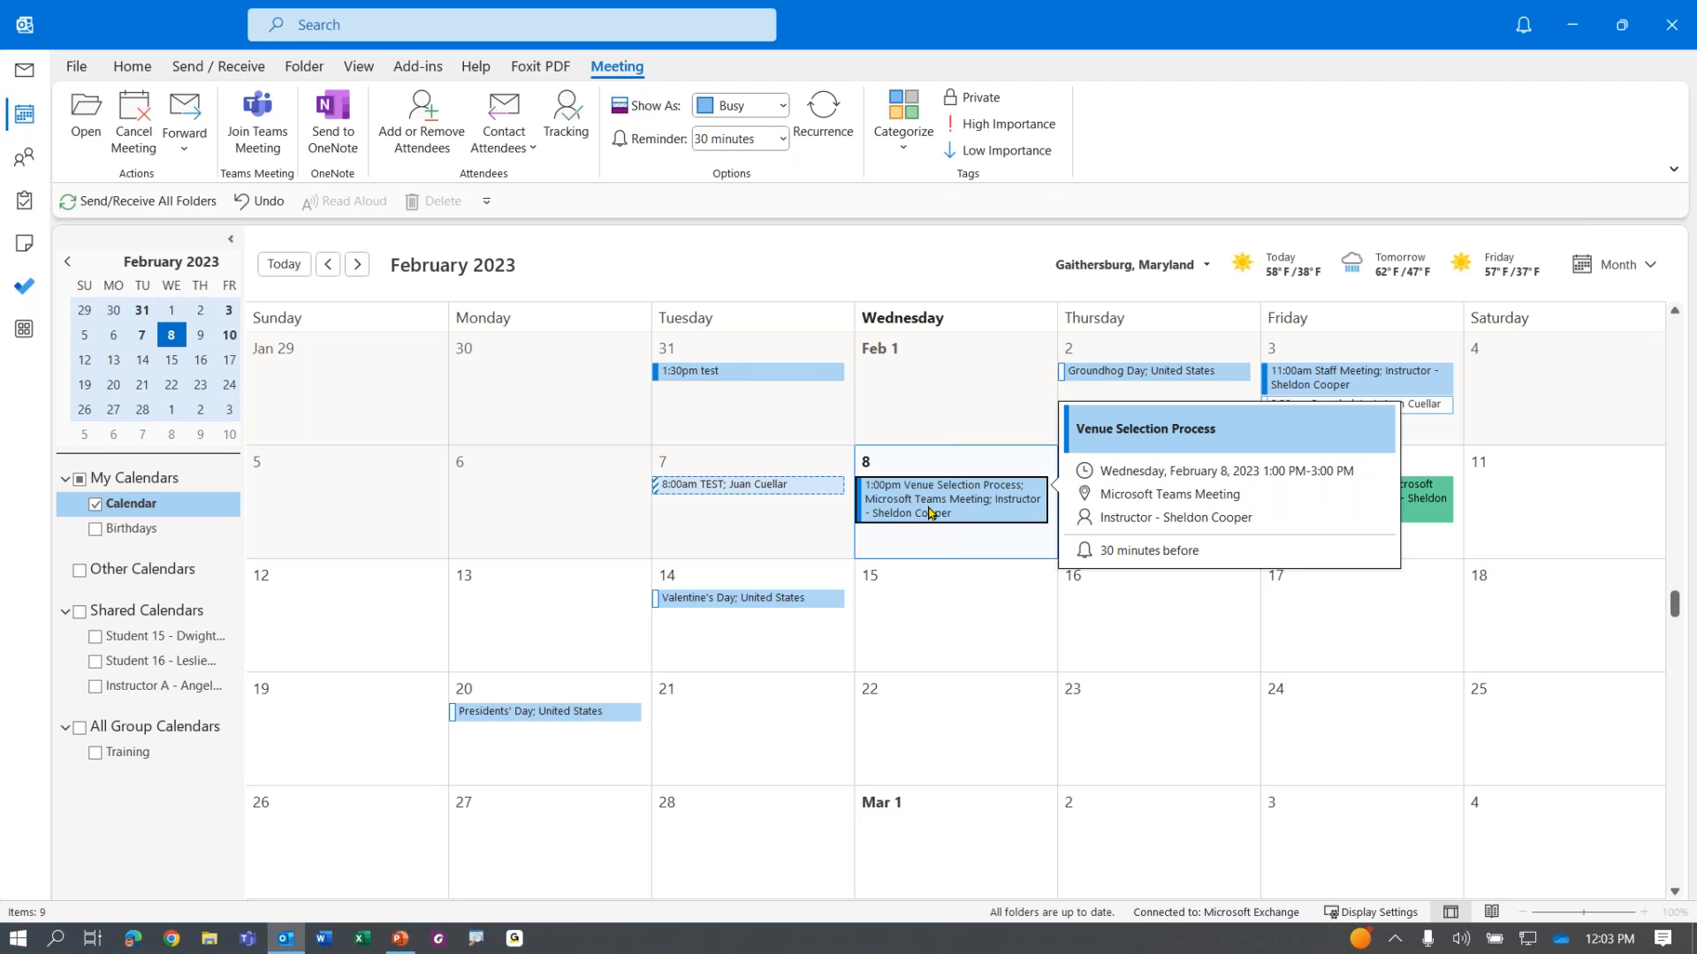
left_click(903, 133)
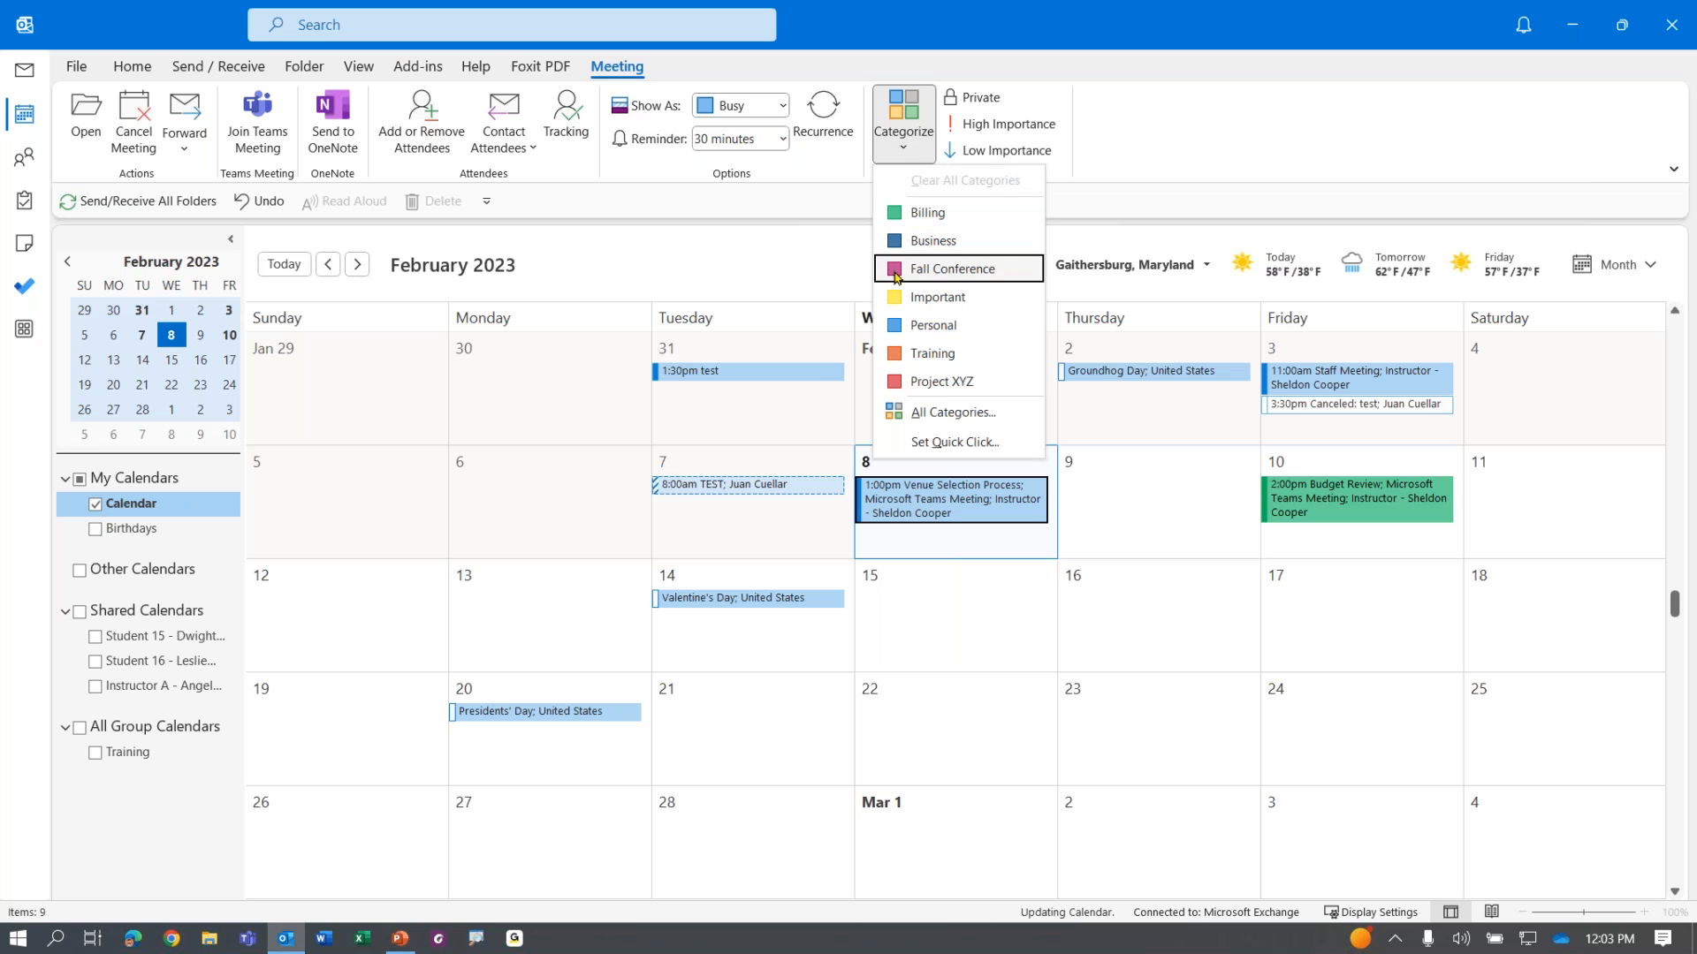
left_click(939, 271)
left_click(928, 659)
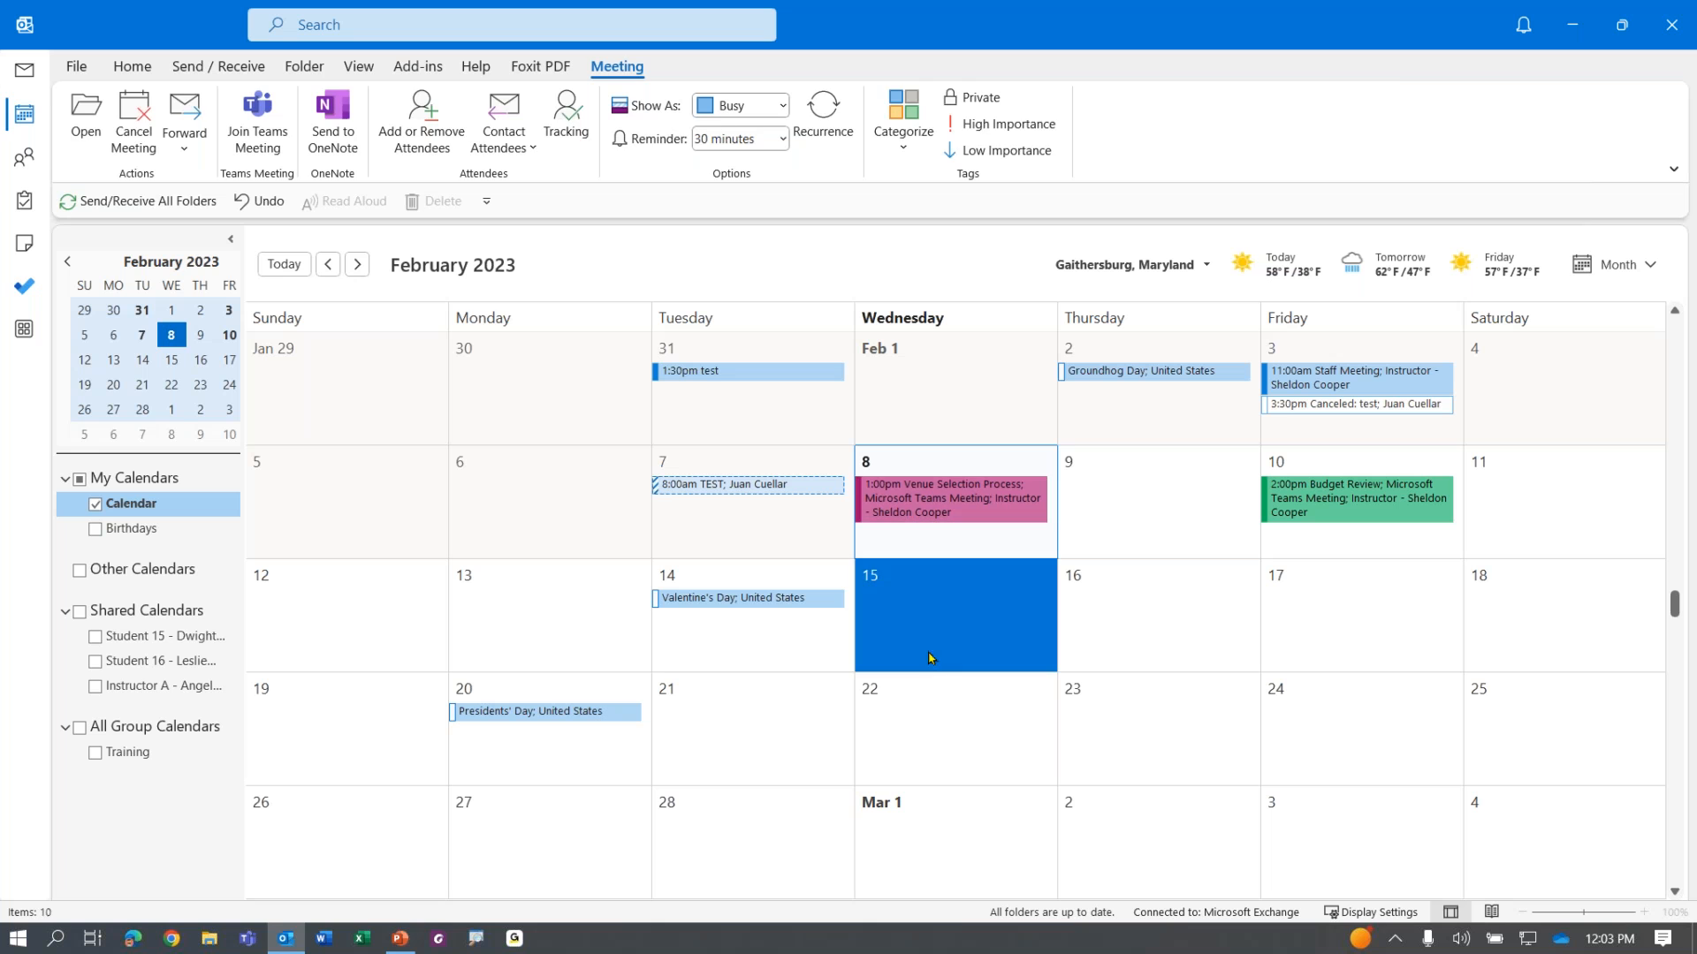
left_click(969, 734)
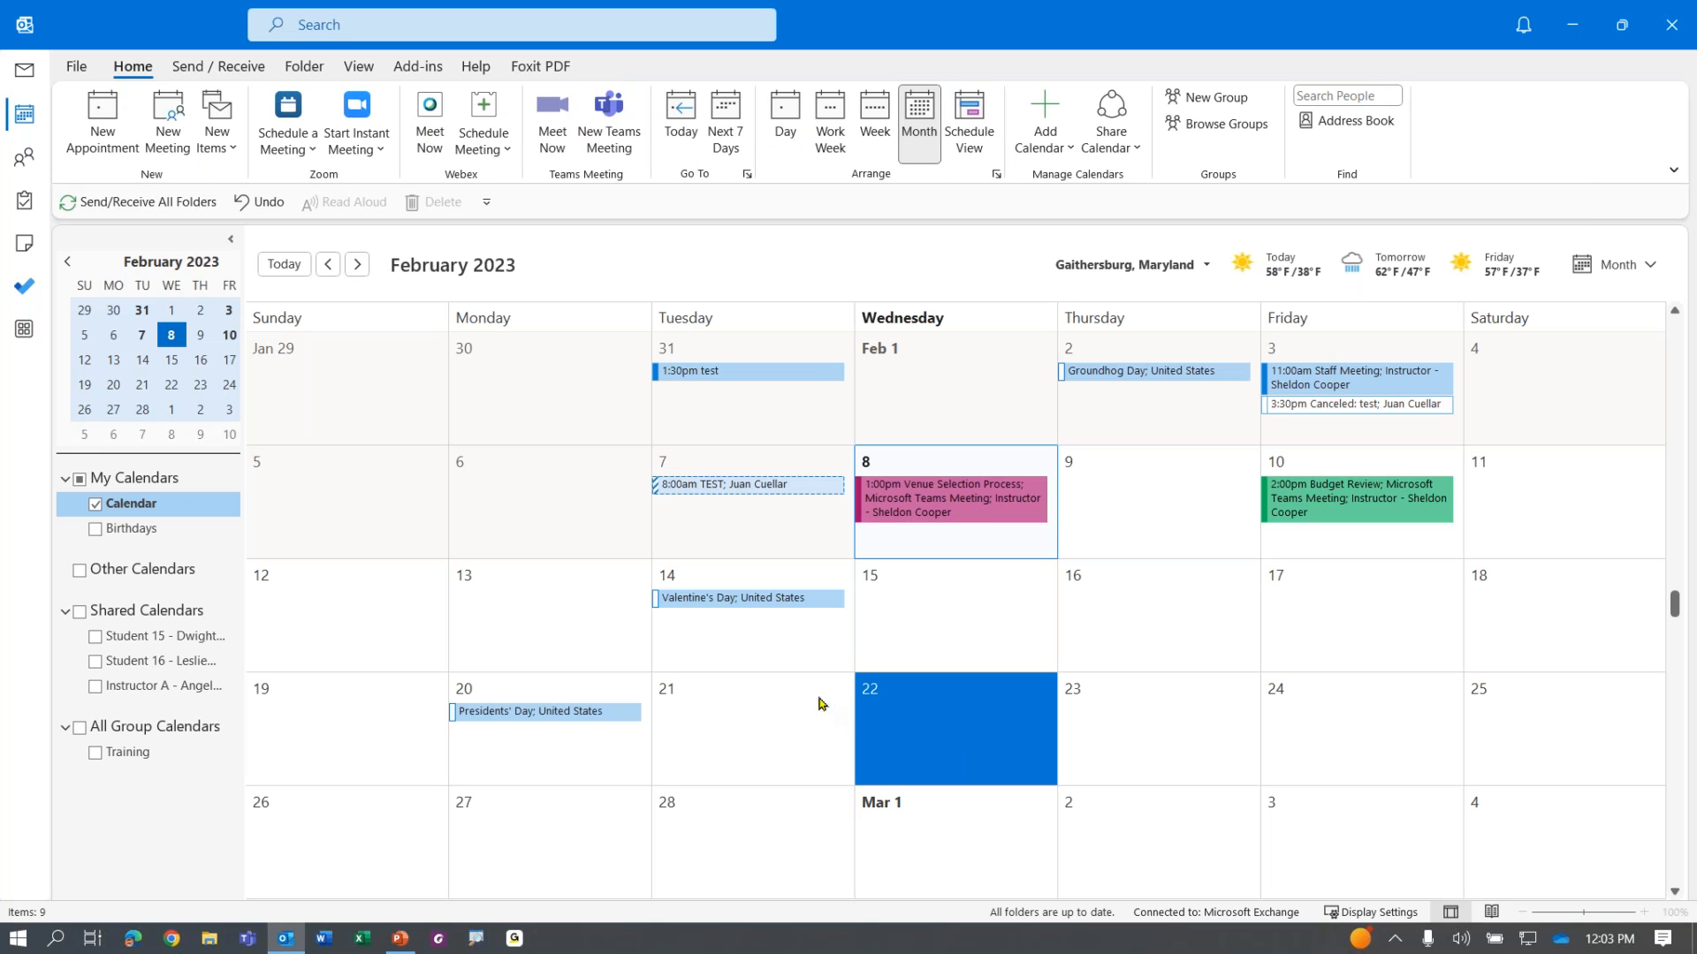
Step: Assign the Important category to the Valentine's Day event on February 14
left_click(737, 608)
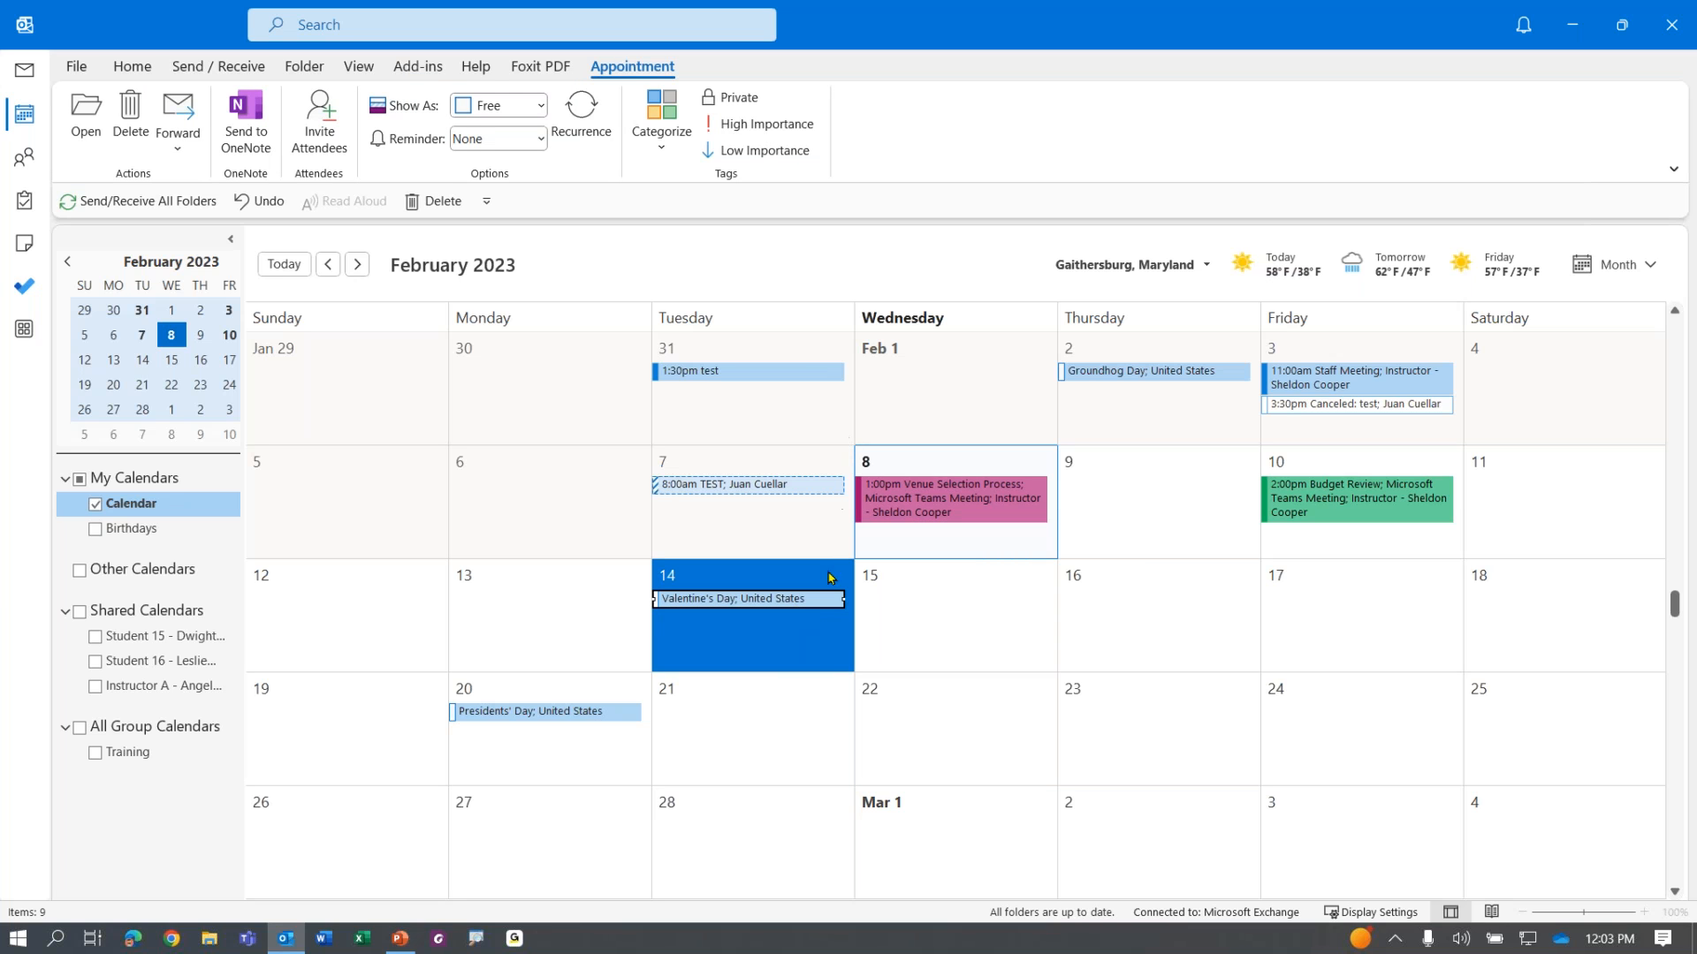
left_click(661, 137)
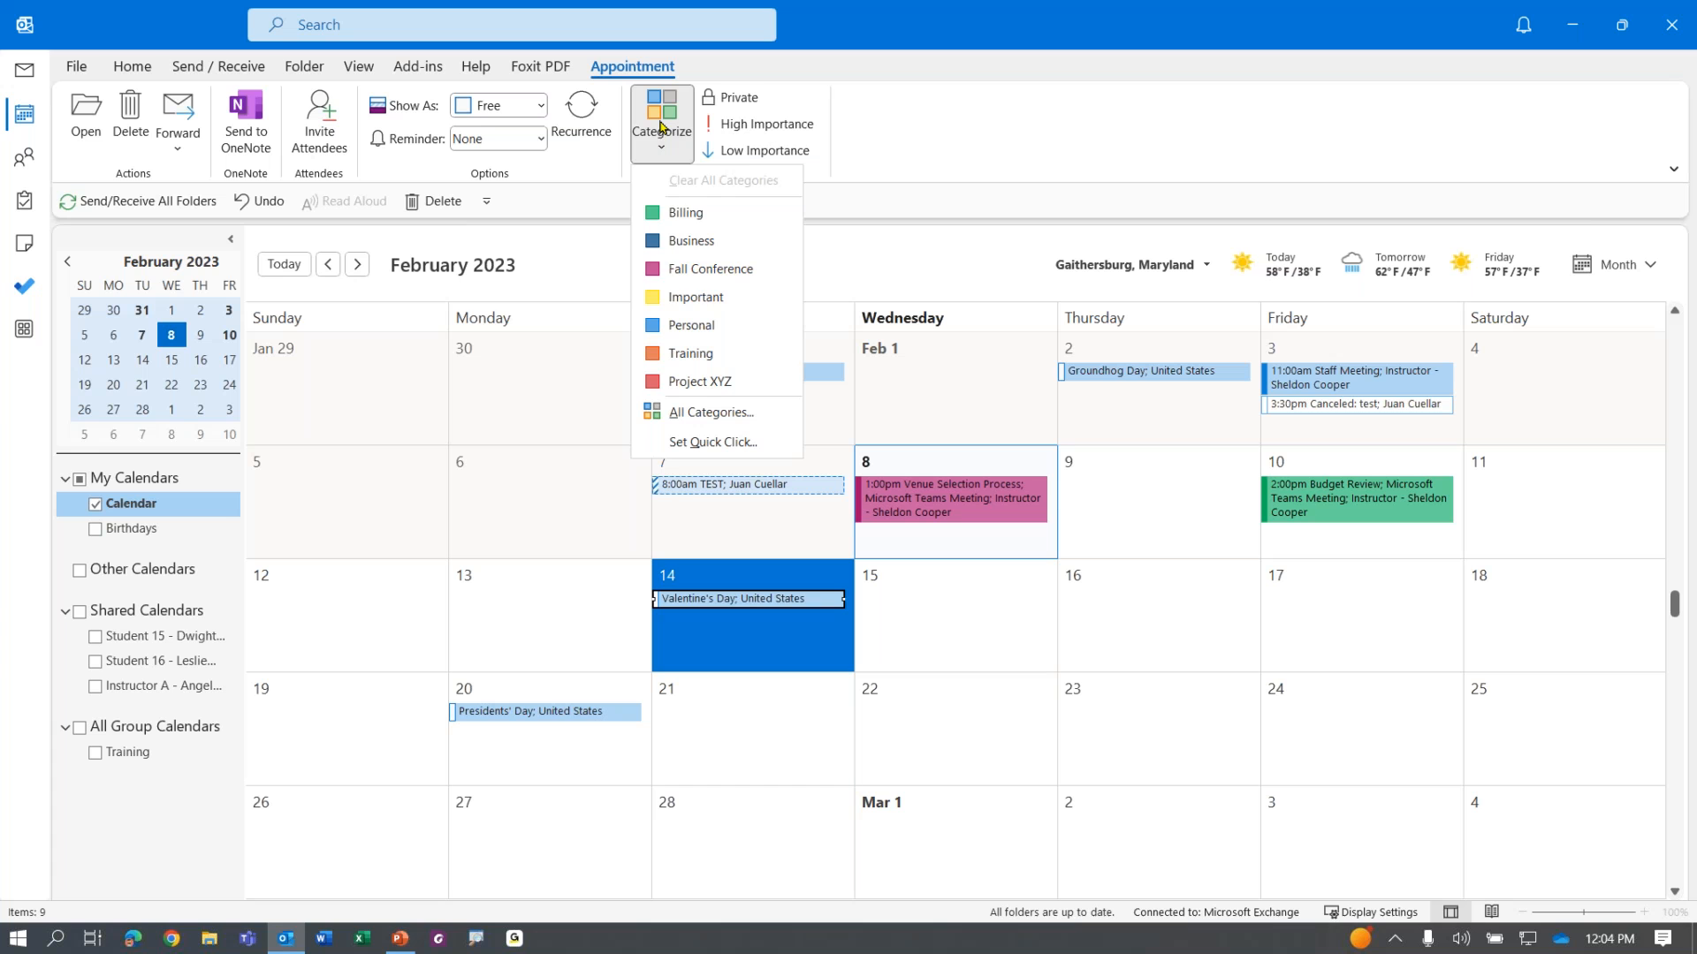
left_click(690, 299)
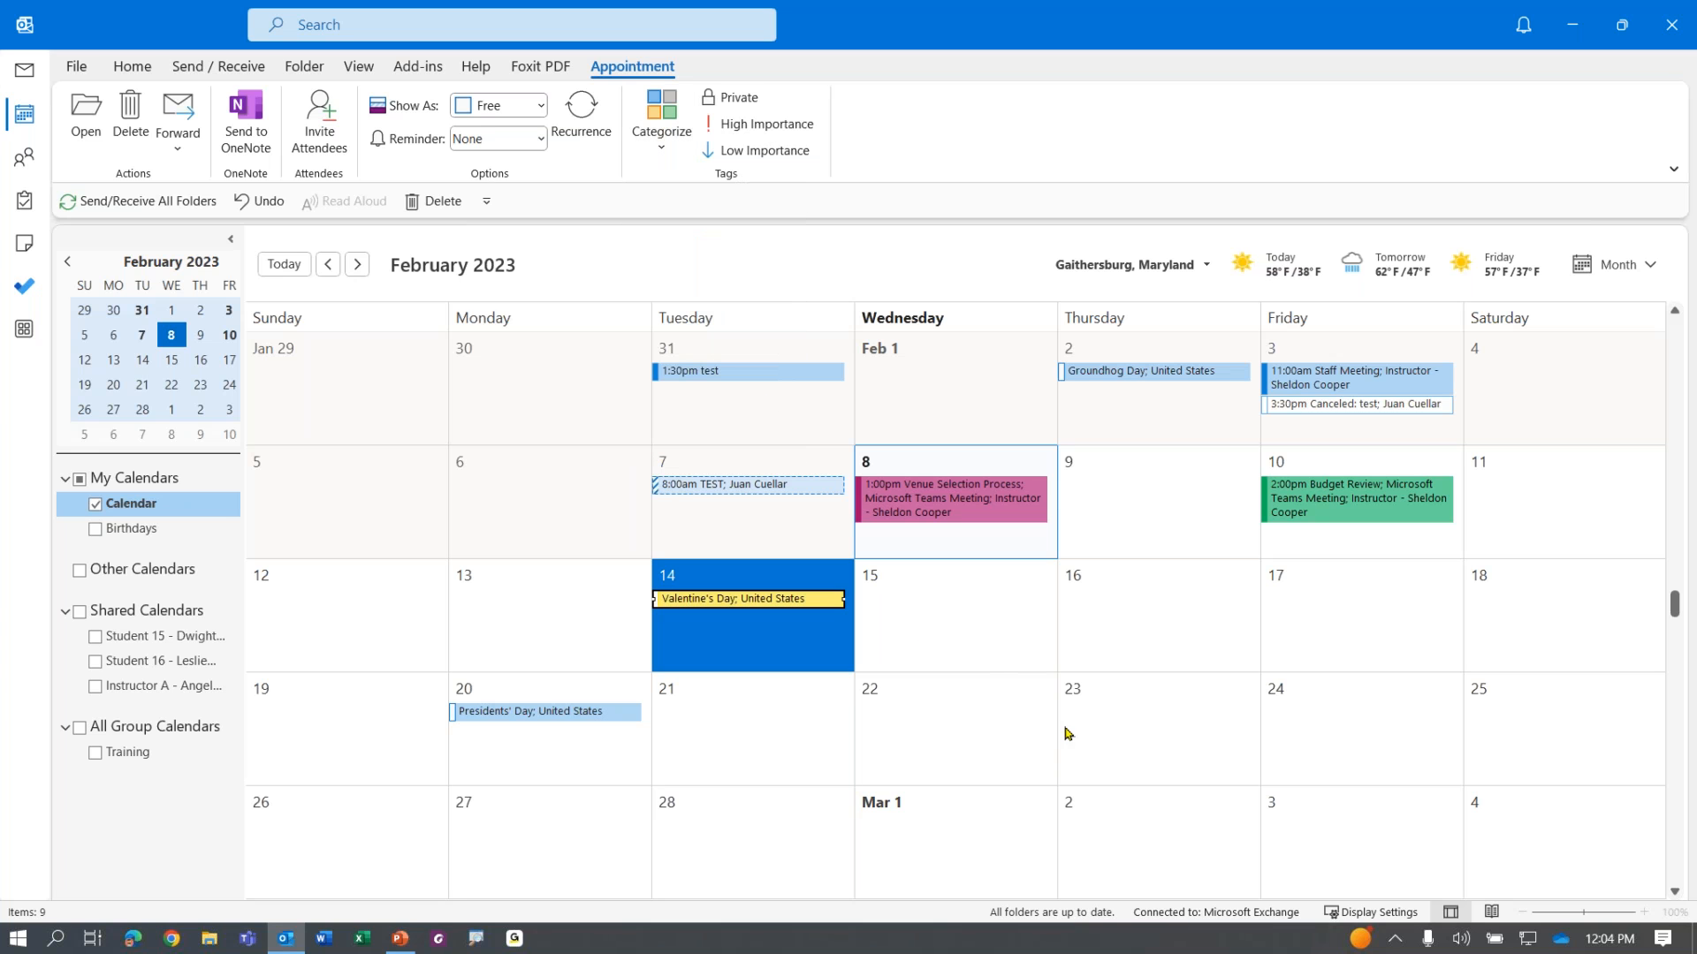
left_click(1150, 818)
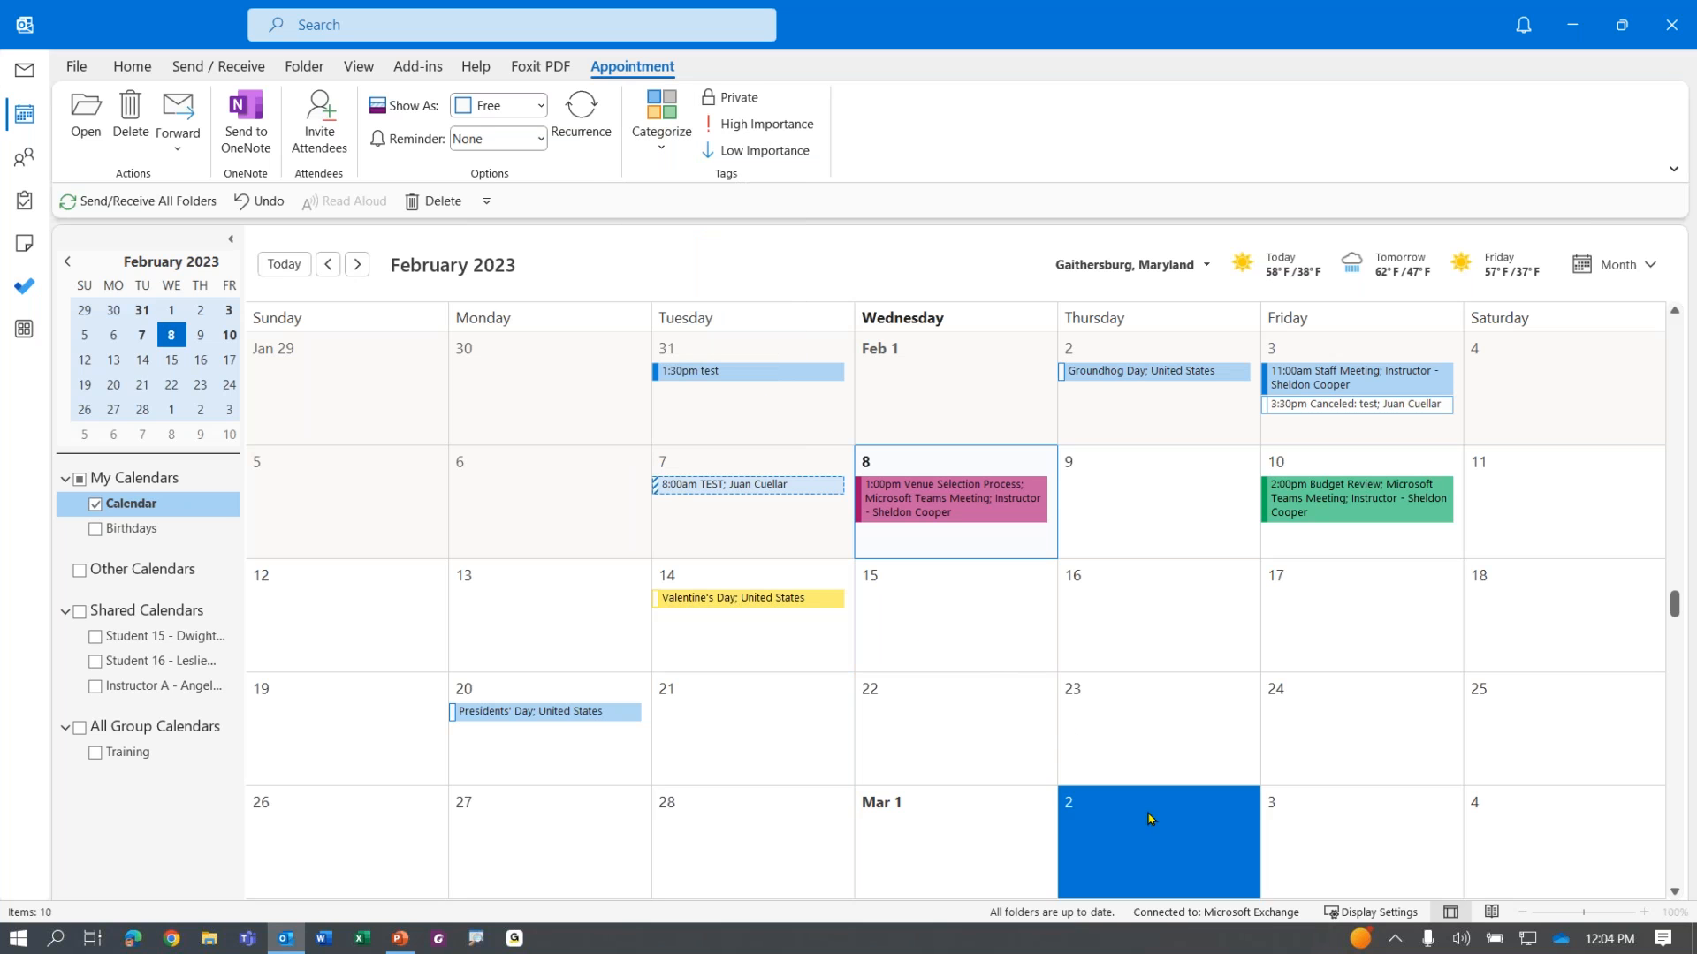
left_click(1309, 747)
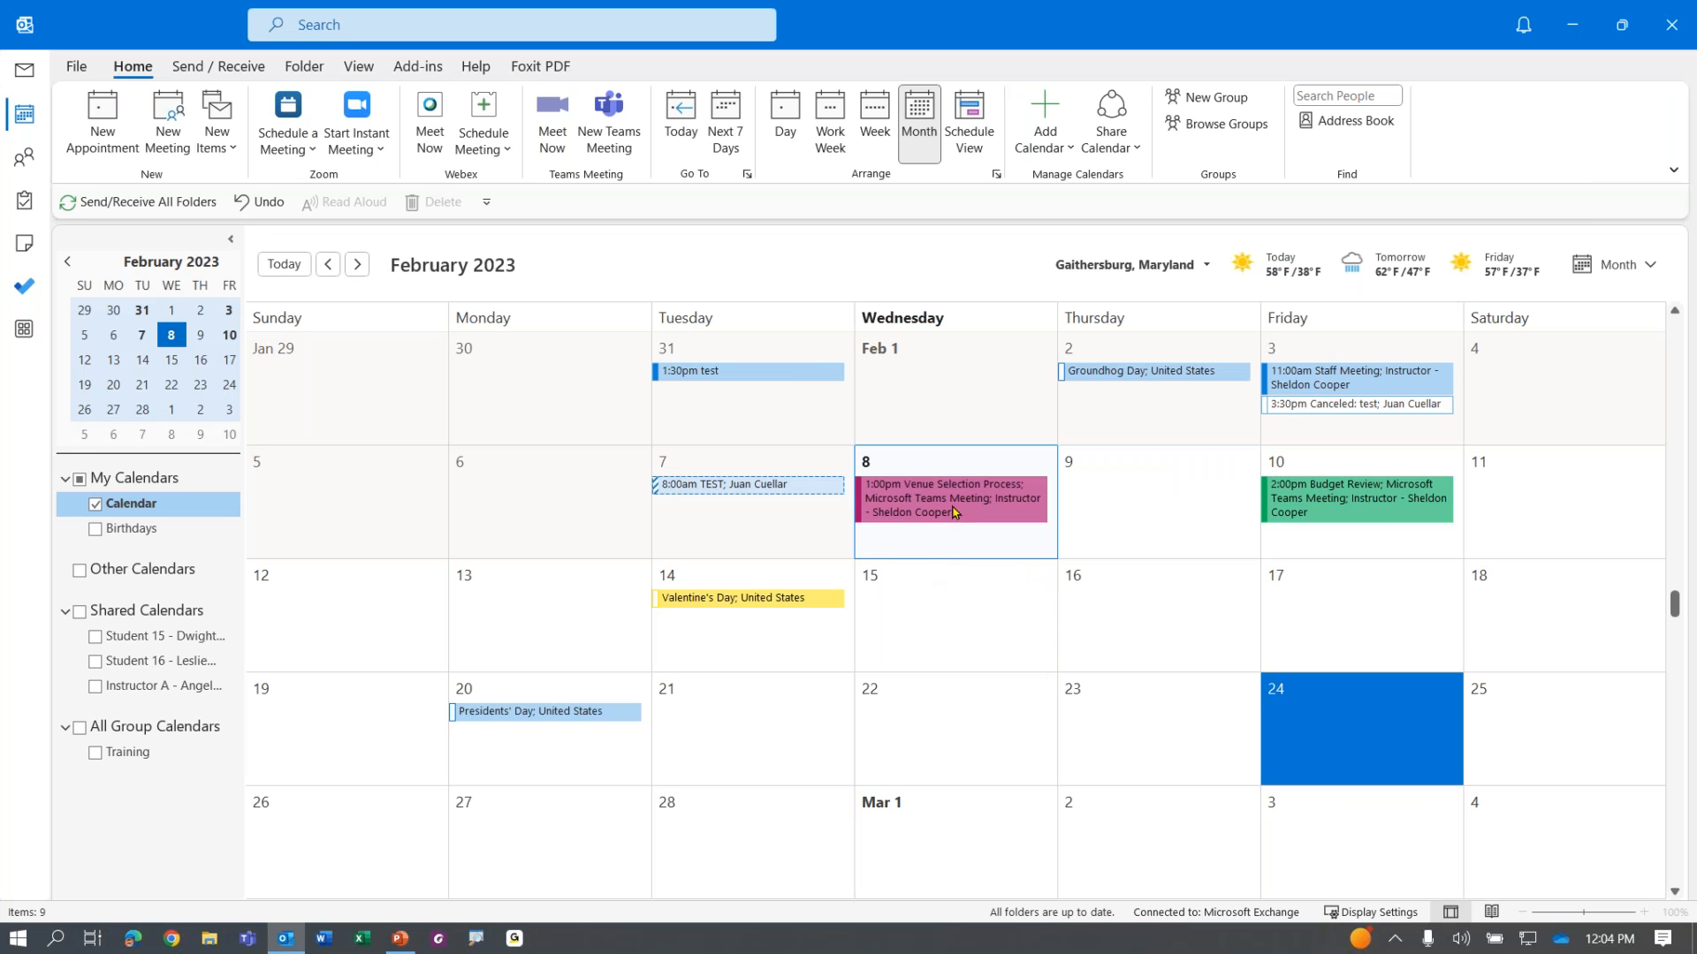
Step: Open the February 8 Venue Selection Process meeting to examine its category label, and close it again
mouse_move(954, 513)
left_click(941, 501)
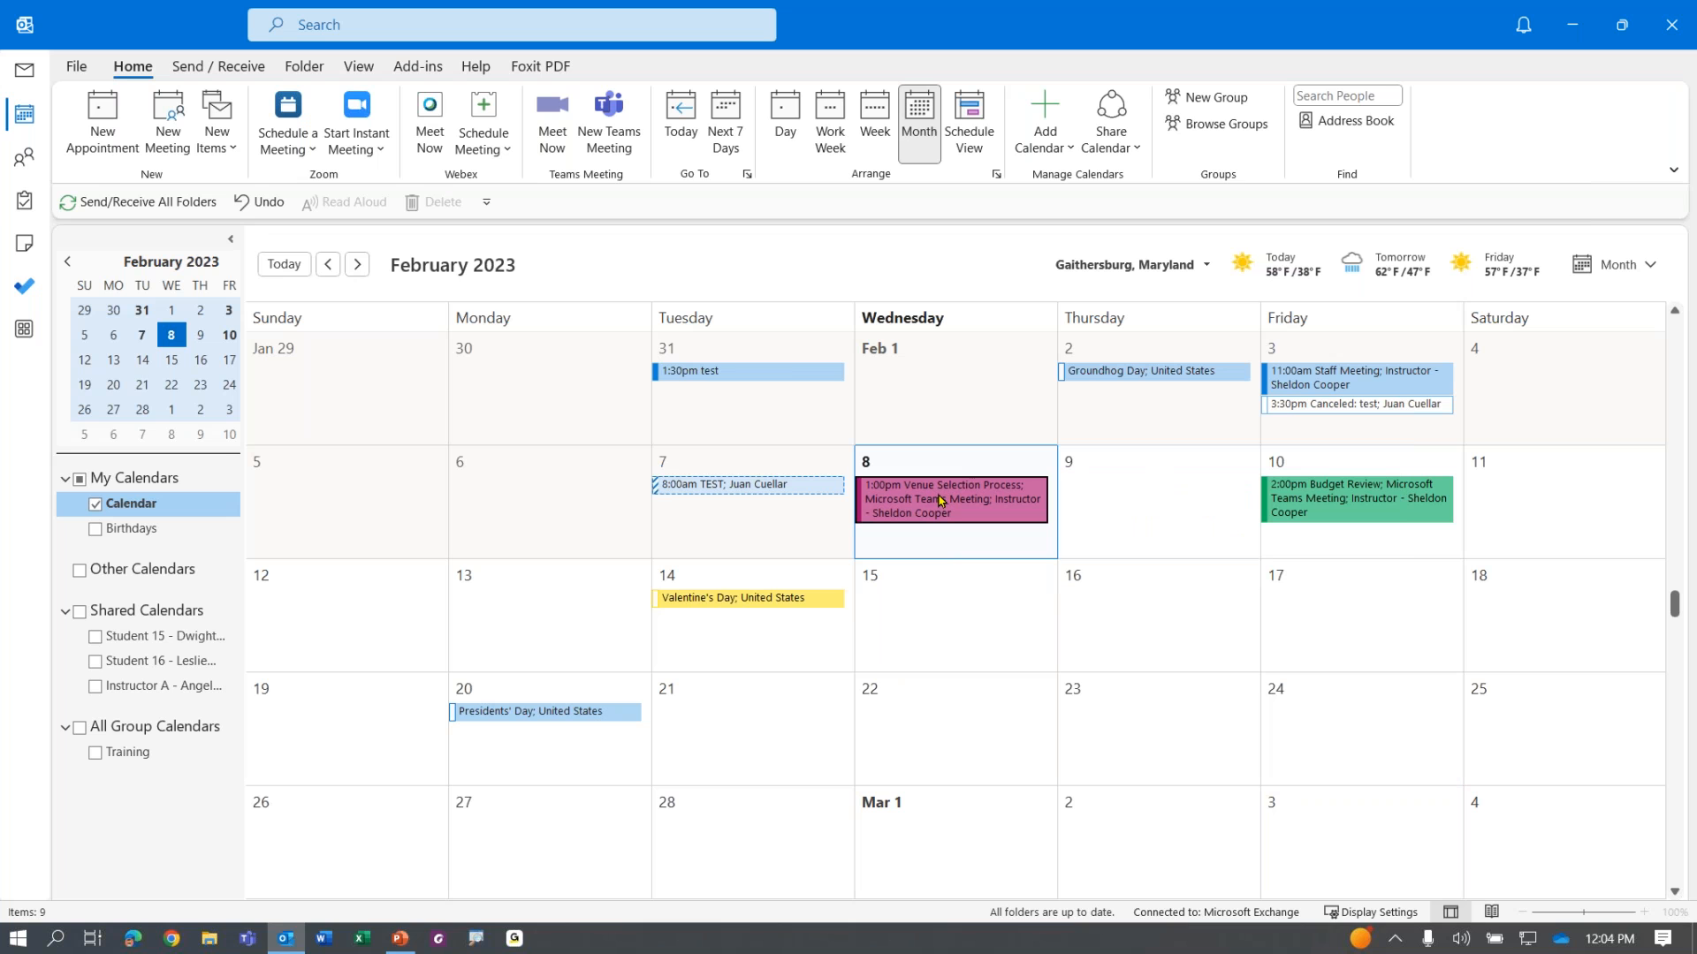
double_click(941, 501)
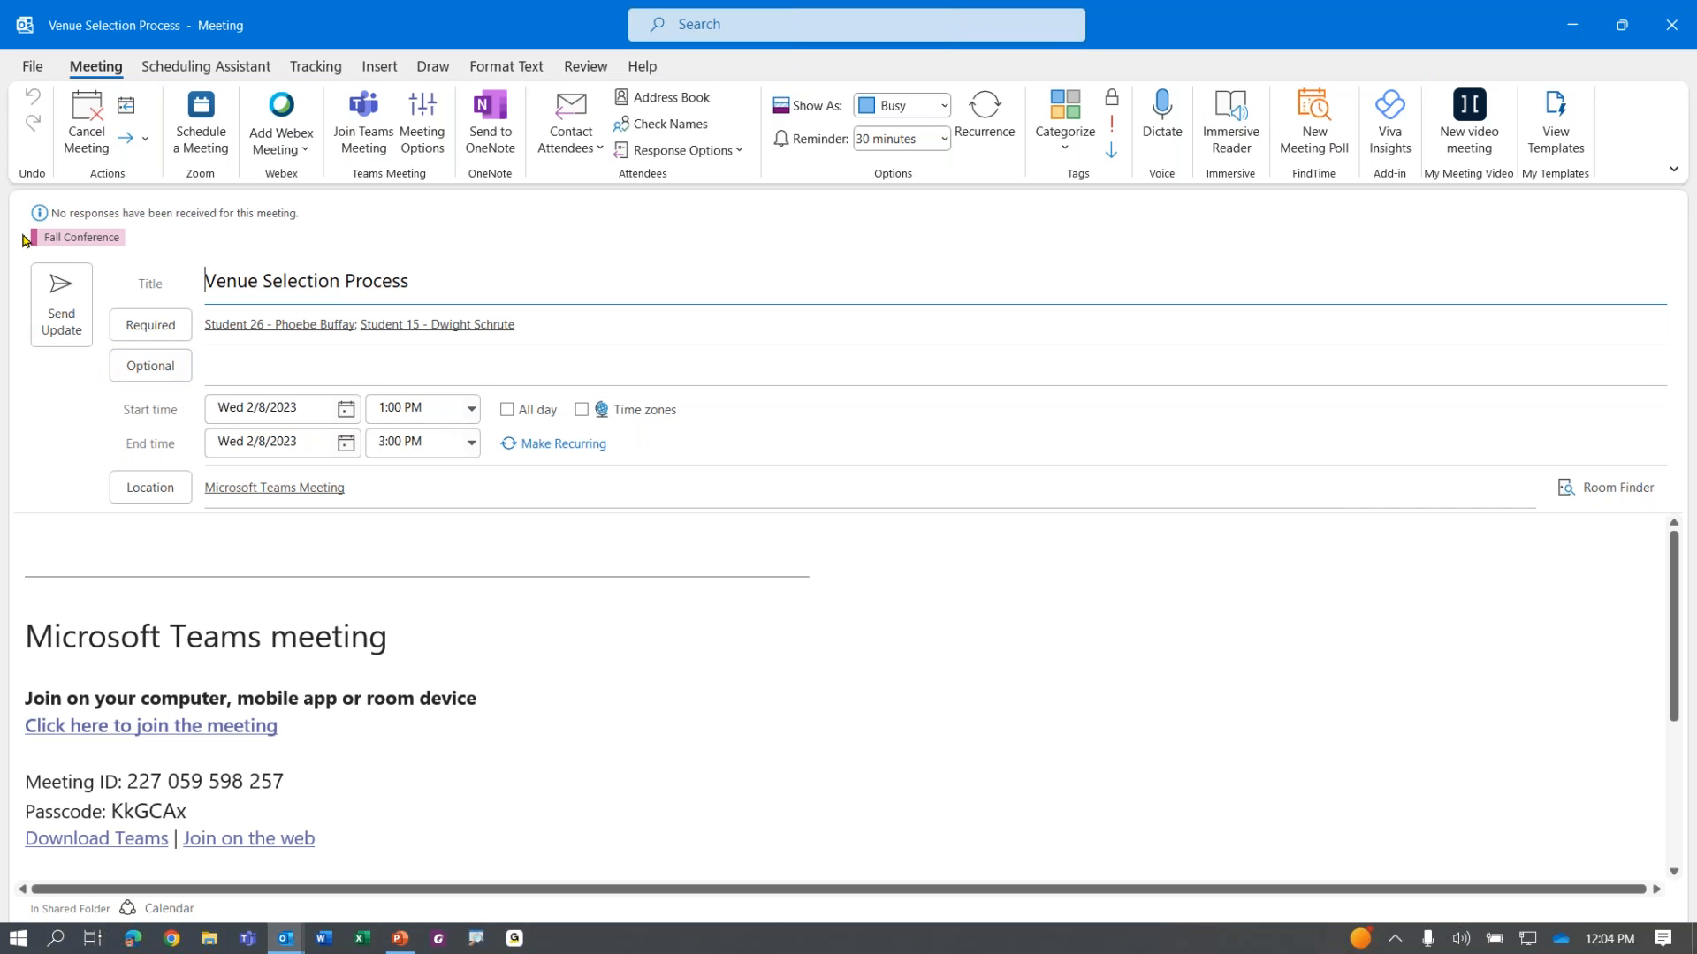
key("ctrl")
key("ctrl")
key("ctrl")
key("ctrl")
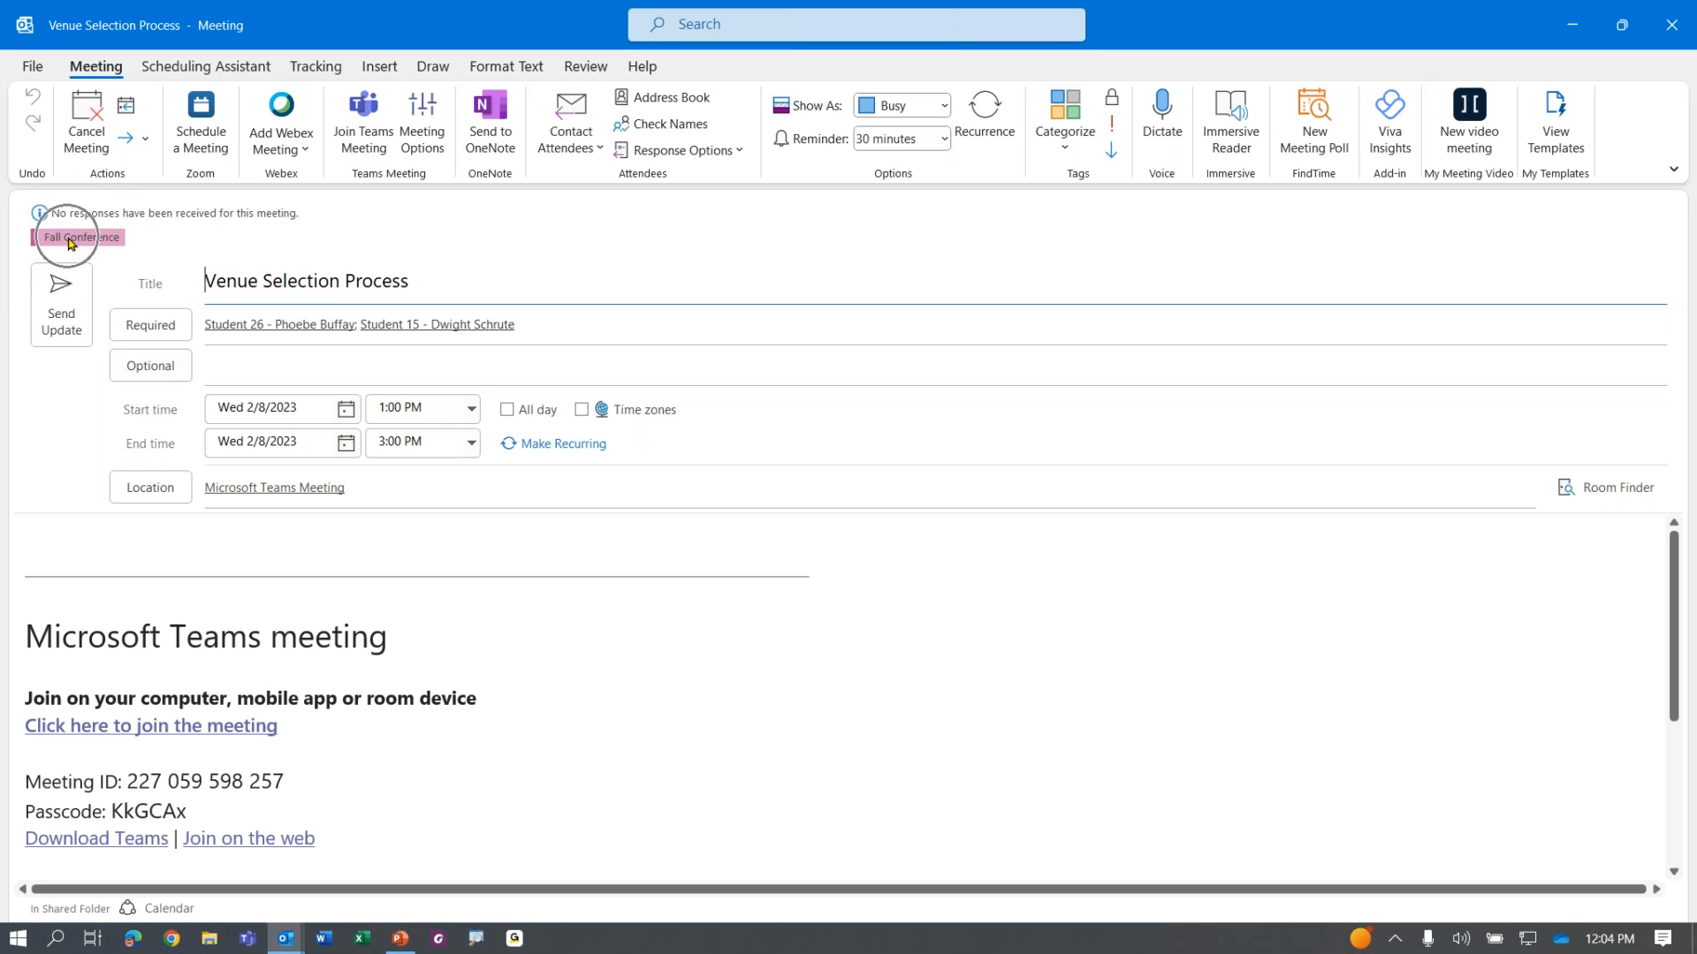
key("ctrl")
key("ctrl")
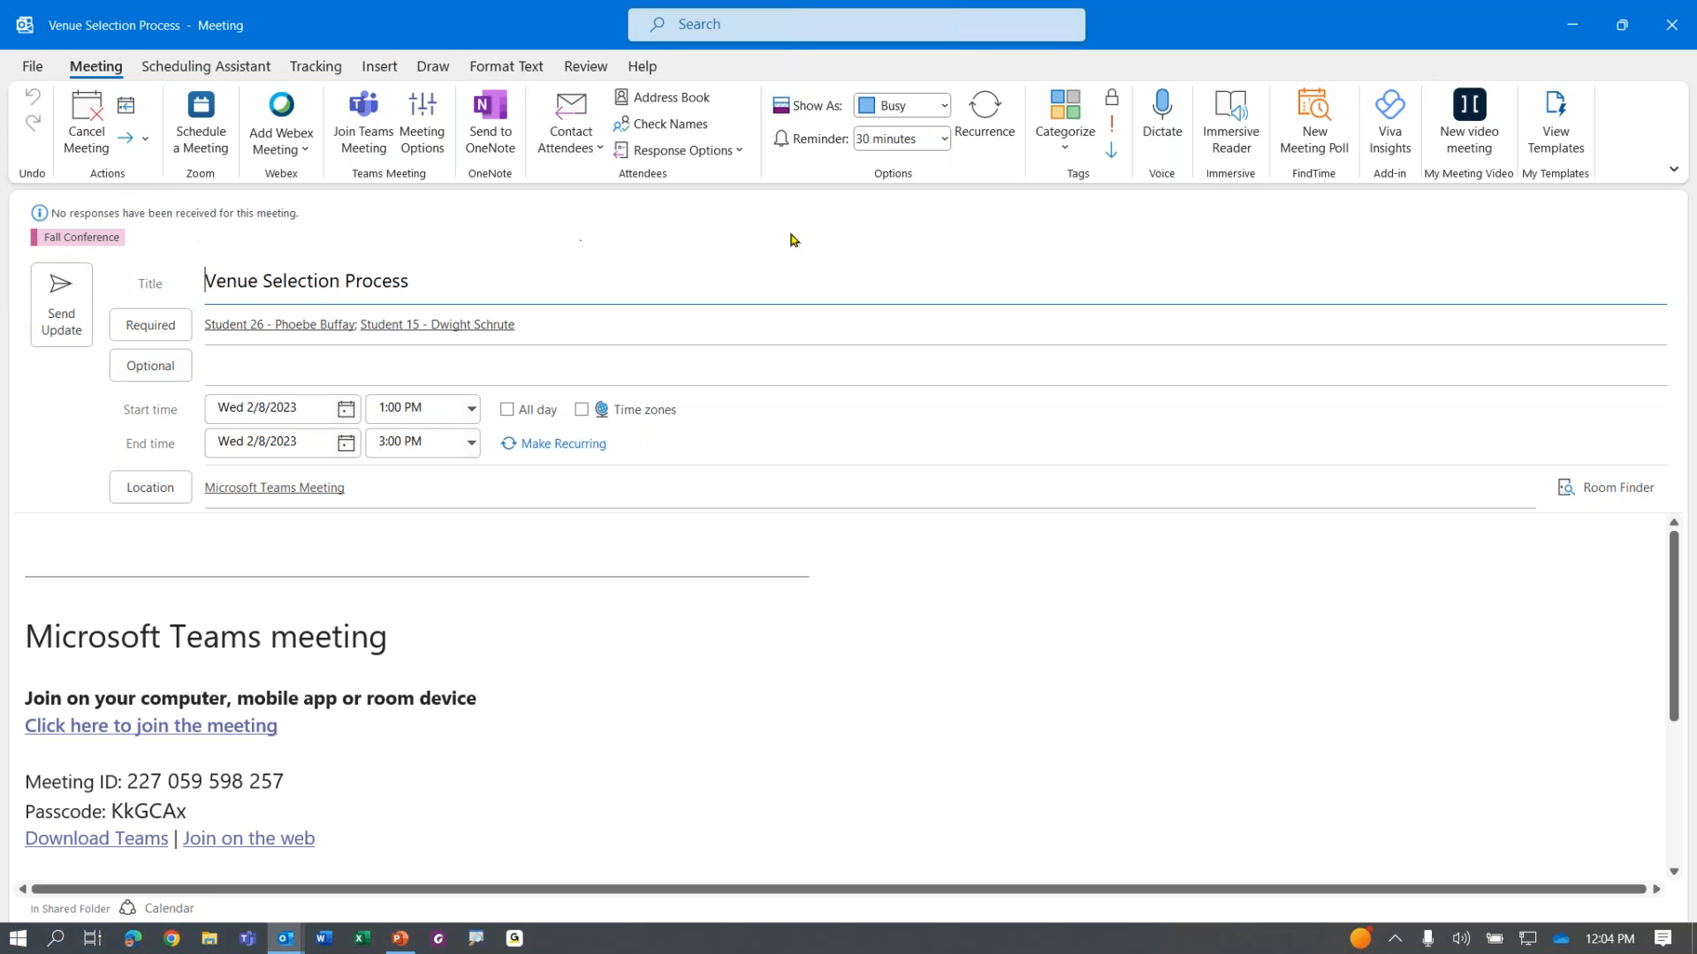
left_click(1671, 24)
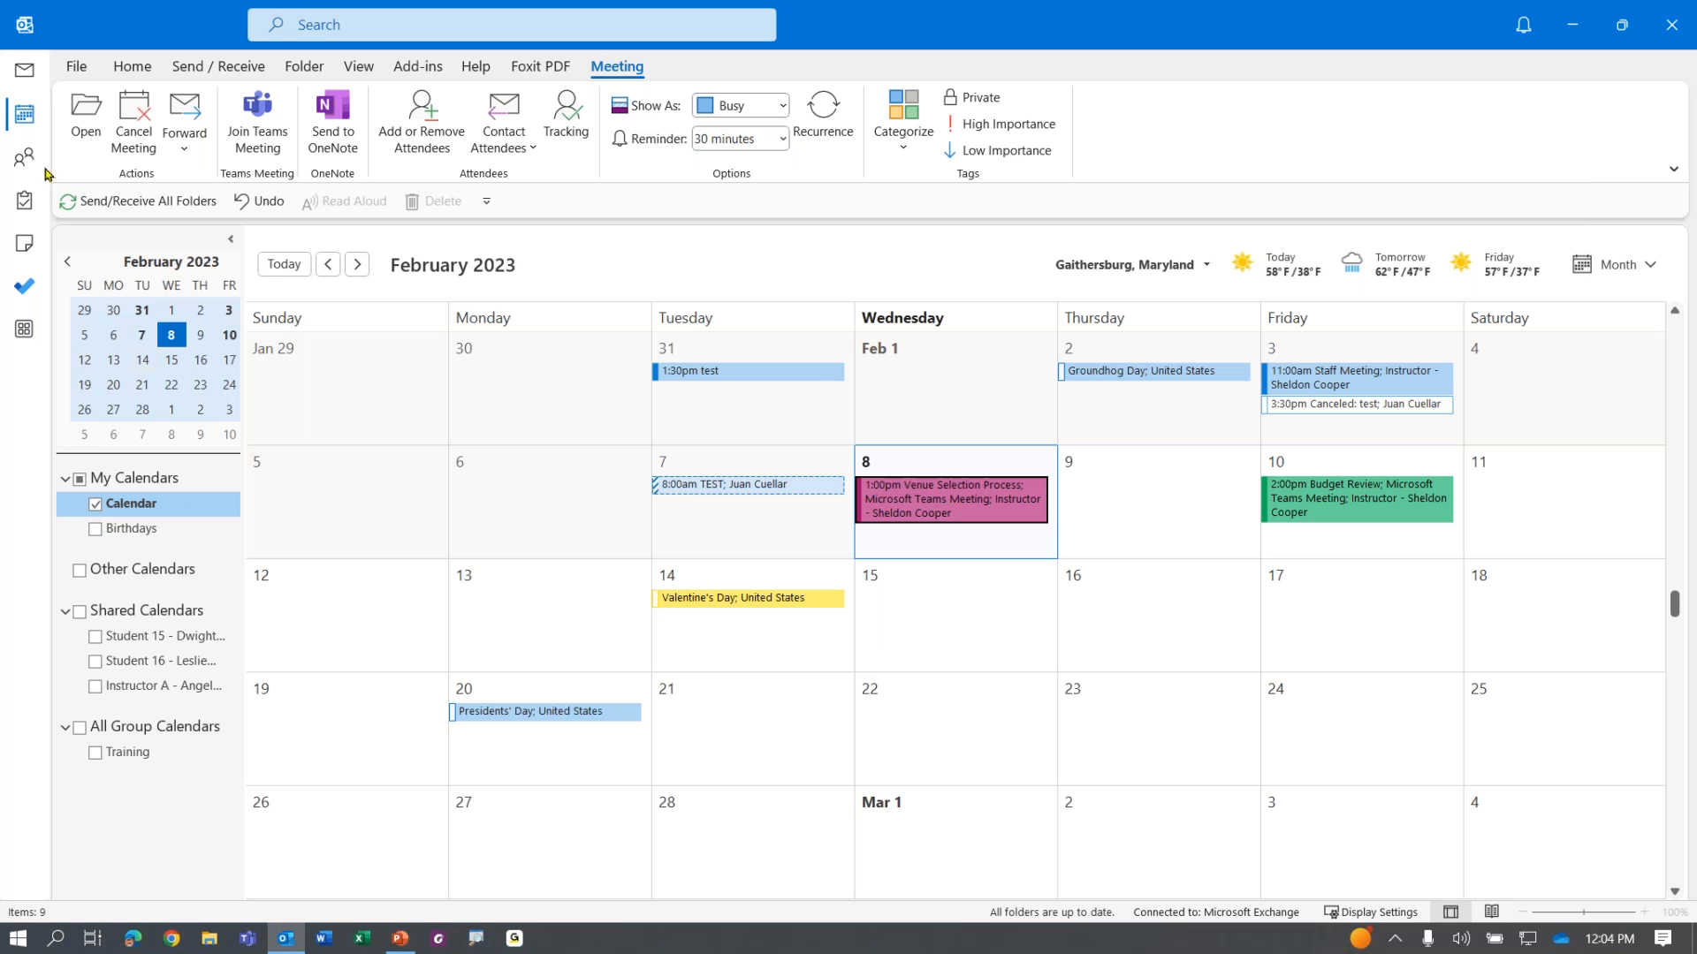
Step: Return to the inbox and display the 12/19/2022 email about joining the test site group
left_click(26, 72)
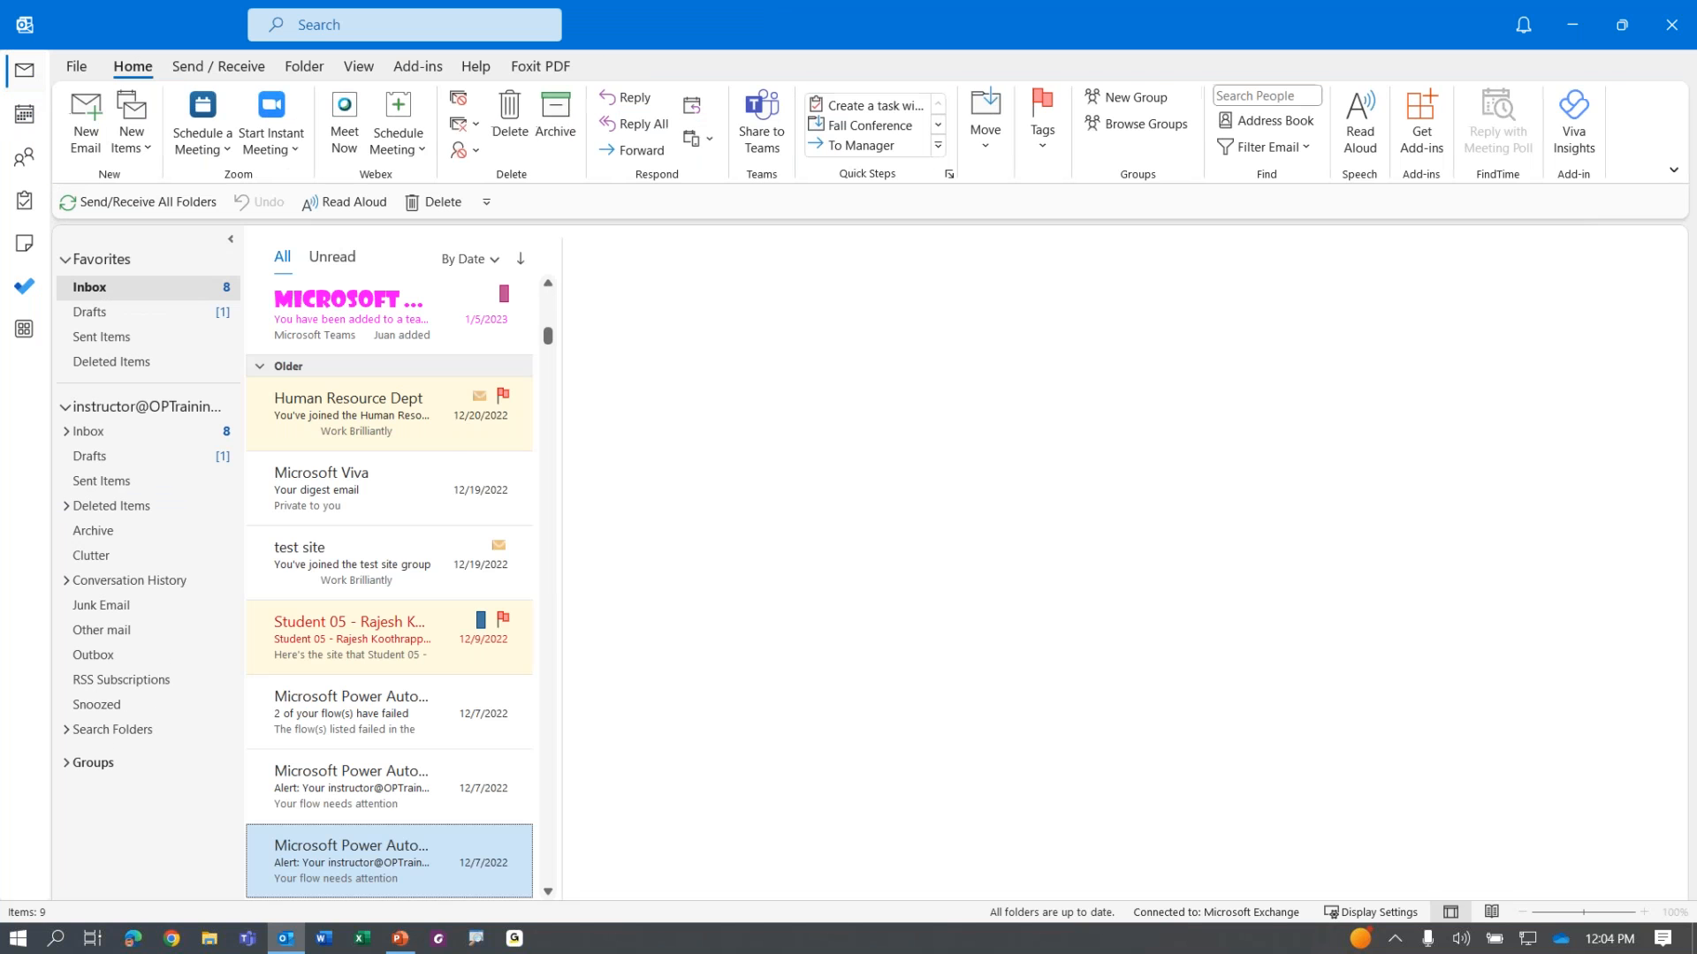
left_click(385, 588)
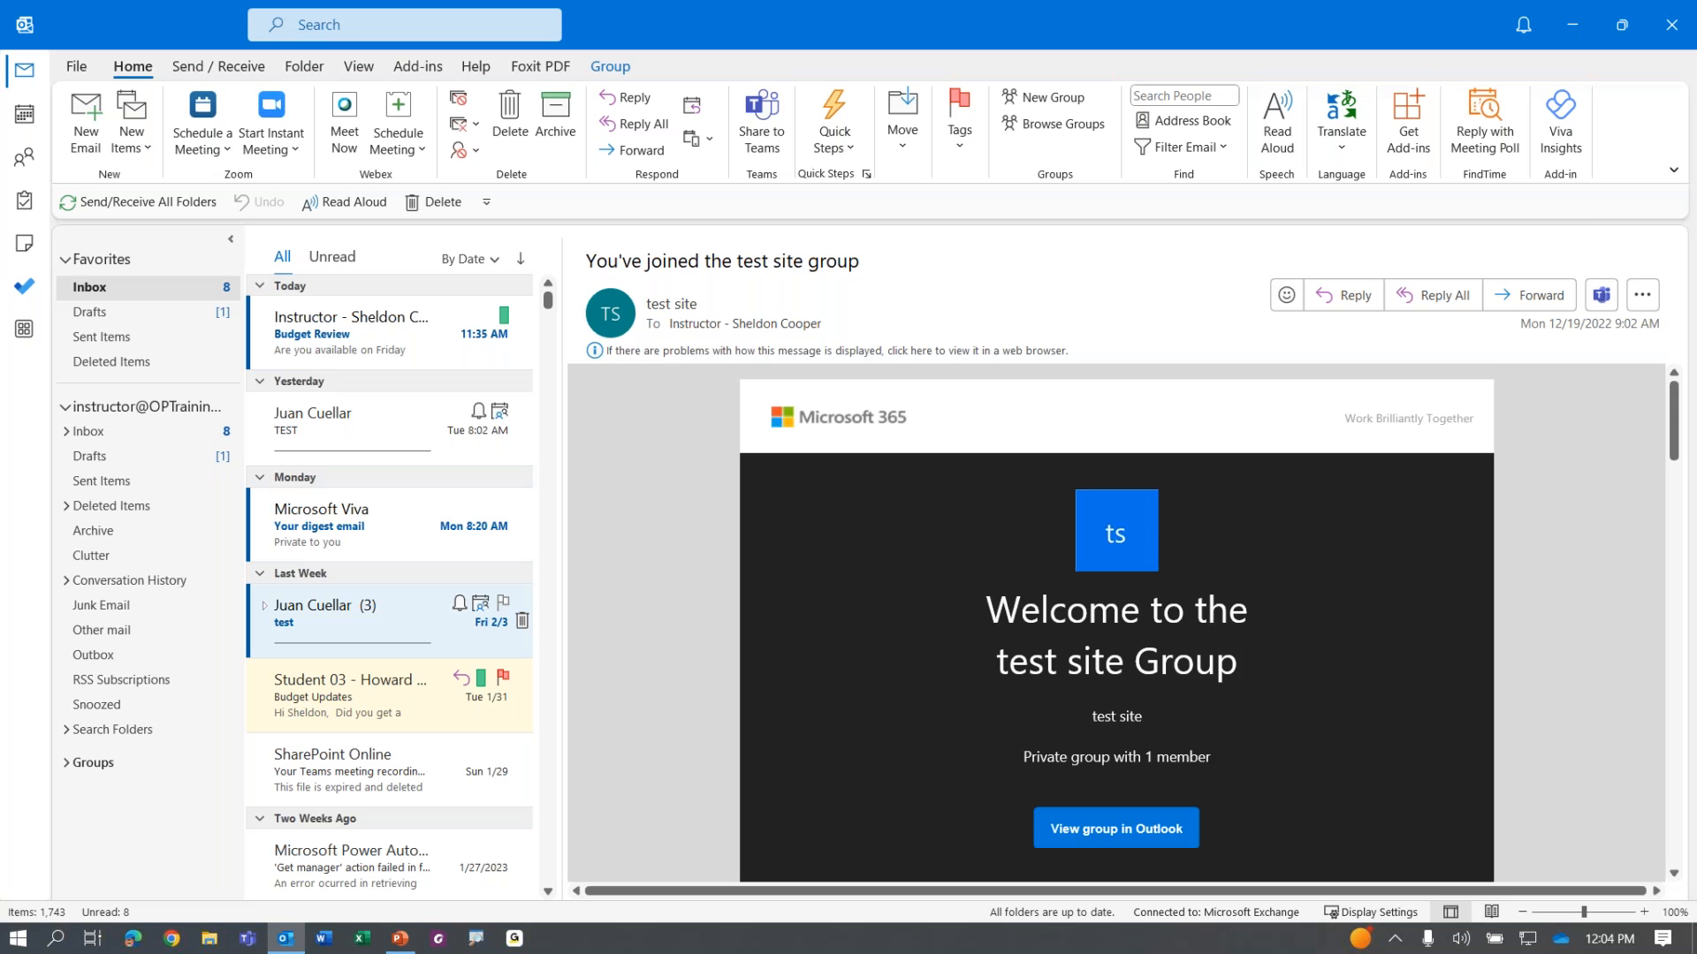
Step: Arrange the inbox messages by Categories and collapse the (none) group of uncategorised emails
left_click(389, 435)
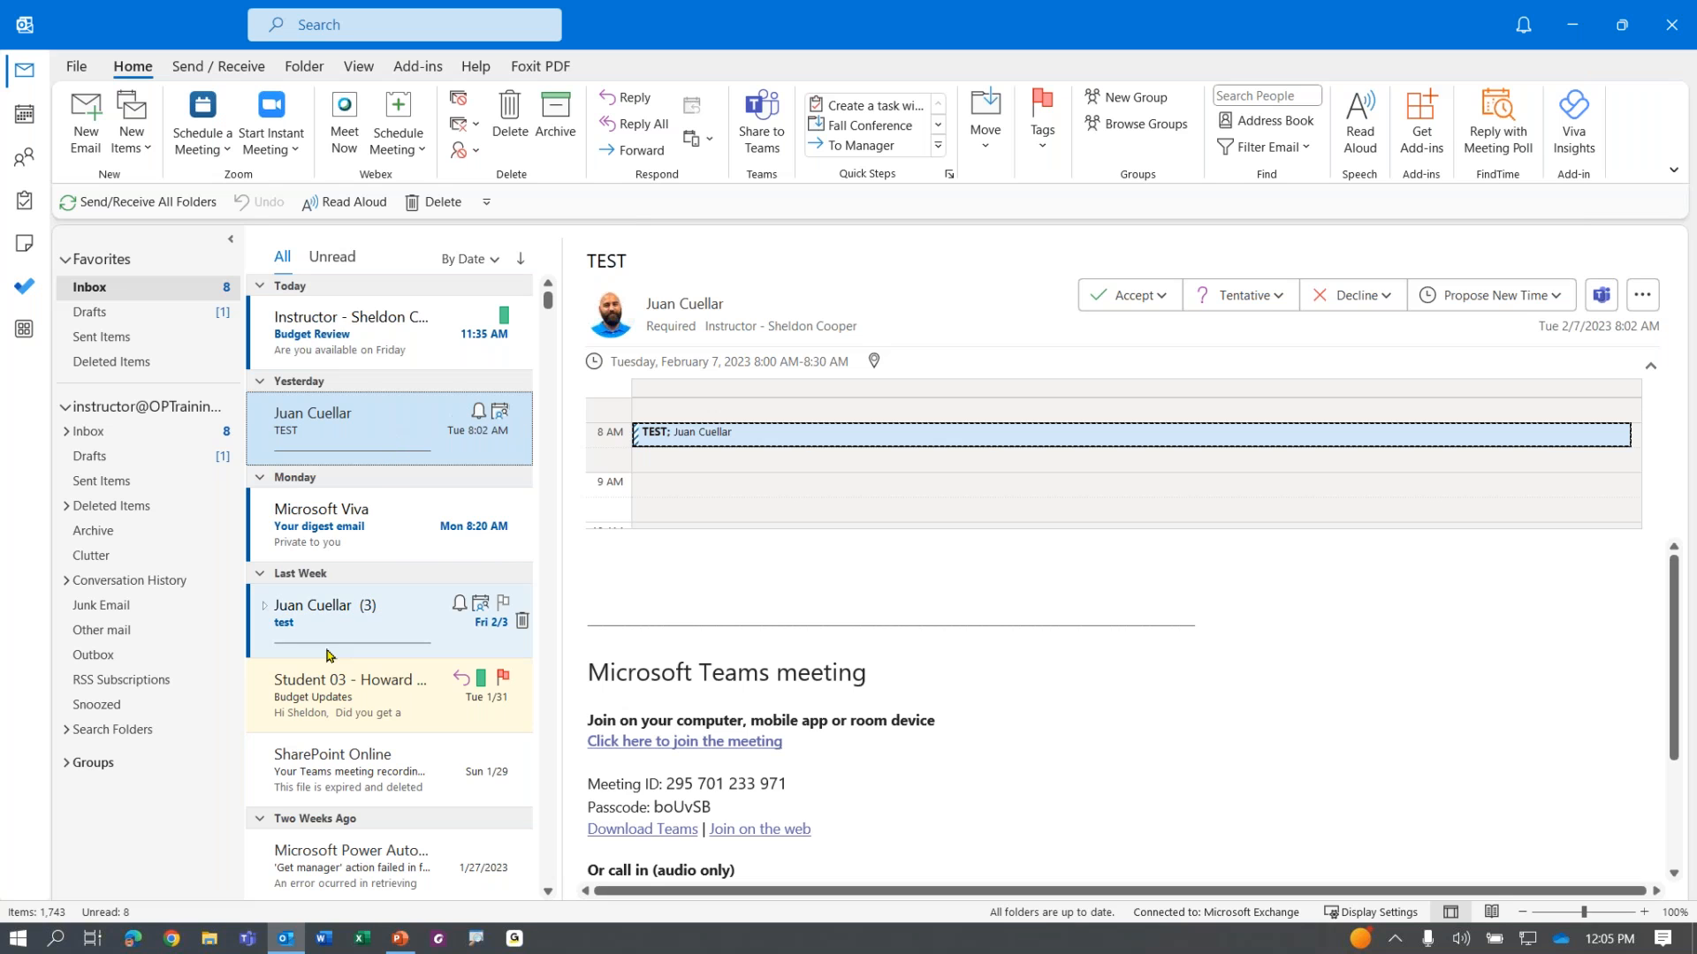
left_click(482, 262)
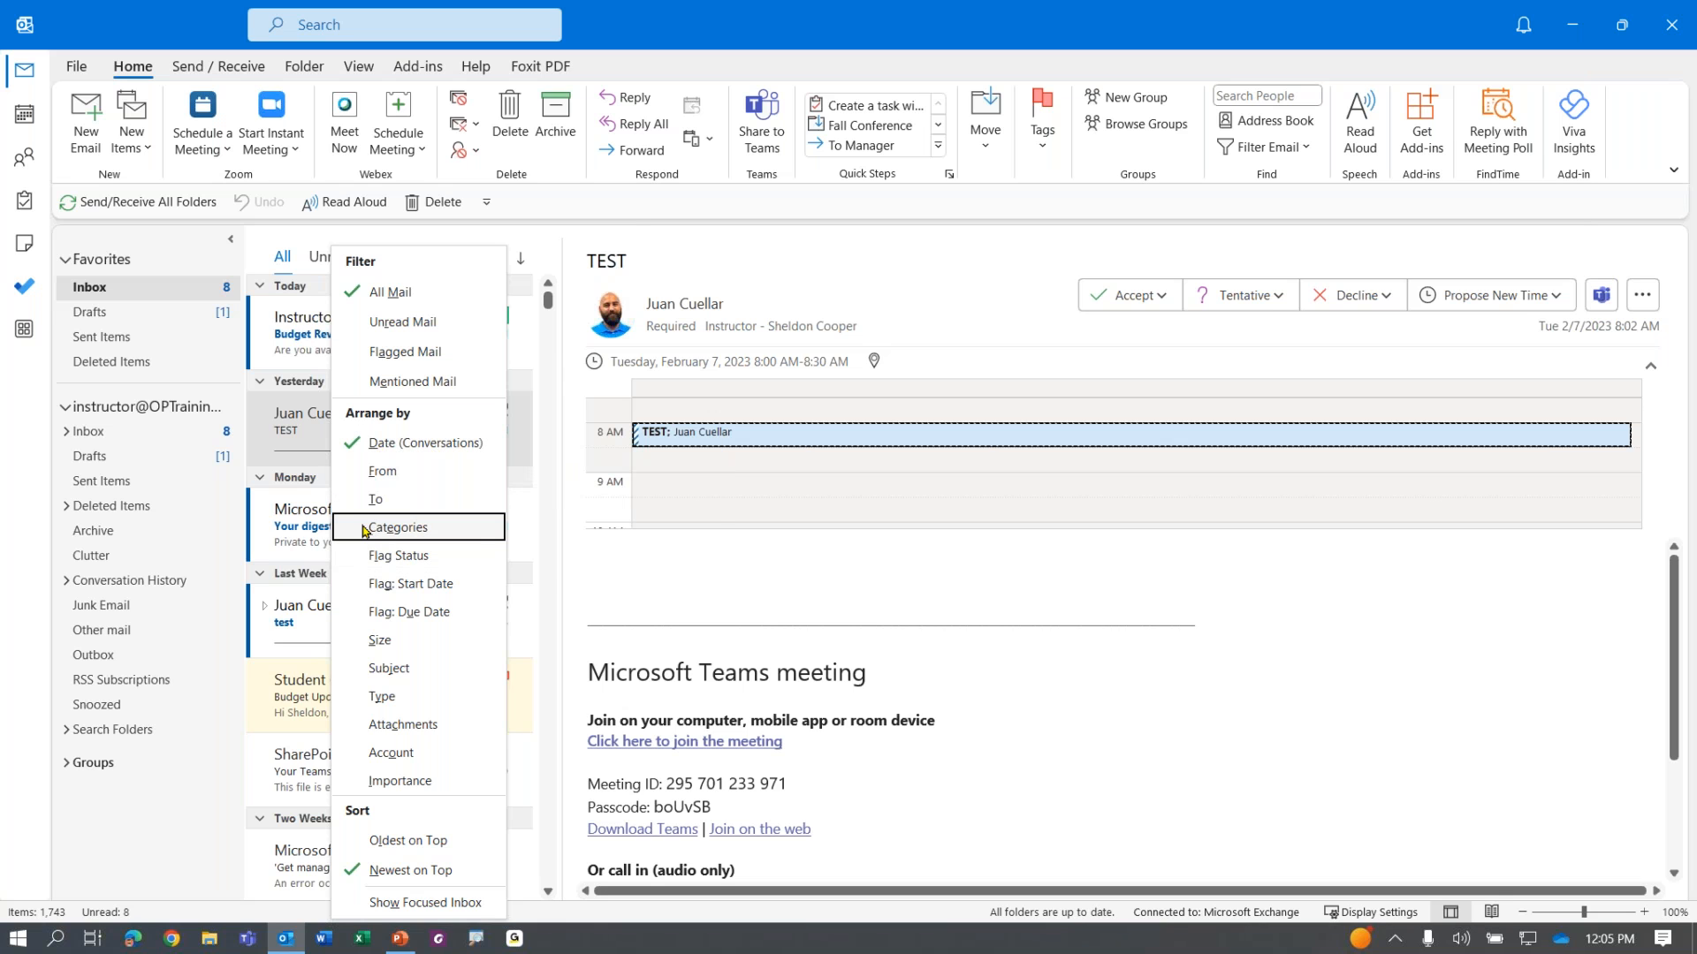
left_click(410, 528)
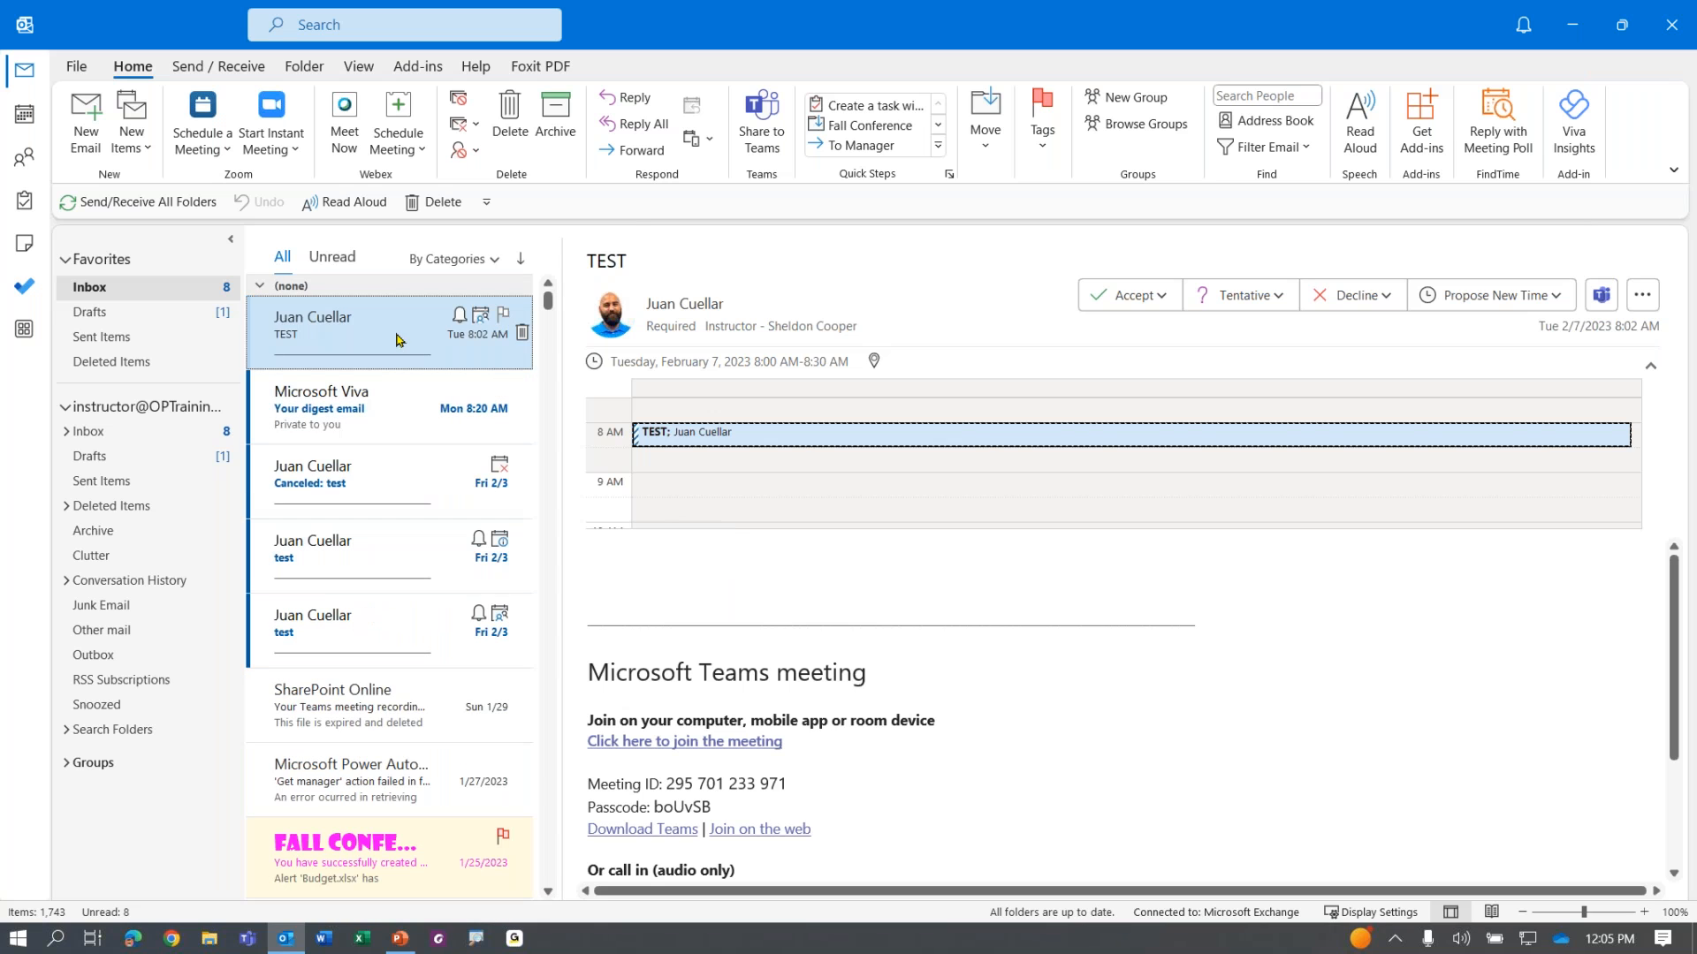
key("ctrl")
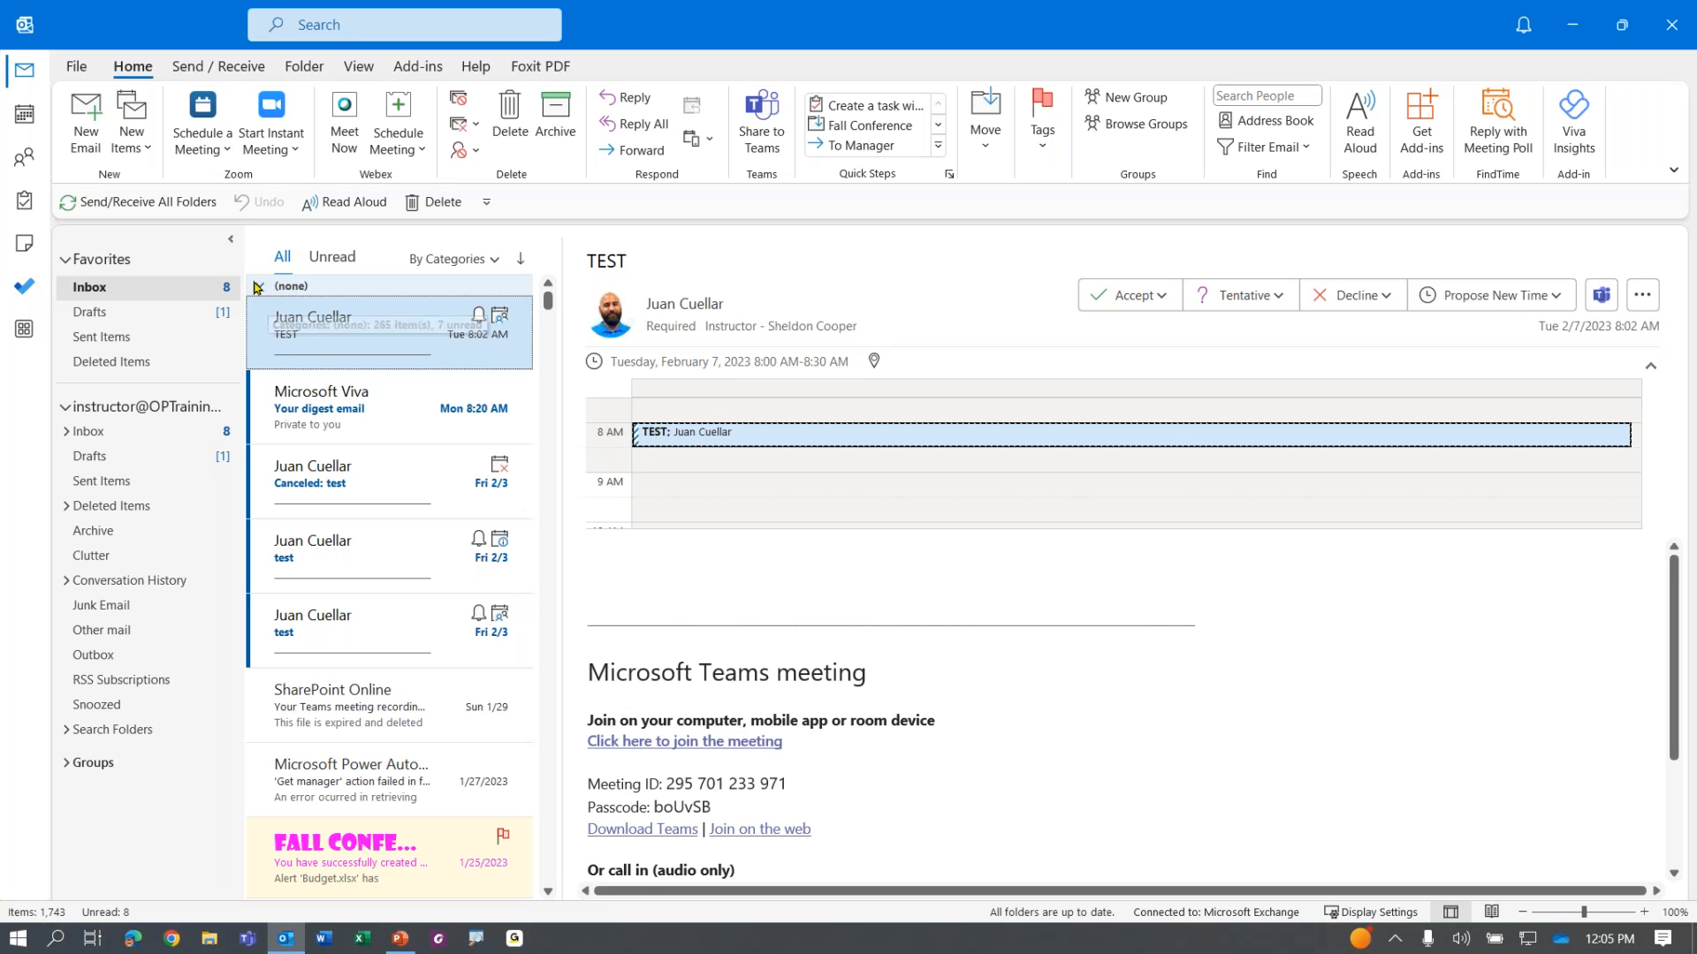
left_click(259, 290)
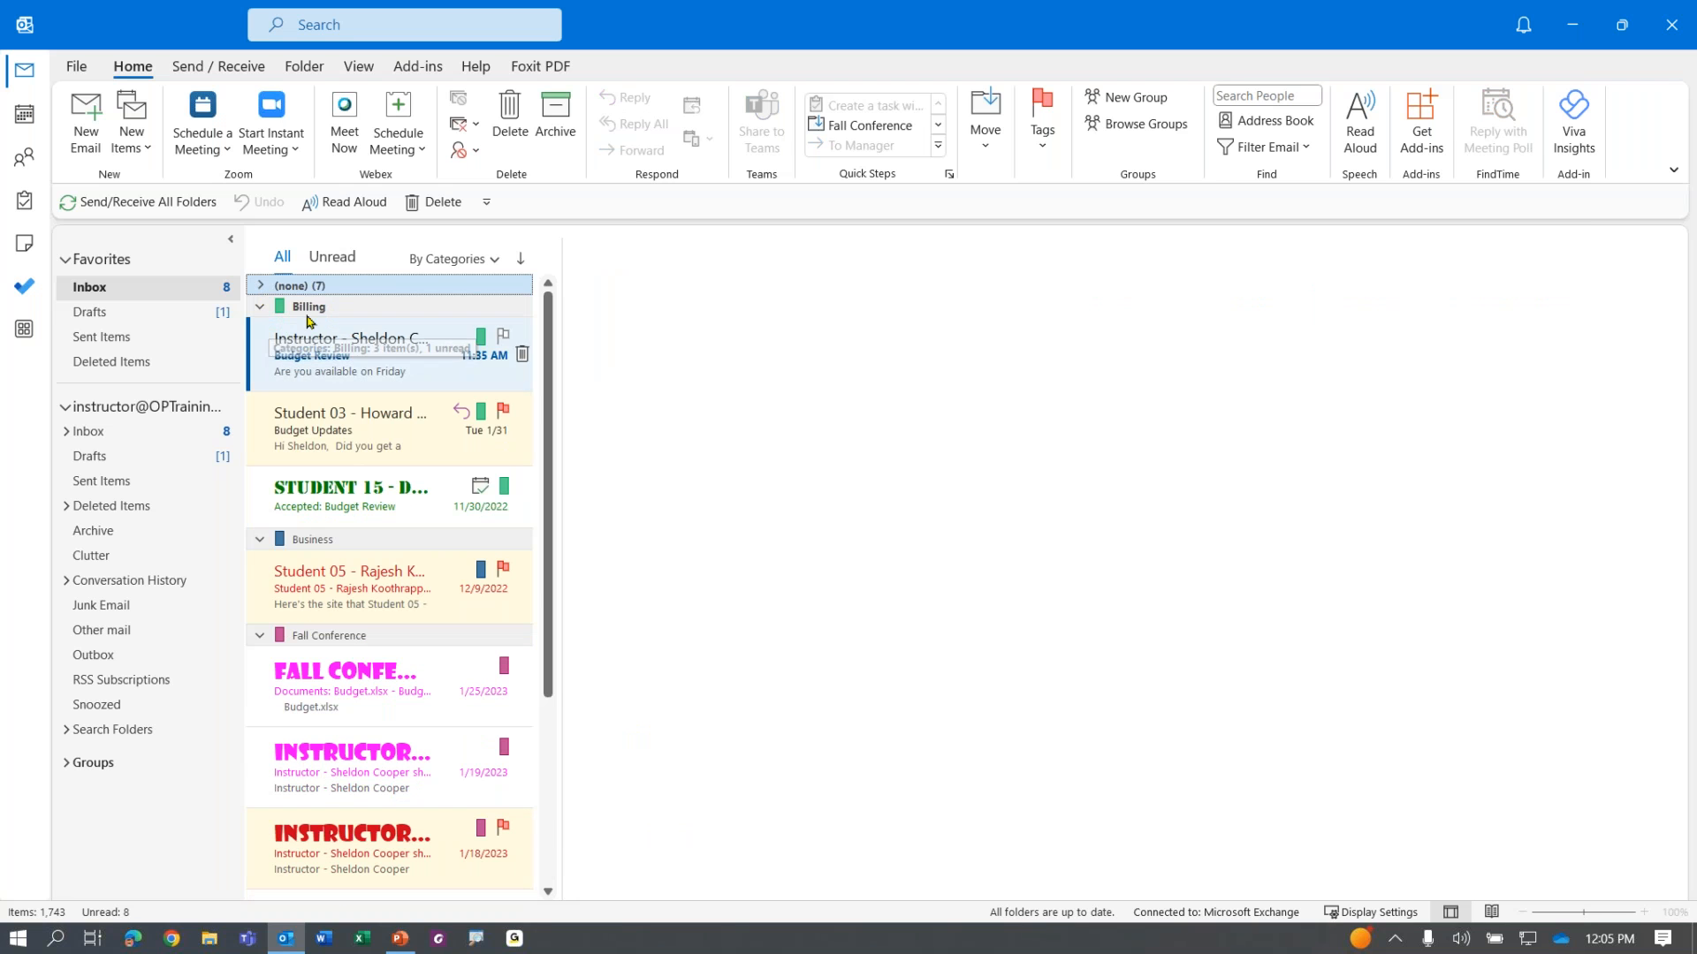
Step: Look through the inbox emails grouped under the Billing, Business, Fall Conference and Important categories
key("ctrl")
key("ctrl")
key("ctrl")
key("ctrl")
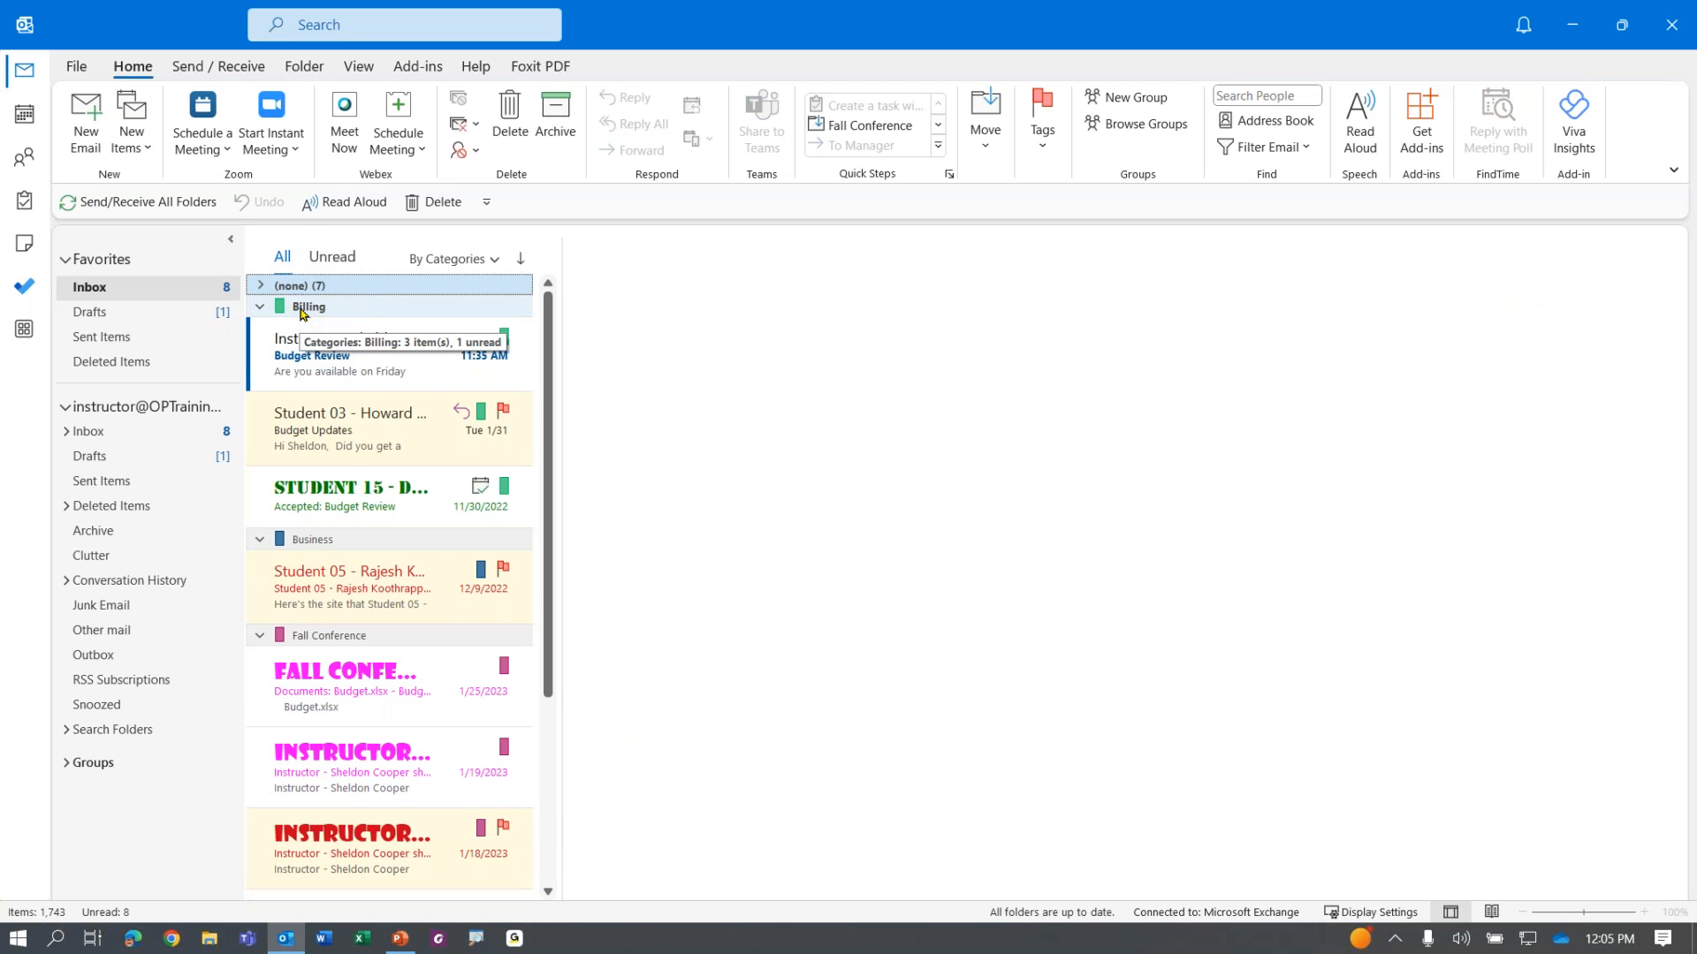
key("ctrl")
key("ctrl")
key("ctrl")
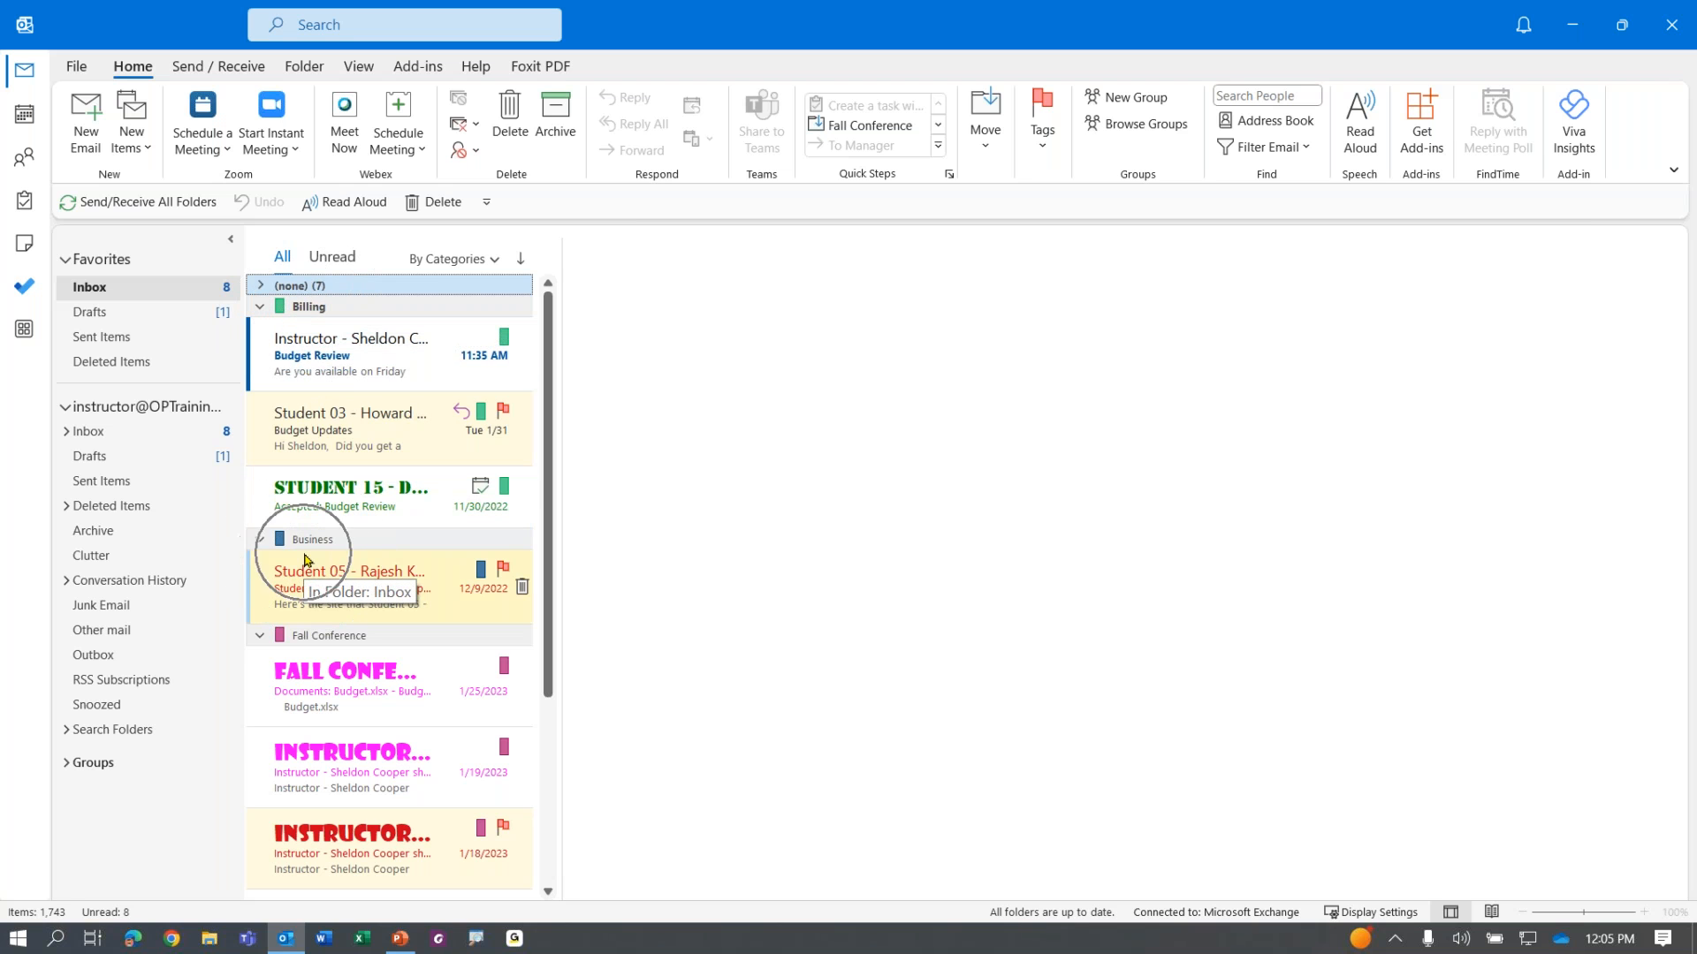
key("ctrl")
scroll(311, 652, "down", 4)
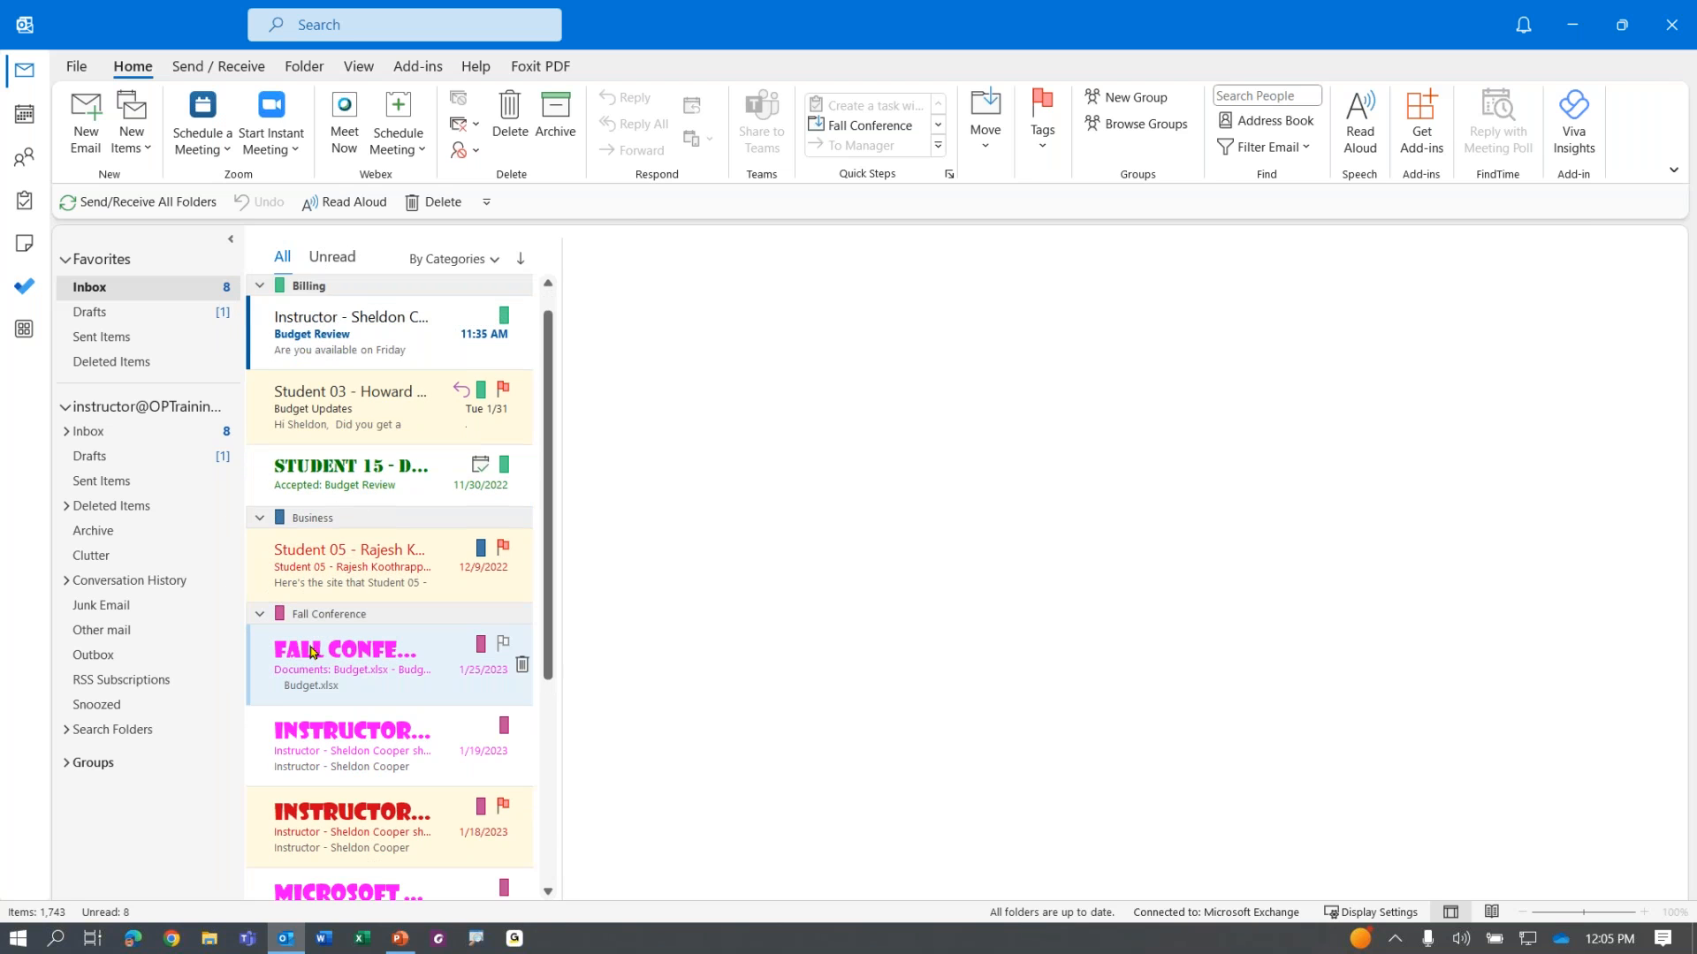
key("ctrl")
key("ctrl")
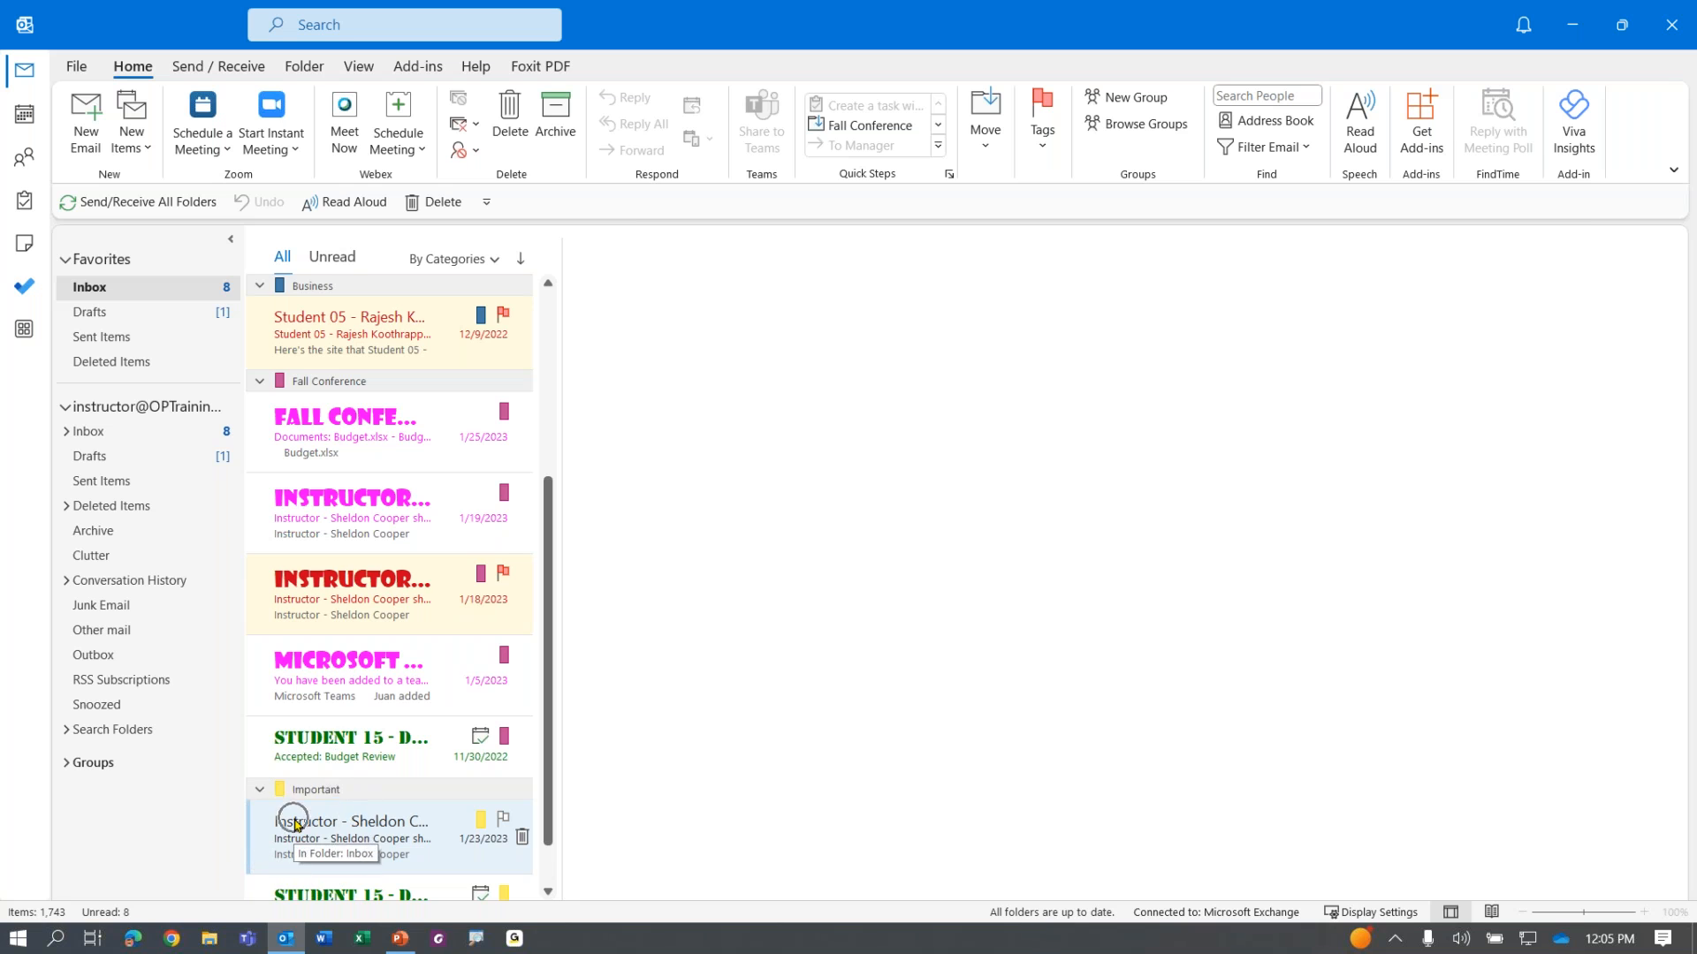
scroll(296, 824, "up", 4)
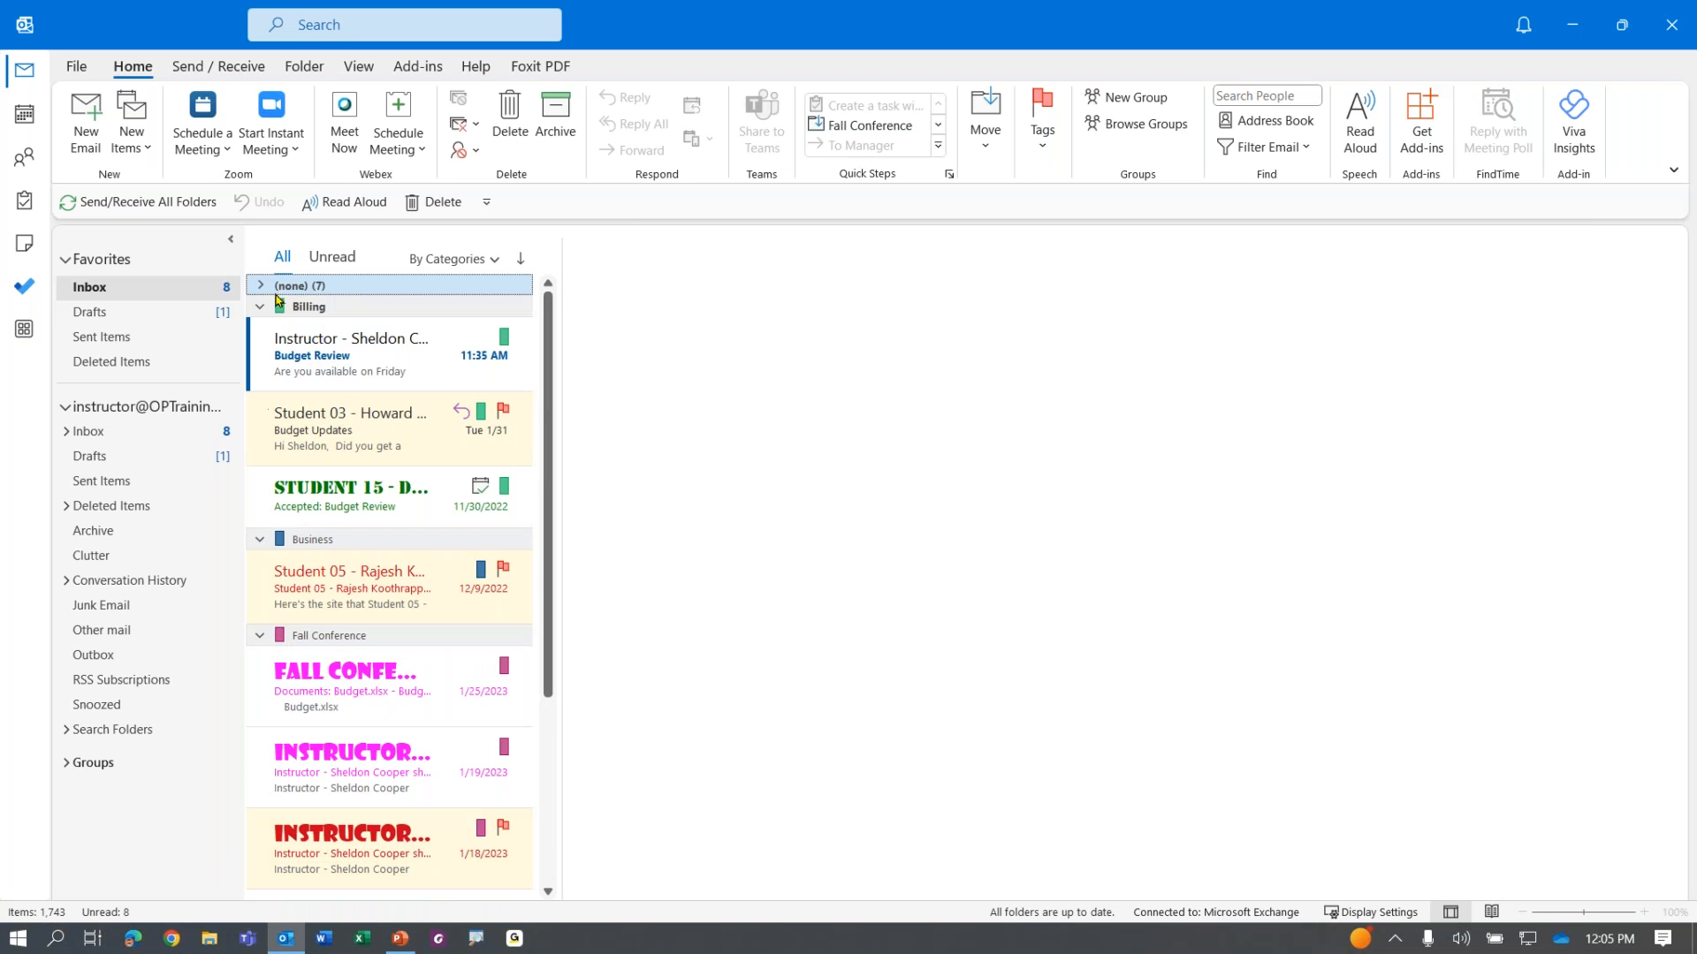
Step: Collapse all category groups, and expand and re-collapse Business, Fall Conference, Important and Billing individually to examine their emails
right_click(323, 308)
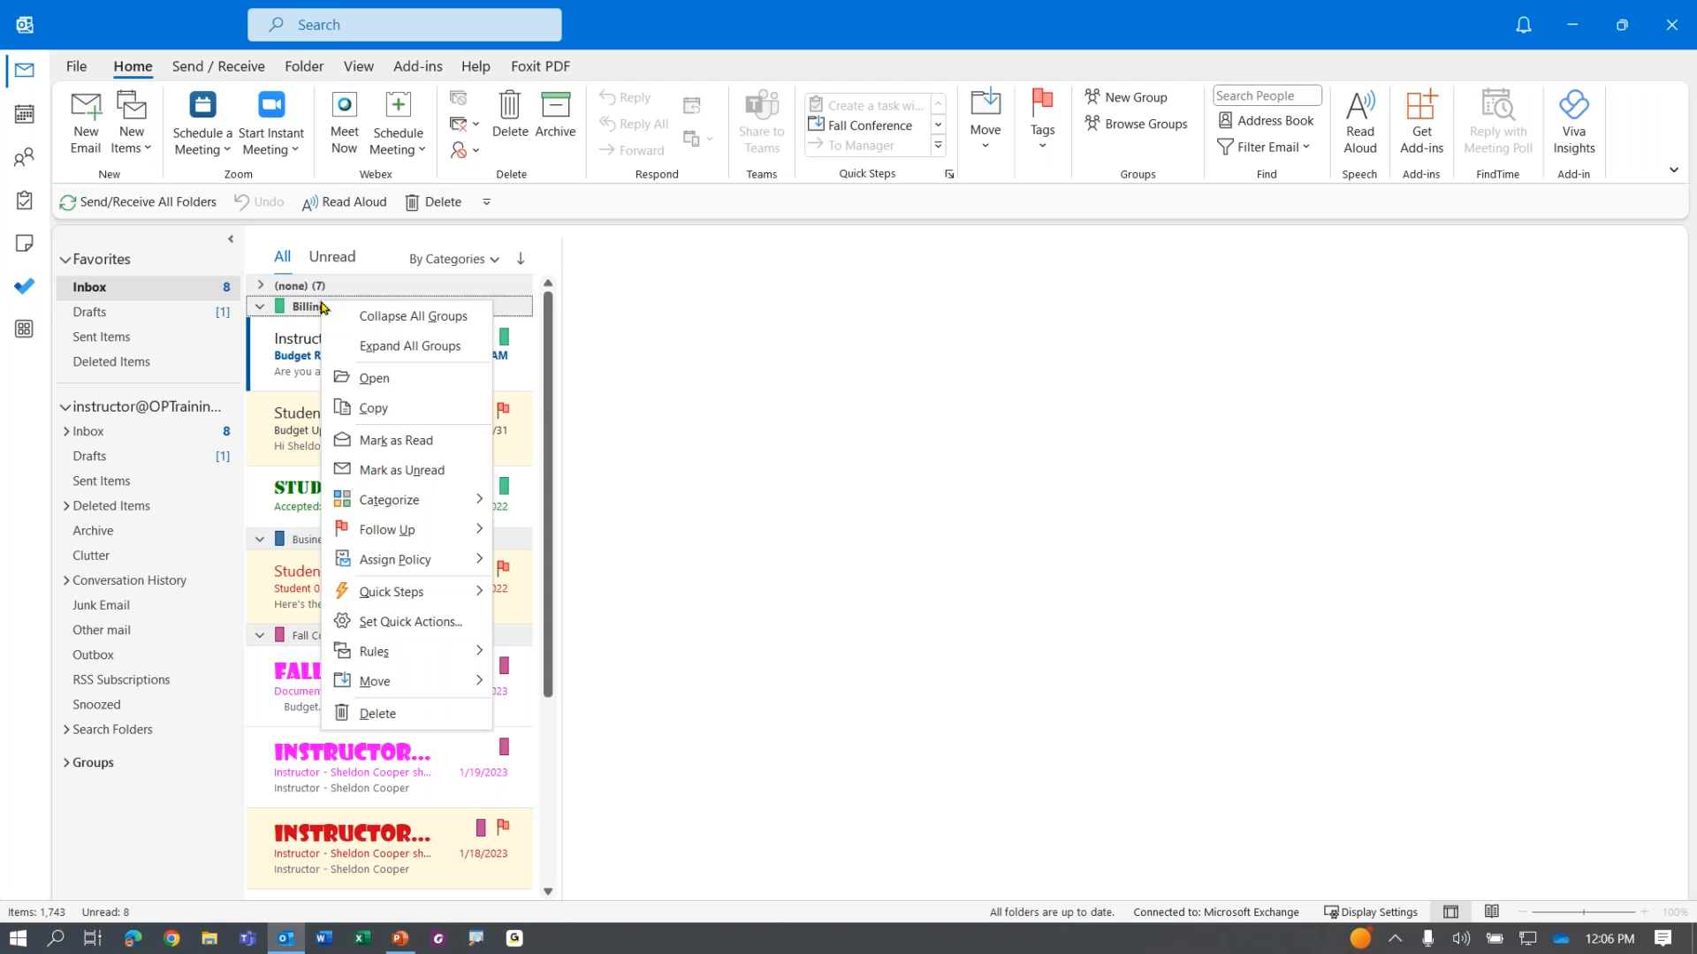
left_click(380, 318)
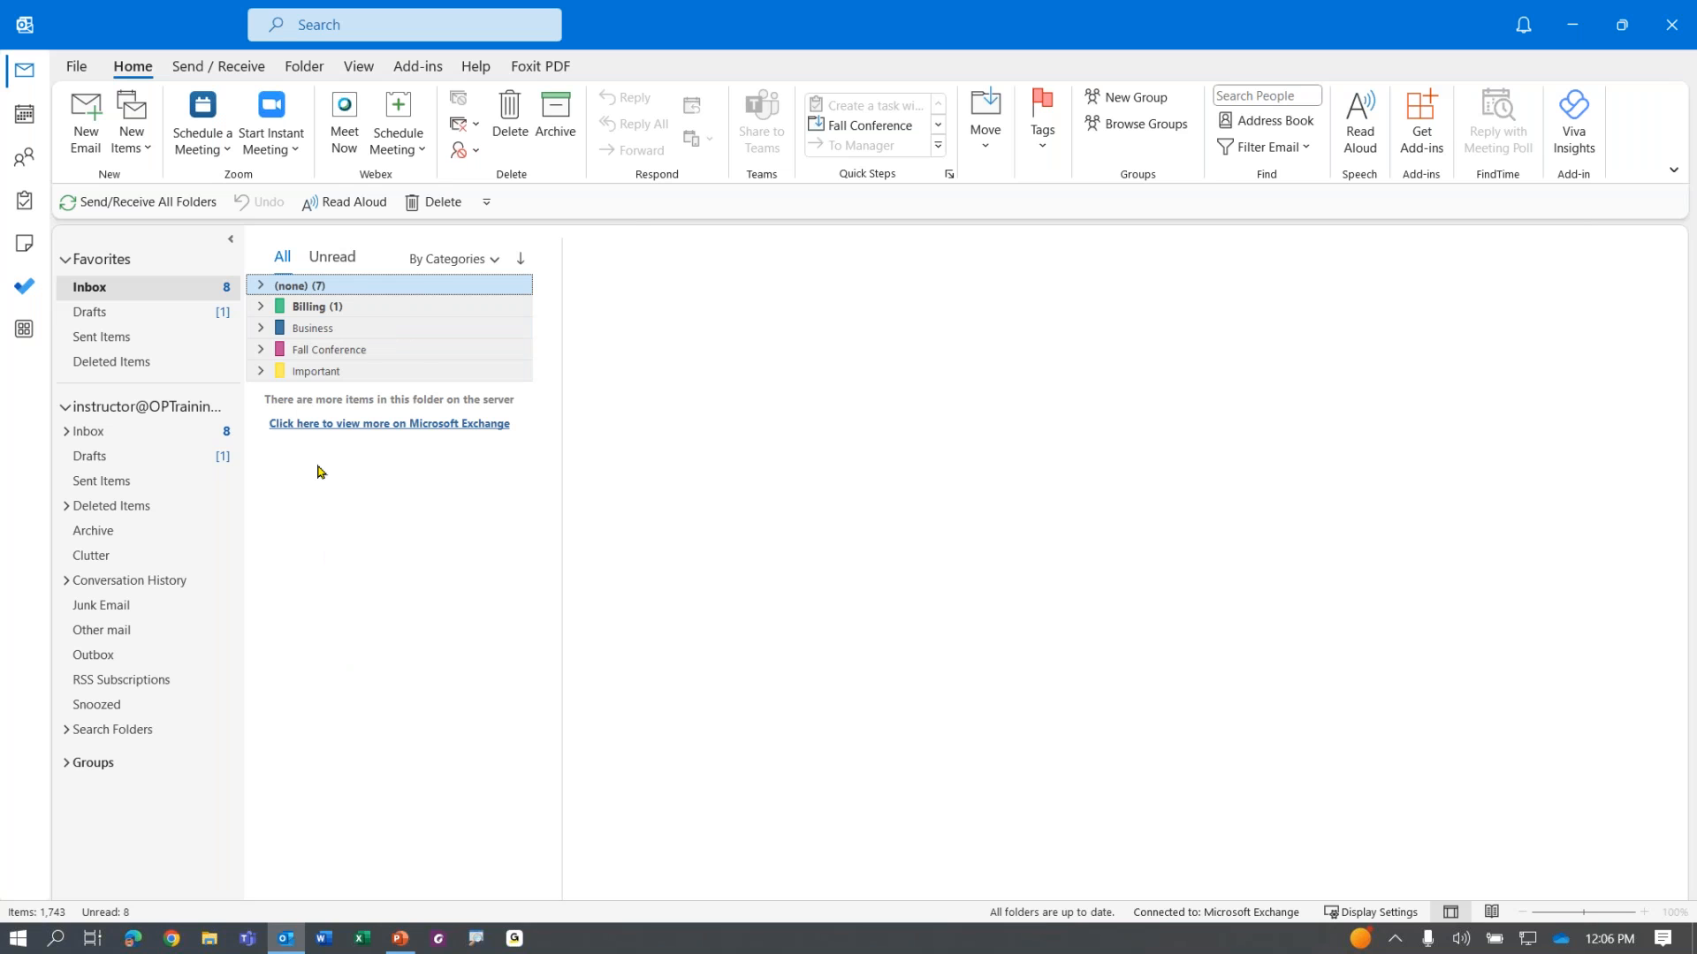
left_click(261, 329)
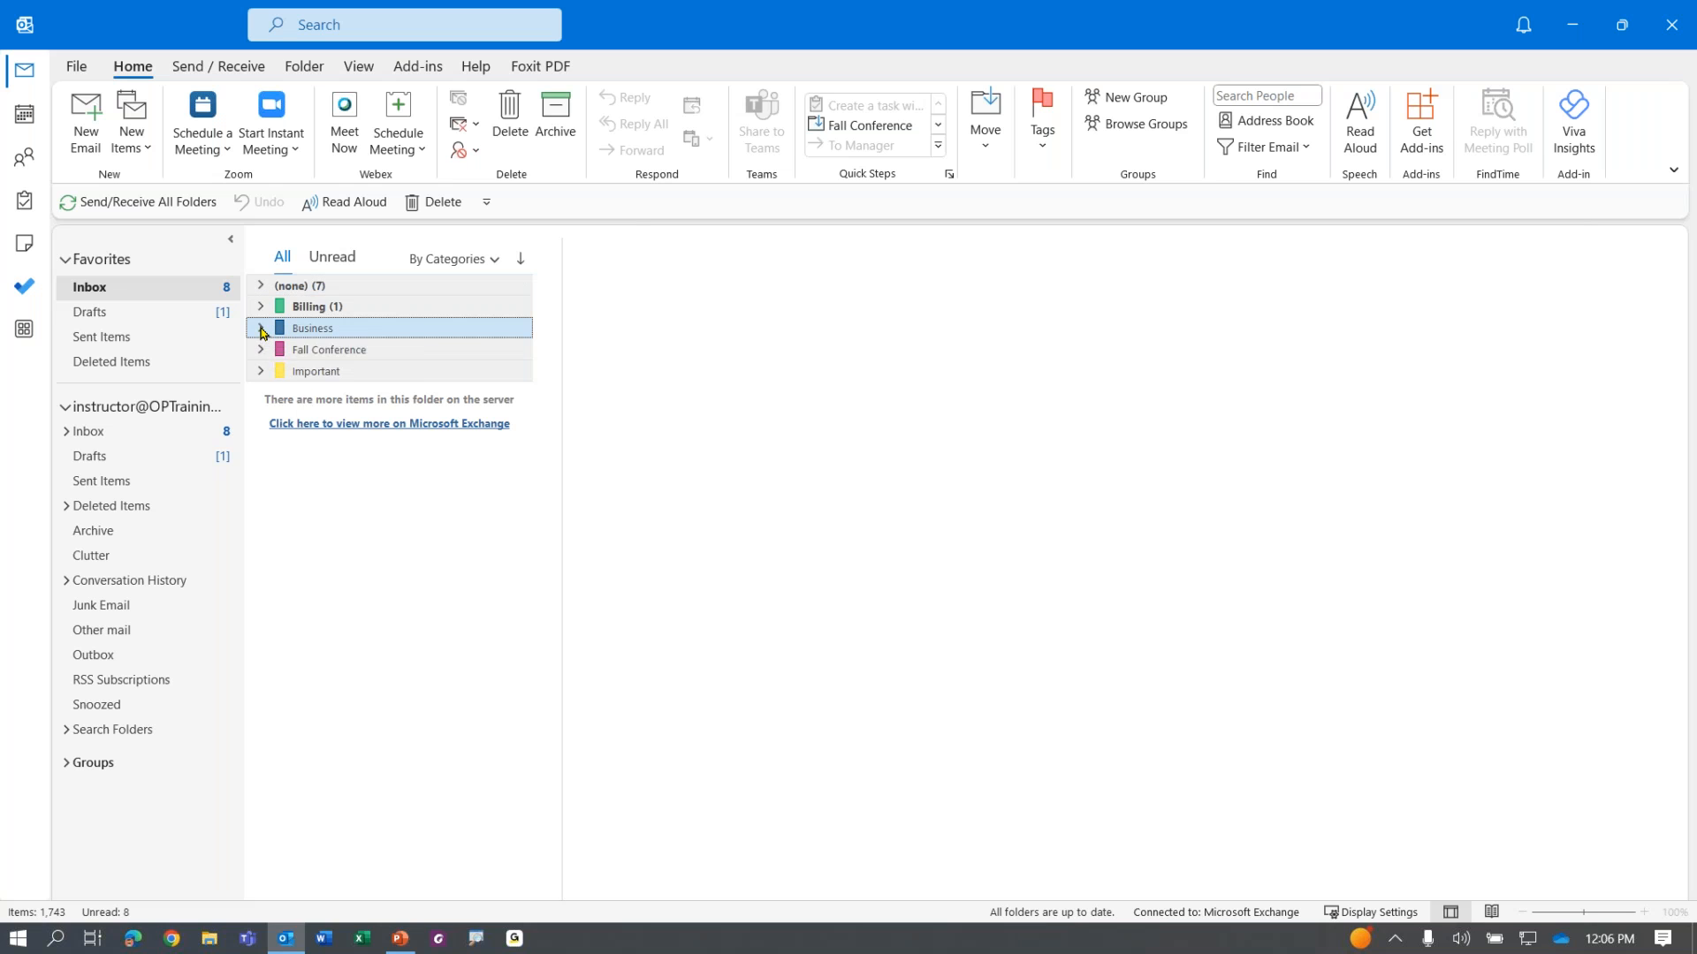
left_click(261, 329)
left_click(260, 350)
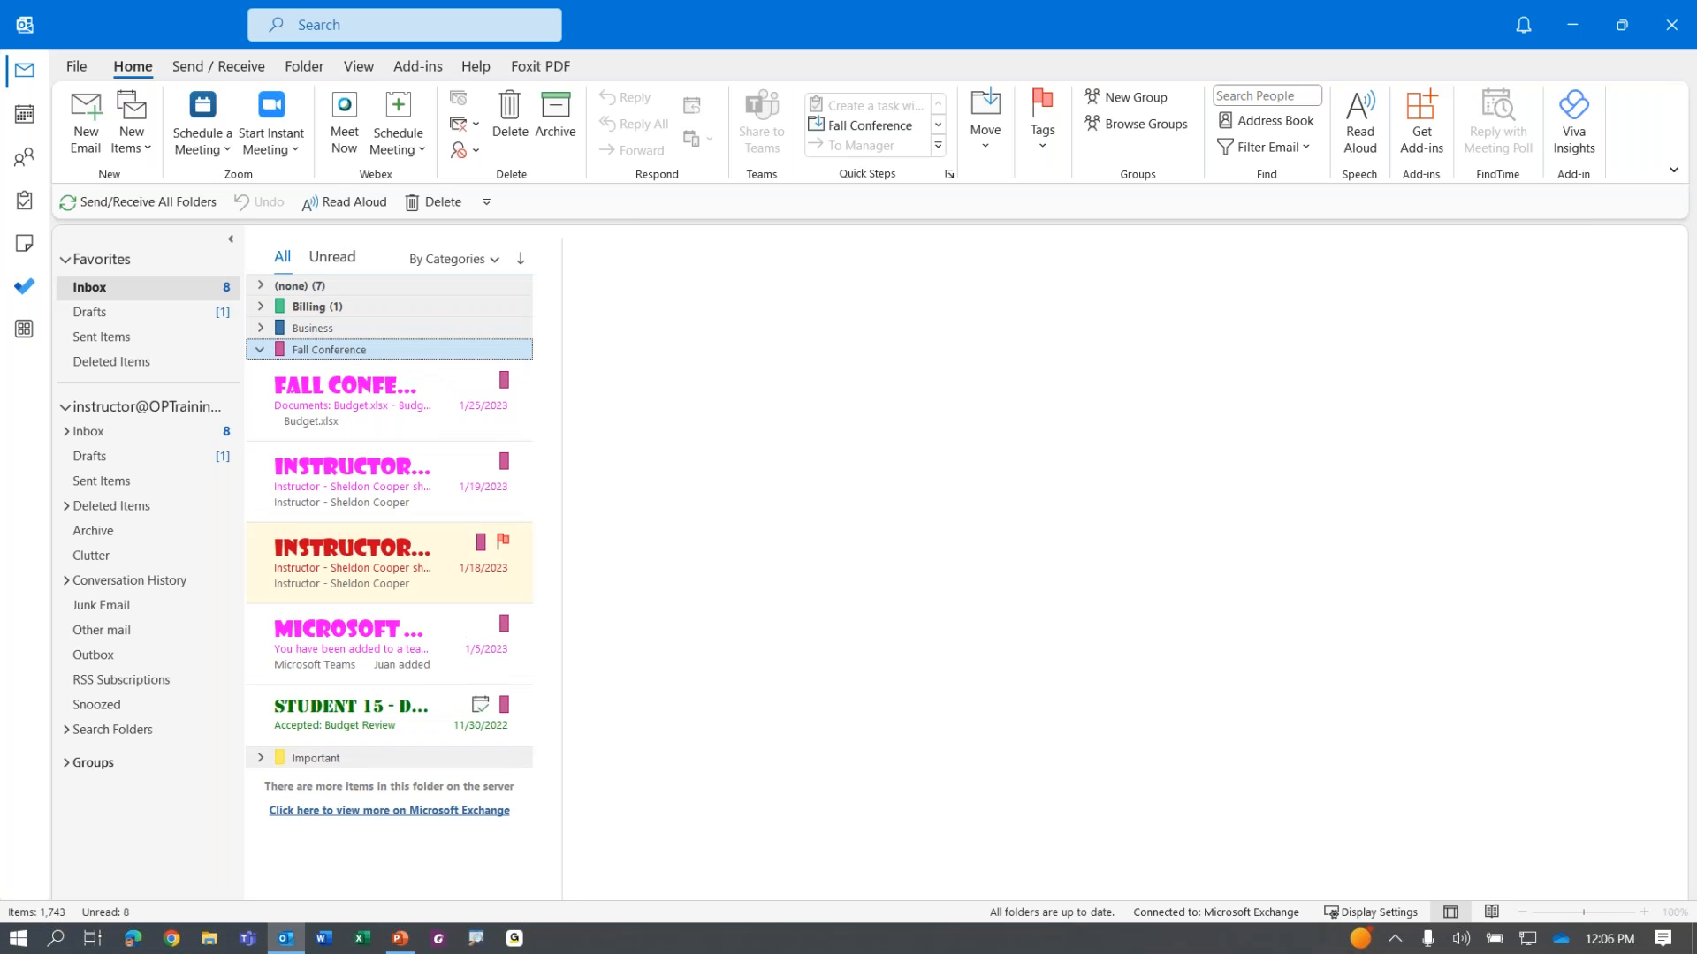
left_click(261, 350)
left_click(262, 372)
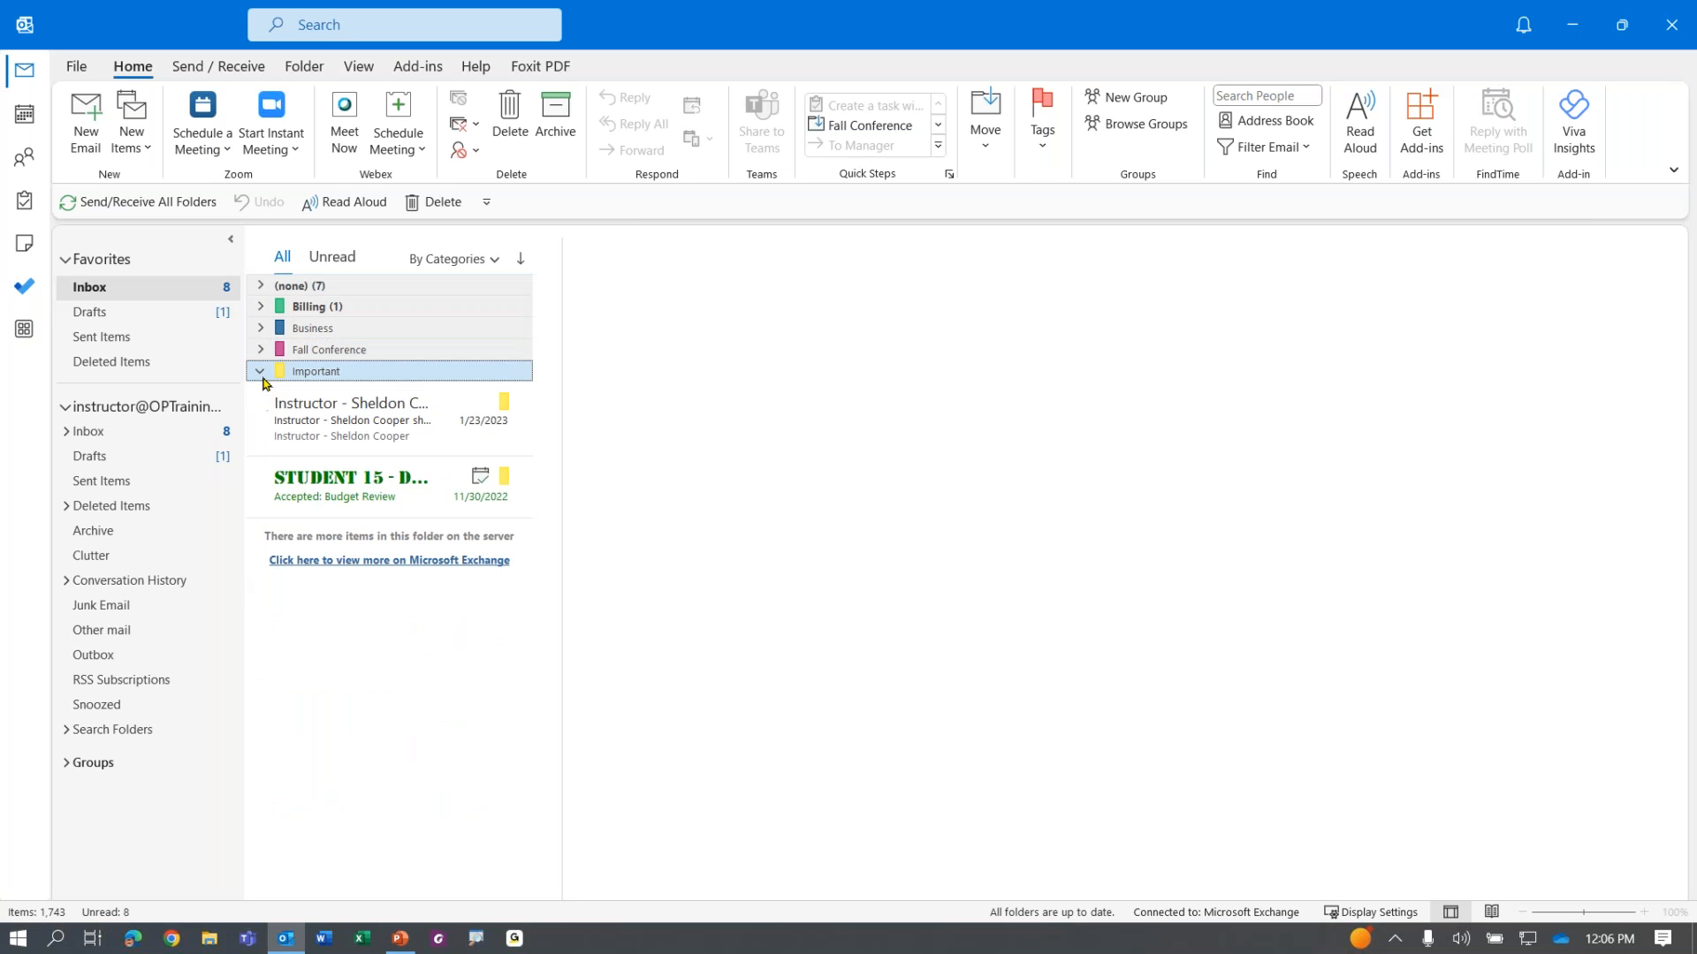
left_click(261, 372)
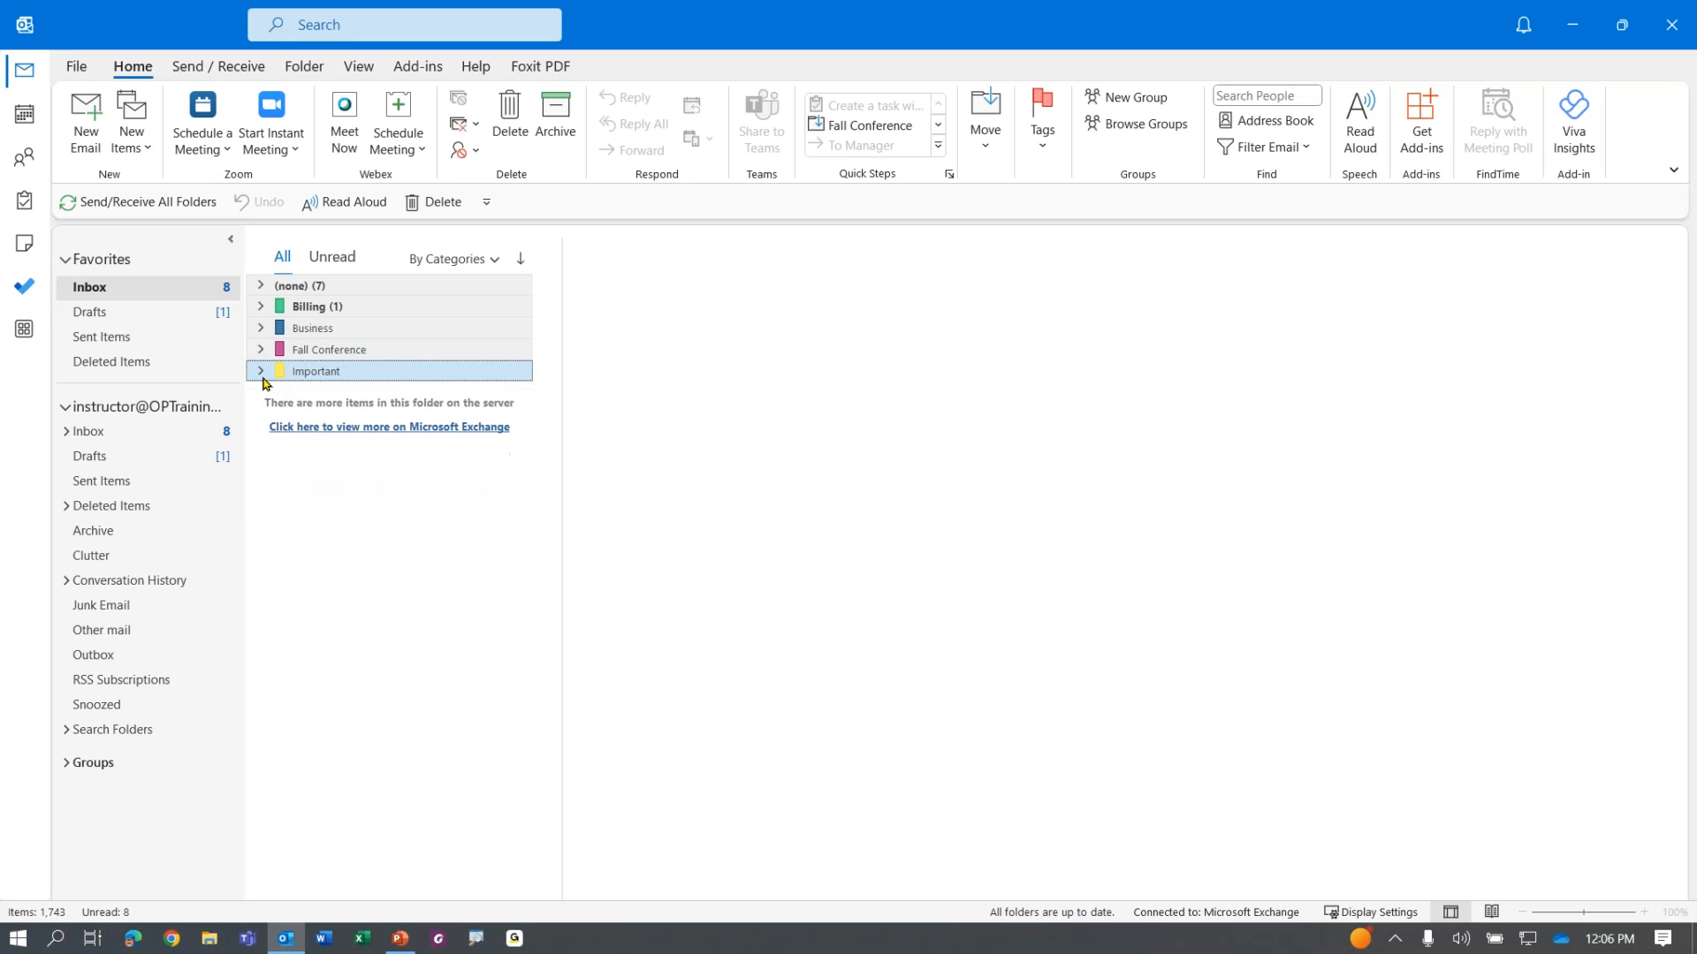
left_click(262, 307)
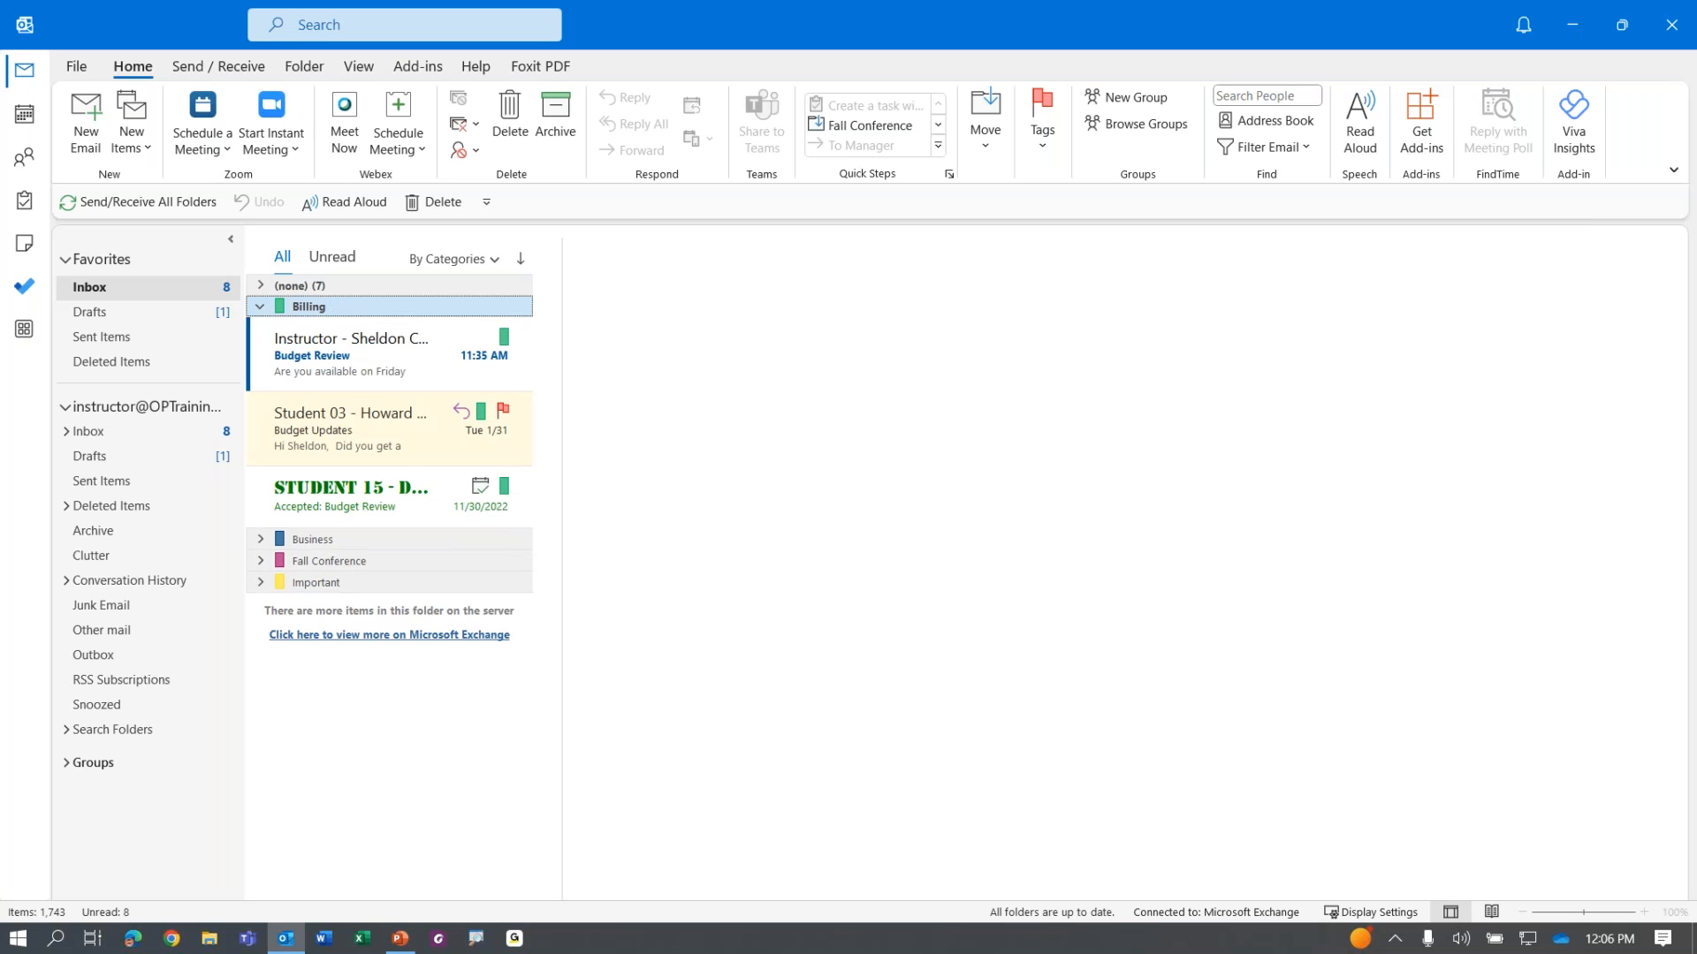
left_click(261, 307)
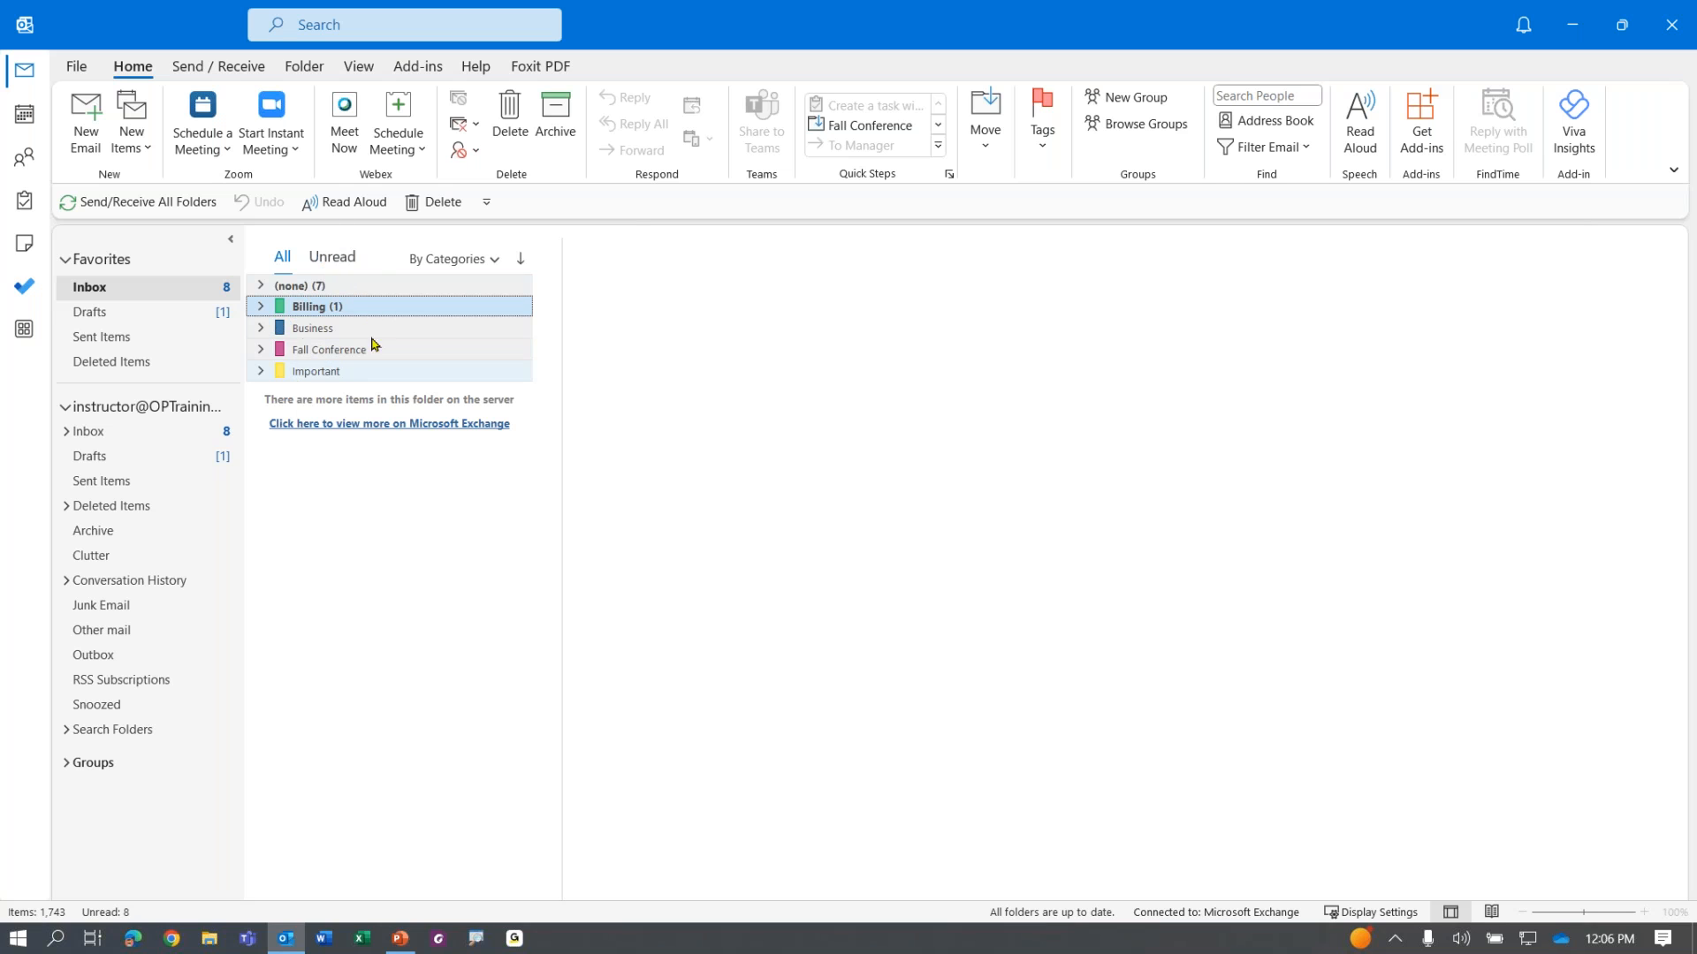
Step: Arrange the inbox by Date (Conversations) and display the 1/29 SharePoint Online email about the expired Teams meeting recording
left_click(458, 258)
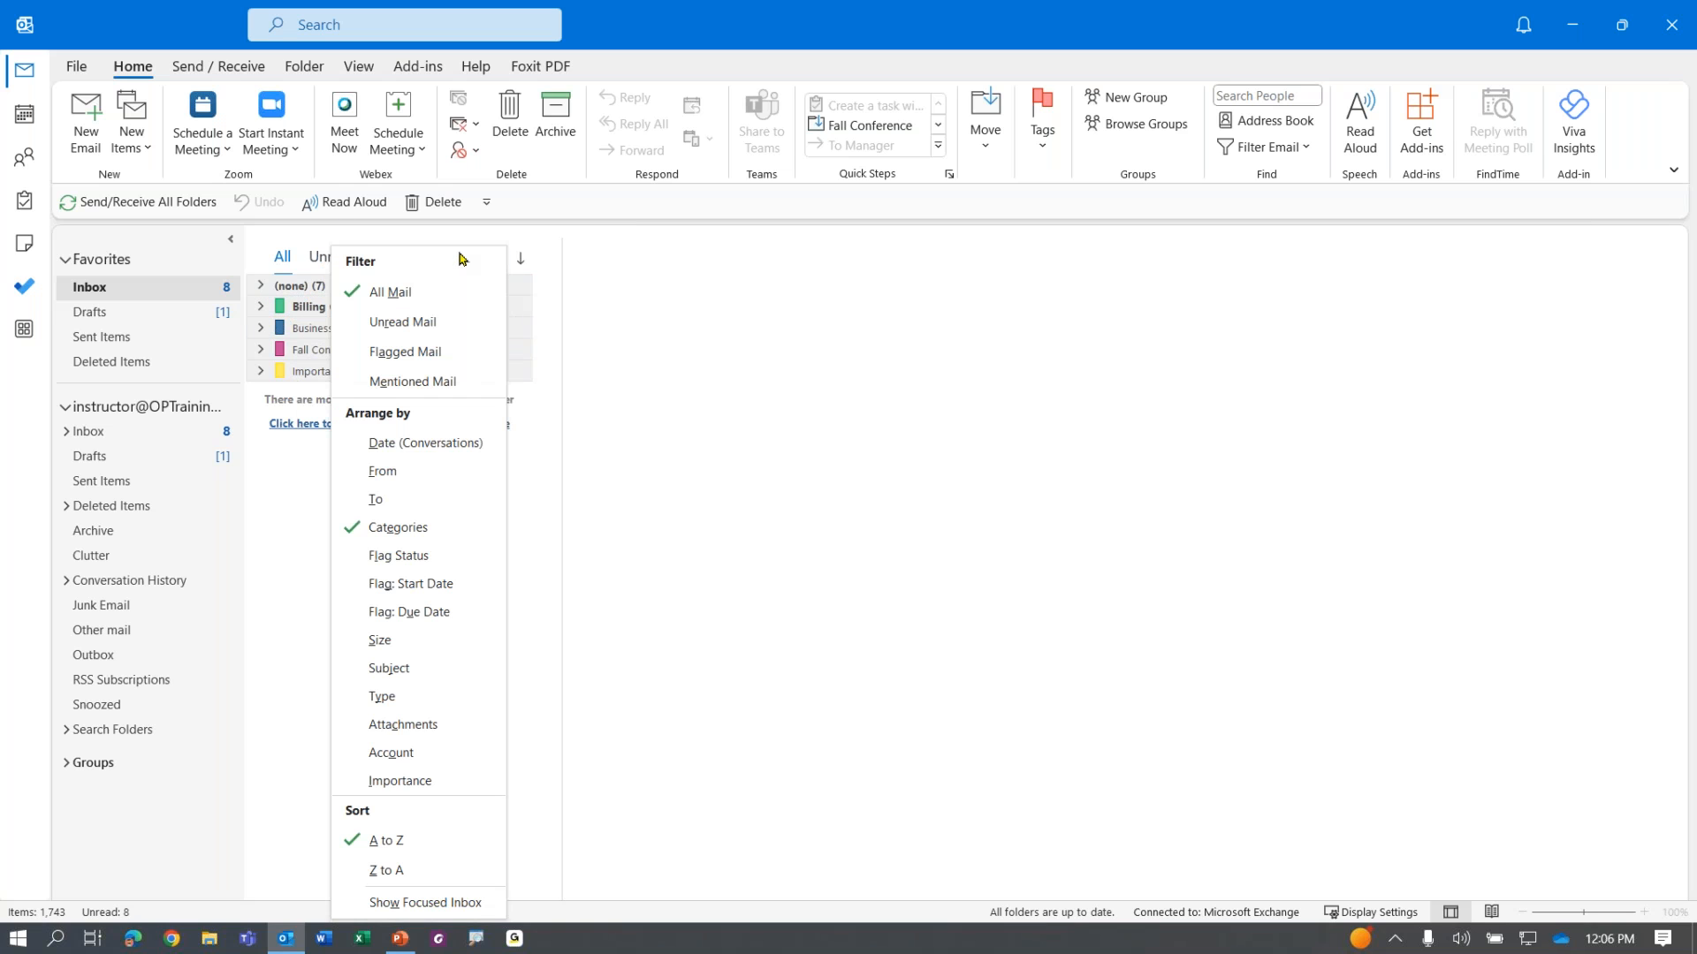
left_click(385, 444)
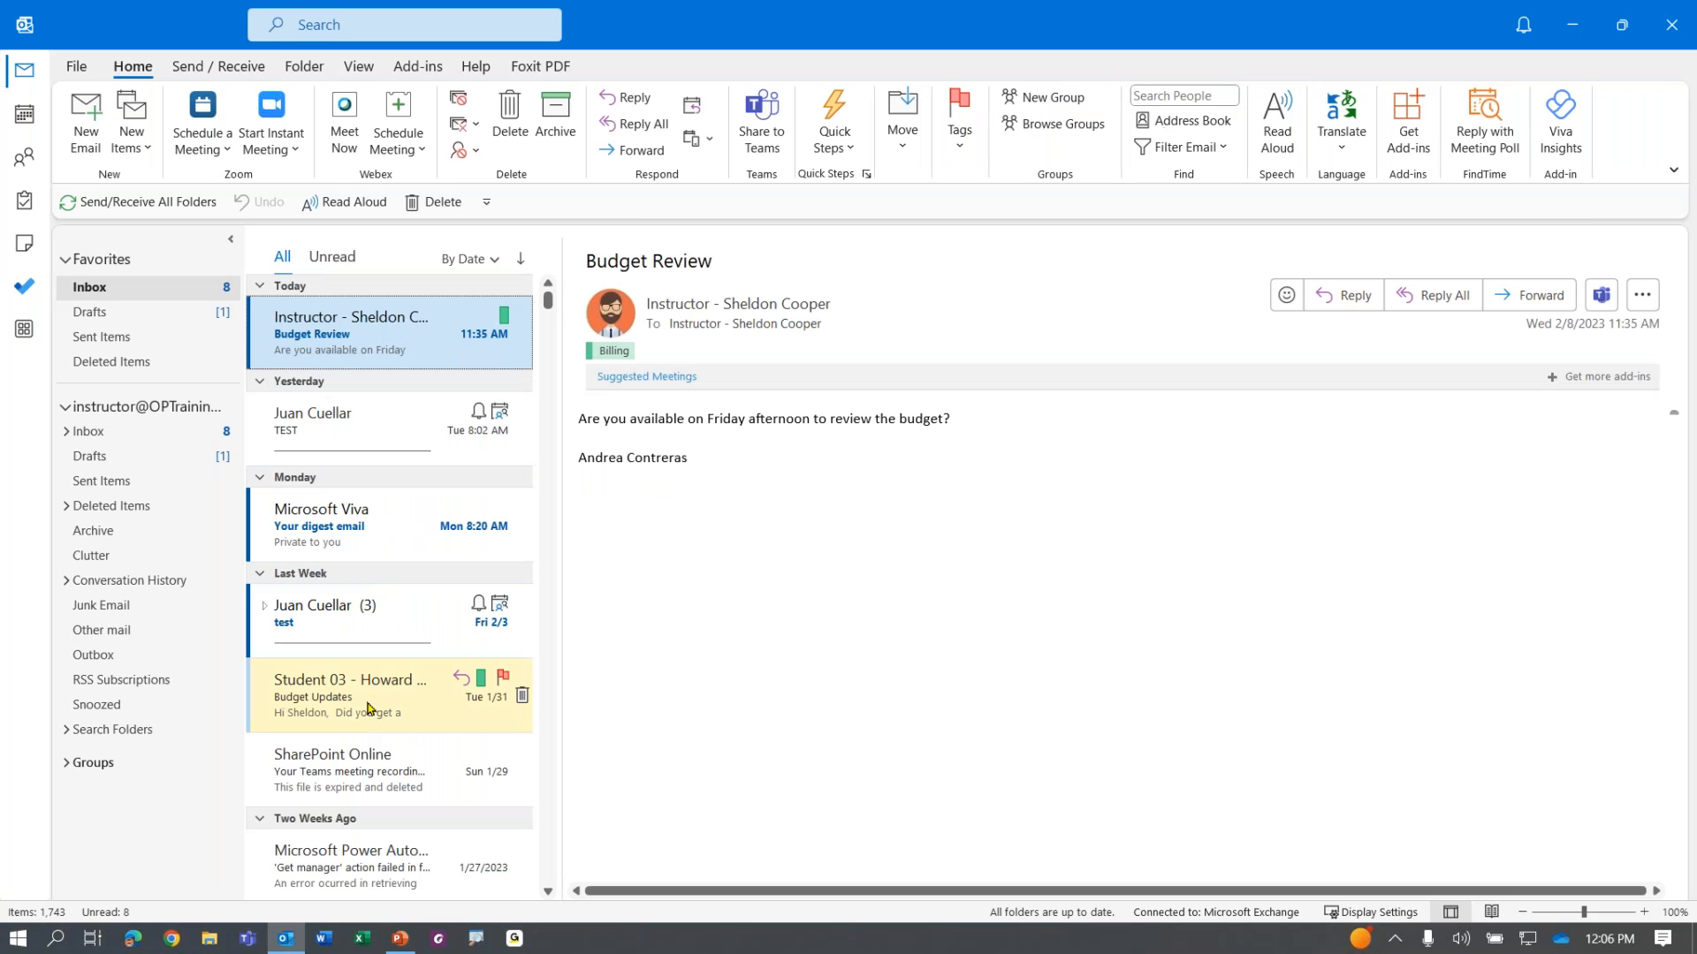
left_click(372, 774)
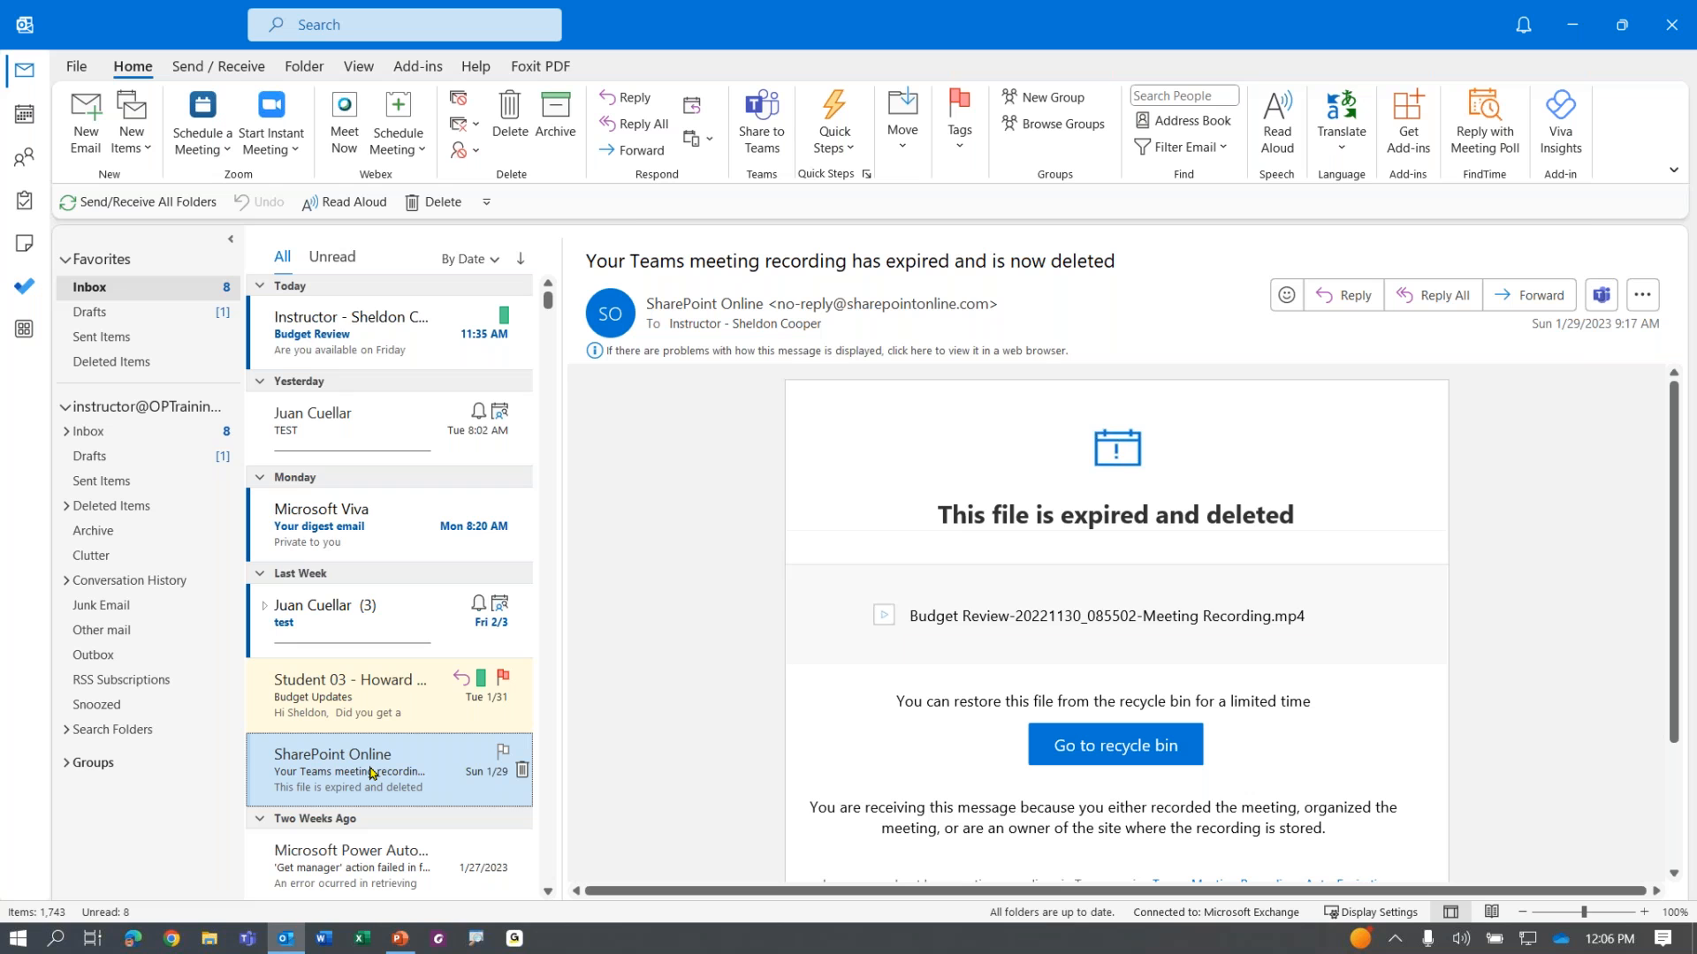
Step: Search the current mailbox for items categorized as Fall Conference
left_click(318, 36)
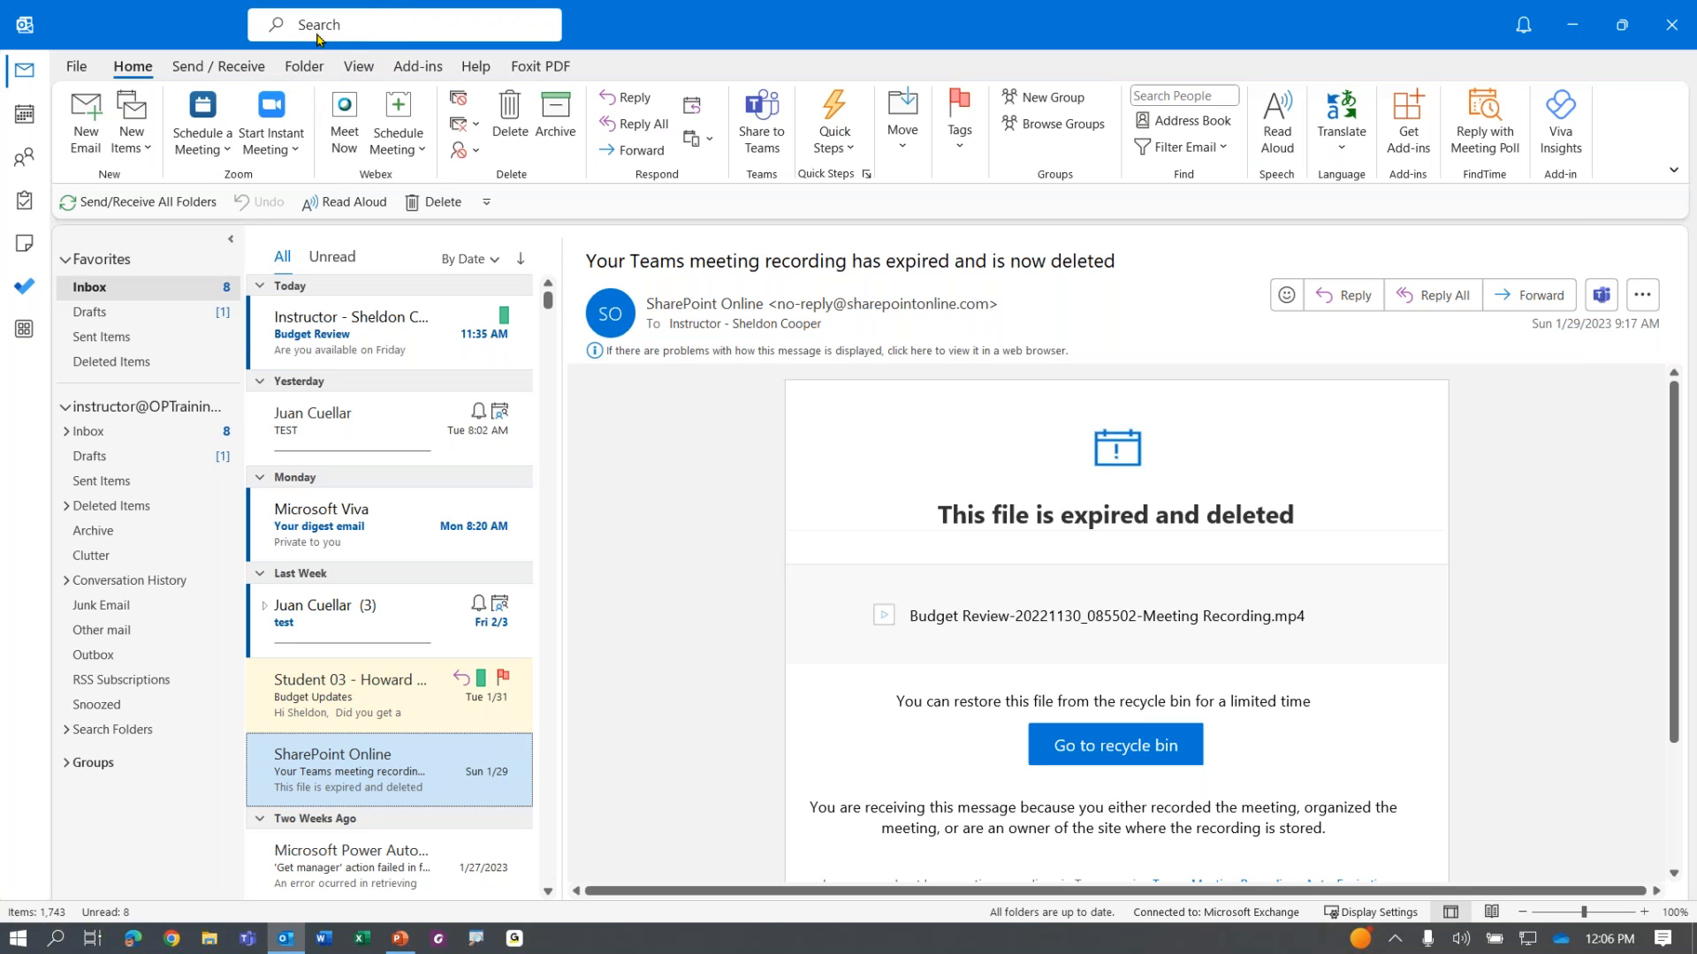
key("ctrl")
key("ctrl")
key("ctrl")
key("ctrl")
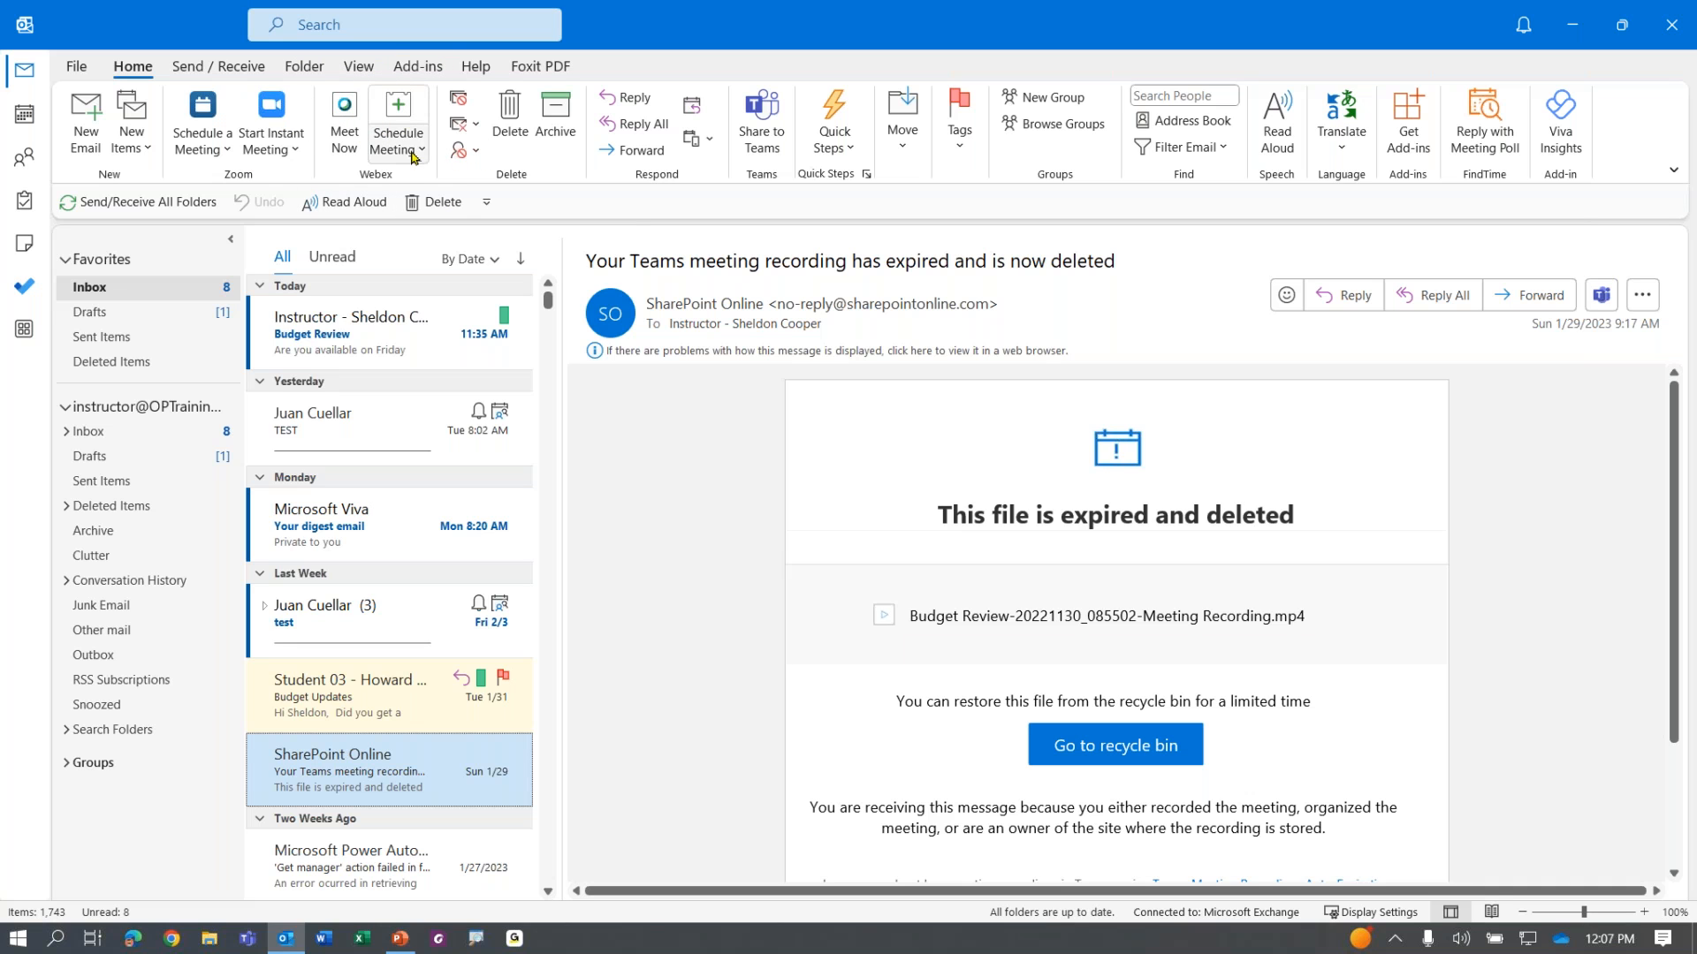
left_click(330, 34)
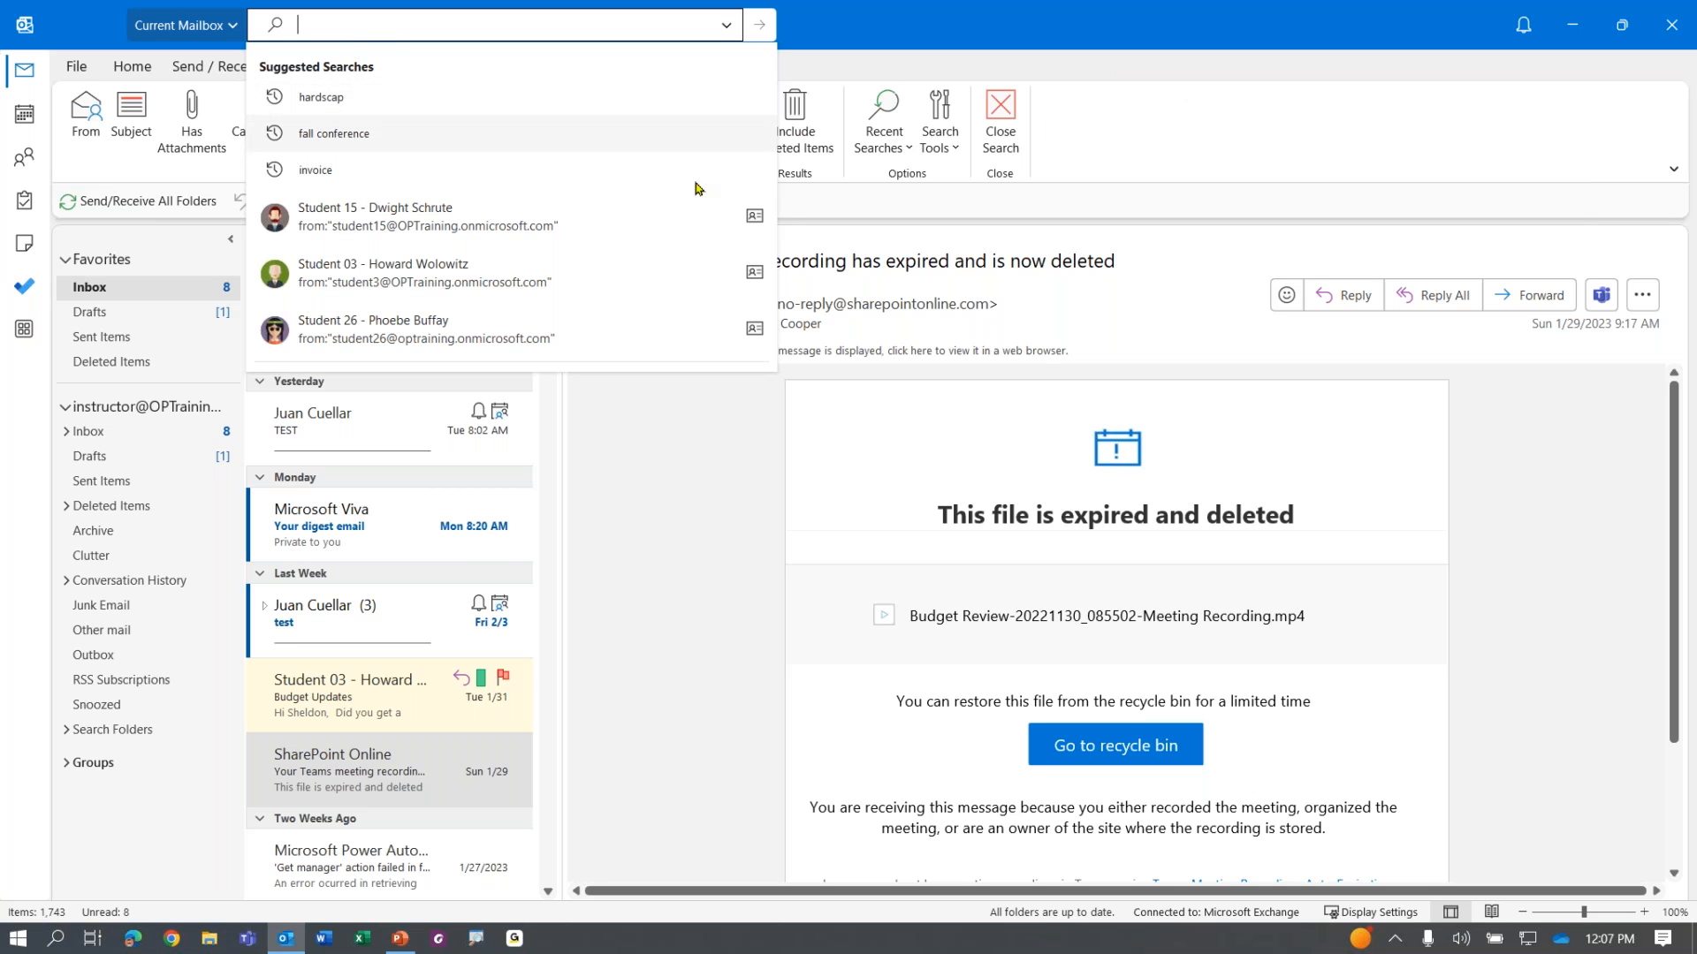
left_click(1104, 138)
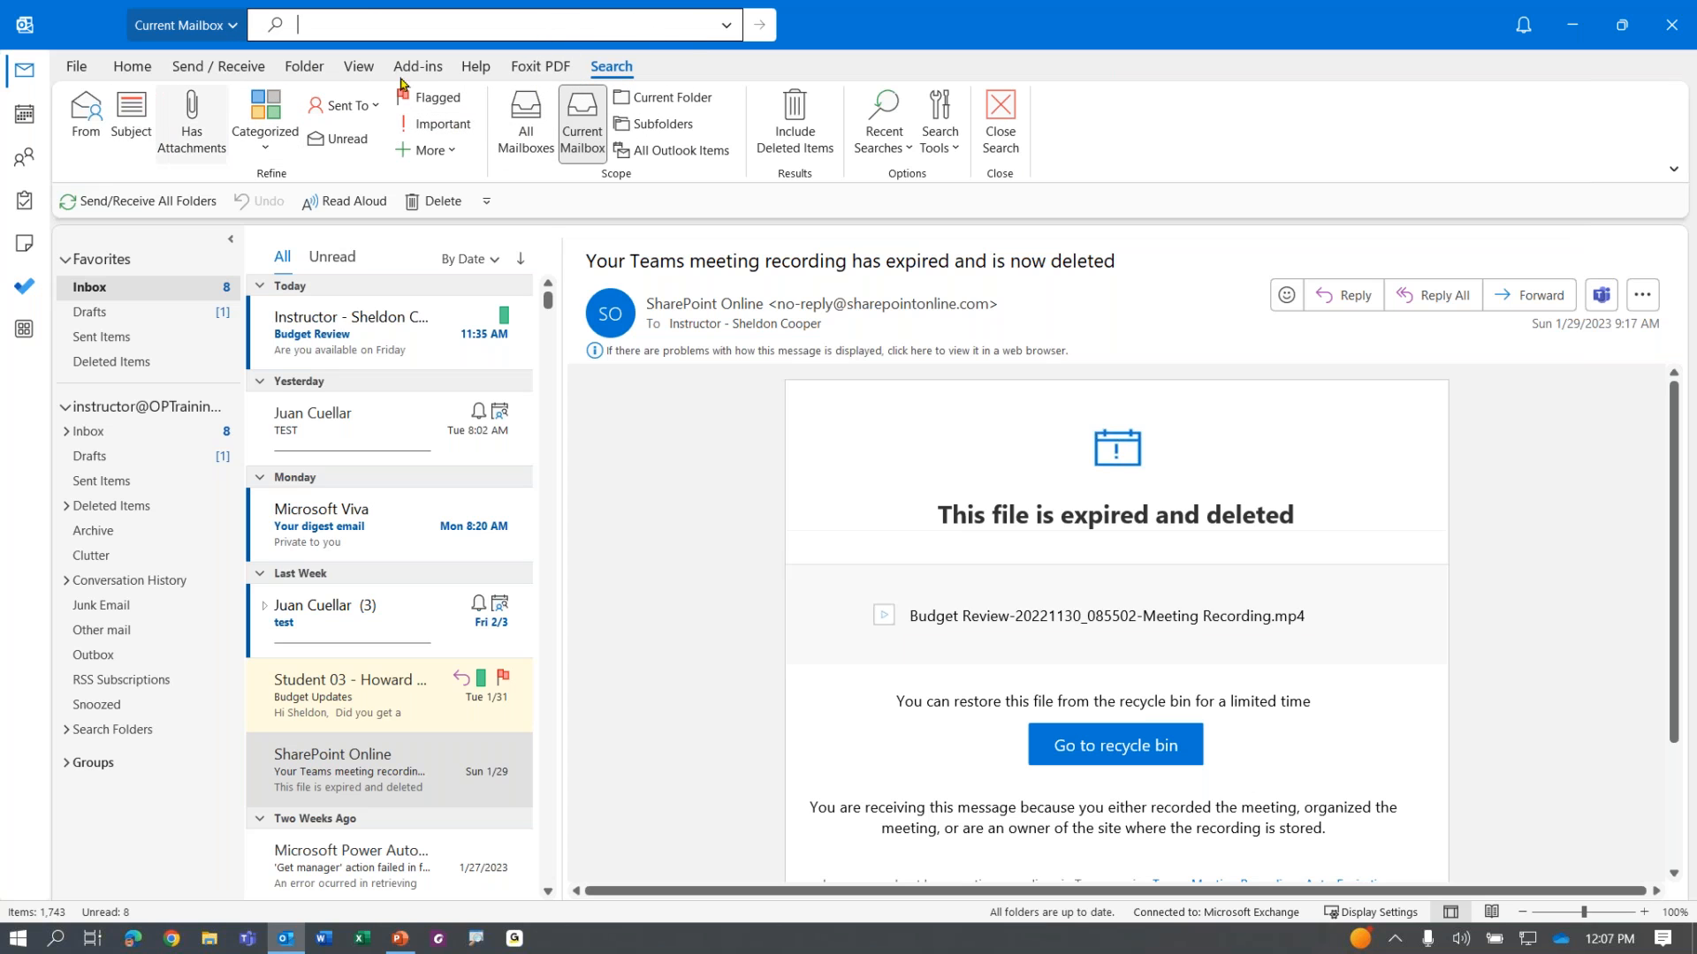
left_click(271, 181)
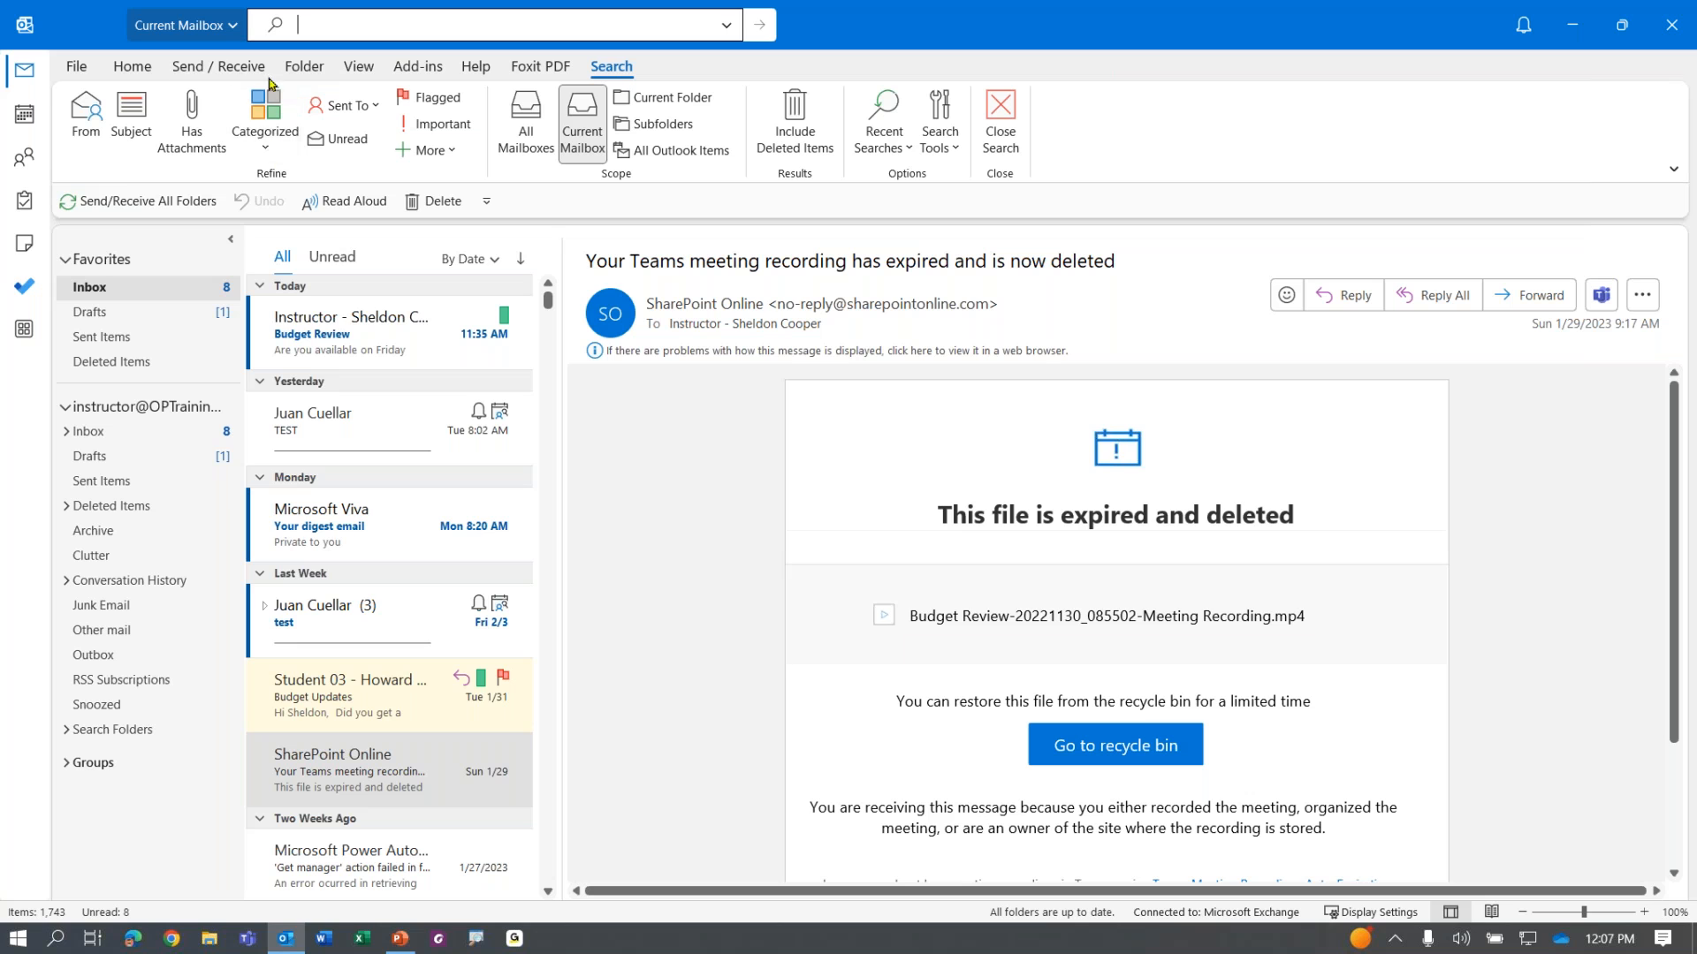
left_click(265, 123)
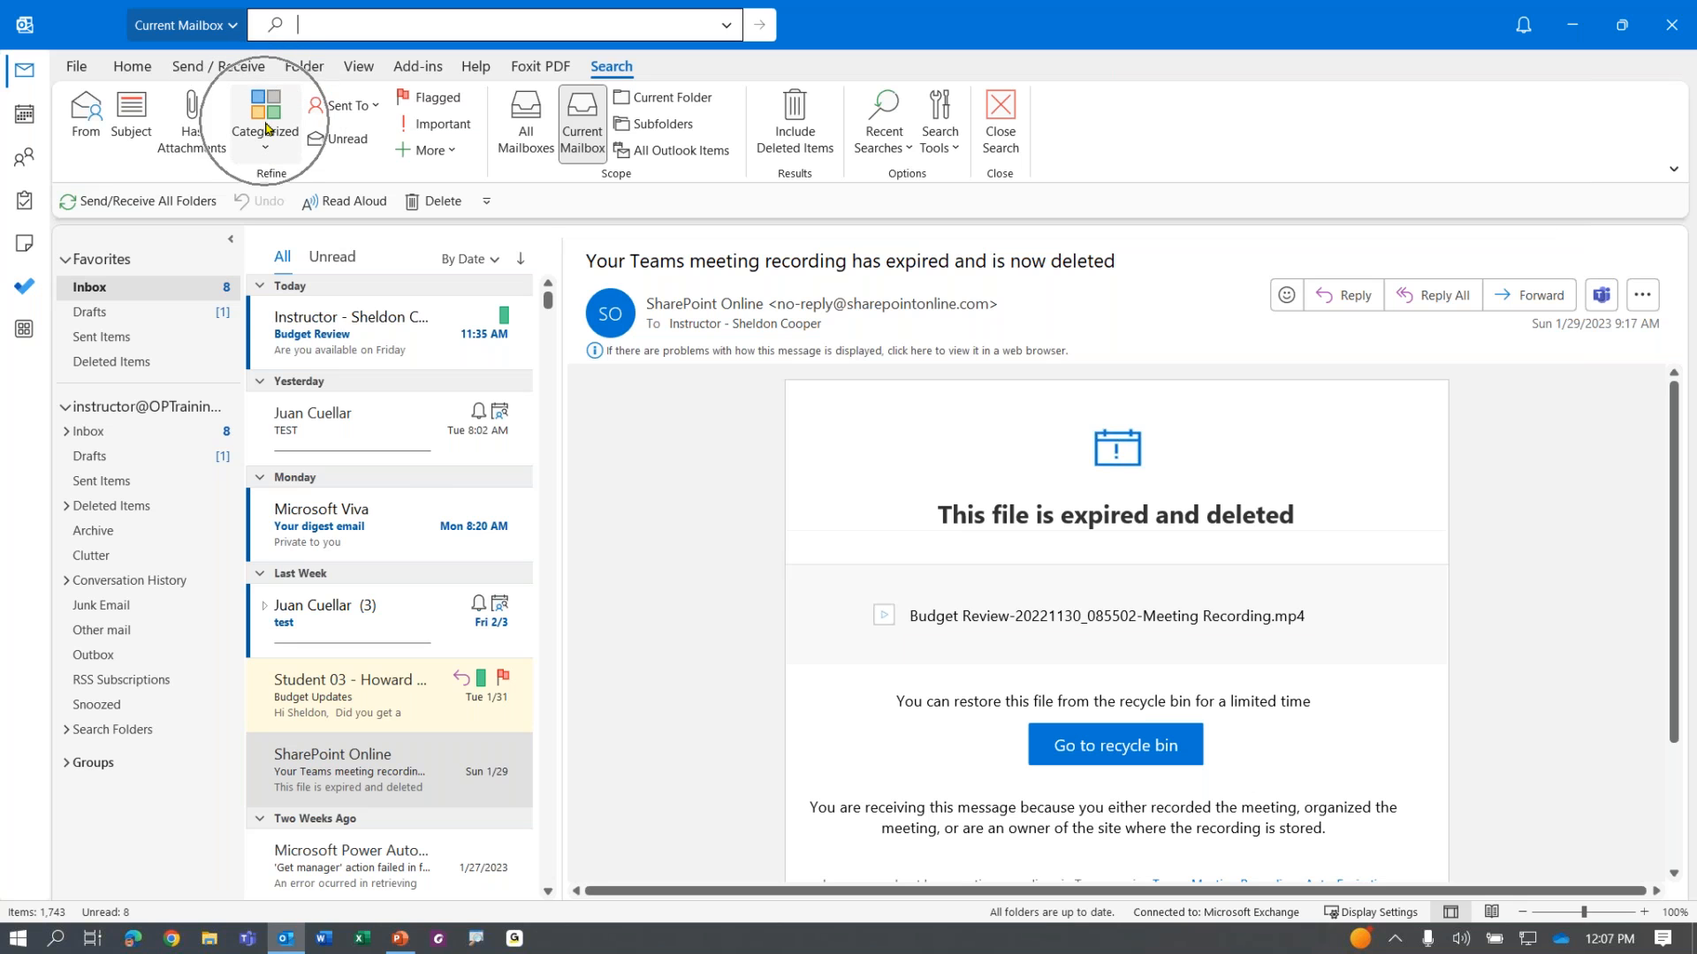
left_click(265, 127)
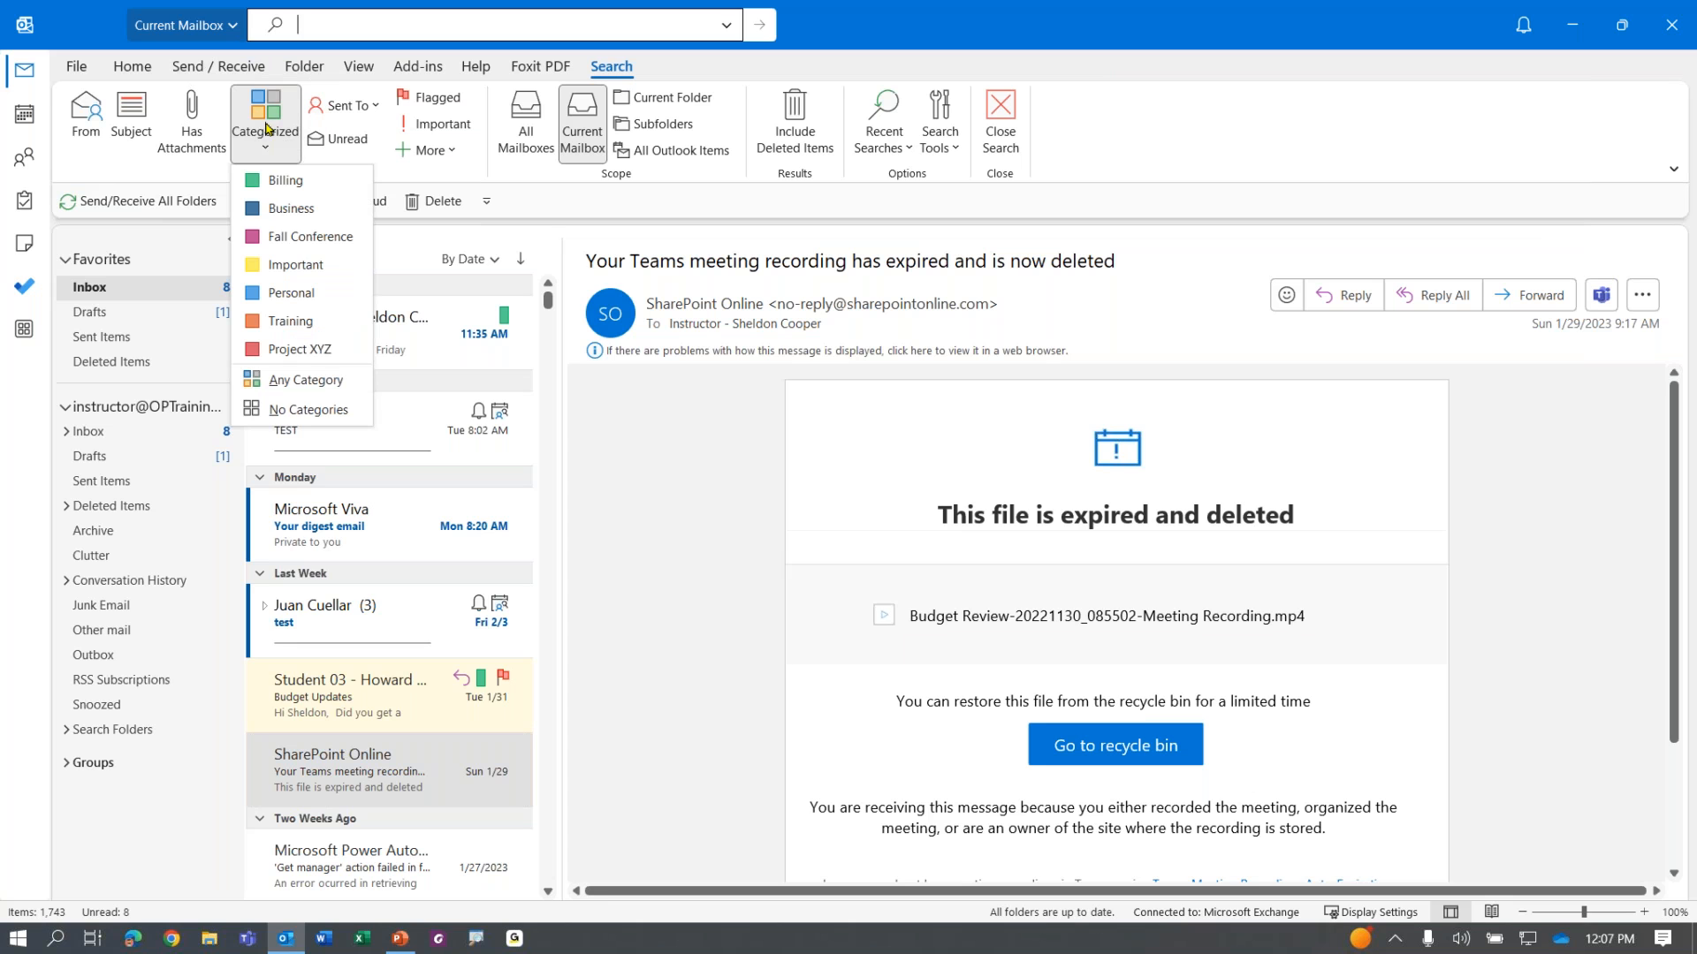
left_click(311, 237)
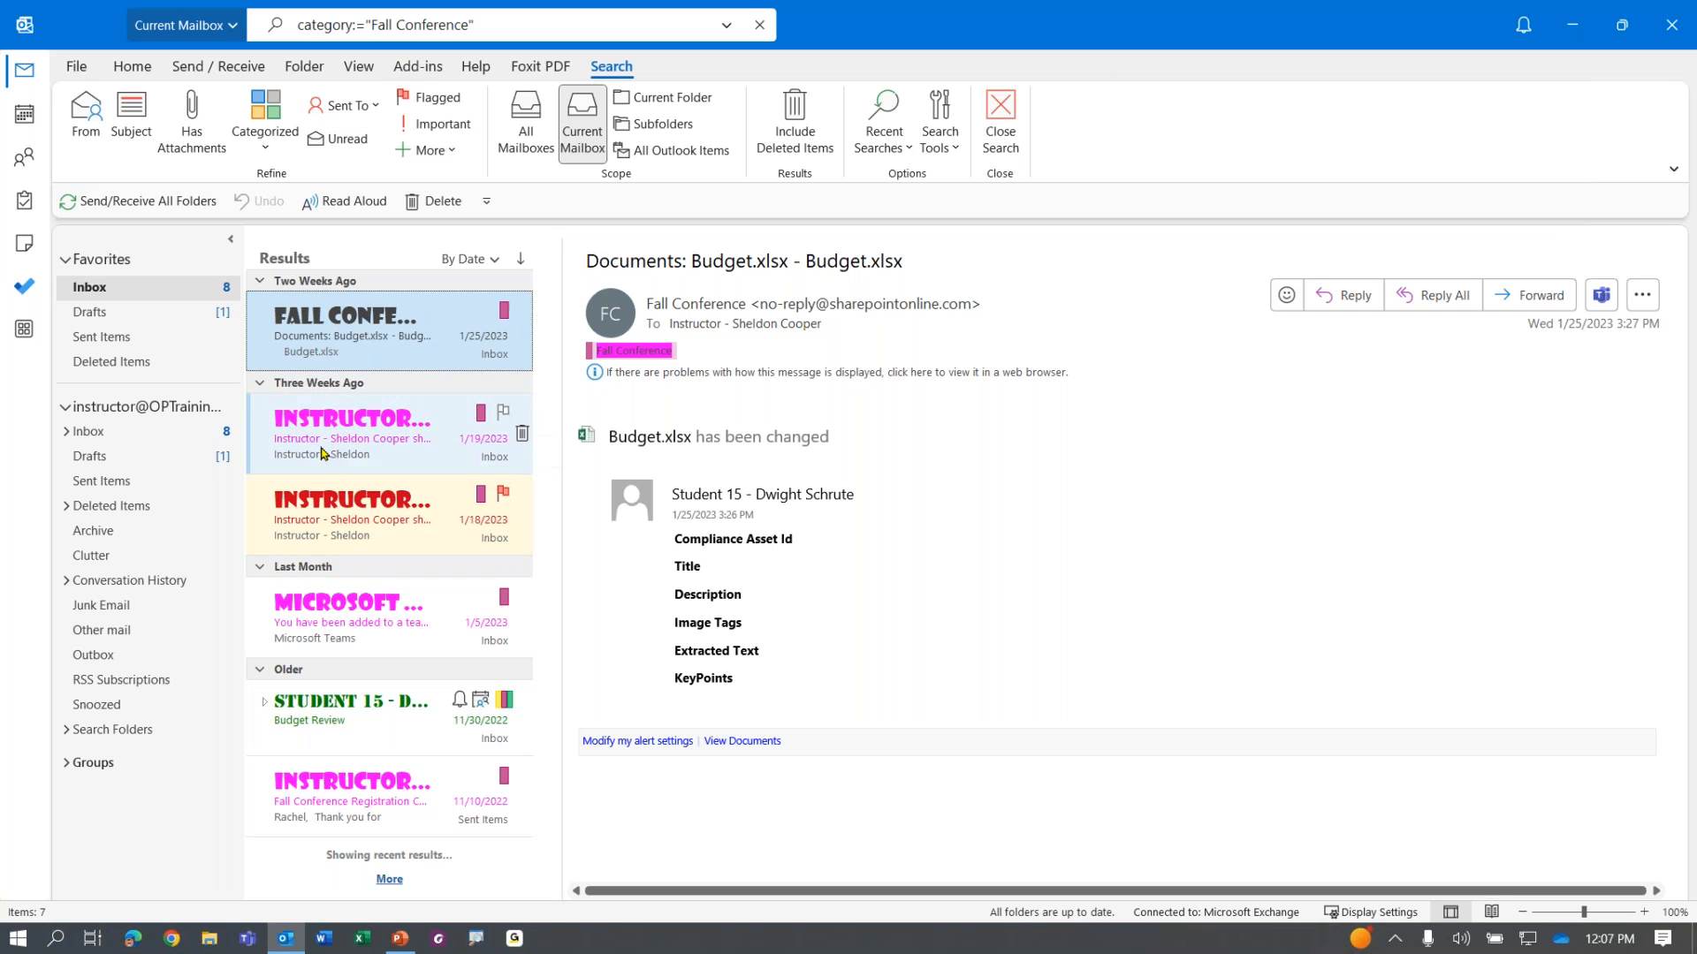
Step: Widen the Fall Conference search to all Outlook items and collapse the Calendar, Contacts, Inbox, Notes, Sent Items and Tasks result groups
left_click(607, 354)
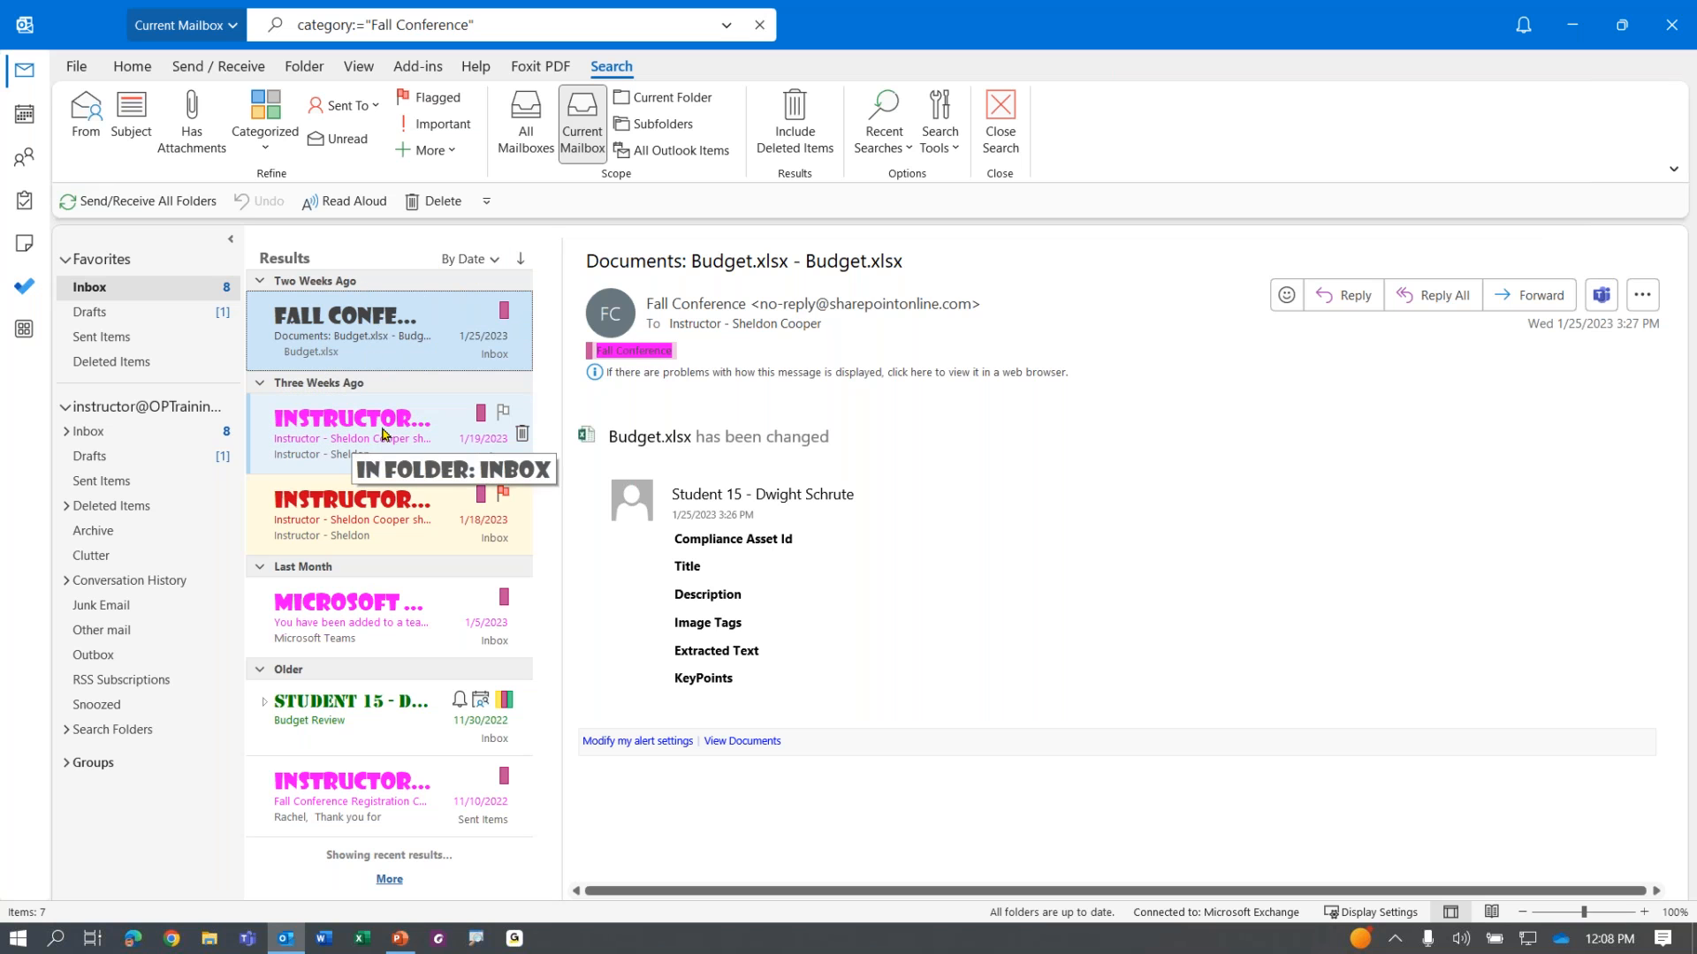
left_click(698, 152)
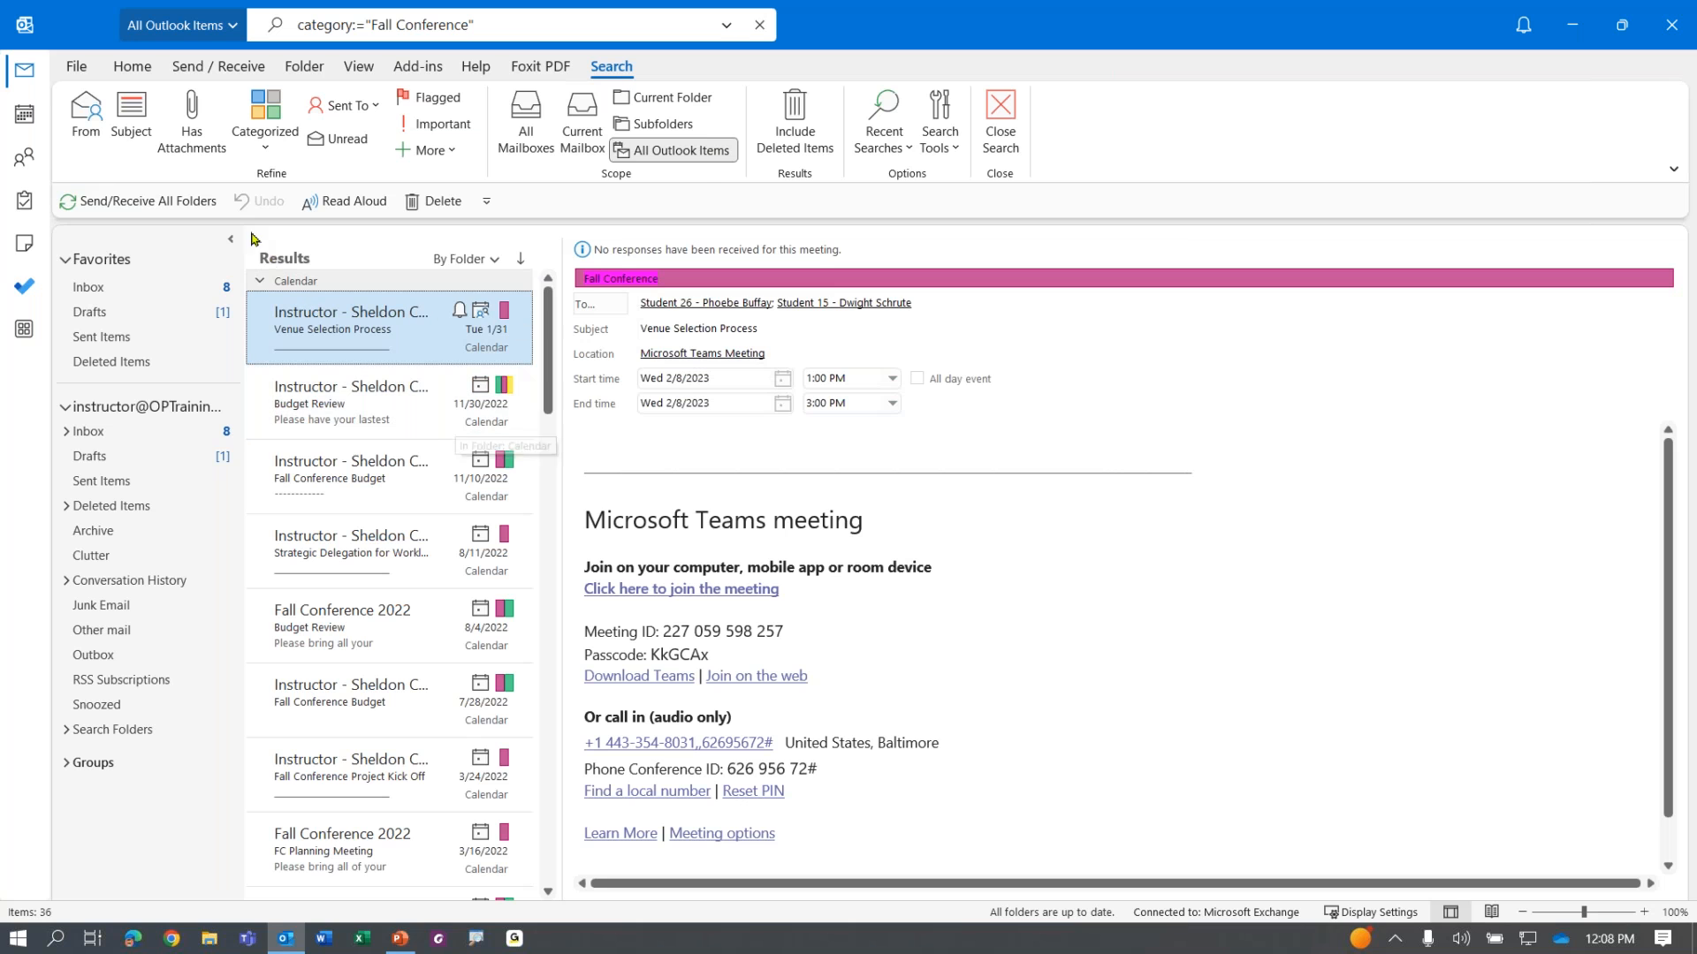
left_click(260, 281)
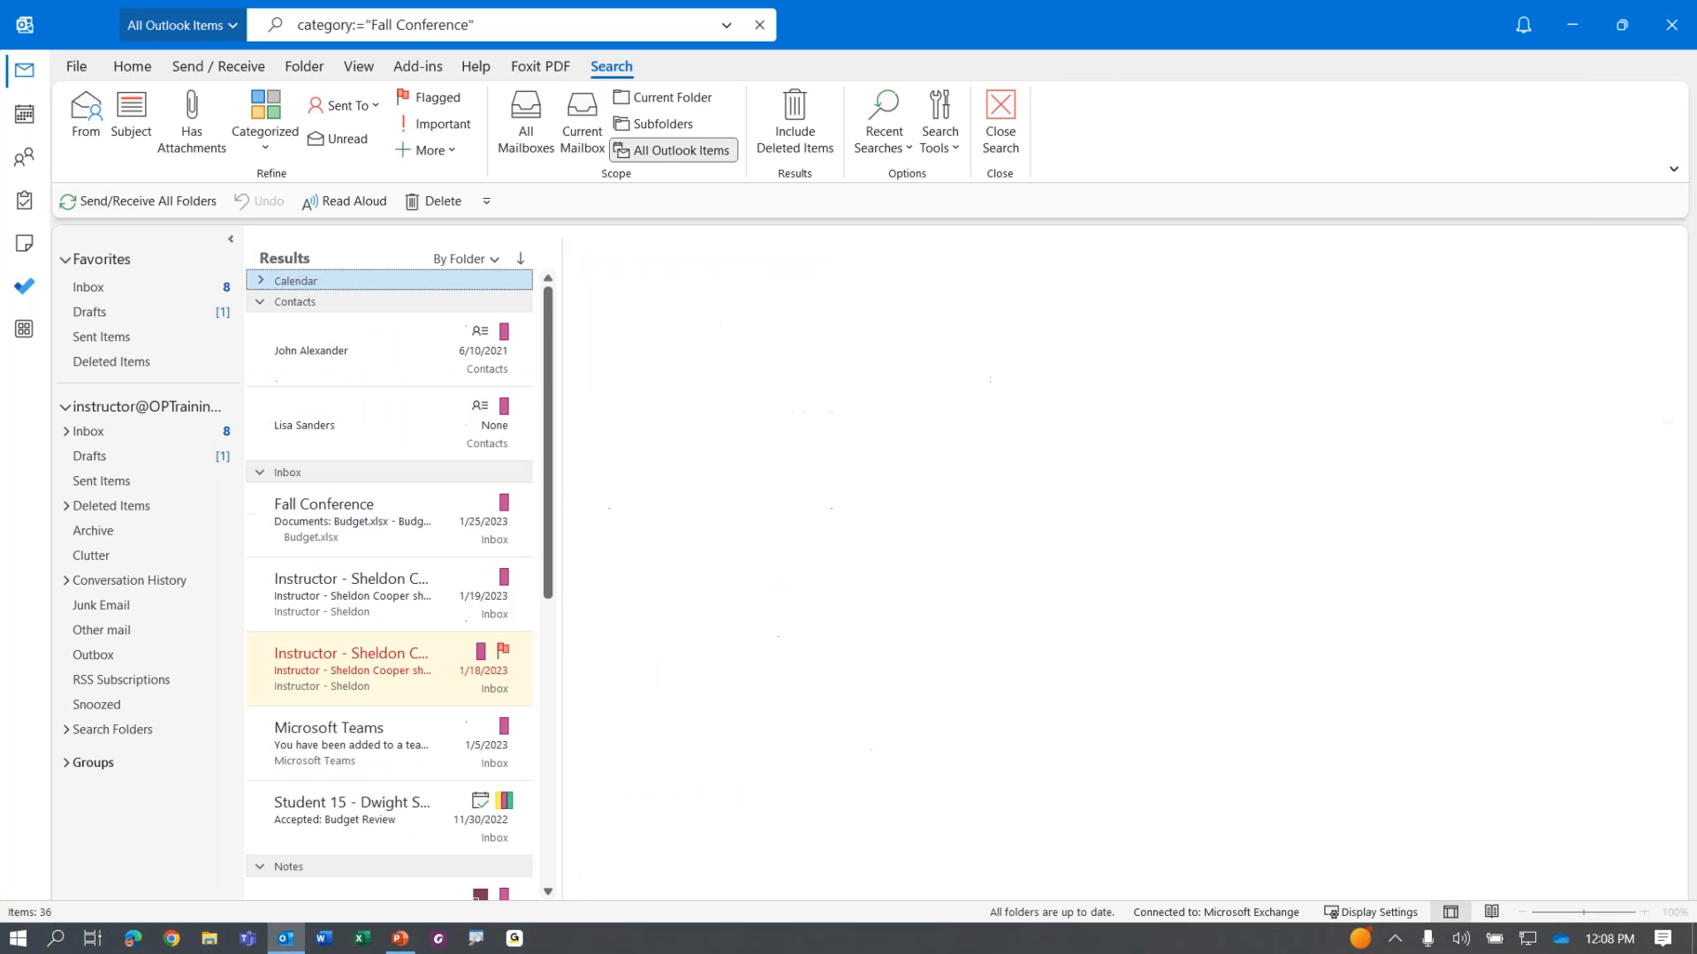
left_click(261, 302)
left_click(261, 324)
left_click(261, 344)
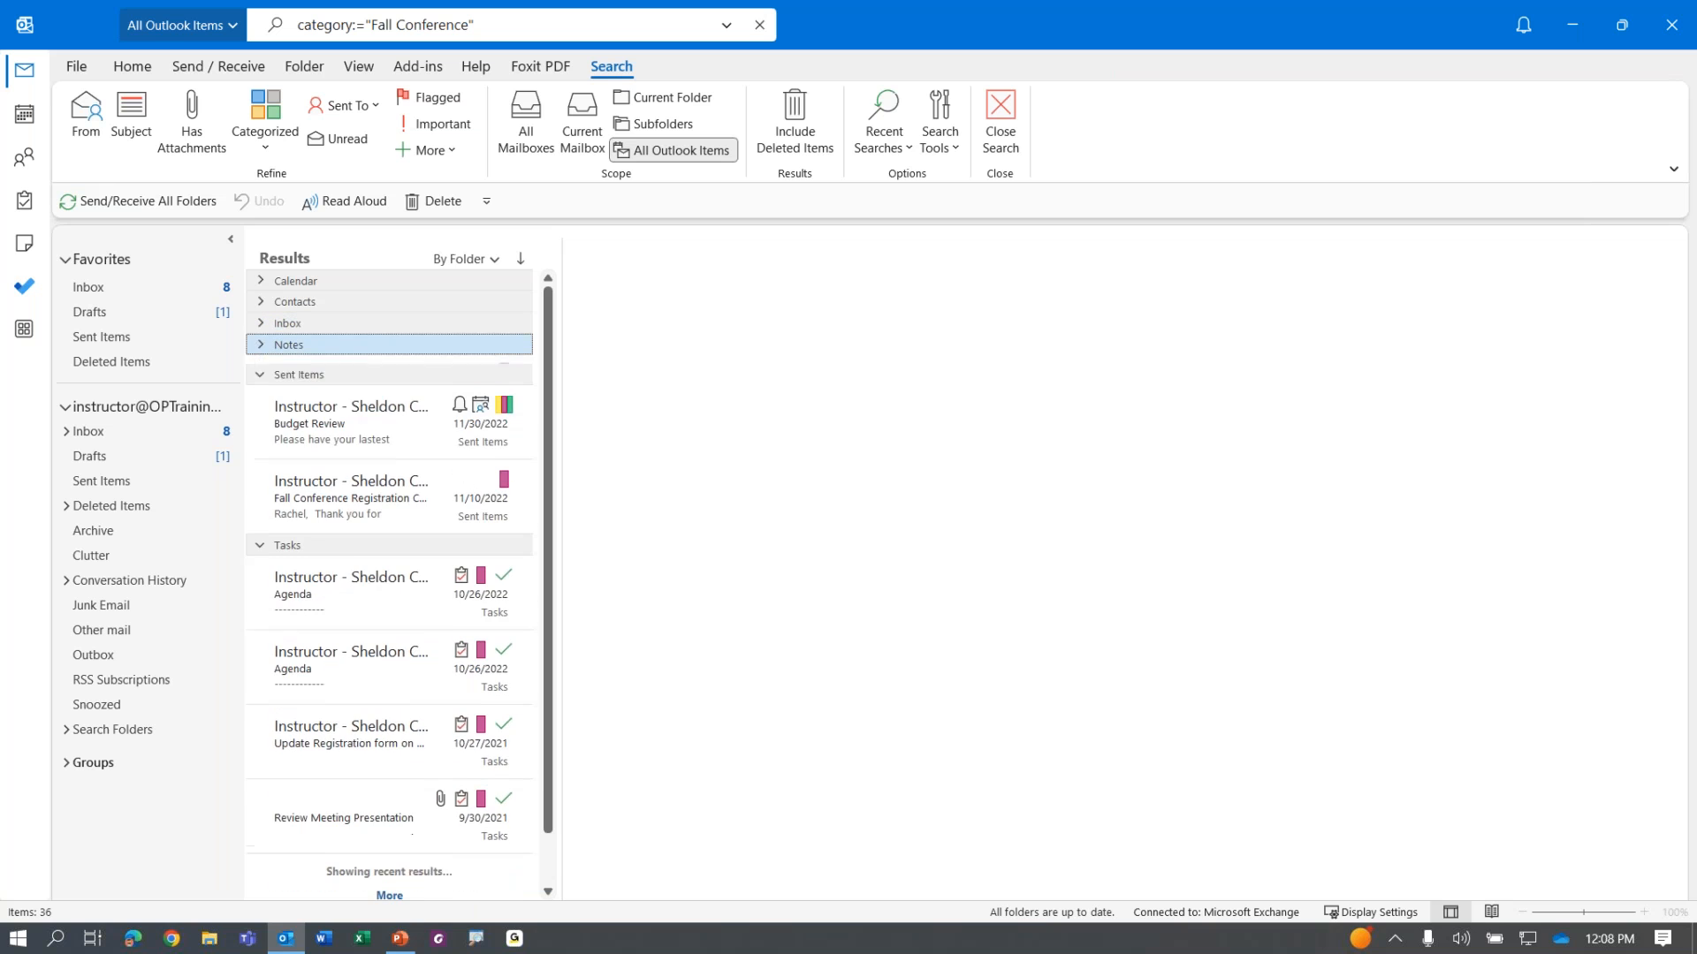
left_click(261, 366)
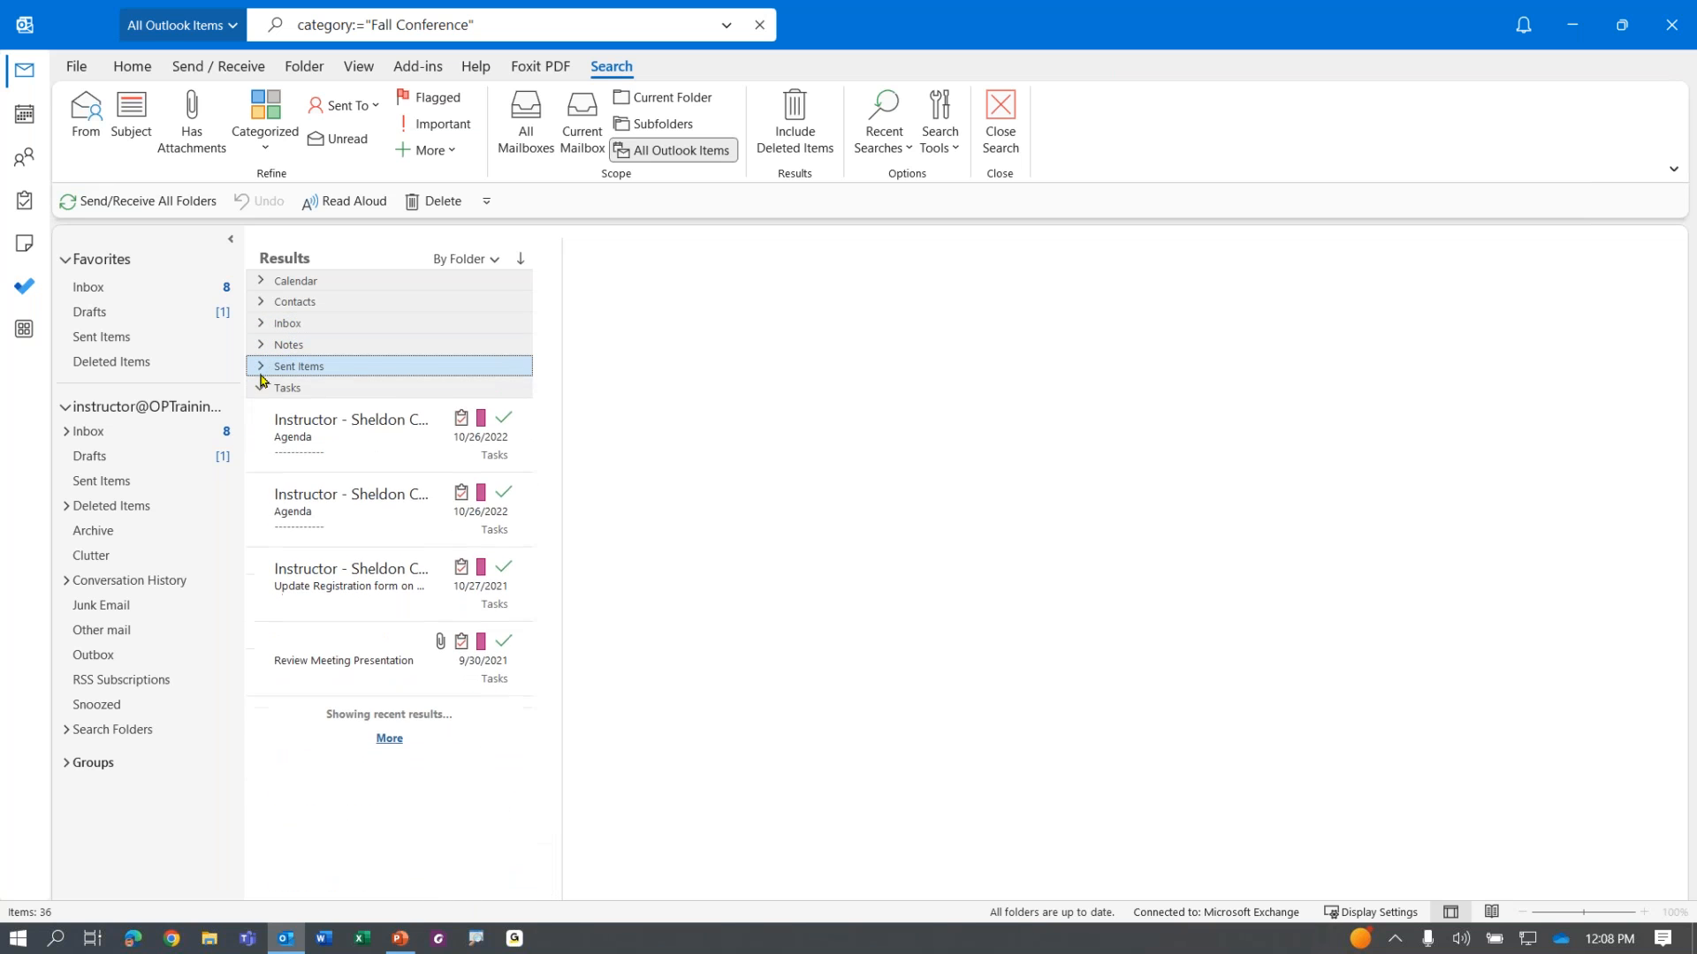
left_click(261, 387)
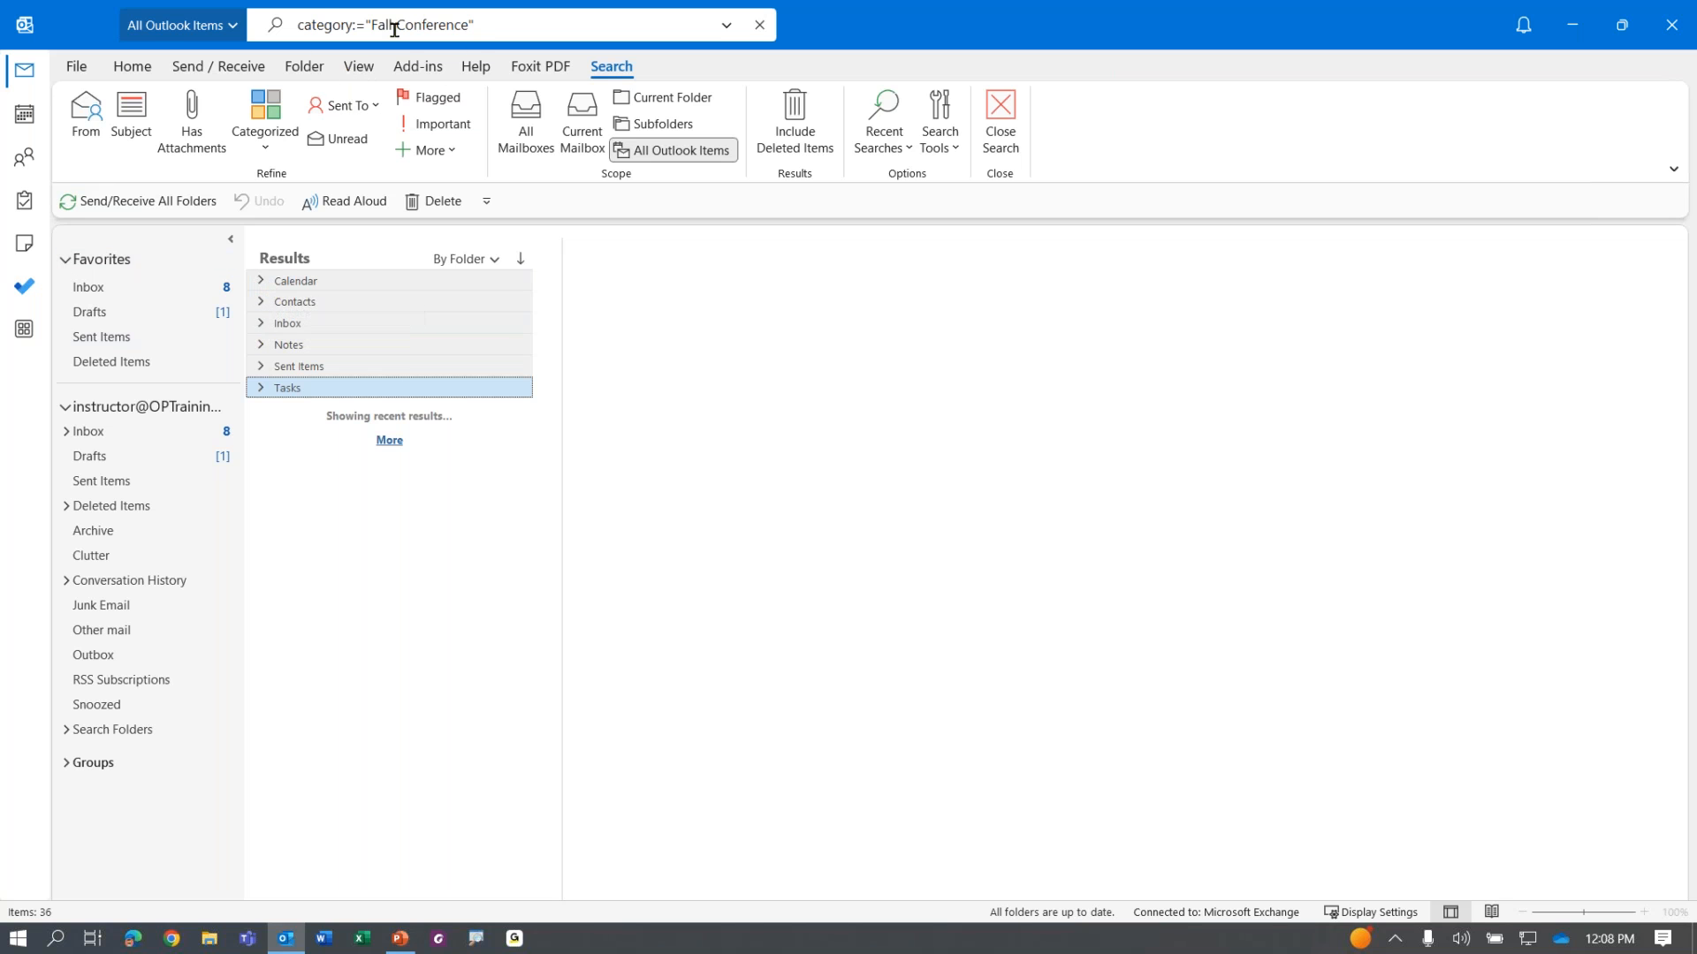
Step: Expand the Calendar results, preview the Venue Selection Process, Fall Conference Budget and both Budget Review meetings, and collapse the group
left_click(262, 283)
left_click(339, 329)
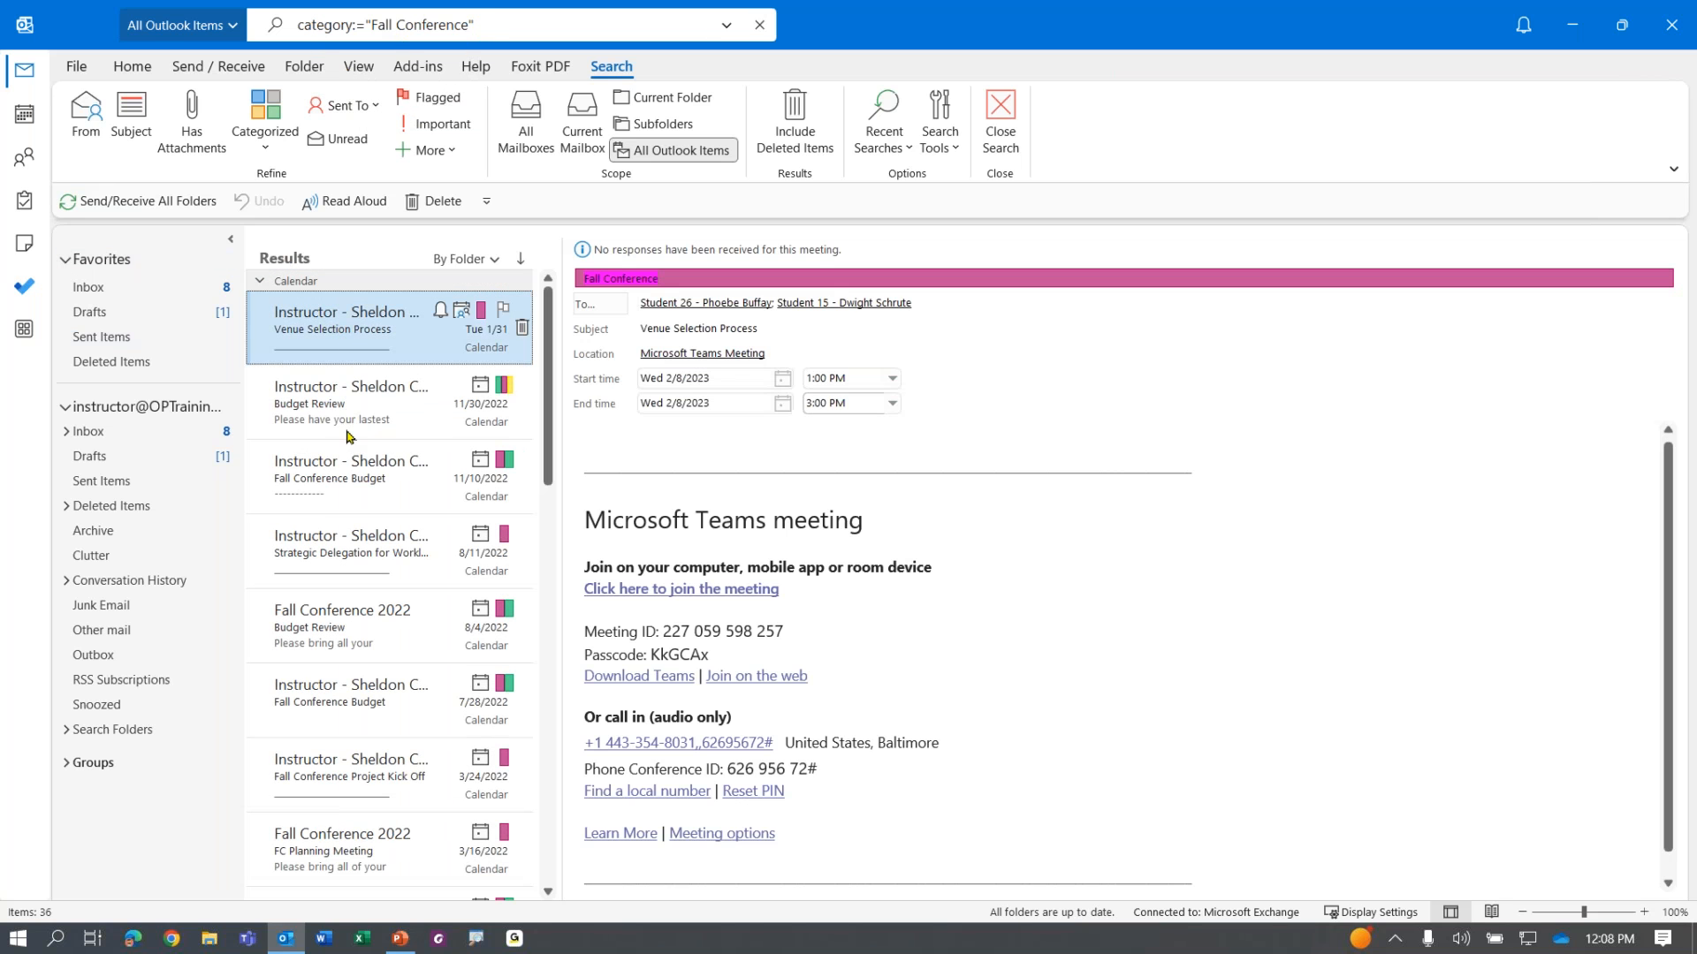
left_click(347, 429)
left_click(354, 497)
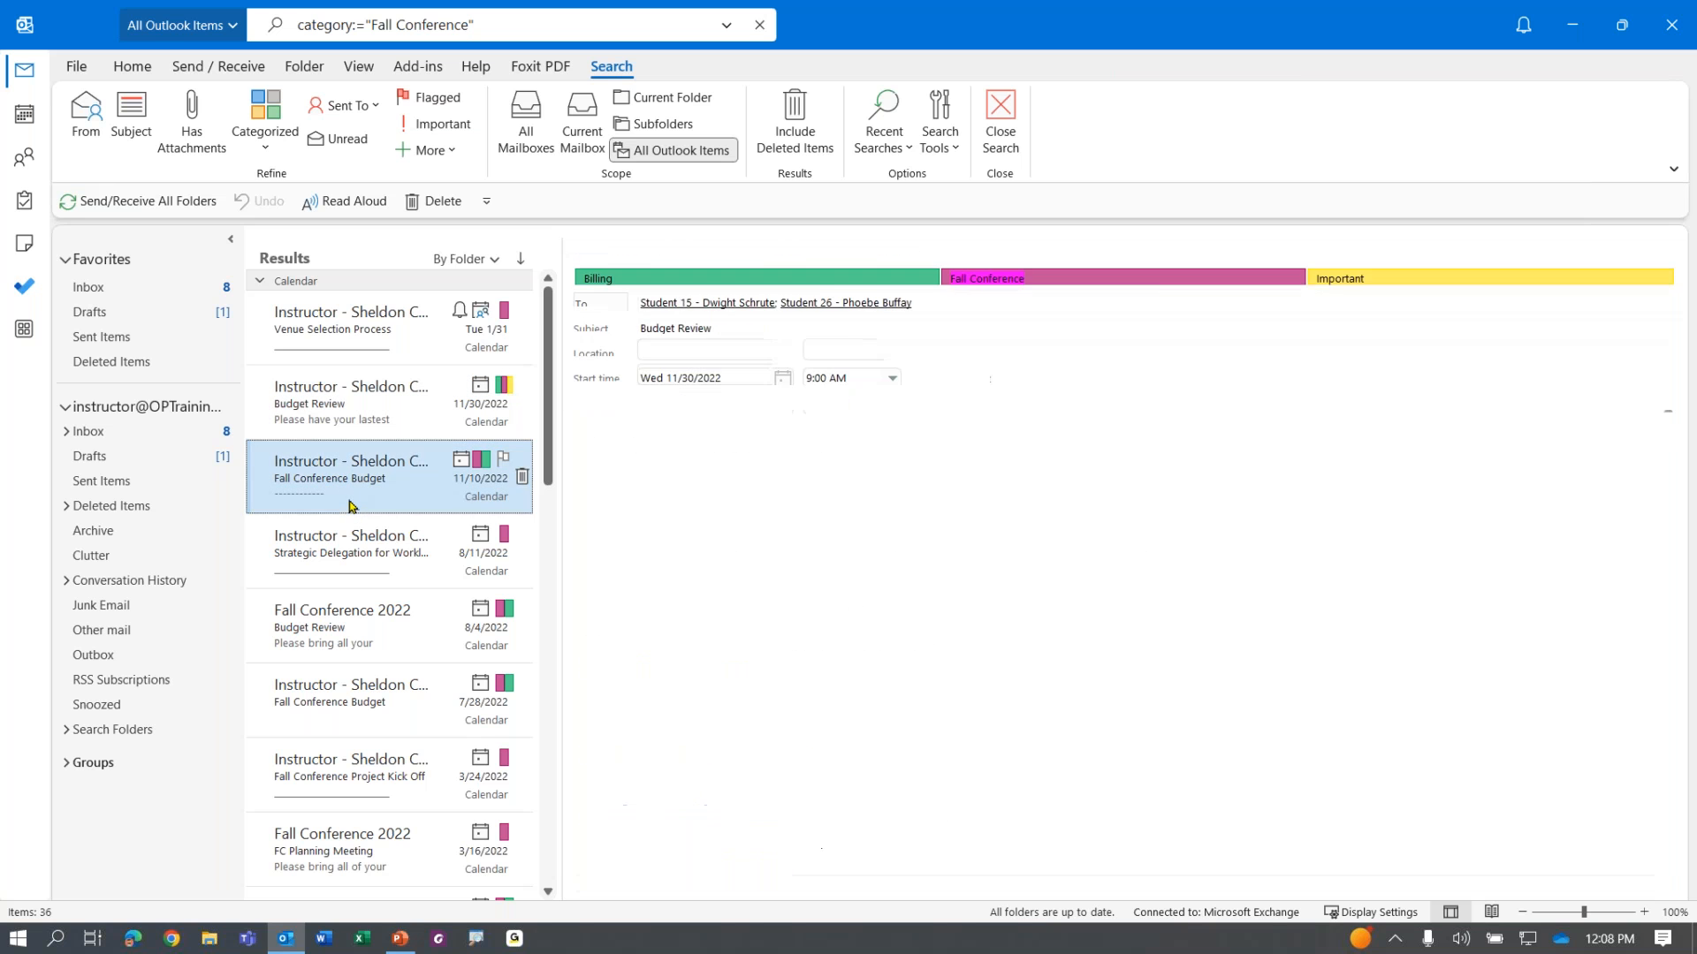
left_click(365, 628)
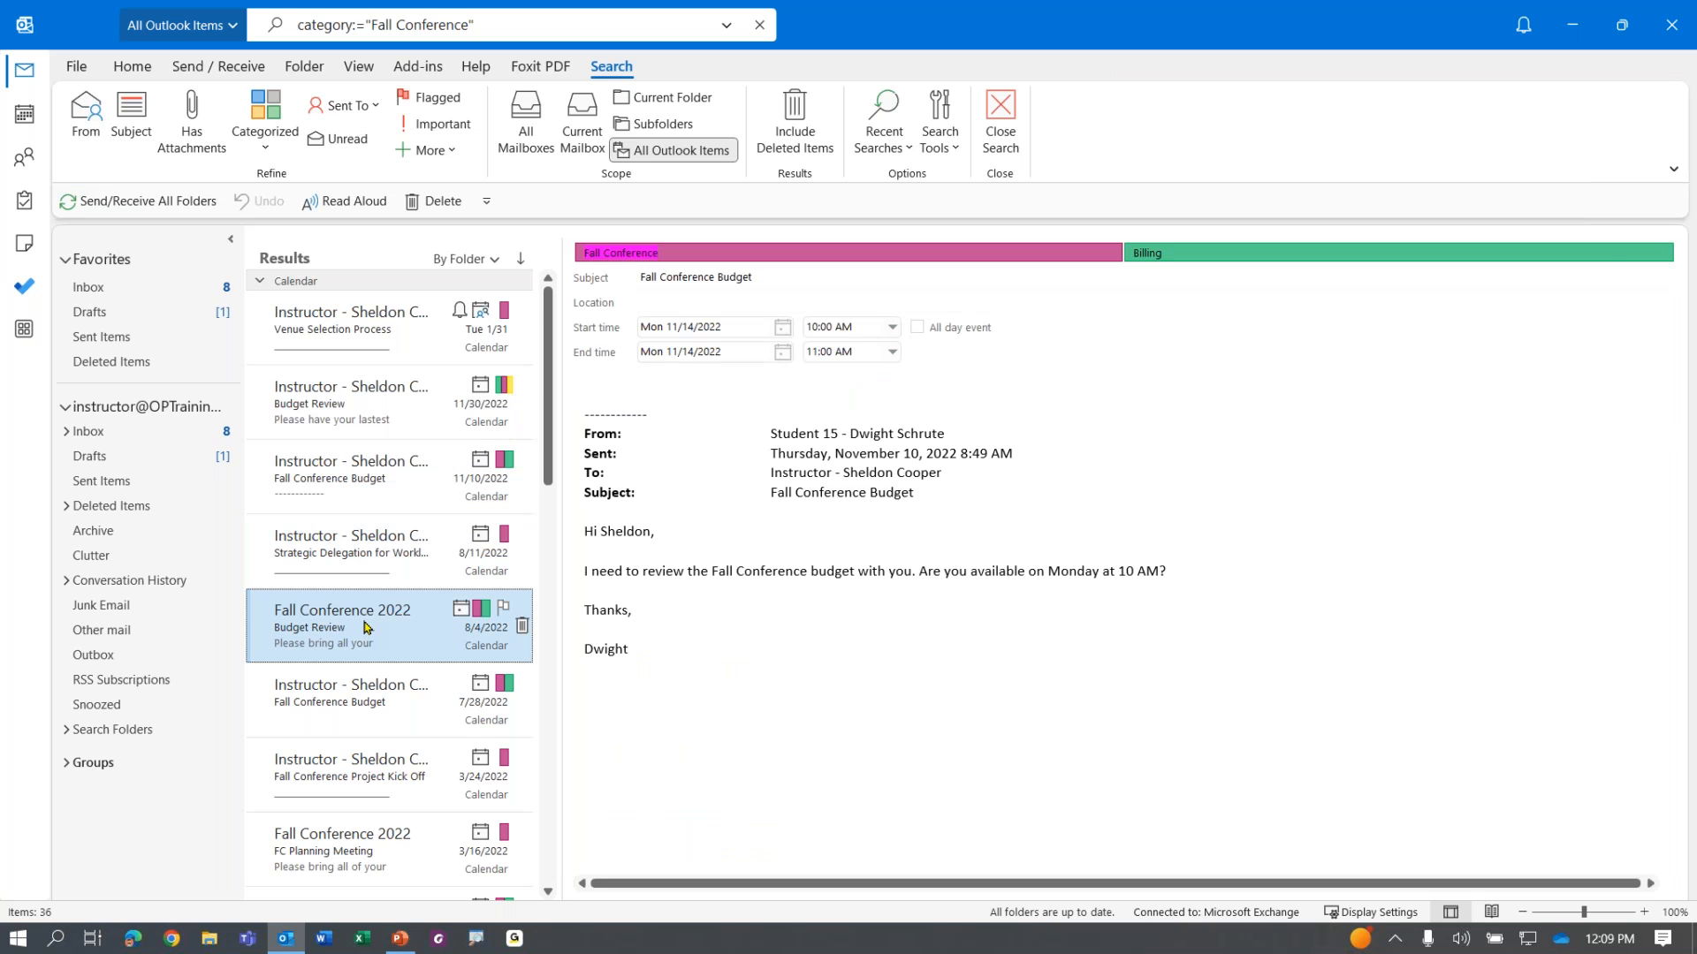
left_click(261, 283)
Step: Expand the Contacts results, preview both contacts categorized as Fall Conference, and collapse the group
left_click(261, 302)
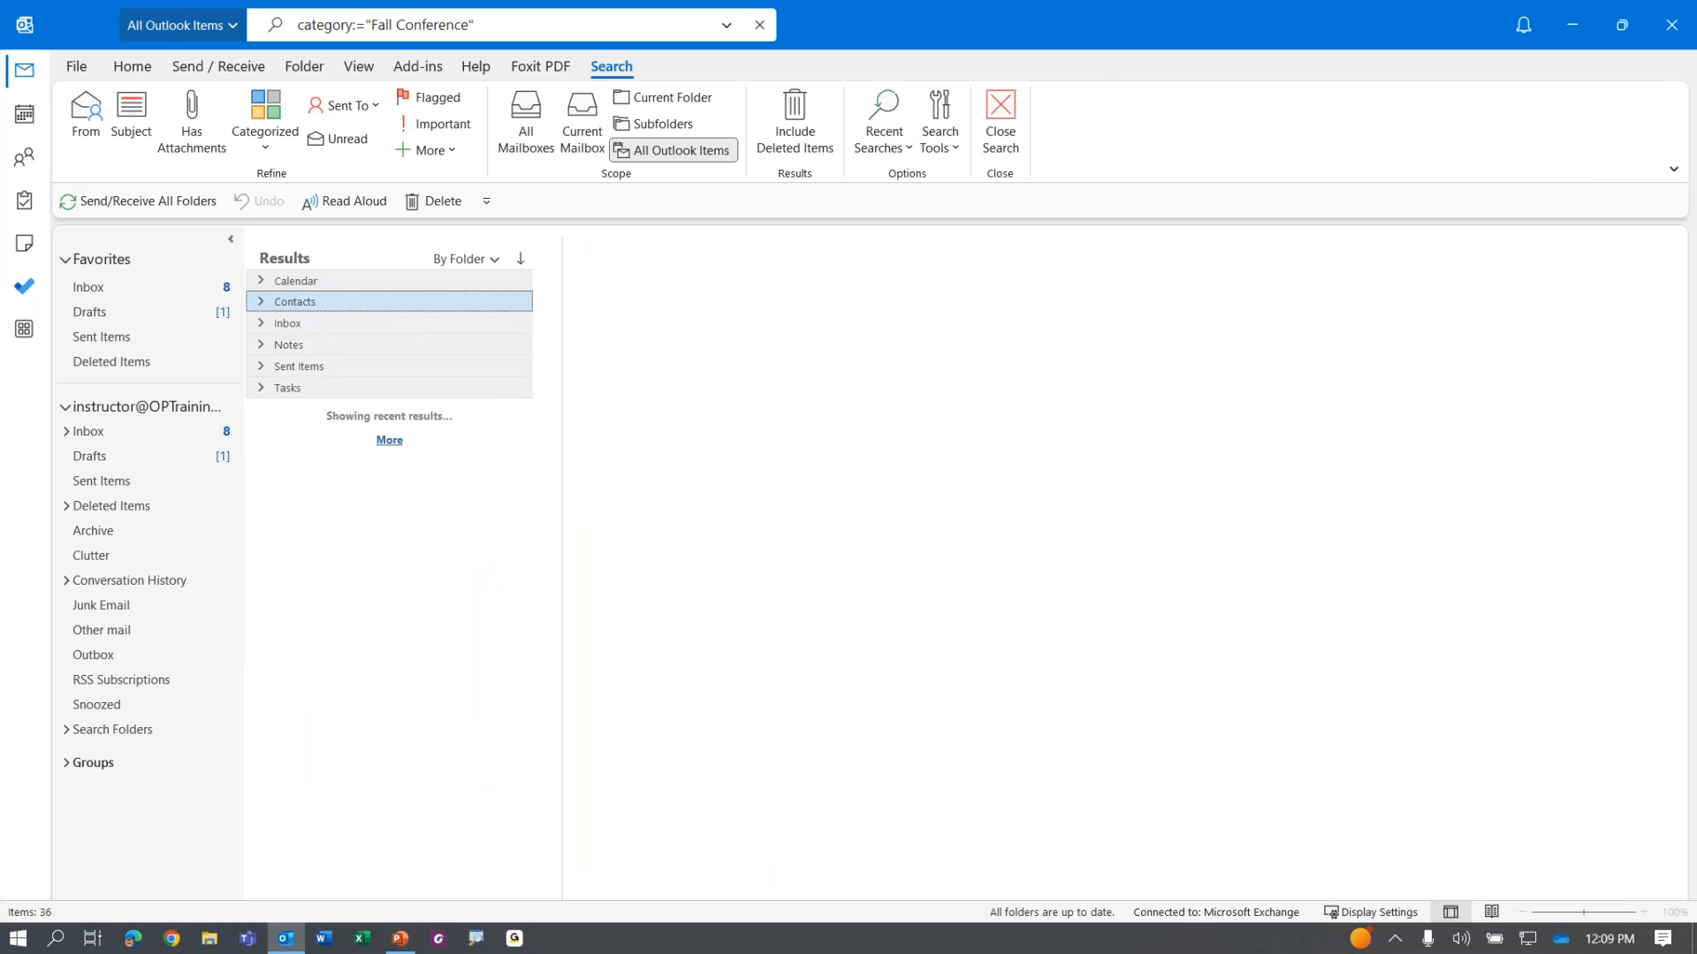
left_click(314, 358)
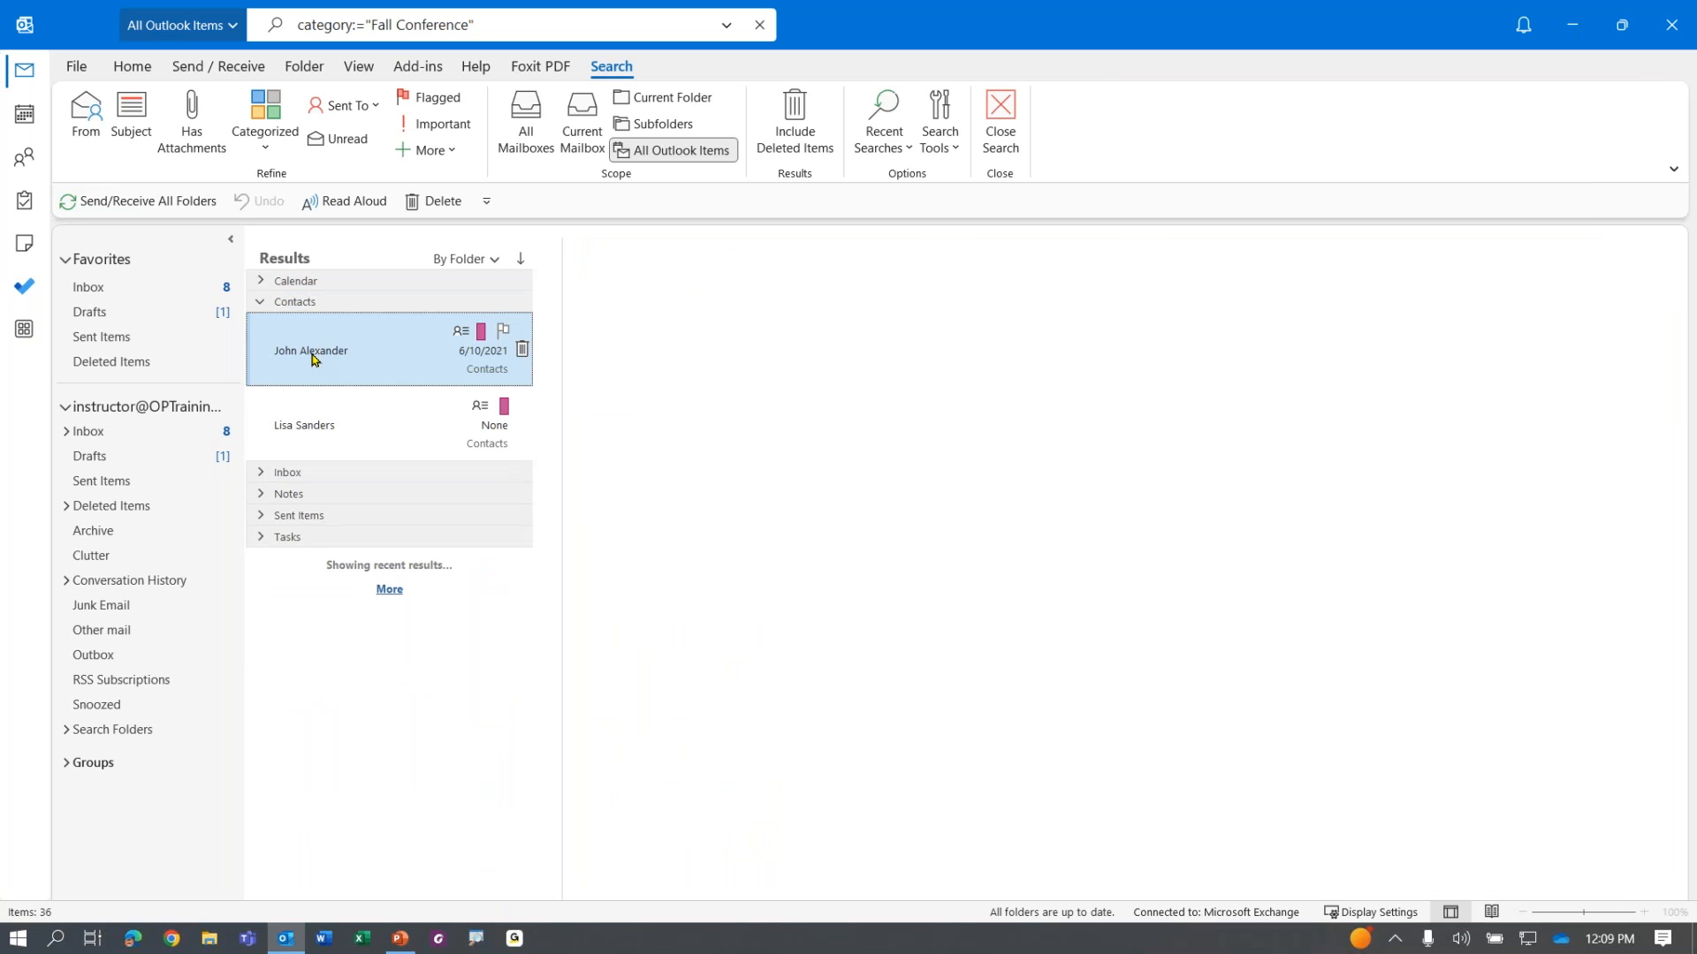
left_click(359, 427)
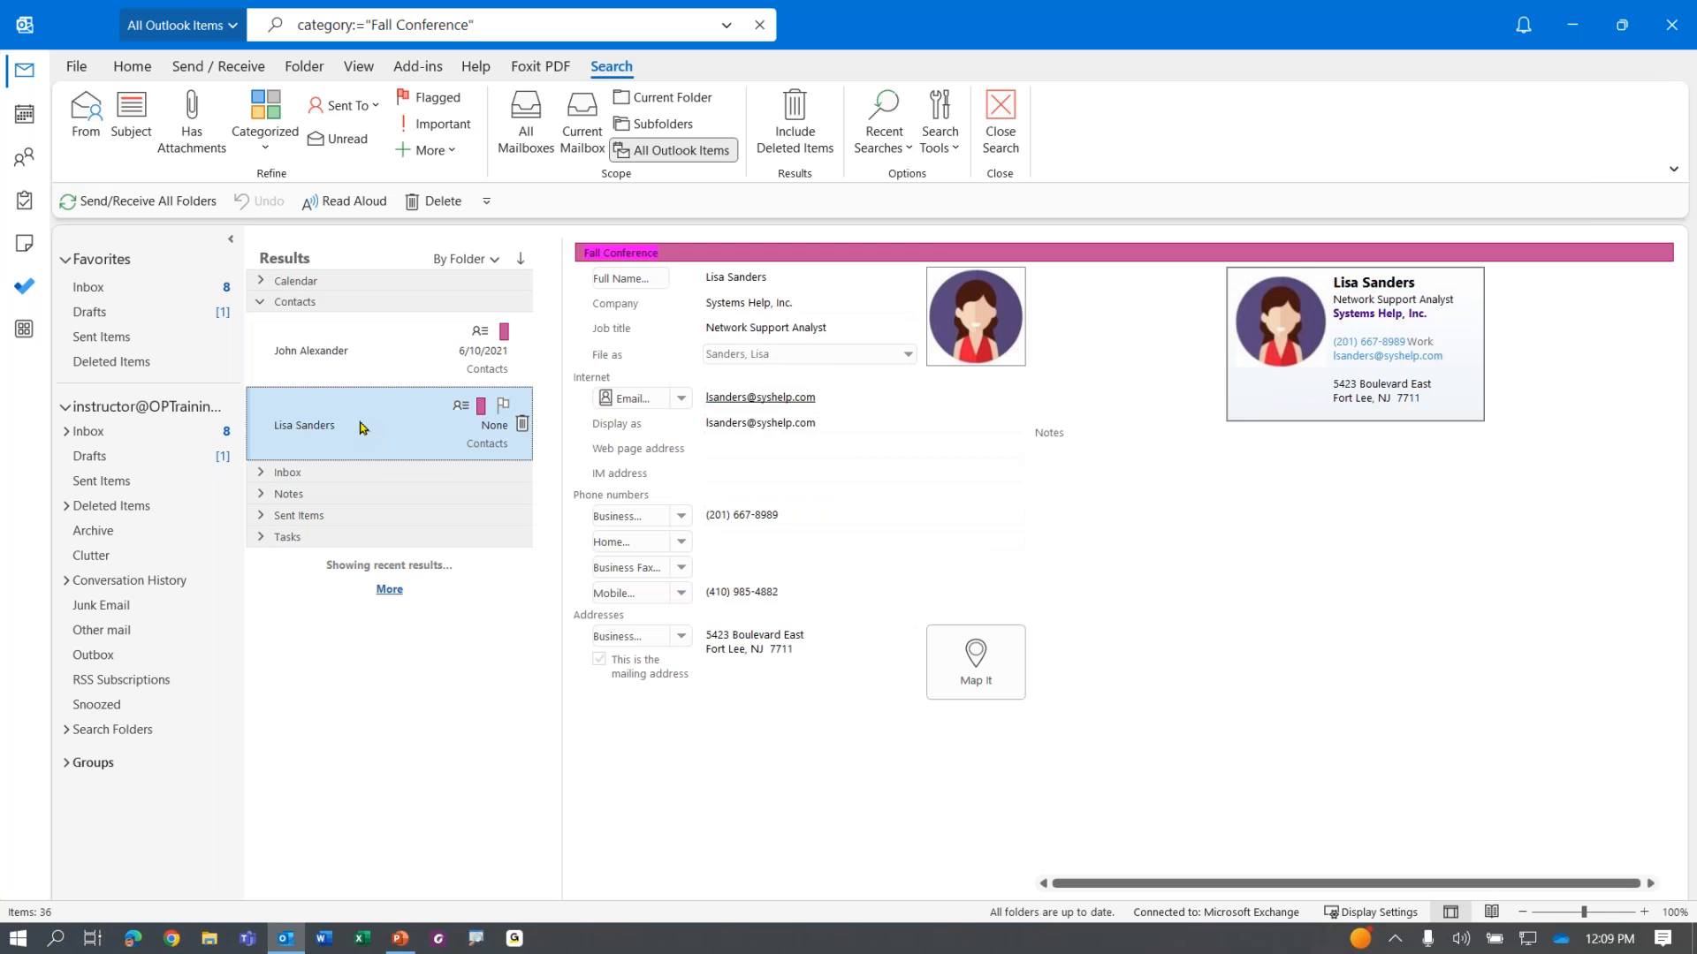
left_click(392, 365)
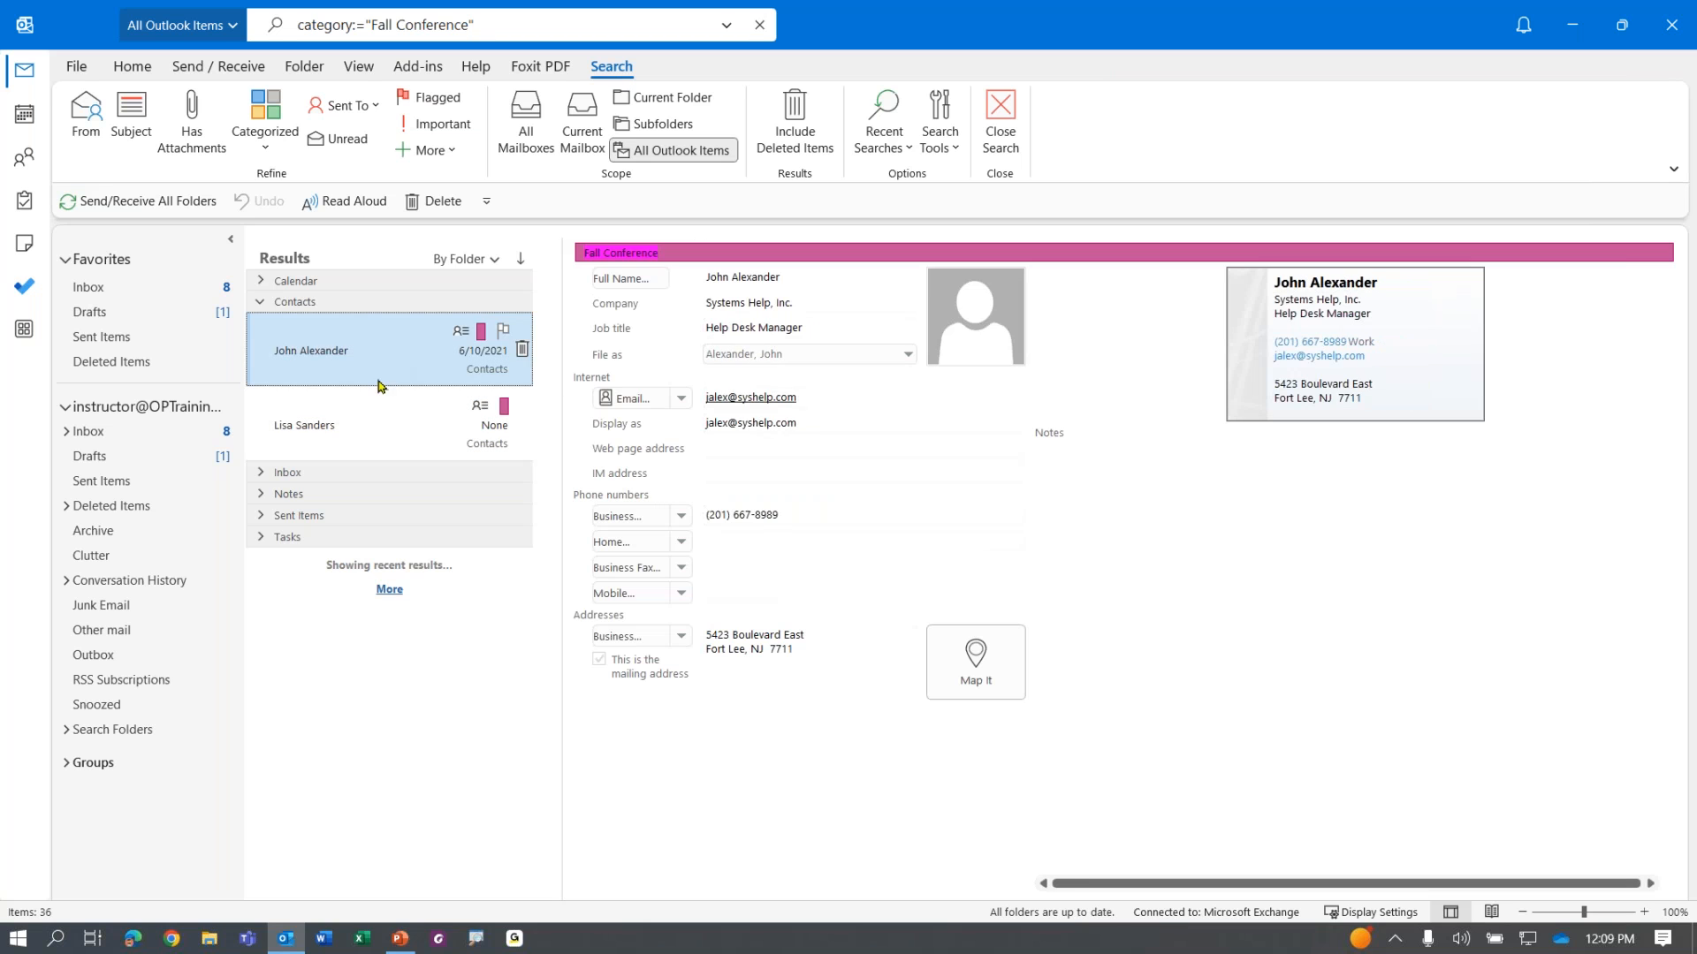
left_click(261, 304)
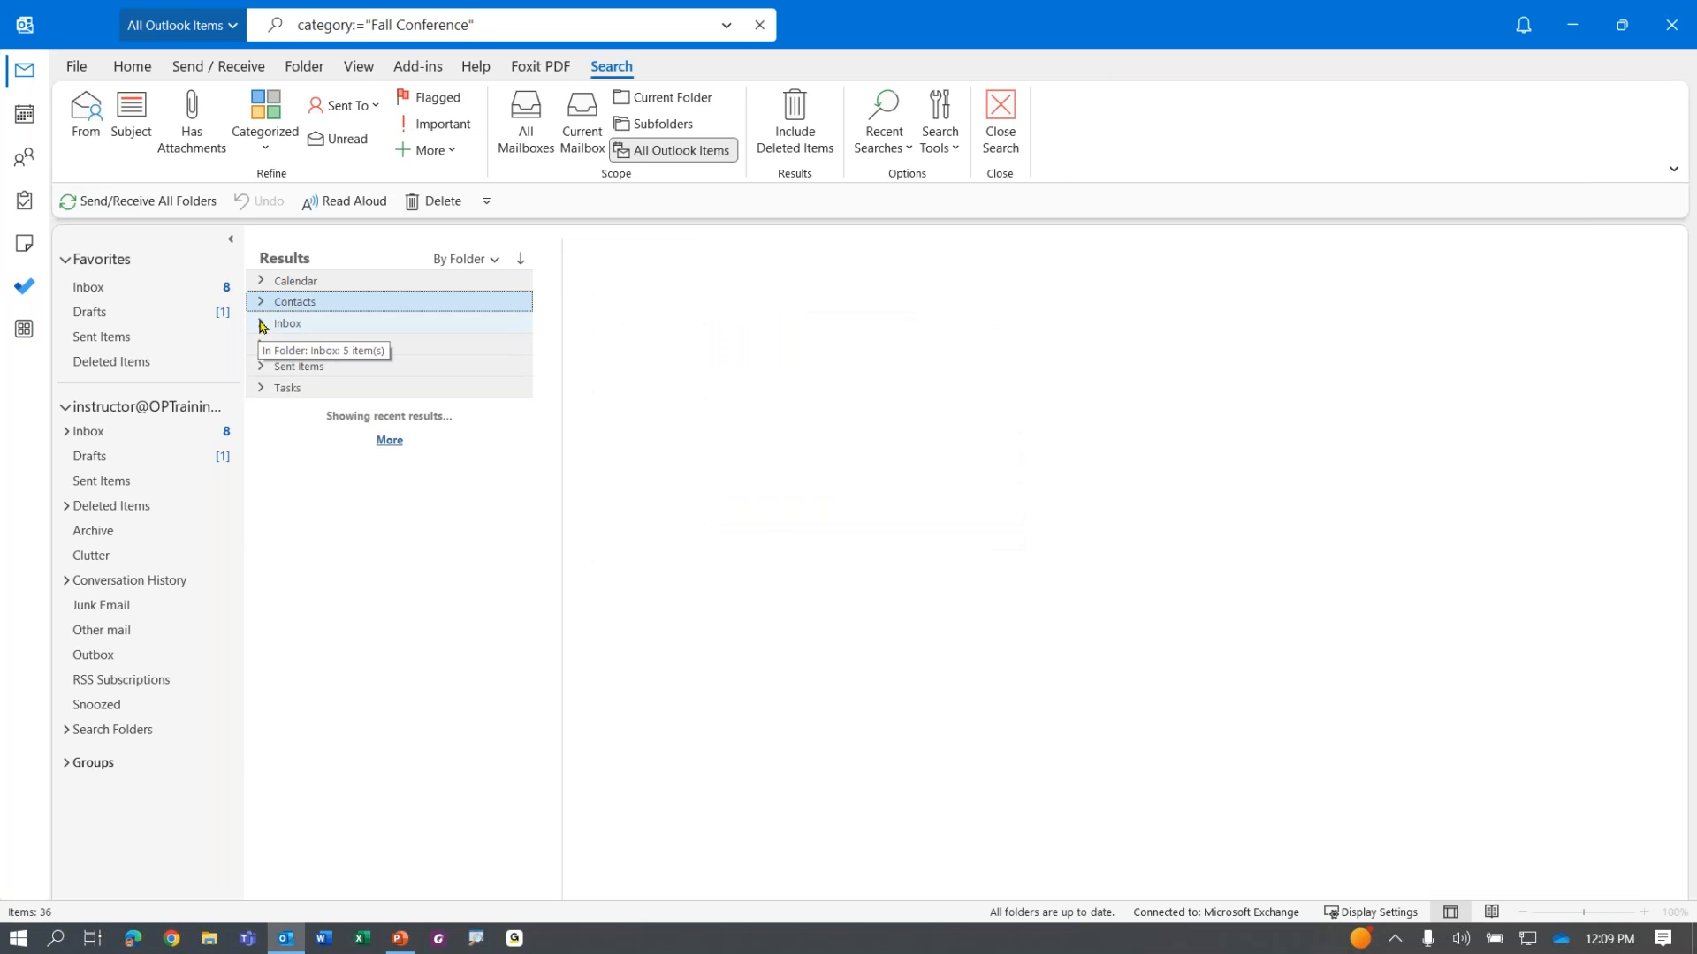
Step: Expand and re-collapse the Inbox, Notes and Sent Items result groups one at a time to examine their items
left_click(262, 325)
left_click(262, 326)
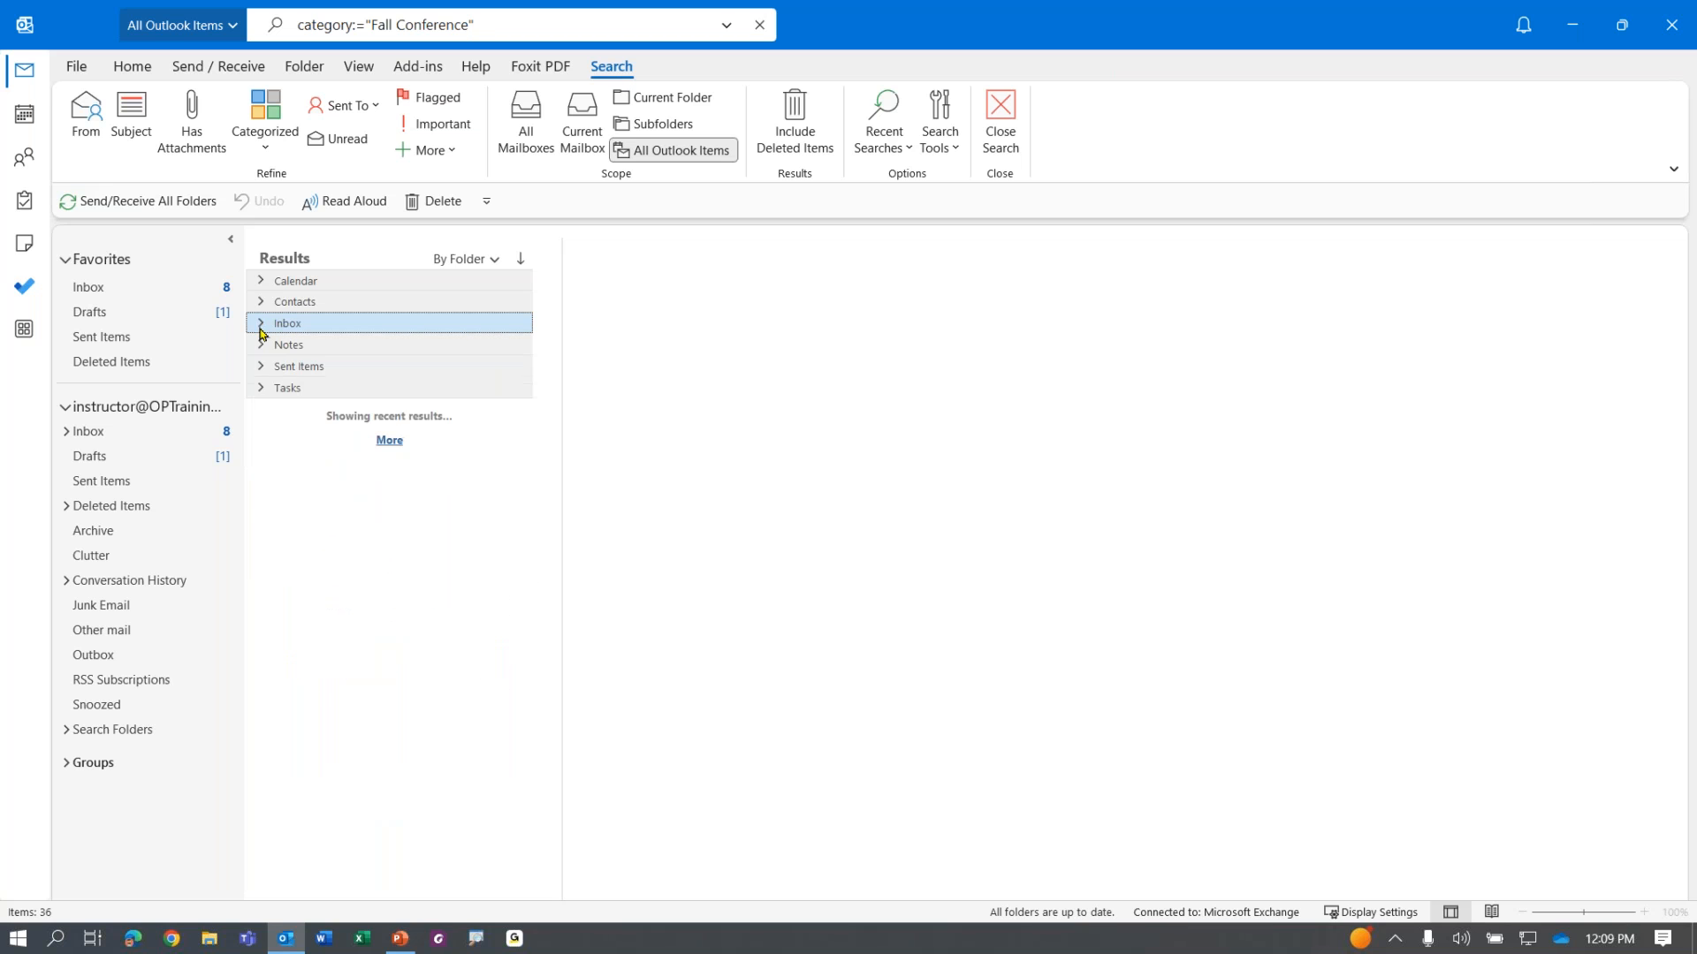
left_click(261, 346)
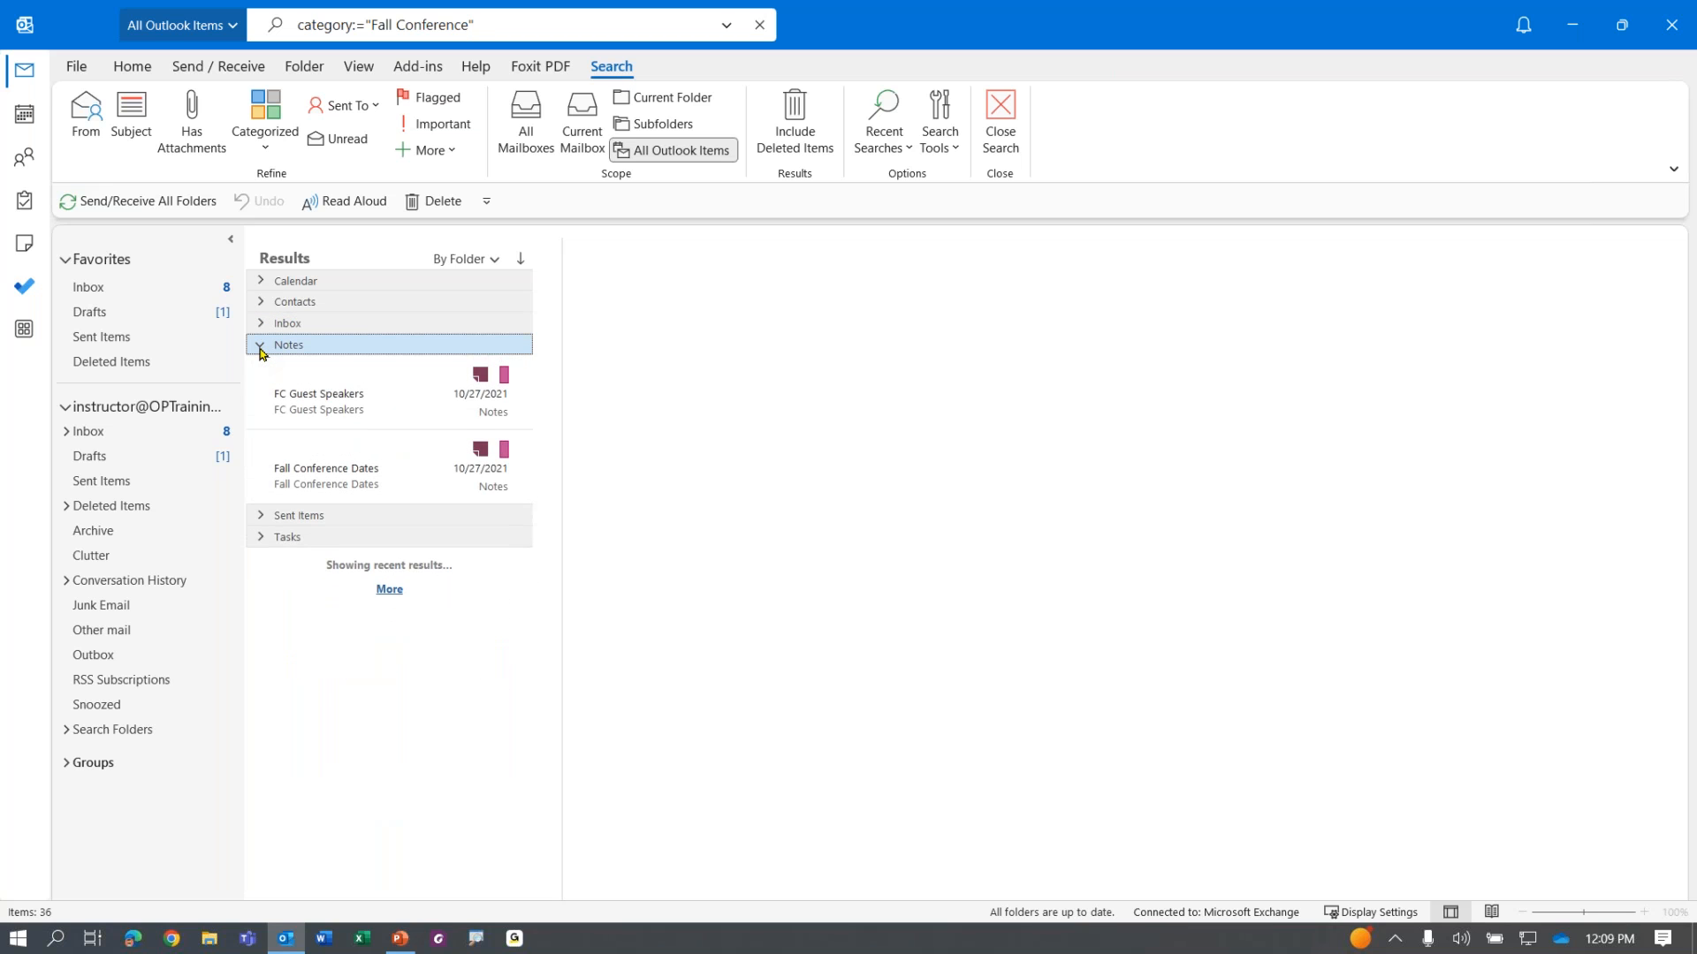
left_click(261, 346)
left_click(262, 367)
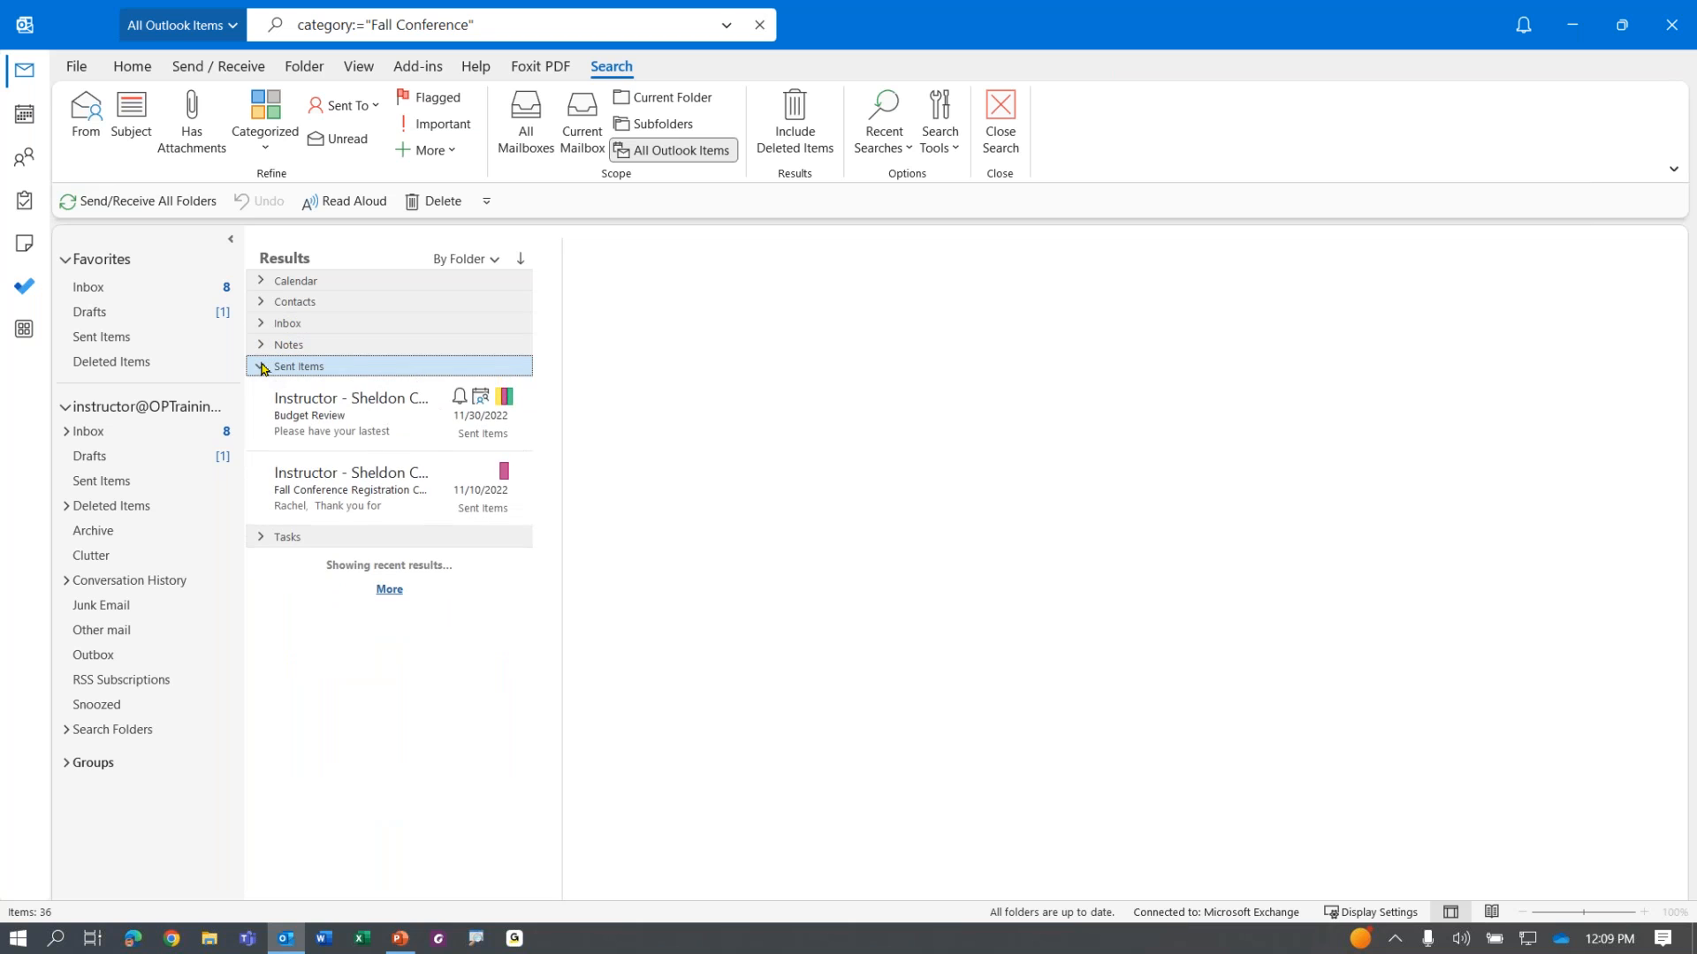
left_click(261, 367)
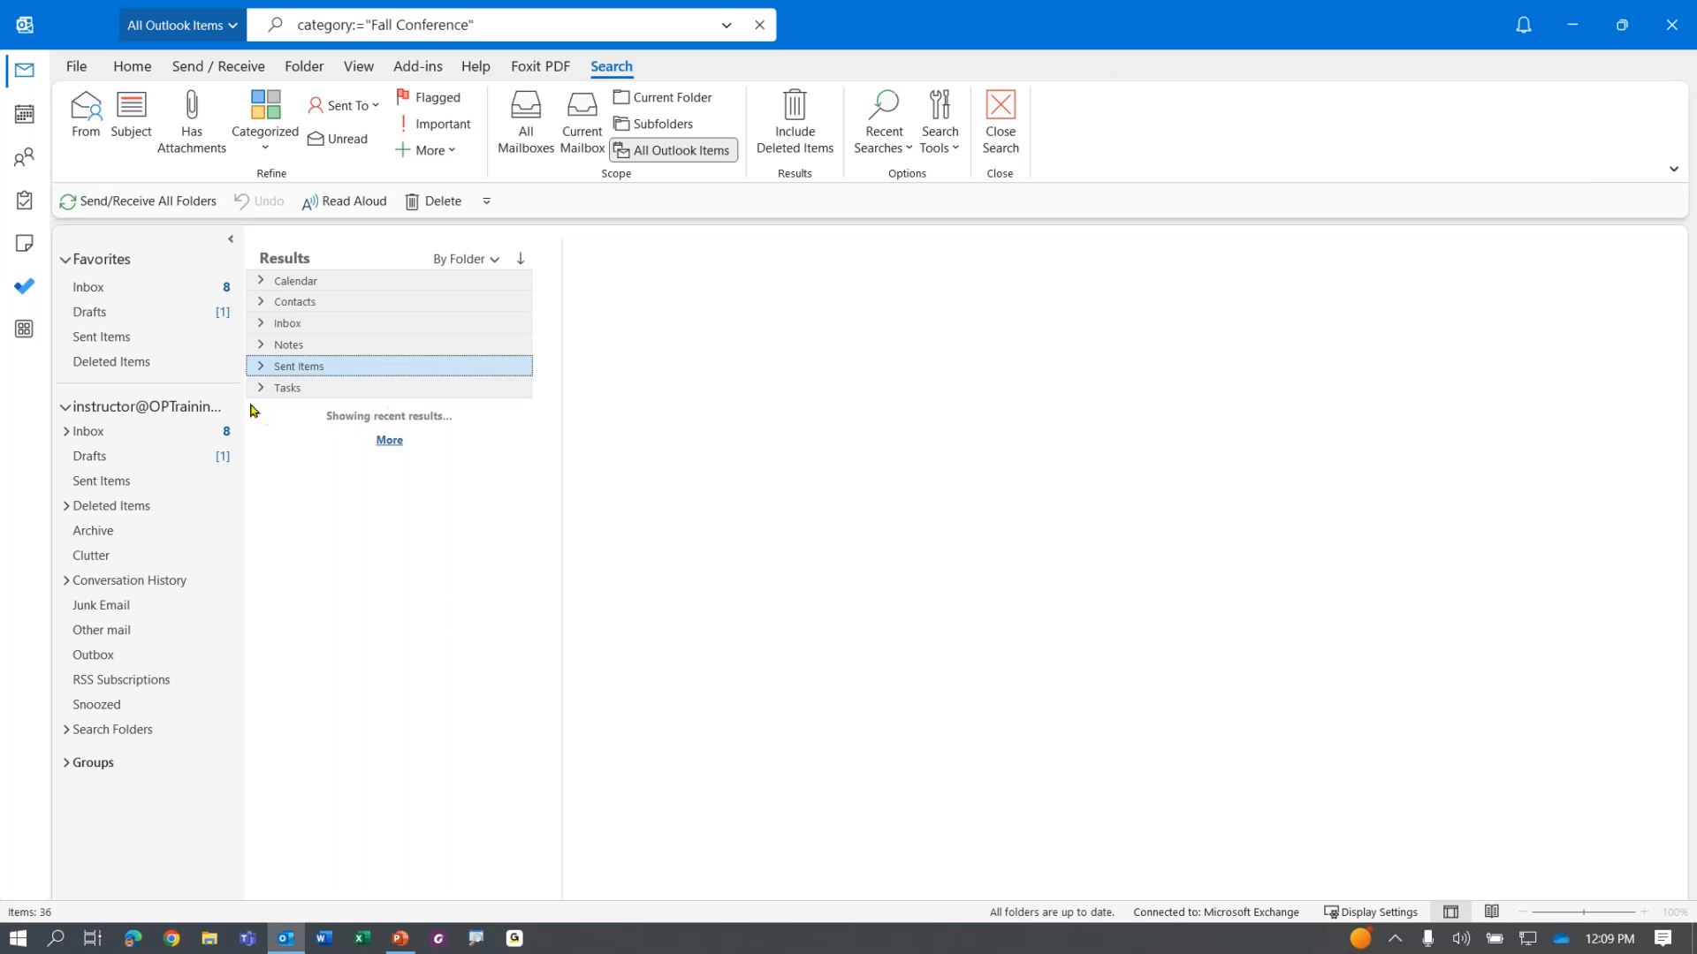
Step: Expand the Tasks results, preview the first Agenda task, and collapse the group
left_click(258, 389)
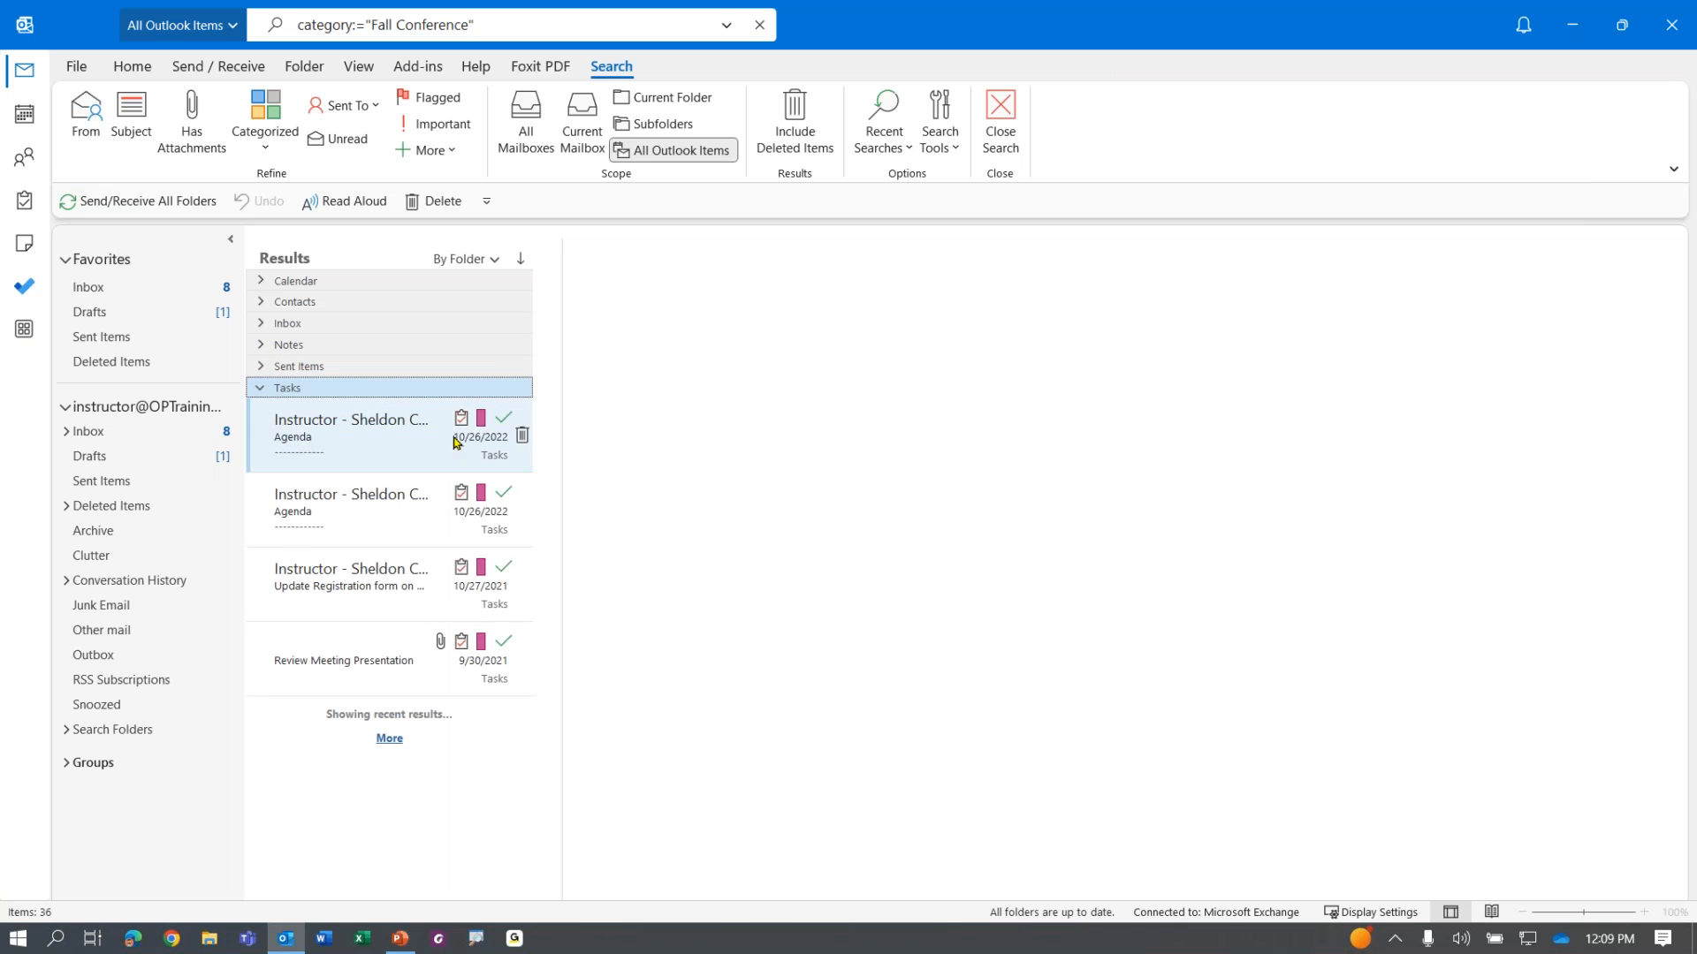
left_click(343, 438)
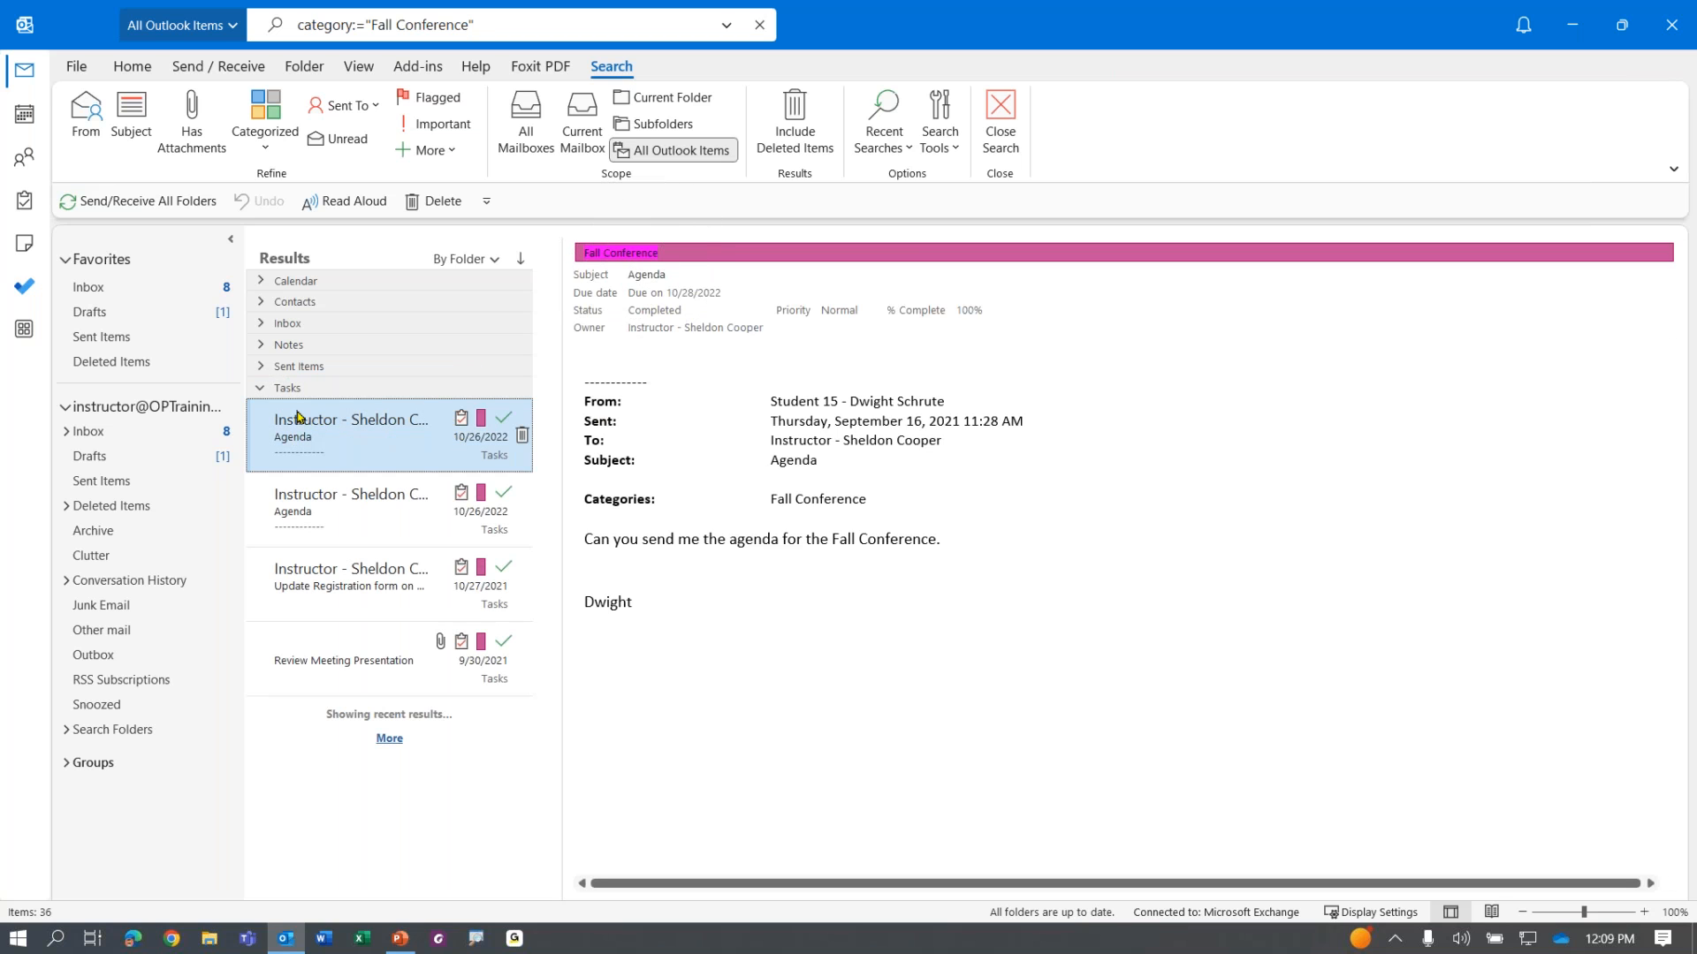
left_click(261, 389)
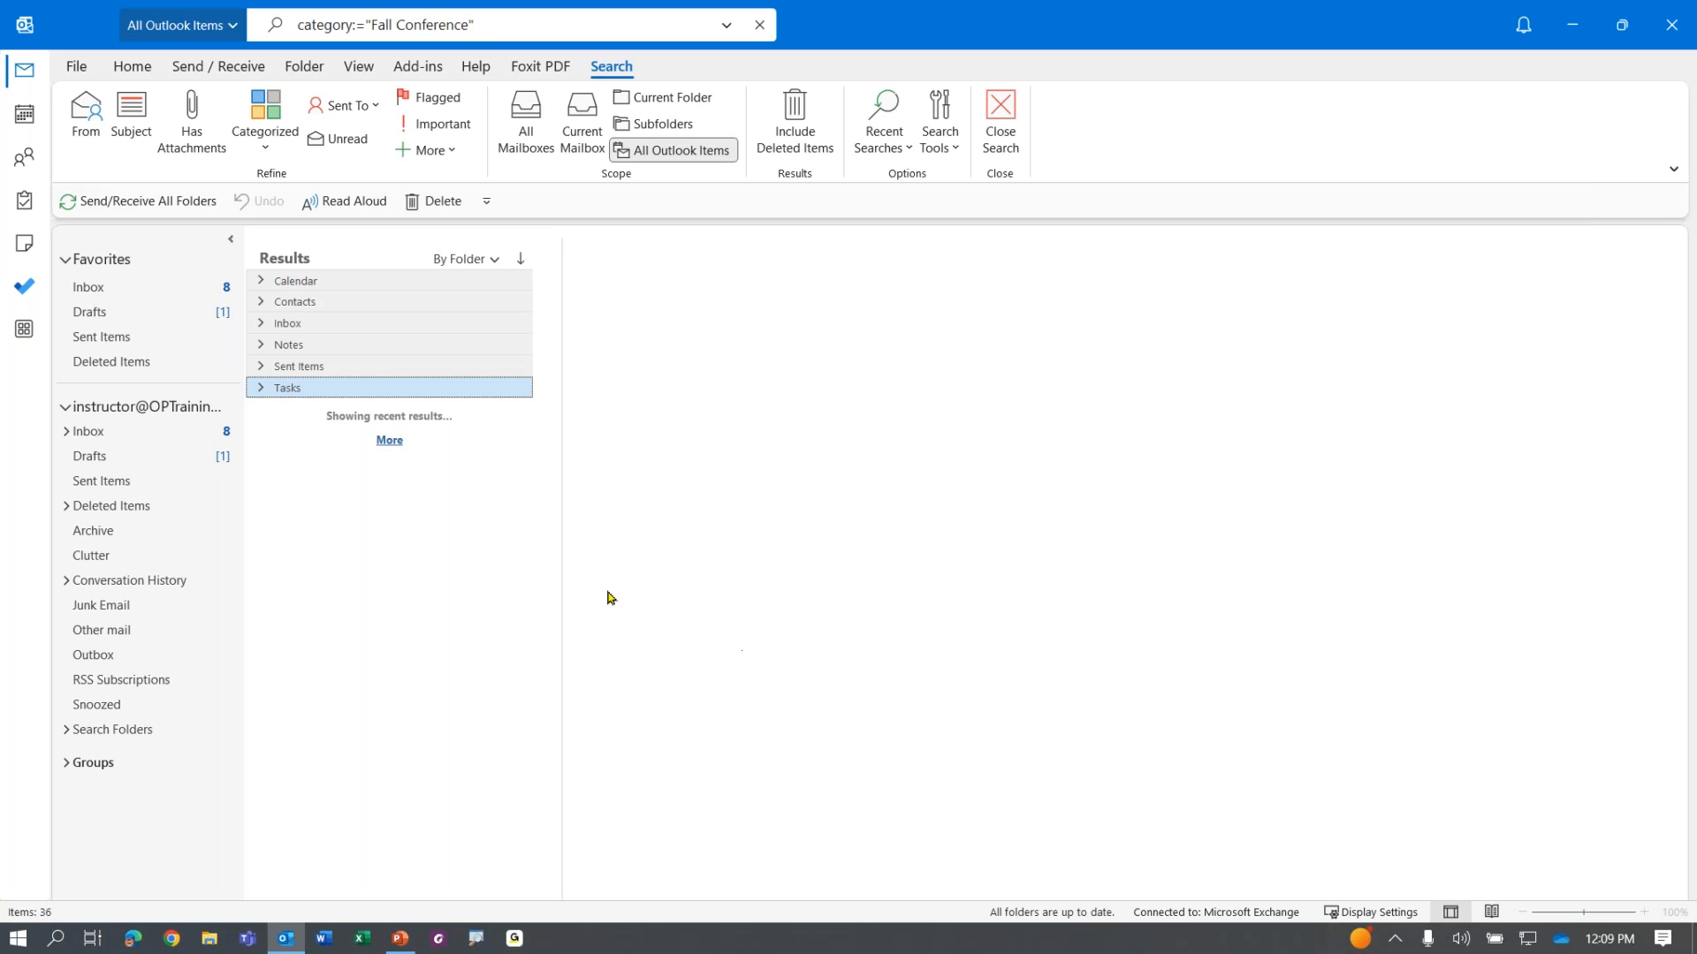
Step: Close the Fall Conference category search and display the 1/29 SharePoint Online email in the inbox
left_click(289, 134)
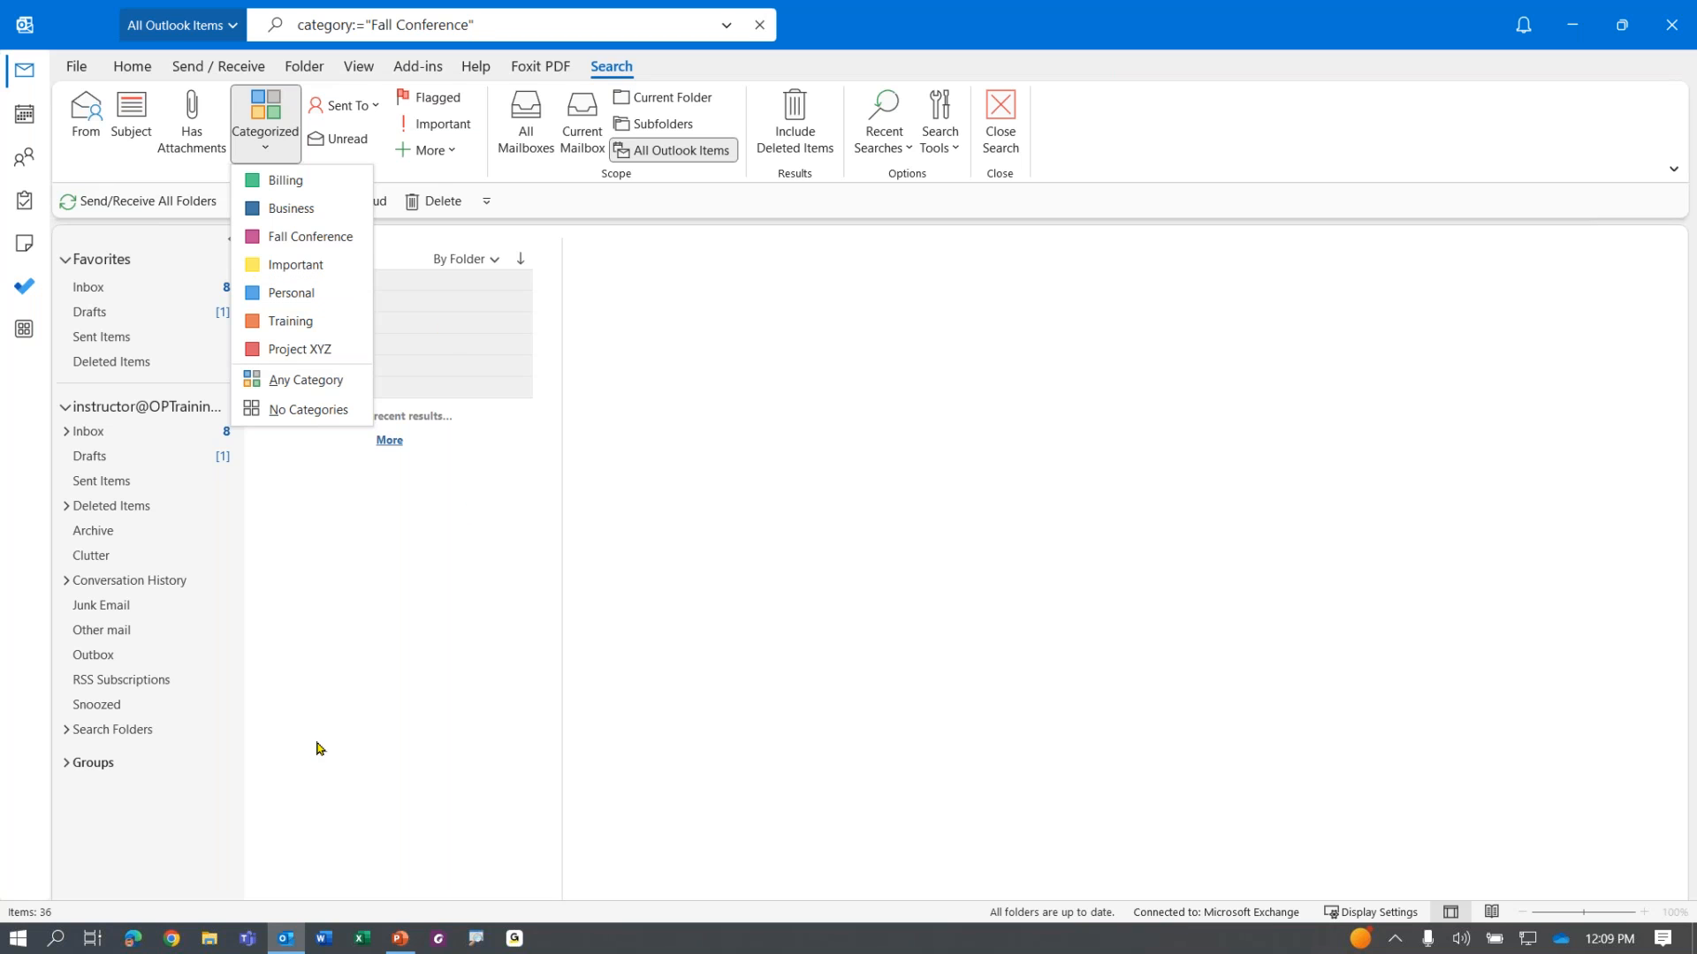
left_click(378, 667)
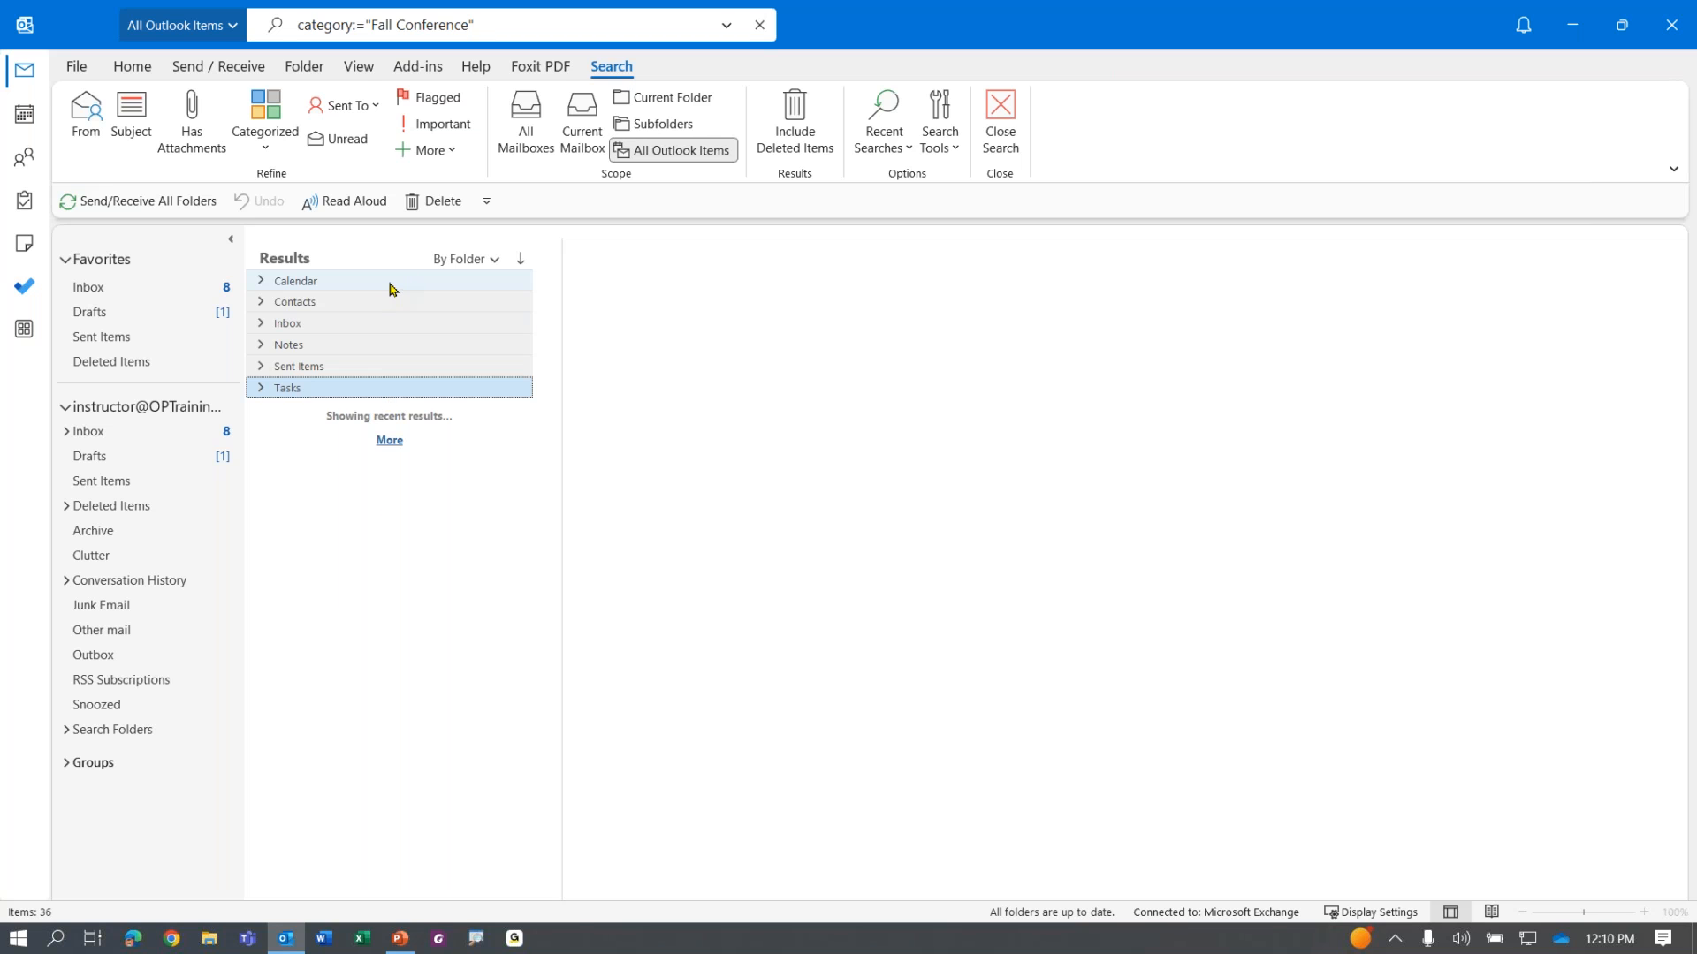
left_click(759, 25)
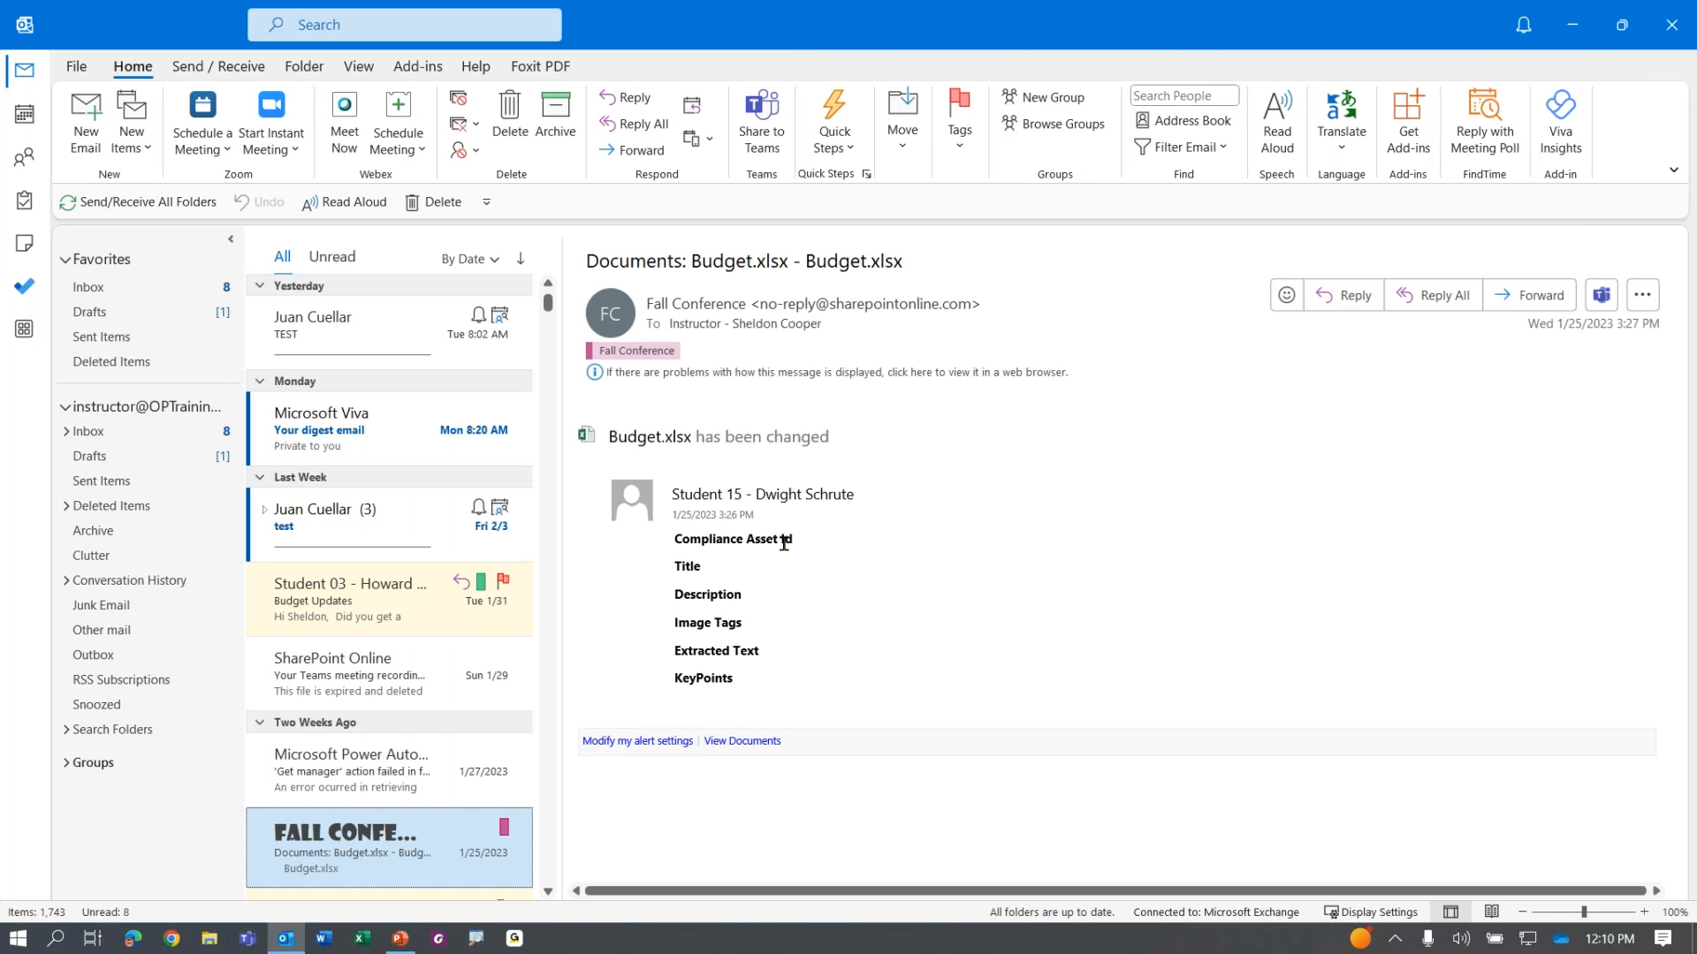
left_click(404, 693)
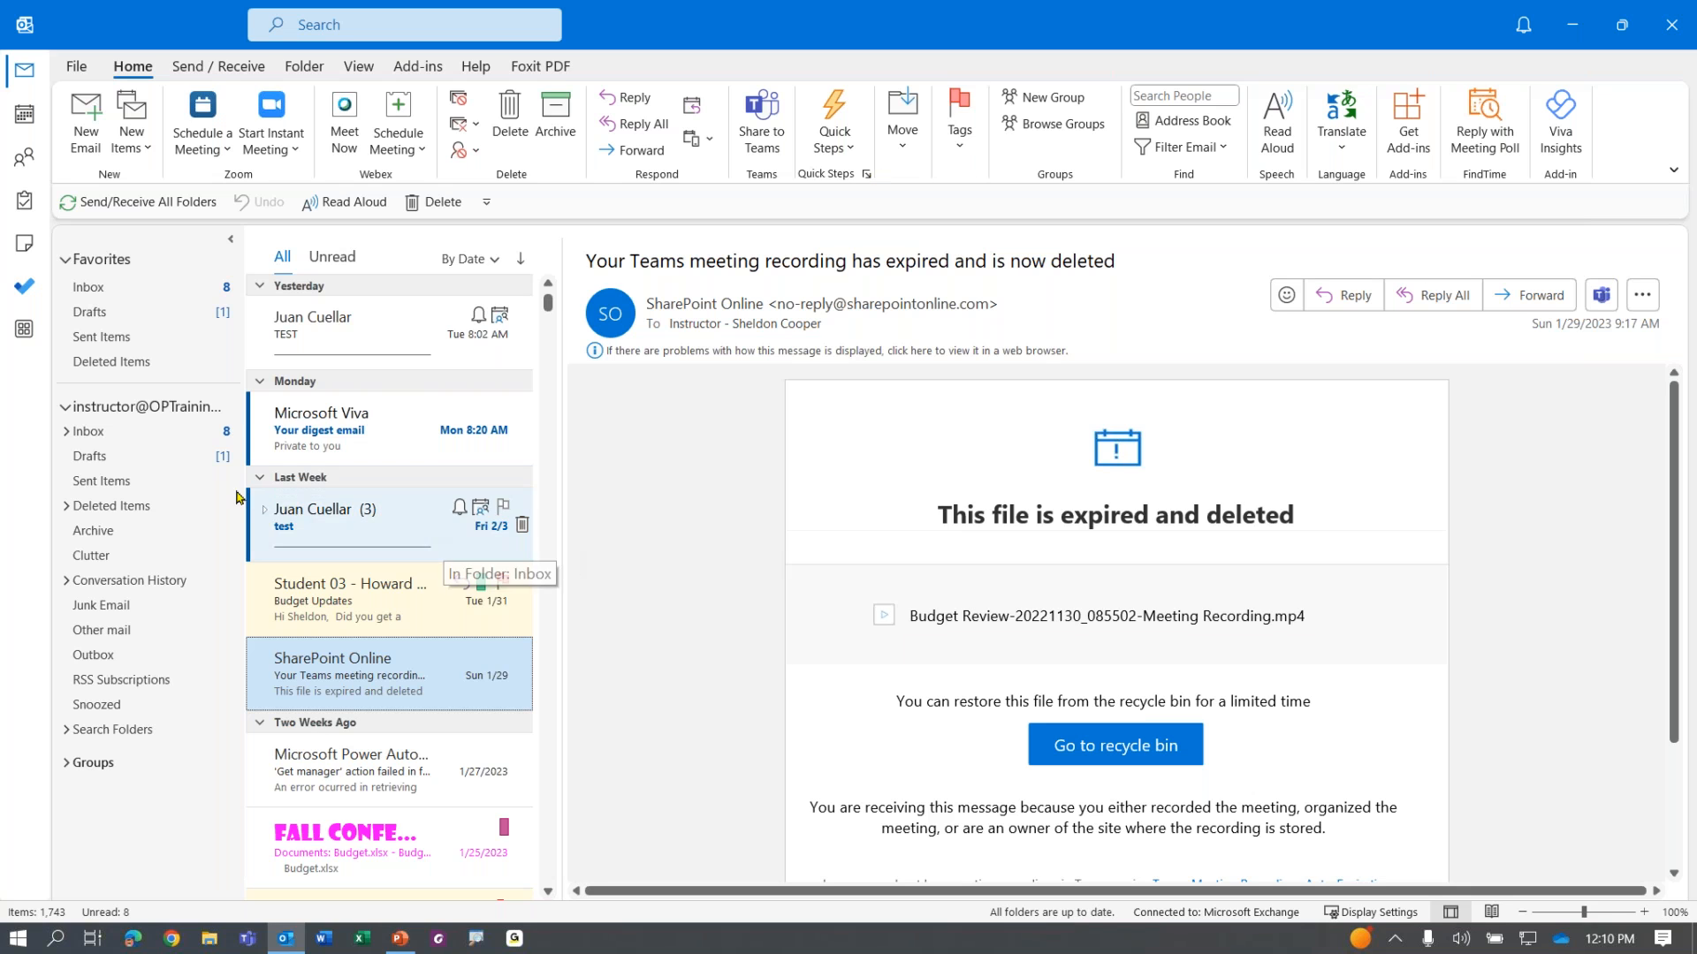
Step: Expand the Inbox subfolders to view the Fall Conference folder, and collapse them again to return to the Inbox
left_click(68, 434)
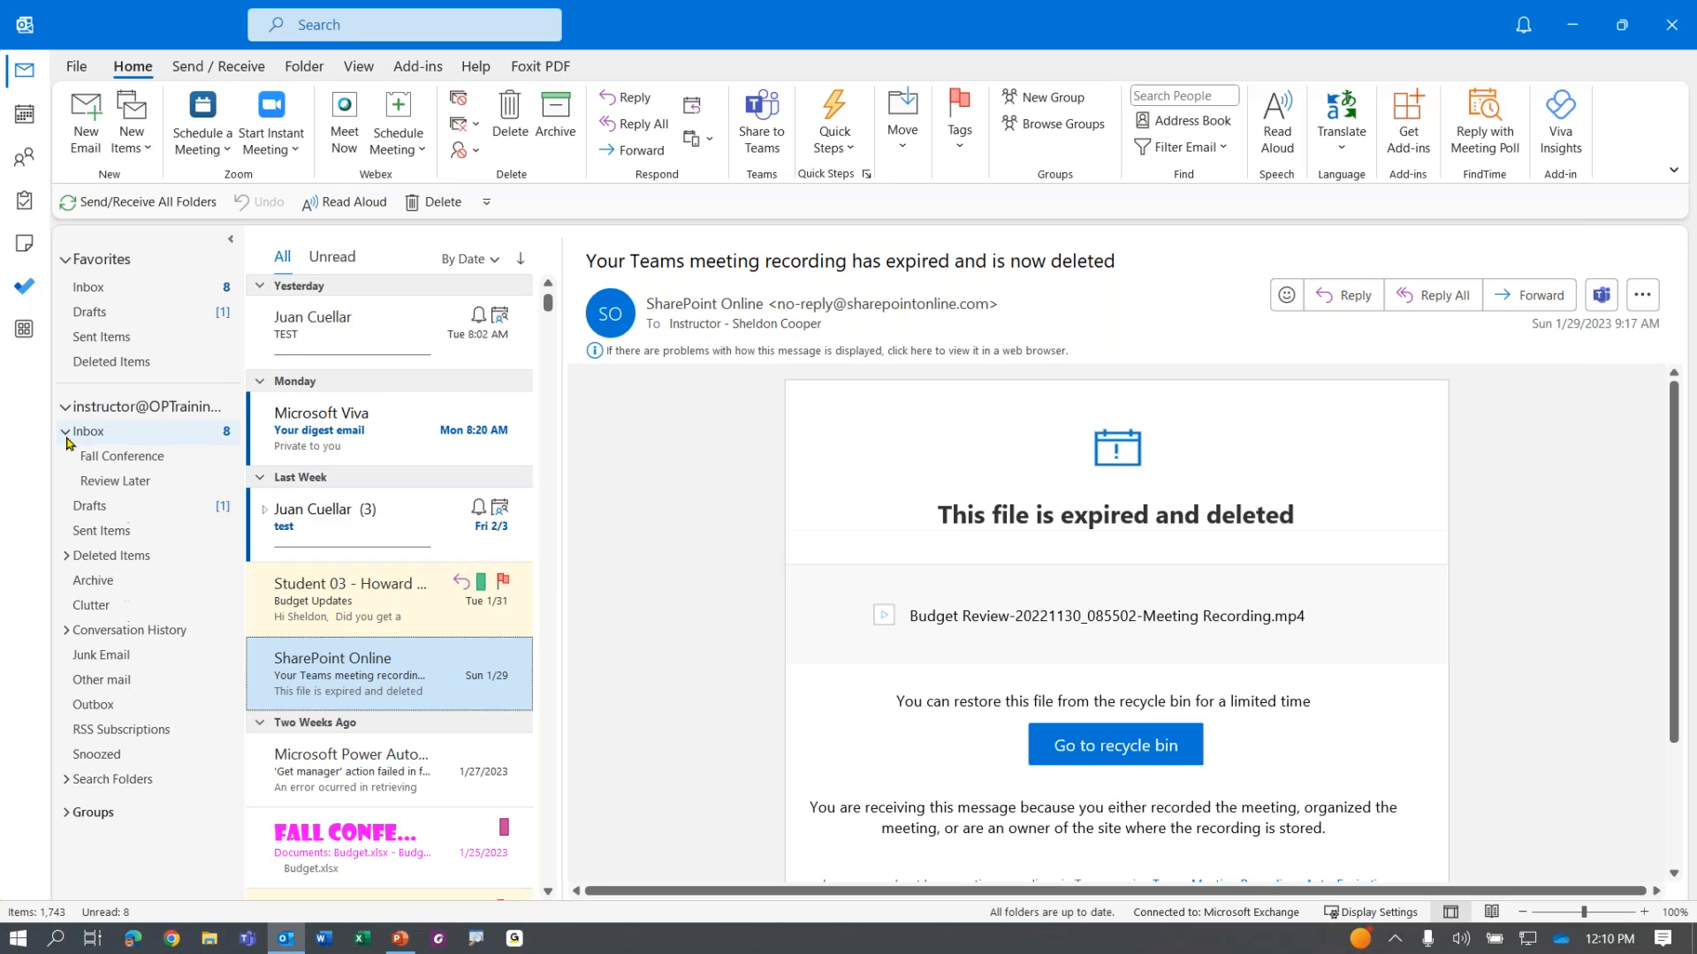
left_click(115, 458)
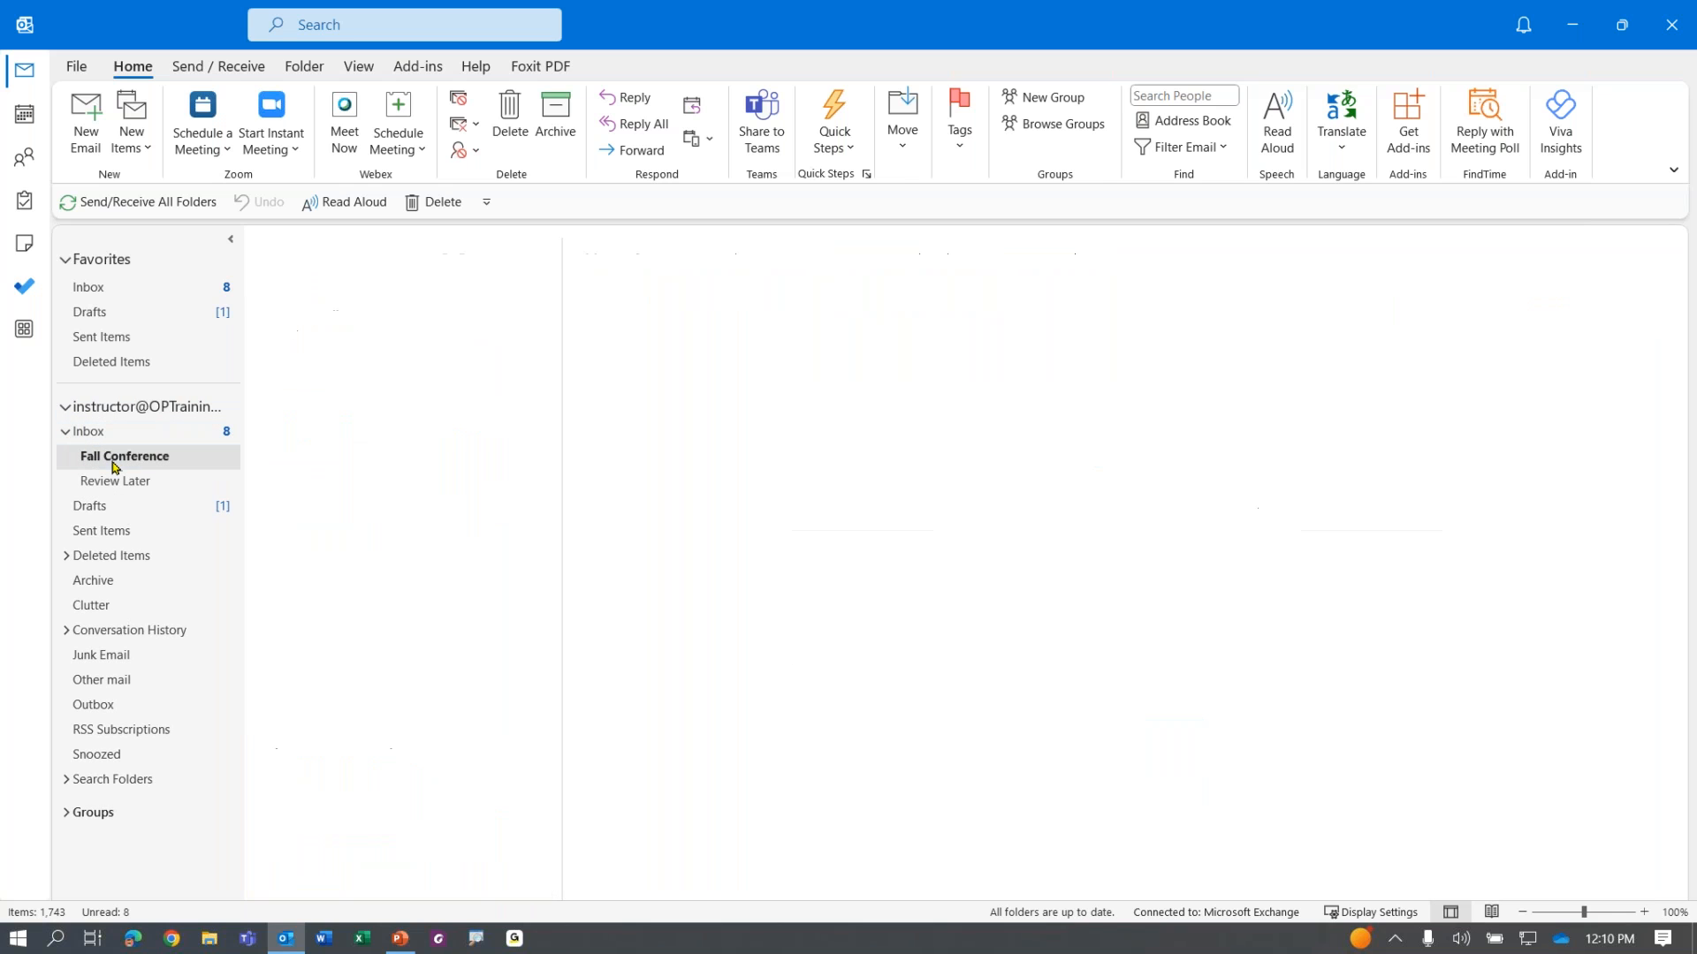
left_click(67, 432)
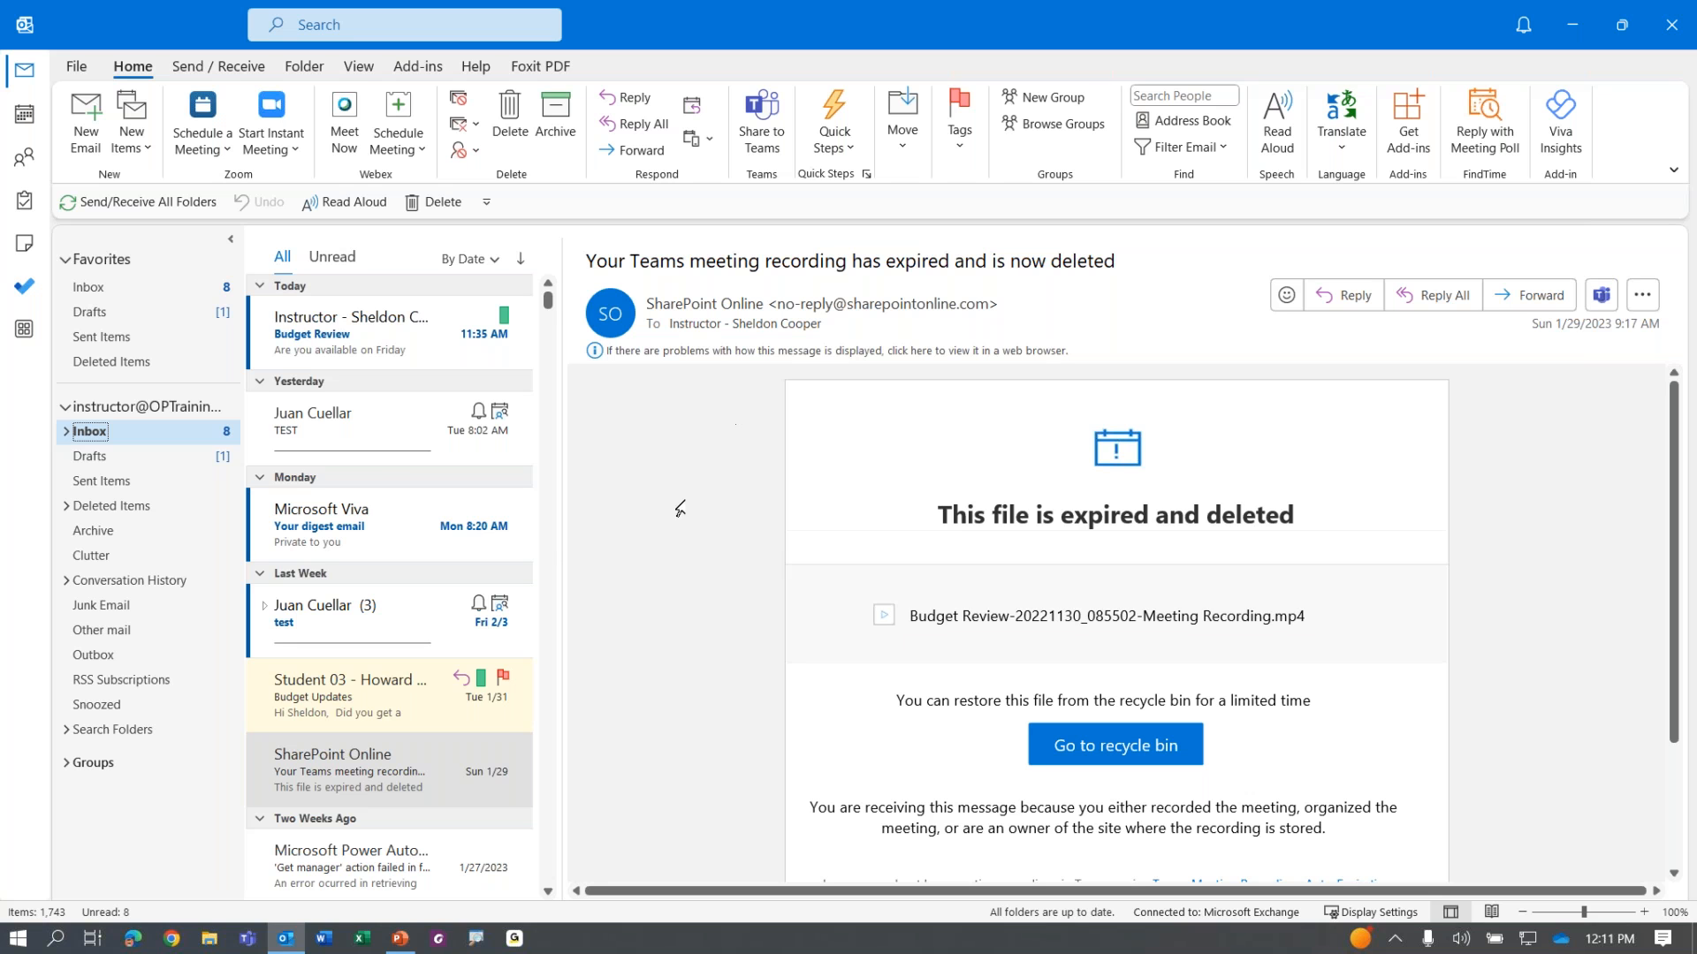
Step: Examine the Fall Conference emails in the inbox: the 1/25 Budget.xlsx change notice, the Budget.xlsx alert and the 1/19 "Fall Conference Details" share
scroll(395, 521, "down", 3)
scroll(397, 523, "down", 3)
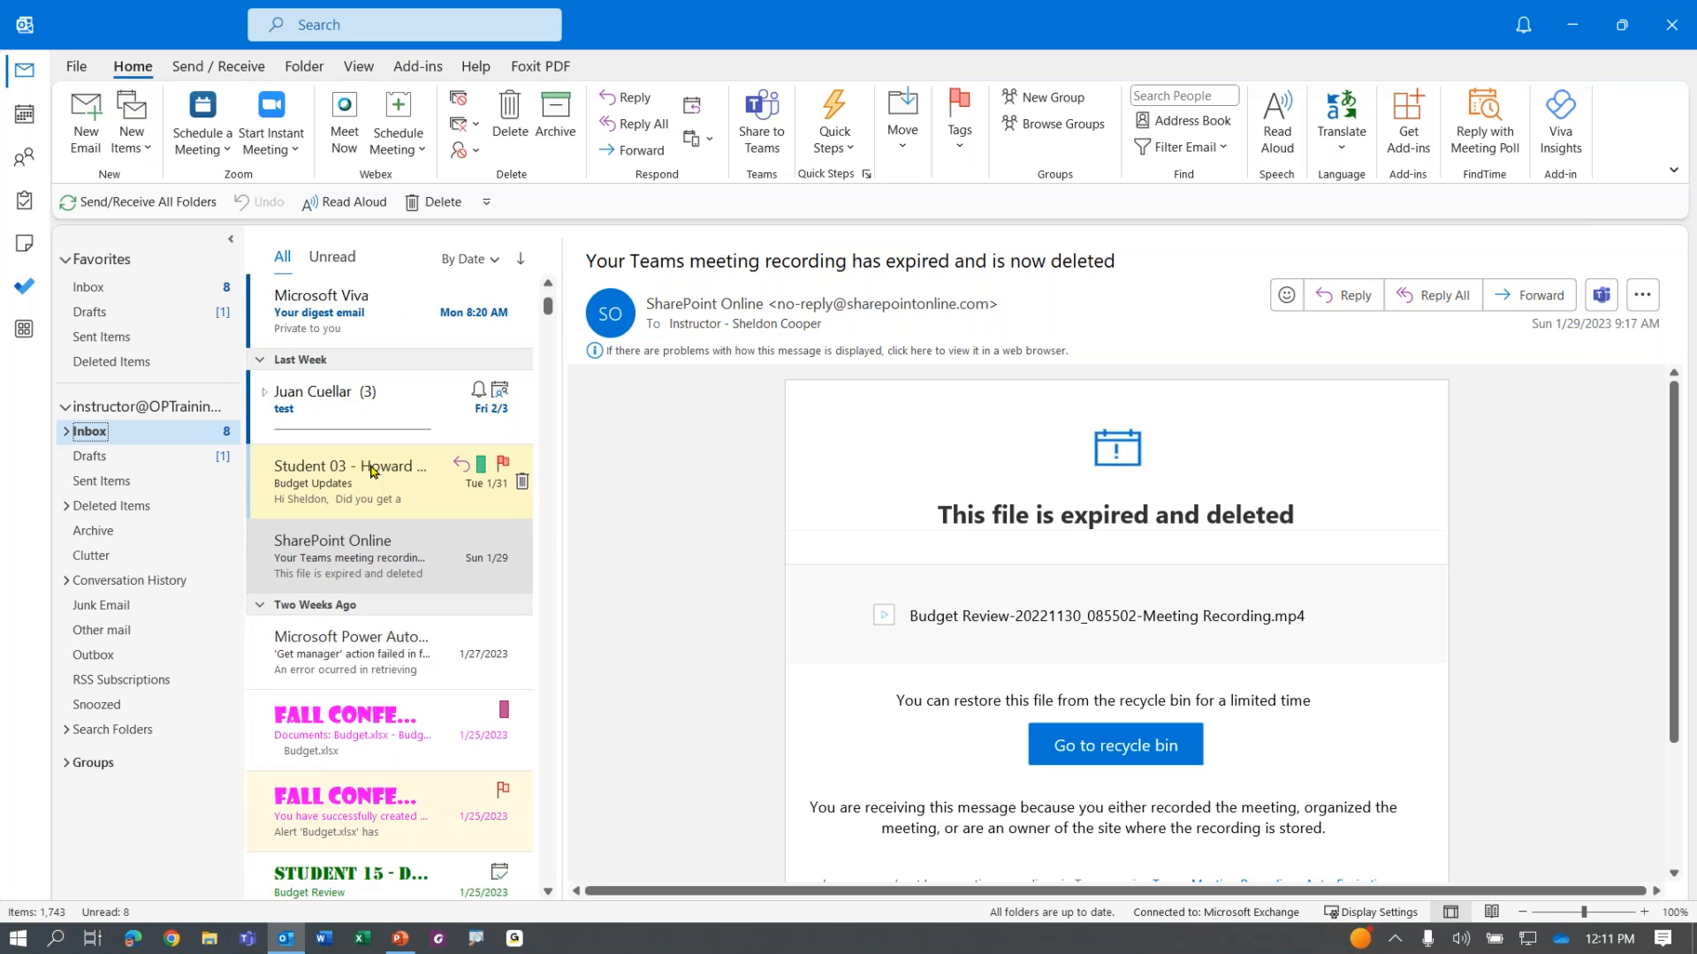
left_click(400, 565)
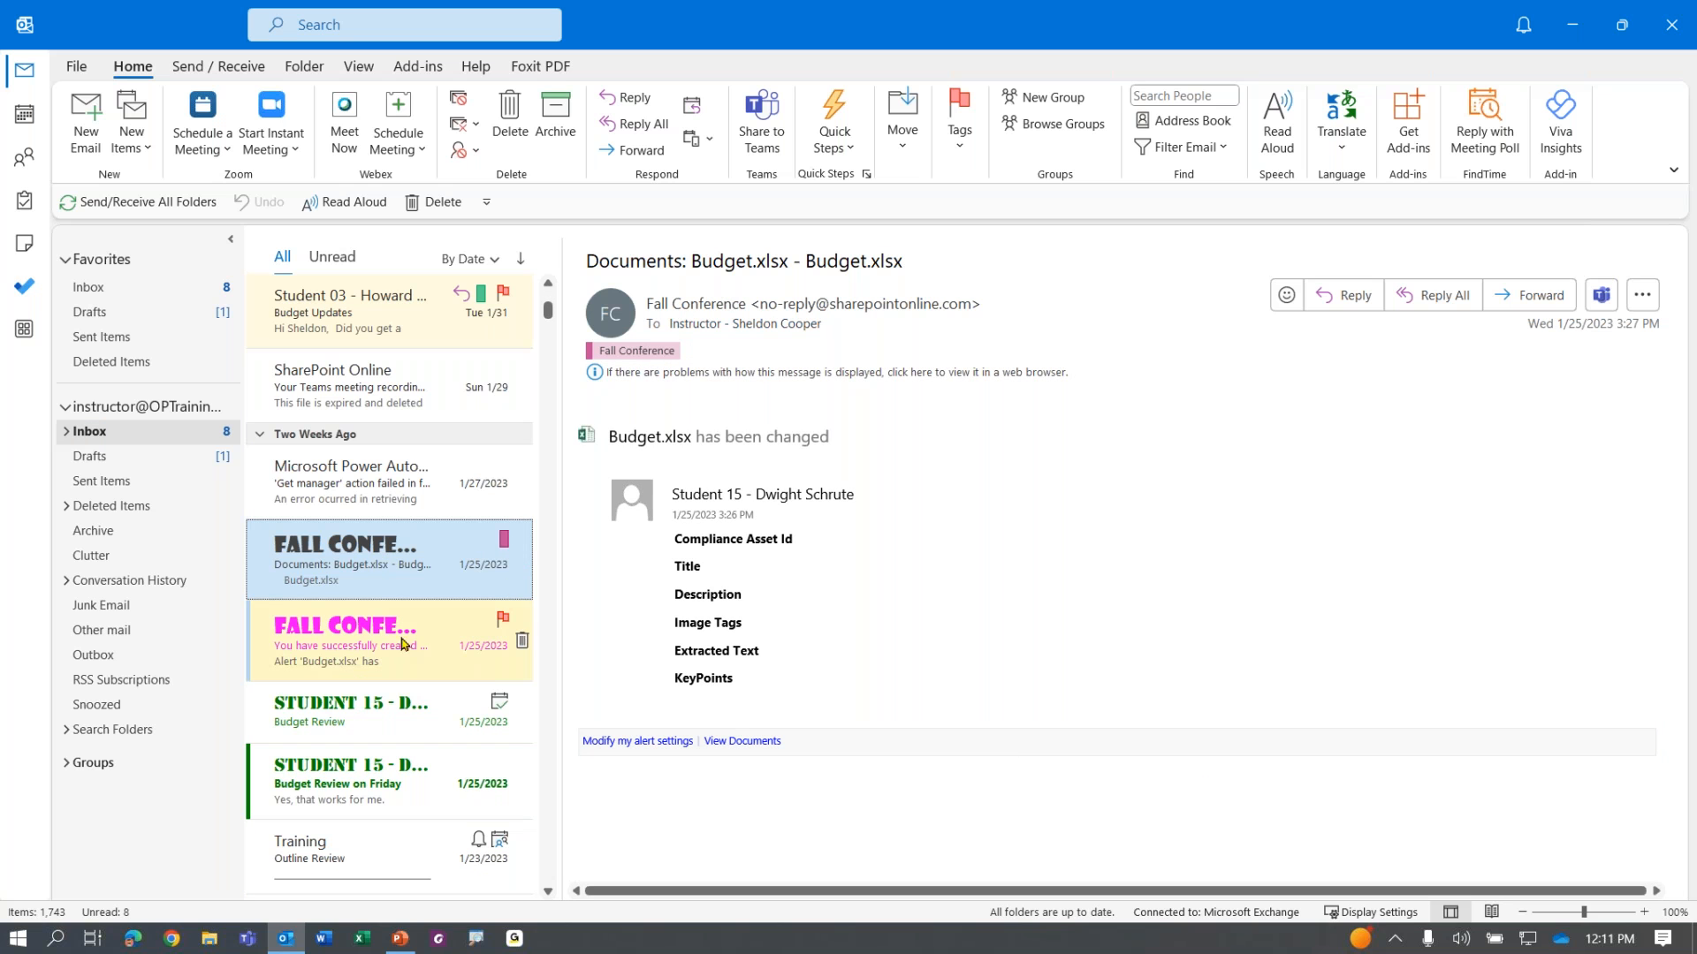
left_click(370, 643)
scroll(370, 643, "down", 6)
scroll(369, 643, "down", 3)
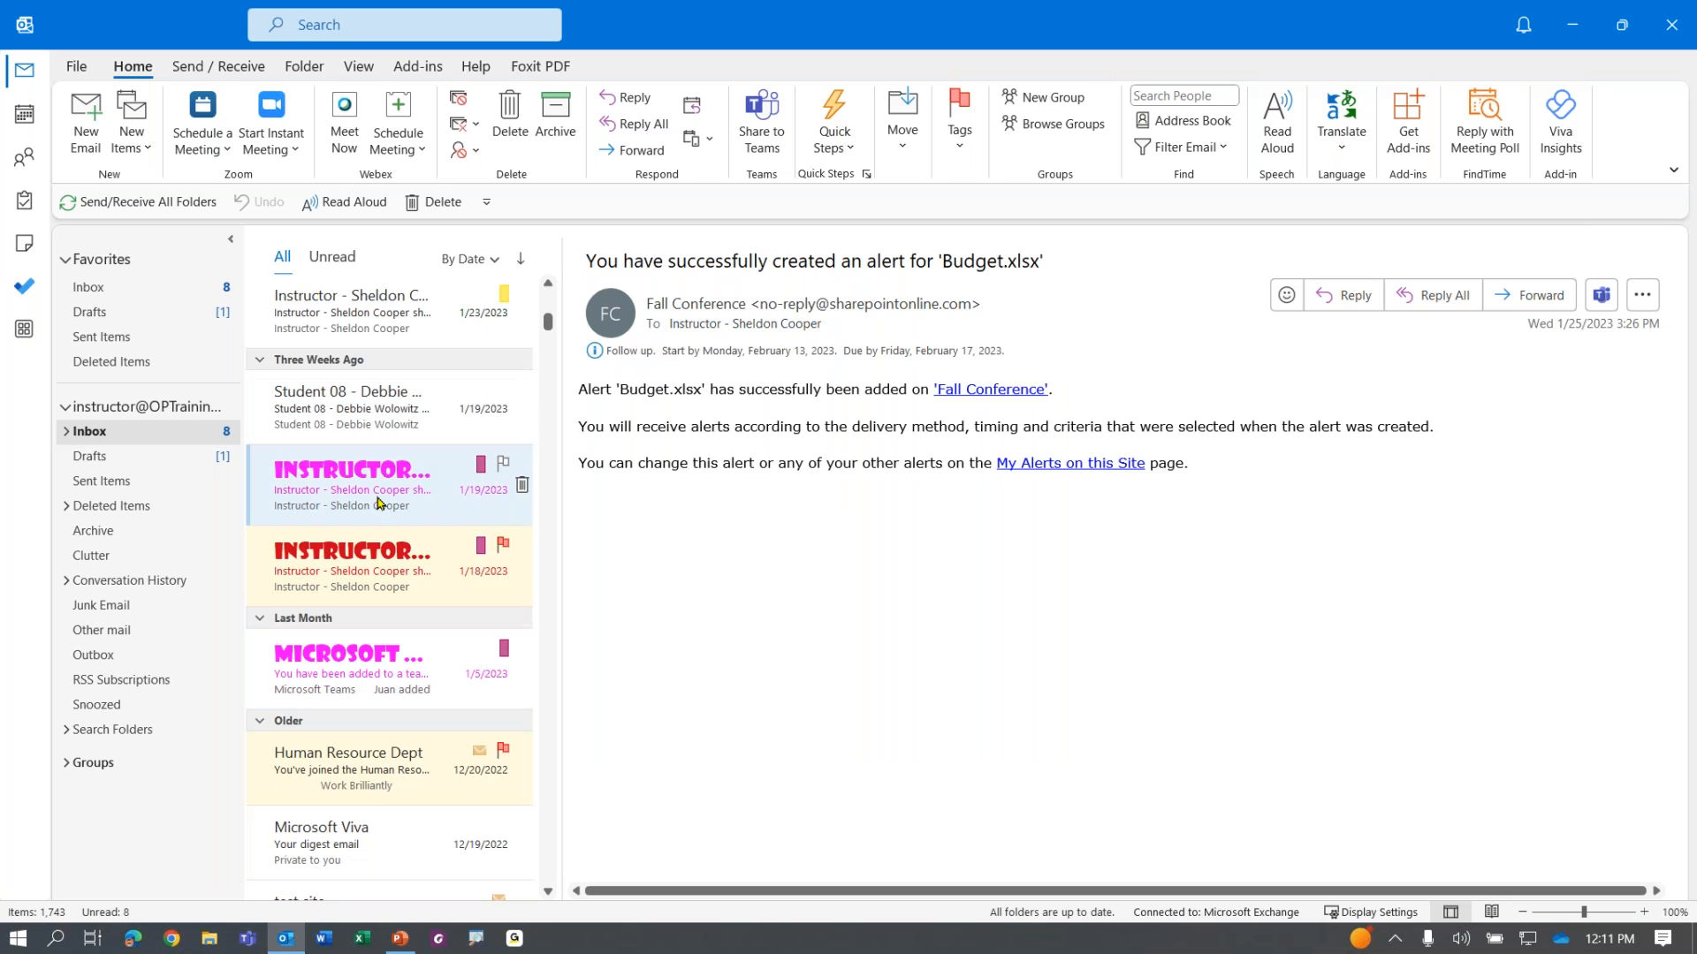
left_click(452, 480)
left_click(634, 365)
key("ctrl")
key("ctrl")
key("ctrl")
key("ctrl")
key("ctrl")
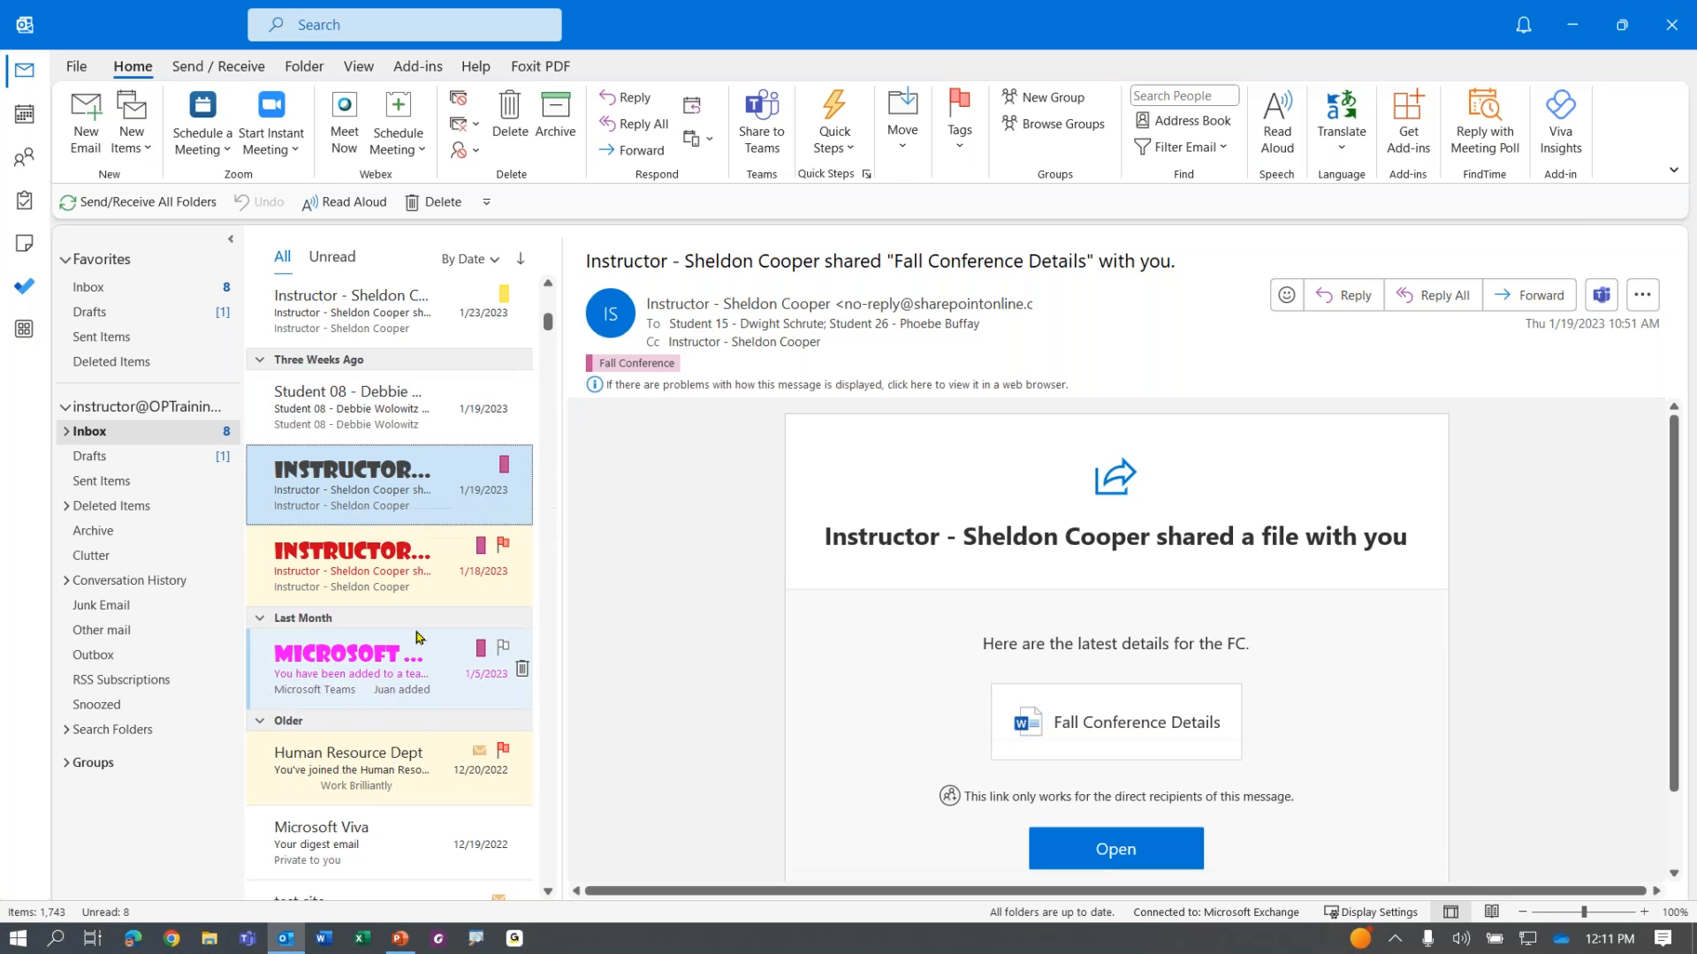
Step: Check the contents of the Fall Conference subfolder and go back to the Inbox message list with its subfolders expanded
left_click(66, 433)
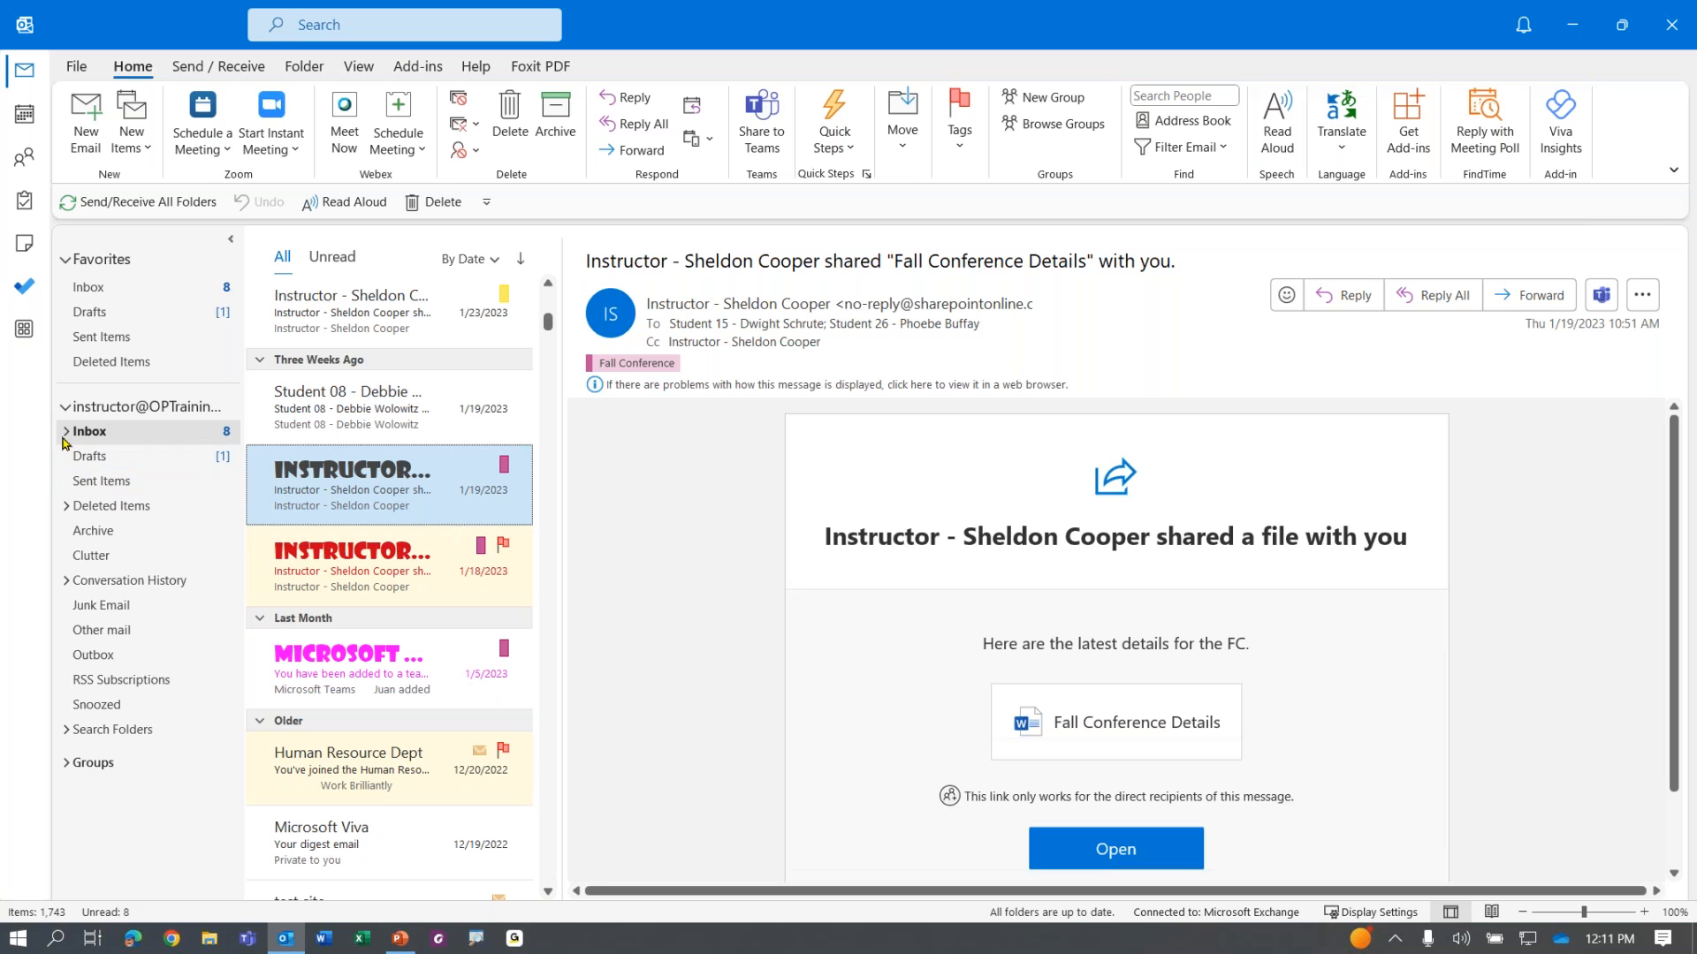
left_click(124, 456)
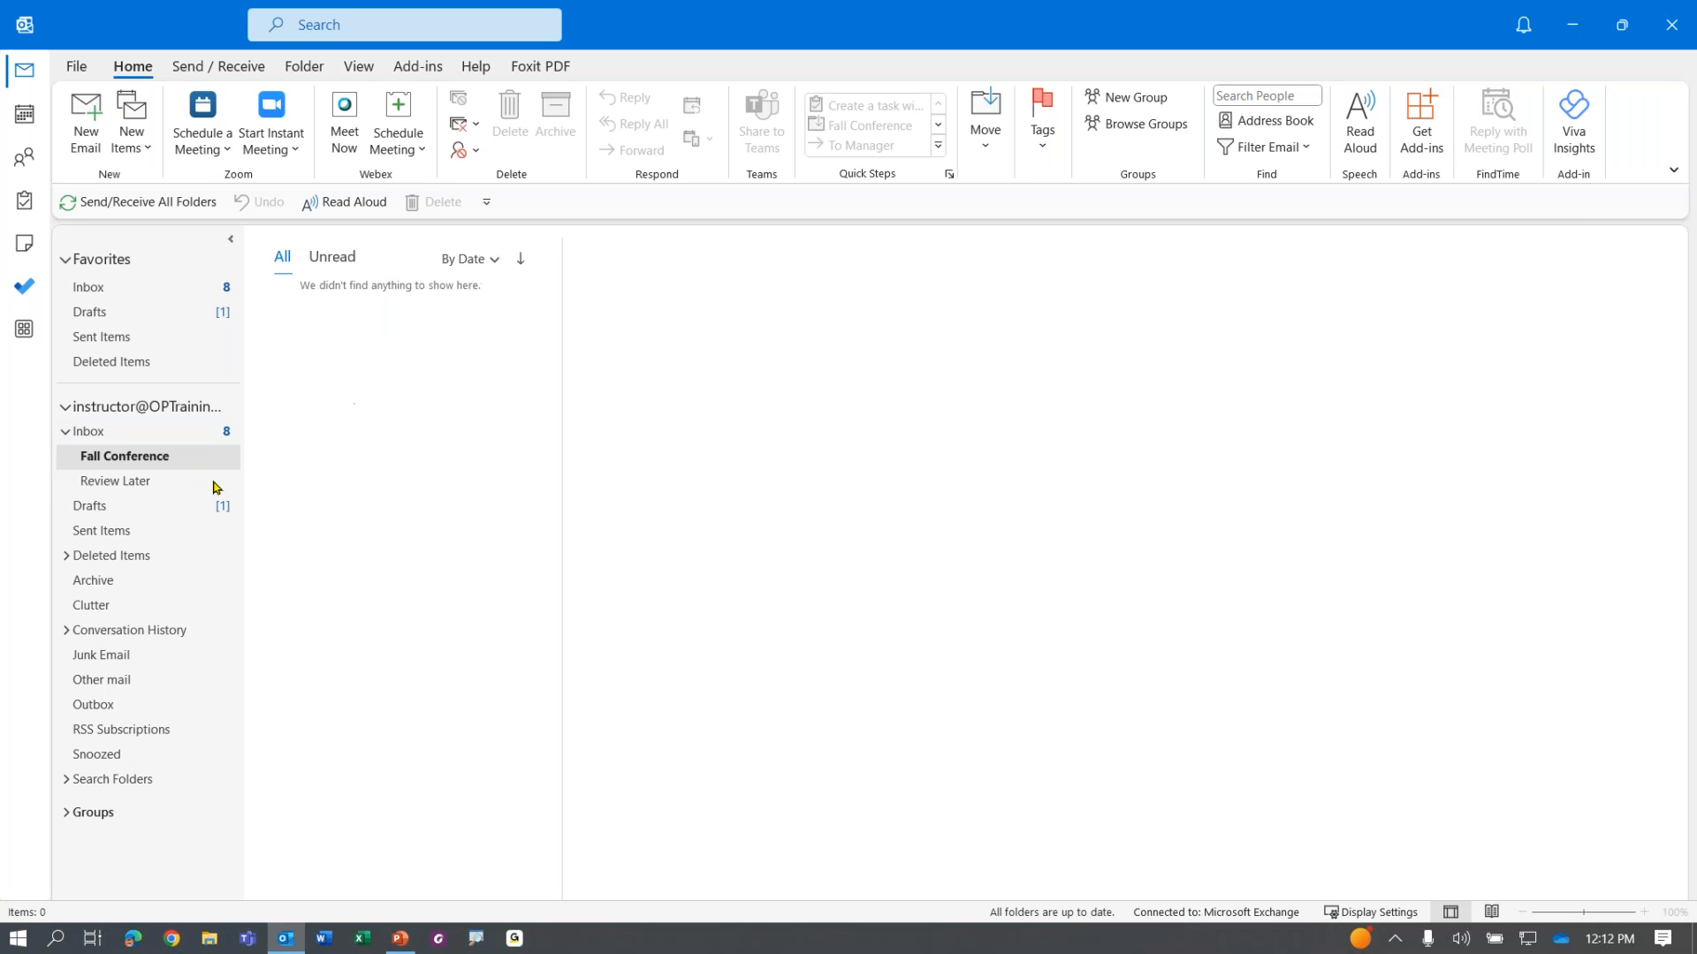
left_click(108, 438)
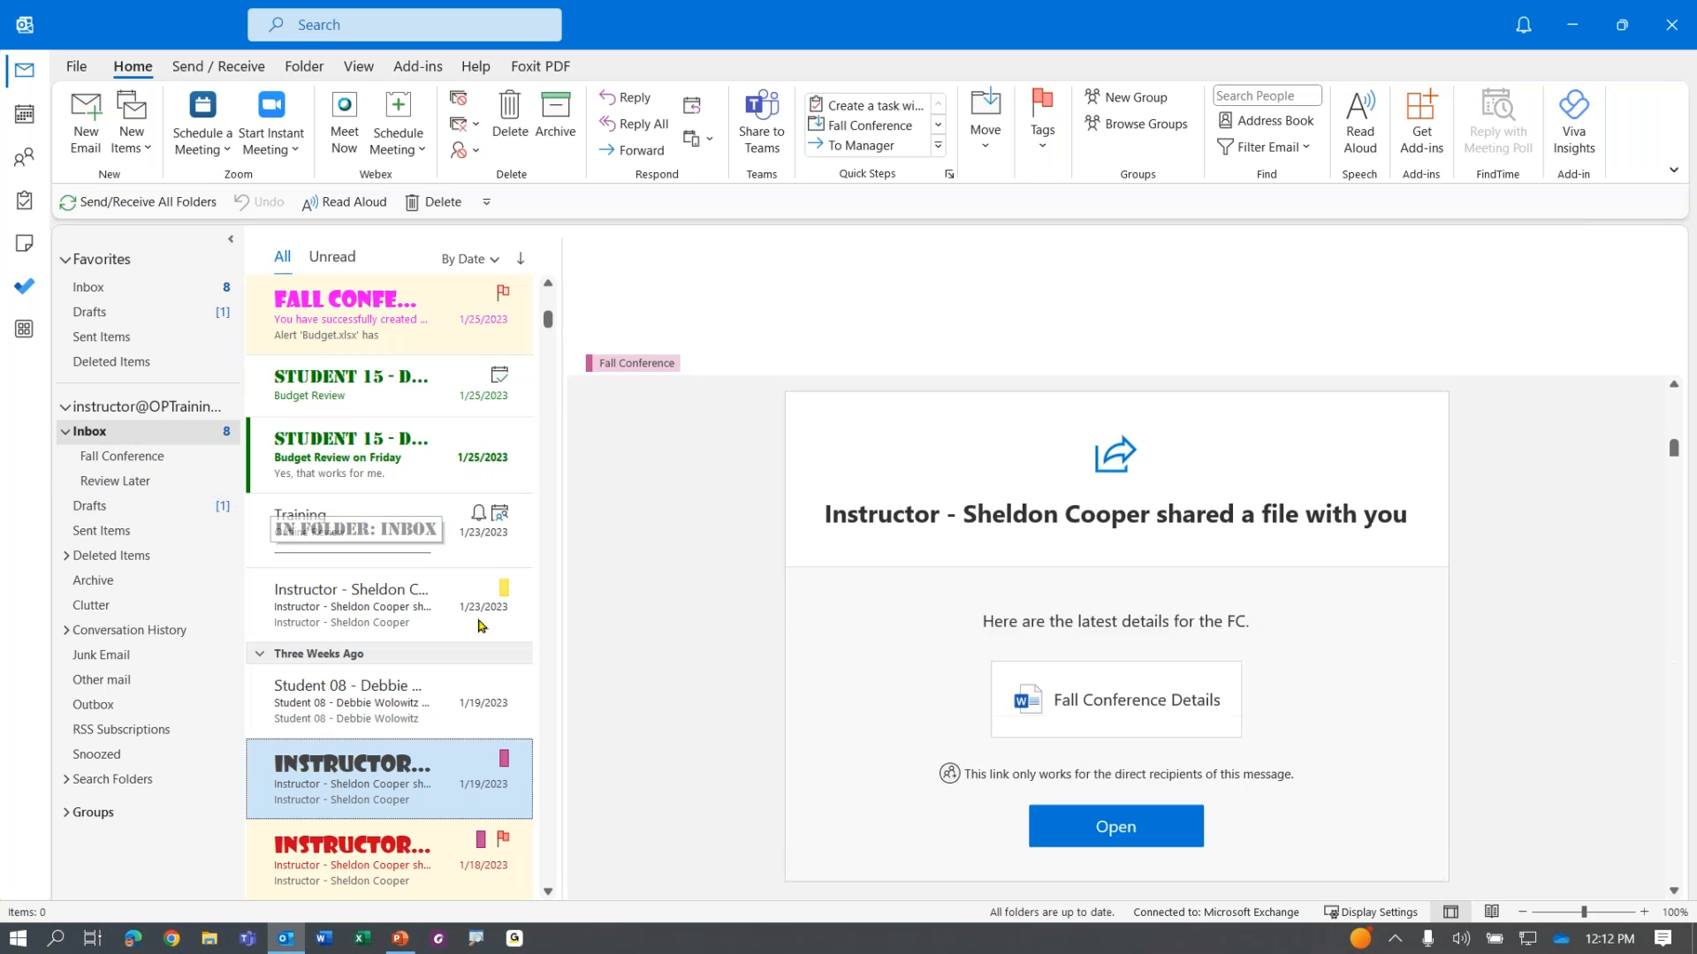
scroll(469, 622, "up", 2)
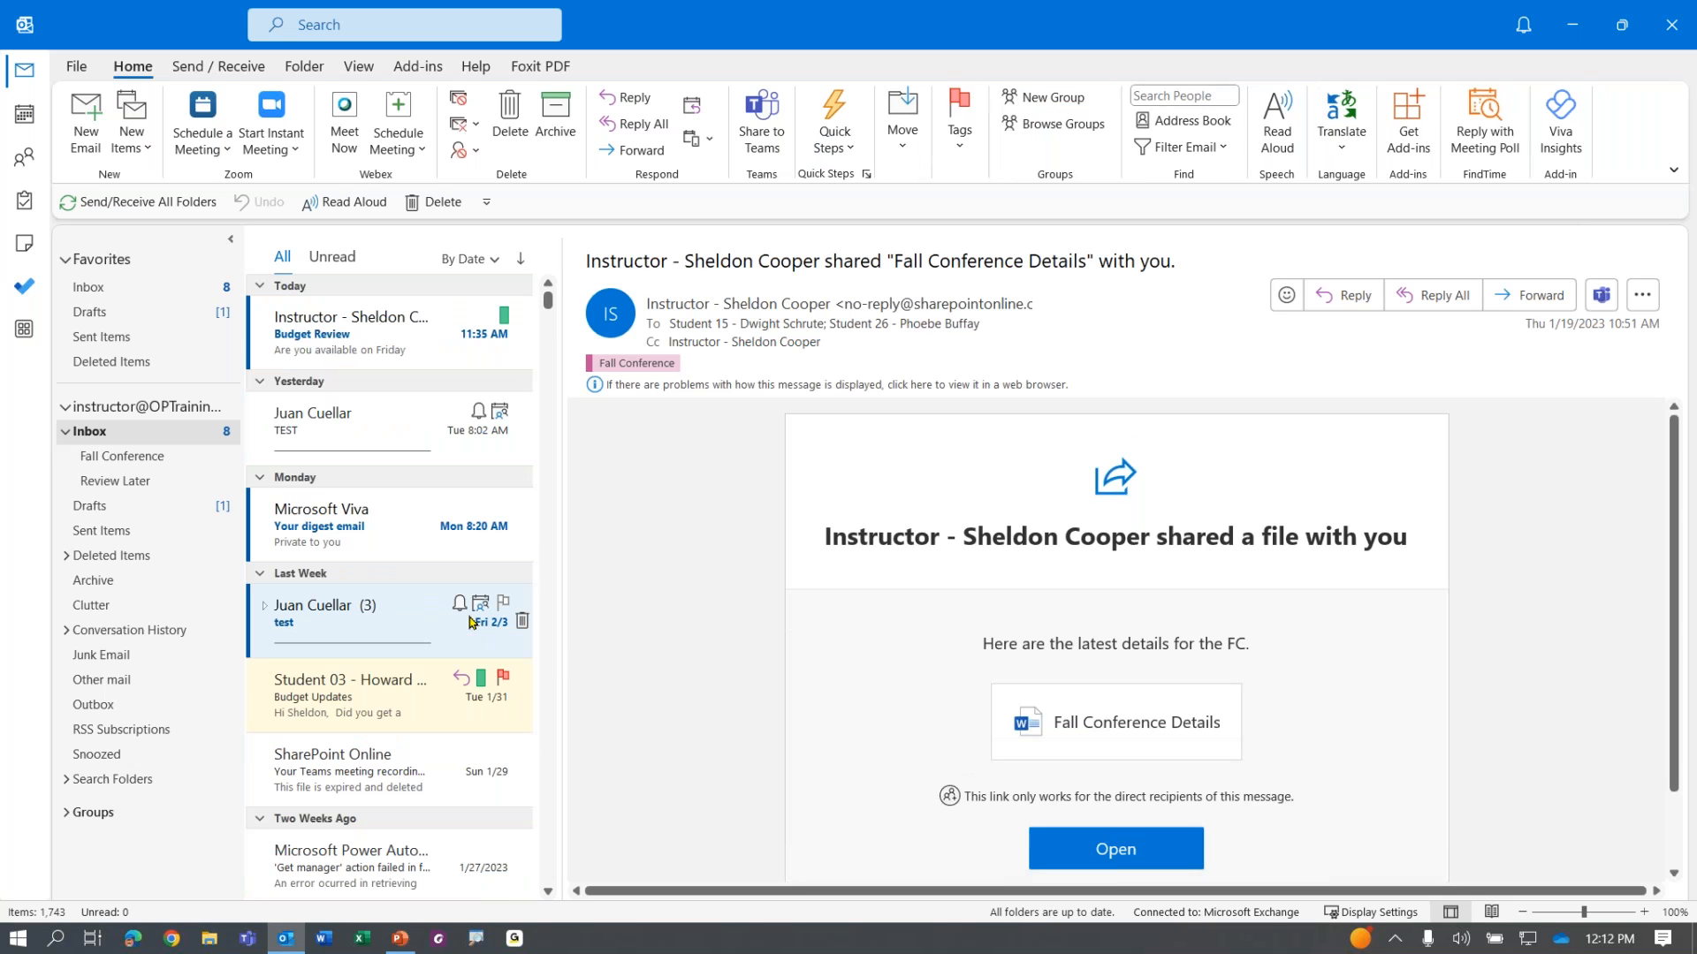
scroll(362, 439, "down", 4)
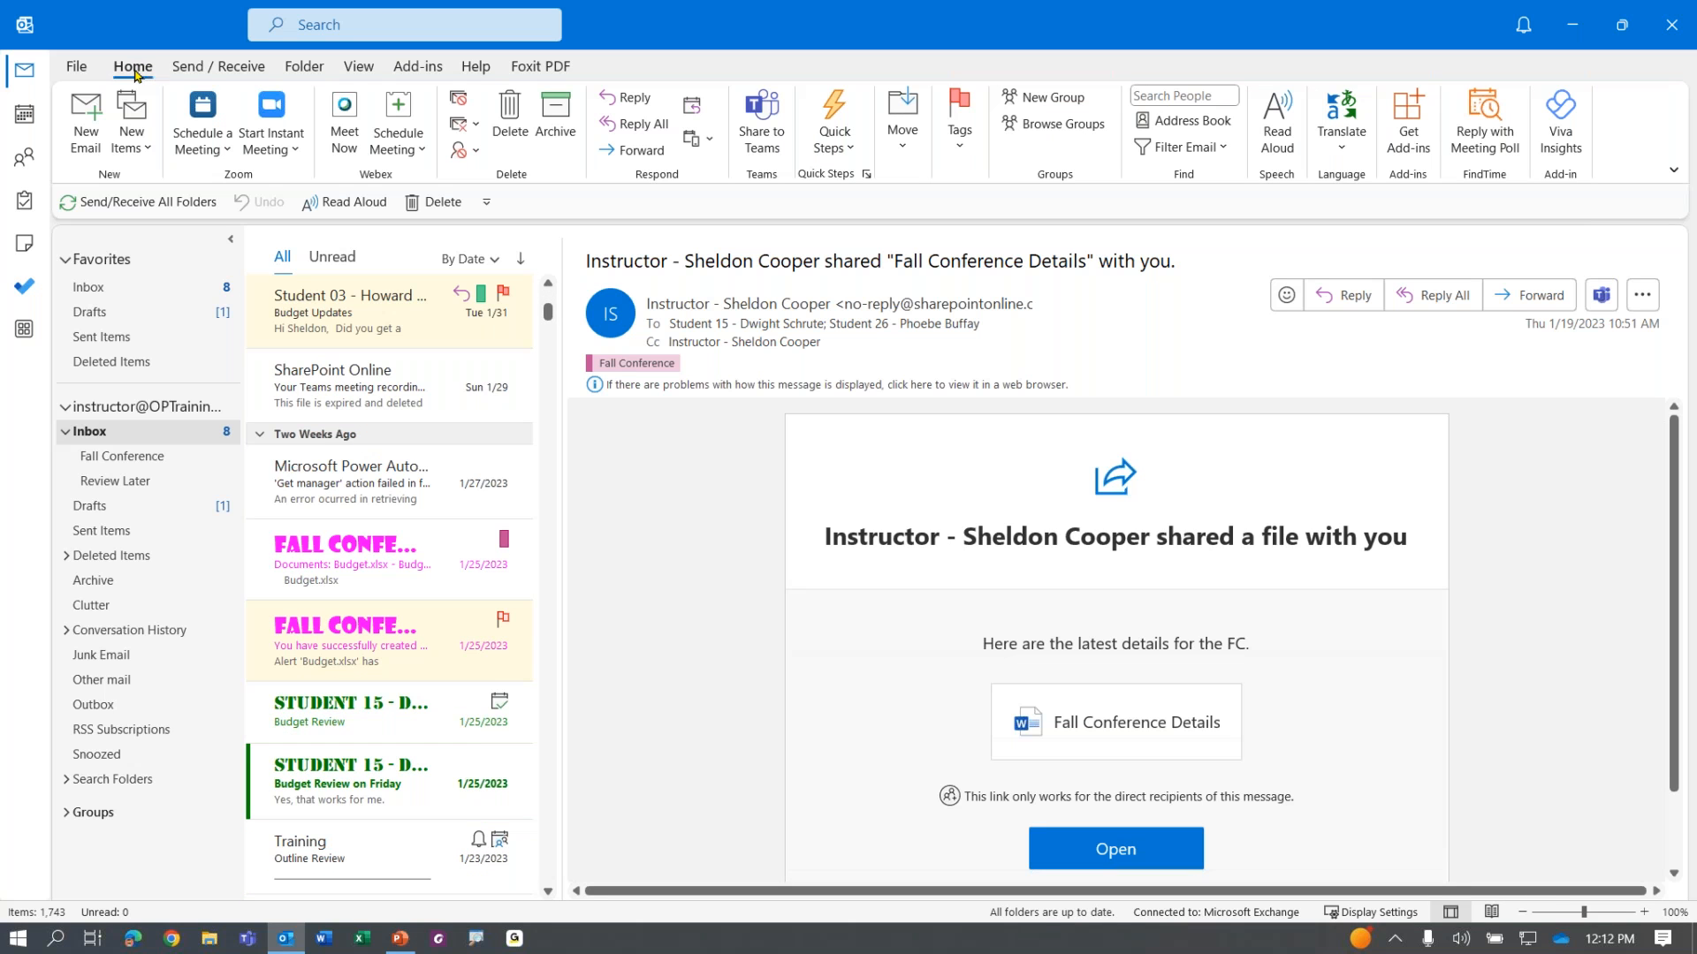
Step: Open the rules and alerts manager and start creating a new email rule
left_click(910, 153)
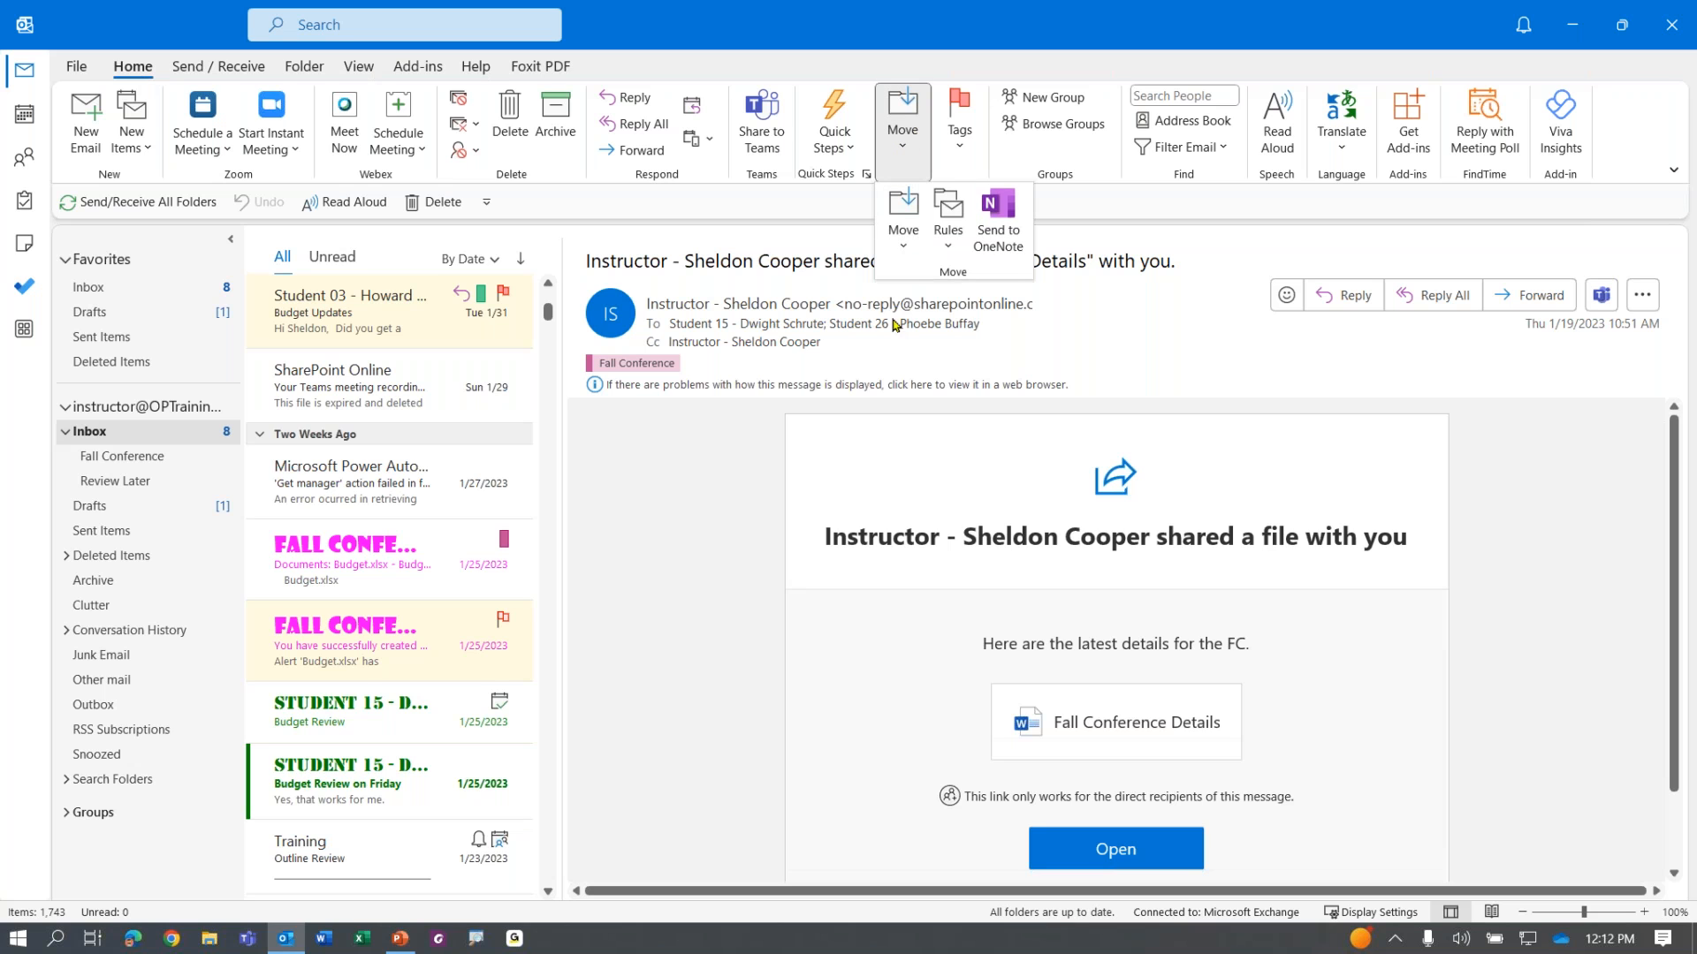
left_click(948, 232)
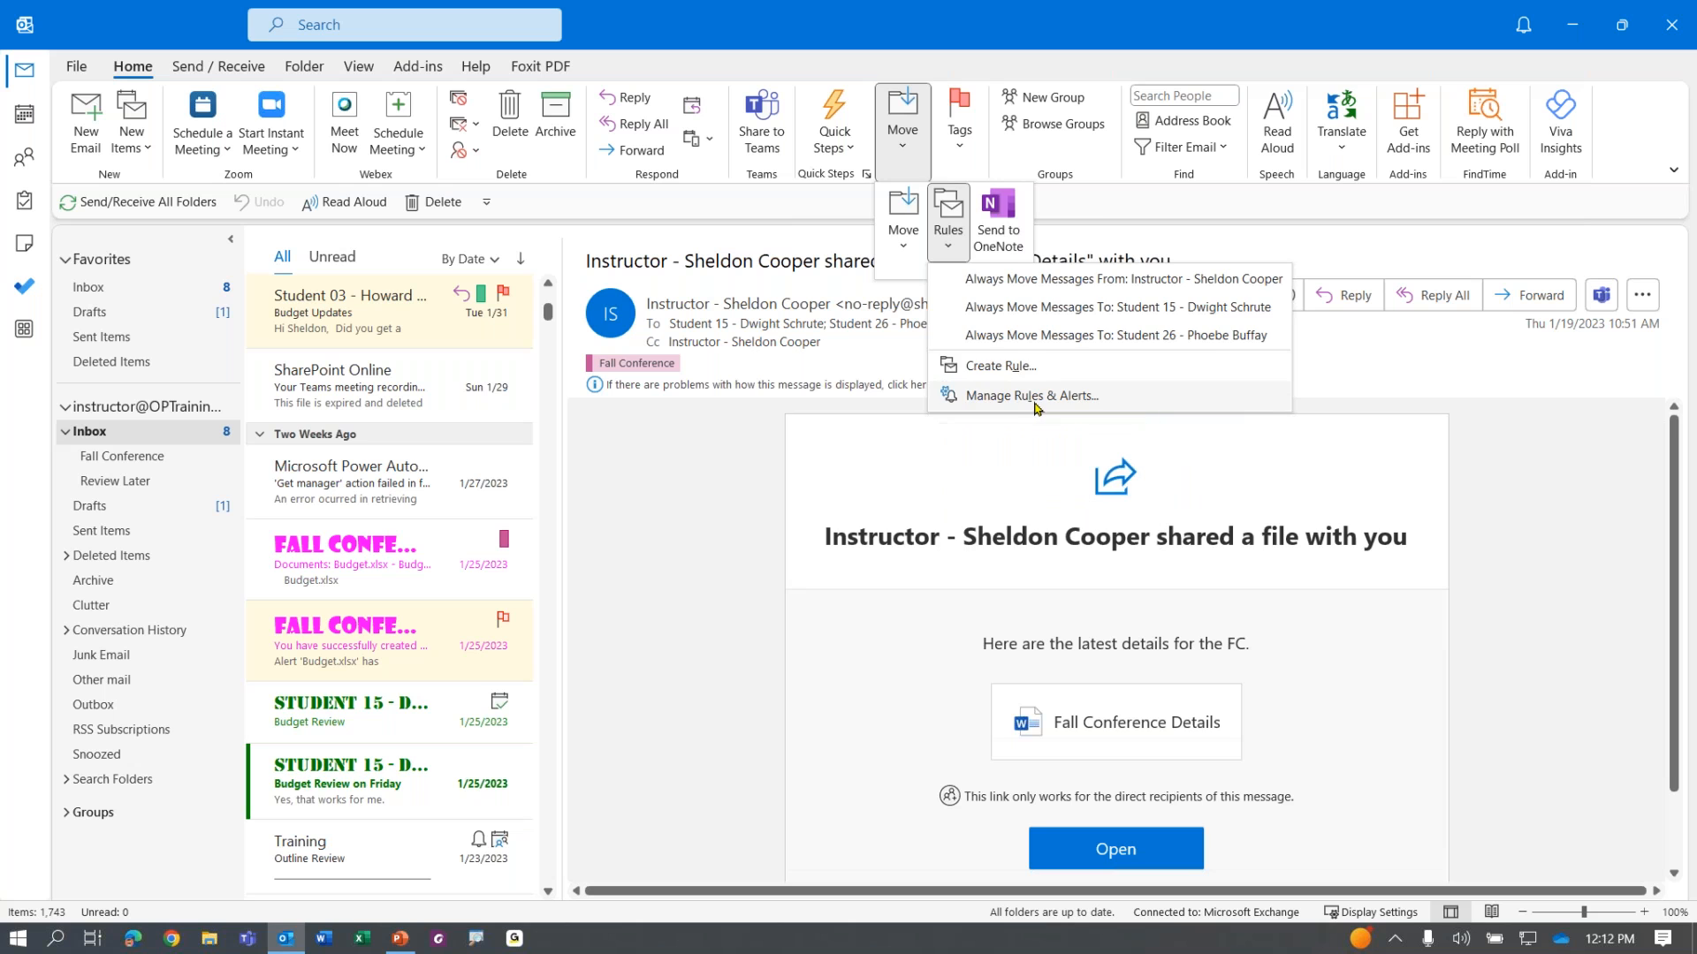
left_click(1032, 395)
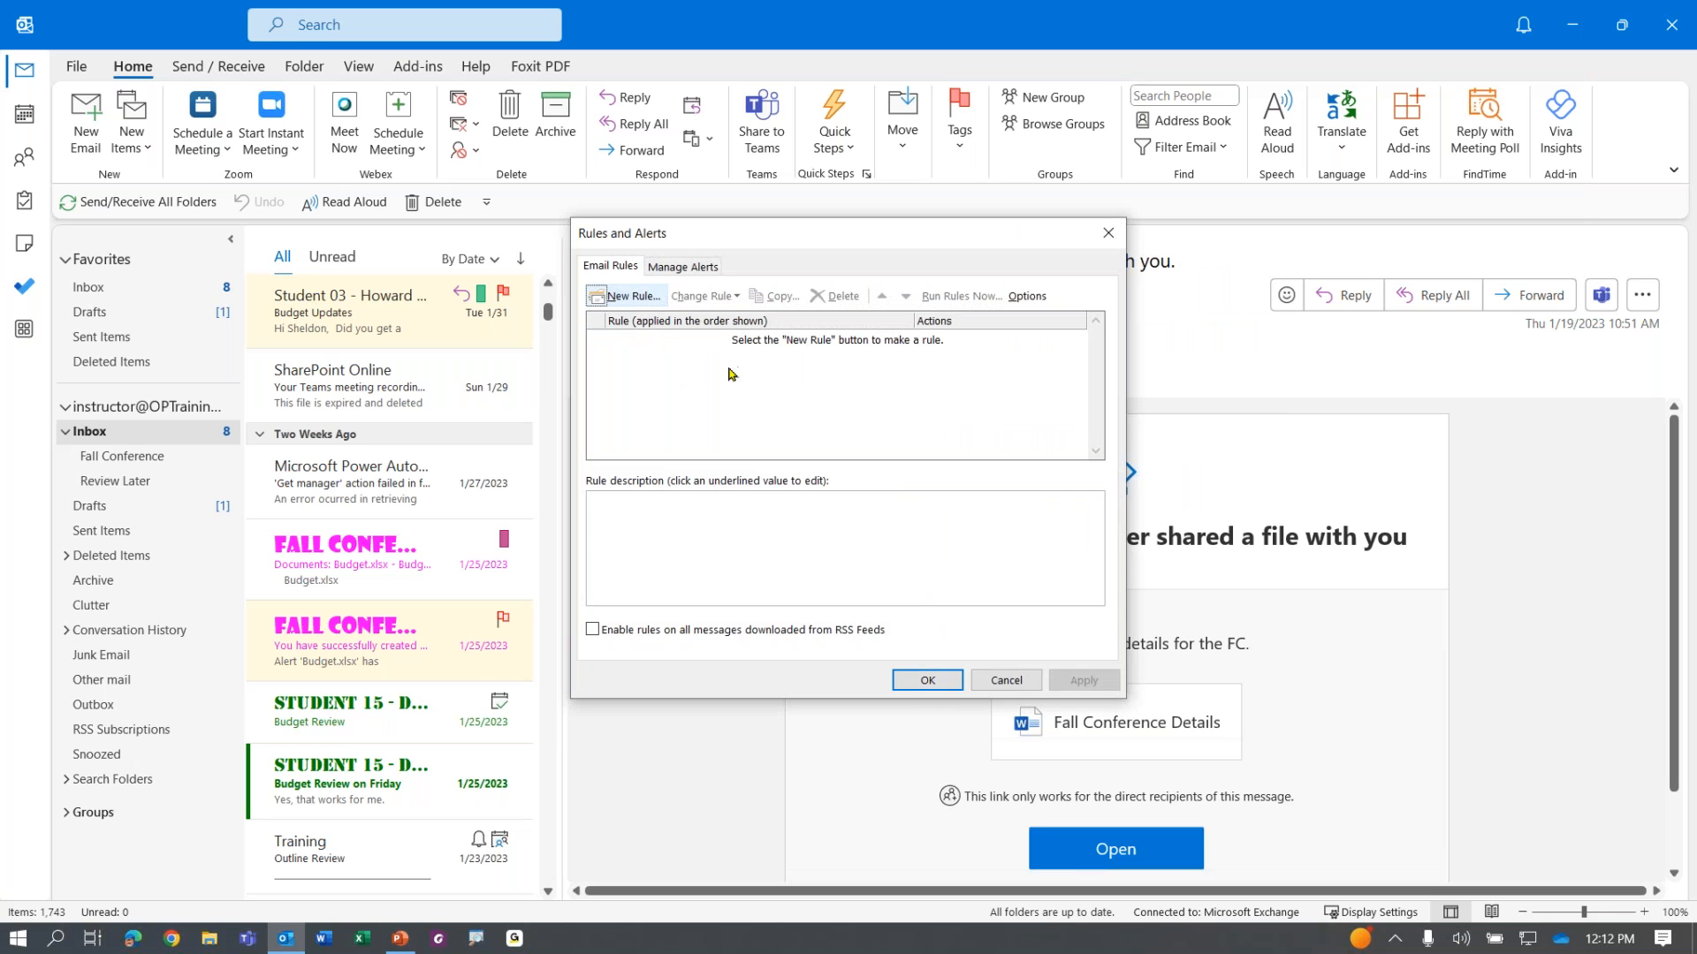
left_click(629, 298)
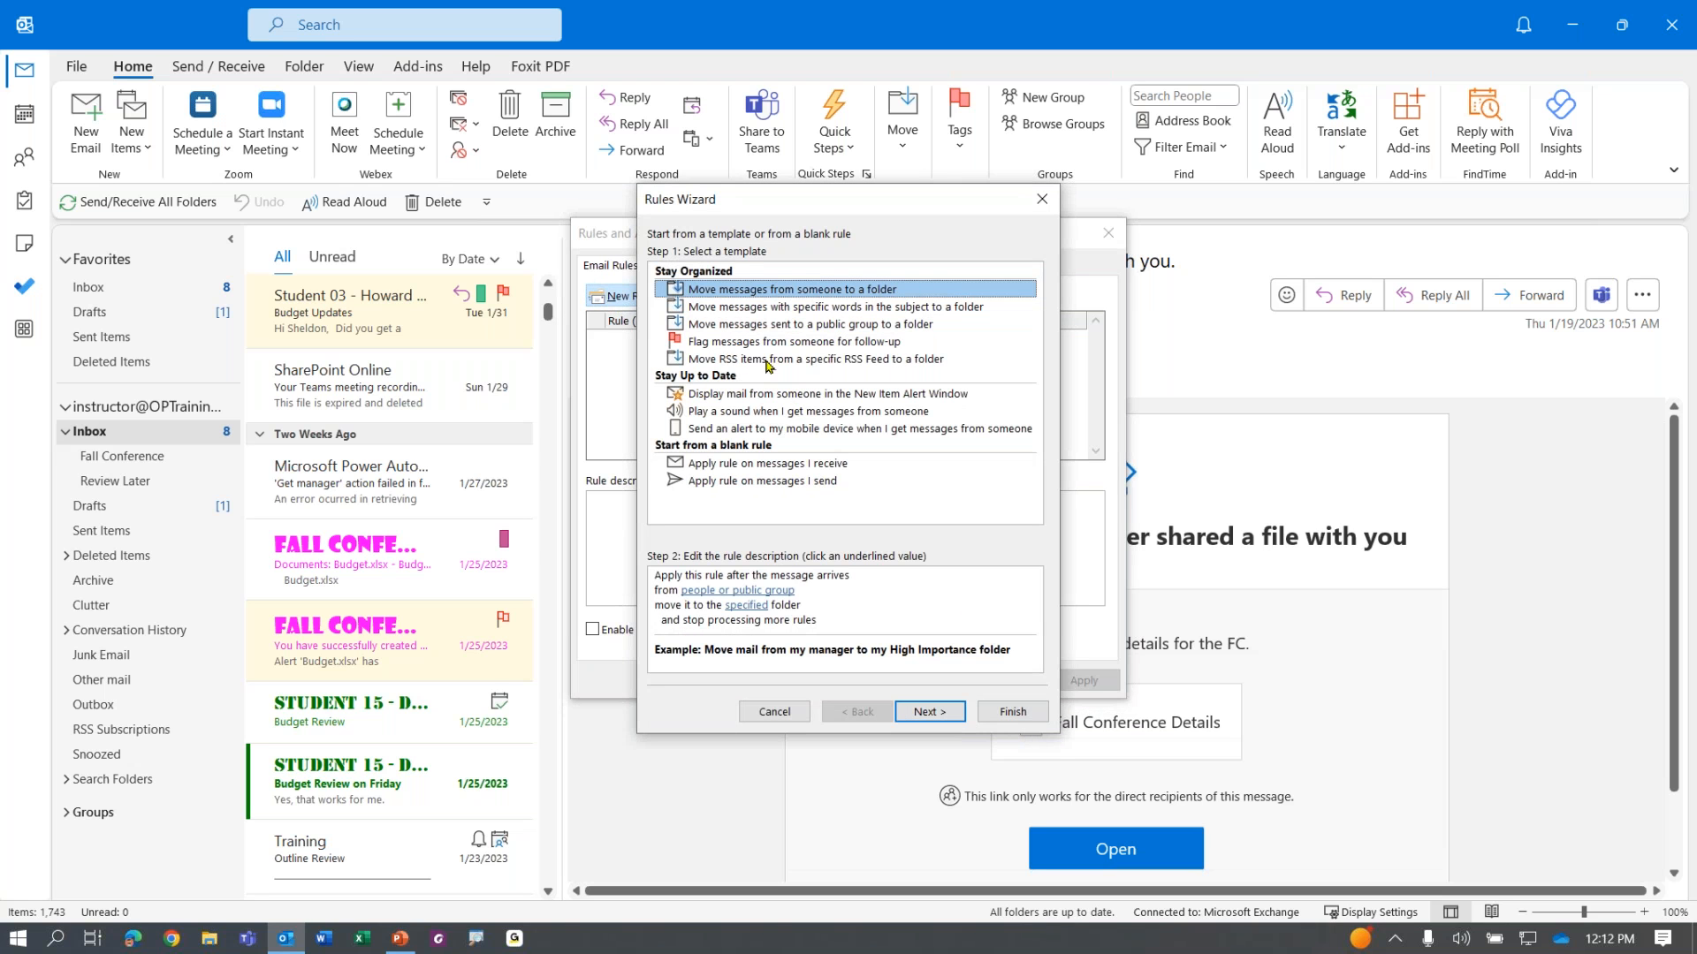
Step: Look through the rule templates for moving, flagging and alerting on messages to compare their descriptions
left_click(807, 307)
left_click(813, 325)
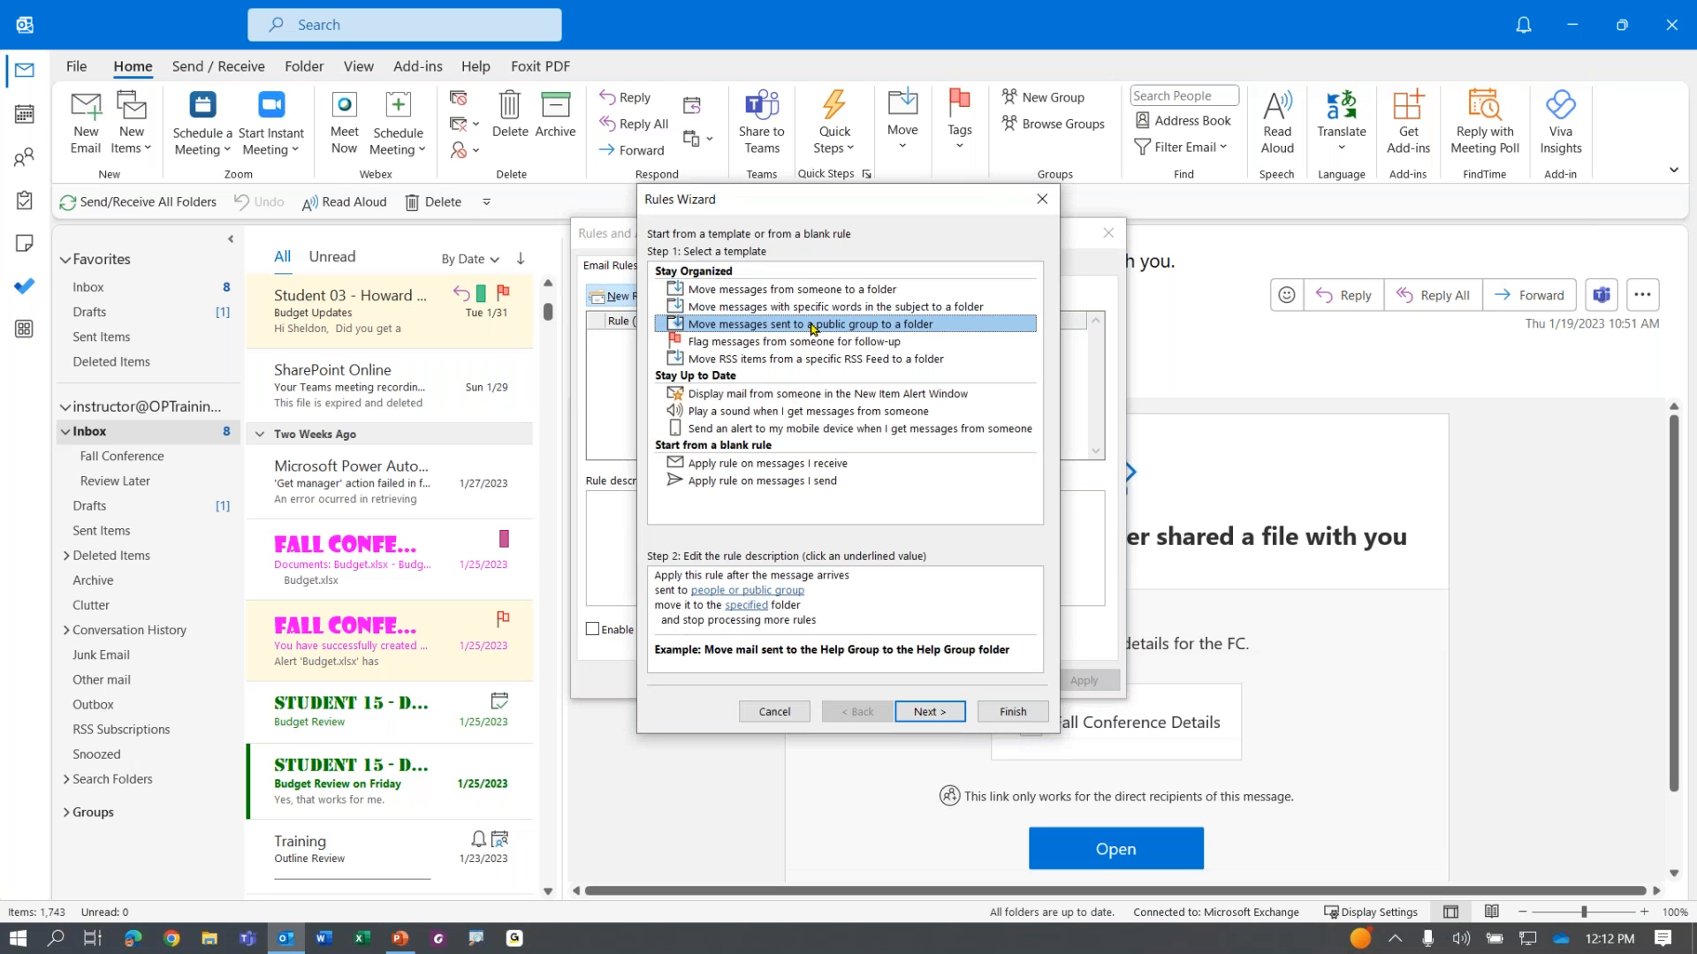
left_click(819, 342)
left_click(828, 359)
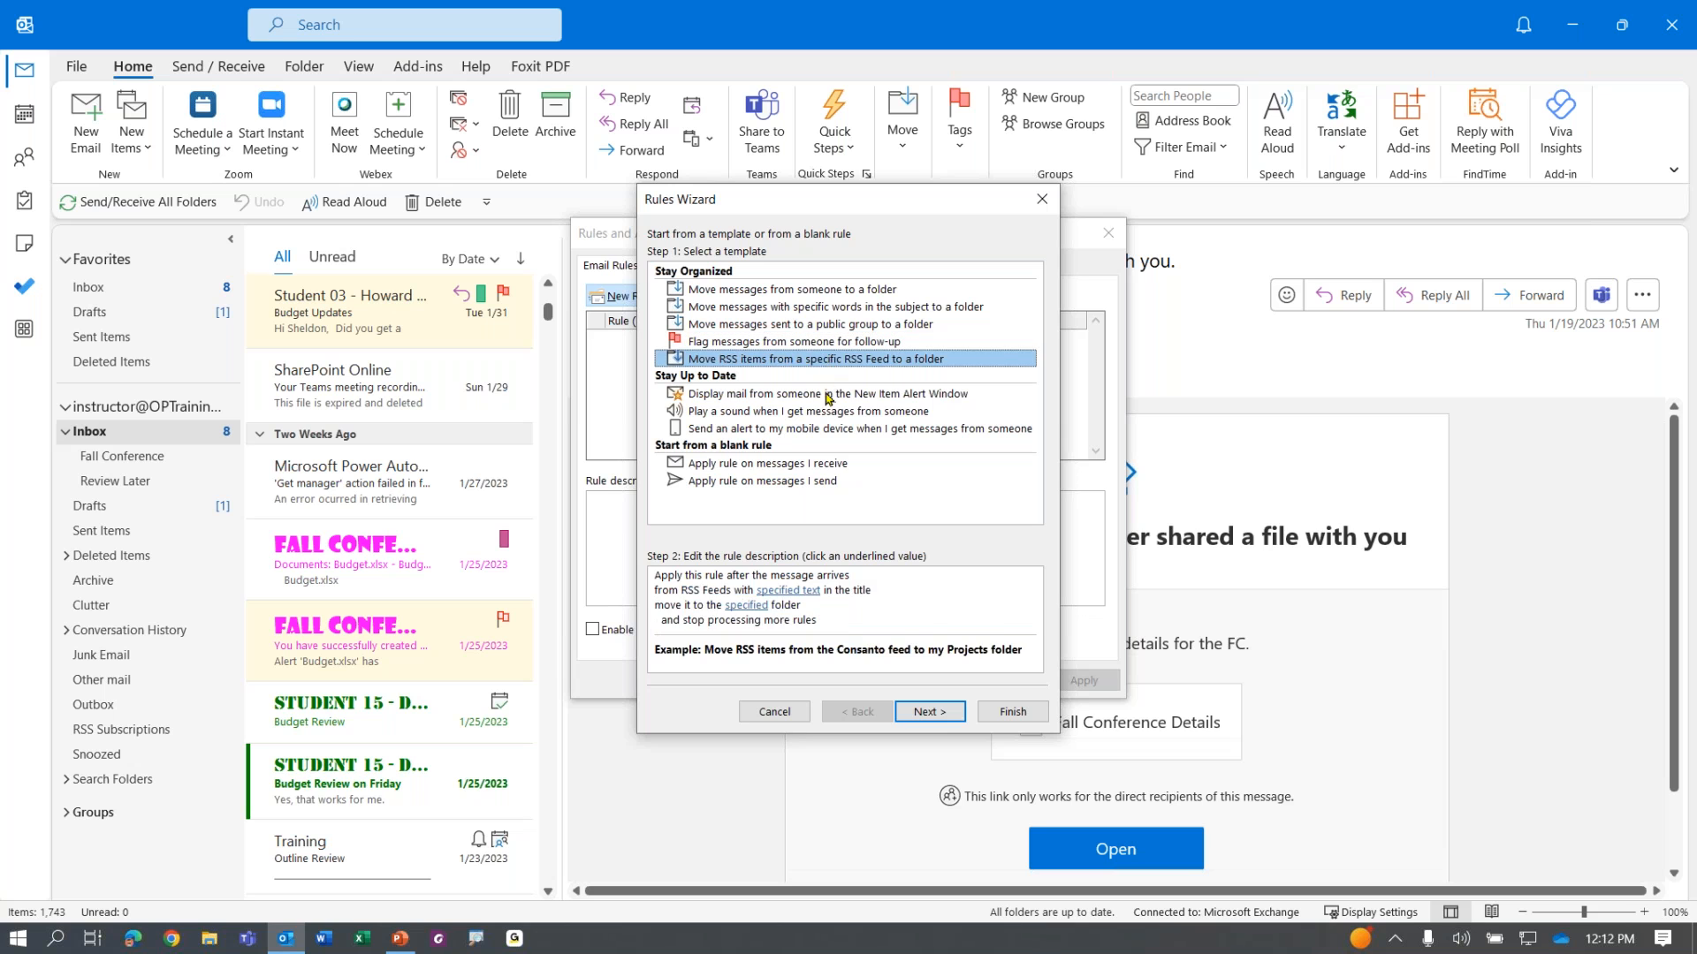
left_click(828, 393)
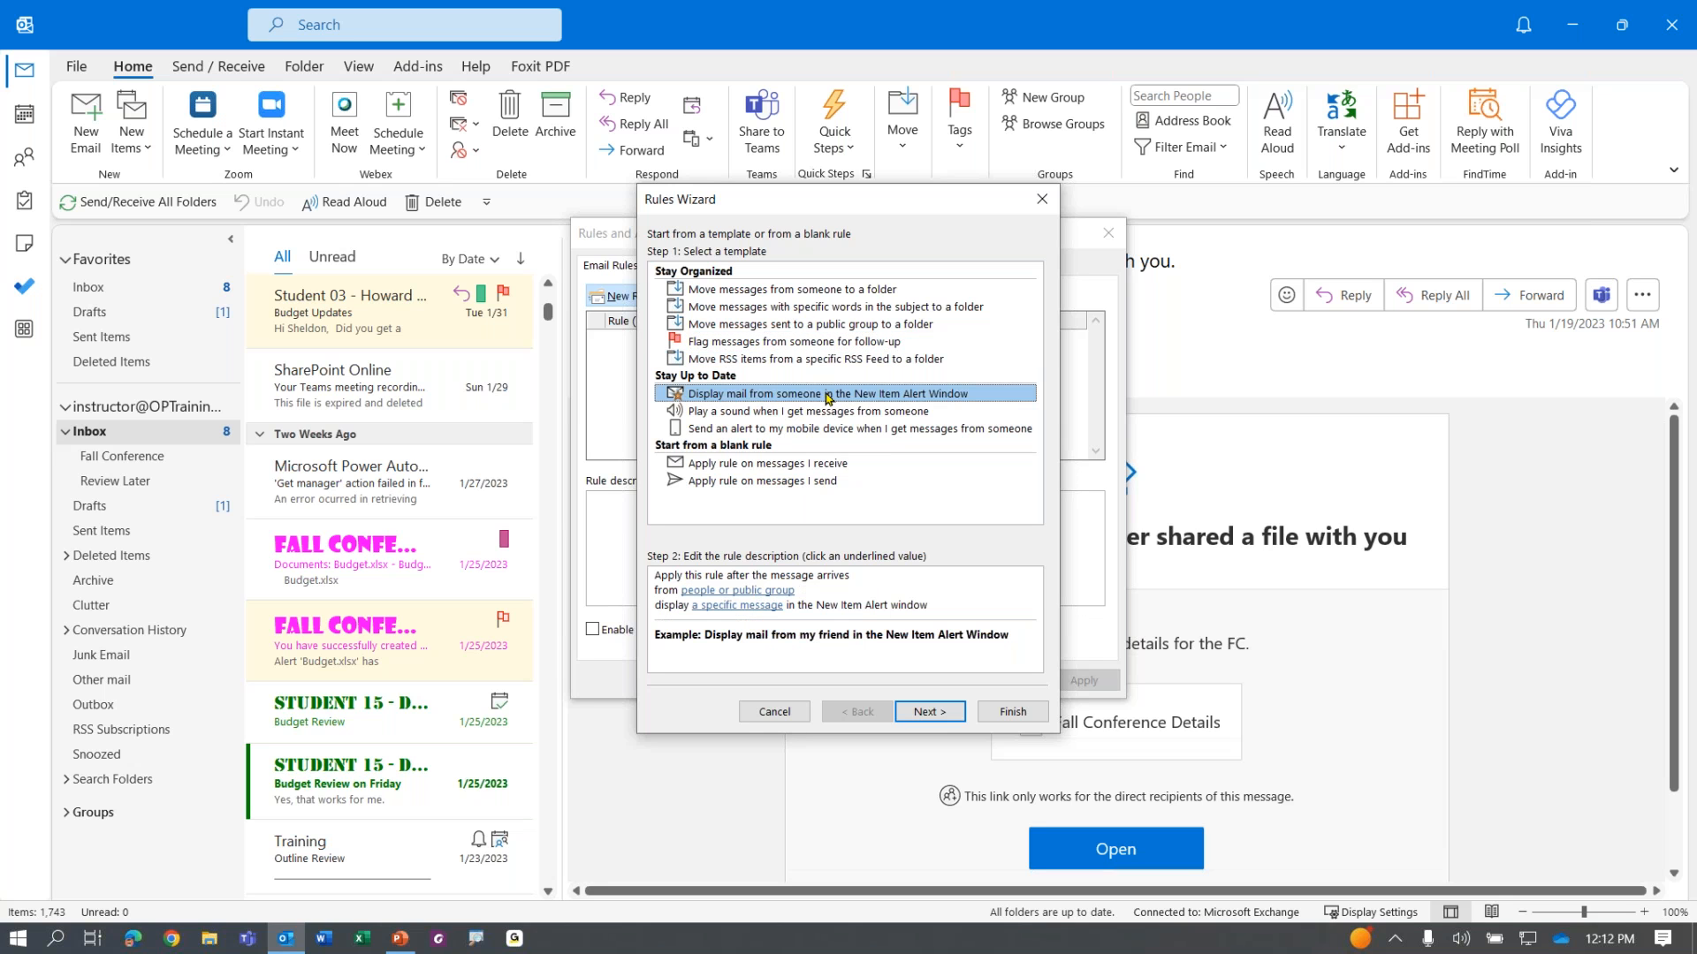
left_click(826, 325)
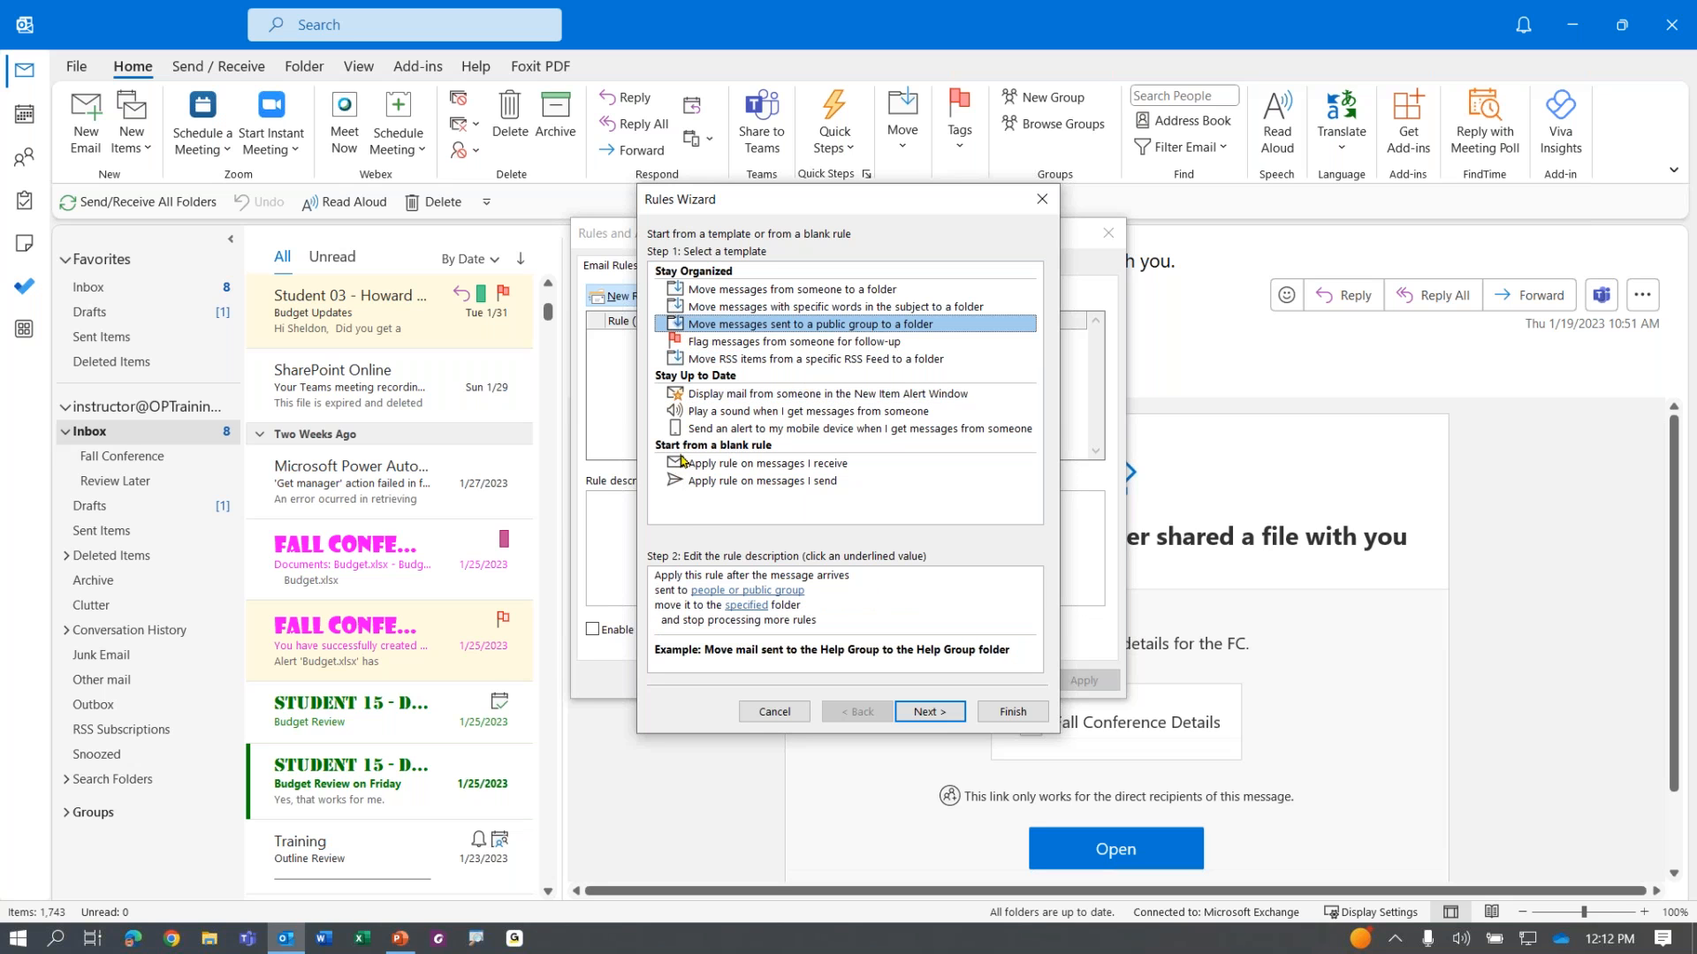
Step: Base the new rule on a blank rule applied to received messages and continue to its conditions
key("ctrl")
key("ctrl")
key("ctrl")
left_click(820, 463)
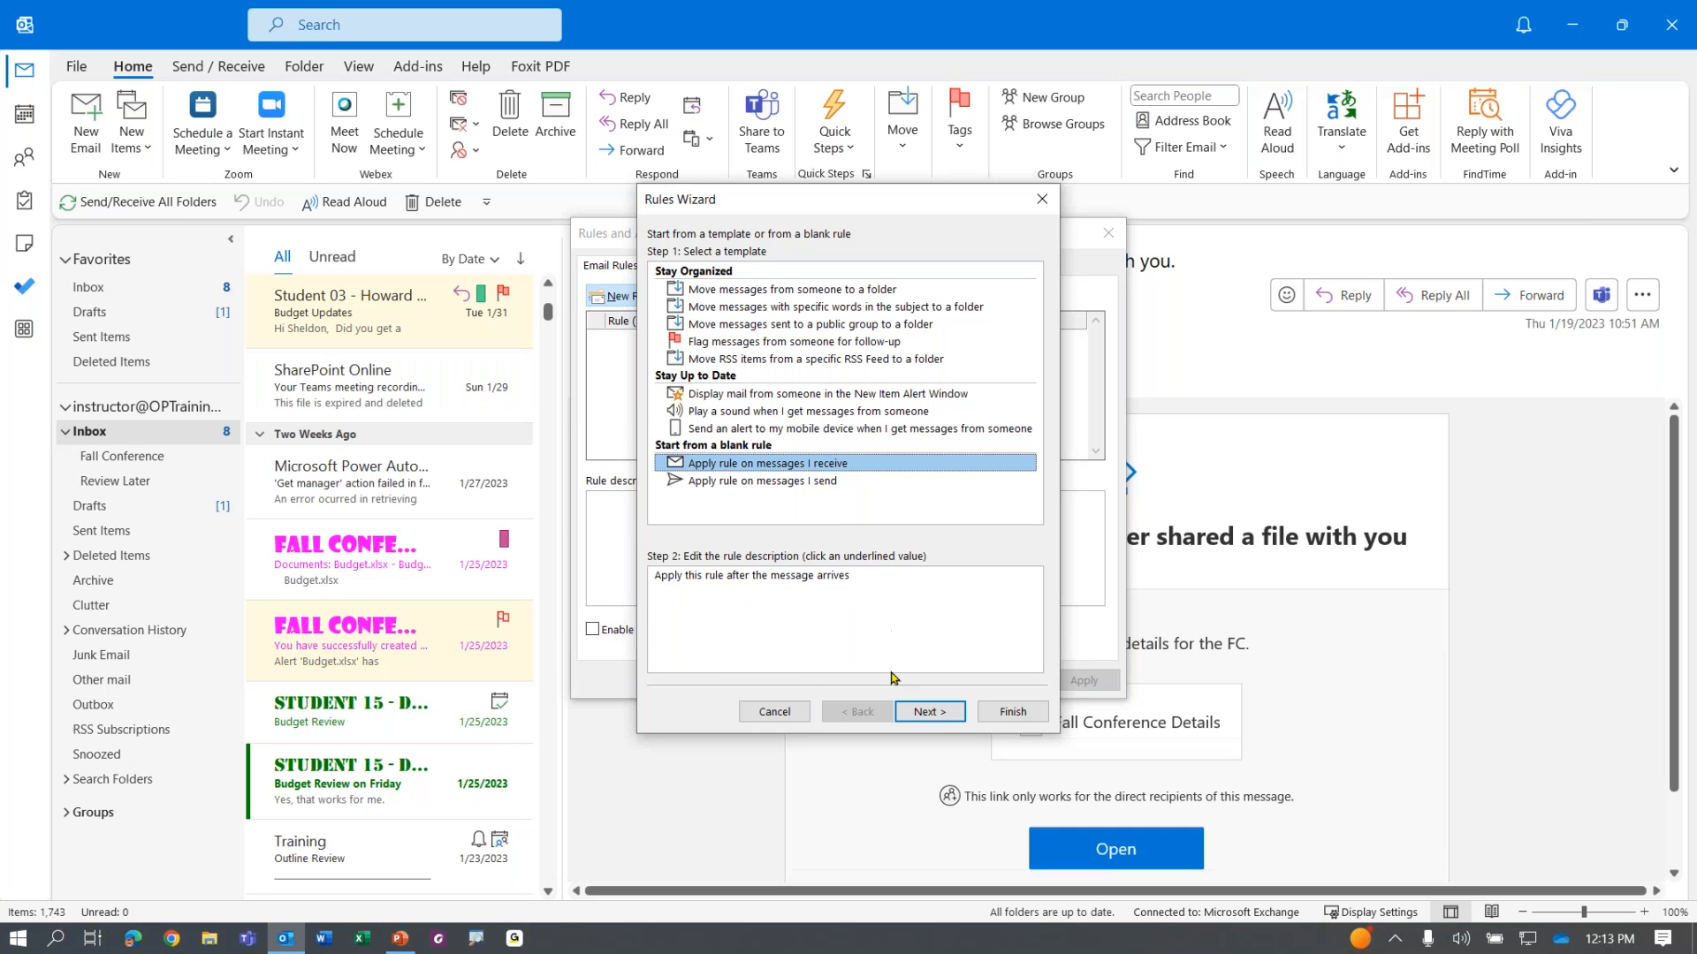
left_click(935, 711)
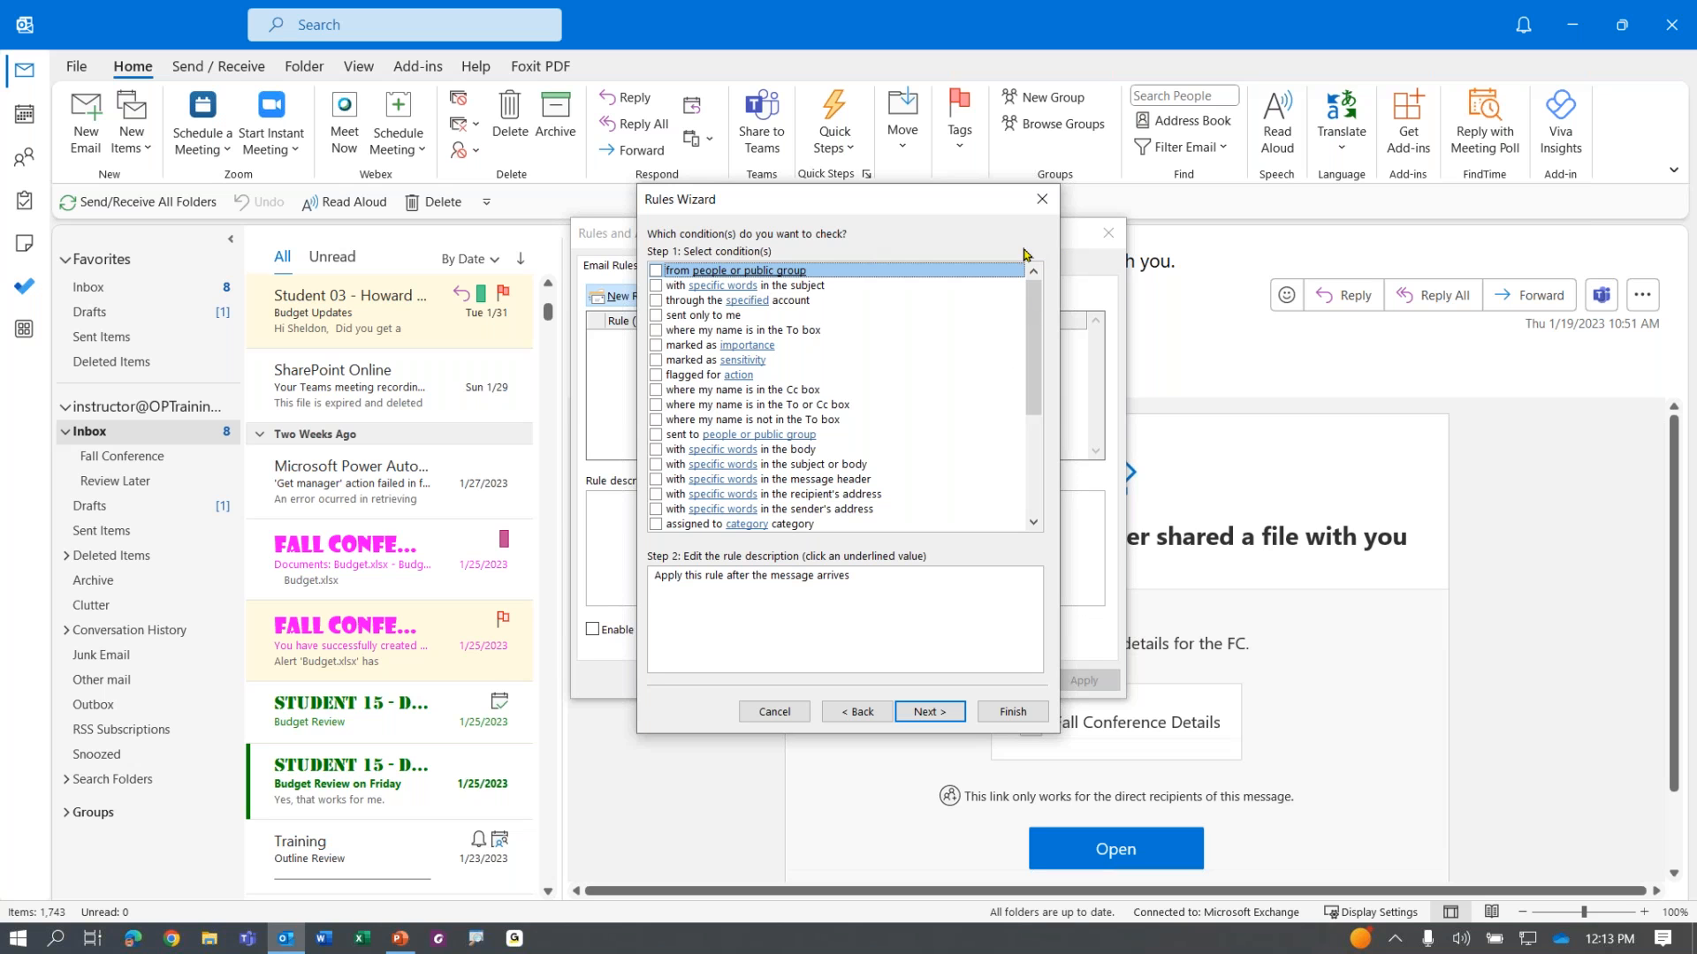
Step: Try combining the conditions for specific subject words, own name in the To box and flagged for action, and clear all three
scroll(822, 332, "down", 4)
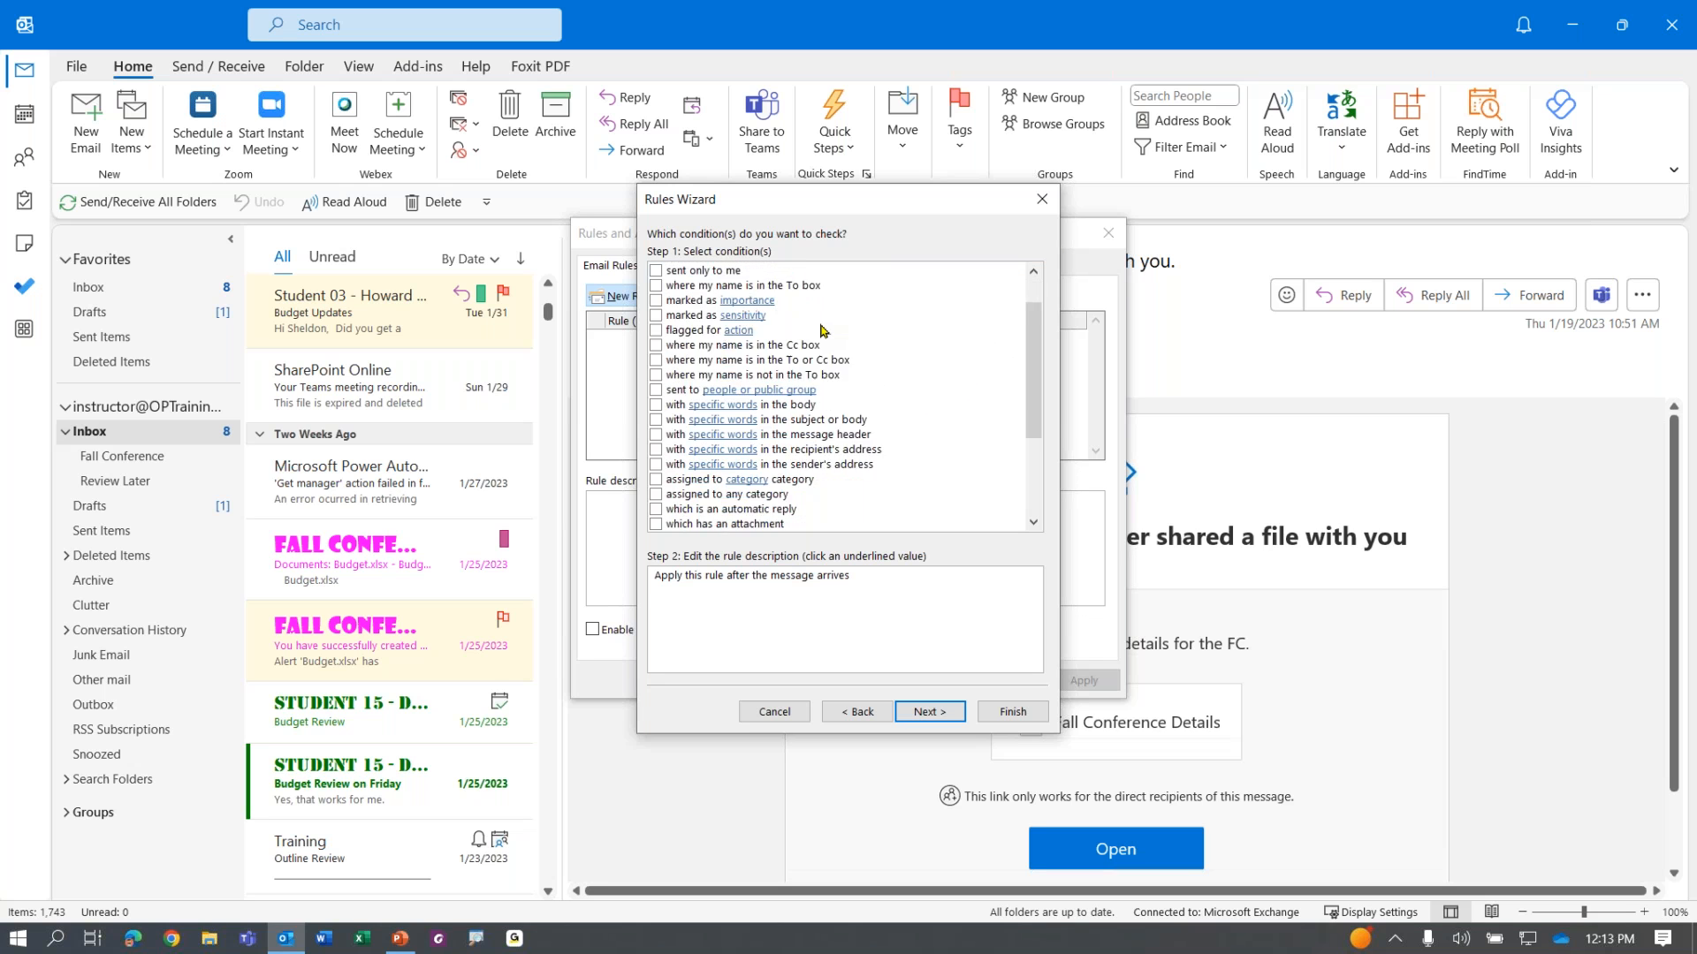
scroll(772, 450, "up", 4)
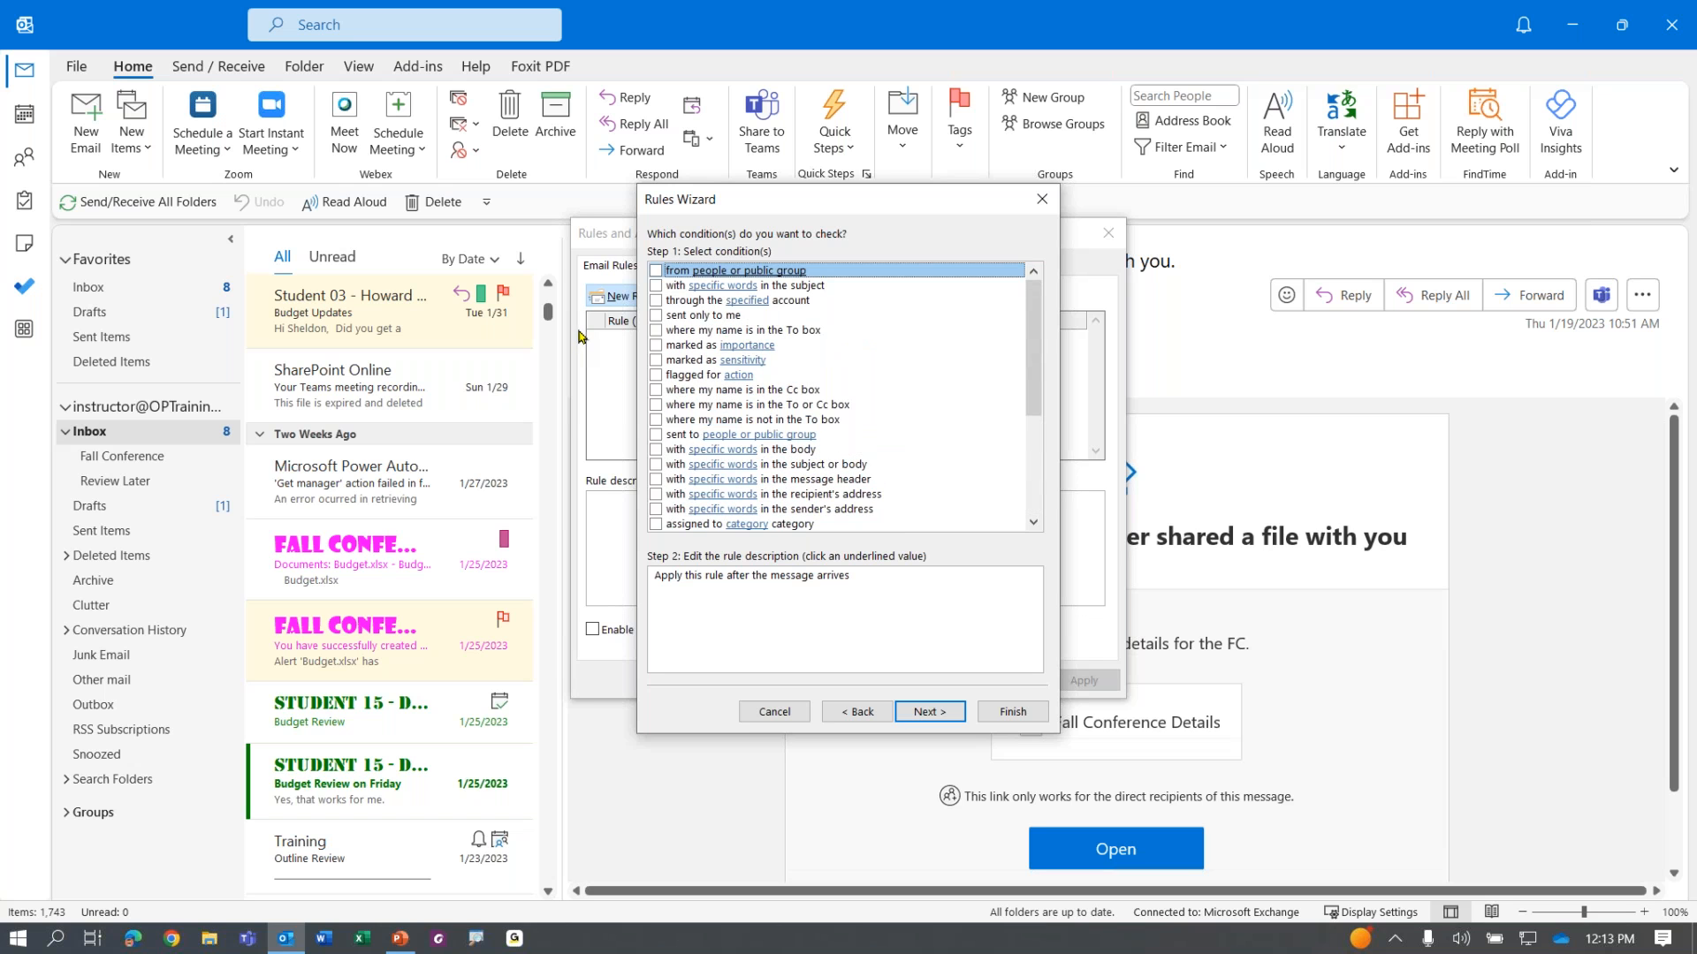
left_click(656, 286)
left_click(655, 331)
left_click(656, 375)
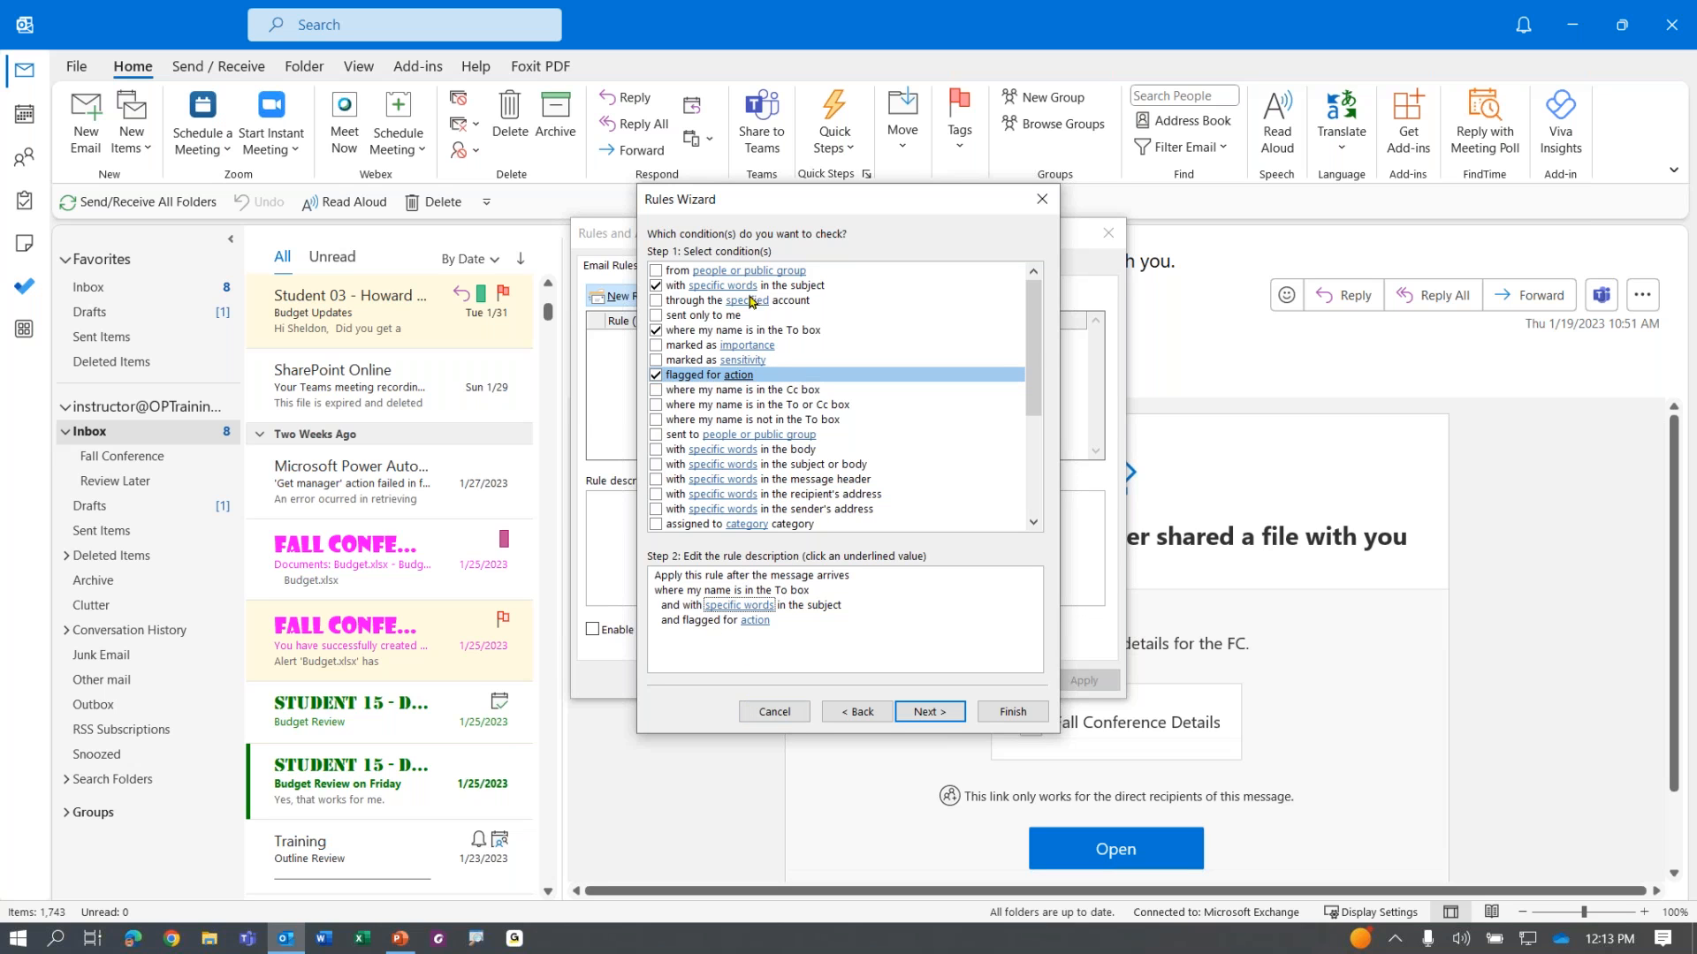
left_click(657, 375)
left_click(658, 332)
left_click(657, 287)
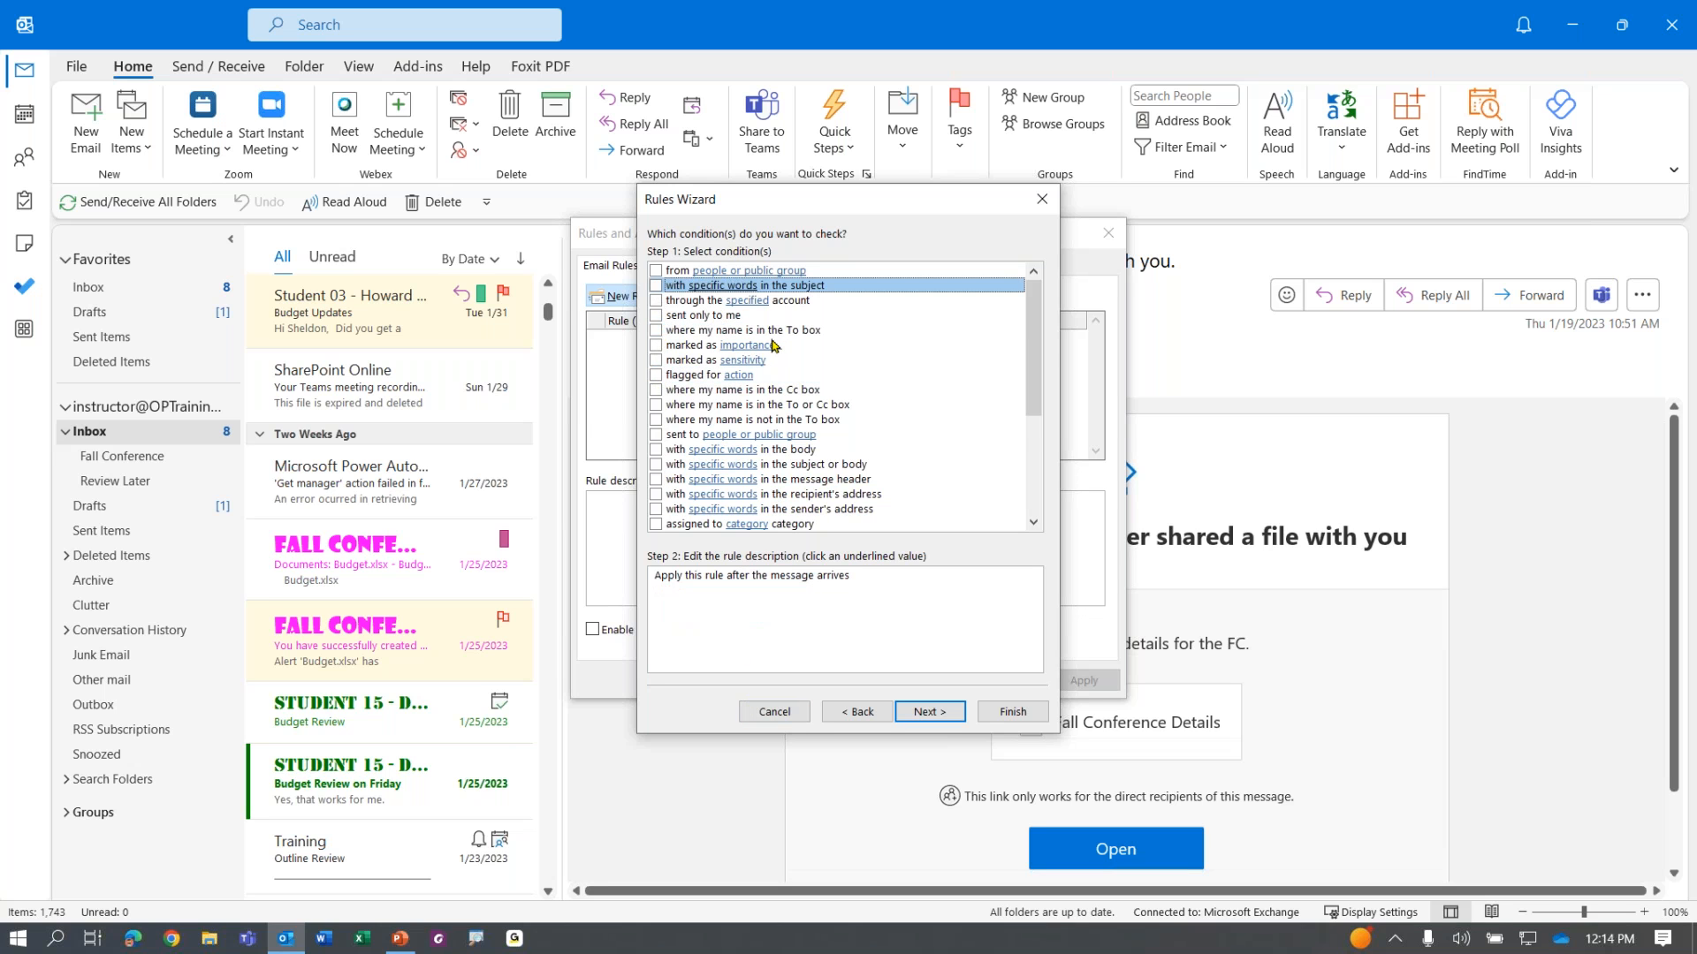
Step: Add the condition that the subject or body contains the words "Fall Conference"
scroll(775, 349, "down", 1)
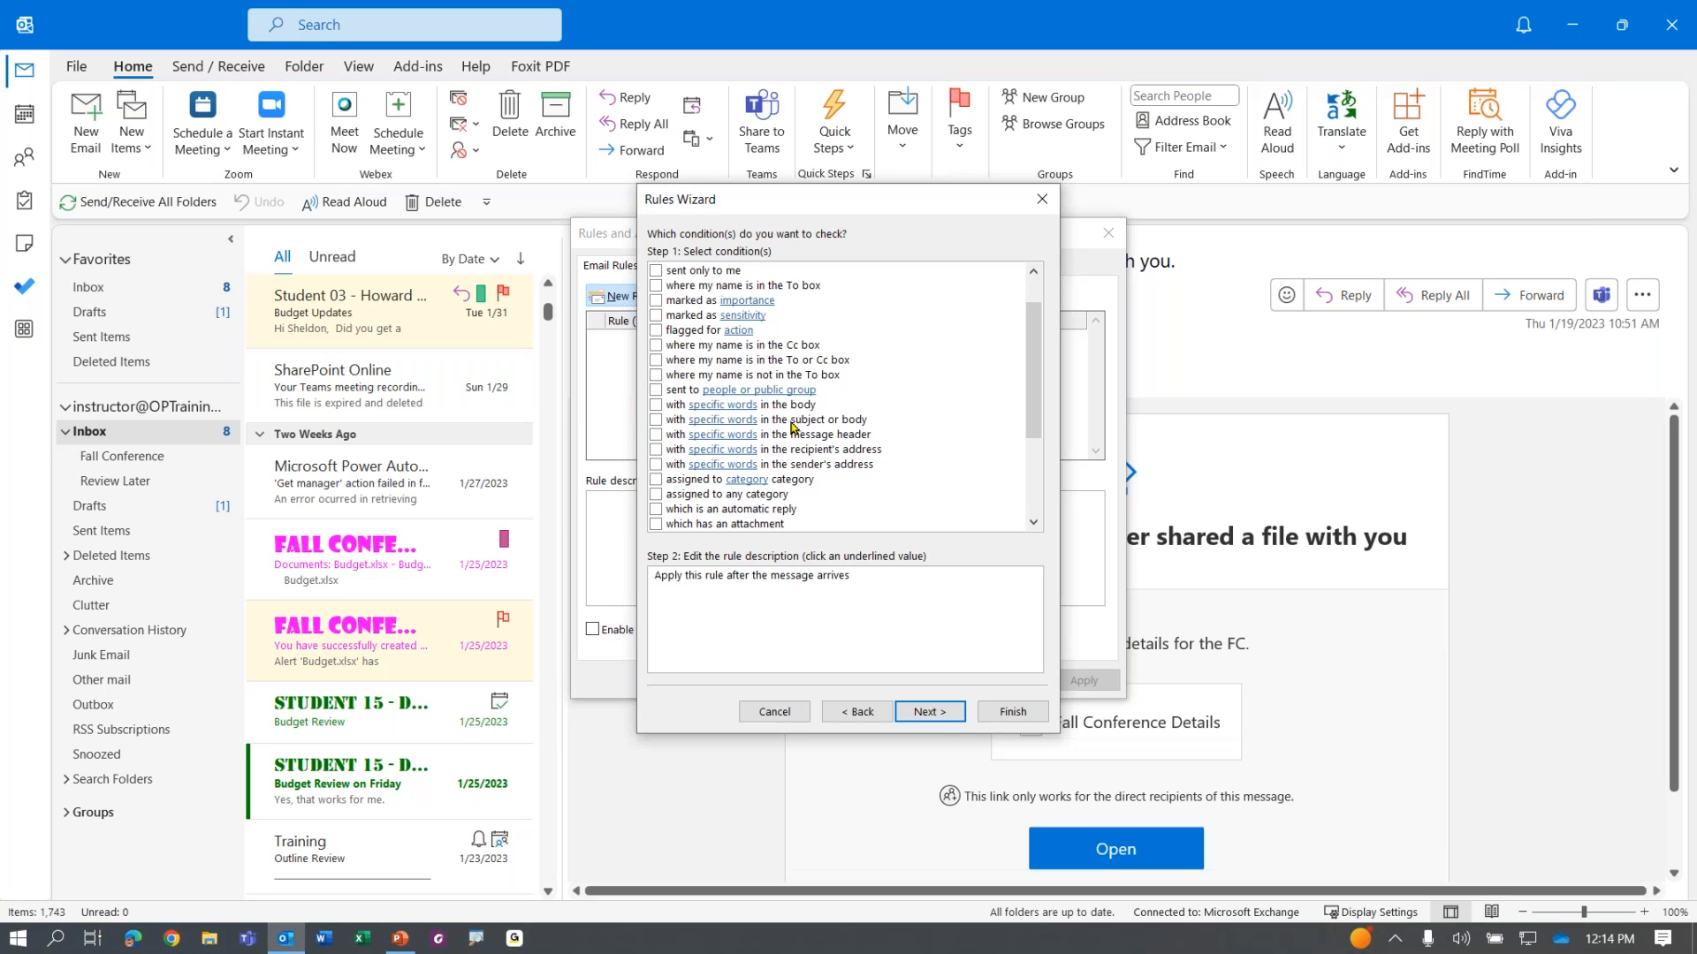
left_click(657, 421)
left_click(680, 644)
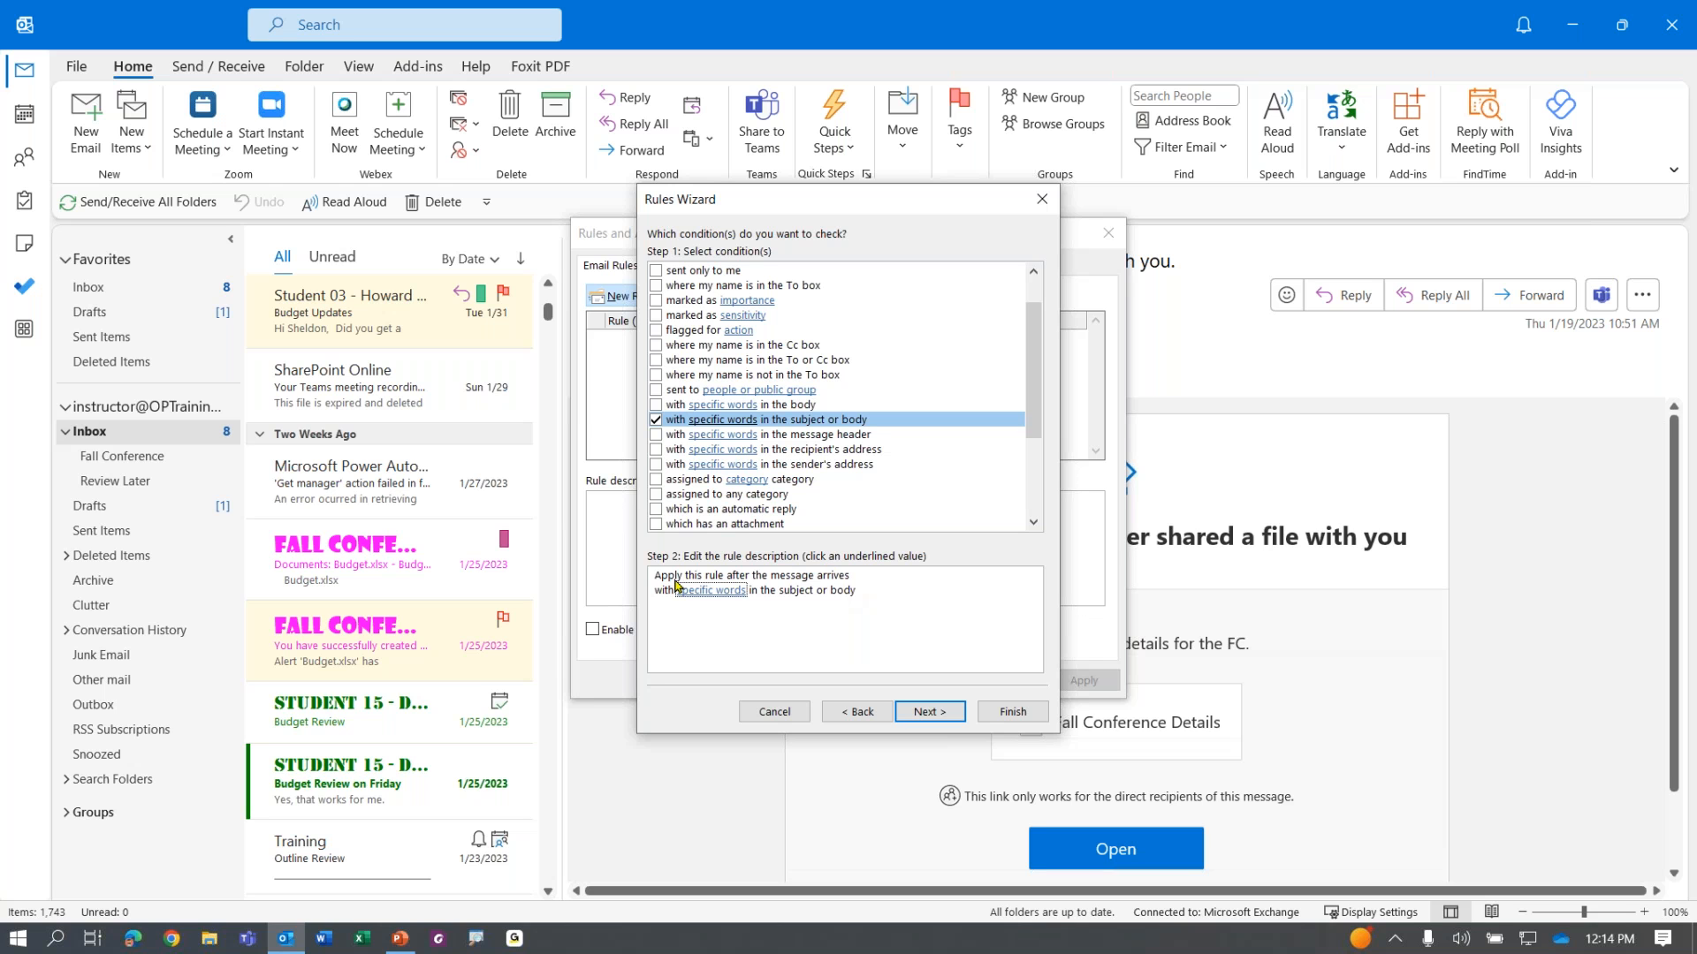
left_click(713, 591)
left_click(714, 598)
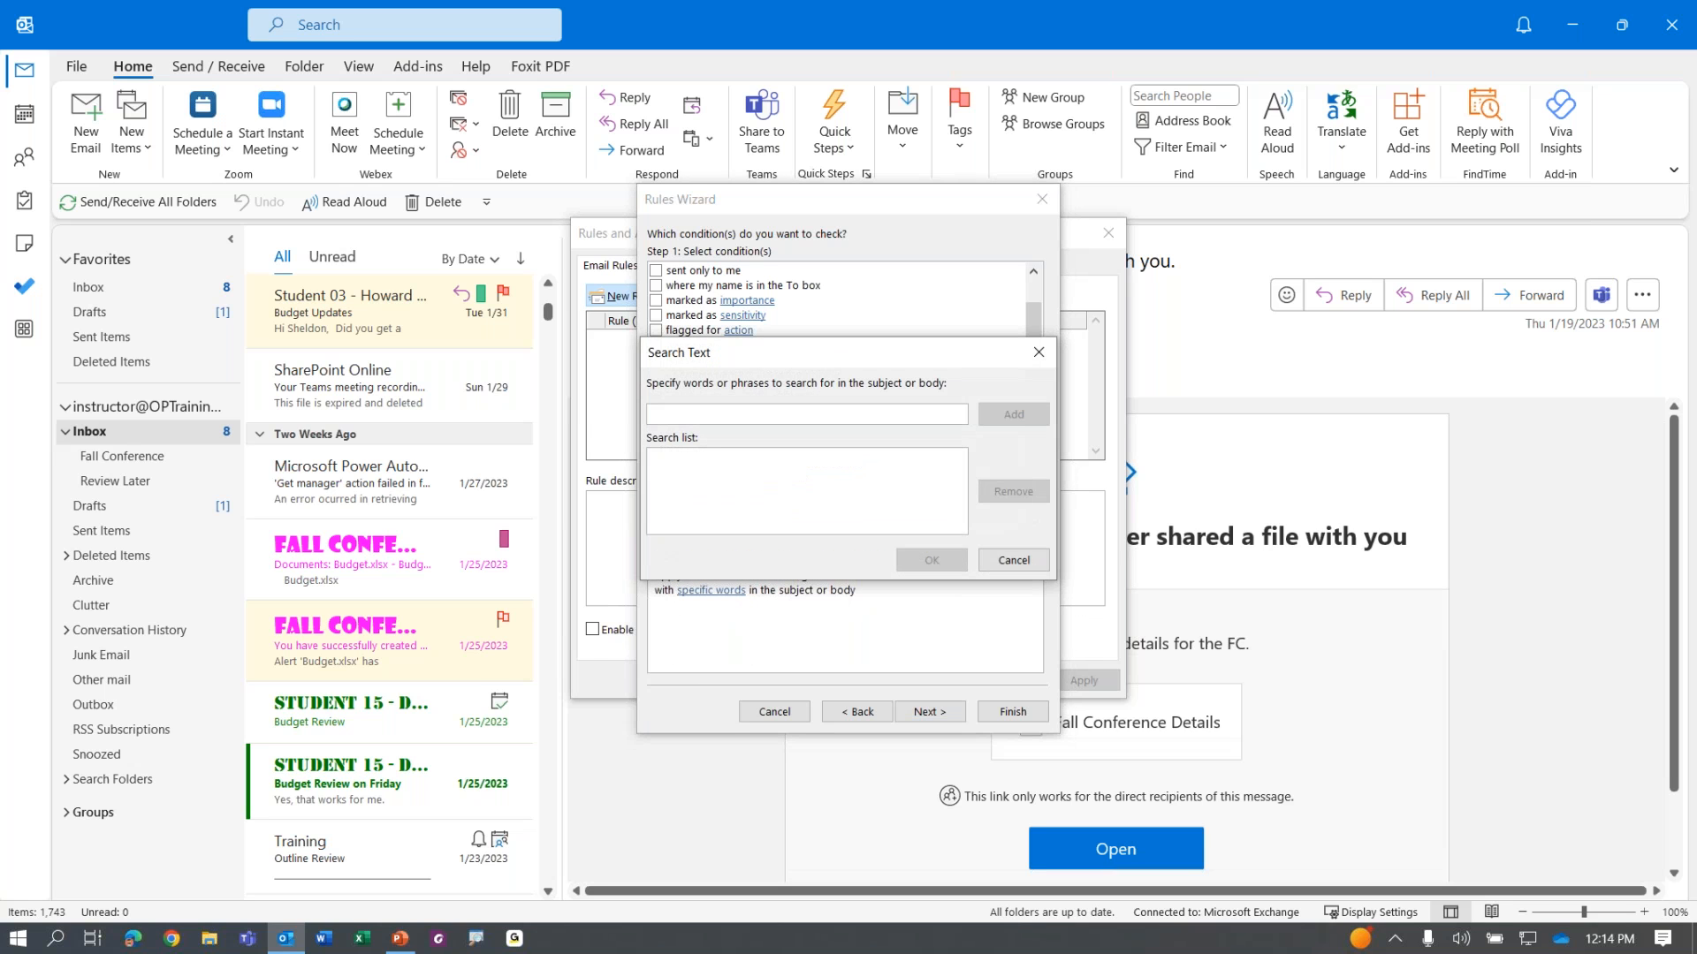
type("Fall Conference")
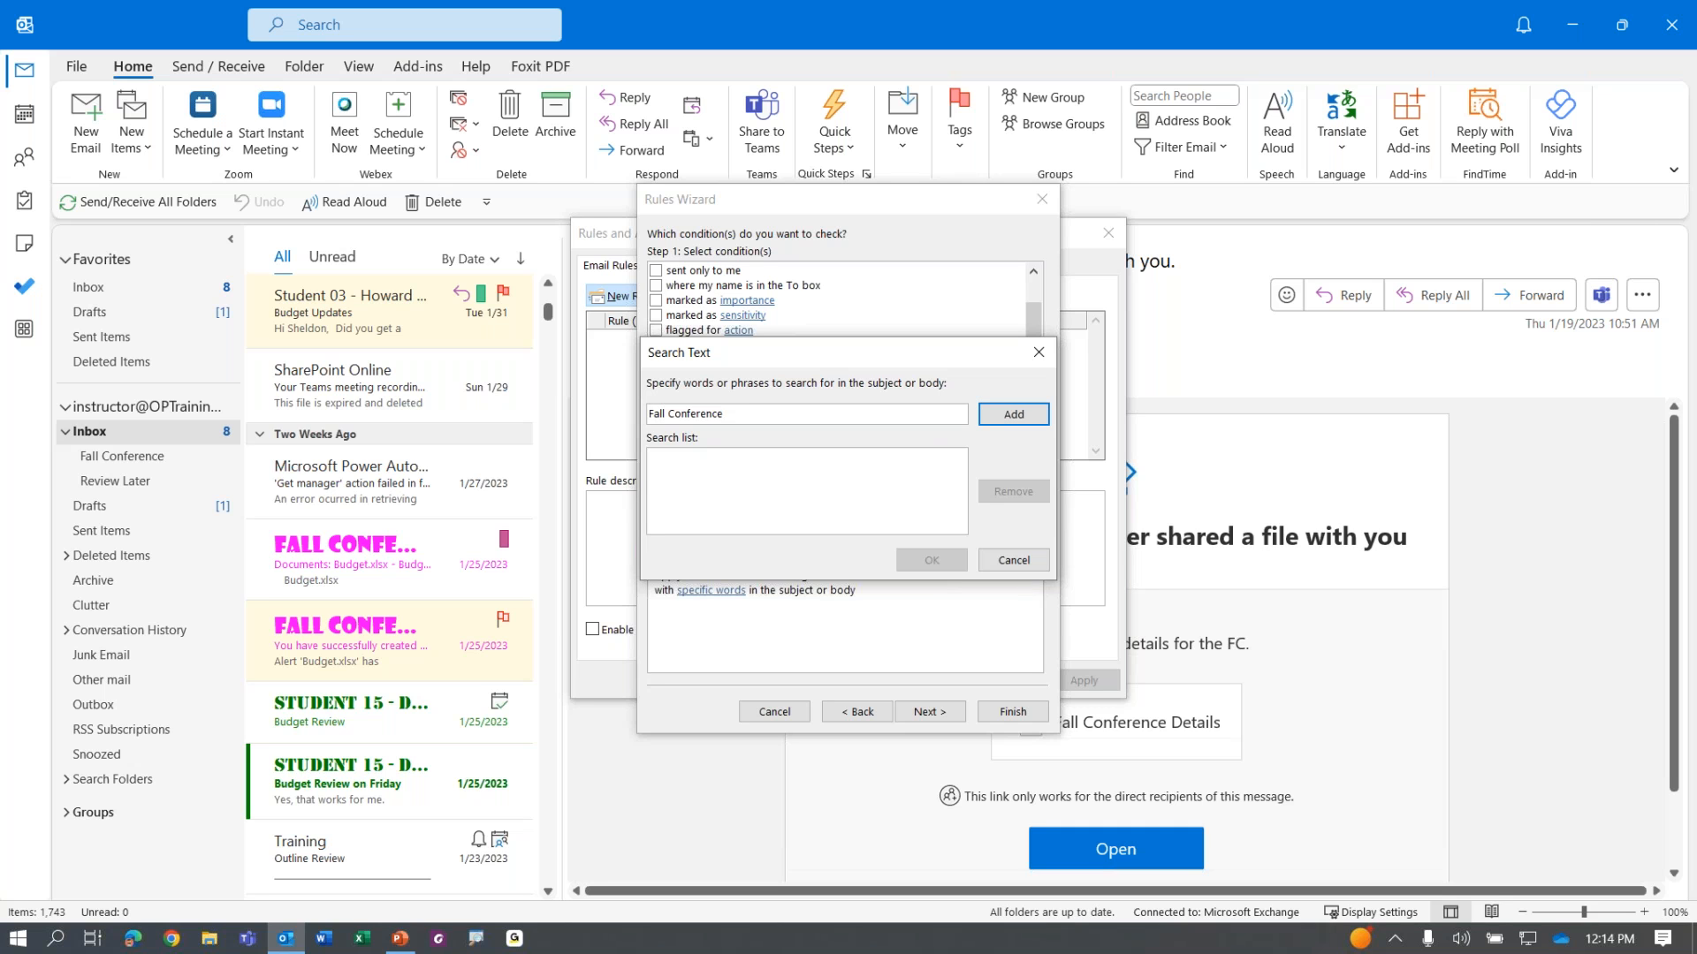
left_click(1007, 416)
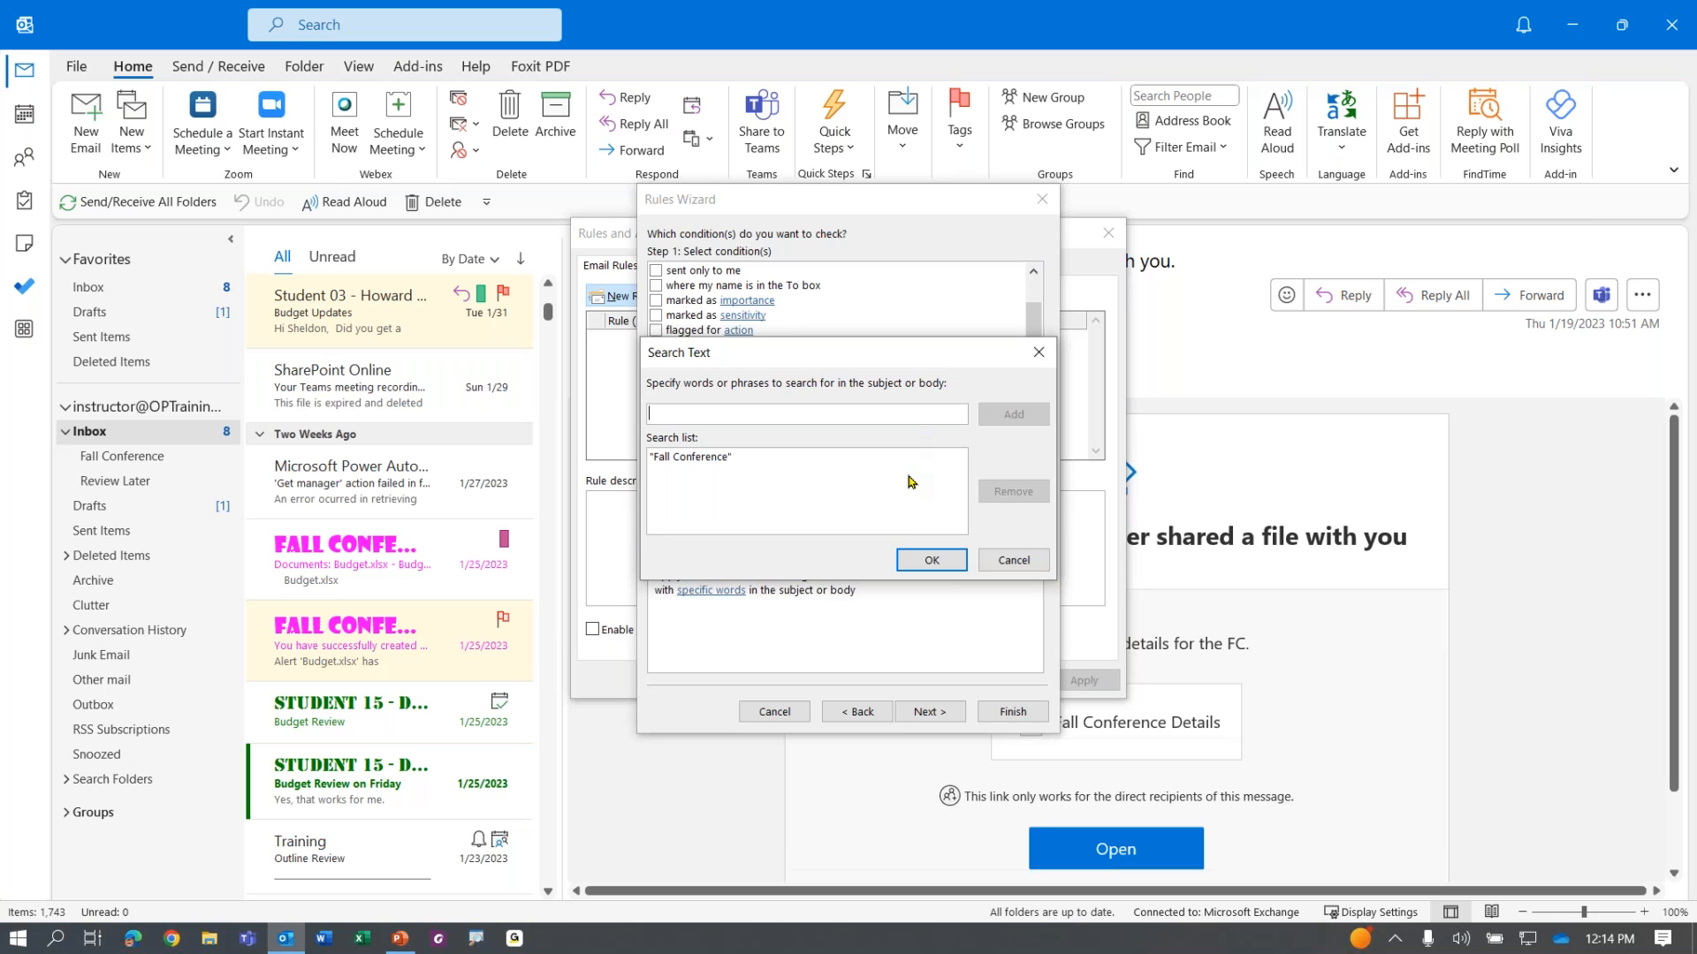
left_click(919, 556)
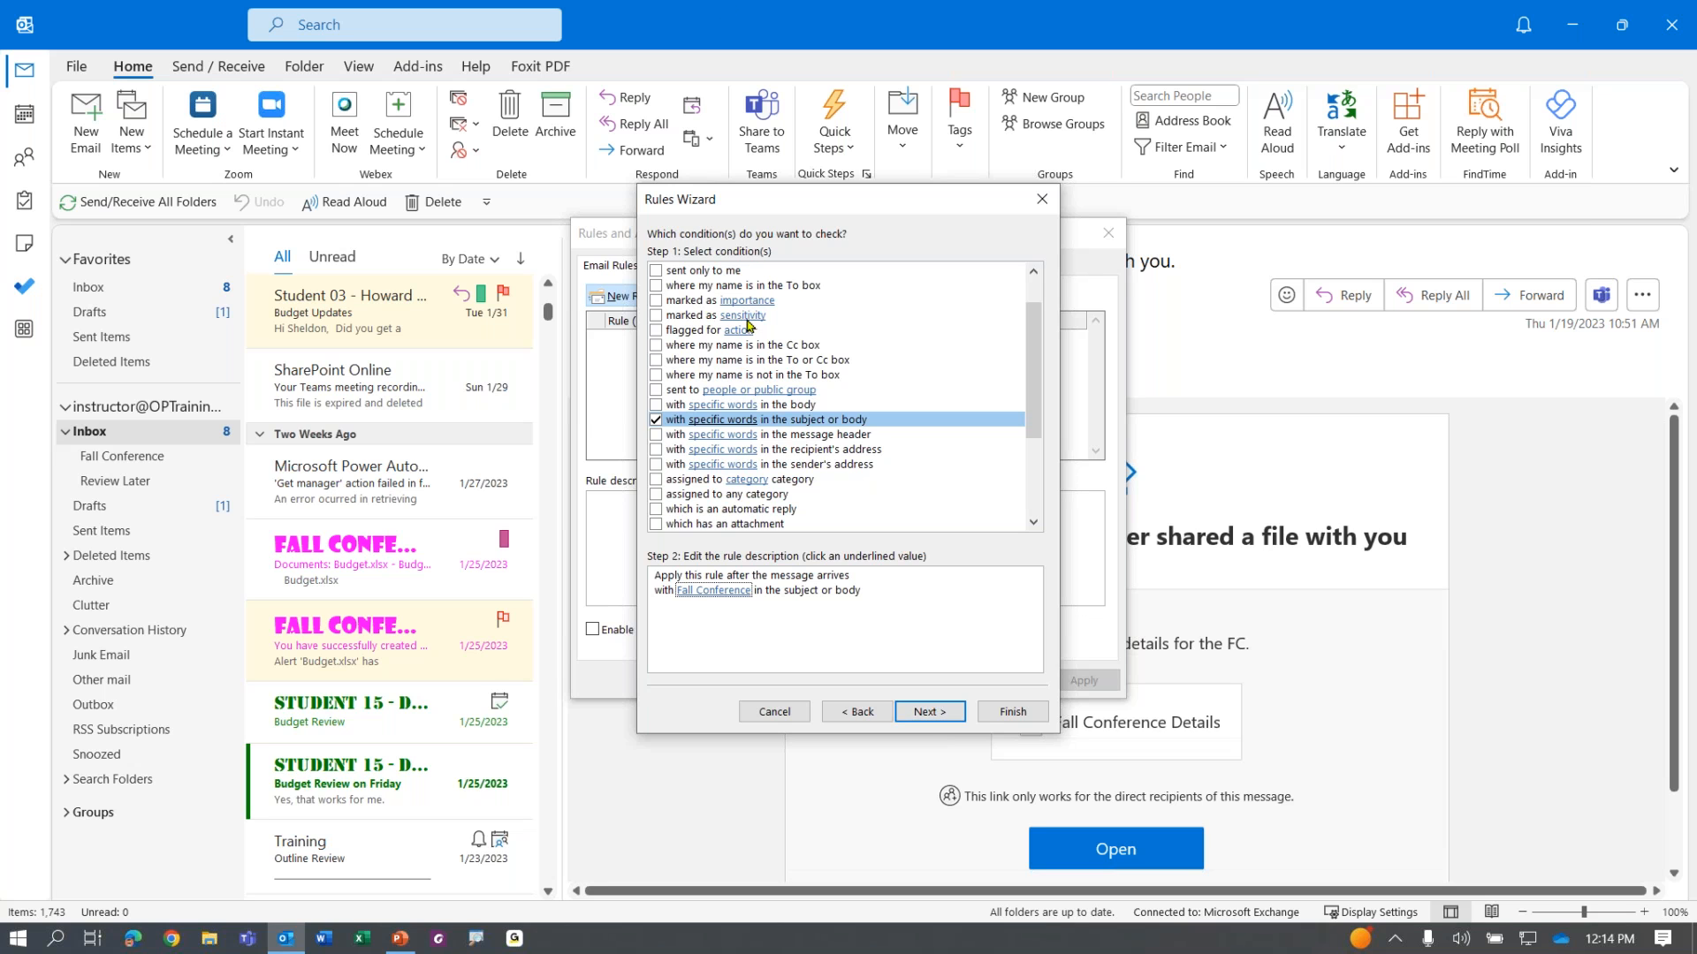
Step: Continue to the rule's actions and have matching messages moved to the Fall Conference subfolder of the Inbox
left_click(924, 710)
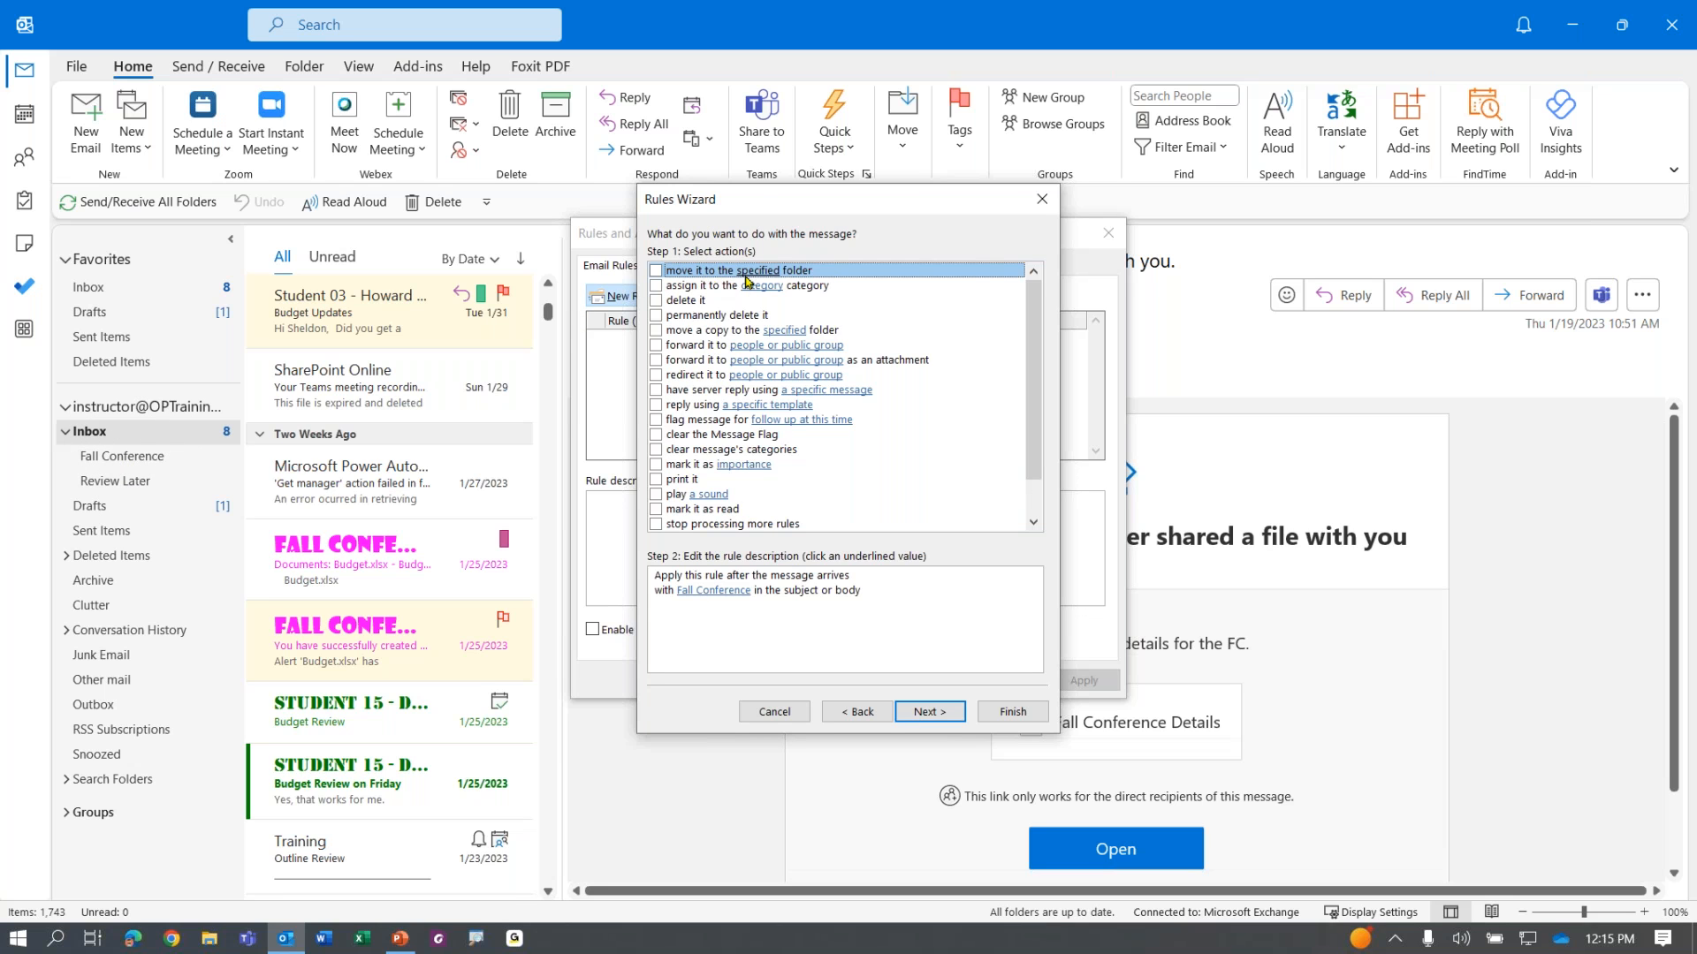
left_click(656, 272)
left_click(745, 606)
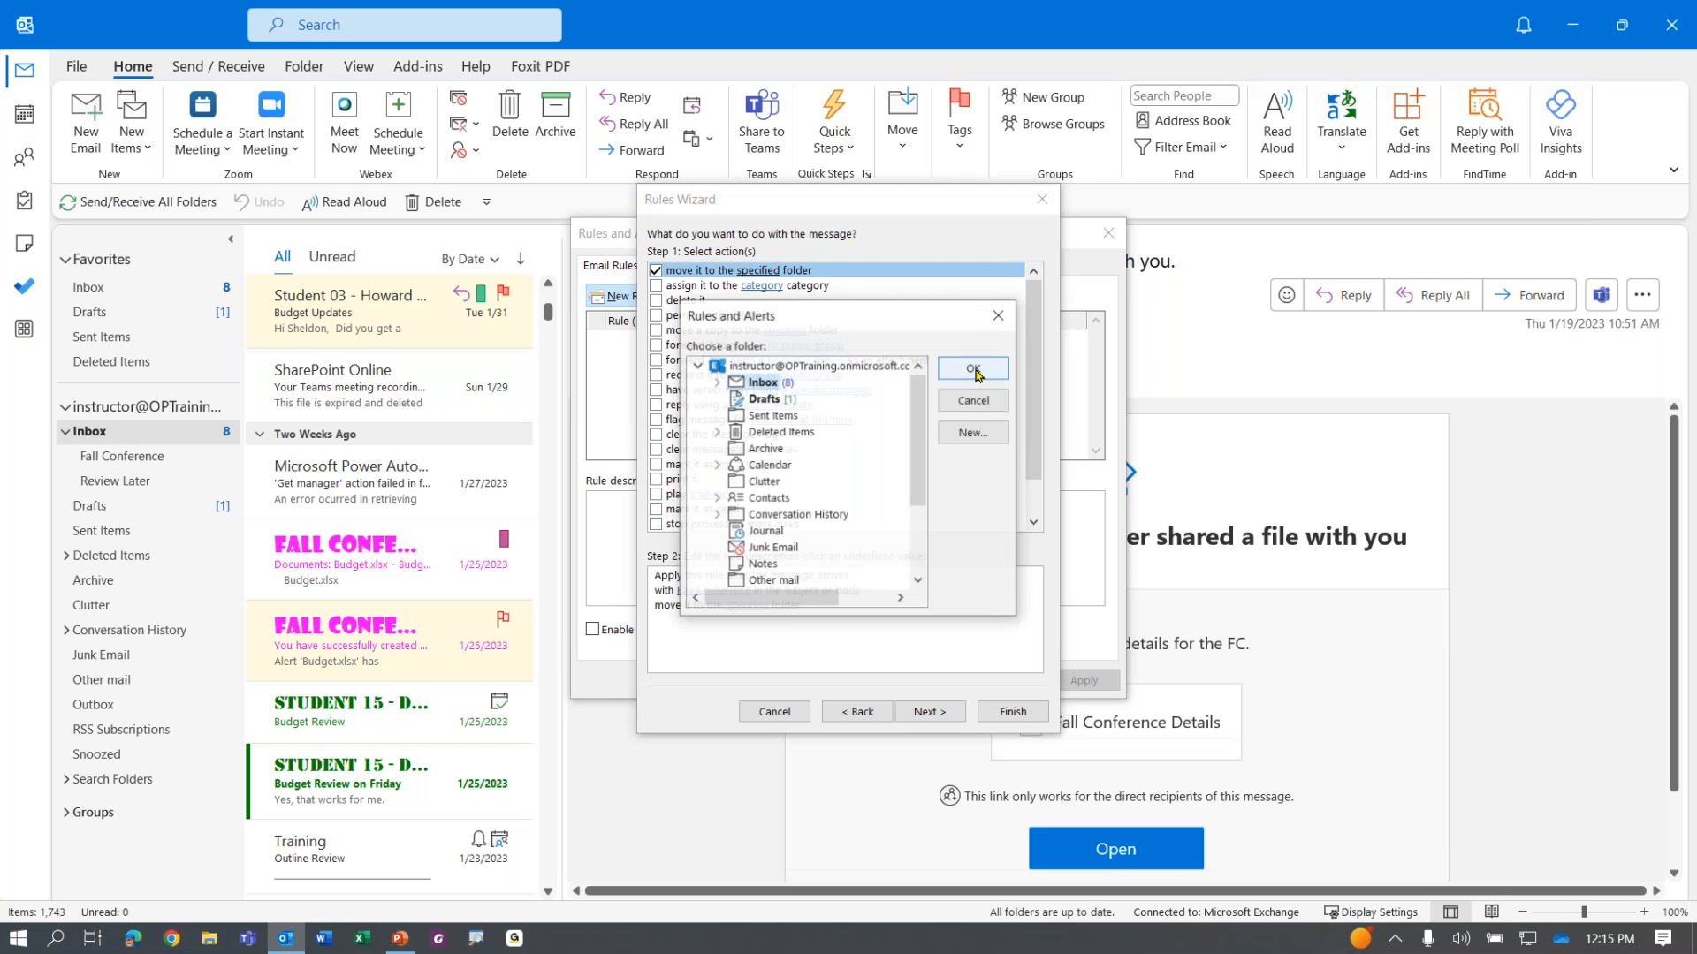
left_click(717, 383)
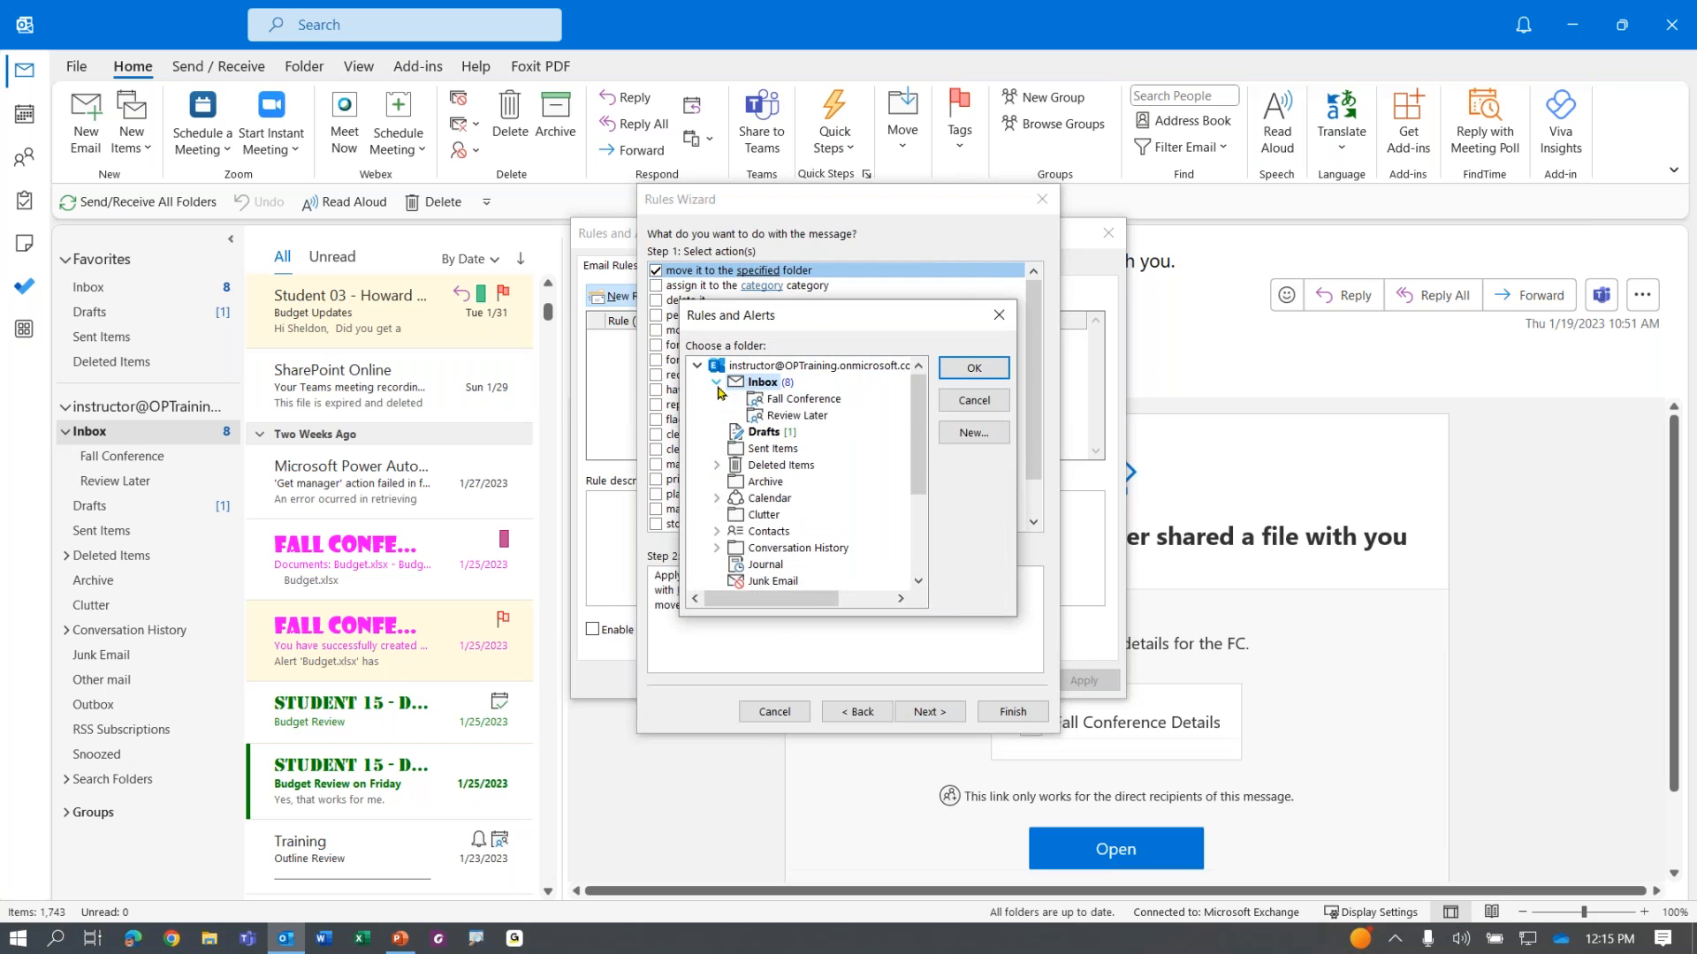
left_click(794, 399)
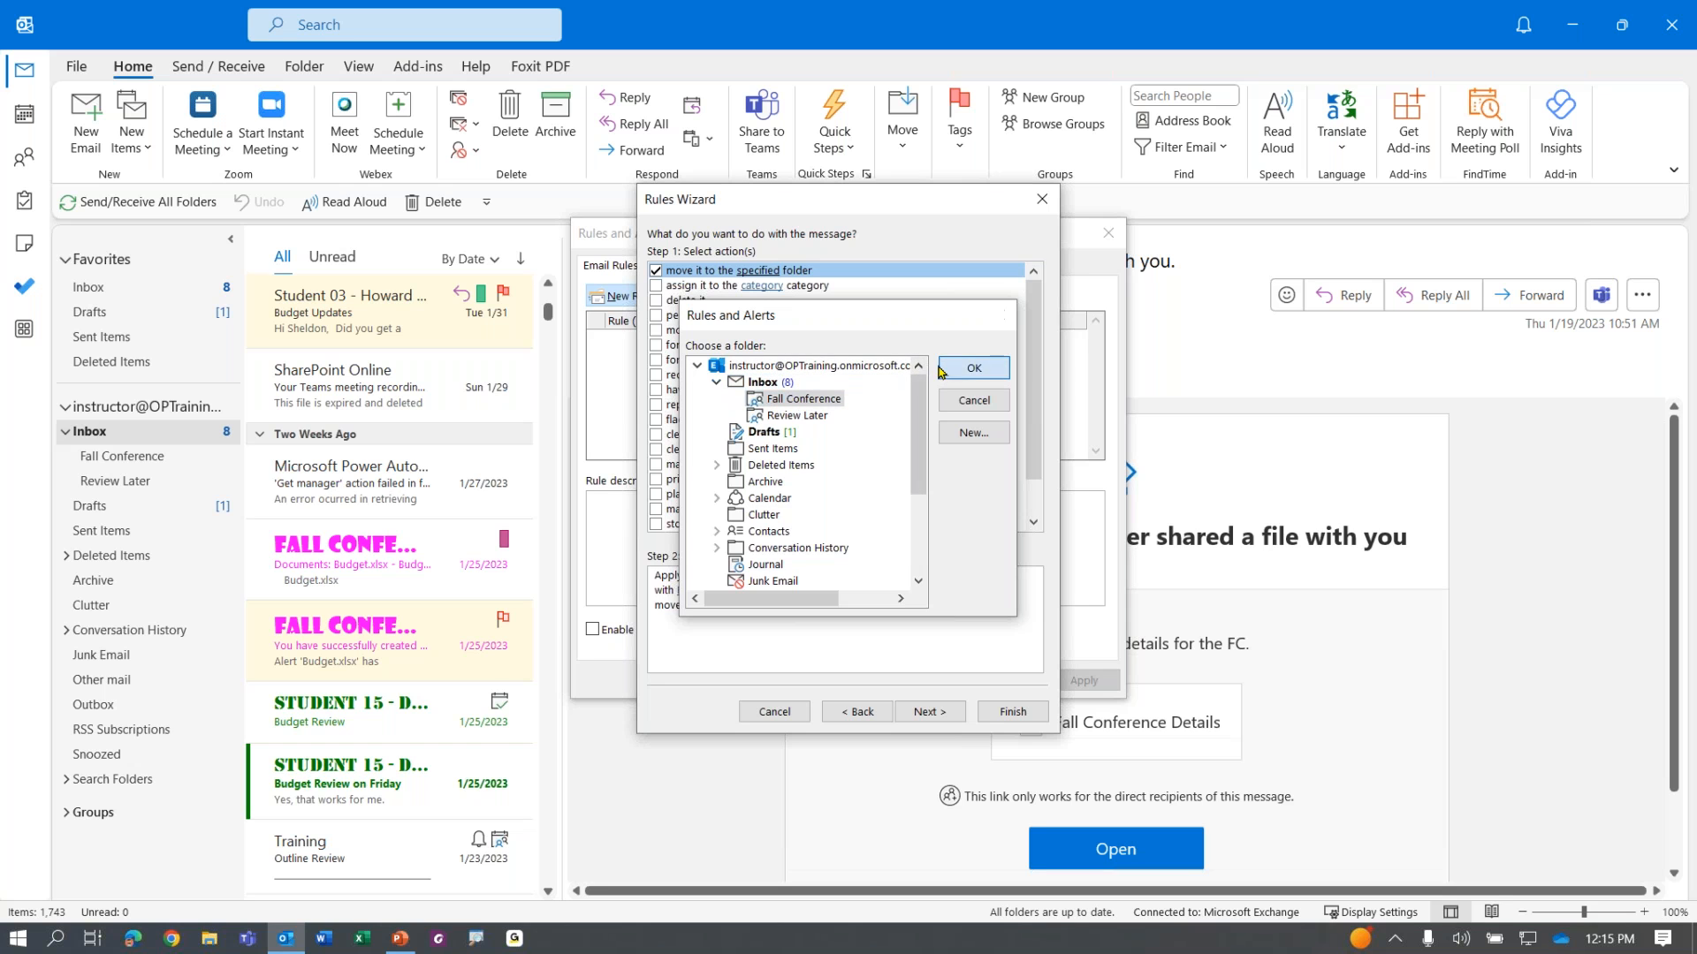
left_click(973, 367)
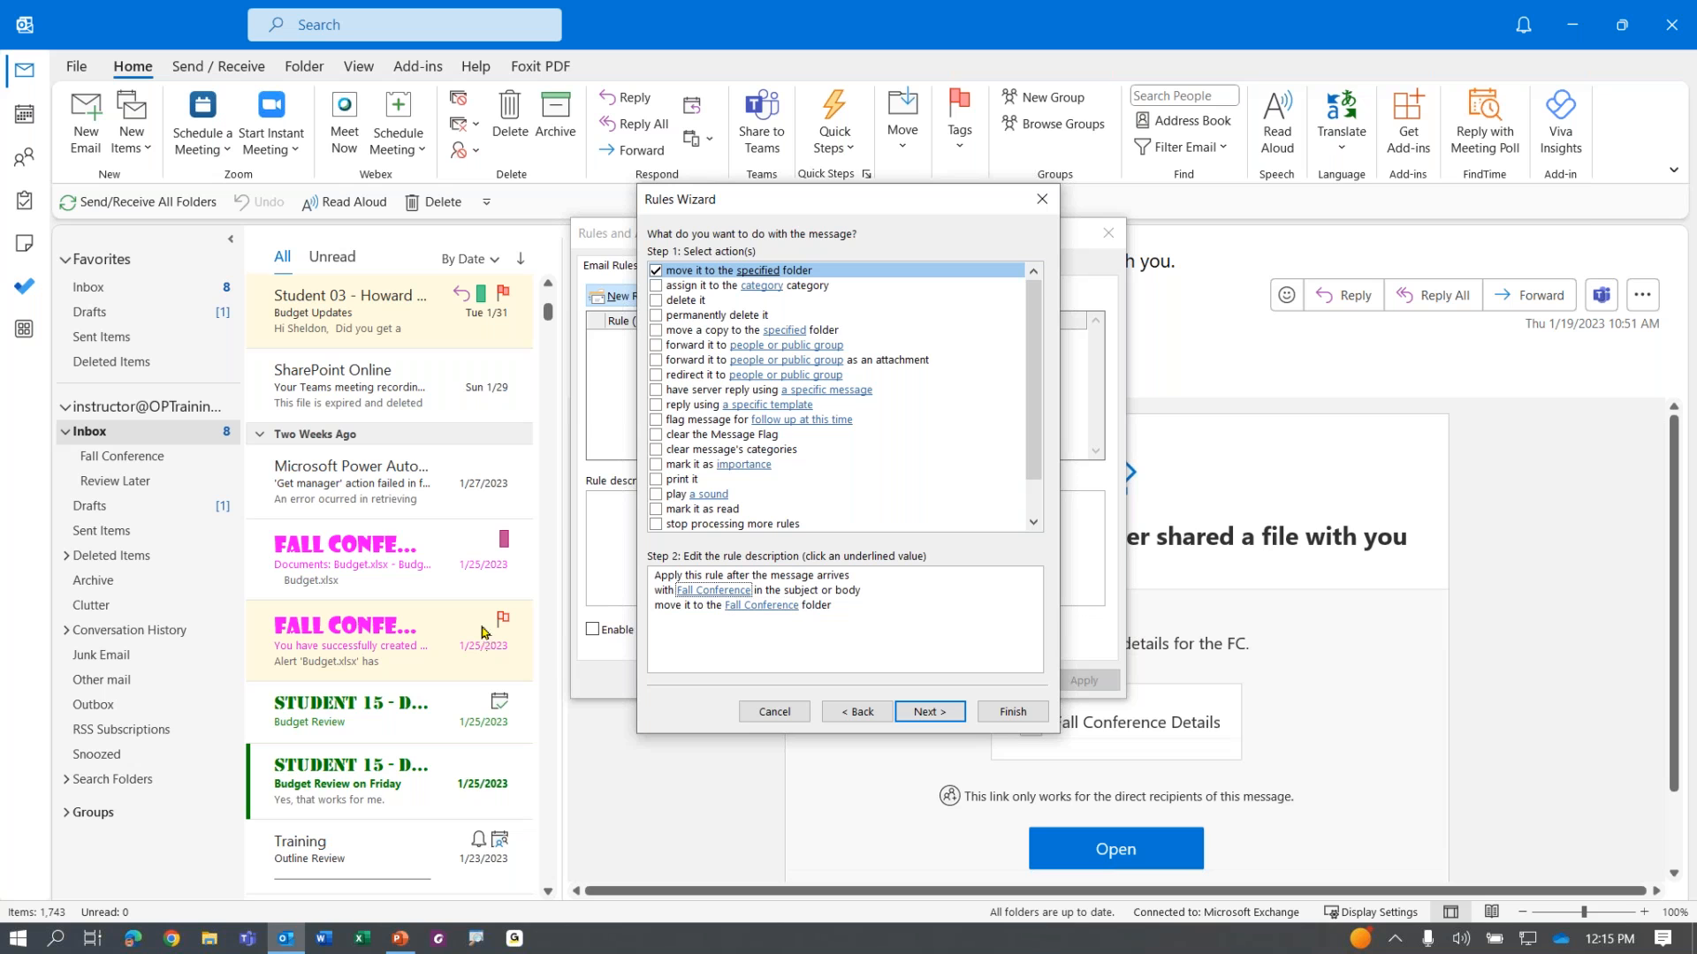
Step: Add the action that assigns matching messages to the Fall Conference colour category
key("ctrl")
key("ctrl")
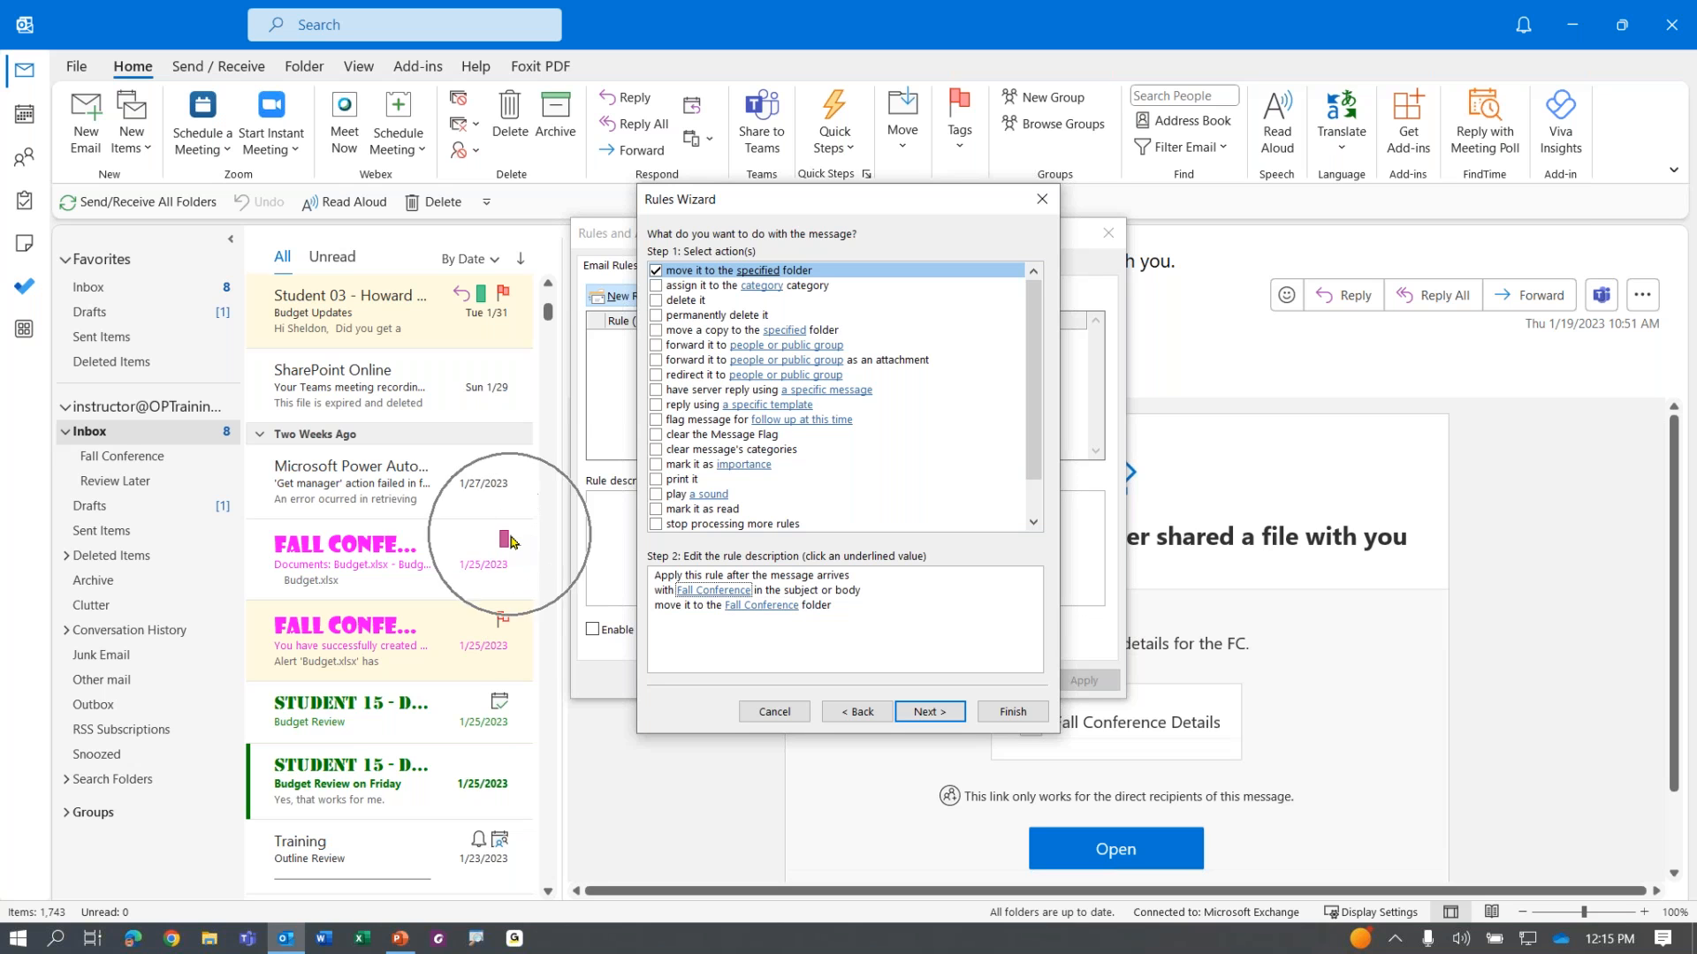
key("ctrl")
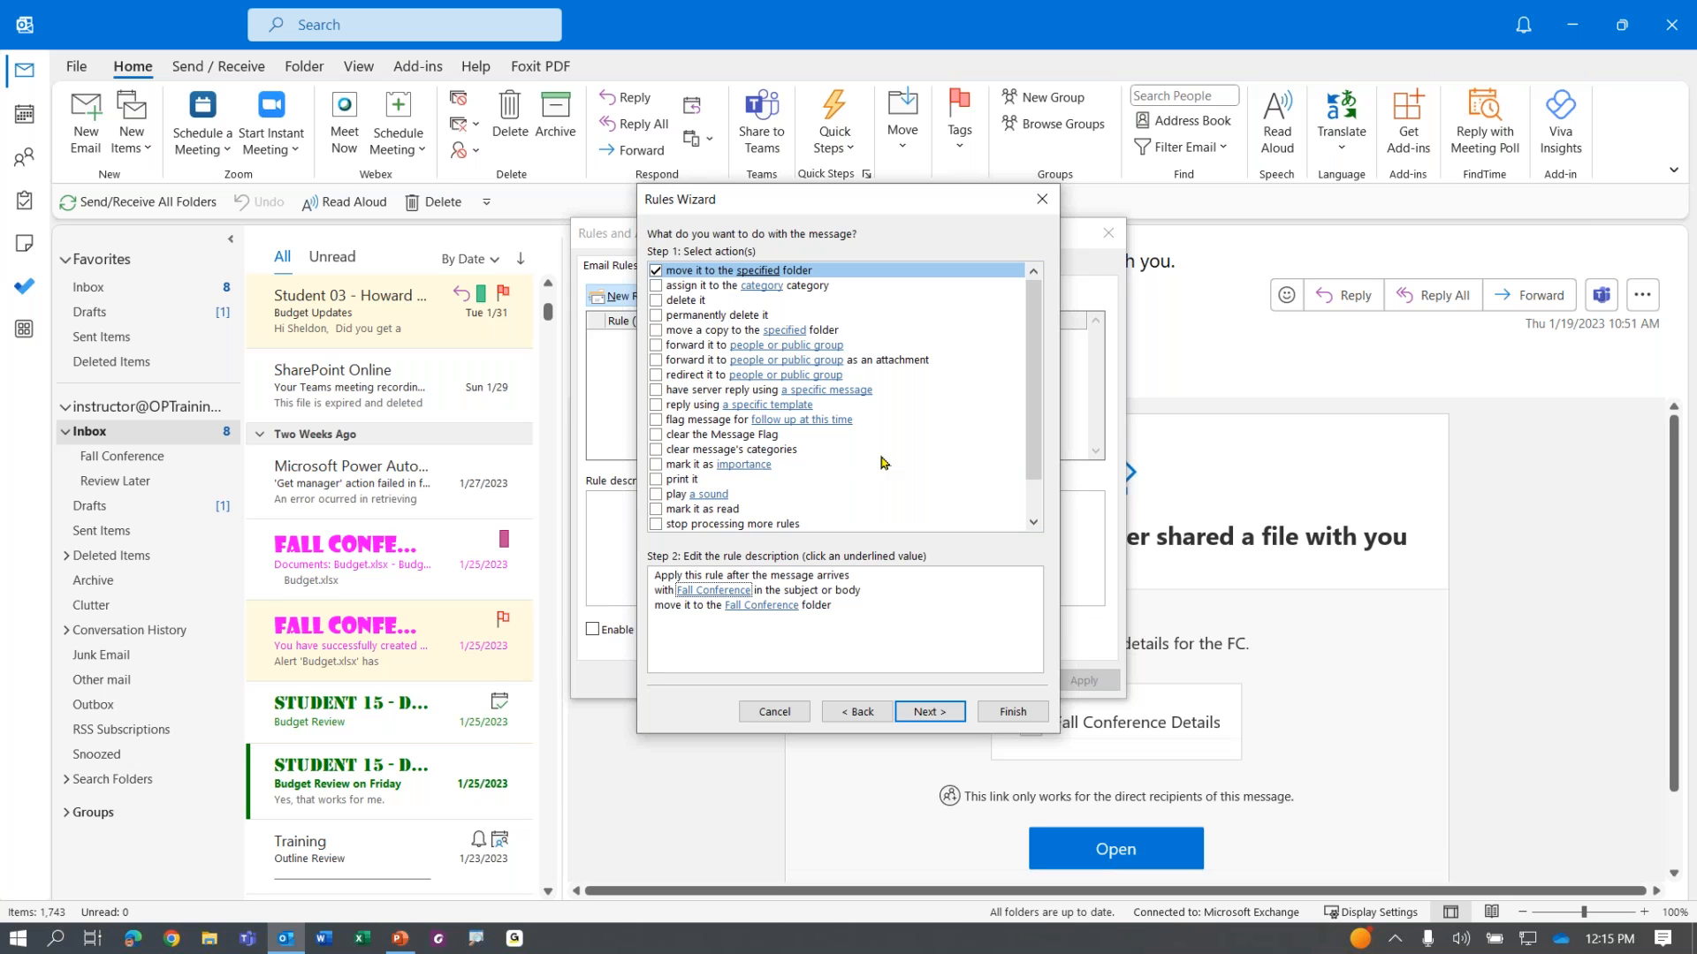
scroll(881, 462, "down", 1)
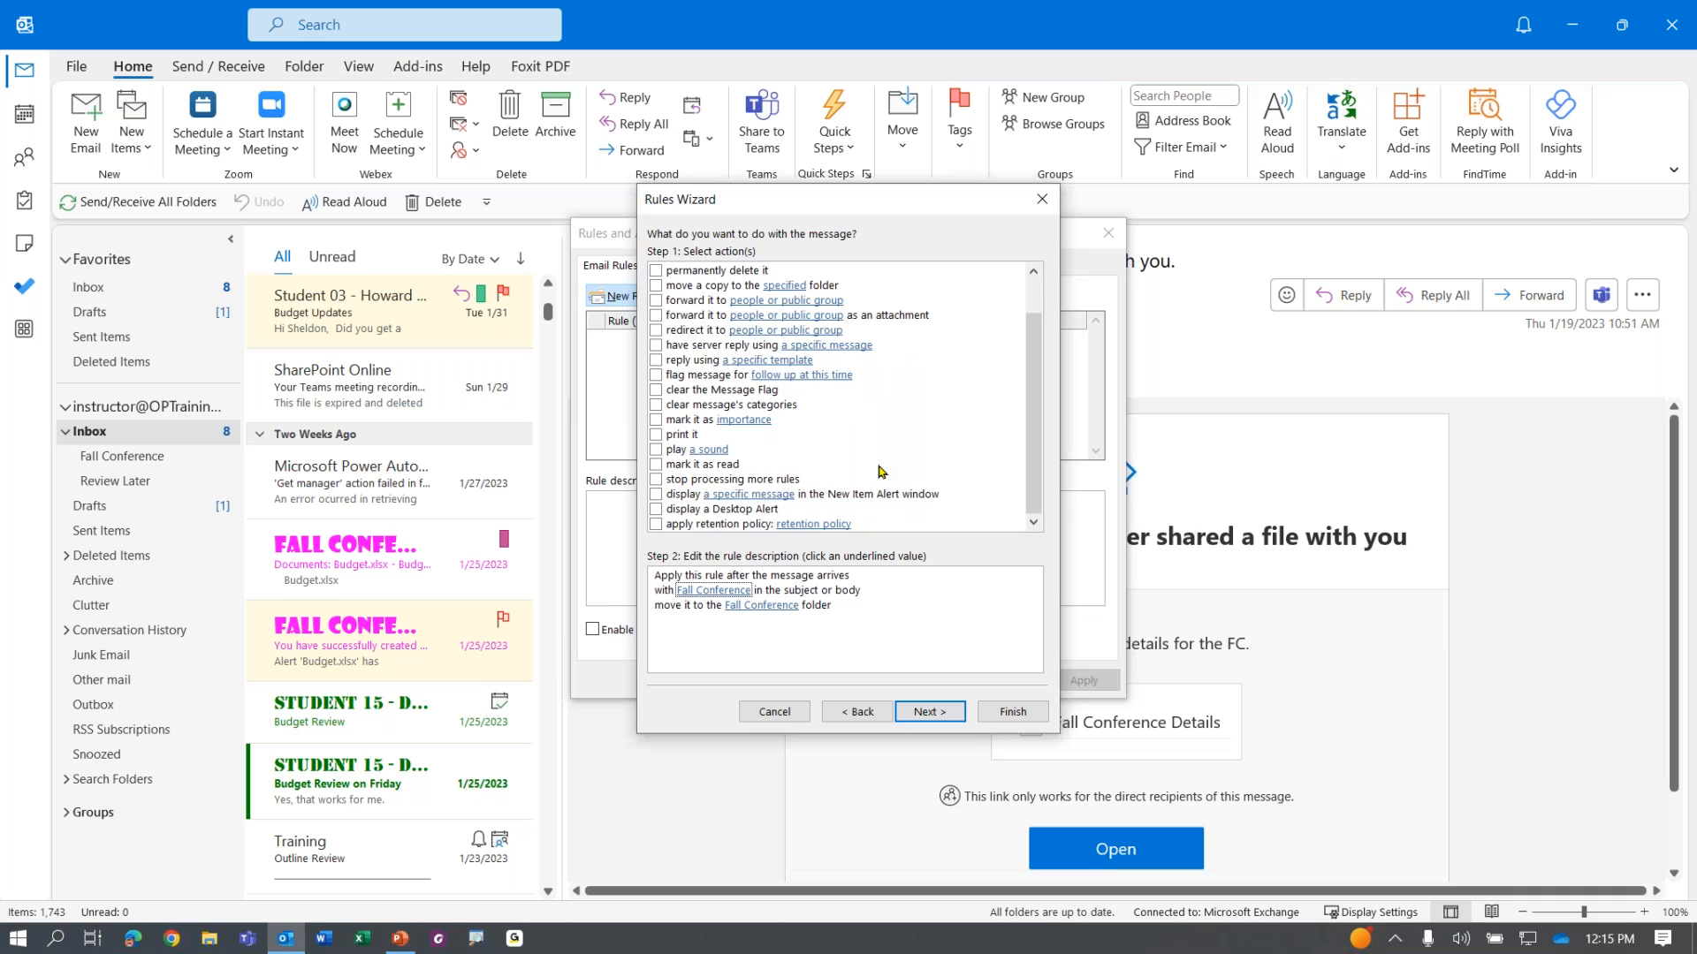
scroll(881, 471, "up", 1)
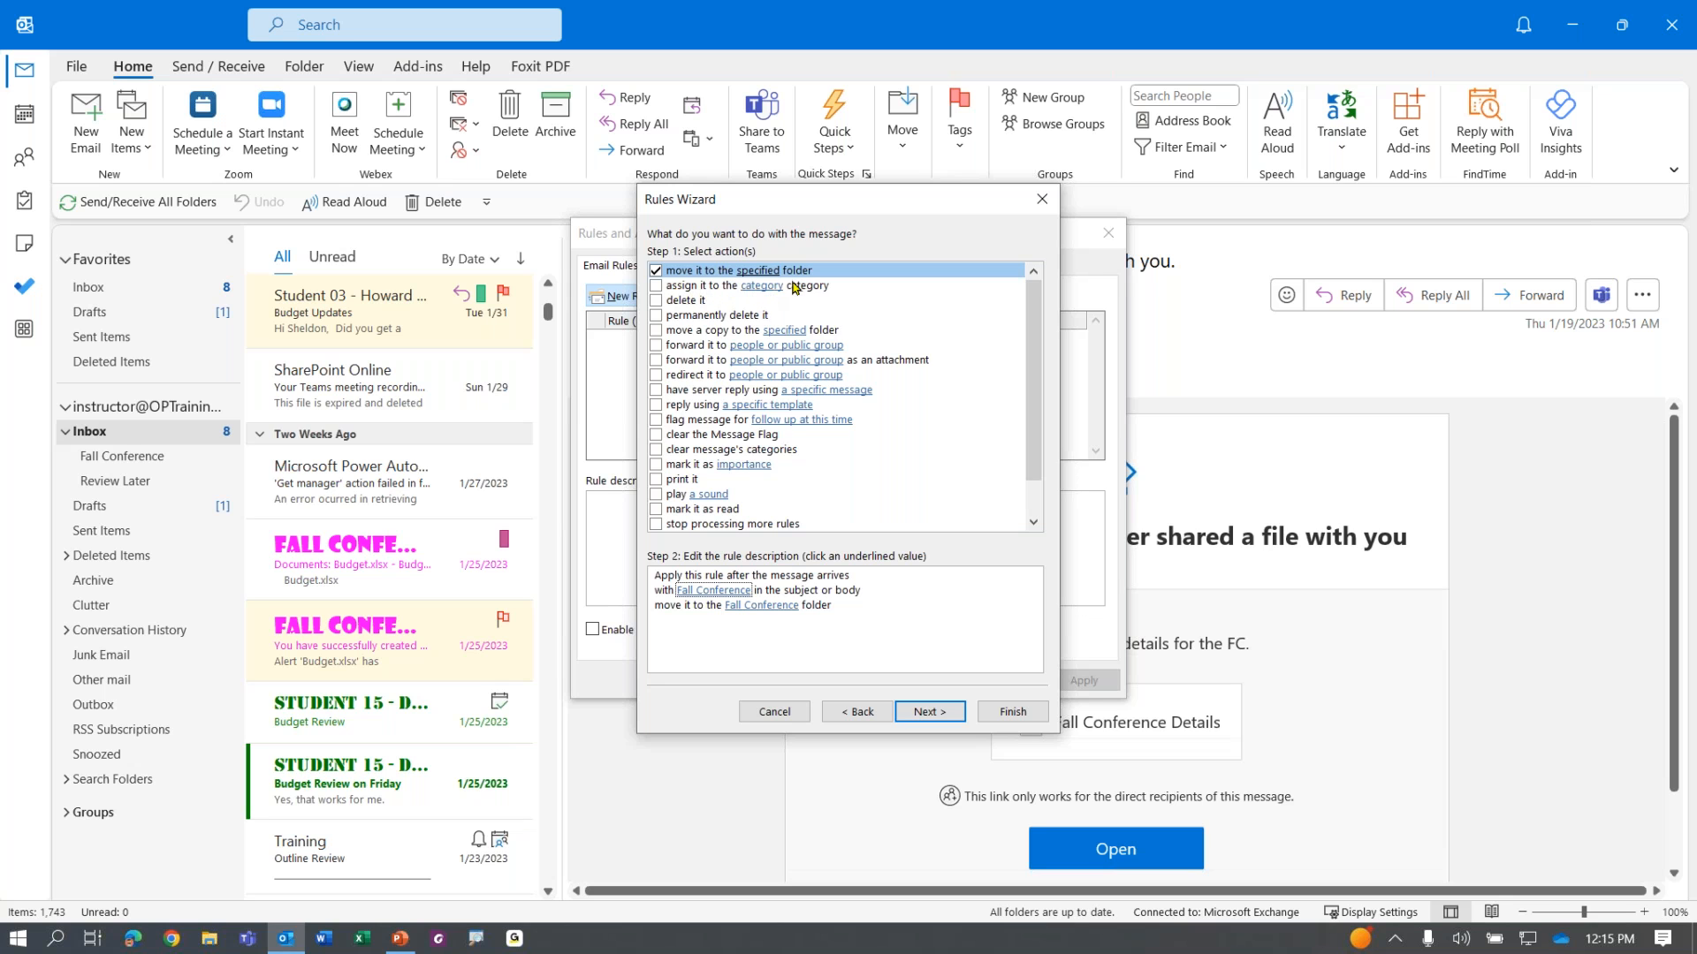
left_click(655, 288)
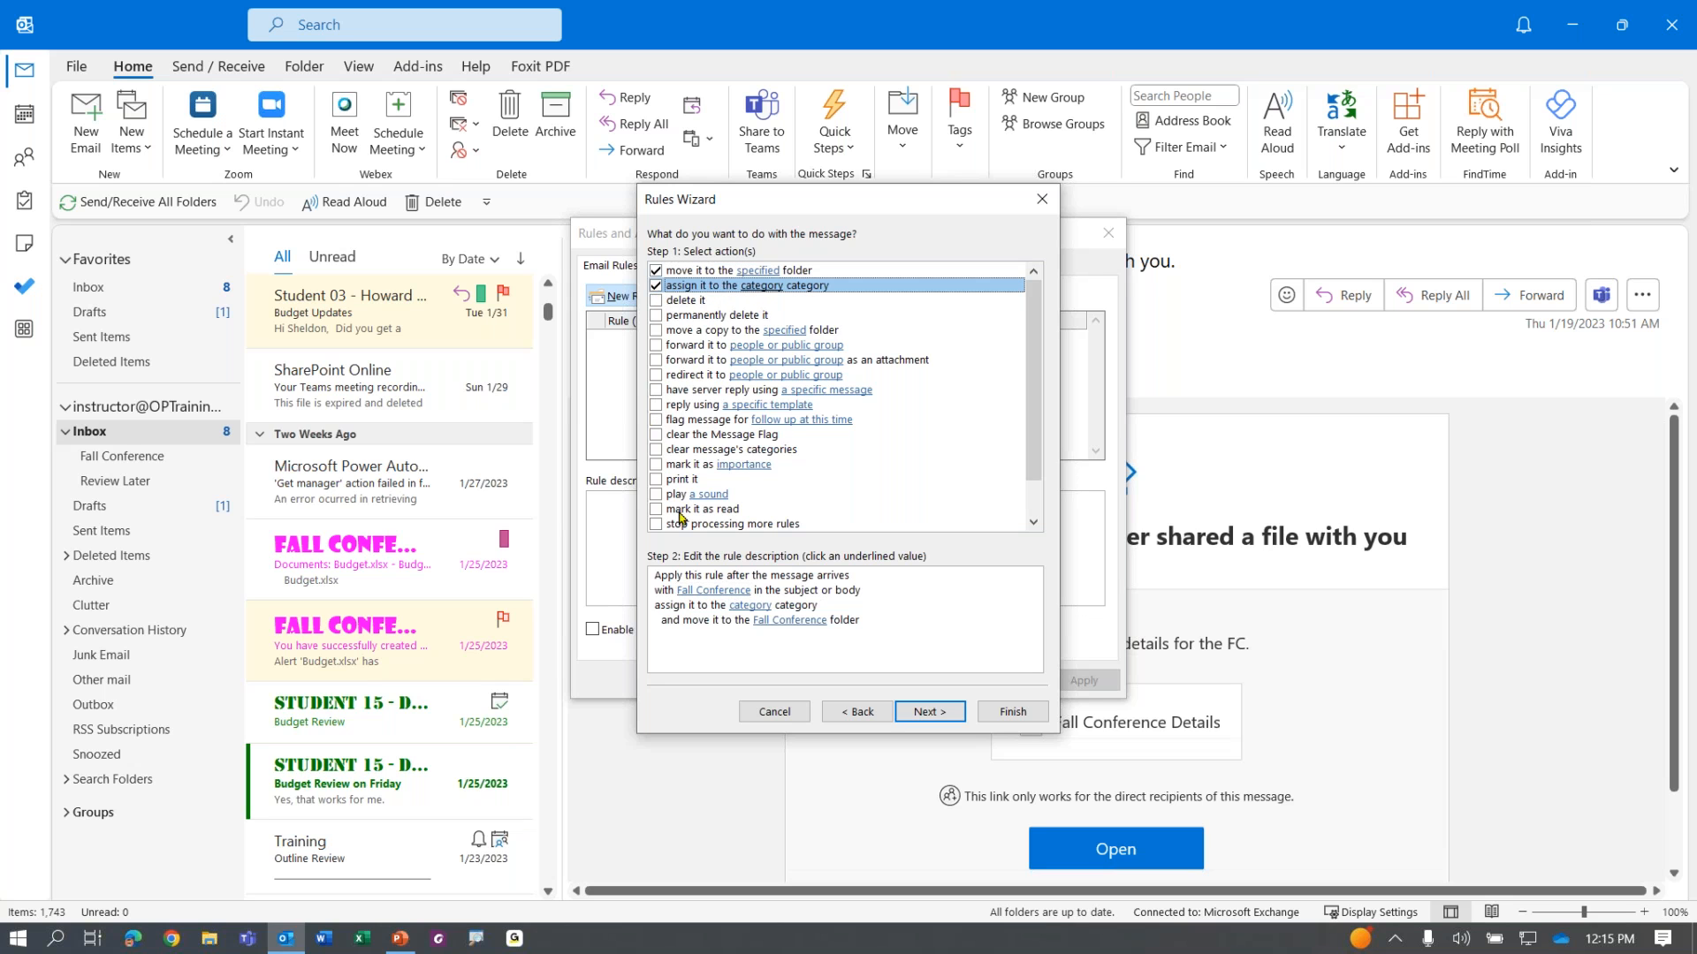
left_click(750, 606)
left_click(750, 608)
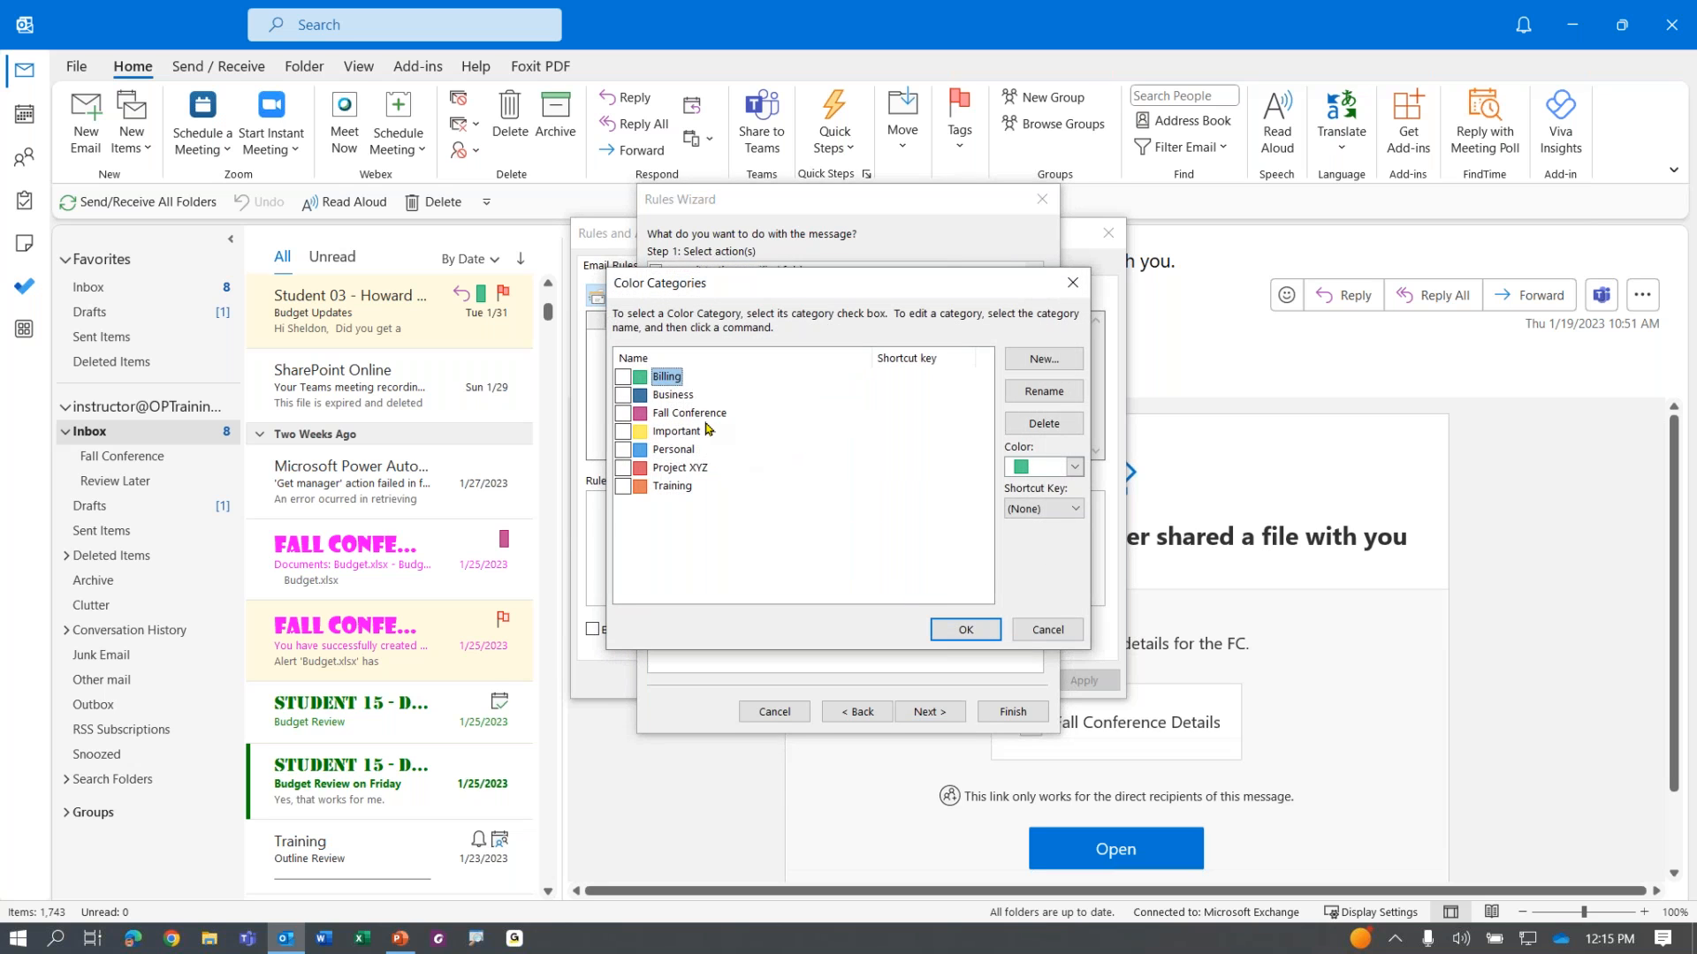
left_click(705, 420)
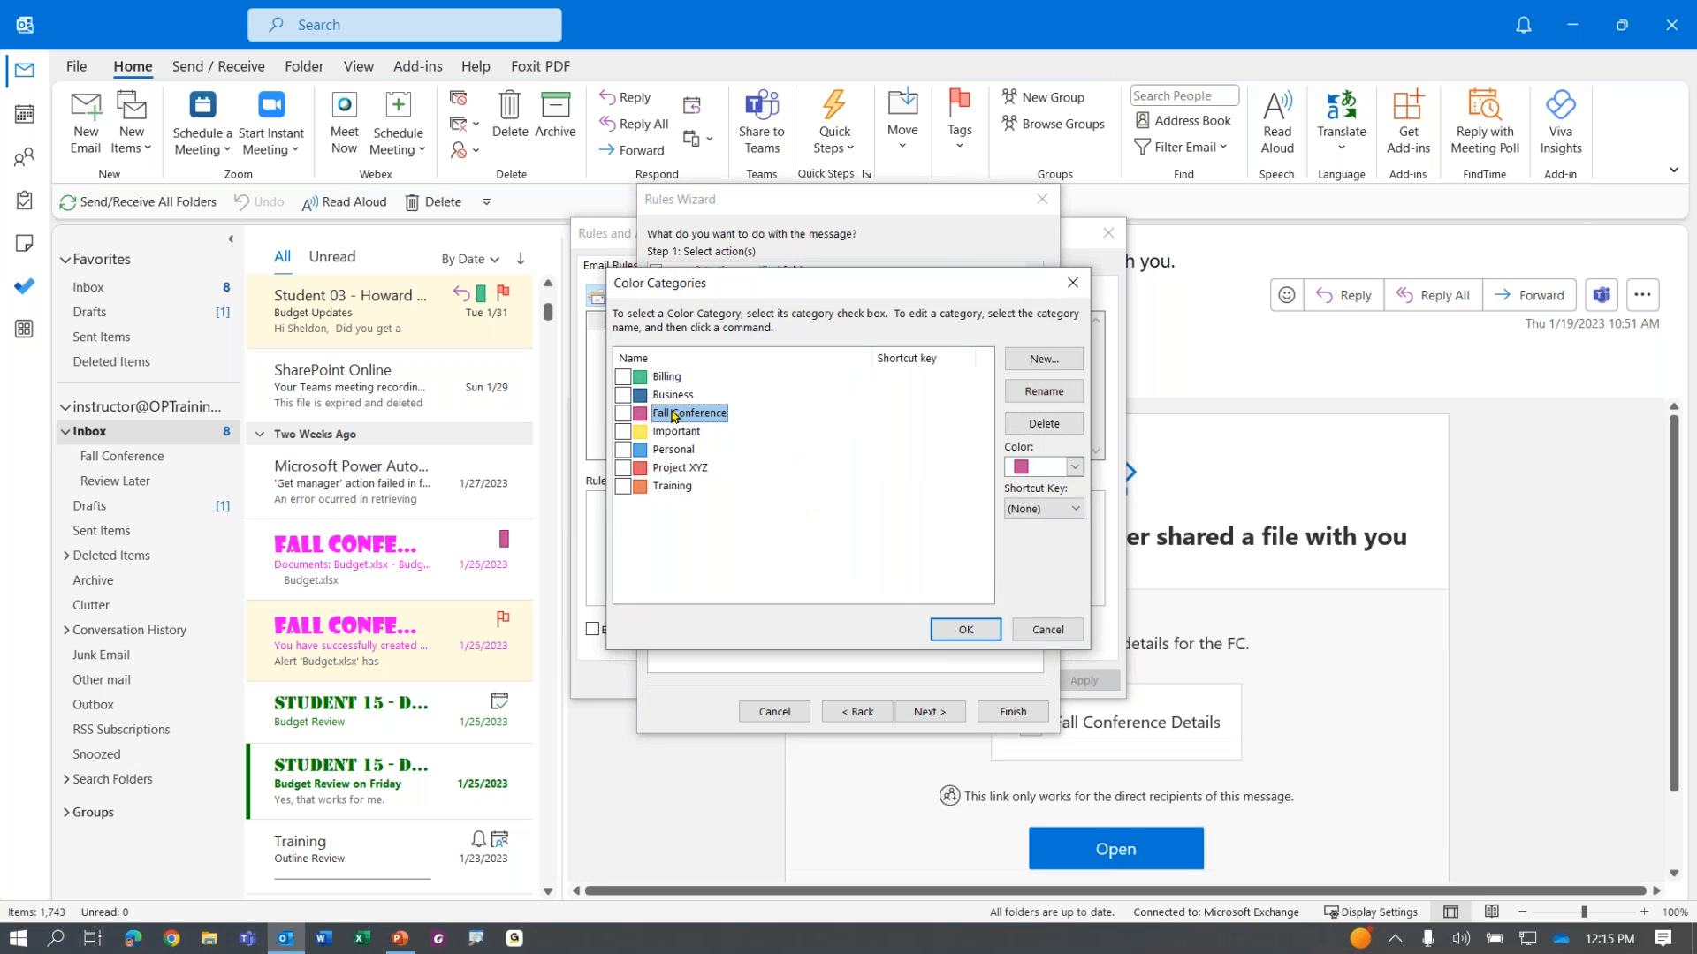
left_click(623, 414)
left_click(966, 630)
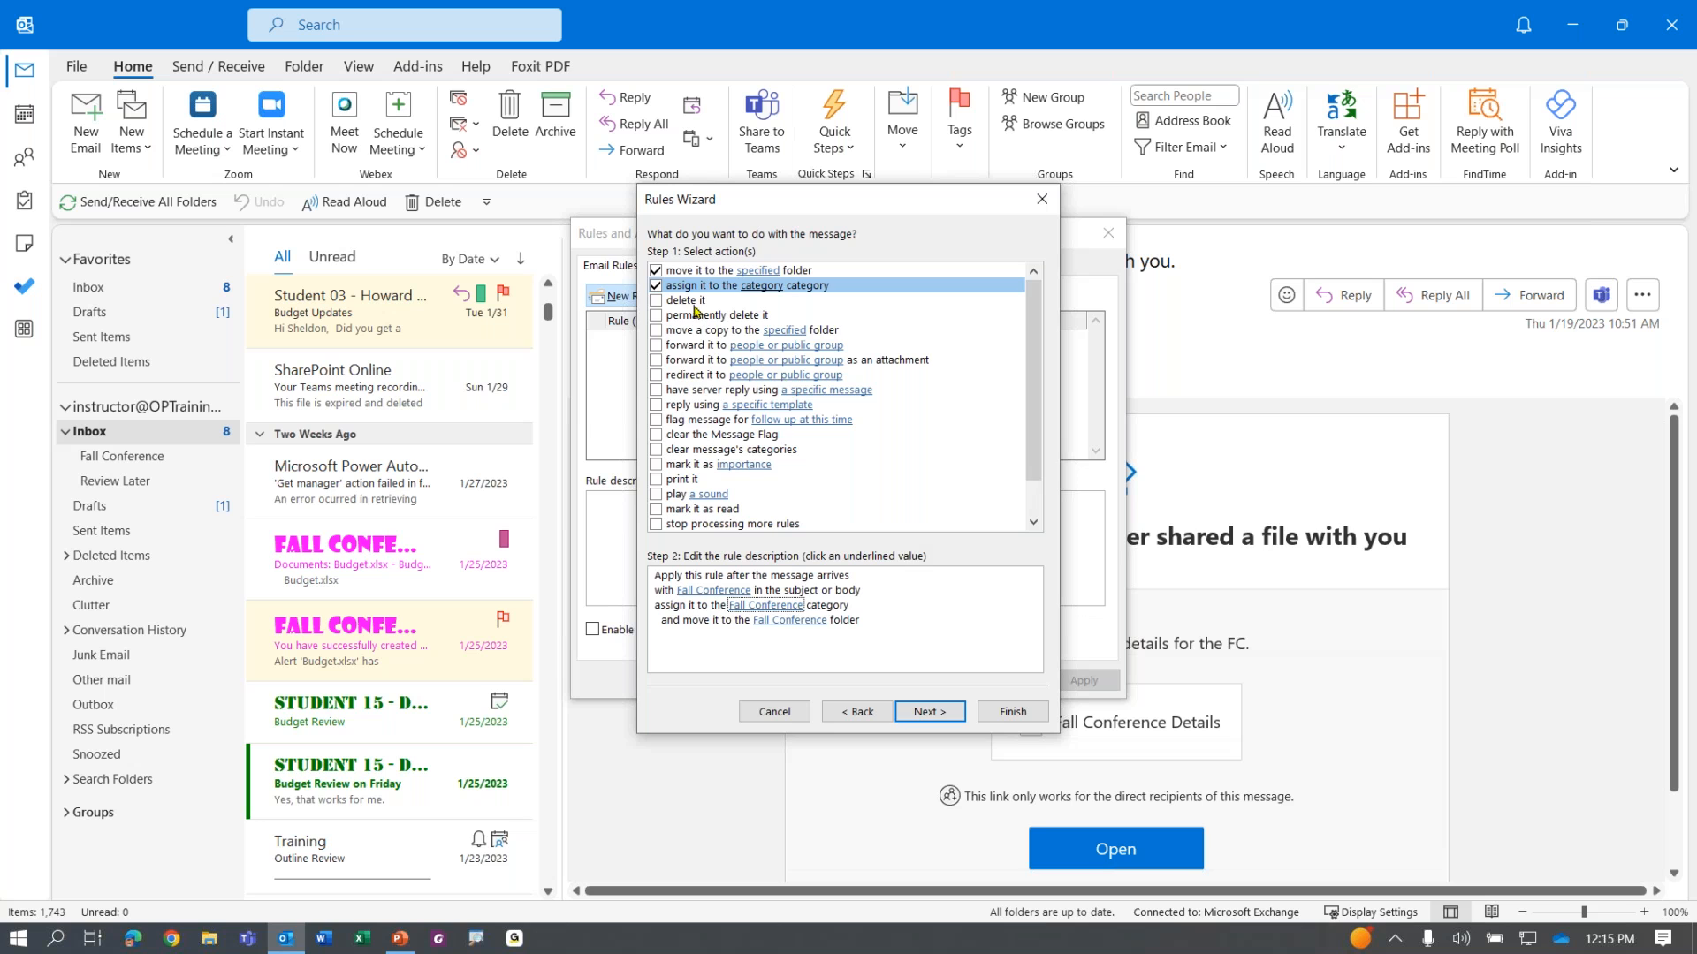
scroll(701, 425, "down", 1)
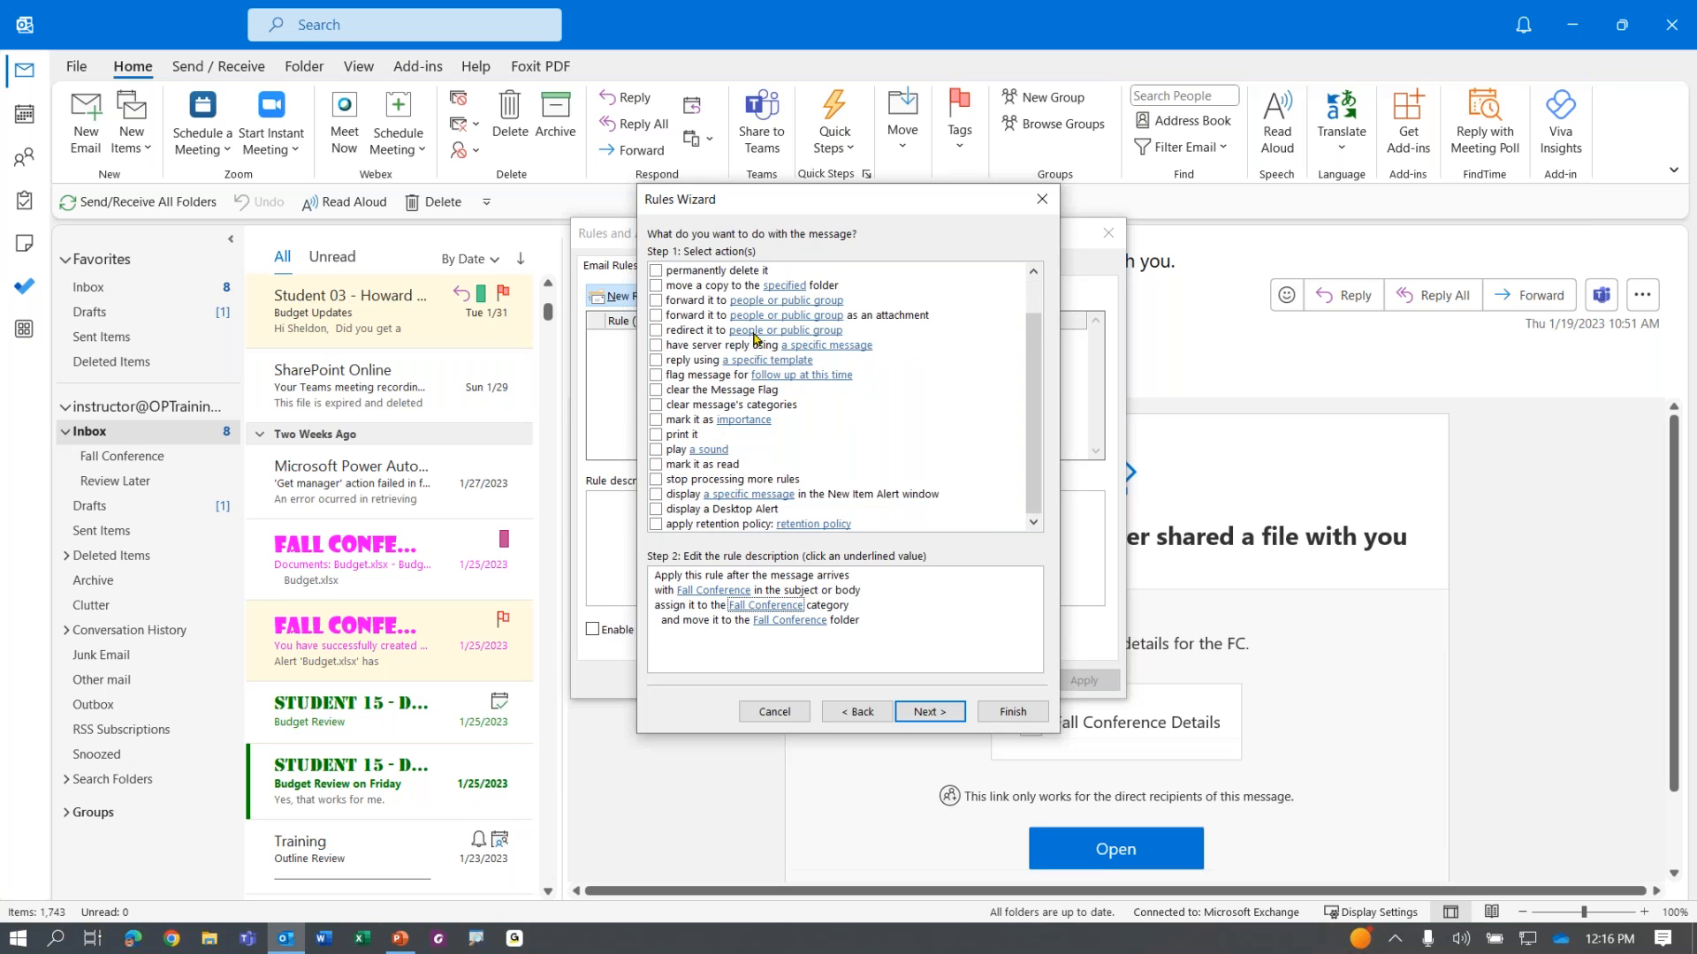
scroll(755, 339, "up", 1)
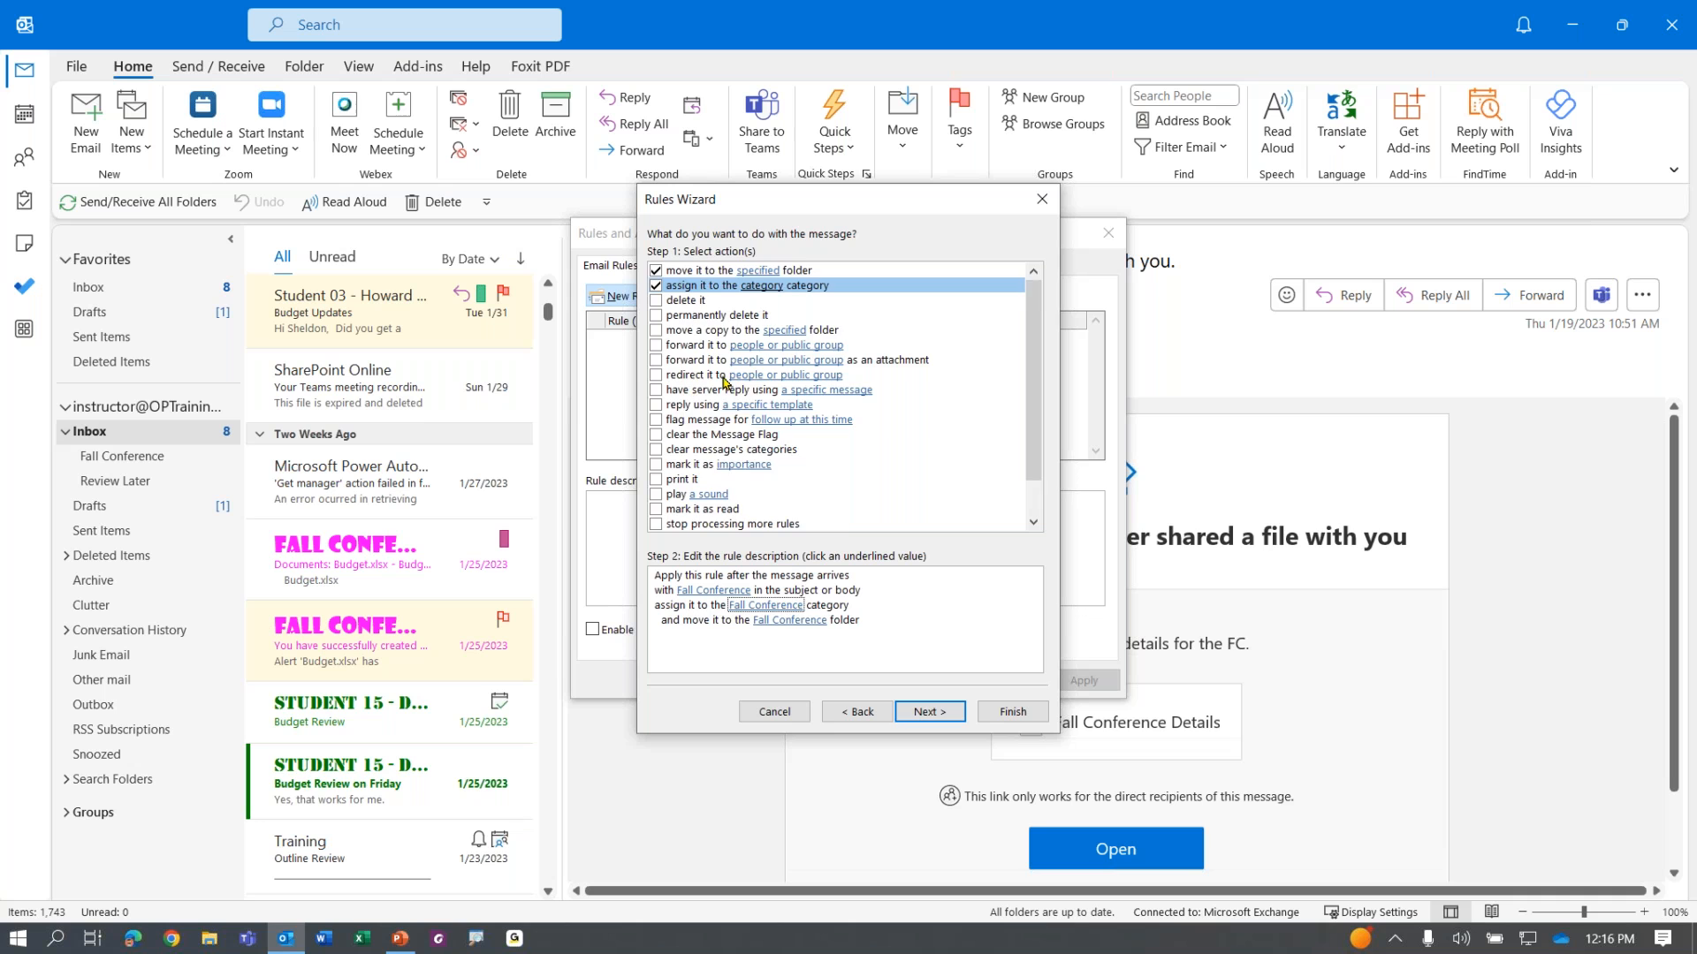
Step: Add the action that displays the message "A new Fall Conference email has been filed." in the New Item Alert window
scroll(722, 381, "down", 1)
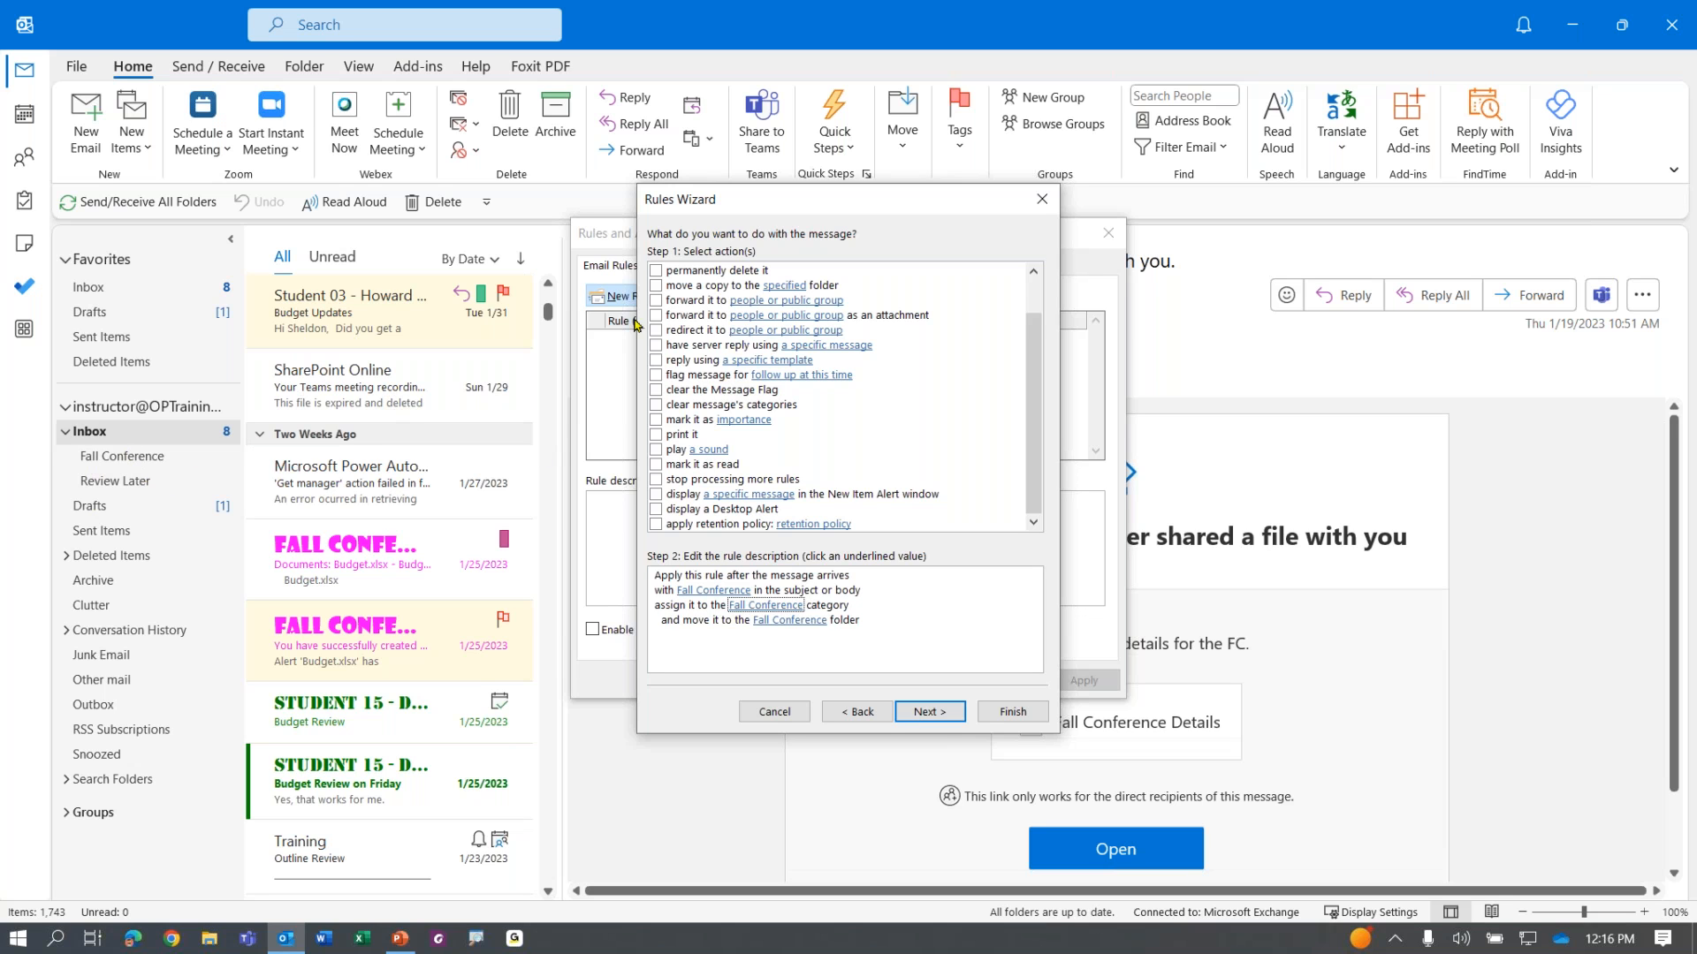
left_click(656, 495)
left_click(667, 608)
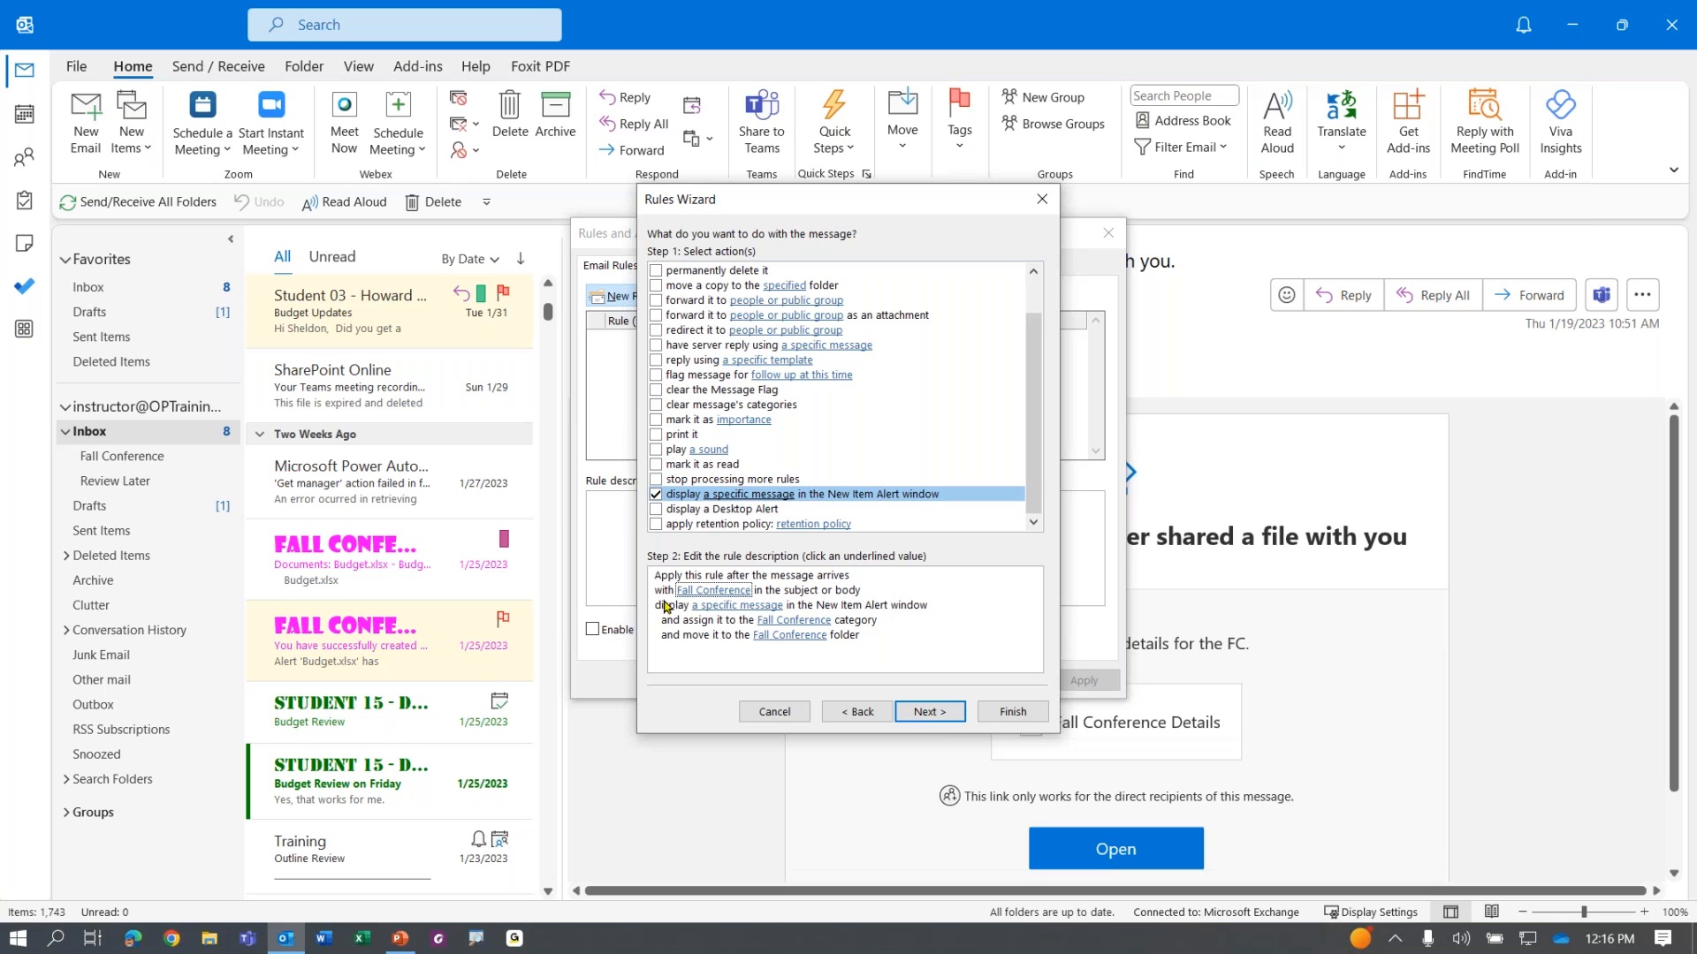
left_click(707, 608)
left_click(724, 608)
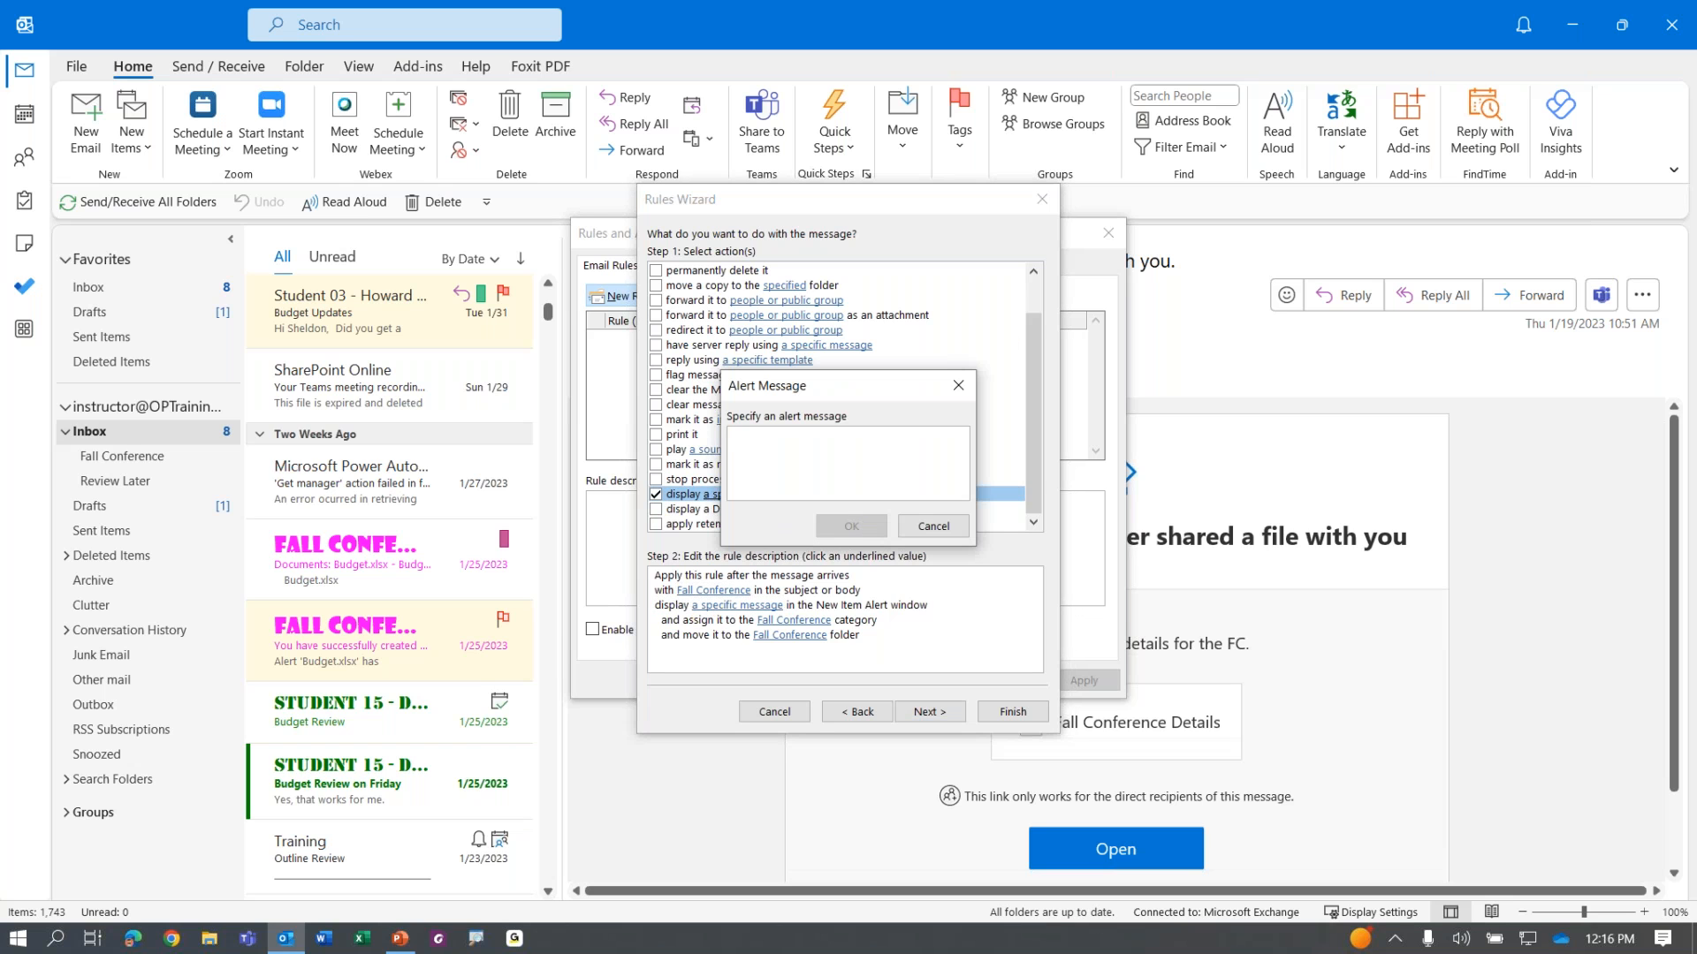
type("A")
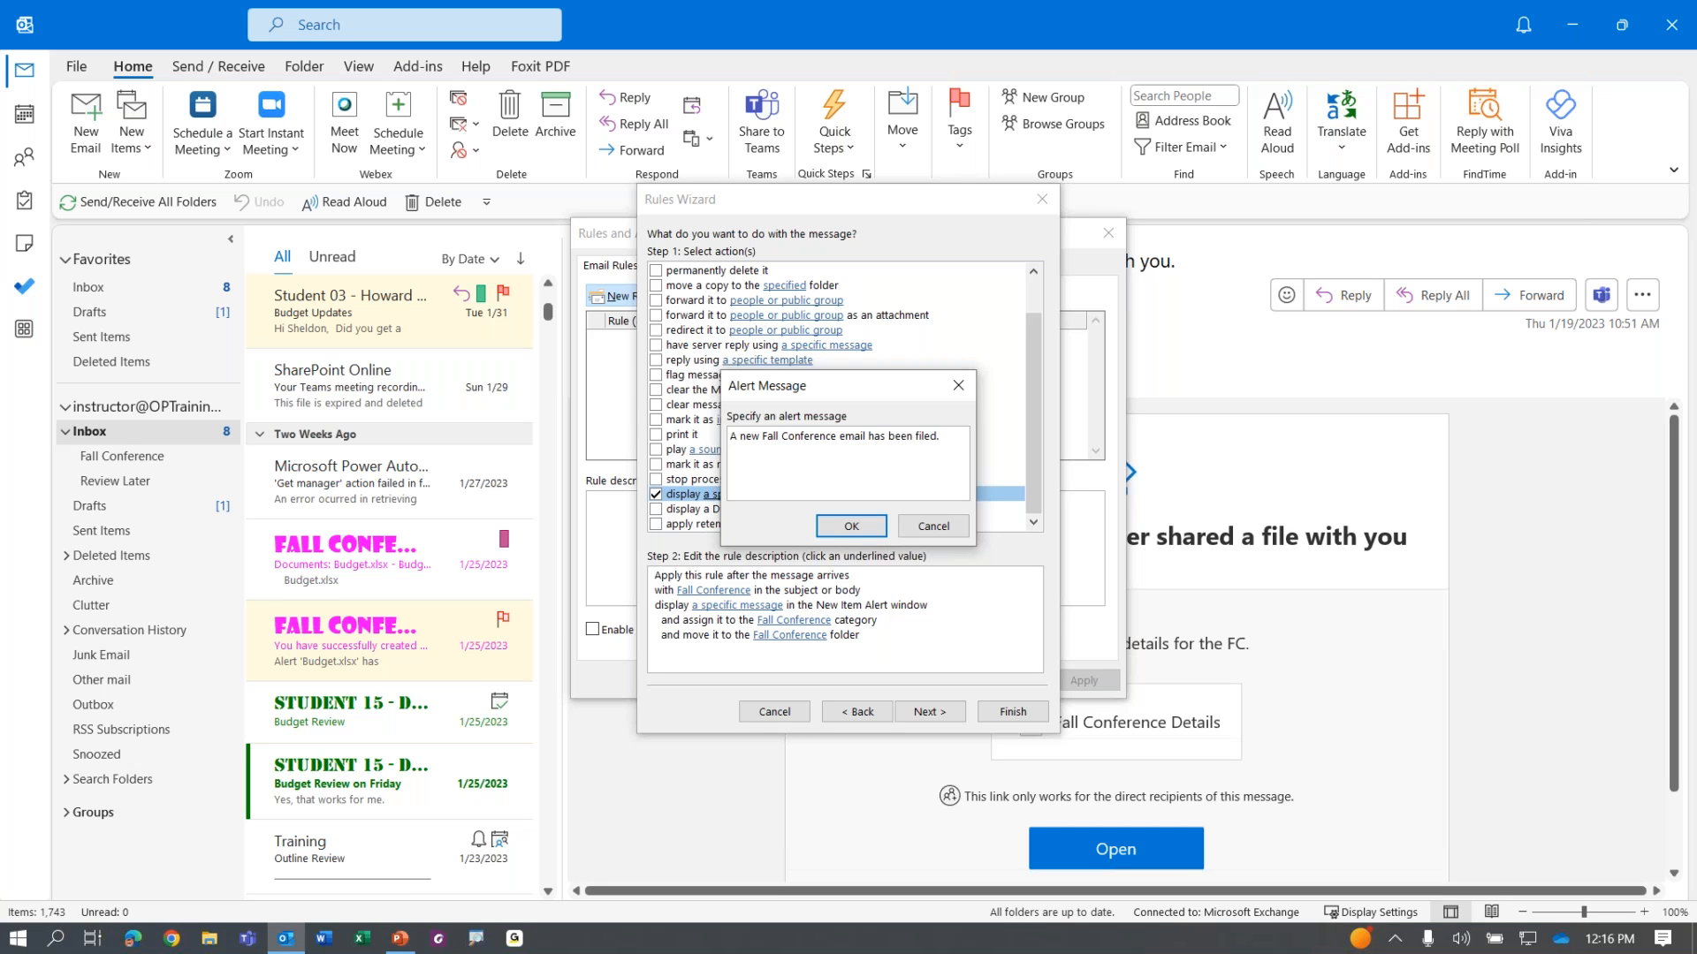
left_click(851, 526)
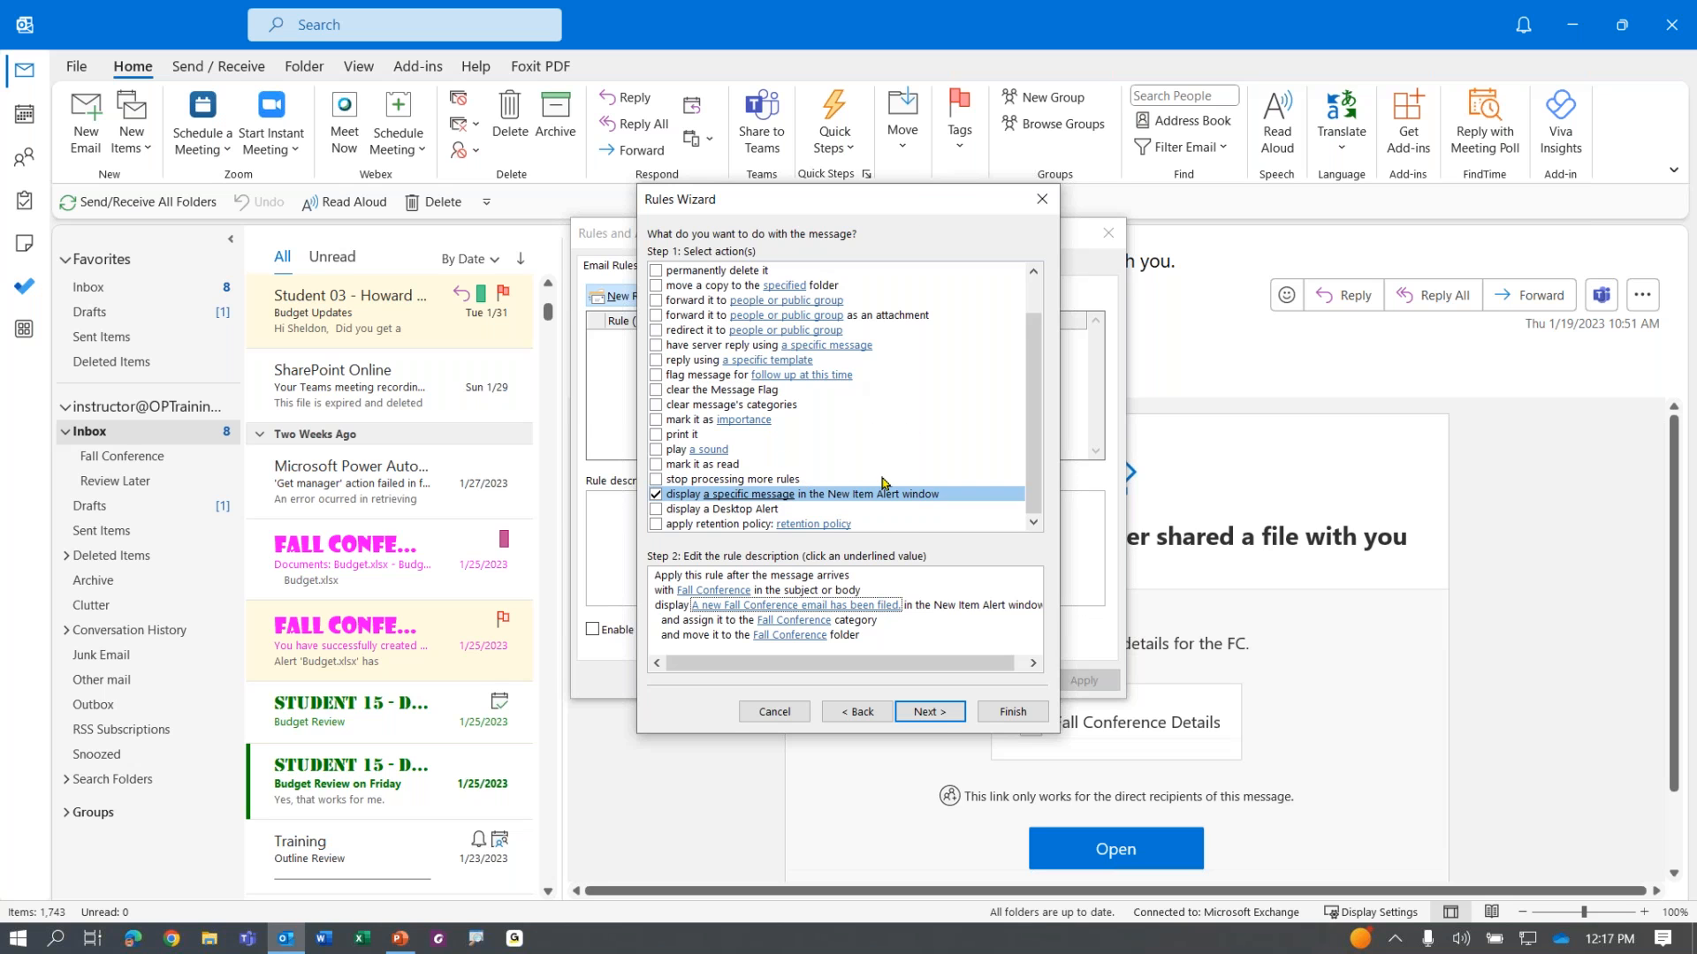
Step: Continue to the rule's exceptions, review the available ones, and proceed to the final setup without adding any
left_click(939, 716)
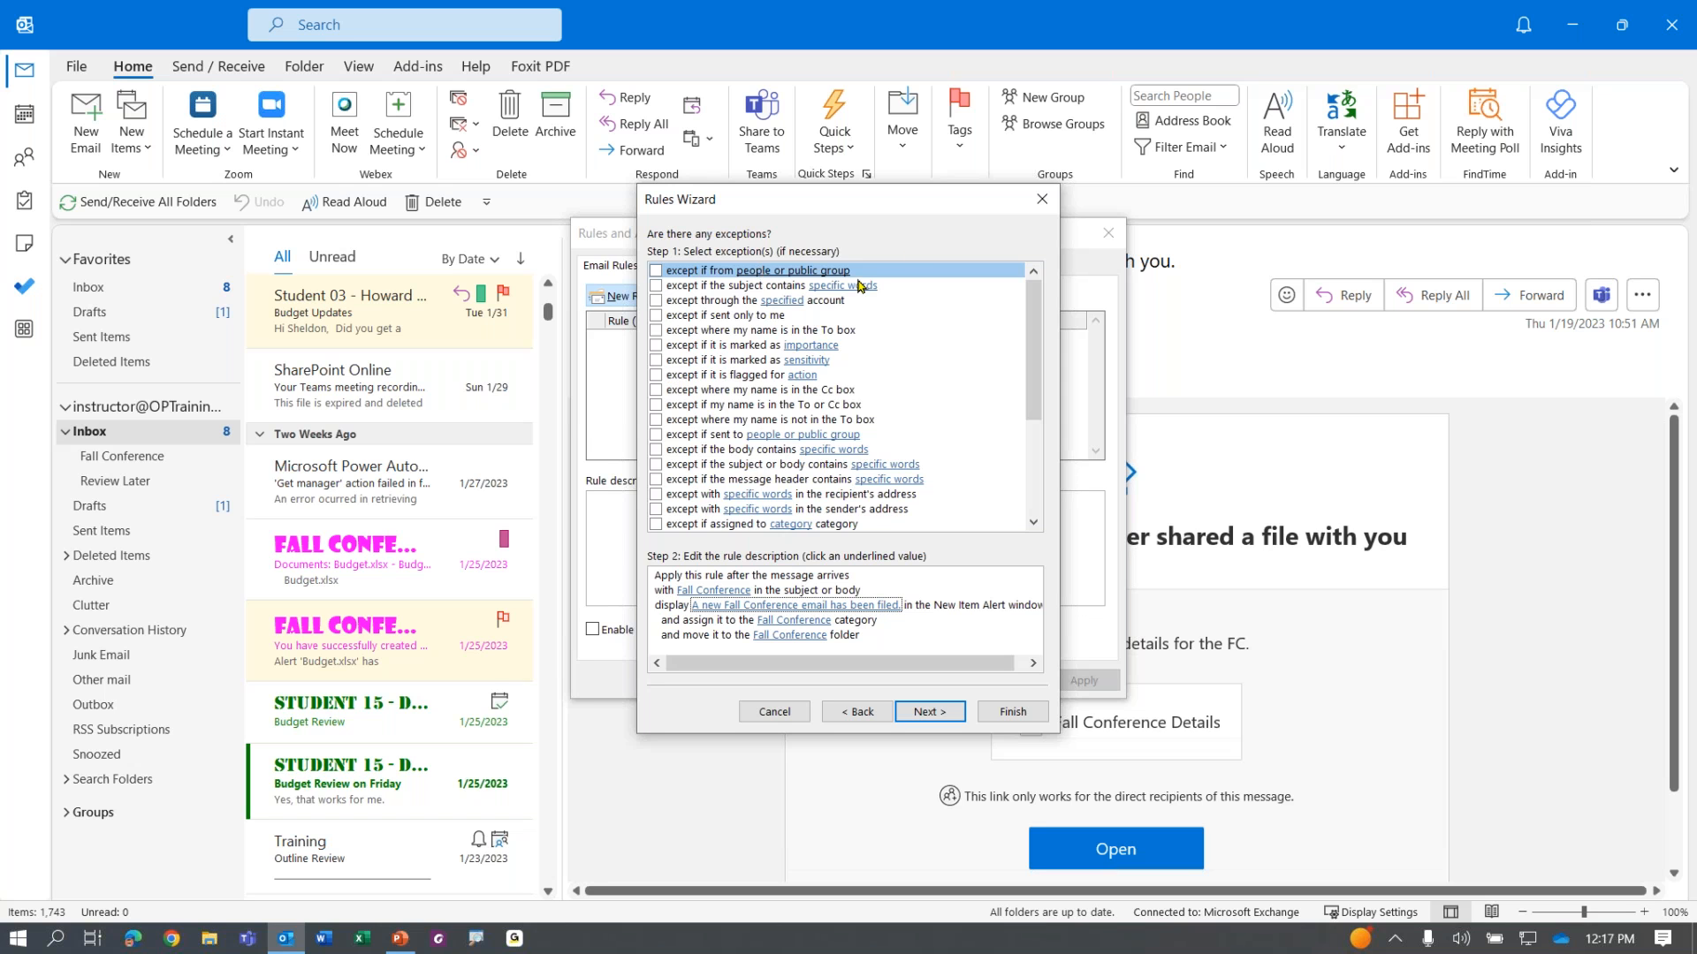
scroll(856, 300, "down", 4)
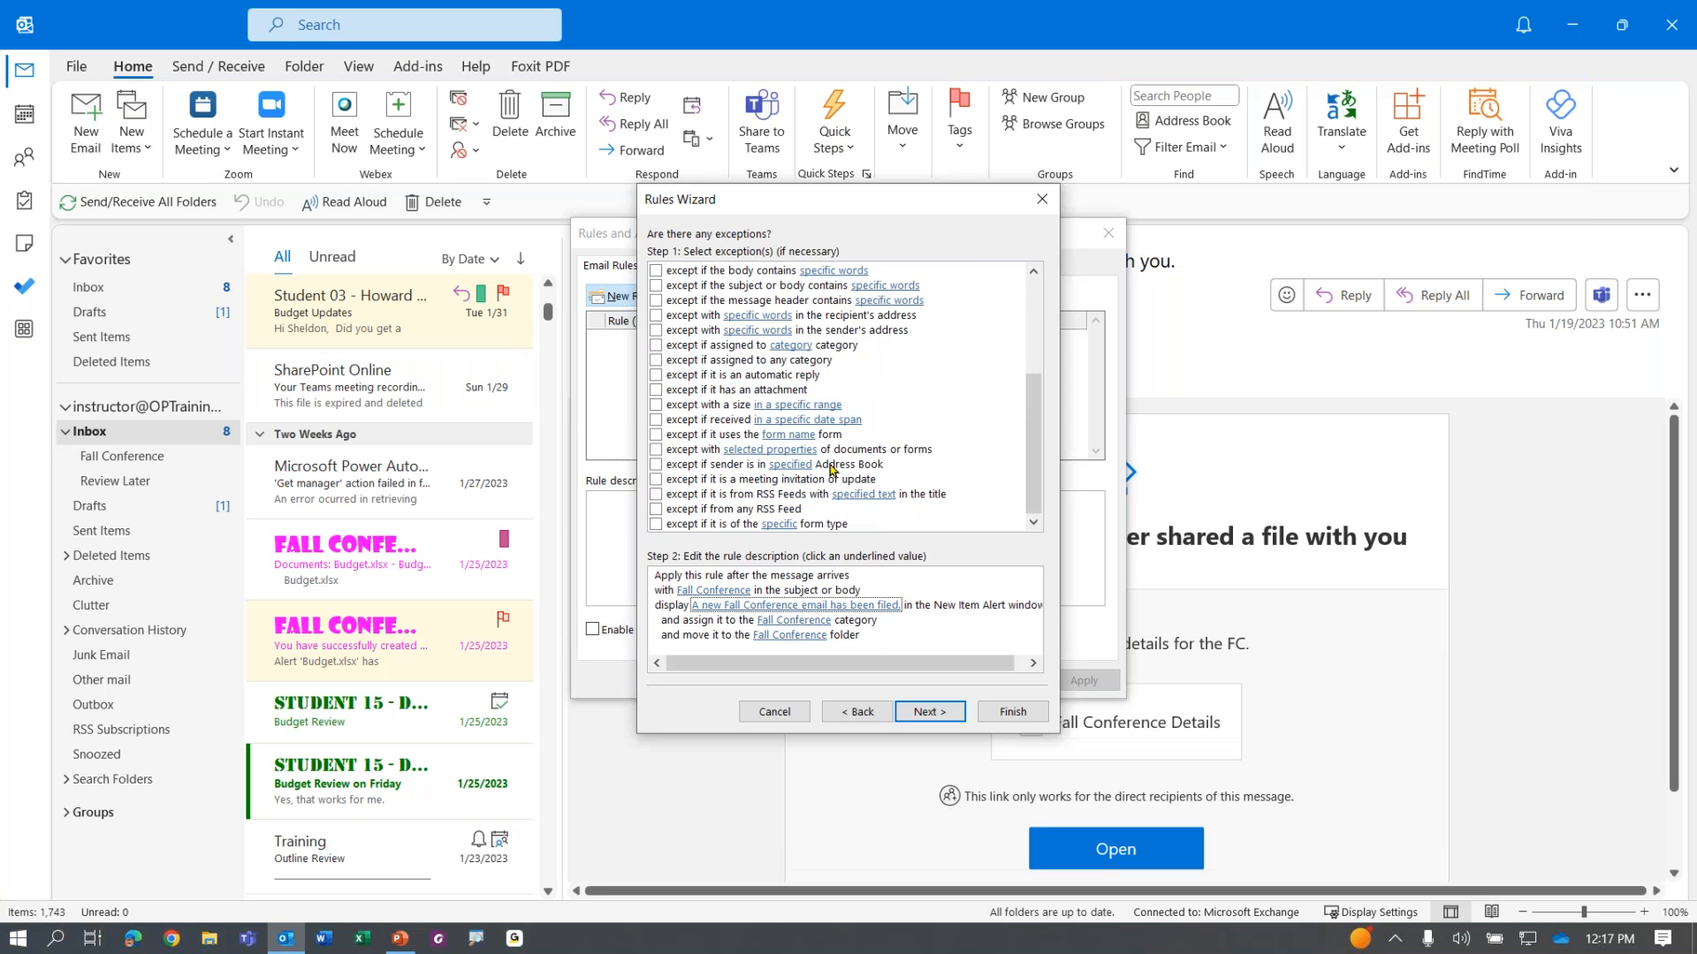
scroll(831, 470, "up", 4)
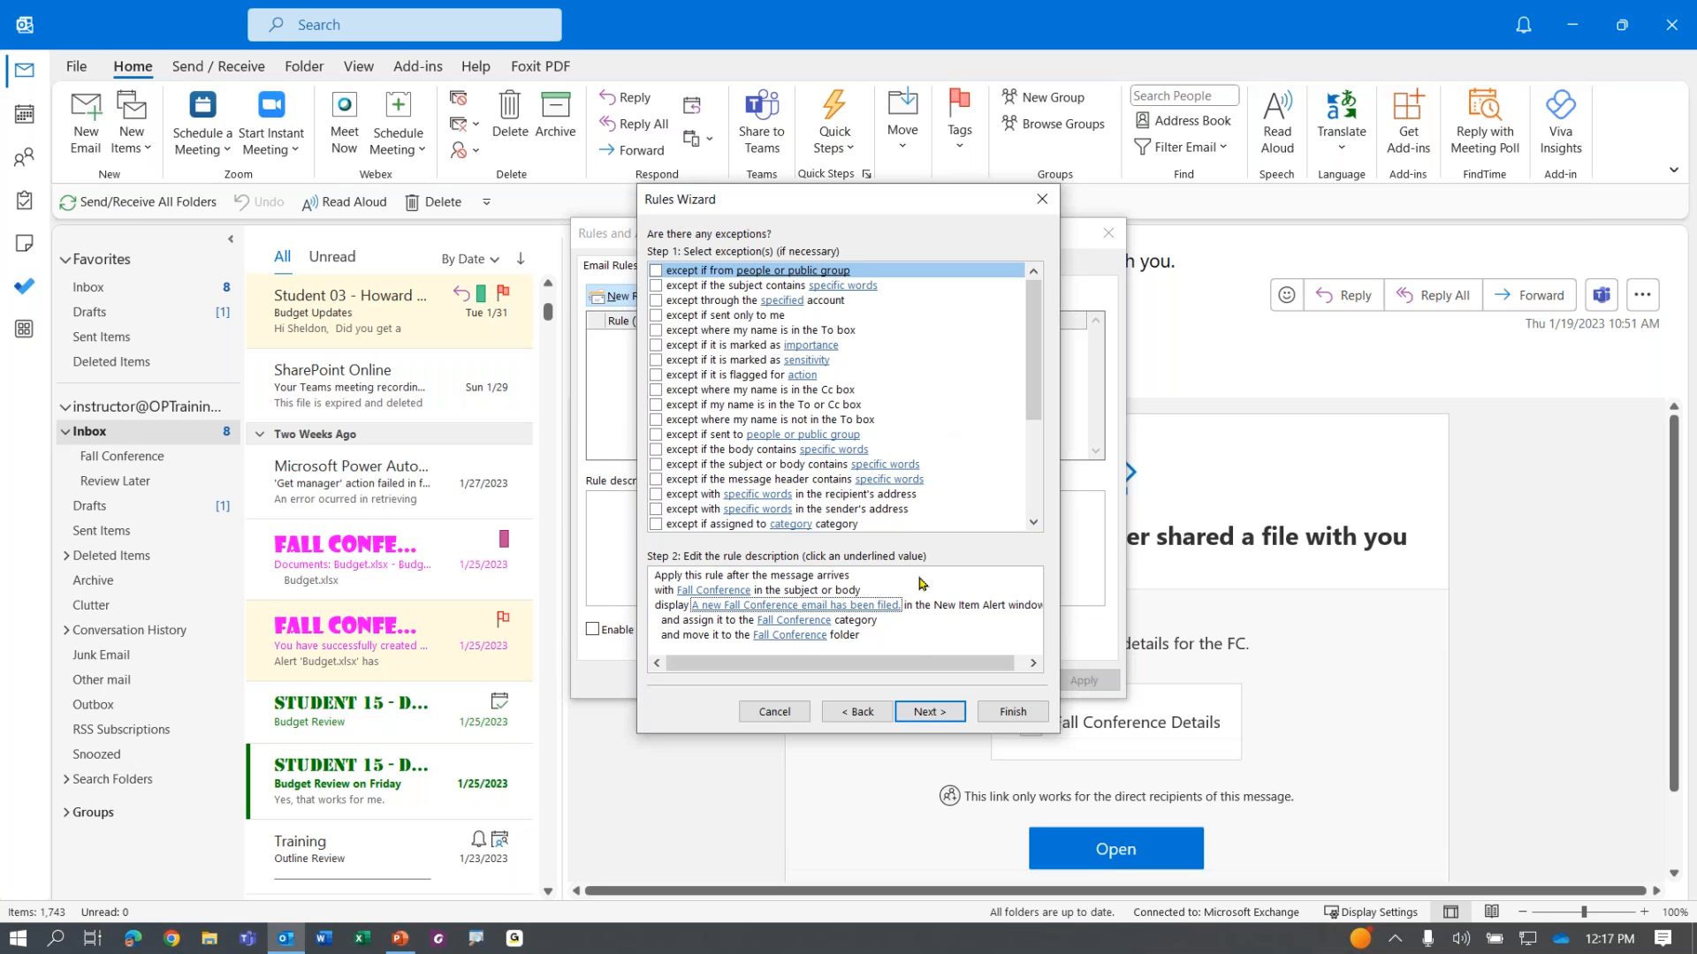
left_click(927, 711)
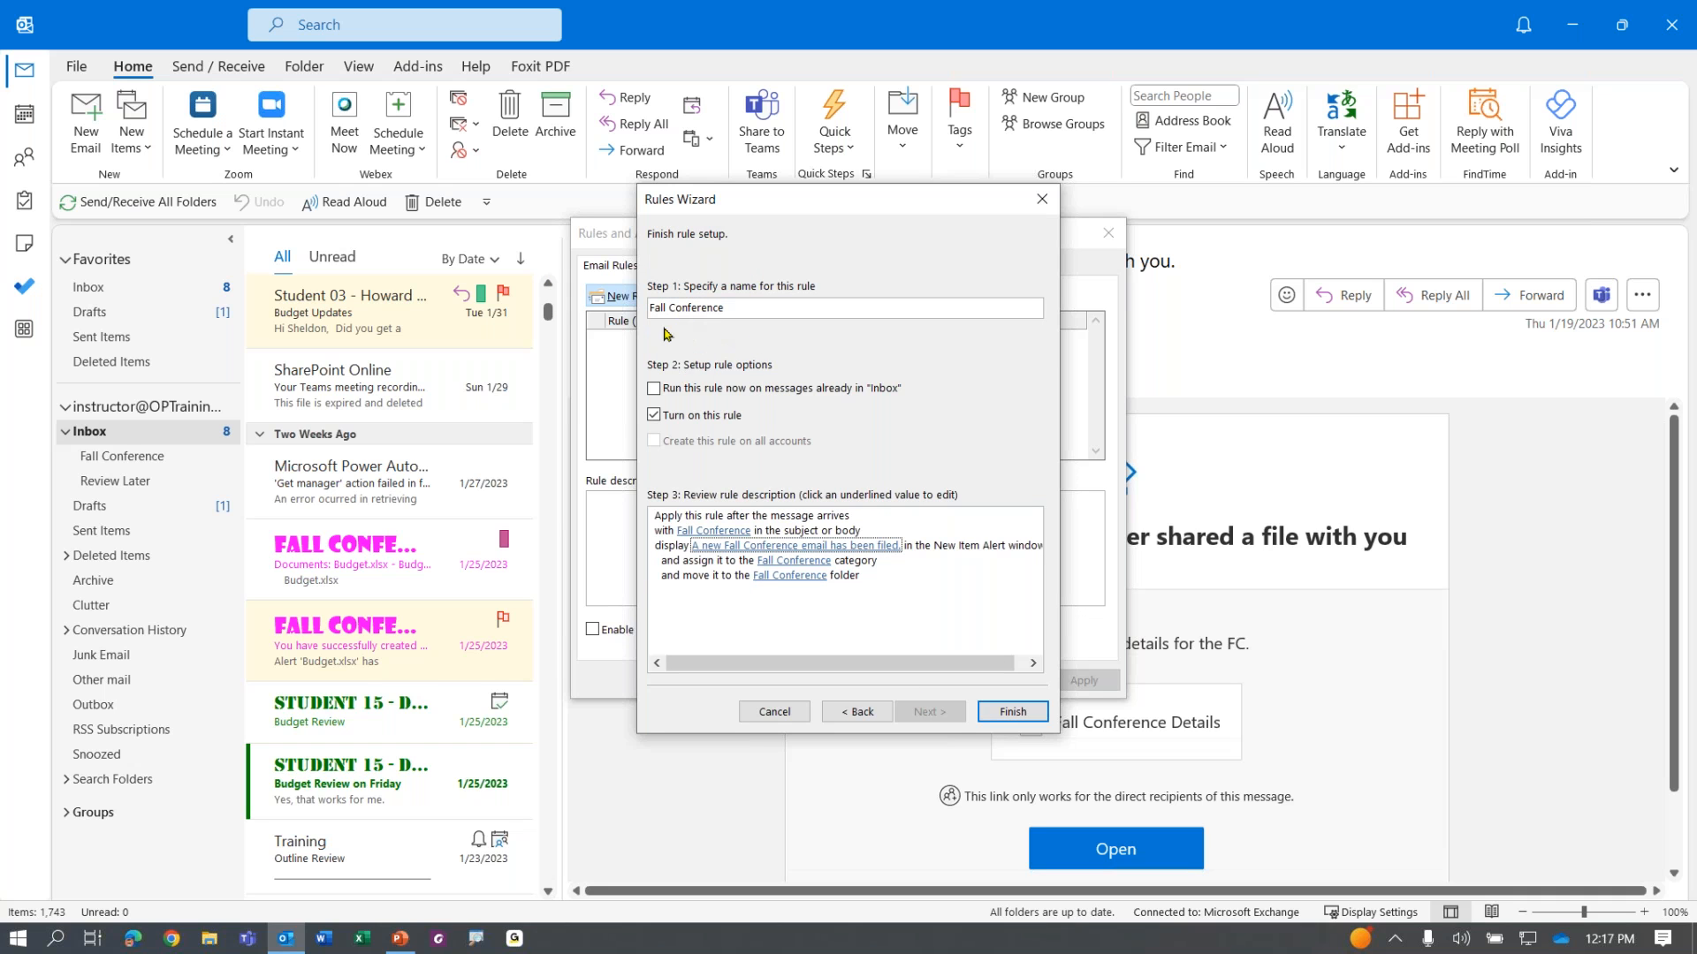
Step: Finish the Fall Conference rule, turned on and run now on messages already in the Inbox, and apply the rules
left_click(709, 638)
key("ctrl")
left_click(655, 391)
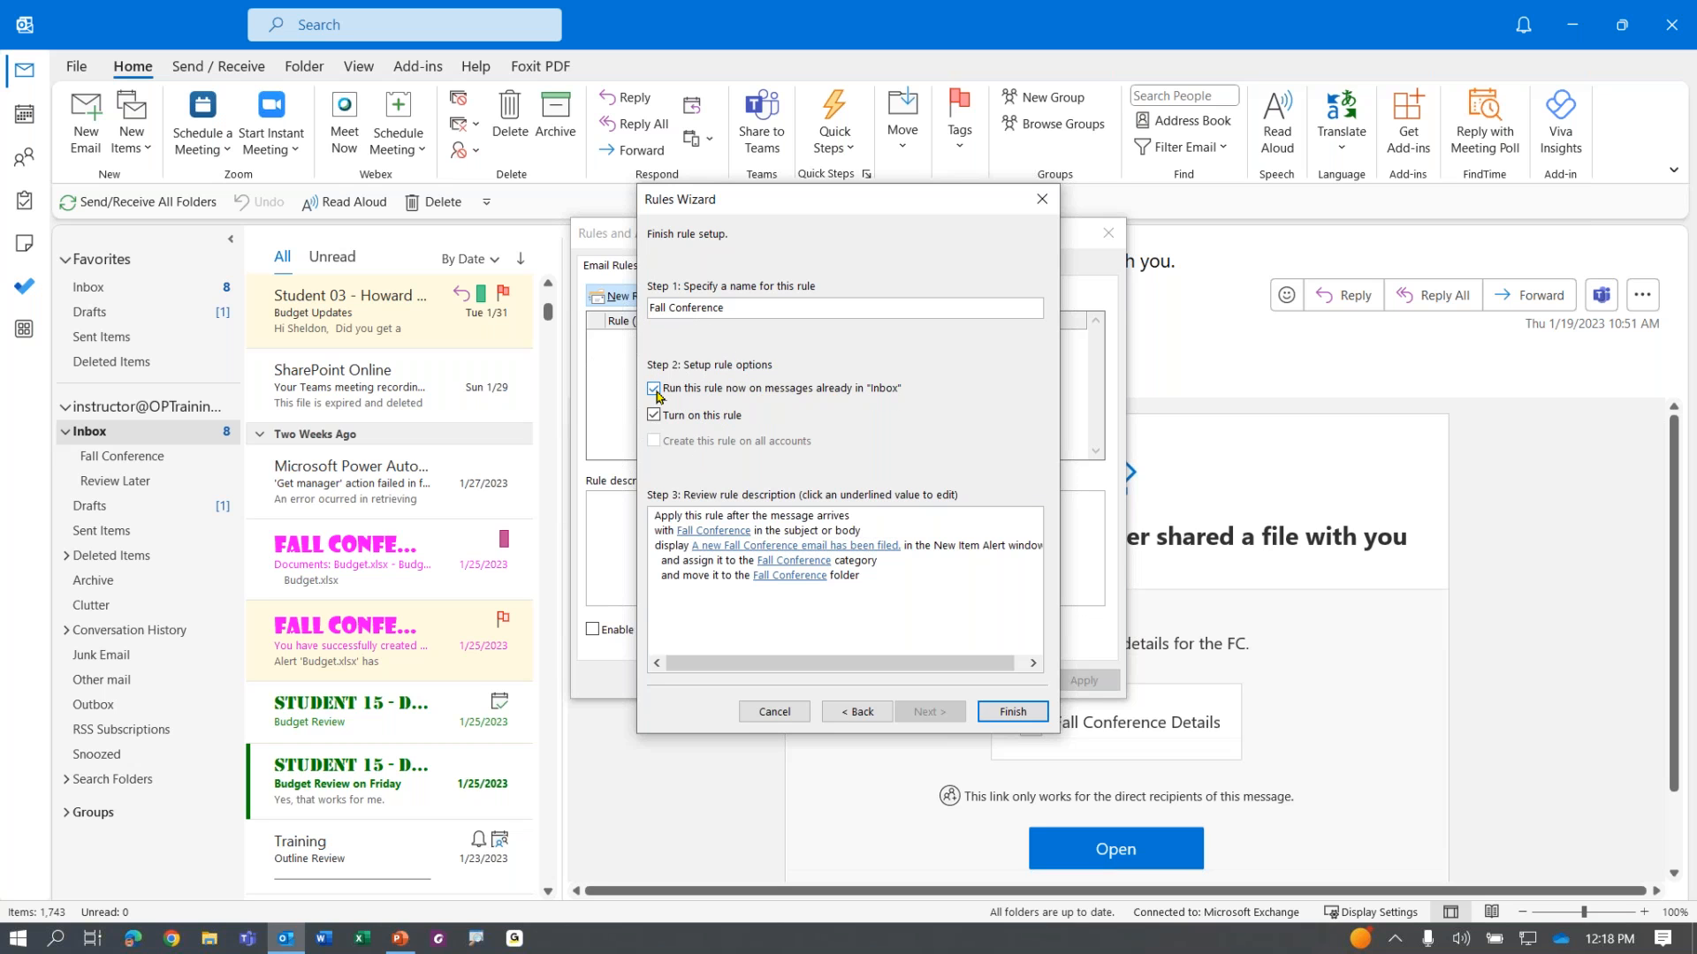
left_click(1010, 712)
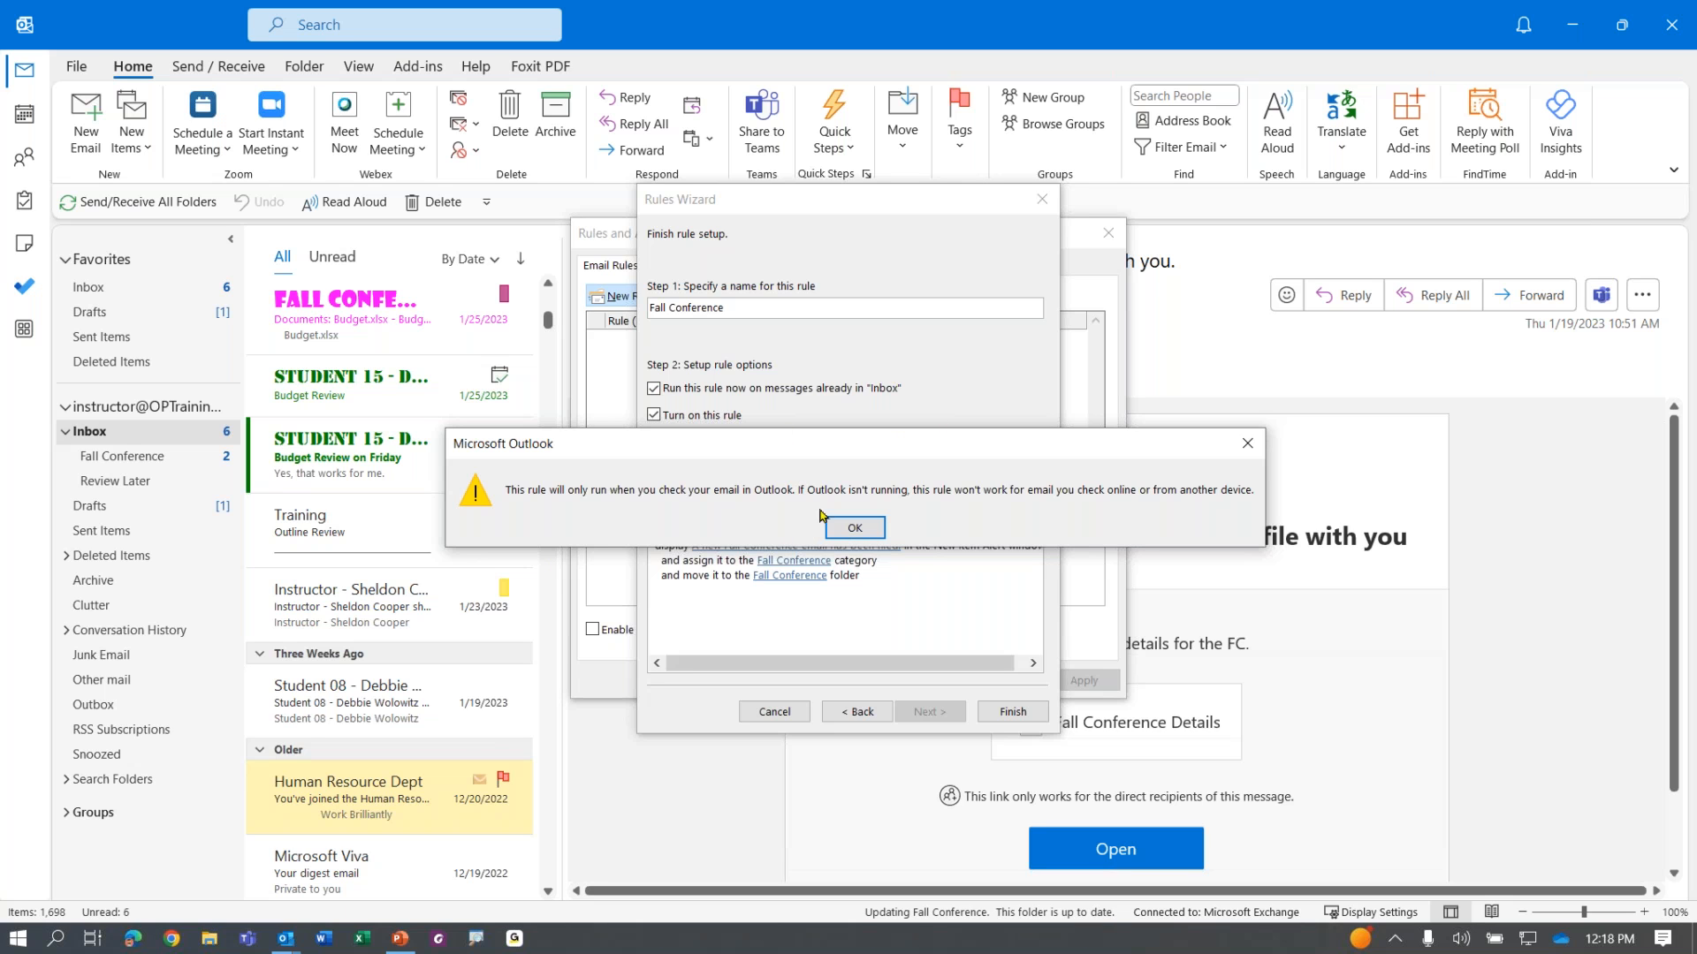
left_click(855, 529)
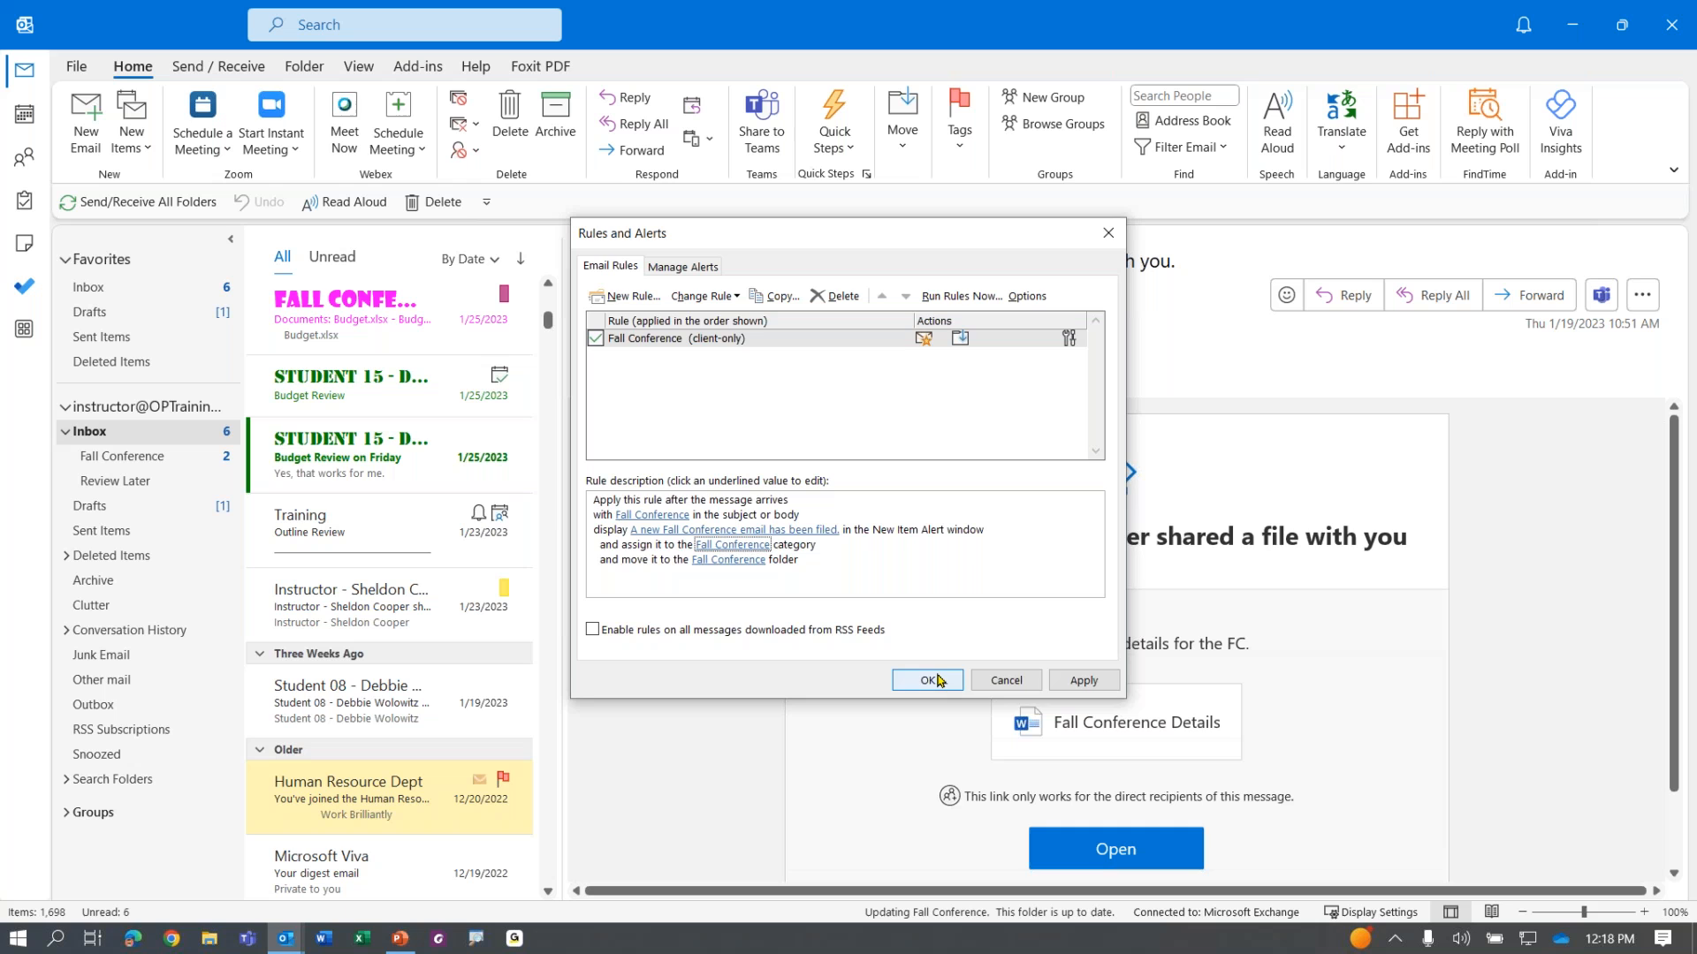
left_click(1083, 684)
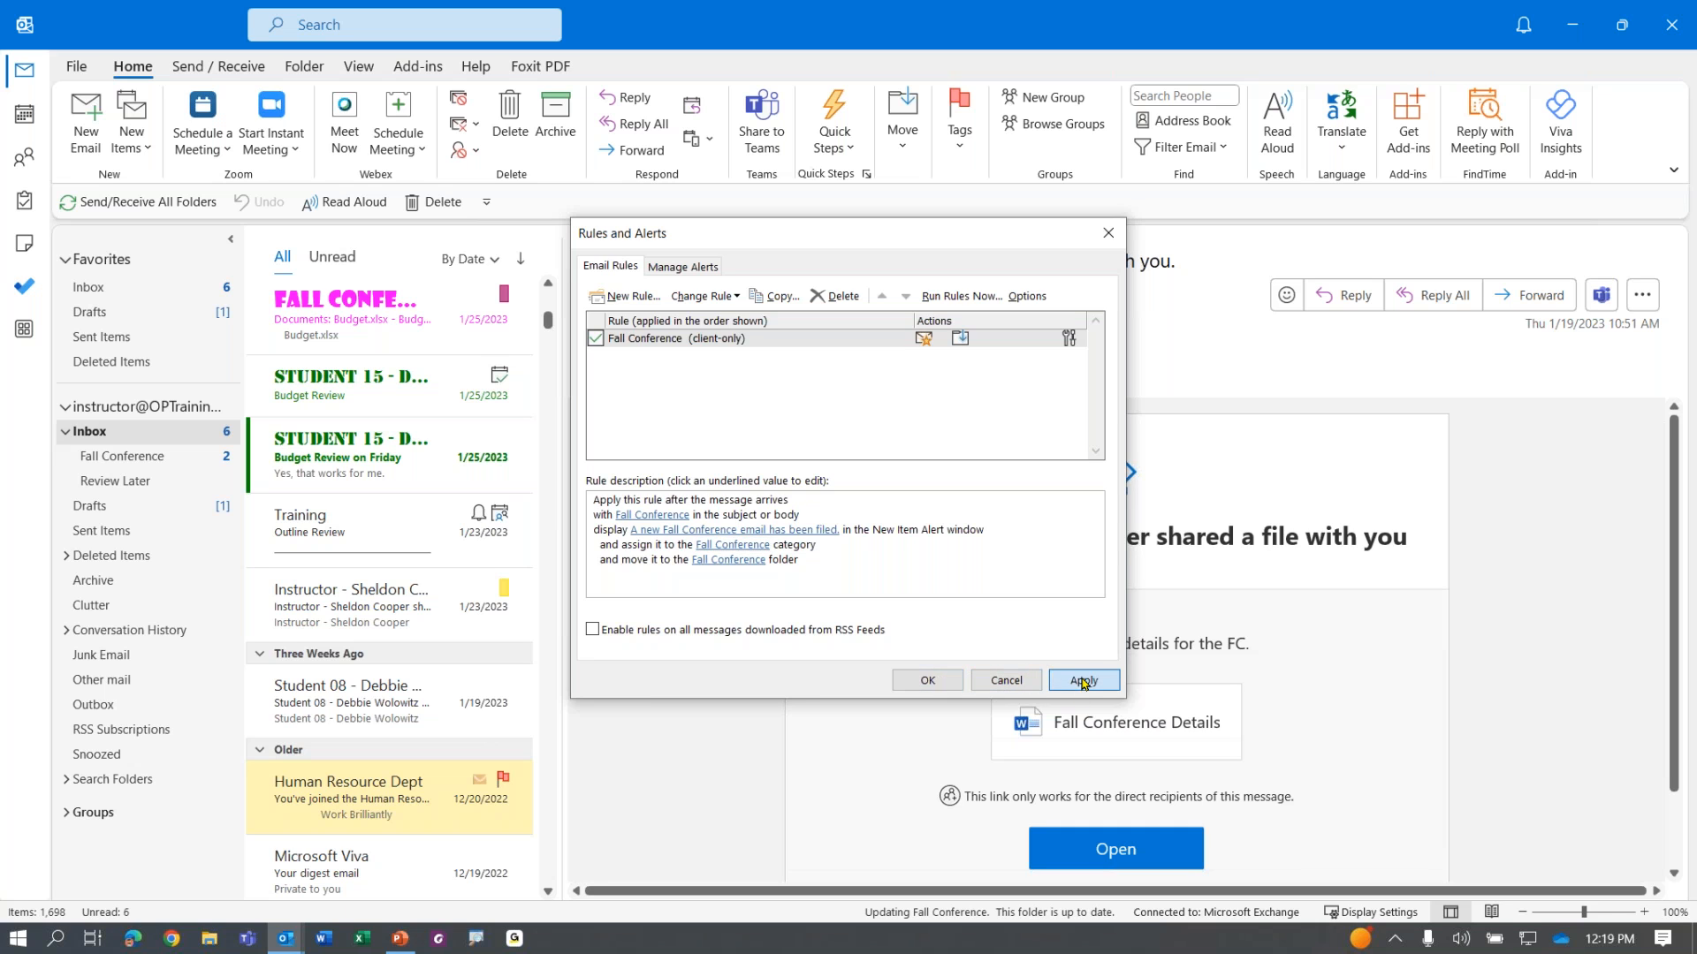
left_click(926, 679)
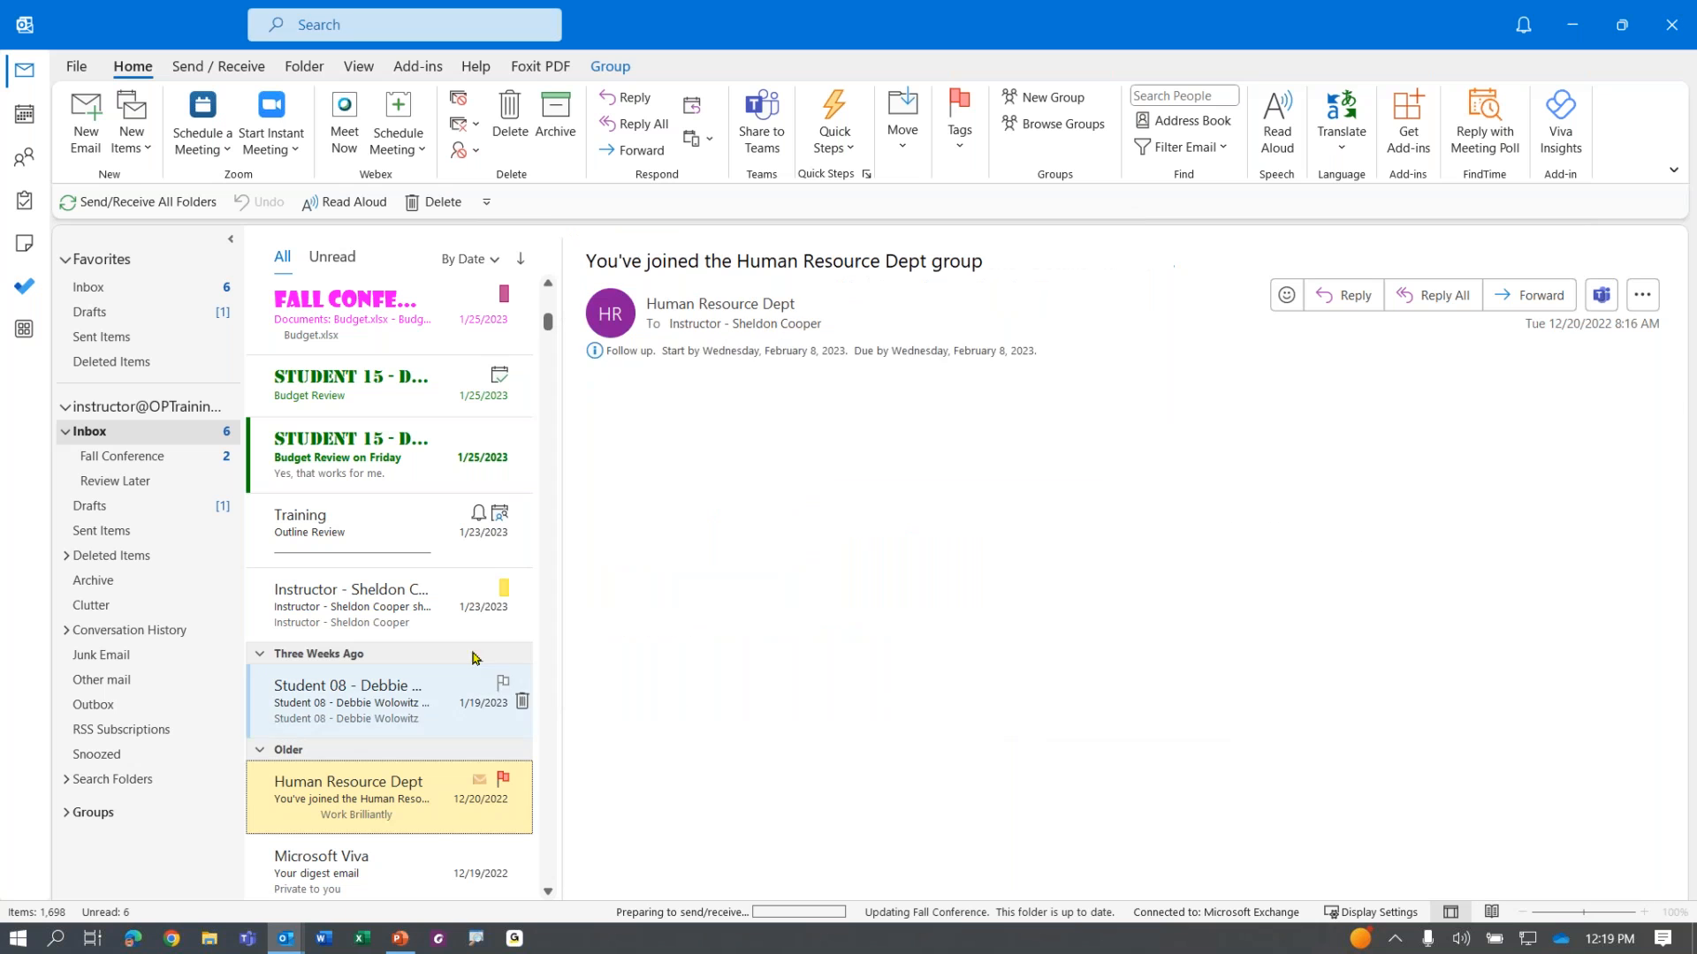
Step: Examine the Inbox and the Fall Conference folder to check which messages the rule moved and categorized
left_click(358, 587)
scroll(356, 573, "down", 5)
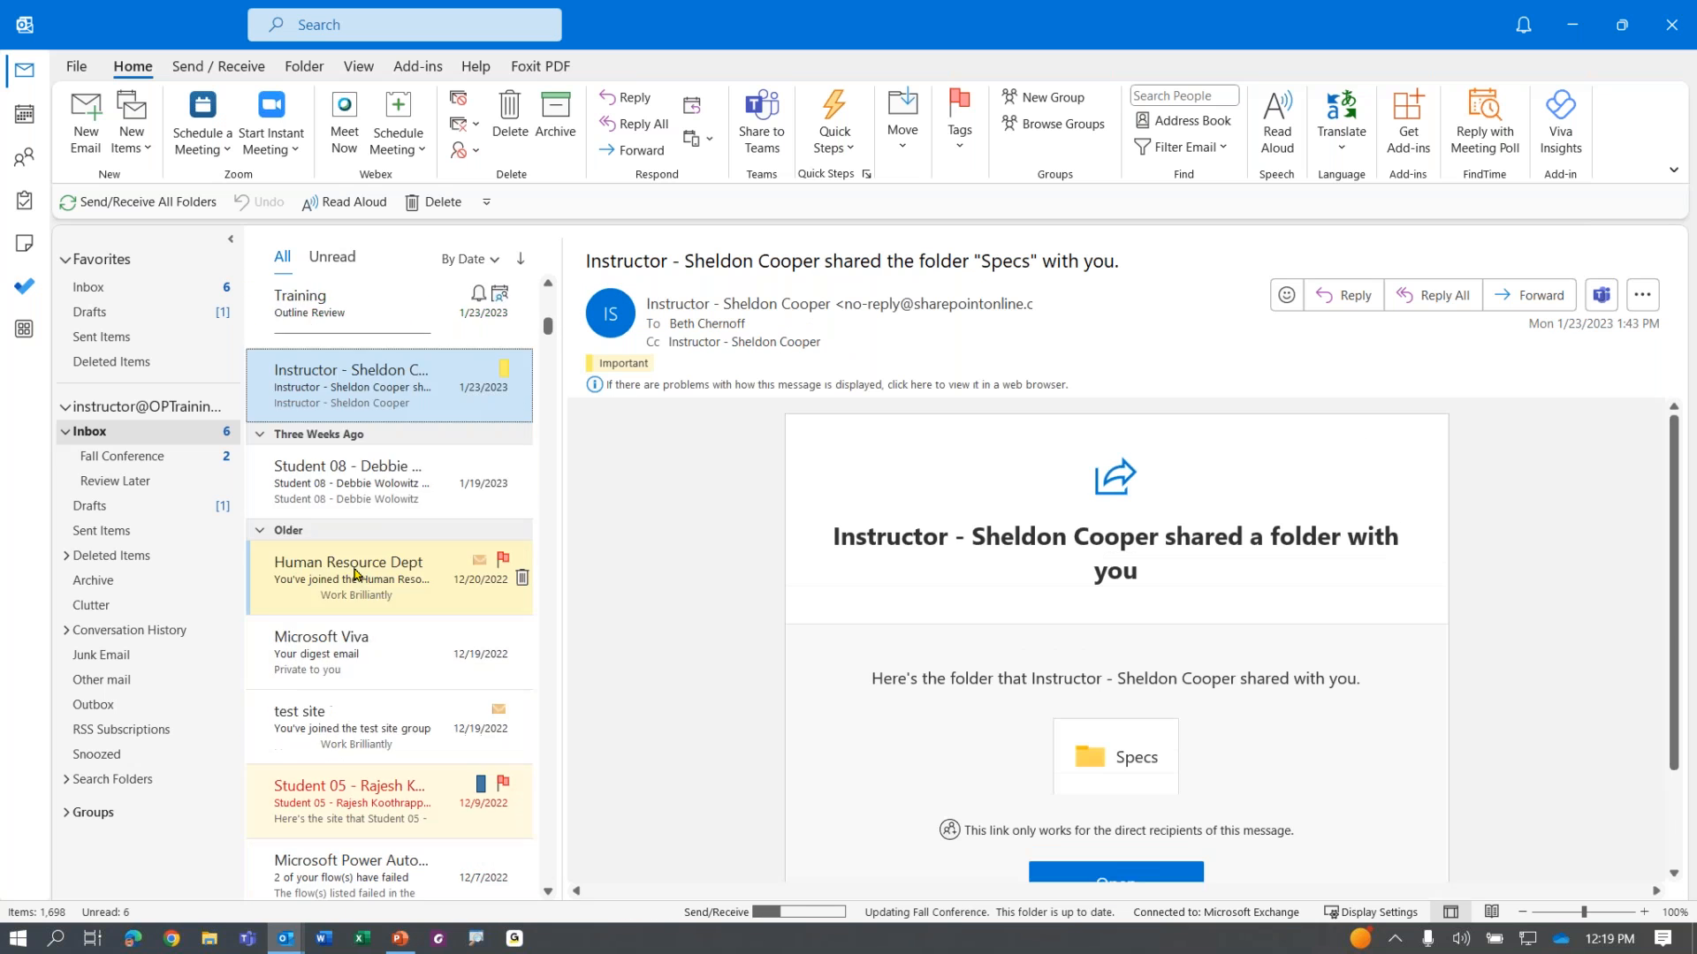
scroll(356, 573, "down", 10)
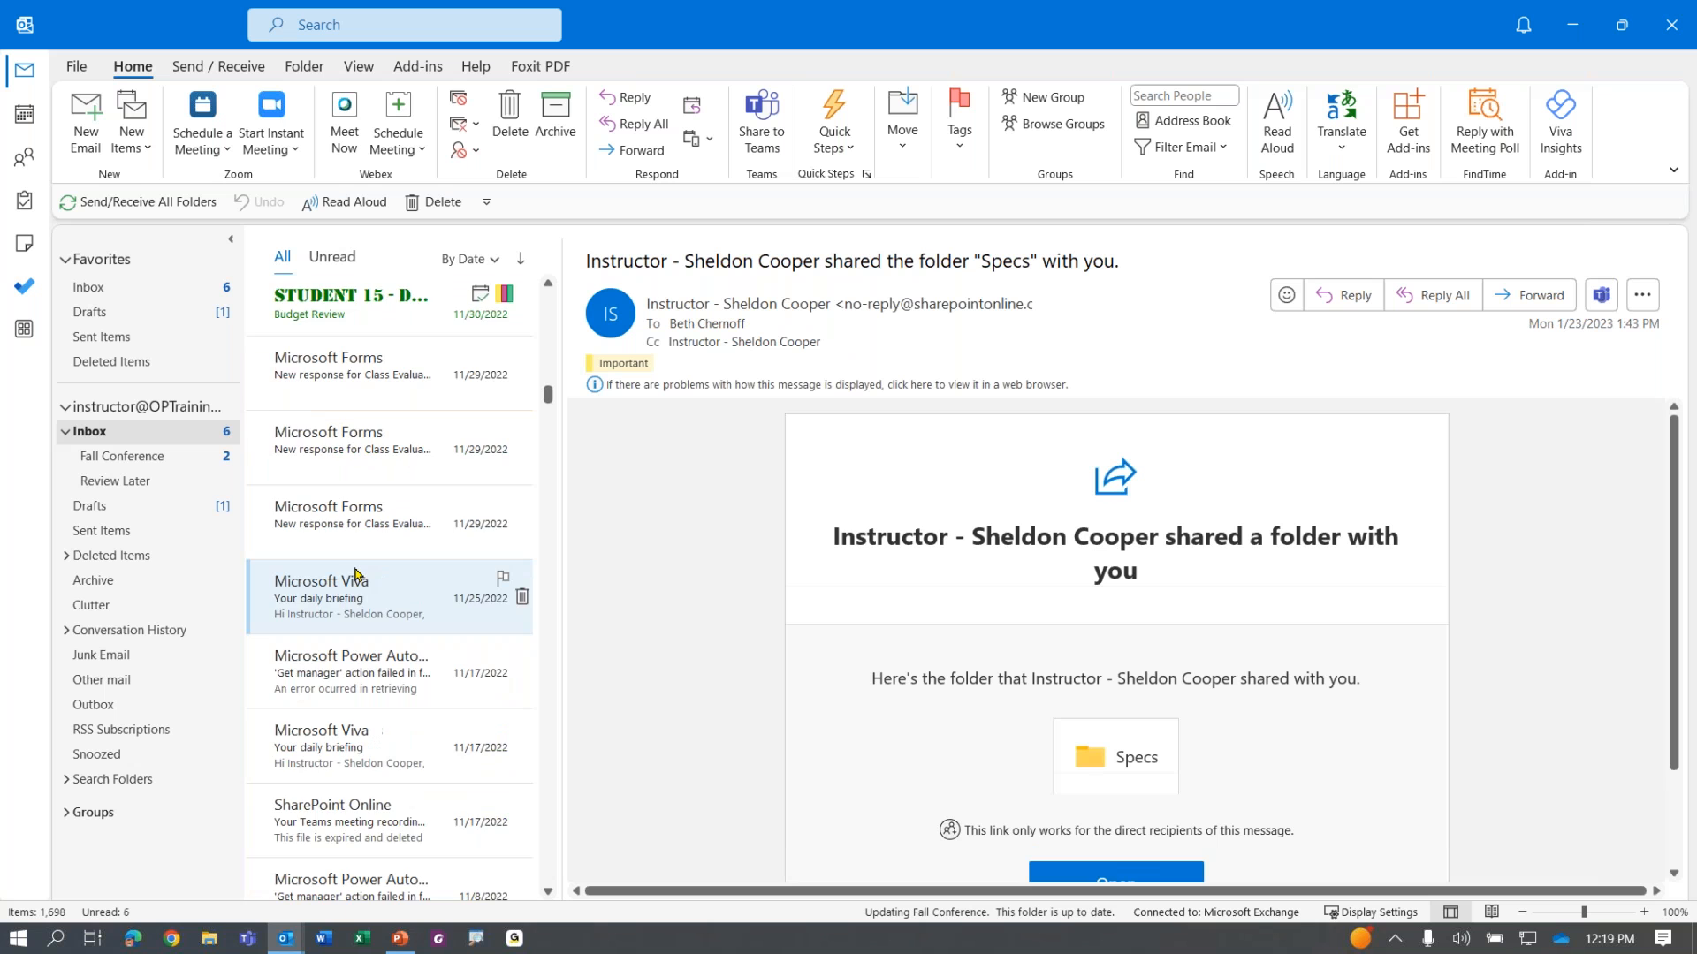
scroll(357, 573, "down", 6)
scroll(358, 573, "up", 2)
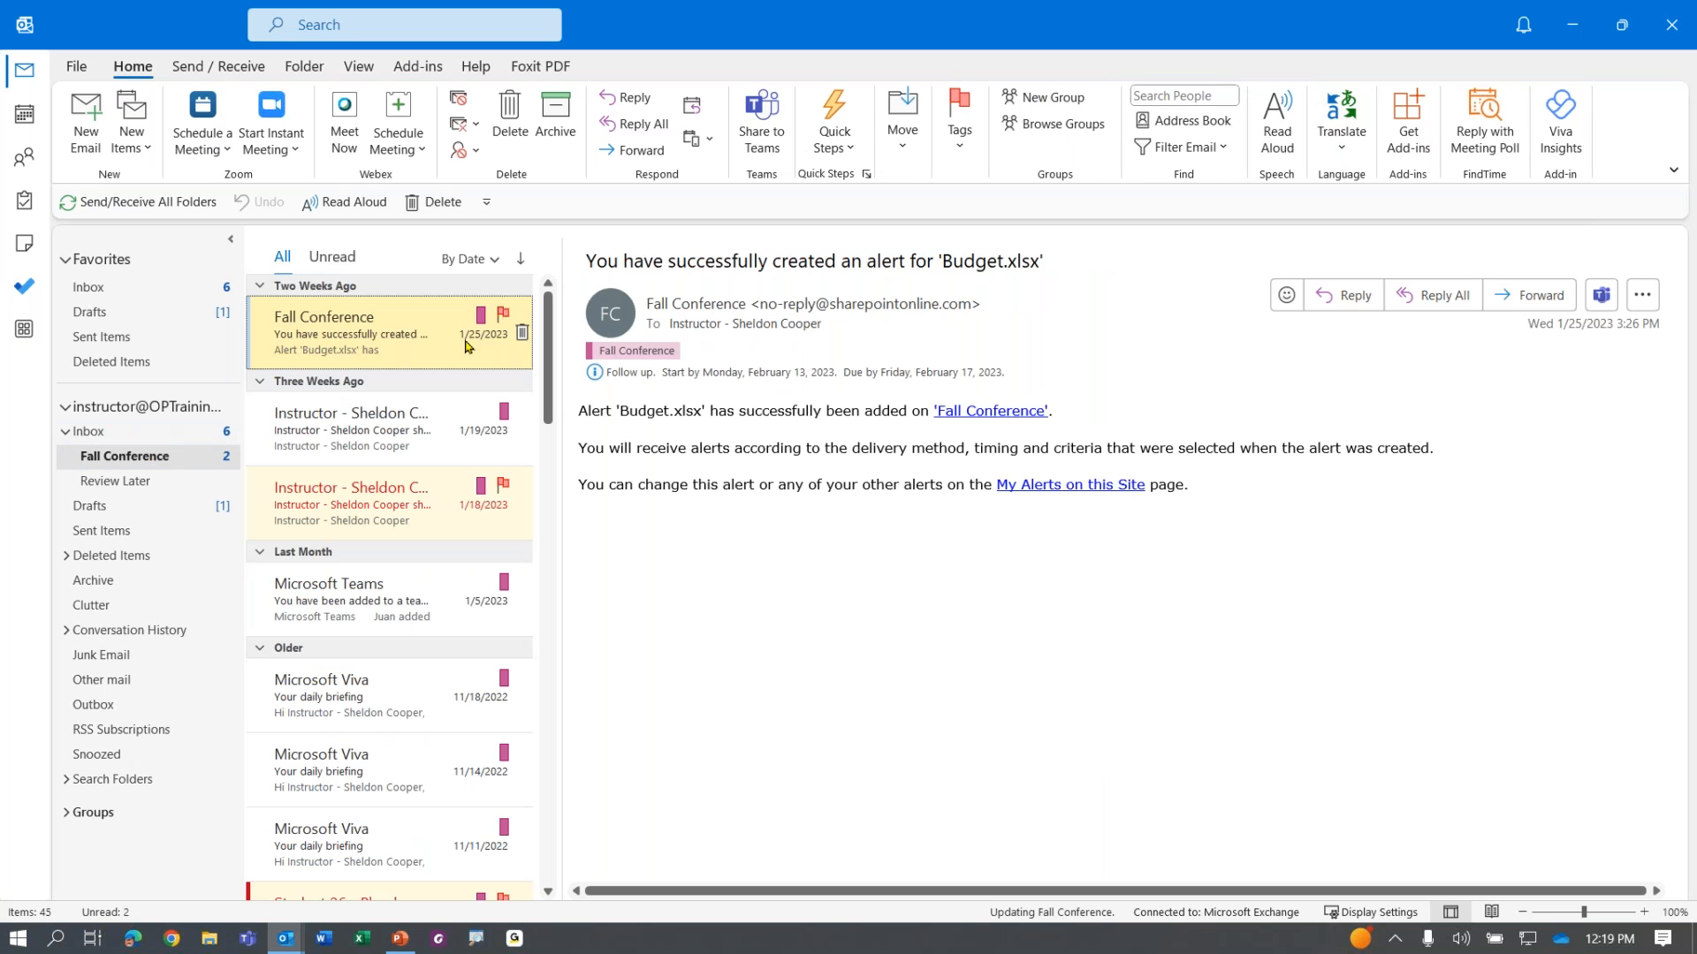
scroll(402, 428, "down", 5)
scroll(402, 428, "down", 10)
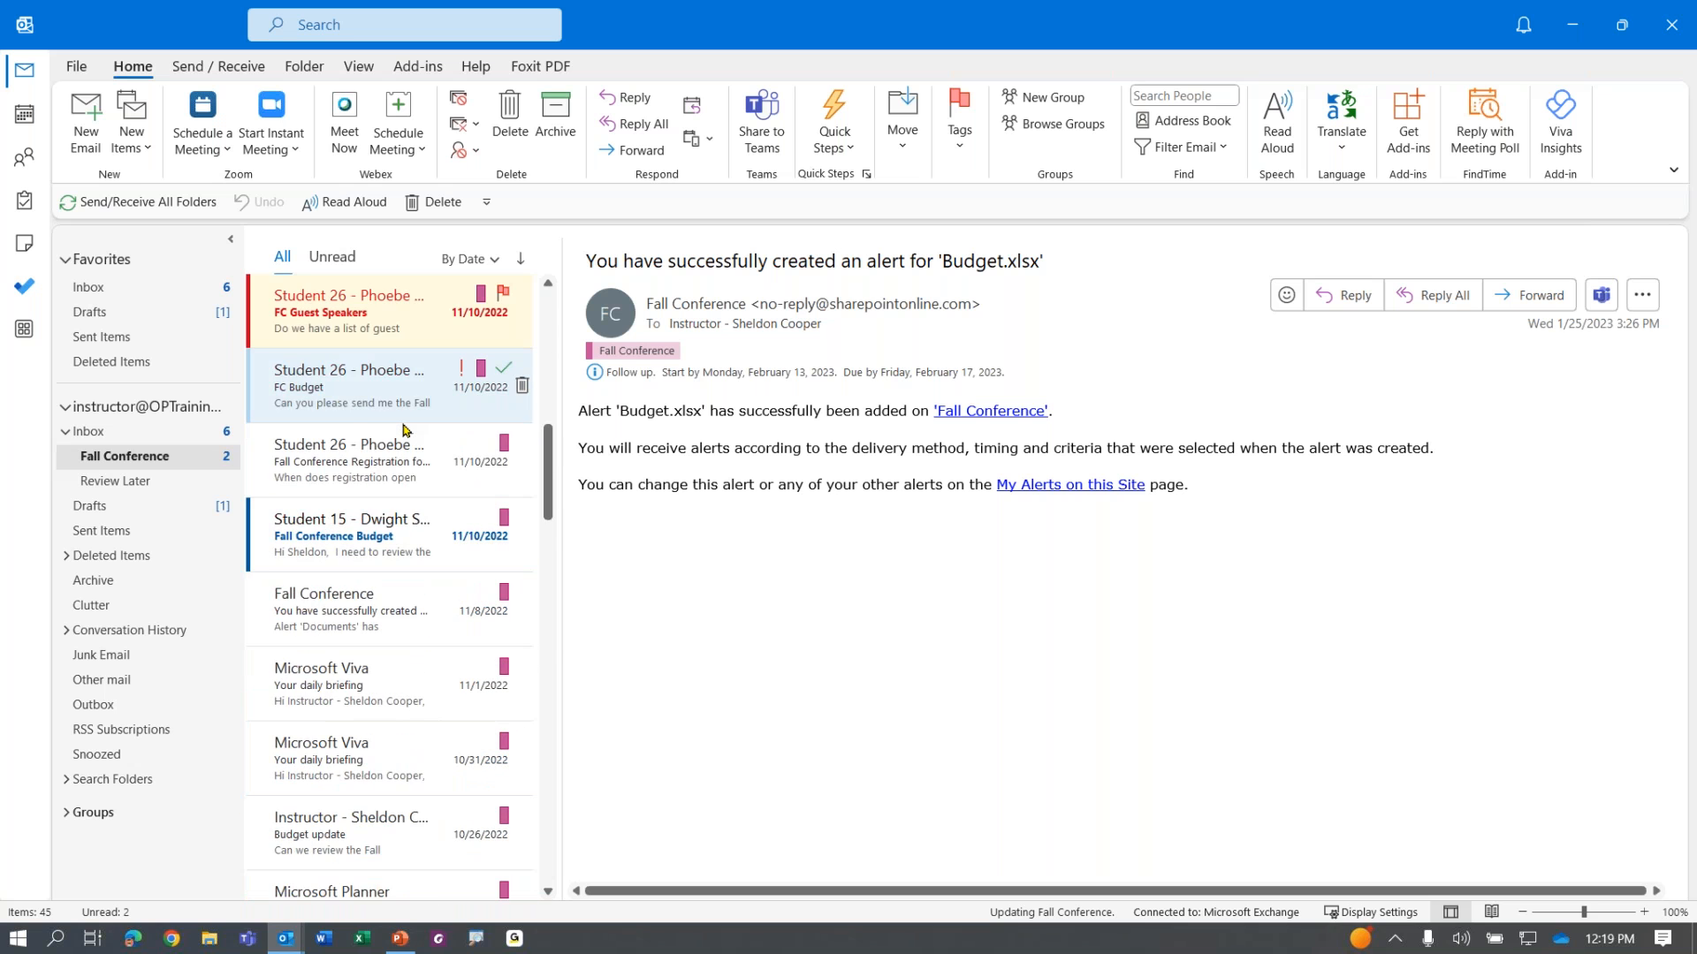
scroll(402, 430, "down", 10)
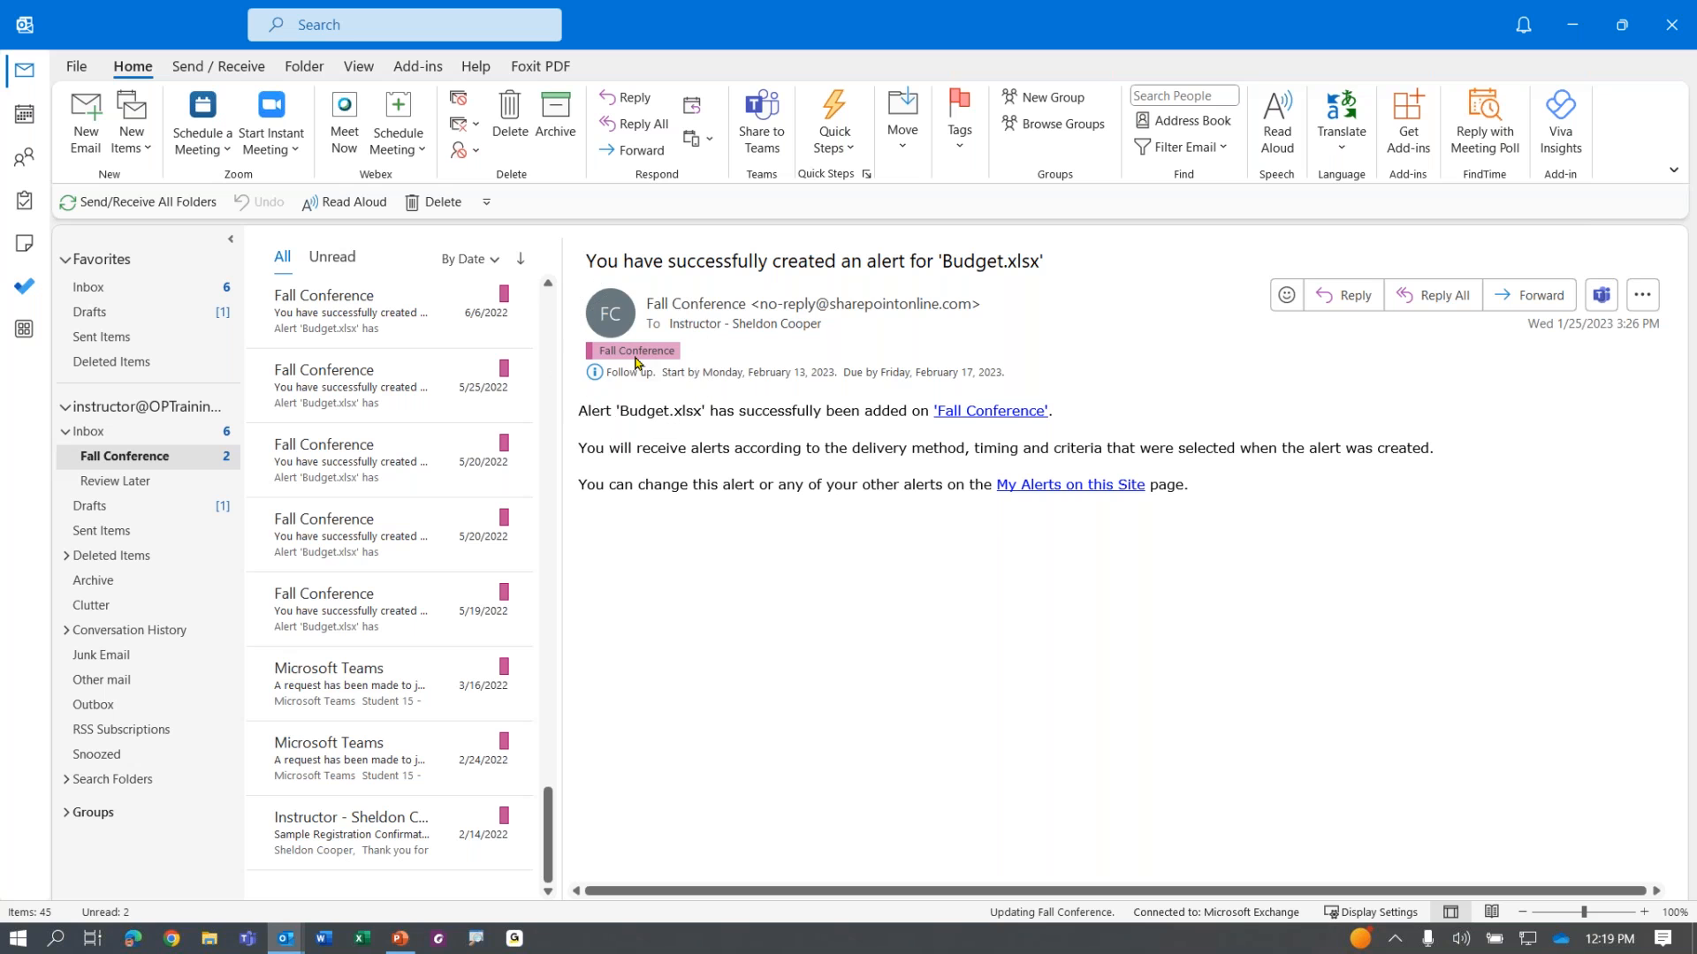
scroll(307, 653, "up", 4)
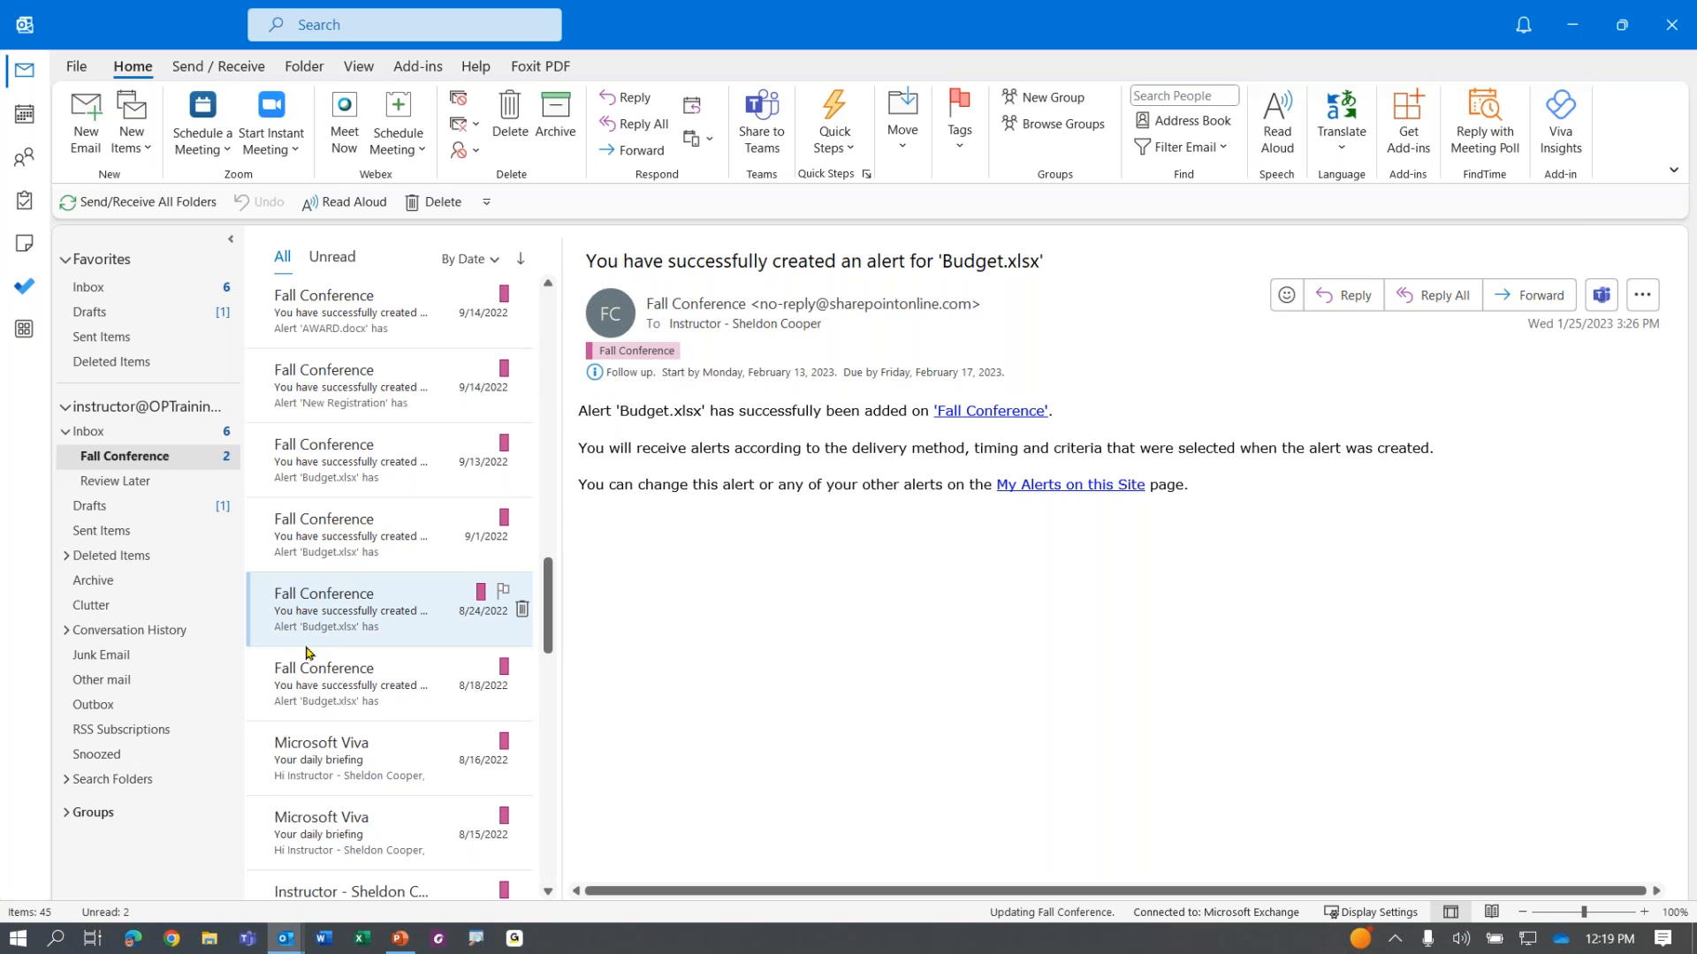
scroll(307, 653, "up", 6)
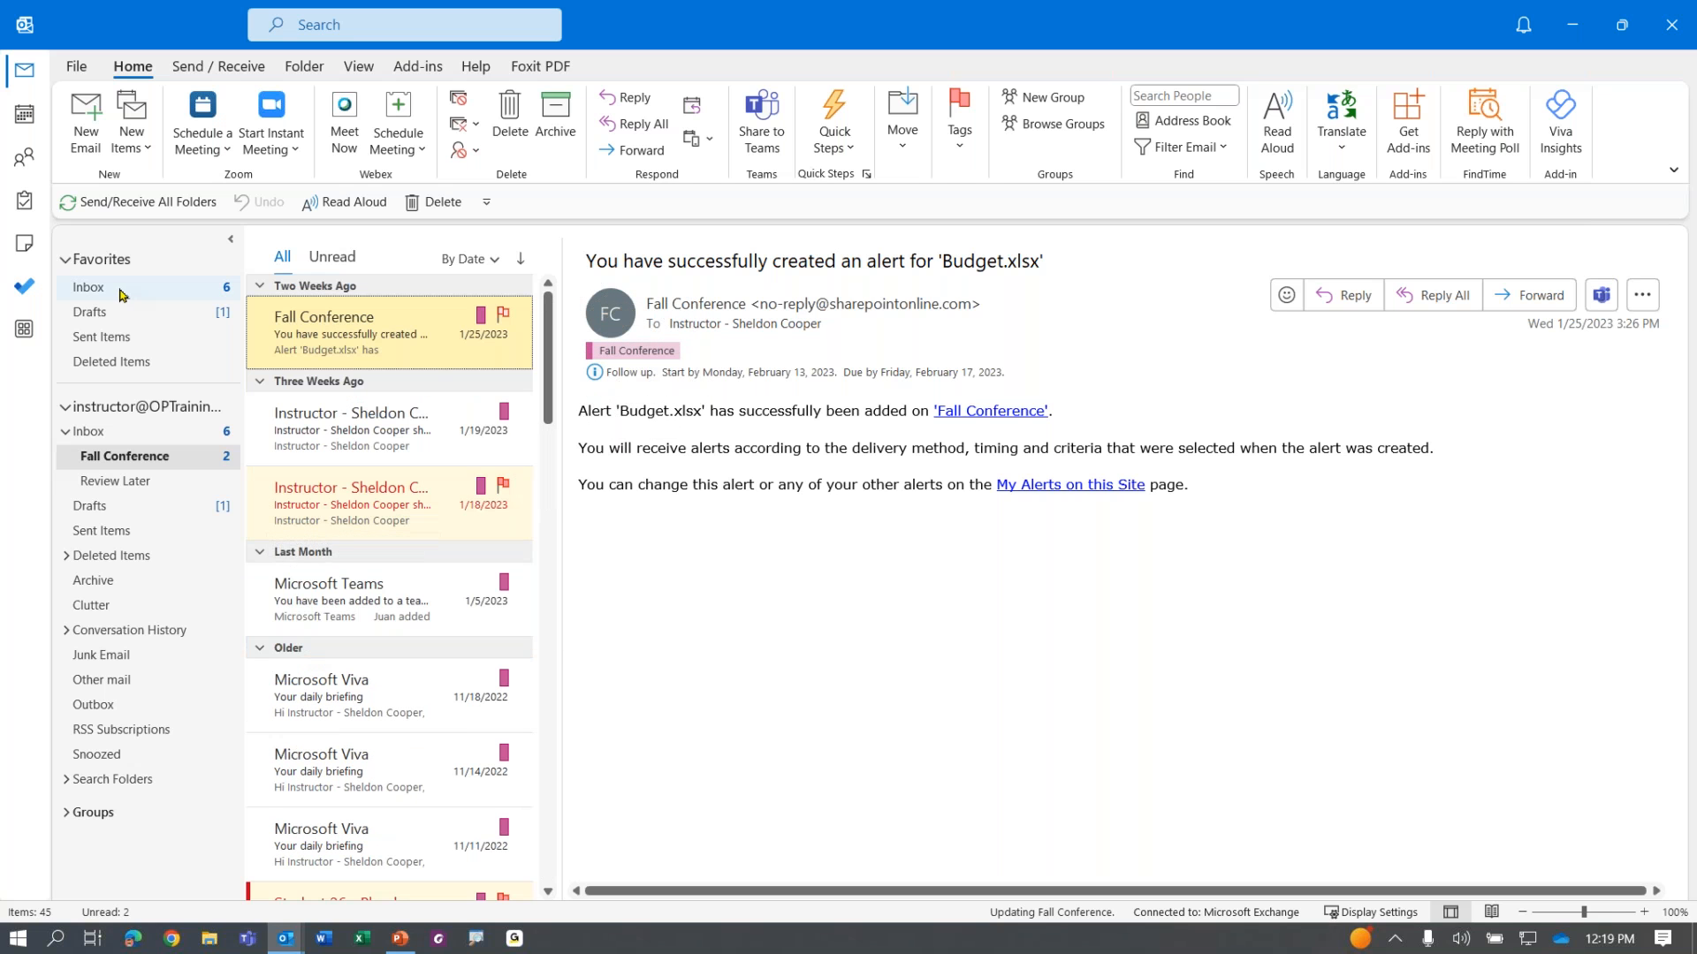
left_click(122, 292)
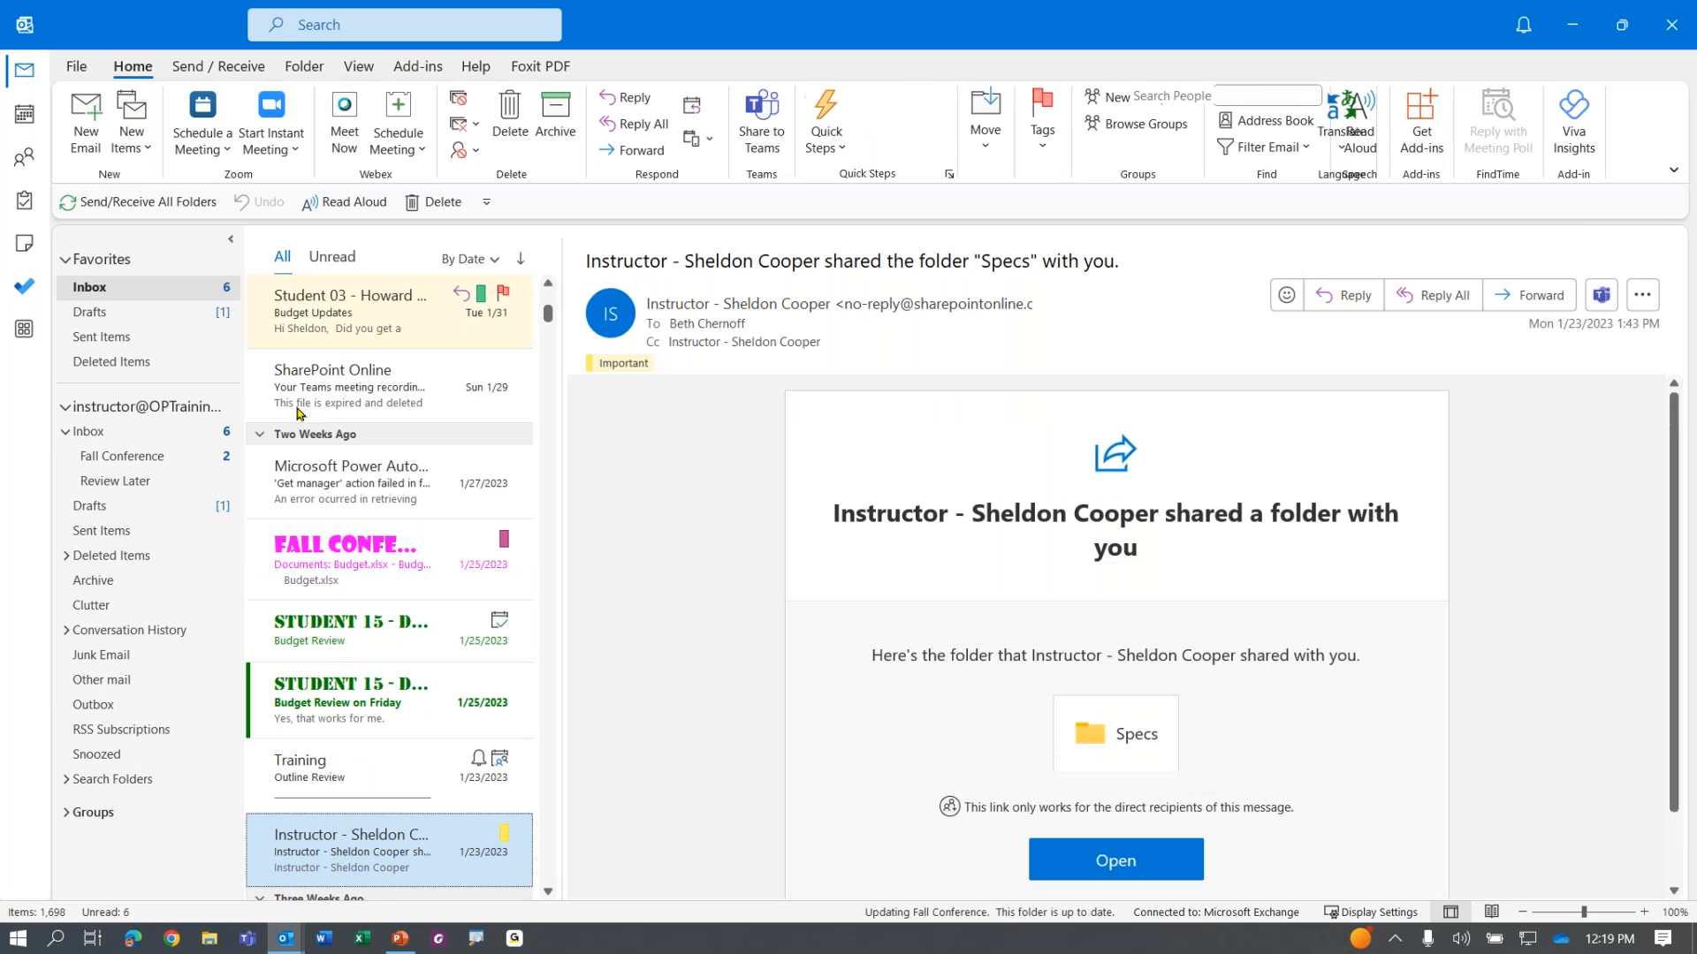
scroll(338, 416, "up", 2)
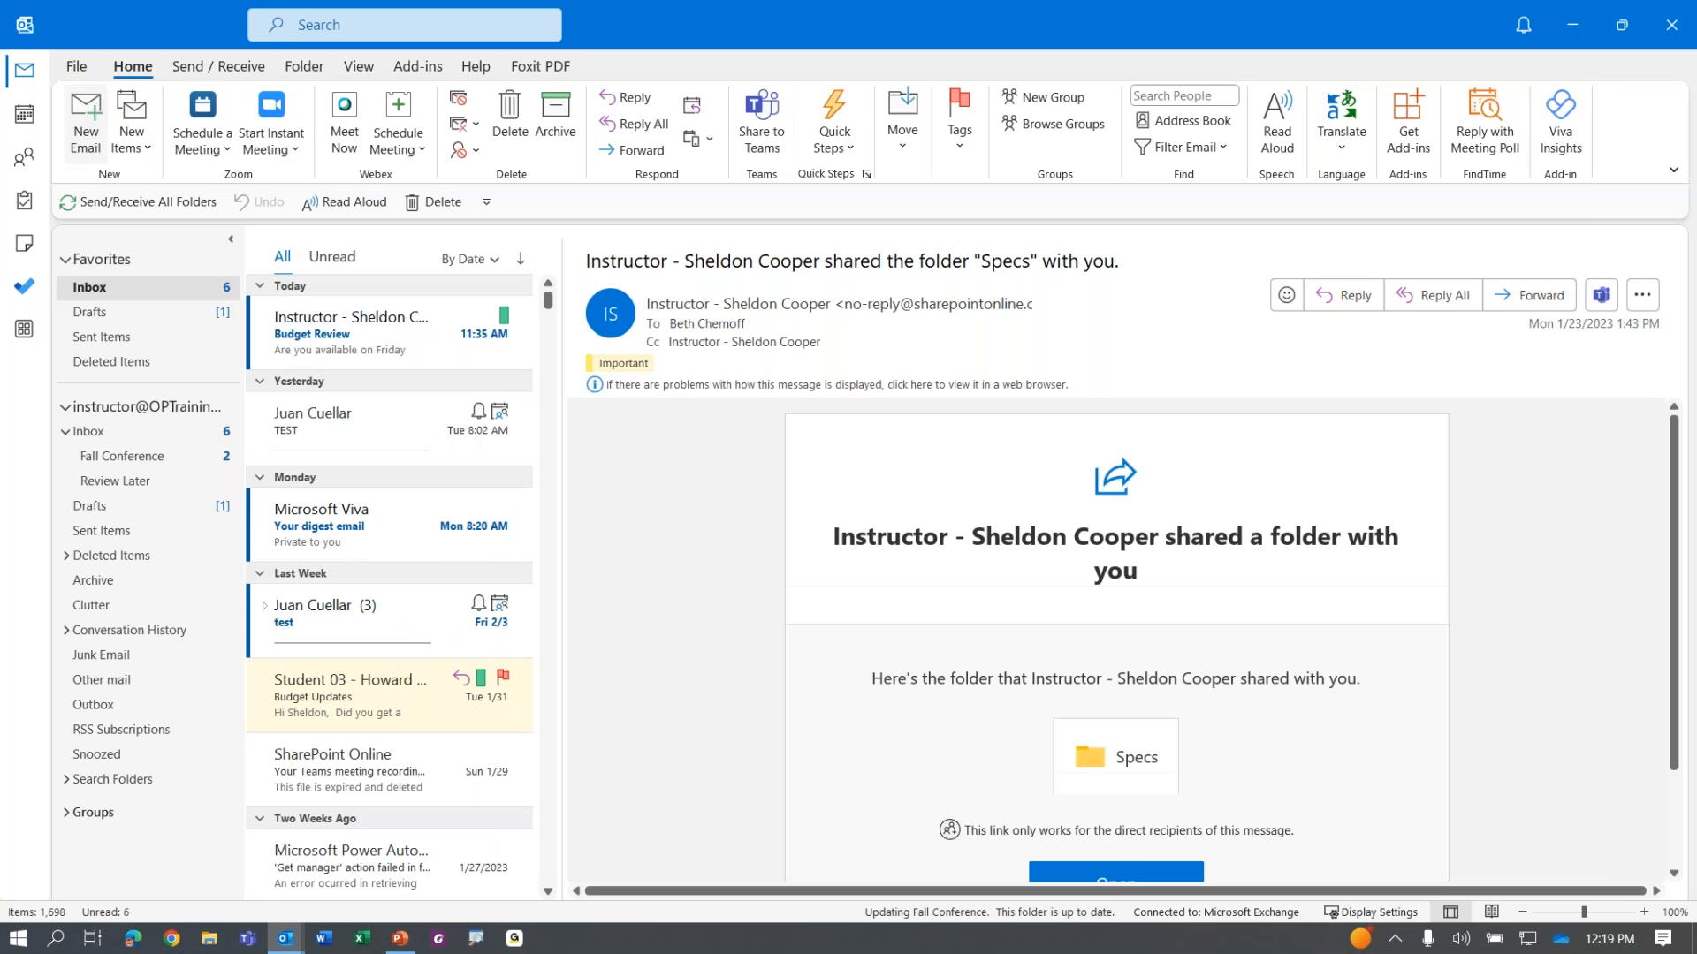
Step: Start a new email addressed to the instructor account with the subject "Fall Conference Venue"
left_click(86, 124)
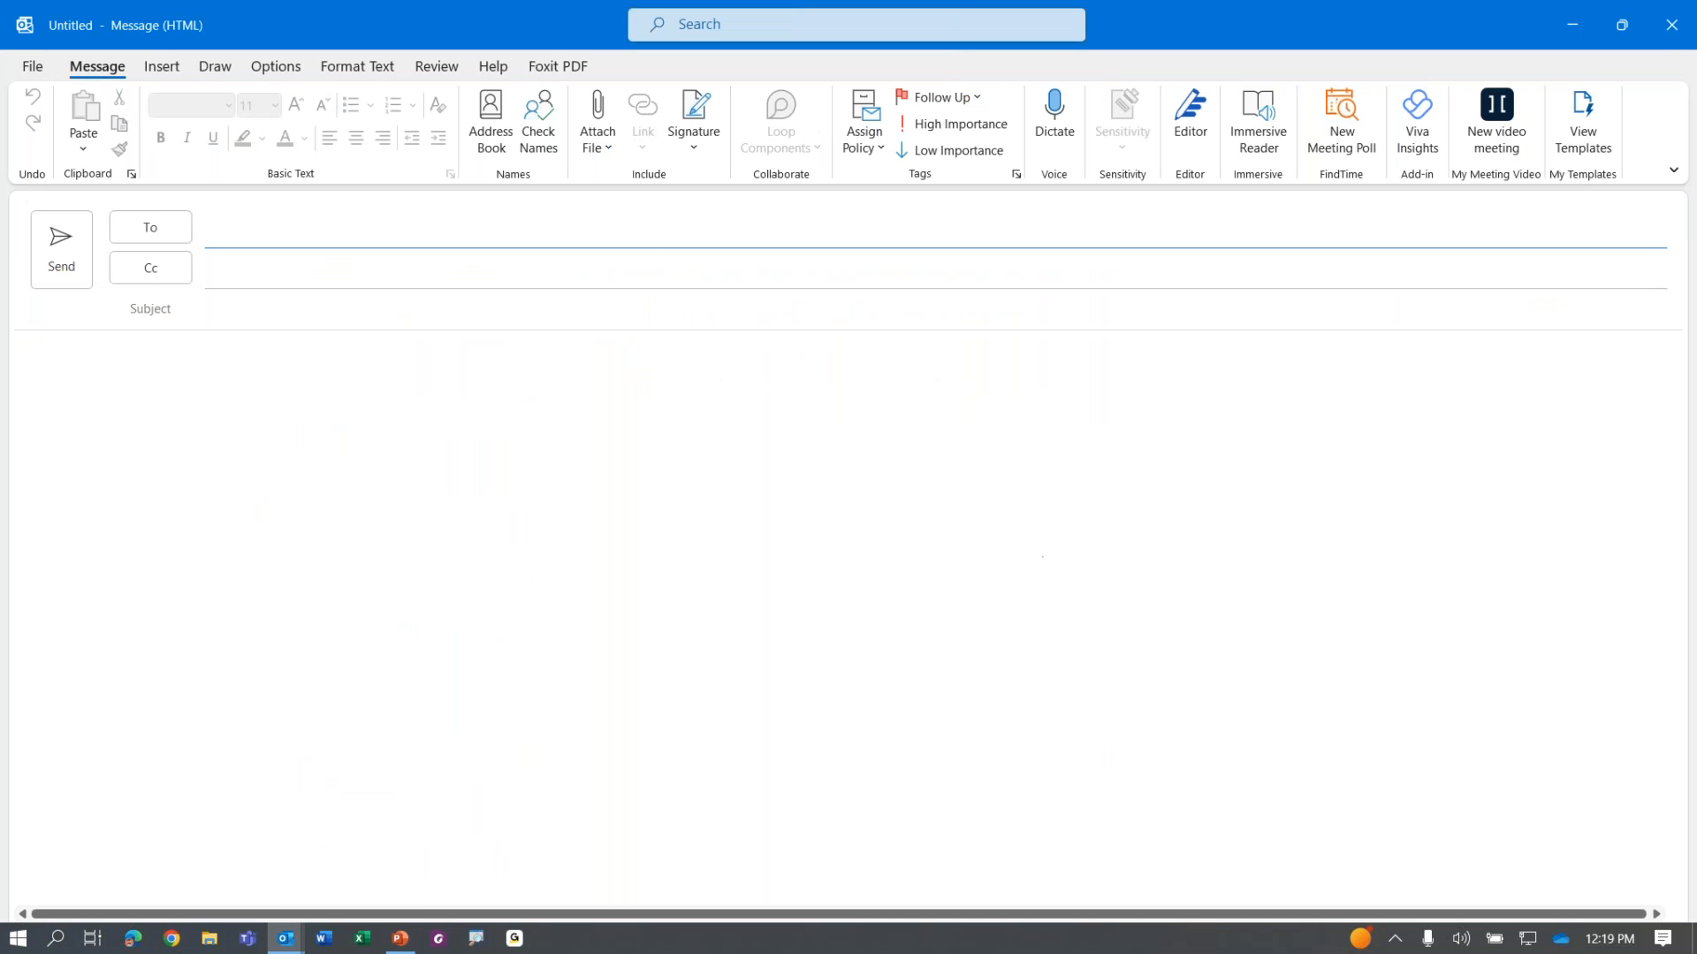
type("she")
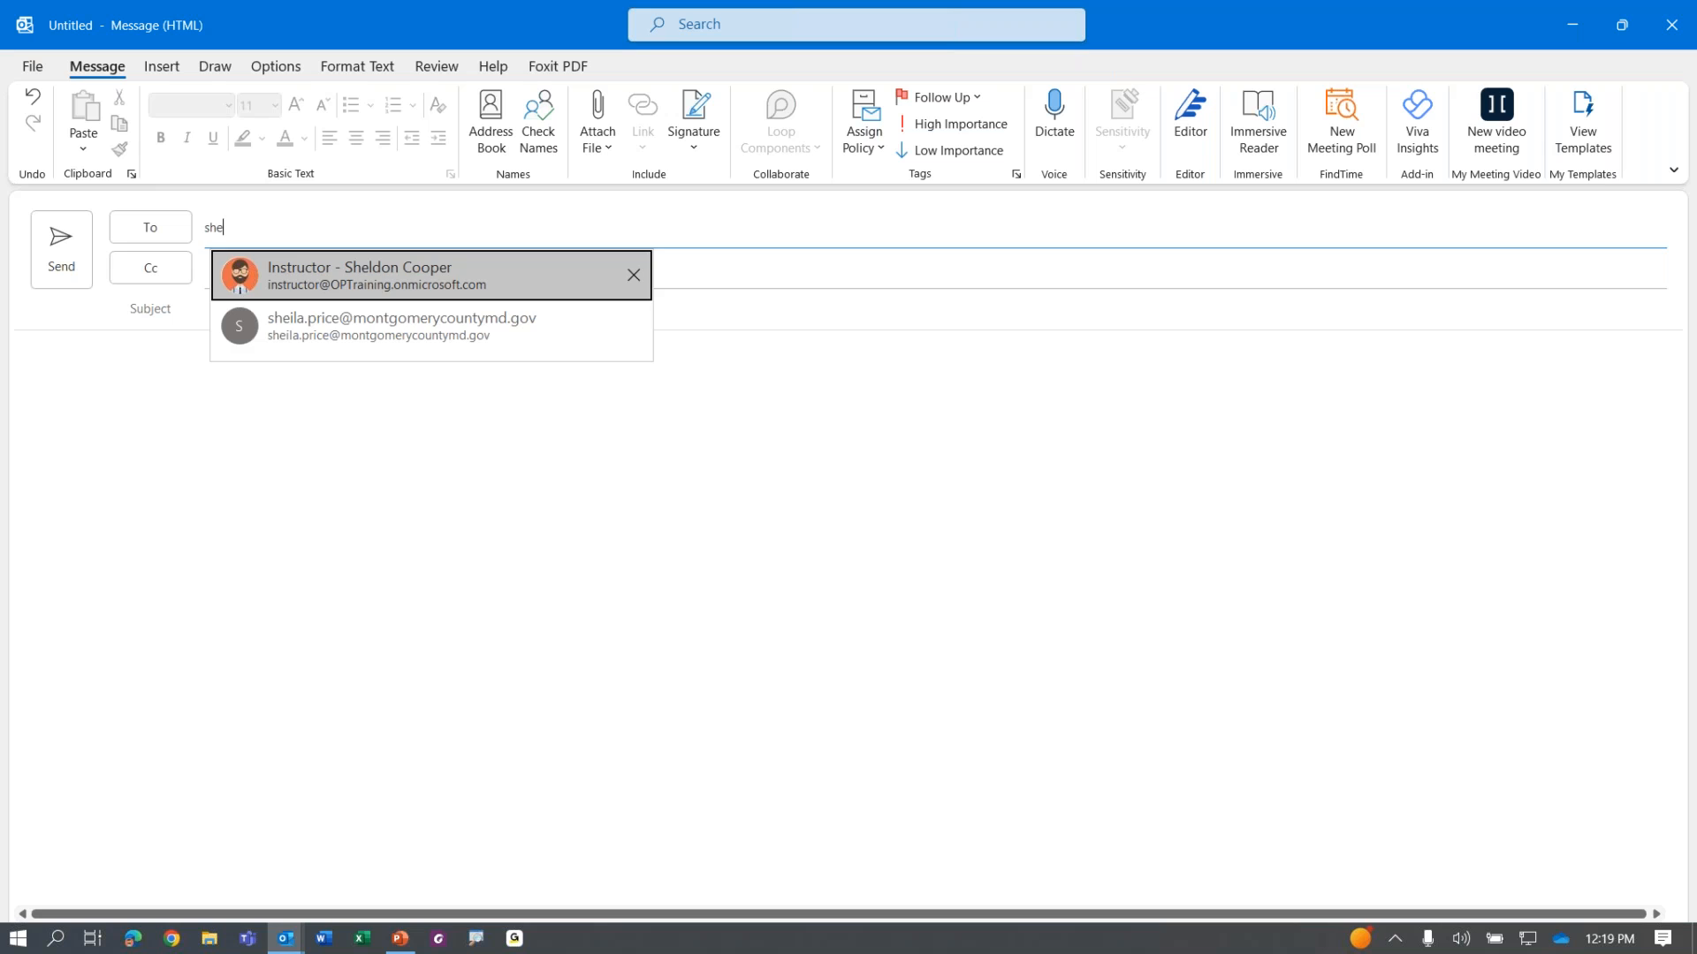
left_click(407, 275)
left_click(414, 312)
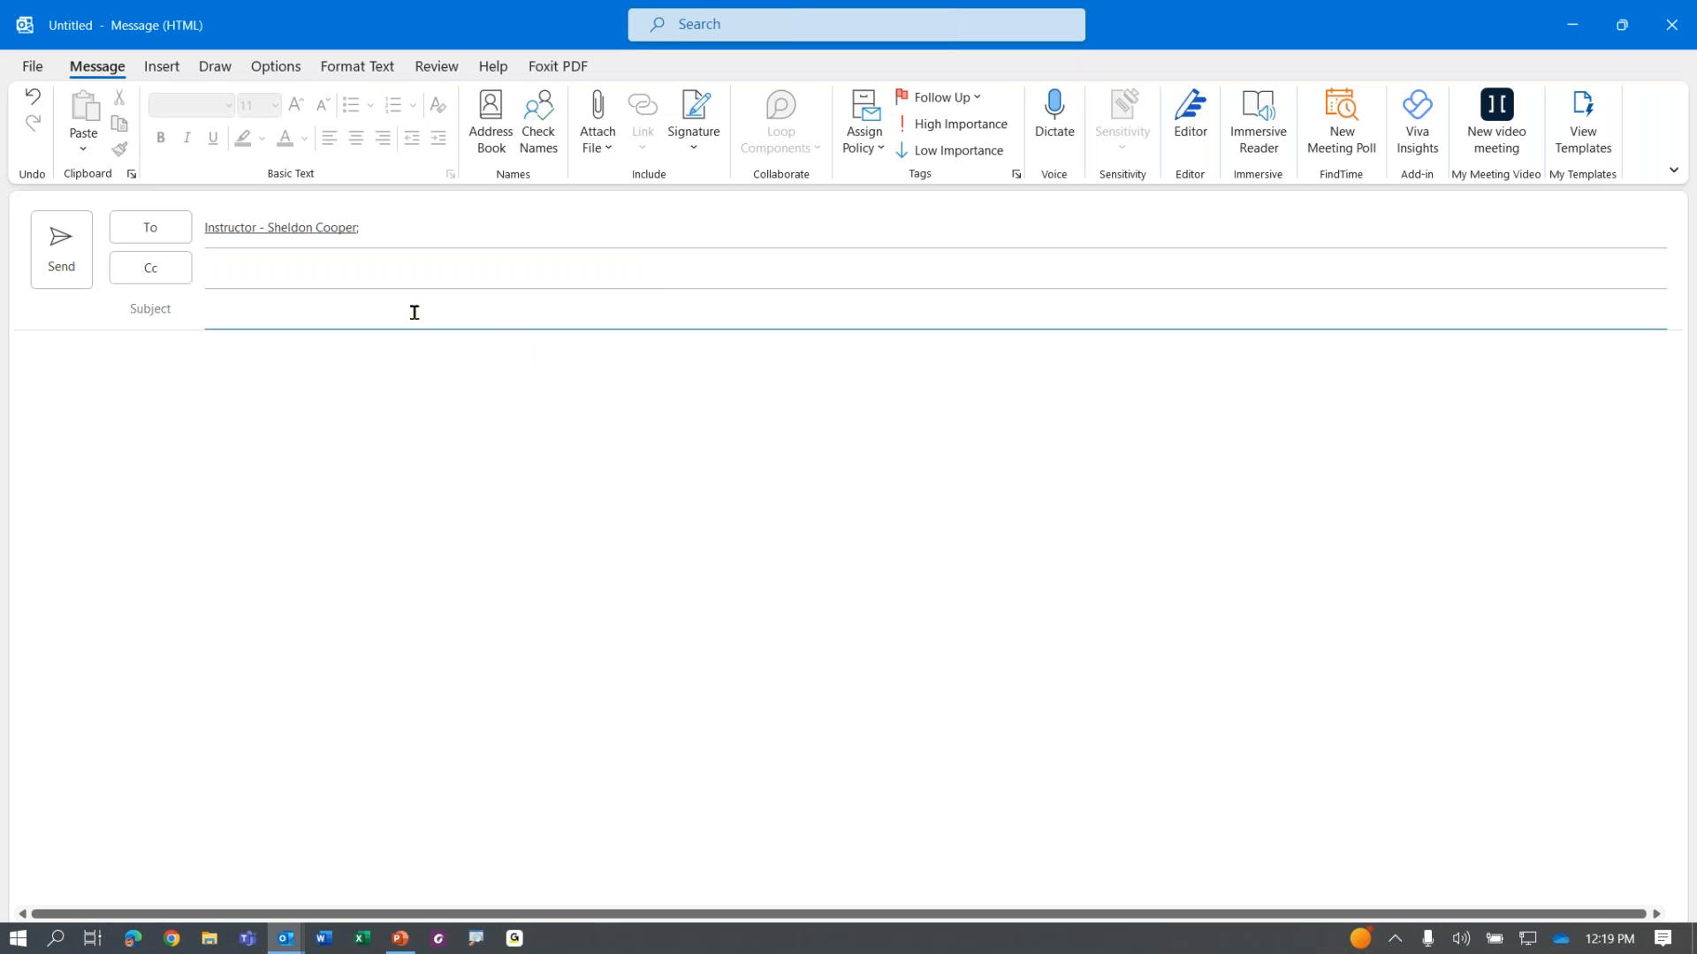
type("Fal")
key("Tab")
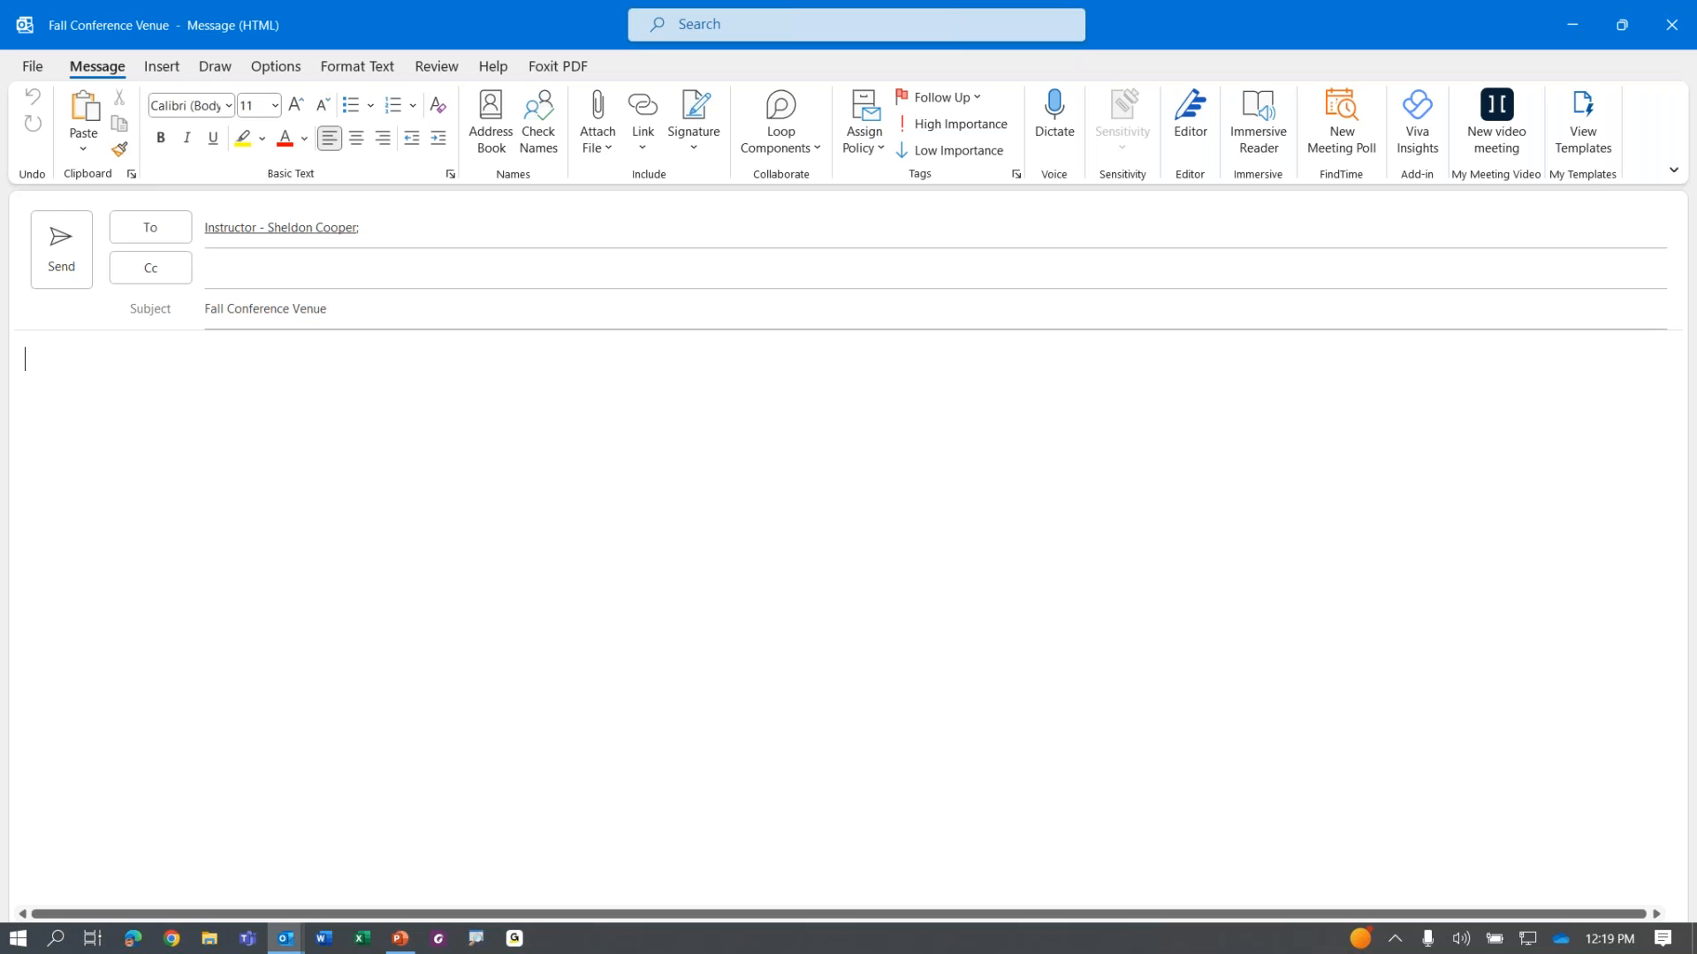
Step: Write "Have we determined where we will host the FC?" as the message body
type("Have we deter")
key("Tab")
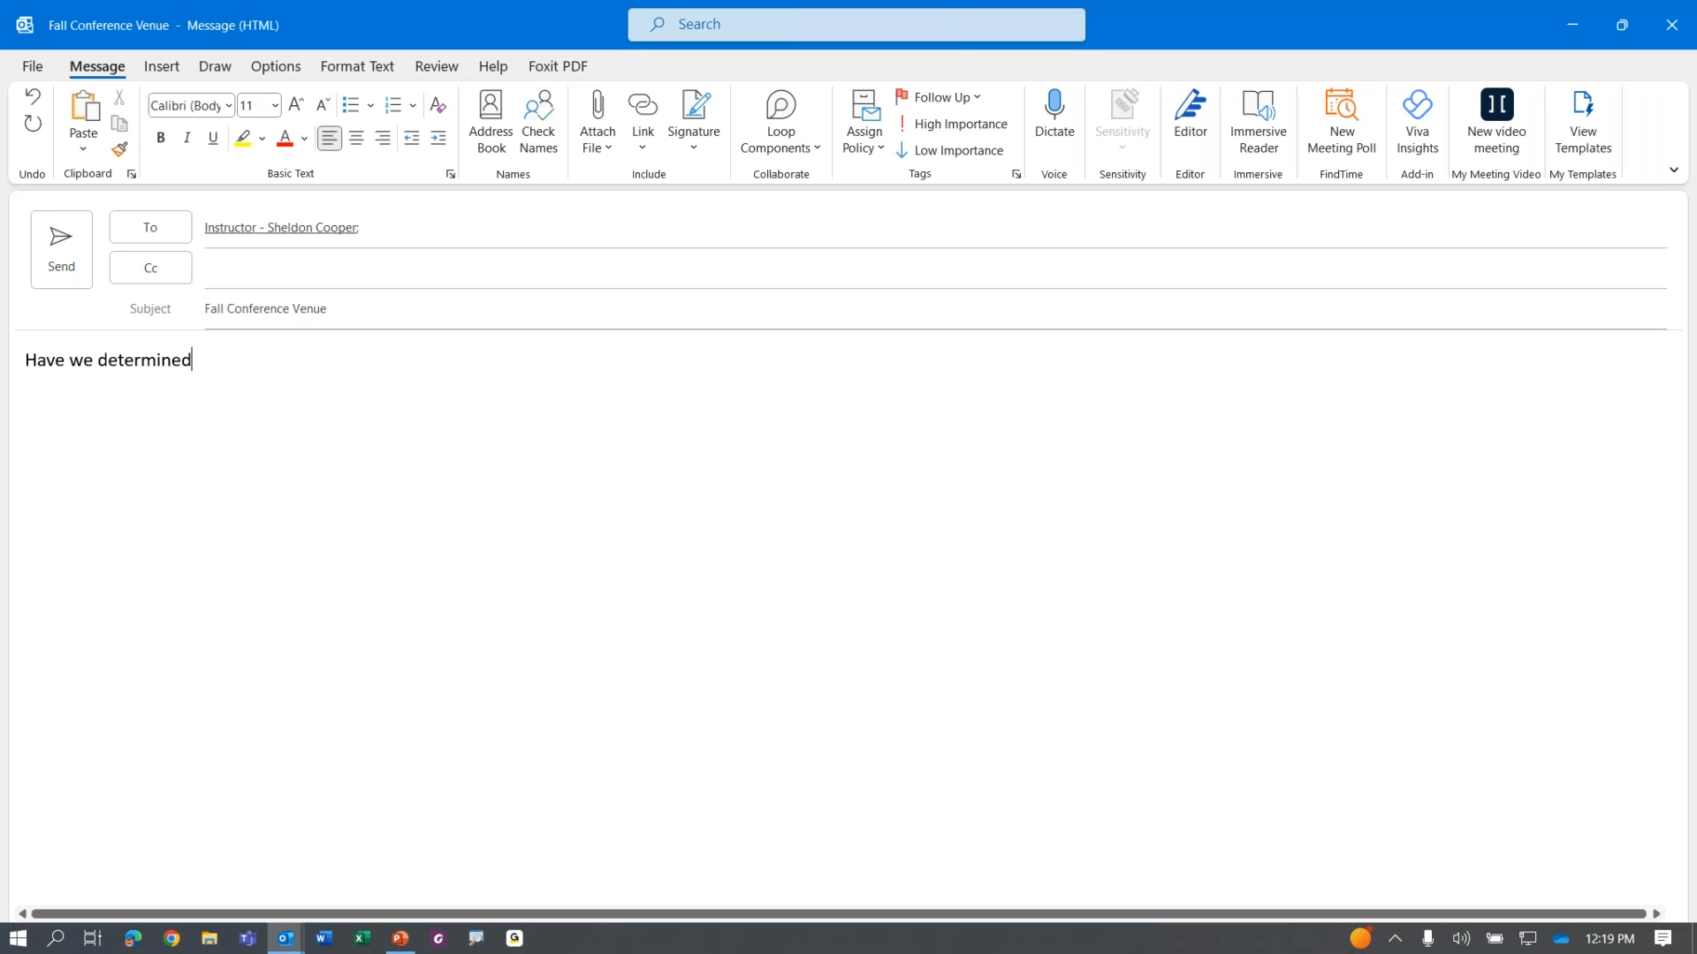
type("where we will host the FC?")
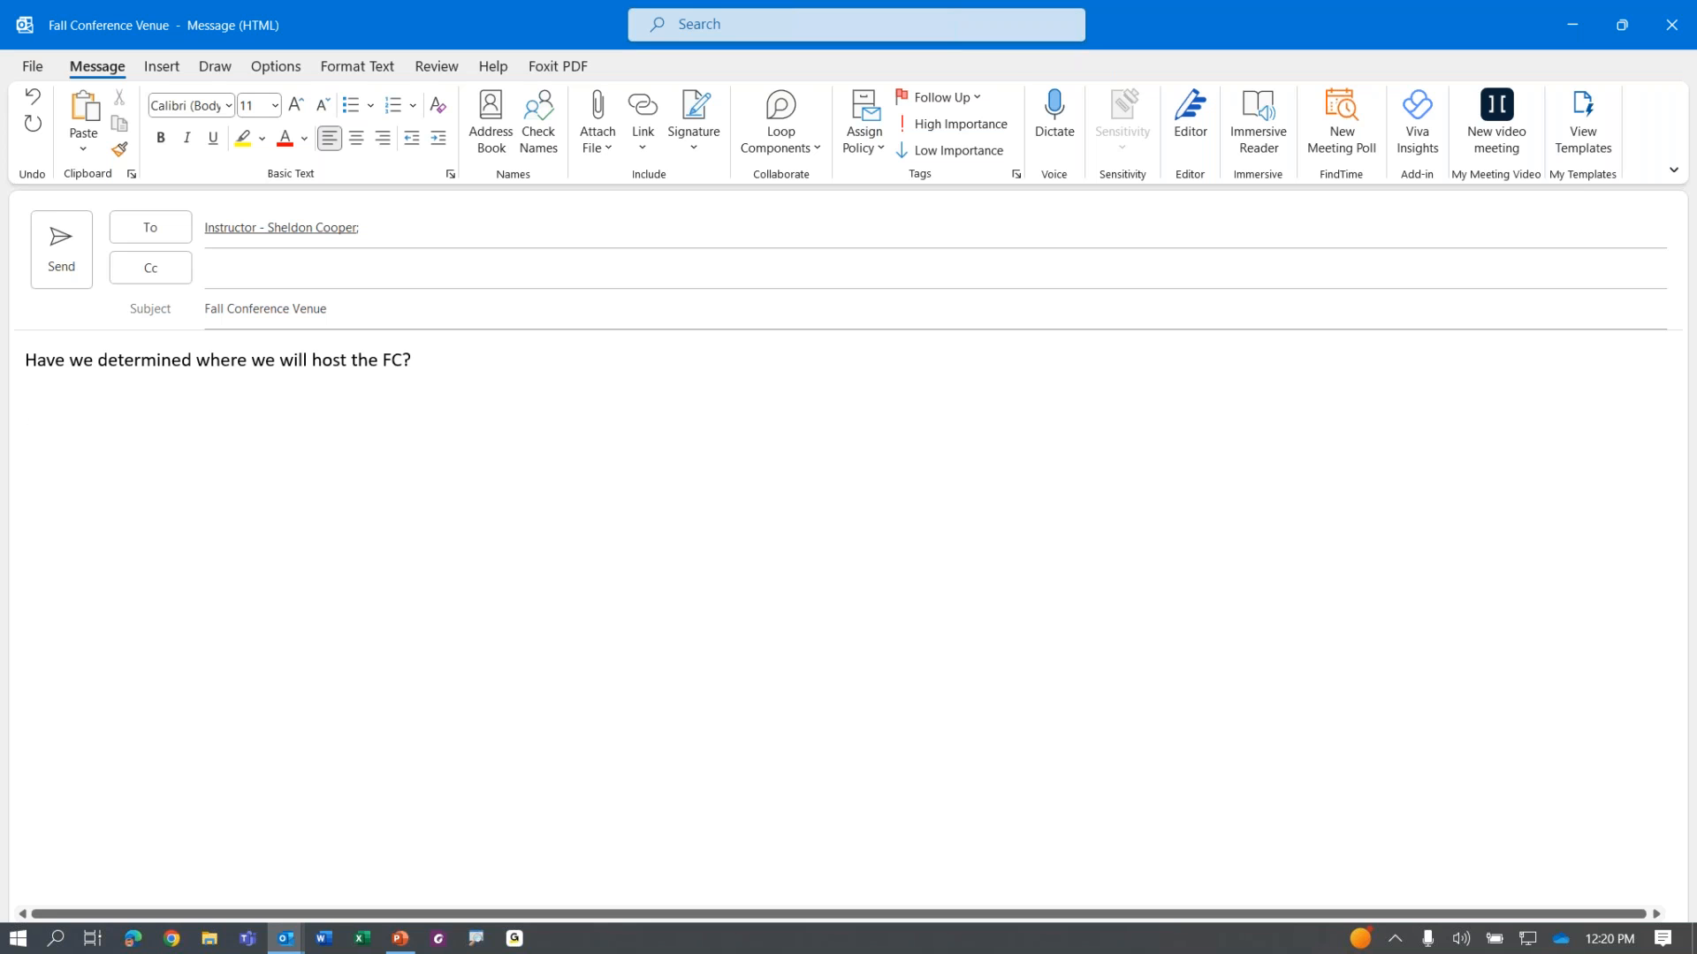
Step: Highlight "Fall Conference" in the draft's subject and compare it with the subject of the Budget Review message in the Inbox
left_click_drag(296, 298, 182, 300)
key("ctrl+c")
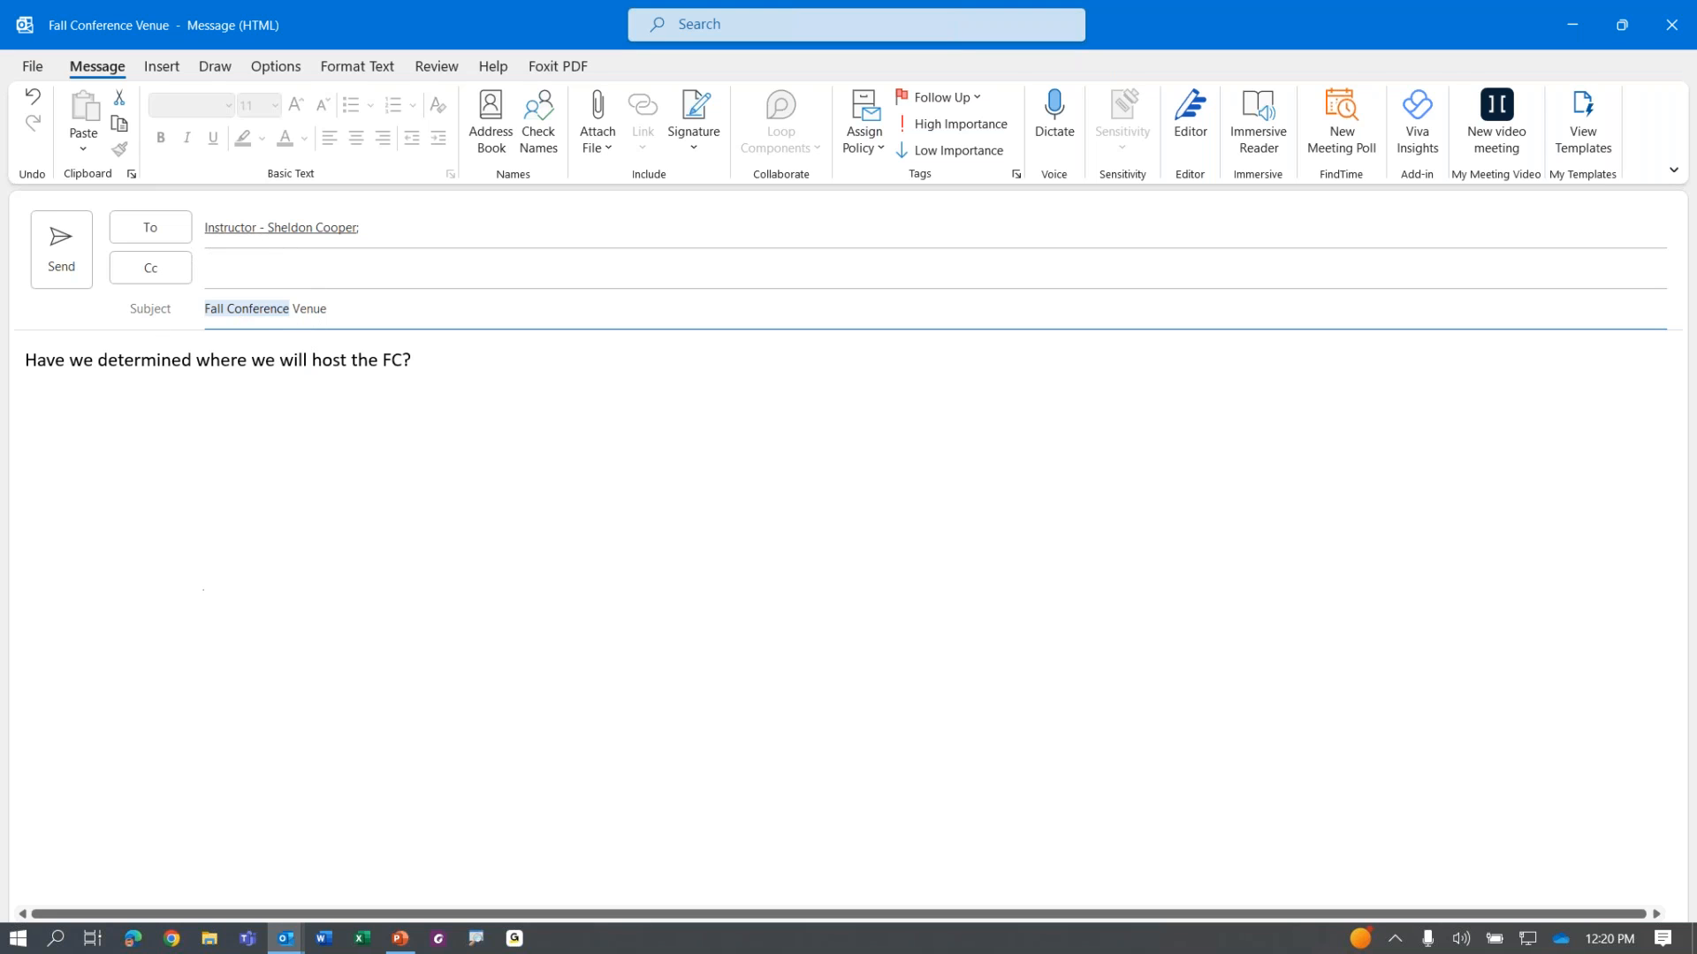
left_click(236, 516)
key("alt+Tab")
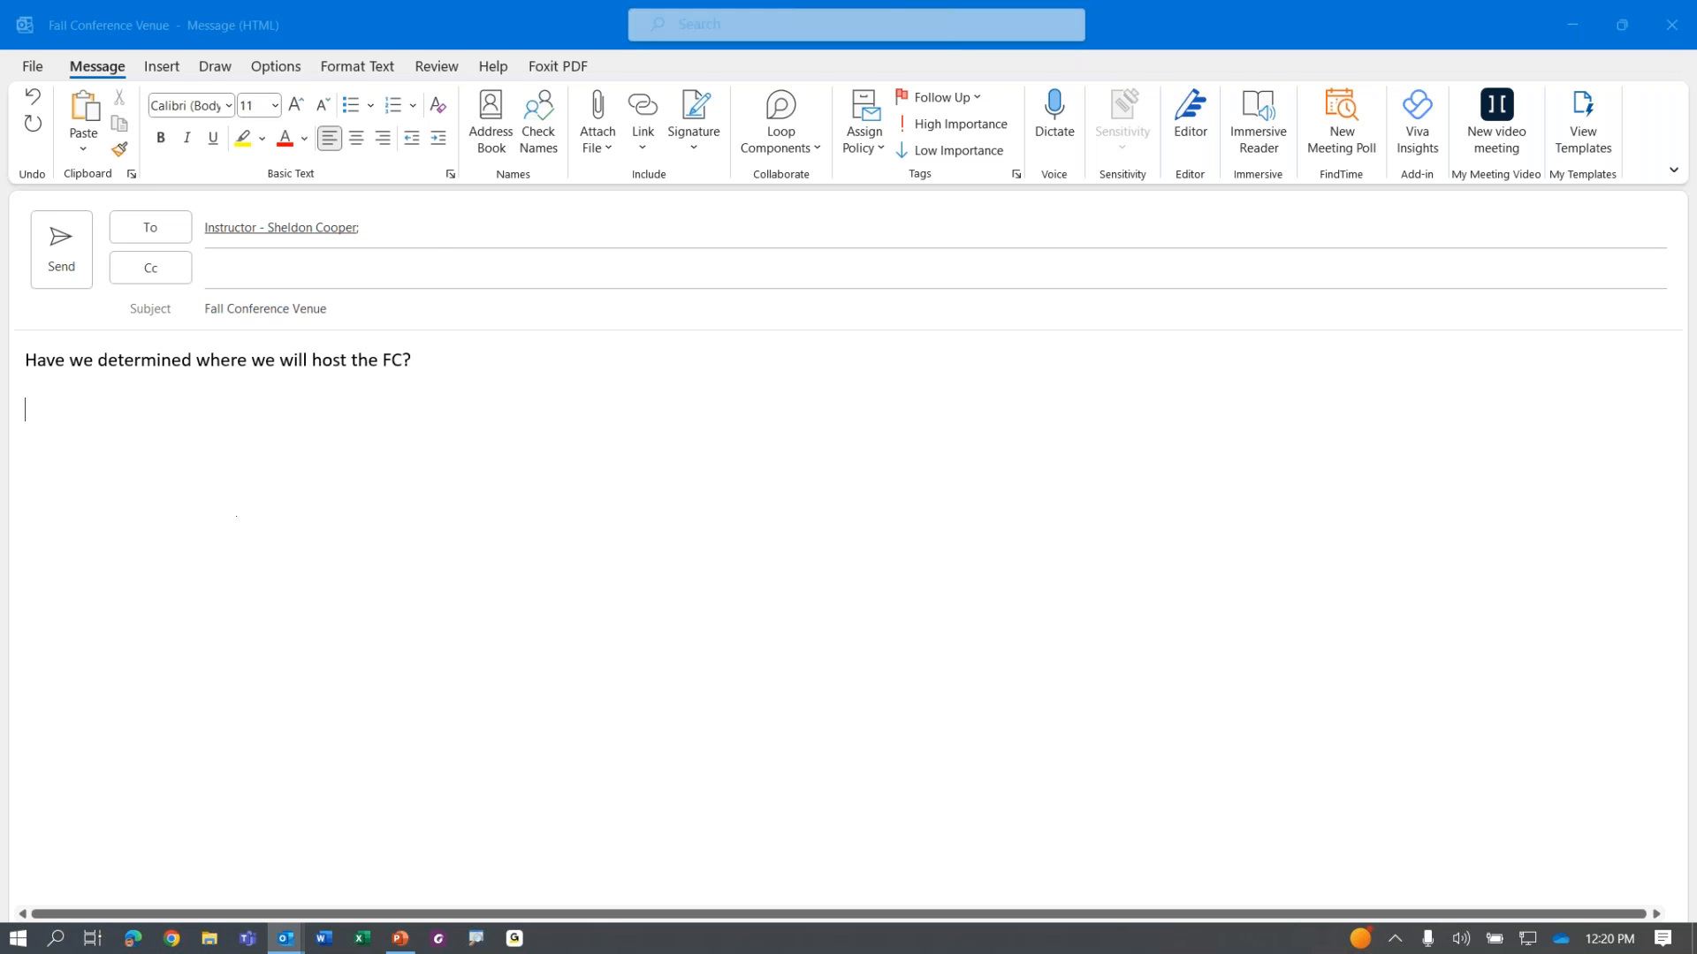
left_click(334, 355)
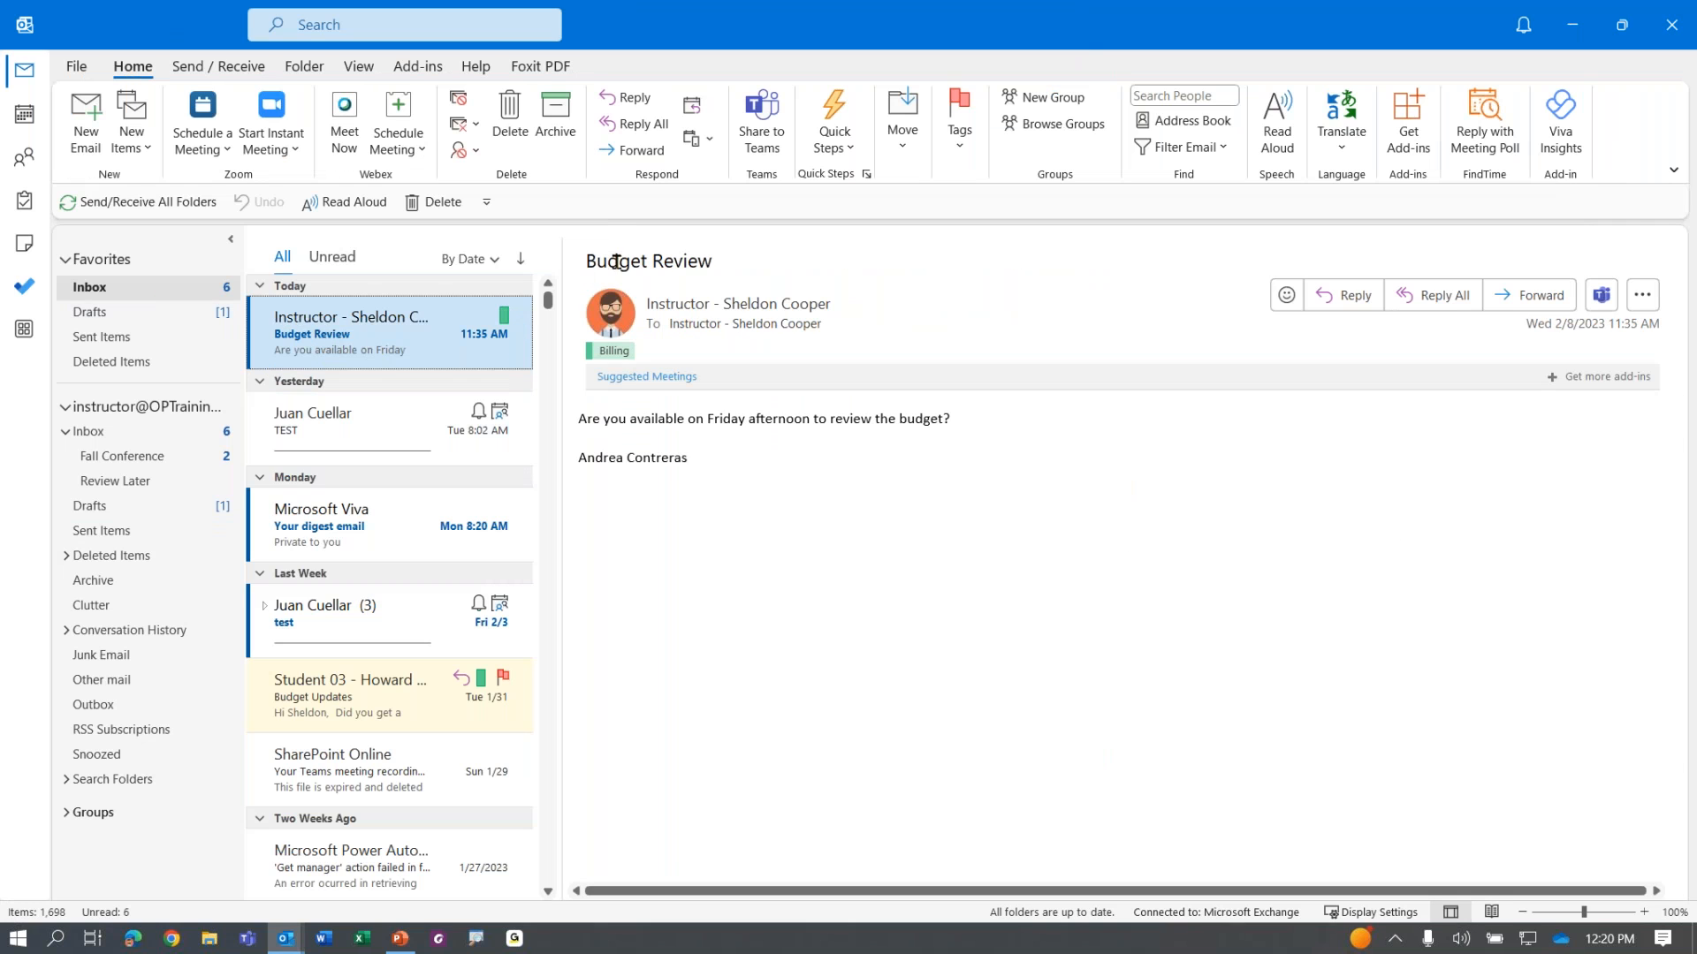
left_click_drag(695, 259, 579, 241)
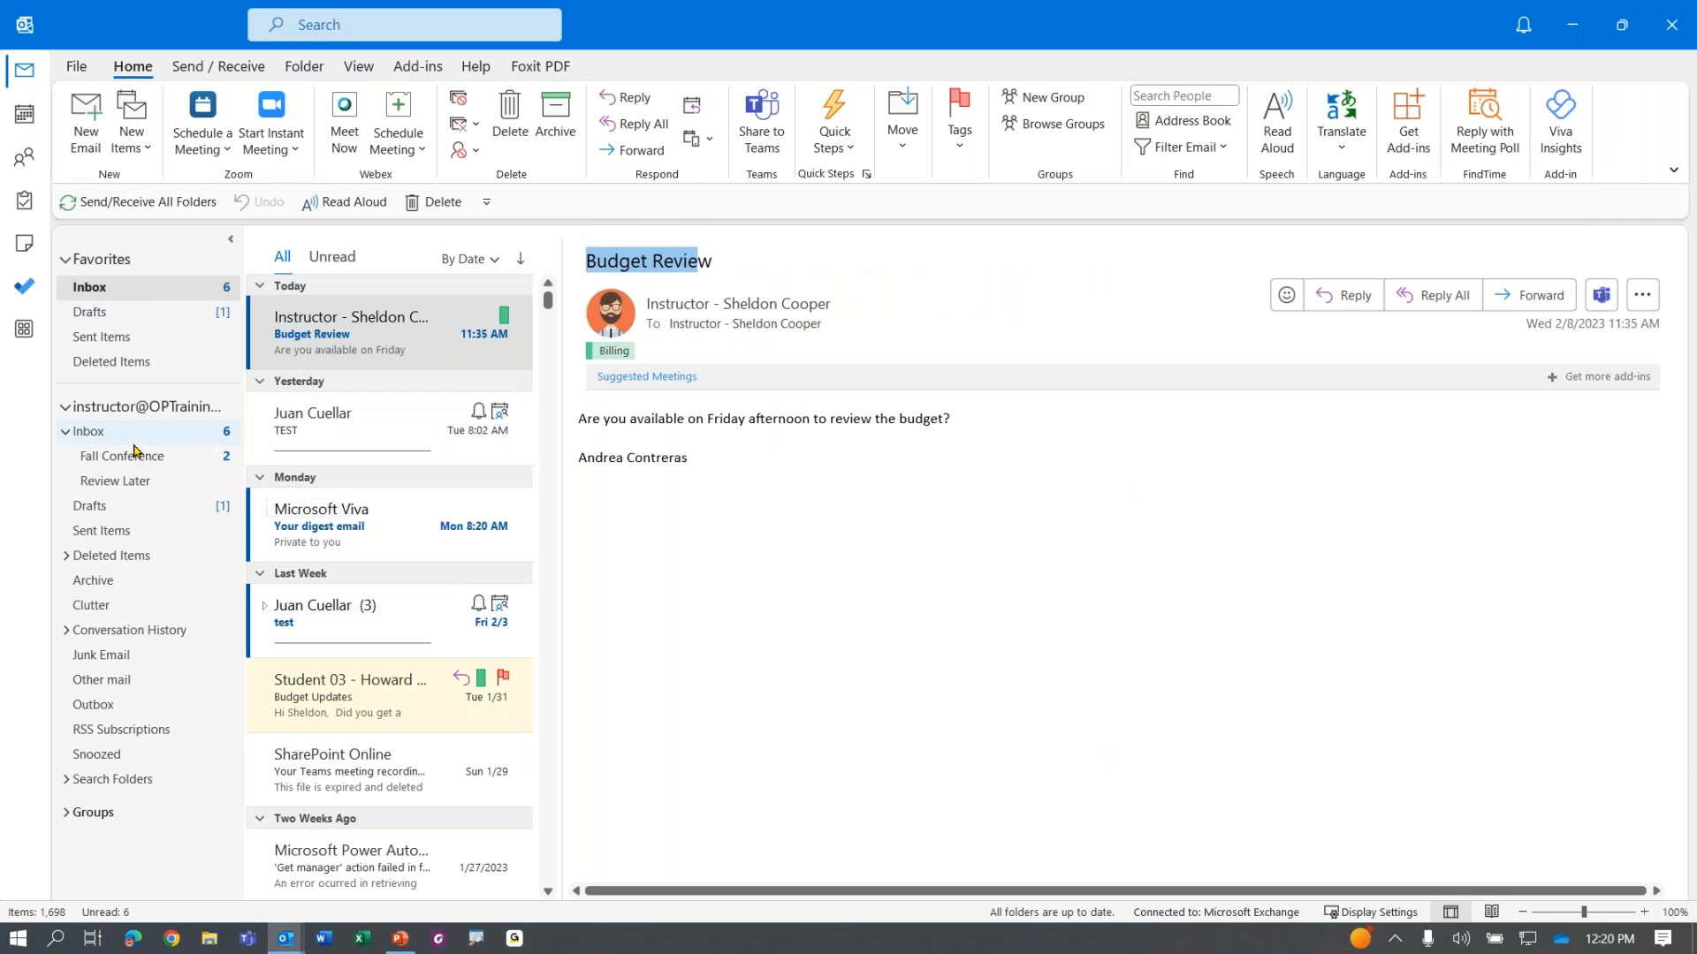
Step: Return to the Fall Conference Venue draft and send it
key("ctrl")
key("ctrl")
key("ctrl")
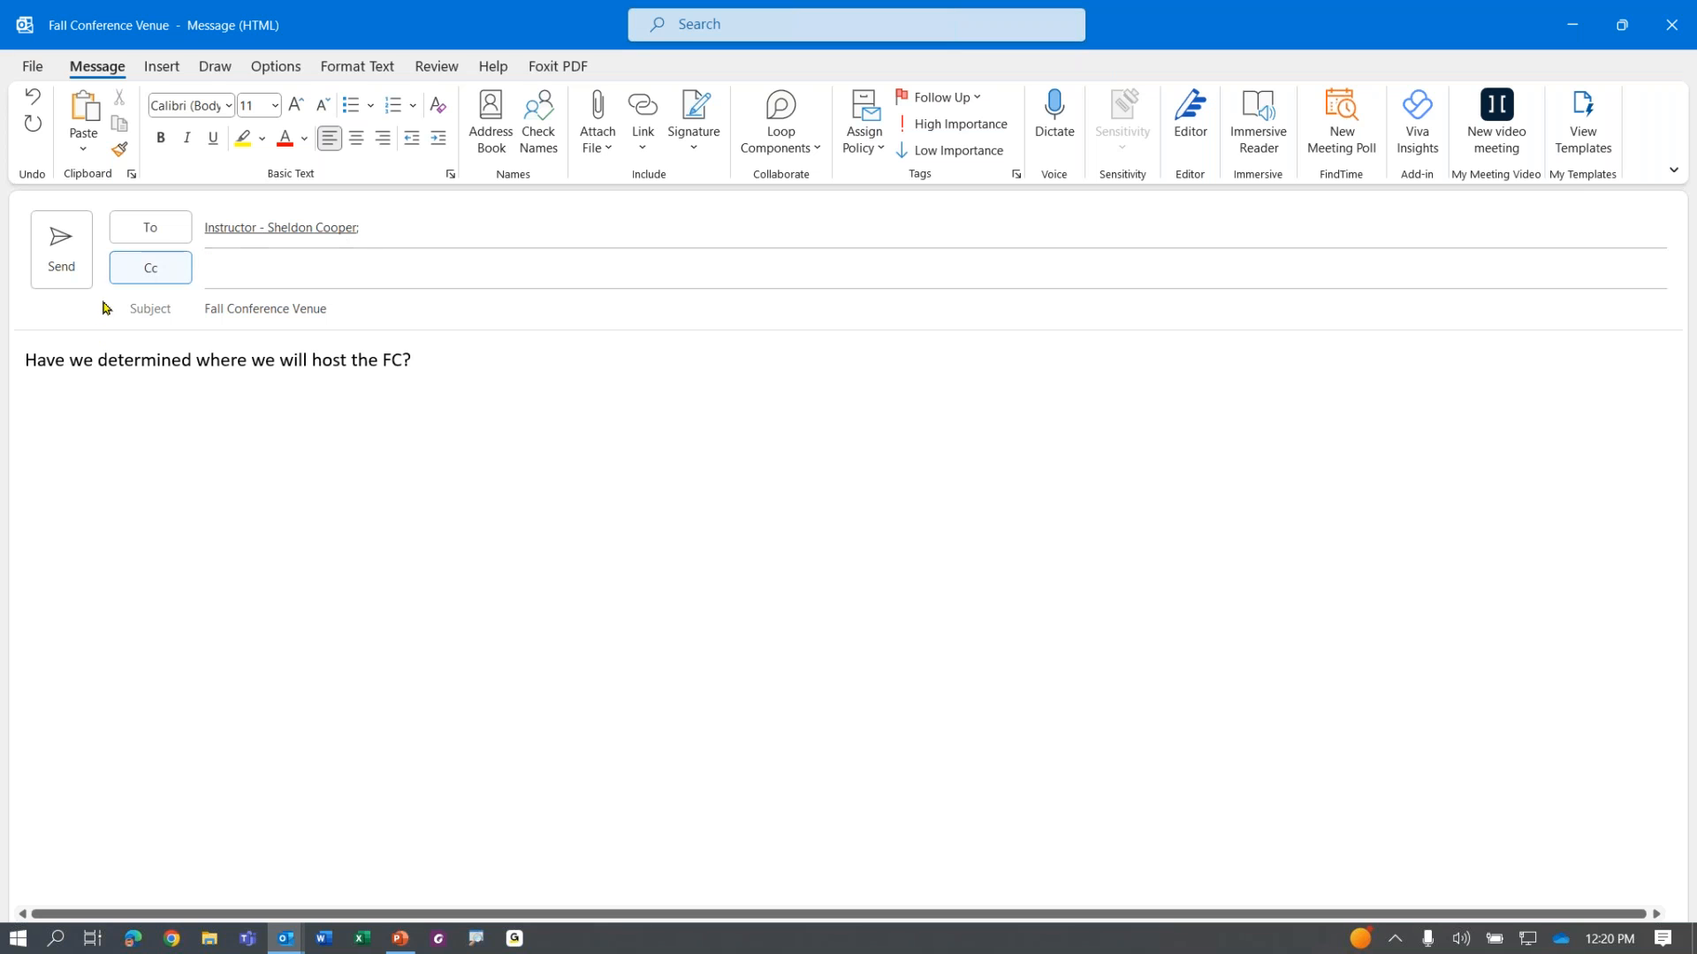
left_click(62, 255)
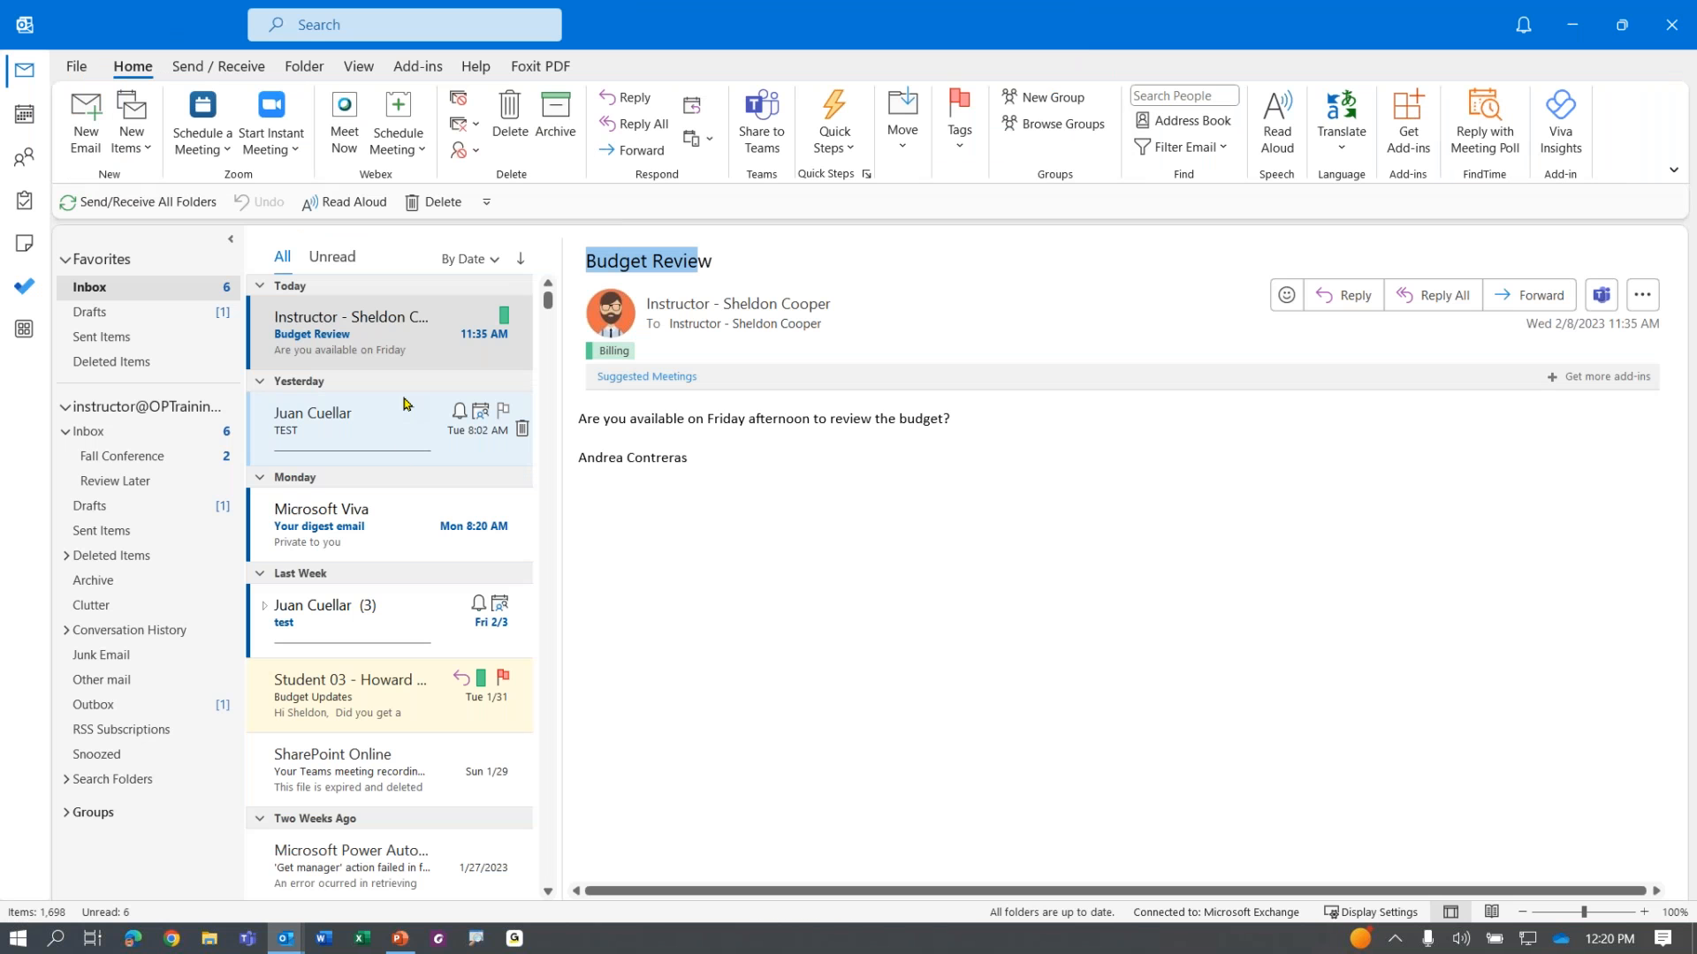
Step: Reposition the New Mail Alerts window slightly and look through its listed emails, returning to Fall Conference Venue
left_click_drag(332, 335, 228, 464)
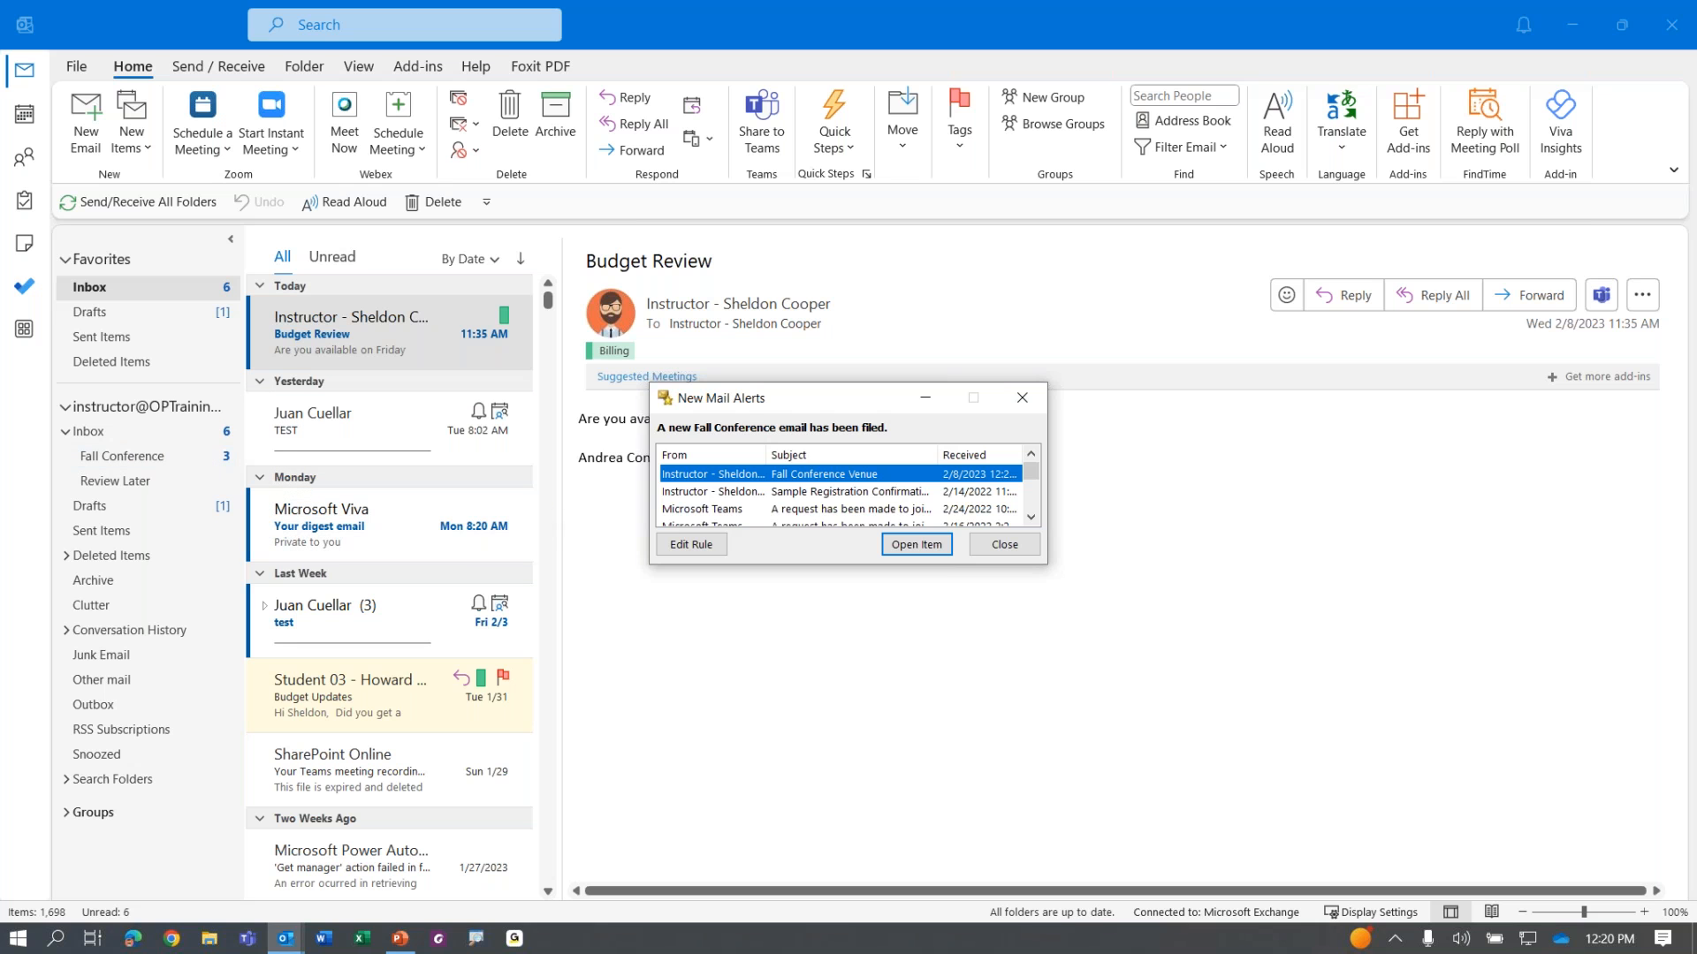
mouse_move(841, 404)
left_mouse_down()
mouse_move(778, 428)
mouse_move(831, 378)
left_mouse_up()
left_click(790, 471)
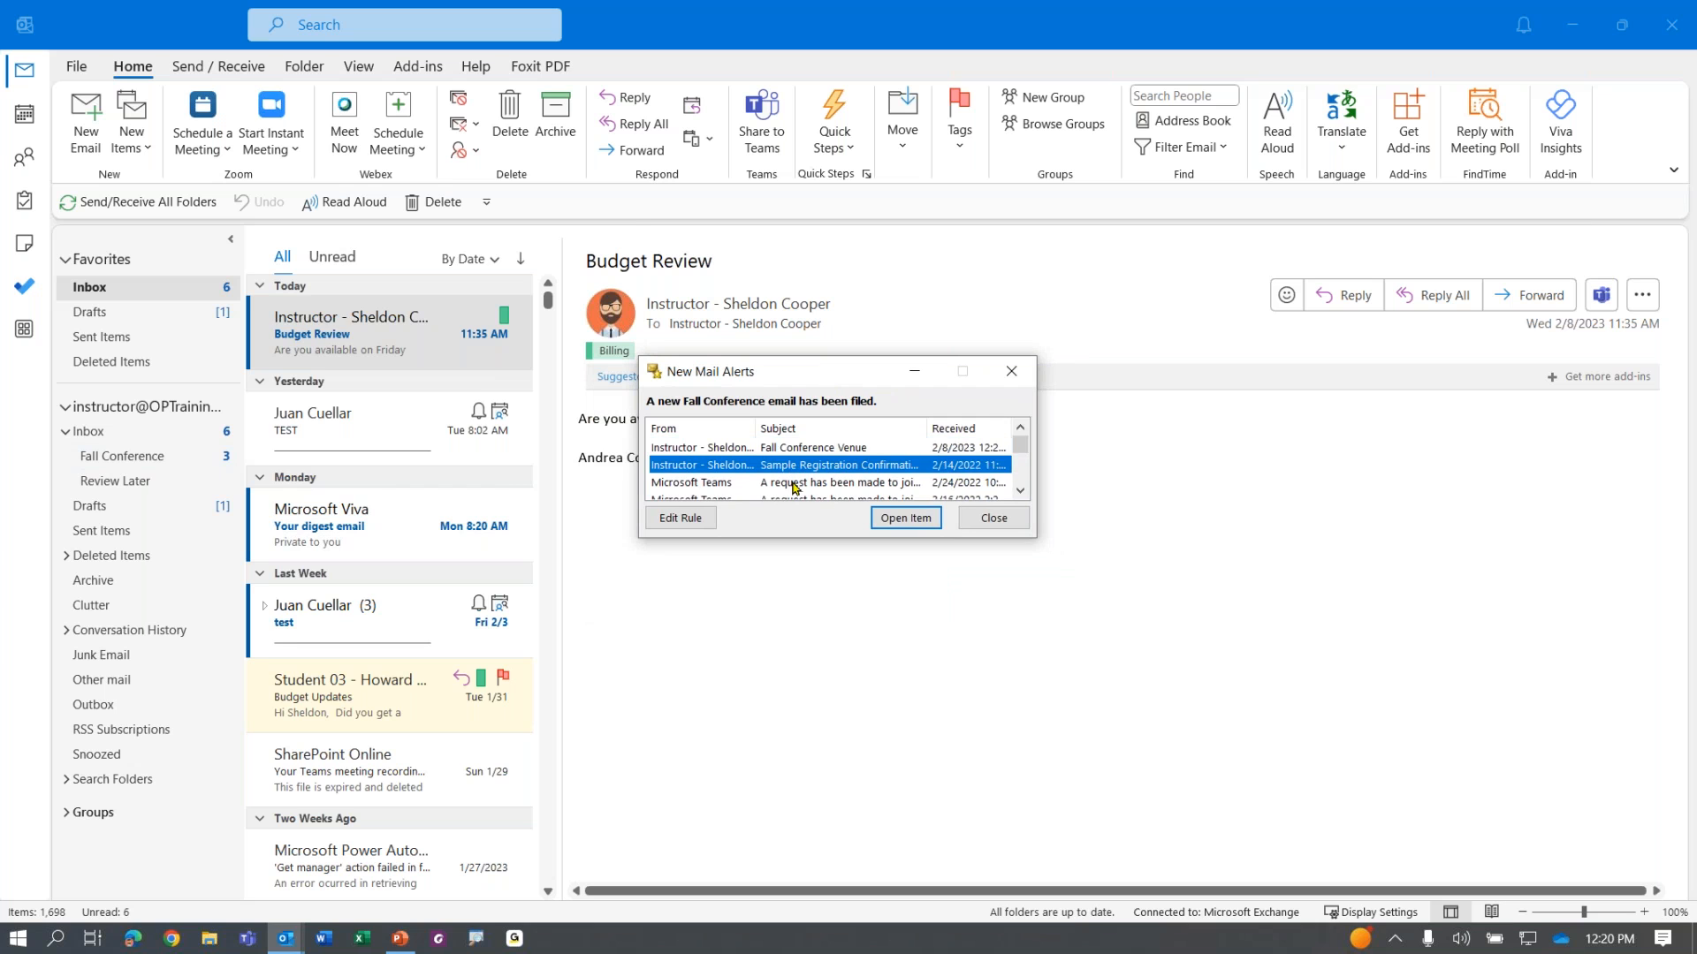
left_click(794, 479)
left_click(799, 453)
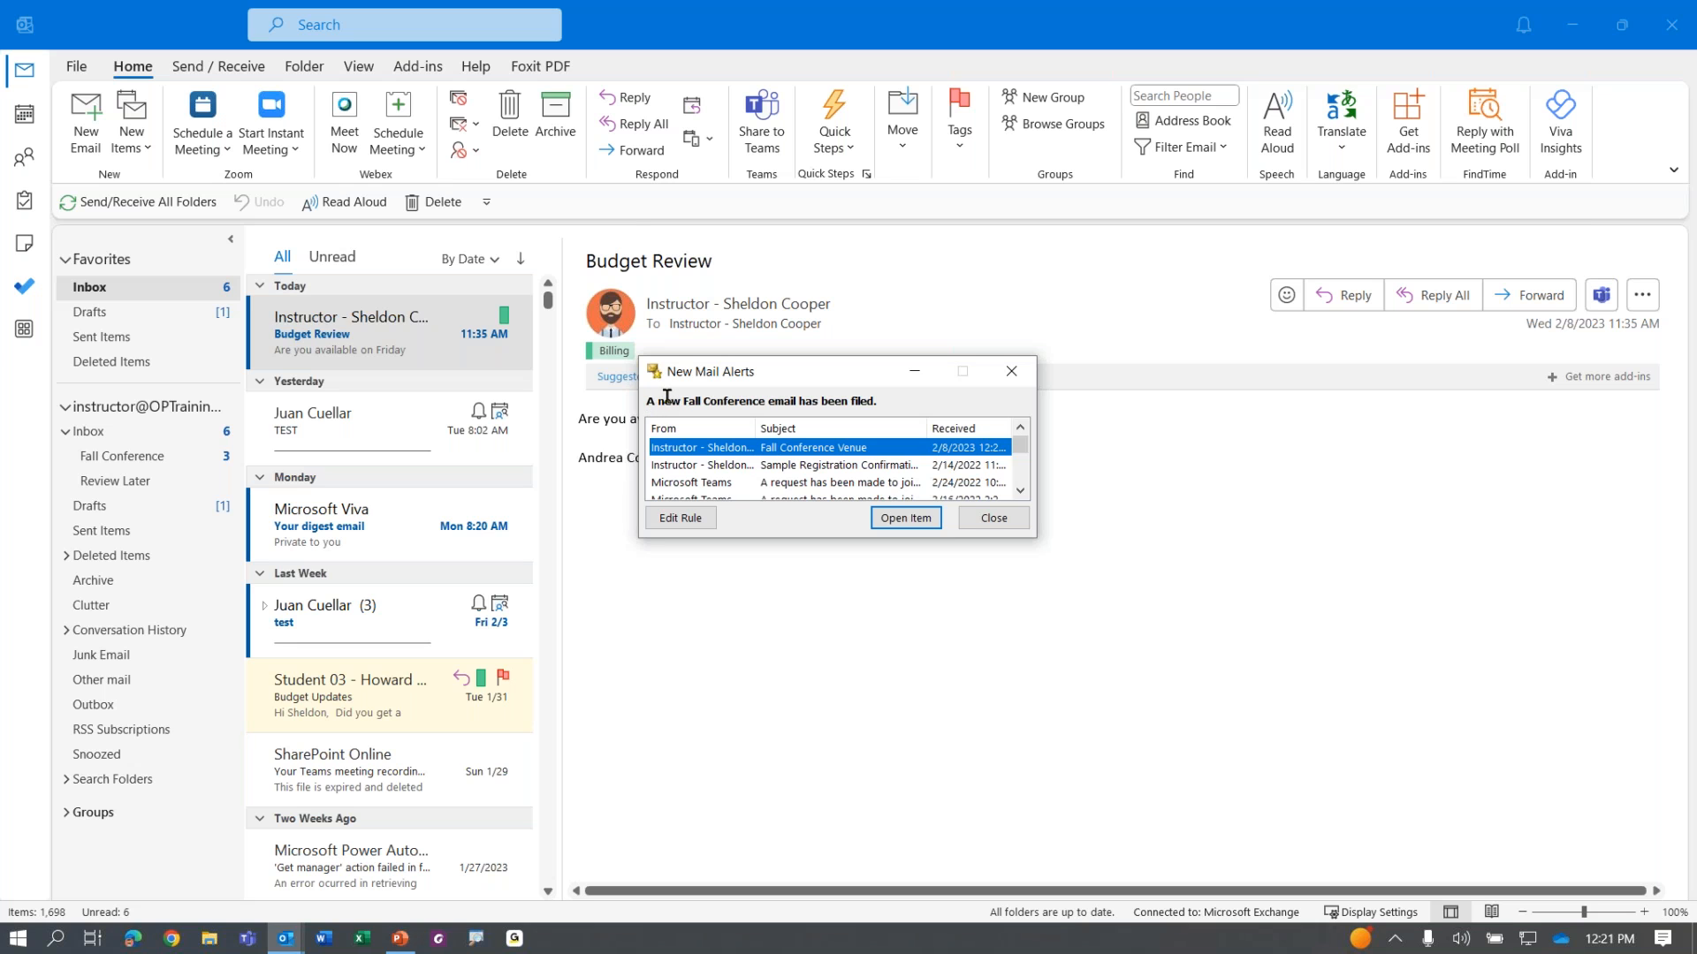
Step: Highlight the custom alert message above the email list in the New Mail Alerts window, and clear the highlight
left_click_drag(657, 403, 909, 437)
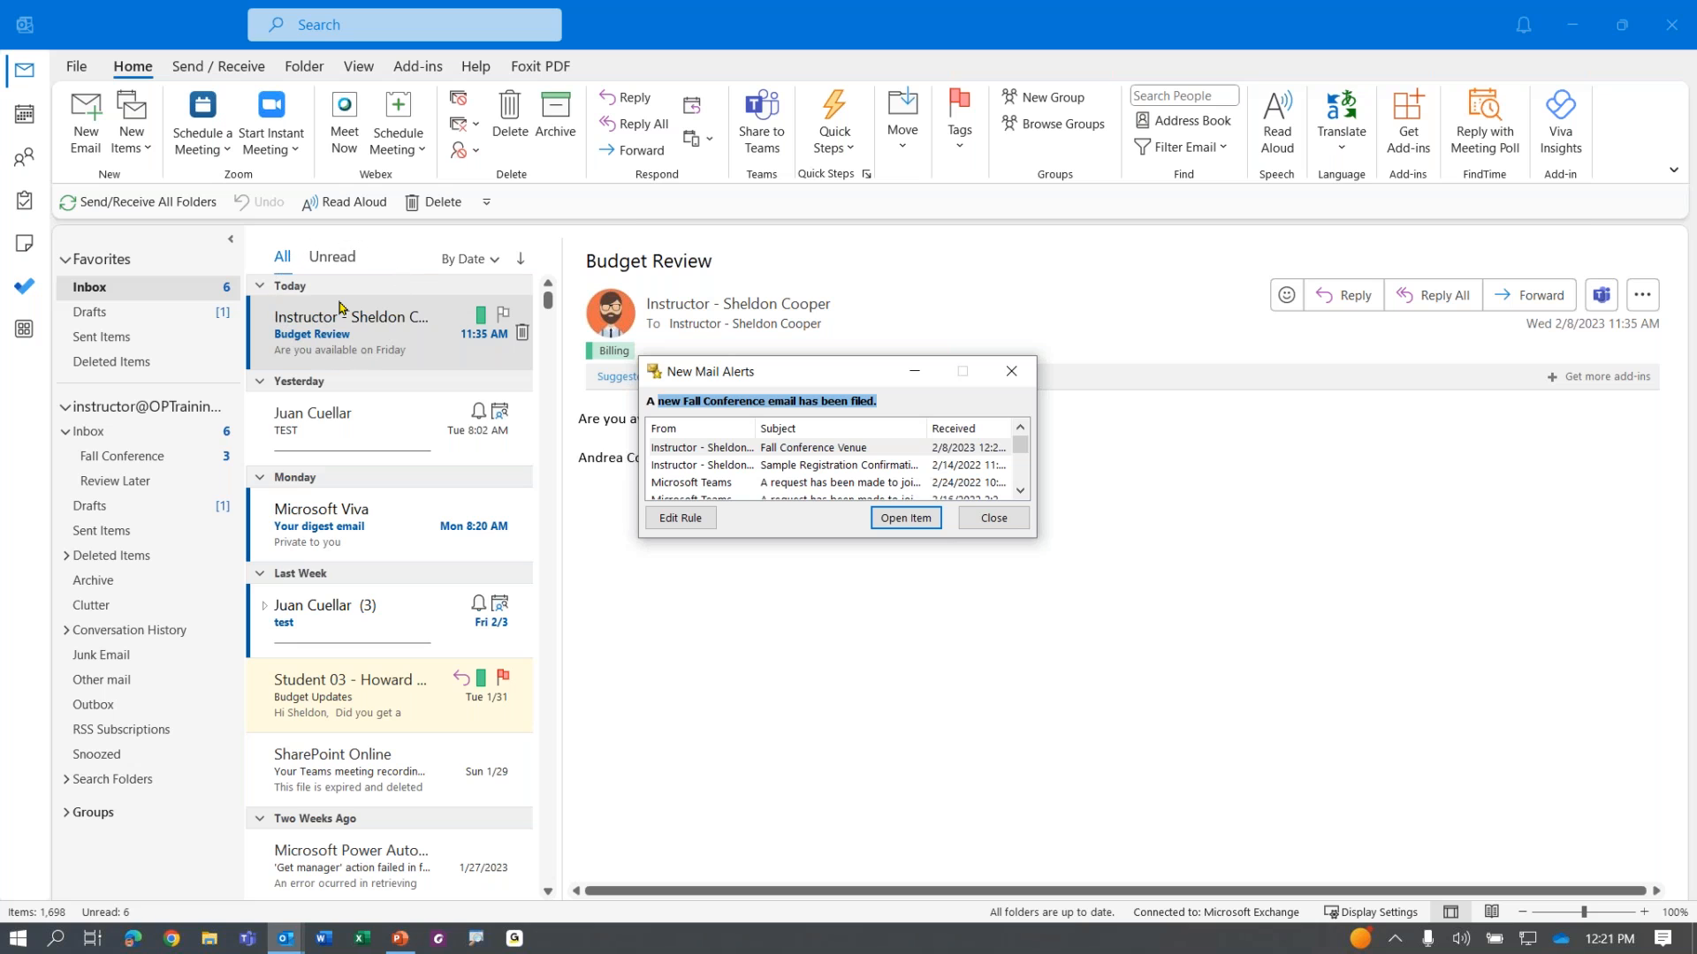
left_click(167, 458)
key("ctrl")
key("ctrl")
left_click(824, 403)
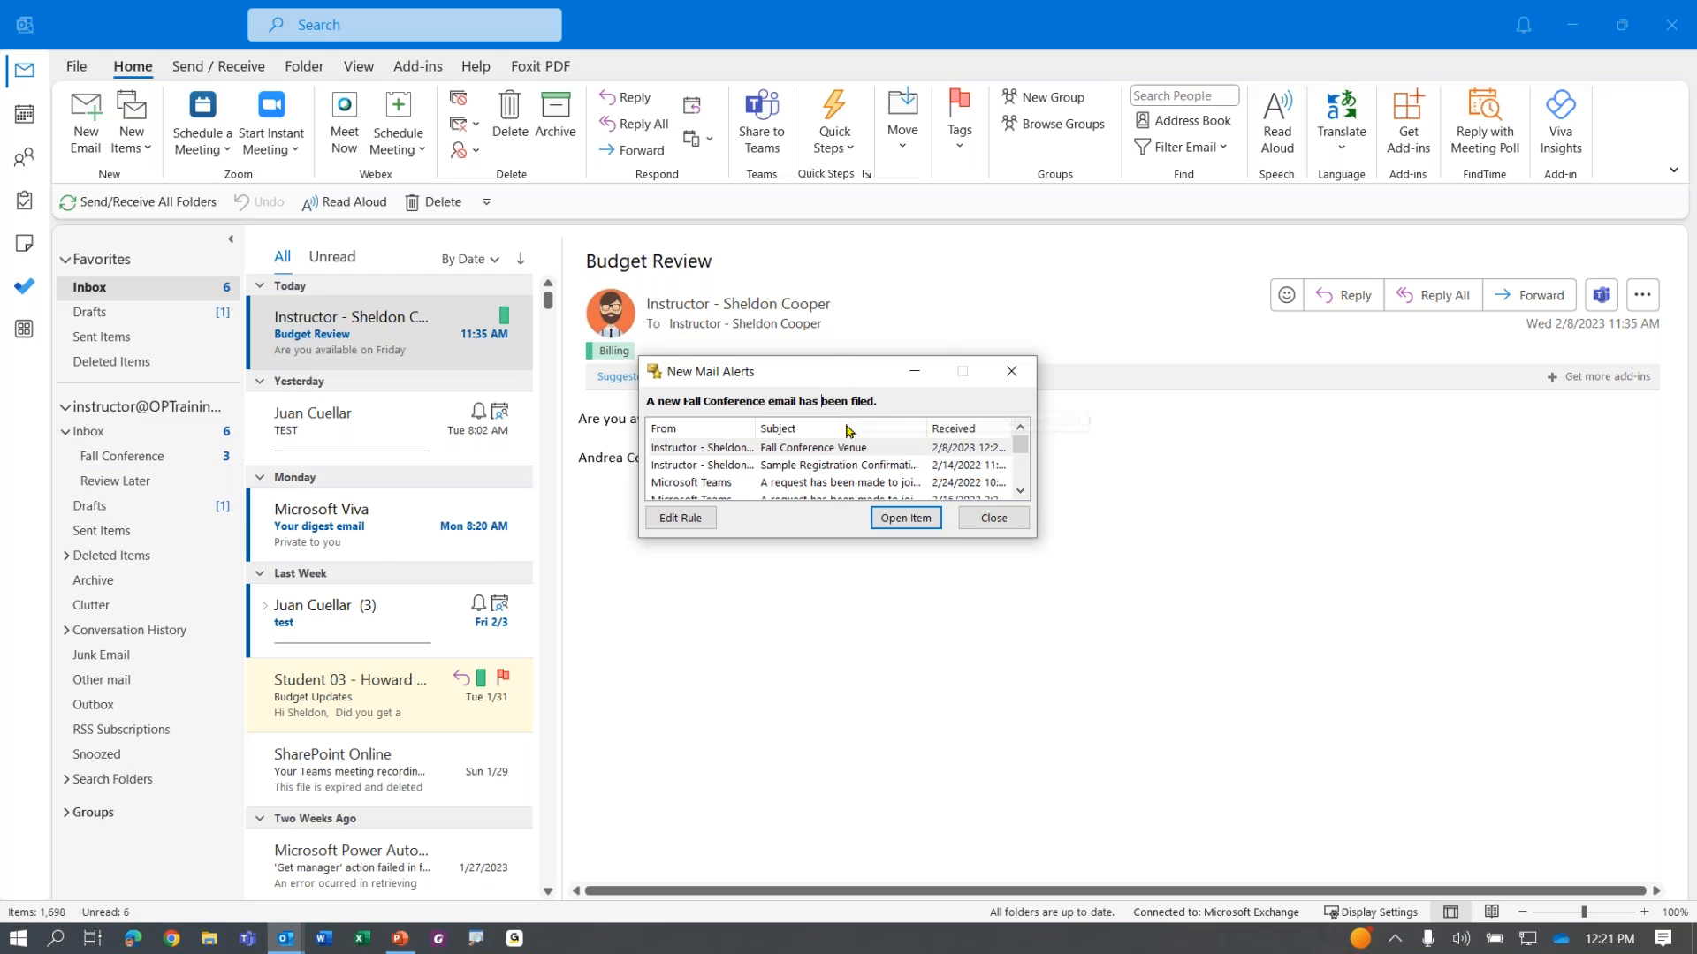
Step: Open the Fall Conference Venue email from the new mail alert, and close both the email and the alert
left_click(721, 451)
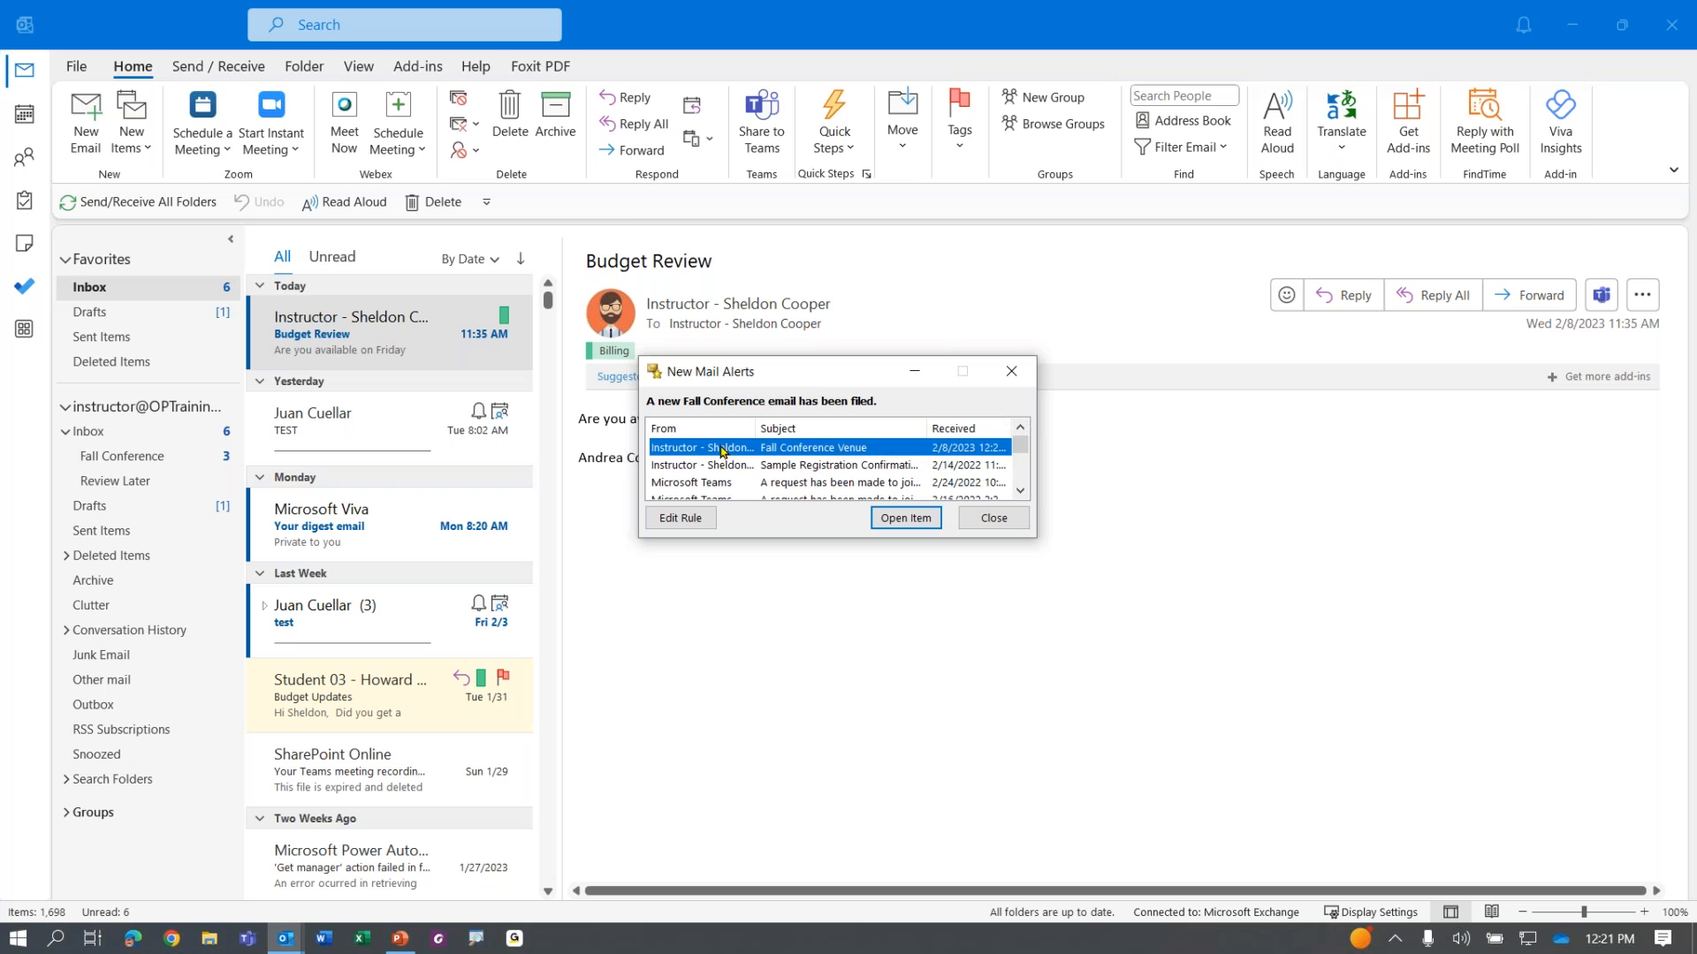
left_click(906, 518)
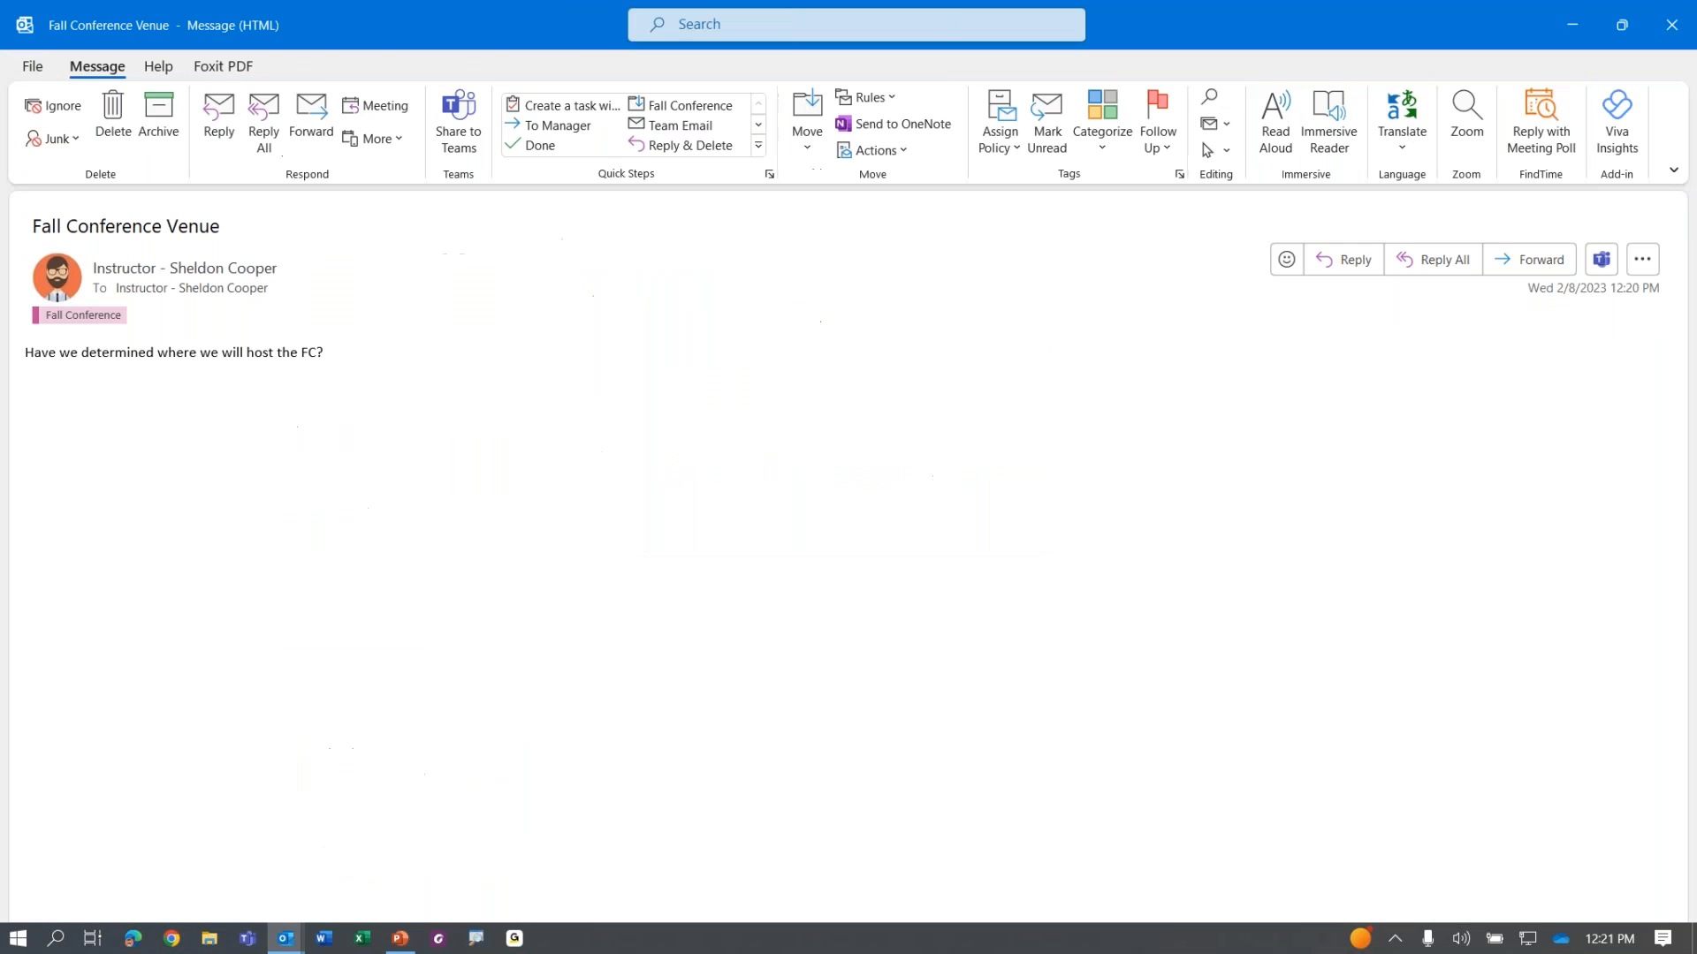
left_click(1671, 24)
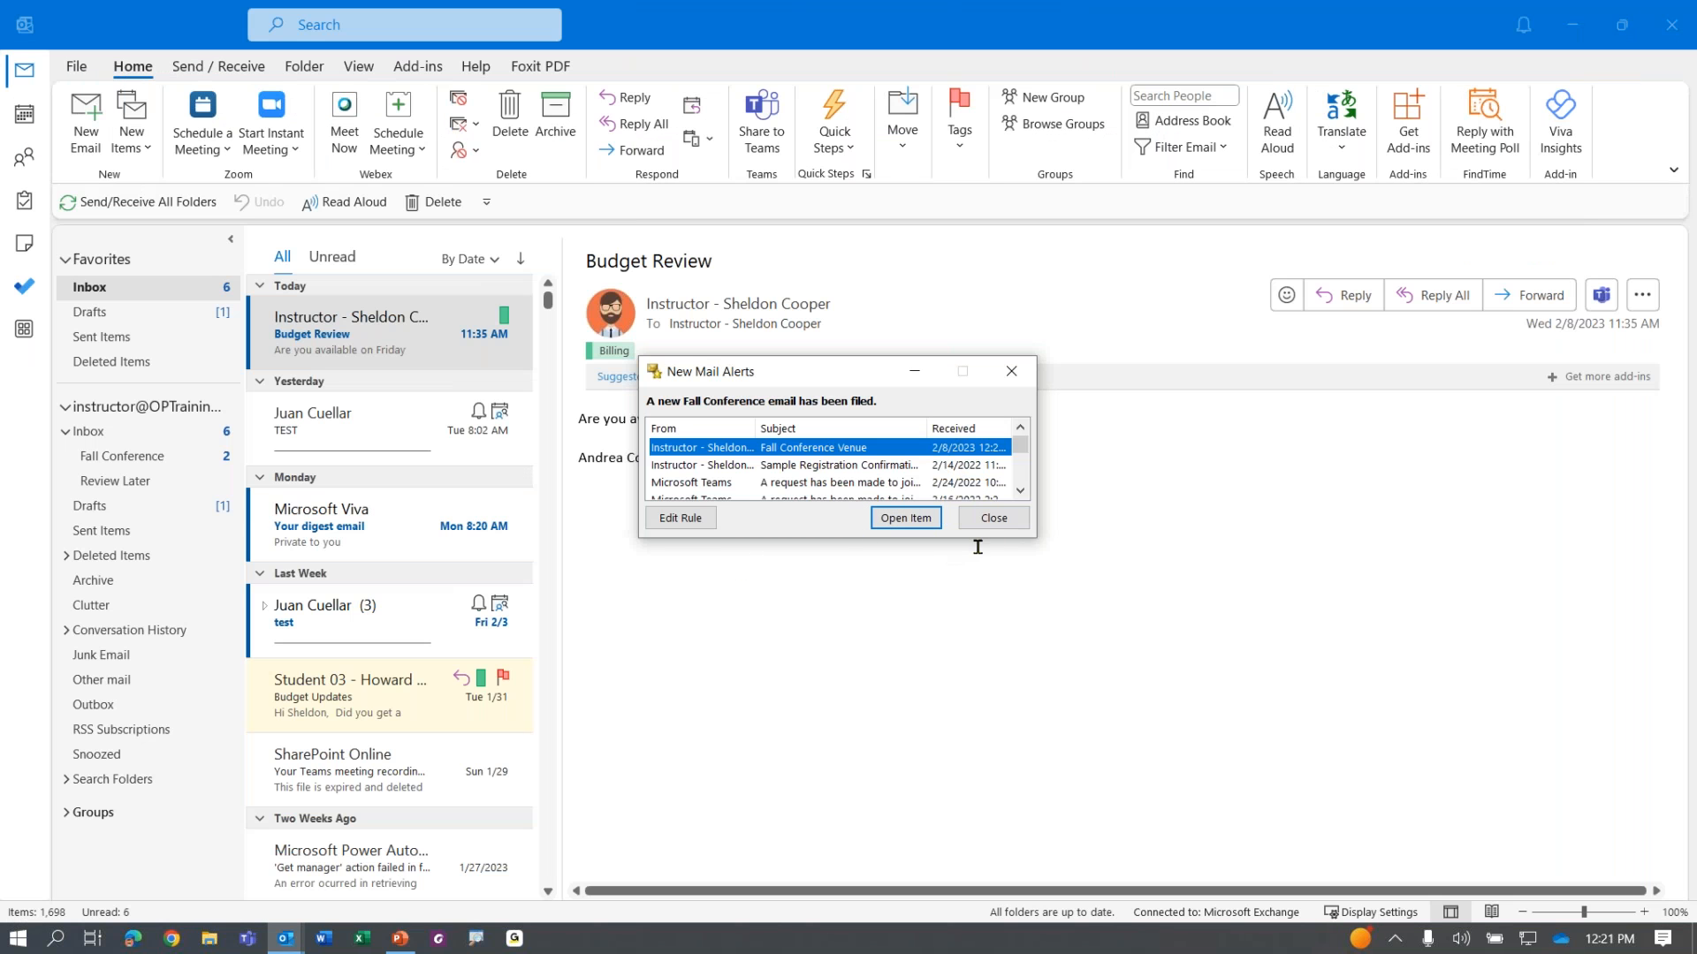
left_click(994, 521)
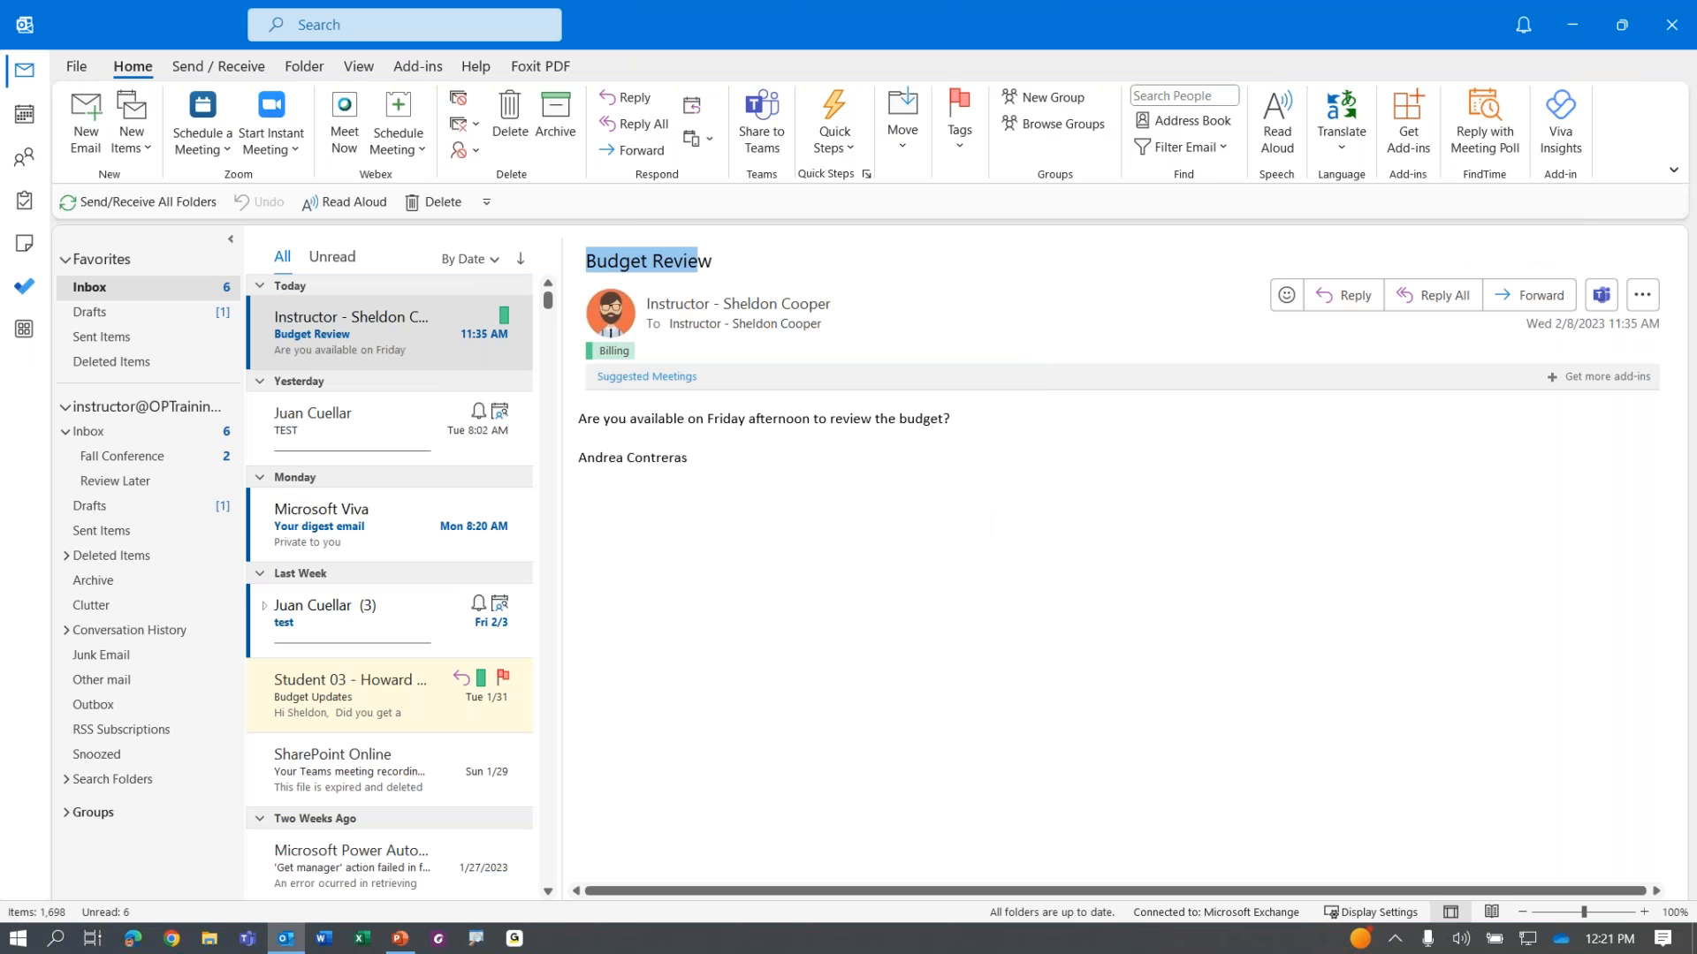
Step: Show the Fall Conference folder and read the Fall Conference Venue email to check its category and body text
left_click(132, 466)
left_click(361, 334)
left_click_drag(613, 388, 928, 433)
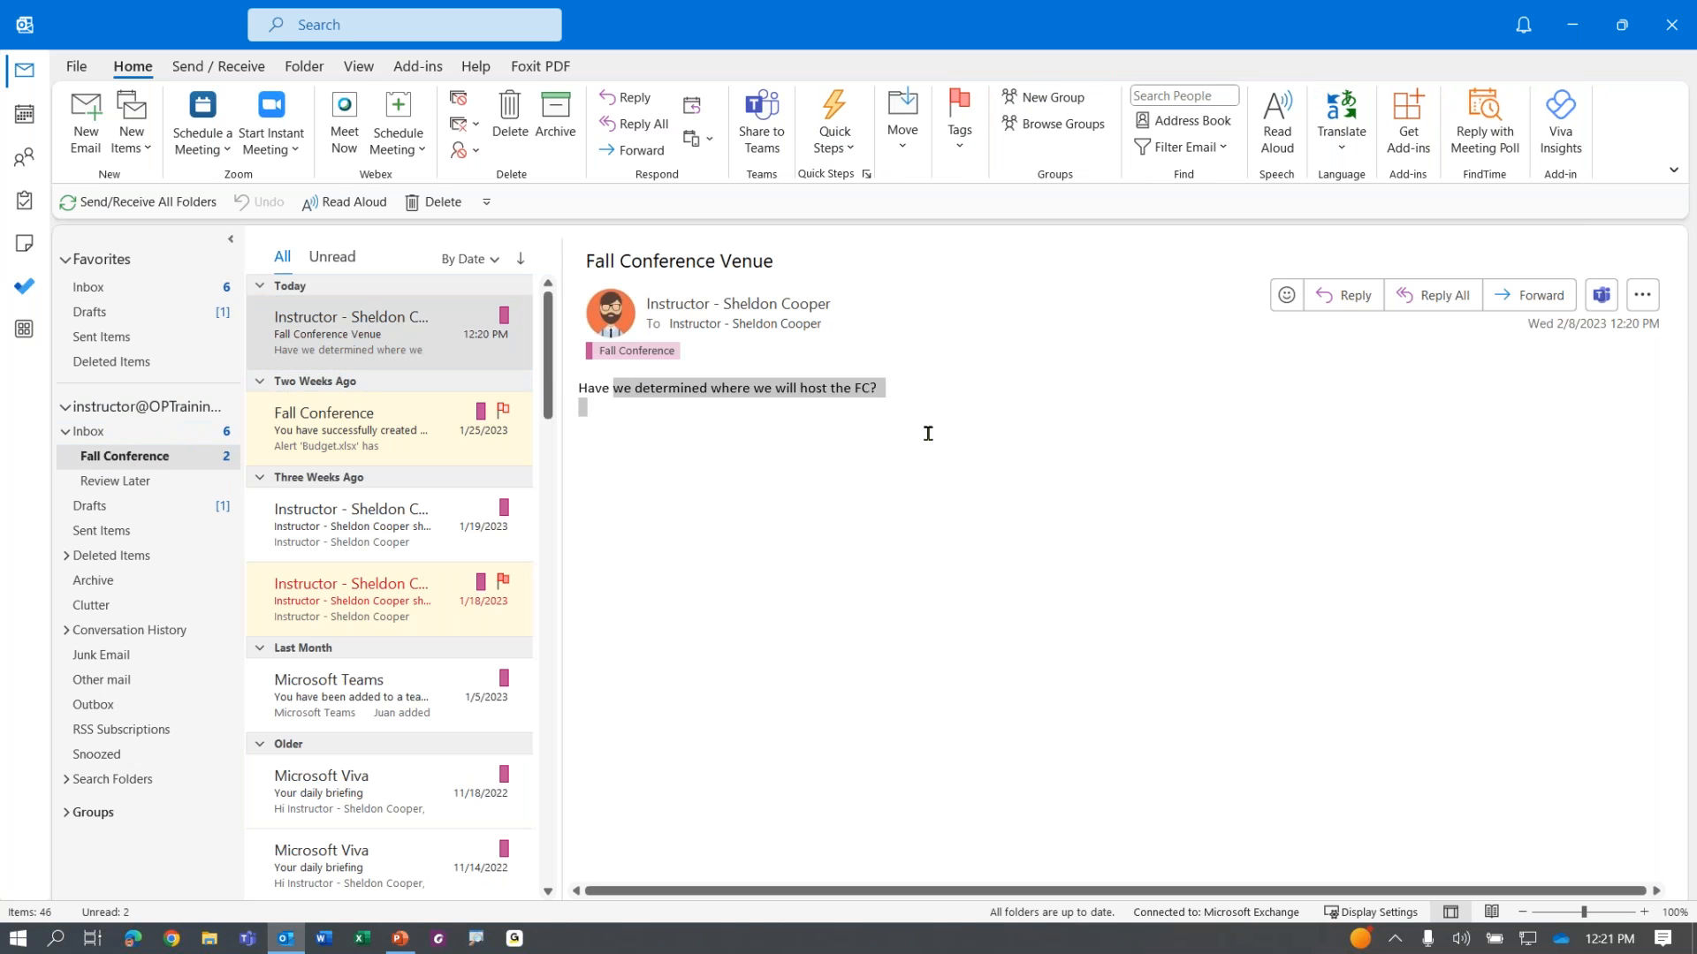
left_click(928, 433)
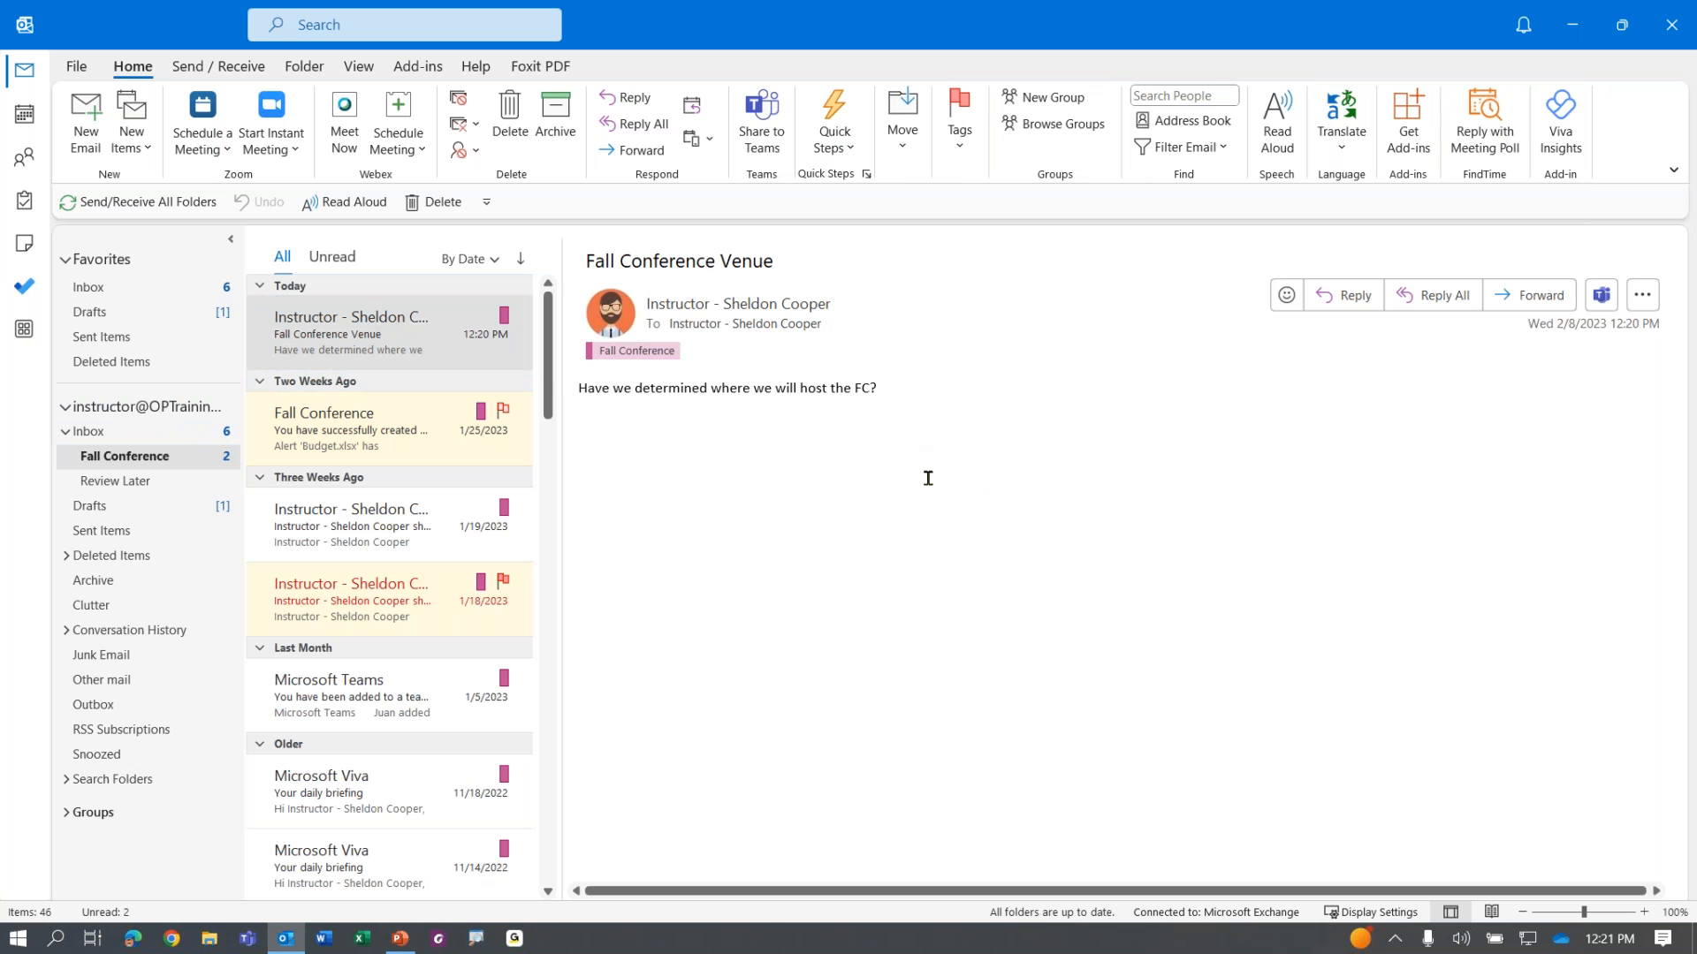